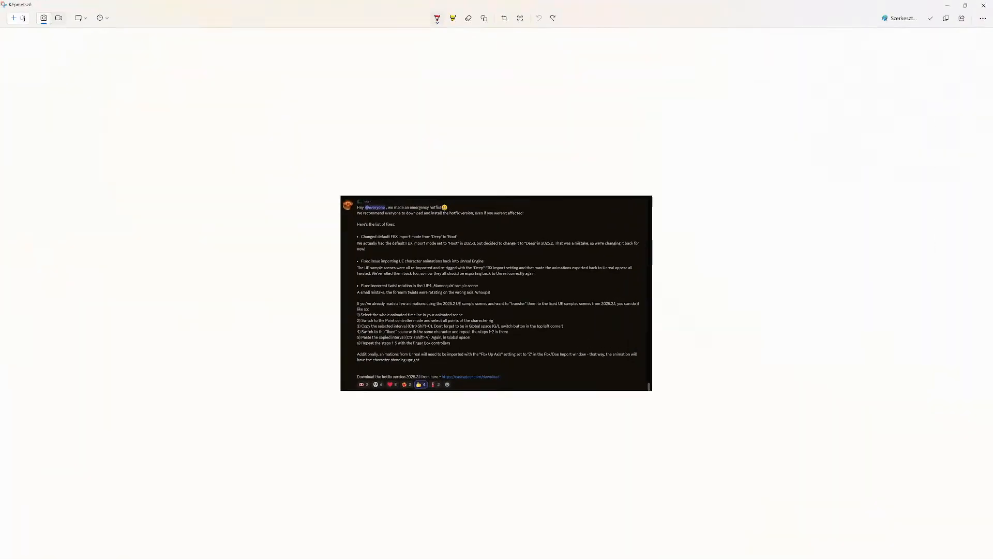
# Read the list of fixes in the 2025.2.1 hotfix announcement screenshot and minimize its window.
pyautogui.keyDown('ctrl'); pyautogui.scroll(3, 491, 286); pyautogui.keyUp('ctrl')
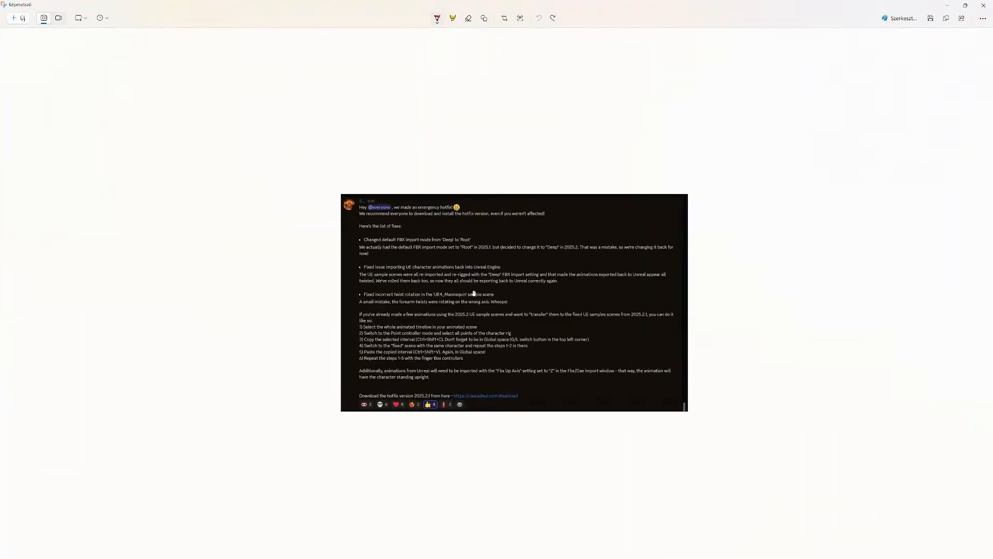
pyautogui.keyDown('ctrl'); pyautogui.scroll(1, 420, 324); pyautogui.keyUp('ctrl')
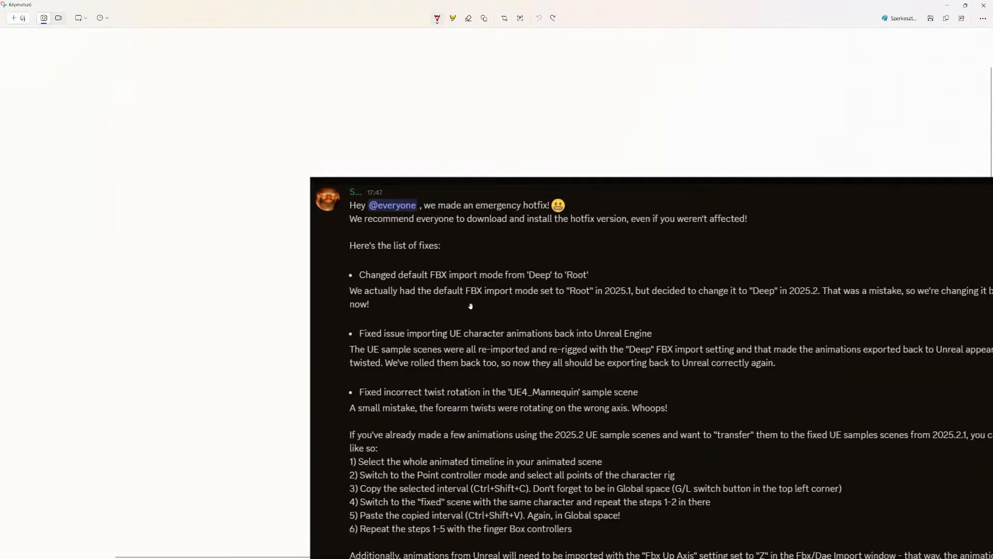
pyautogui.keyDown('ctrl'); pyautogui.scroll(-2, 484, 329); pyautogui.keyUp('ctrl')
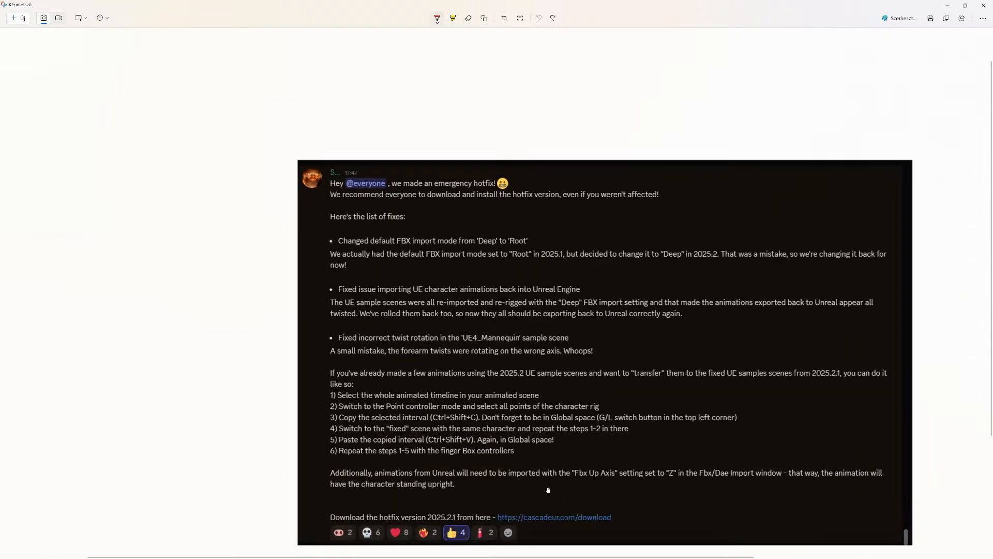
pyautogui.keyDown('ctrl'); pyautogui.scroll(1, 562, 492); pyautogui.keyUp('ctrl')
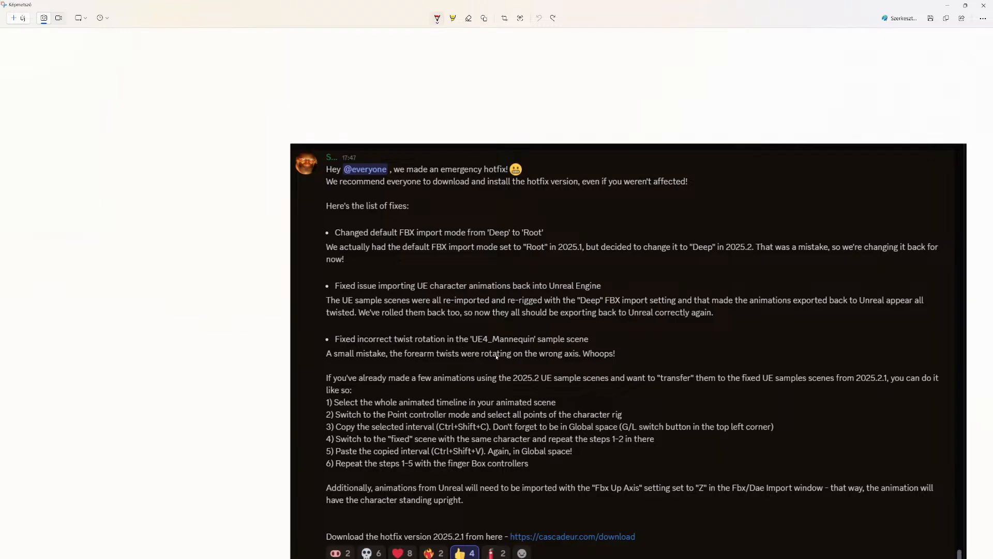
pyautogui.keyDown('ctrl'); pyautogui.scroll(1, 400, 288); pyautogui.keyUp('ctrl')
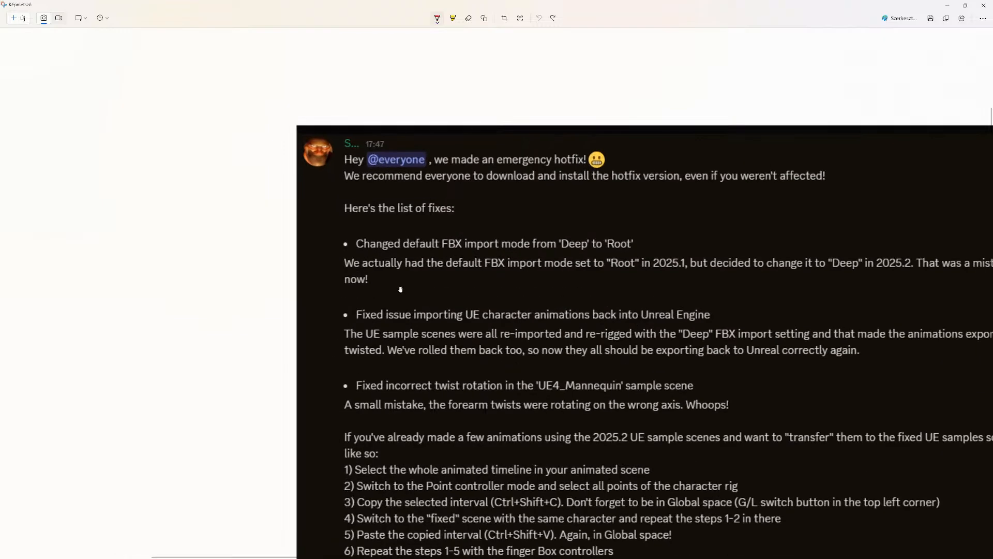
pyautogui.keyDown('ctrl'); pyautogui.scroll(-1, 400, 287); pyautogui.keyUp('ctrl')
pyautogui.keyDown('ctrl'); pyautogui.scroll(1, 616, 496); pyautogui.keyUp('ctrl')
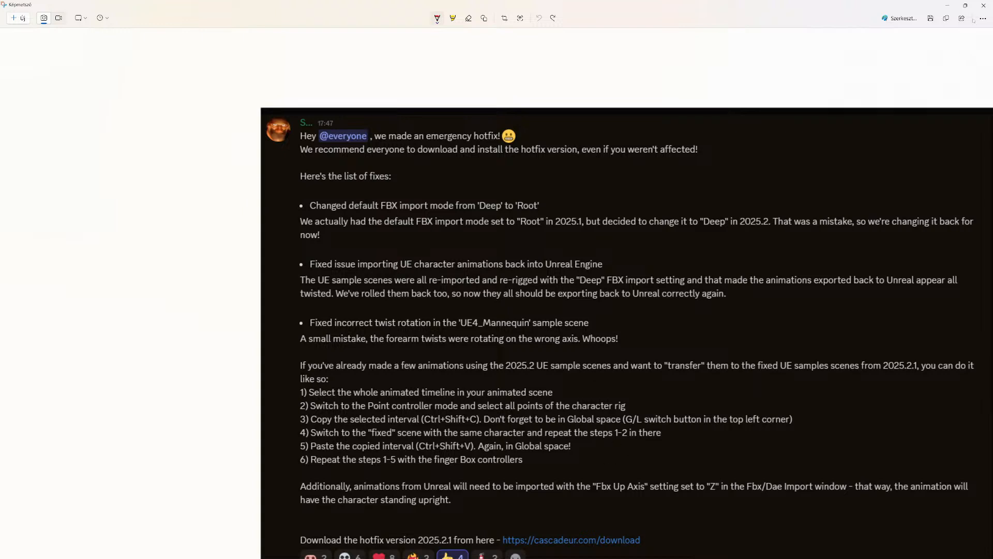
pyautogui.click(945, 6)
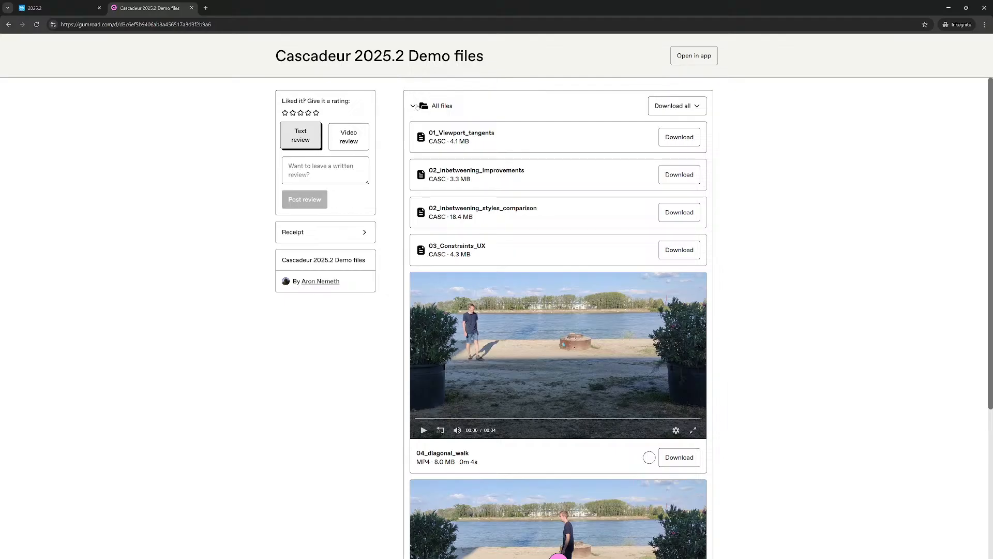
# Look through all the files offered on the Cascadeur 2025.2 Demo files page.
pyautogui.click(414, 107)
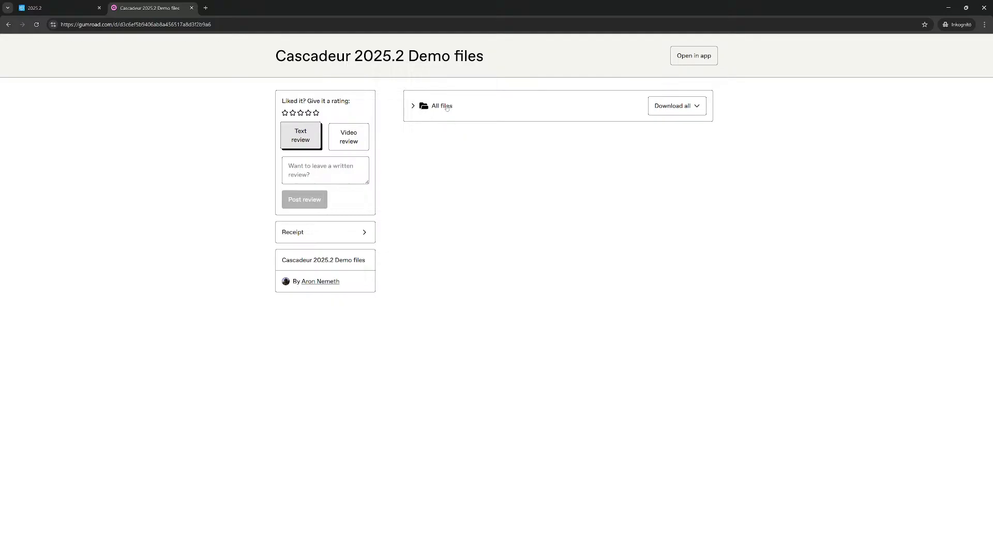
pyautogui.click(414, 106)
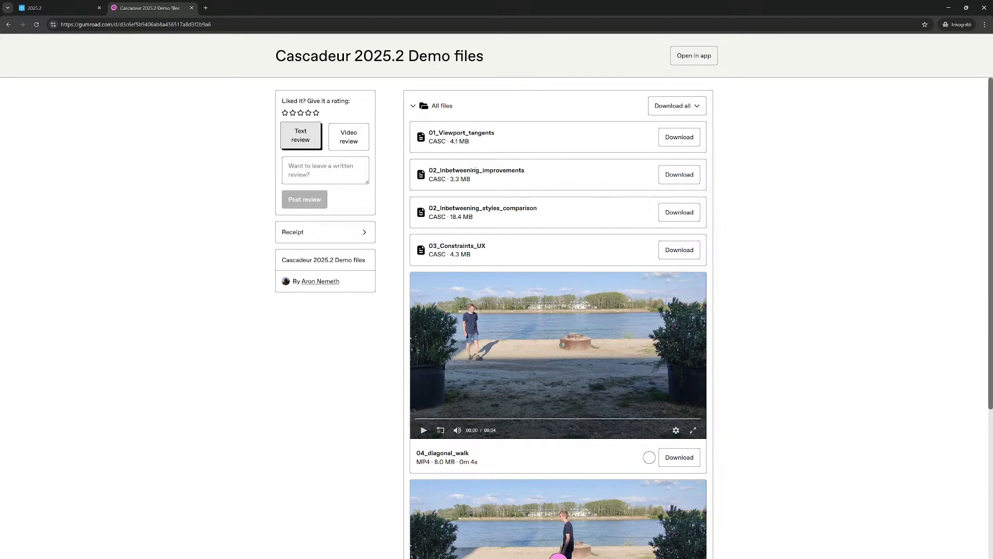
pyautogui.scroll(-4, 470, 211)
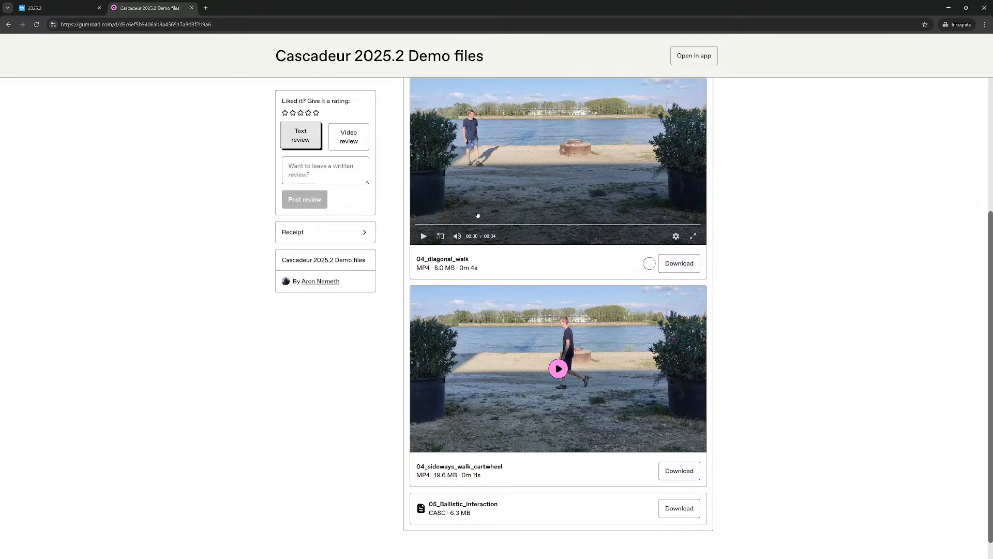
pyautogui.scroll(-1, 474, 205)
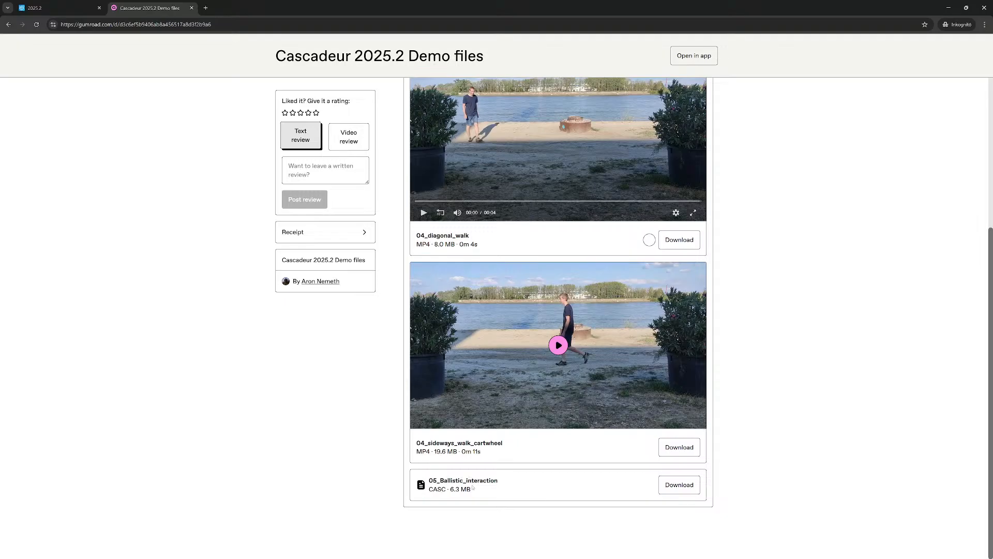
pyautogui.scroll(4, 465, 468)
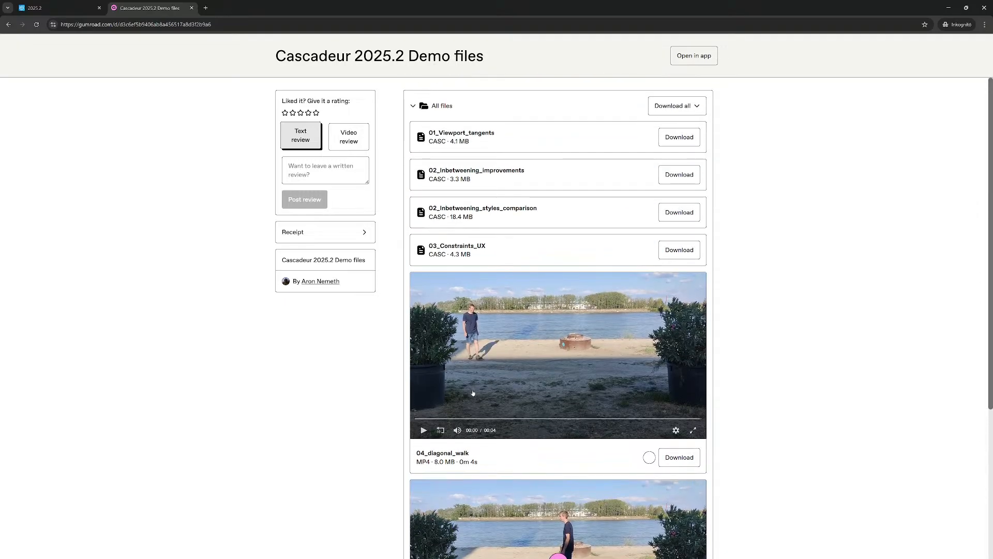
# View the 2025.2 release notes in the Cascadeur documentation.
pyautogui.click(57, 8)
pyautogui.scroll(2, 586, 330)
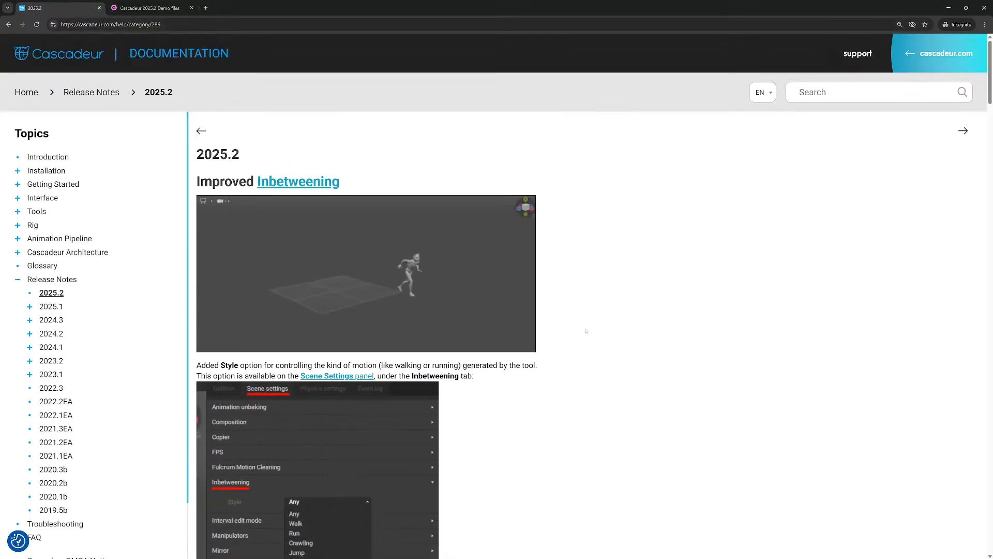
pyautogui.hotkey('ctrl', 'Tab')
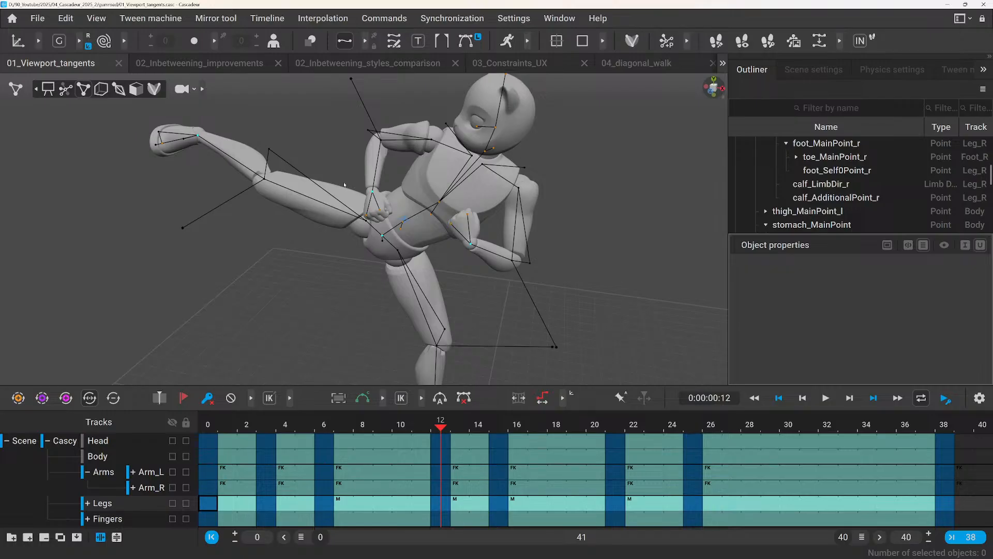
# In Cascadeur, examine the kicking character's pose at frame 12 of the 01_Viewport_tangents scene from several angles.
pyautogui.scroll(-3, 344, 185)
pyautogui.keyDown('alt'); pyautogui.moveTo(306, 244); pyautogui.dragTo(334, 244); pyautogui.keyUp('alt')
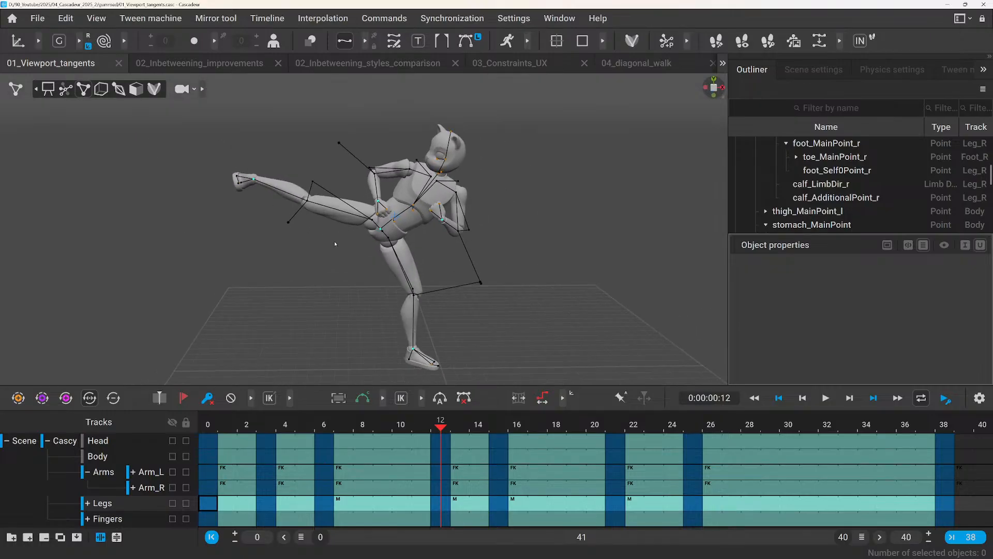
pyautogui.scroll(3, 335, 245)
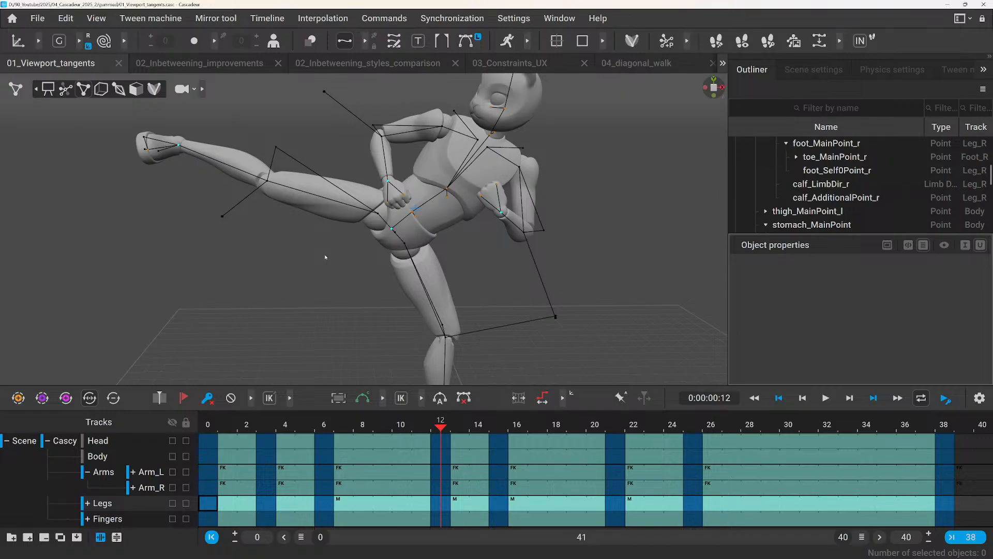
pyautogui.scroll(-3, 325, 257)
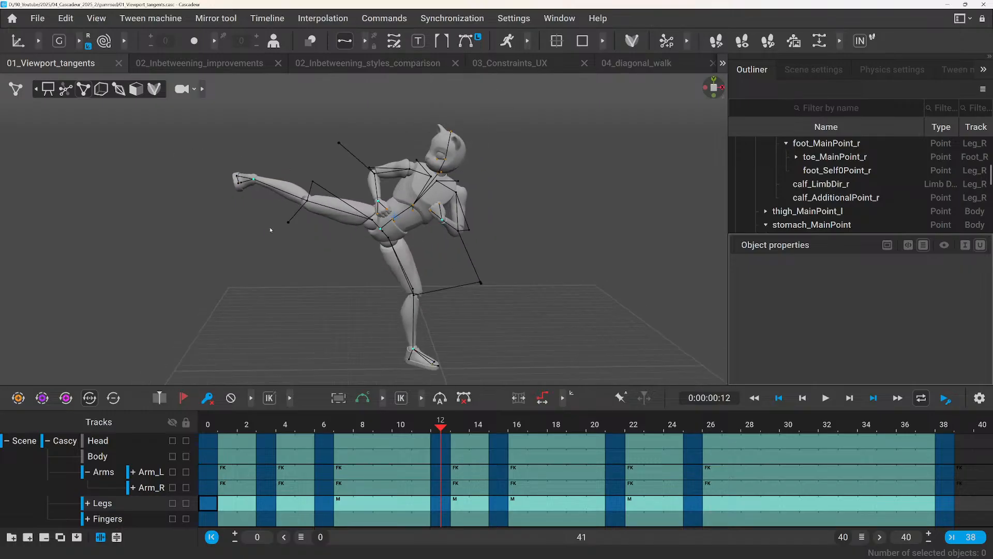
pyautogui.scroll(2, 271, 229)
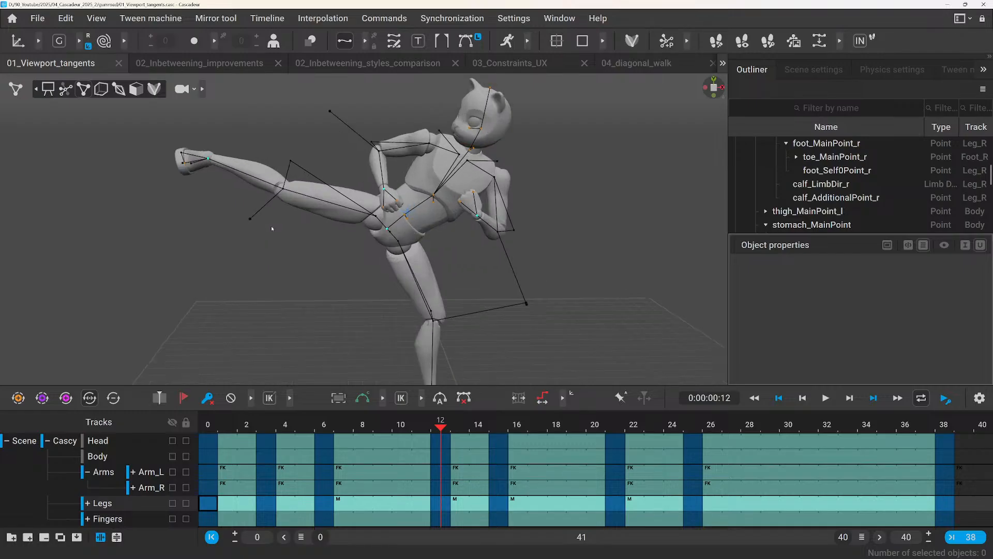
pyautogui.scroll(-2, 218, 210)
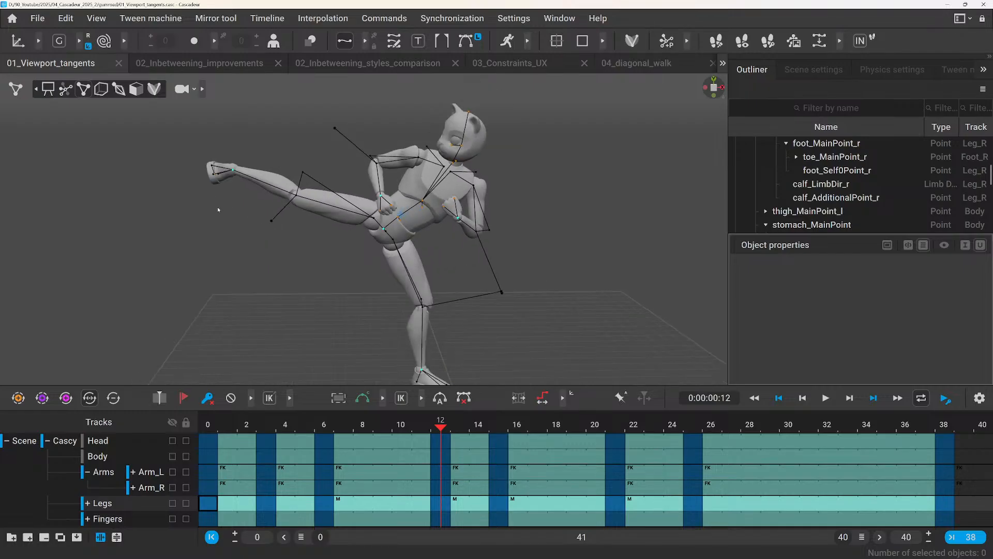
pyautogui.moveTo(202, 278); pyautogui.dragTo(235, 279, button='middle')
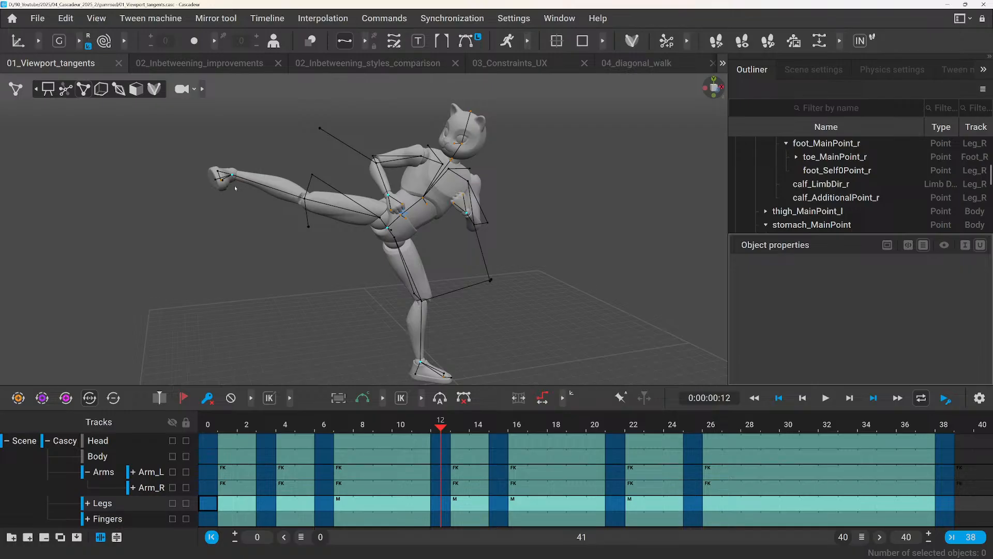
pyautogui.moveTo(317, 167); pyautogui.dragTo(297, 182, button='right')
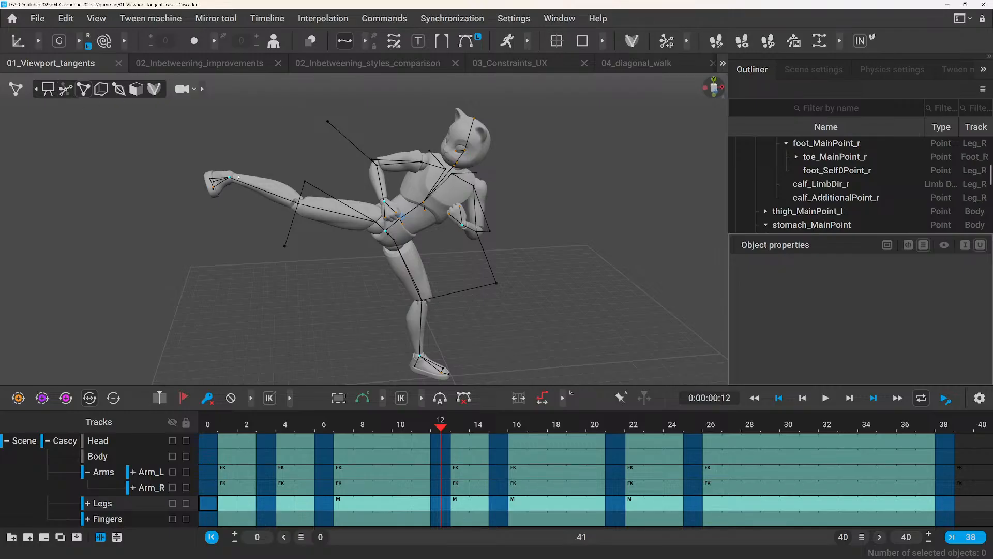
# Switch the viewport to joint mode and back to Point controller mode.
pyautogui.click(66, 90)
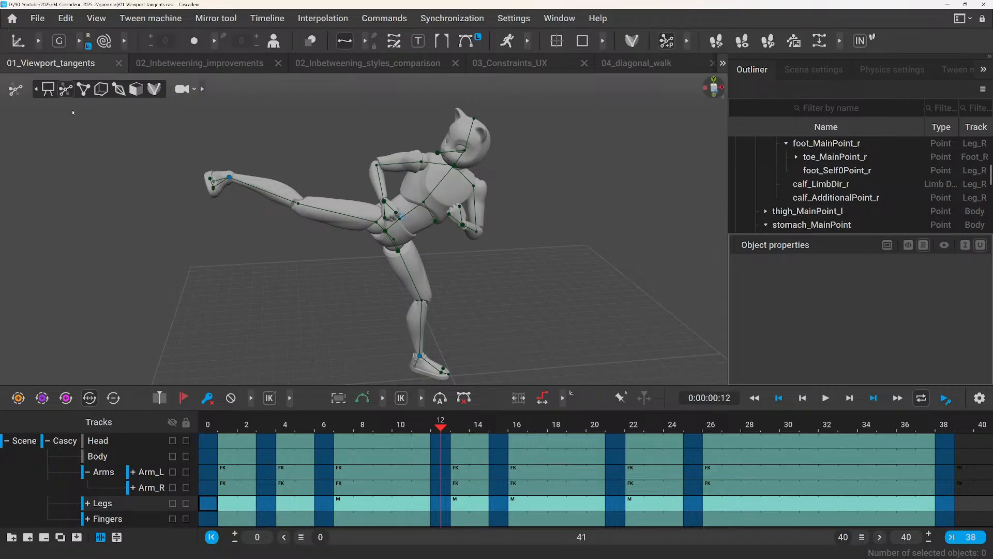
pyautogui.click(84, 89)
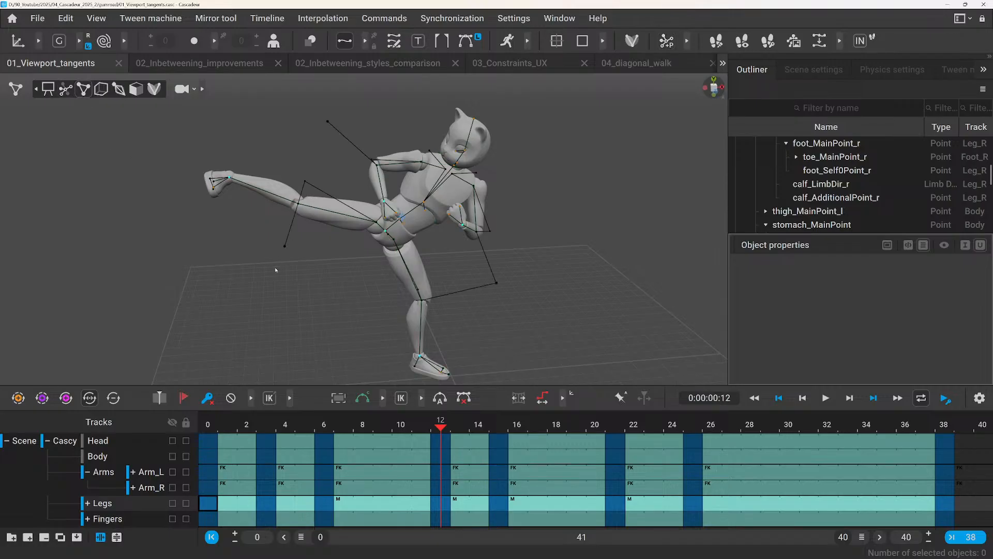
pyautogui.keyDown('alt'); pyautogui.moveTo(275, 270); pyautogui.dragTo(356, 295); pyautogui.keyUp('alt')
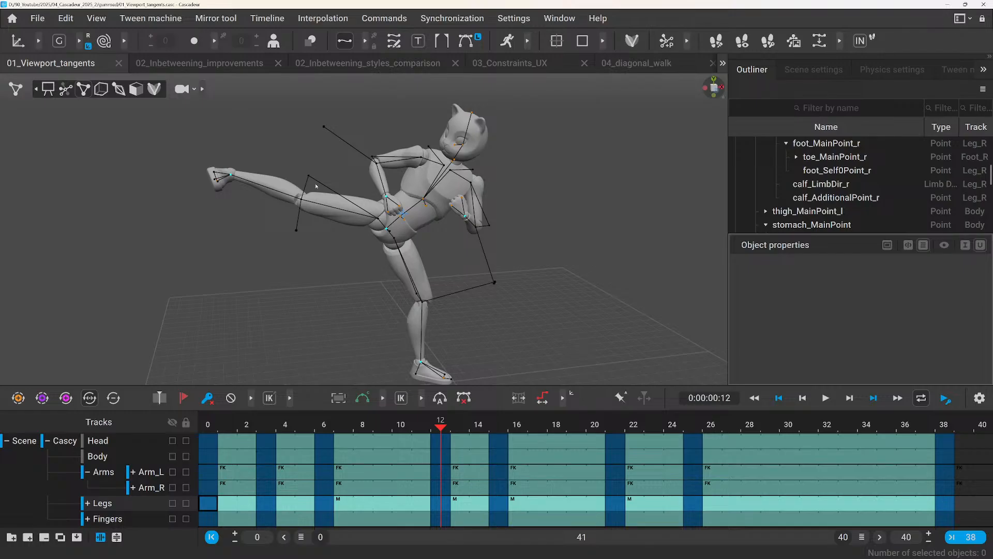
# Select the kicking foot's main point controller and the whole Legs track interval.
pyautogui.click(231, 175)
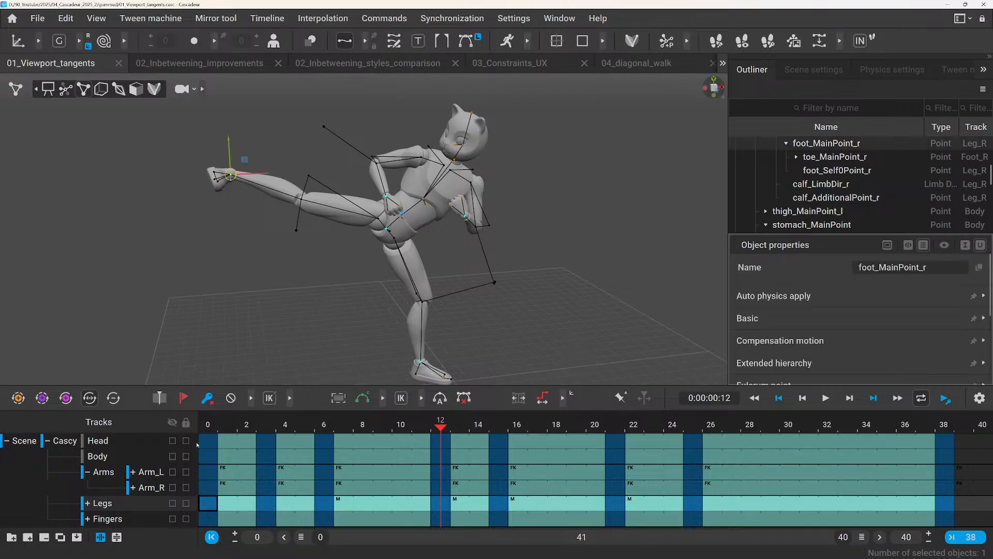
pyautogui.click(130, 499)
pyautogui.scroll(5, 366, 280)
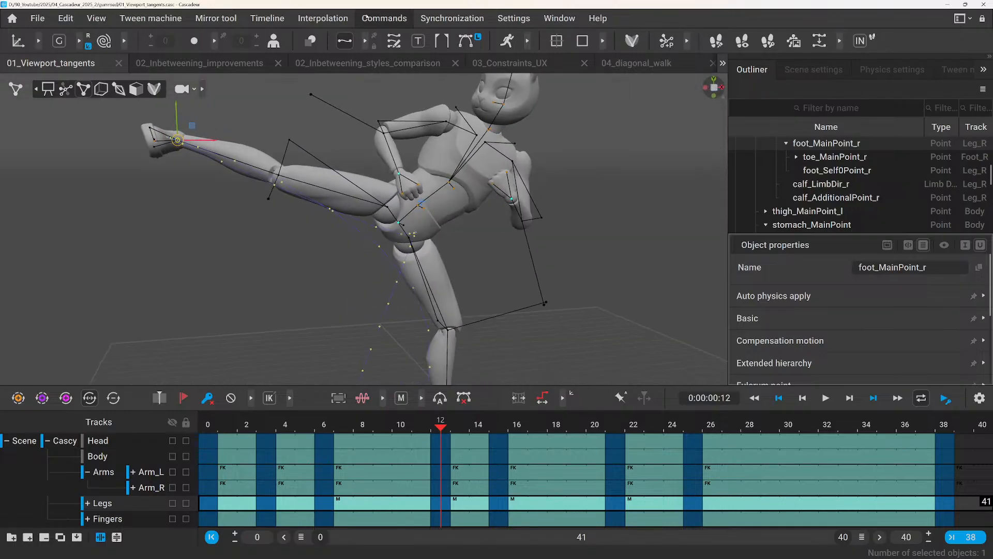
# Lock the trajectory display to the selected foot point and turn on its tangents in the viewport.
pyautogui.click(346, 43)
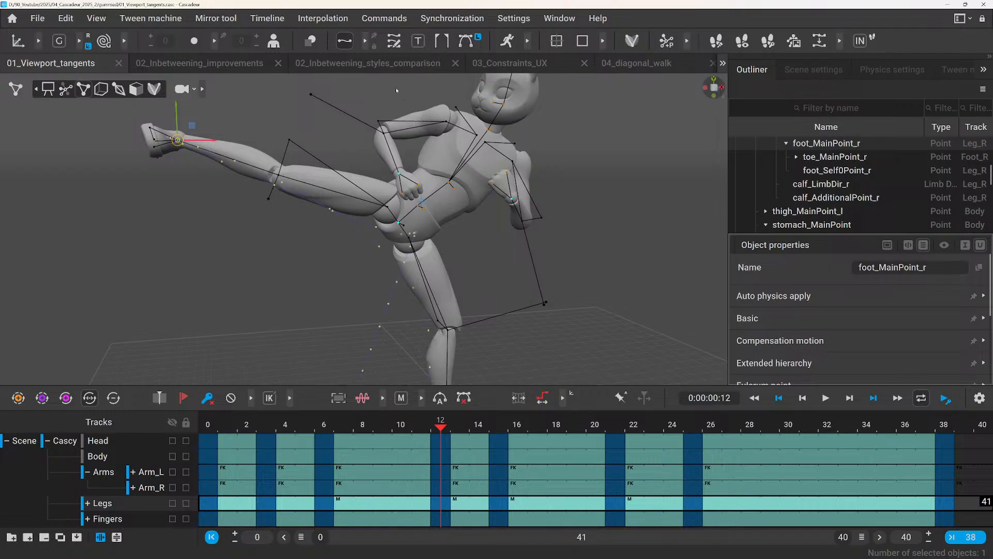
pyautogui.click(374, 45)
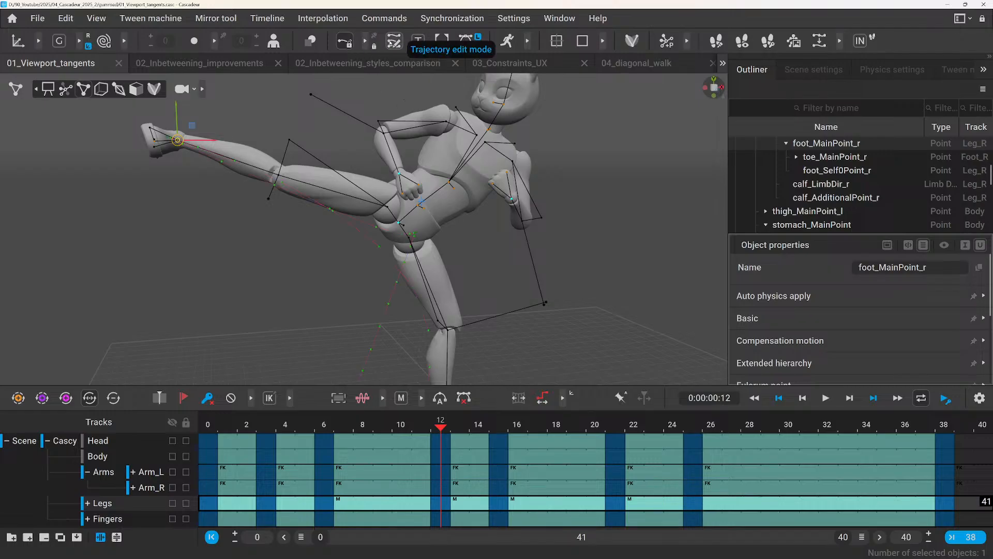
pyautogui.click(461, 46)
pyautogui.scroll(5, 413, 212)
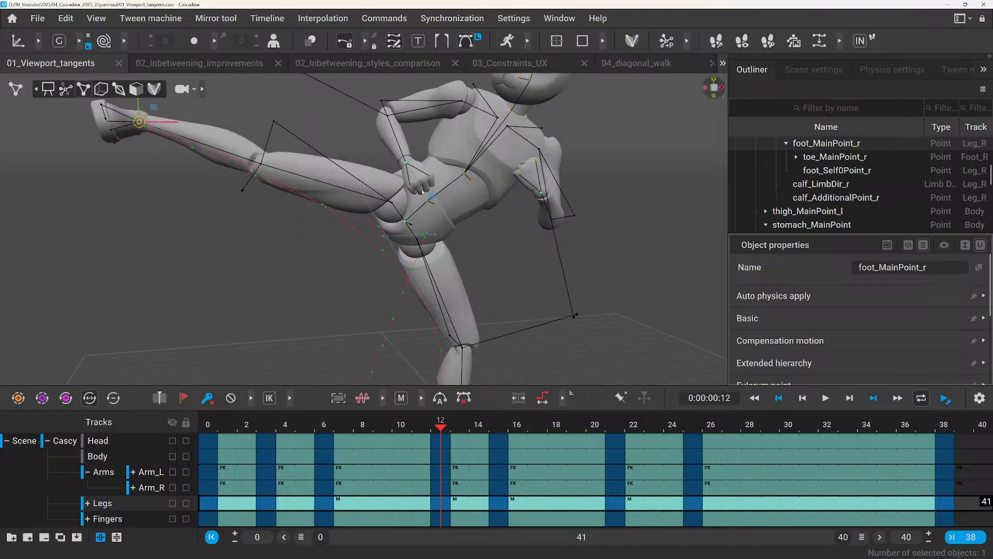
# Examine the foot point's trajectory and tangent handles up close and from several angles, including straight from the front.
pyautogui.moveTo(414, 213)
pyautogui.keyDown('alt'); pyautogui.mouseDown()
pyautogui.moveTo(240, 188)
pyautogui.moveTo(392, 186)
pyautogui.moveTo(394, 204)
pyautogui.moveTo(371, 216)
pyautogui.moveTo(421, 231)
pyautogui.mouseUp(); pyautogui.keyUp('alt')
pyautogui.scroll(-2, 422, 230)
pyautogui.scroll(3, 396, 239)
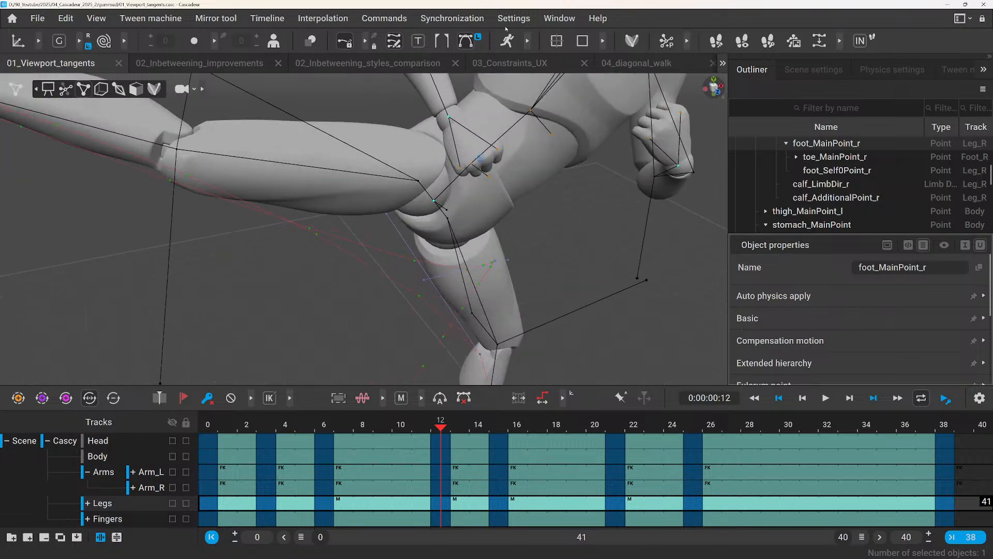
pyautogui.scroll(-3, 464, 192)
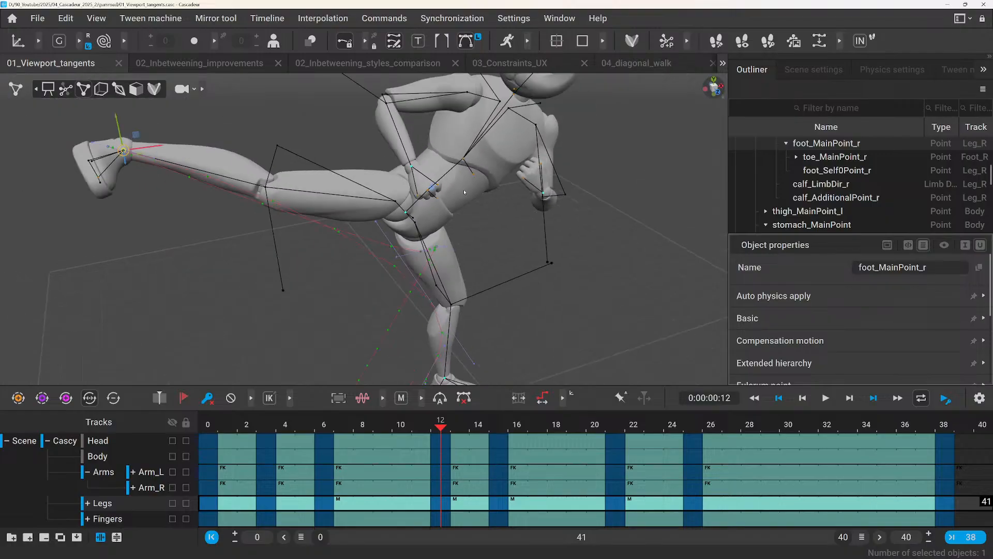
pyautogui.moveTo(464, 191)
pyautogui.keyDown('alt'); pyautogui.mouseDown()
pyautogui.moveTo(484, 207)
pyautogui.moveTo(467, 199)
pyautogui.mouseUp(); pyautogui.keyUp('alt')
pyautogui.scroll(-3, 466, 200)
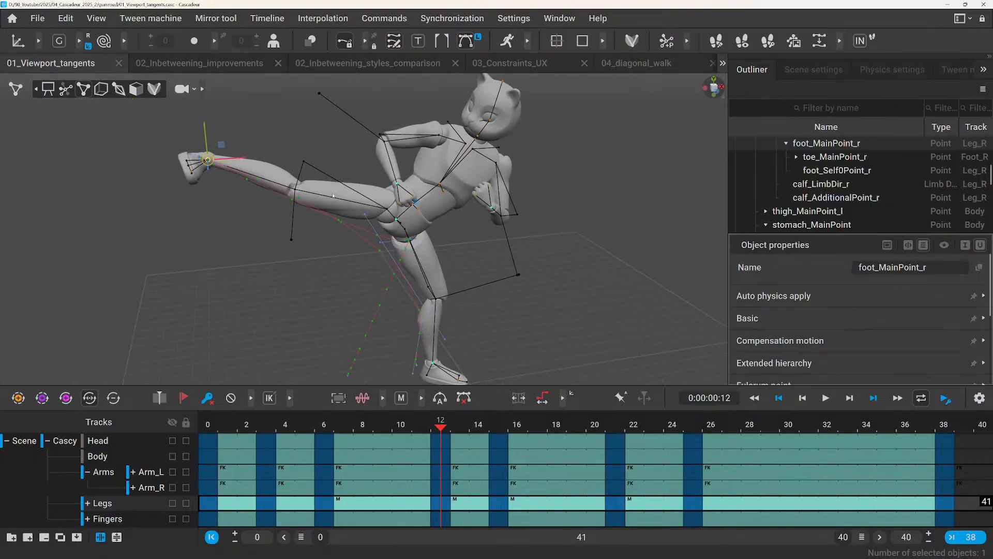
pyautogui.keyDown('alt'); pyautogui.moveTo(333, 196); pyautogui.dragTo(369, 189); pyautogui.keyUp('alt')
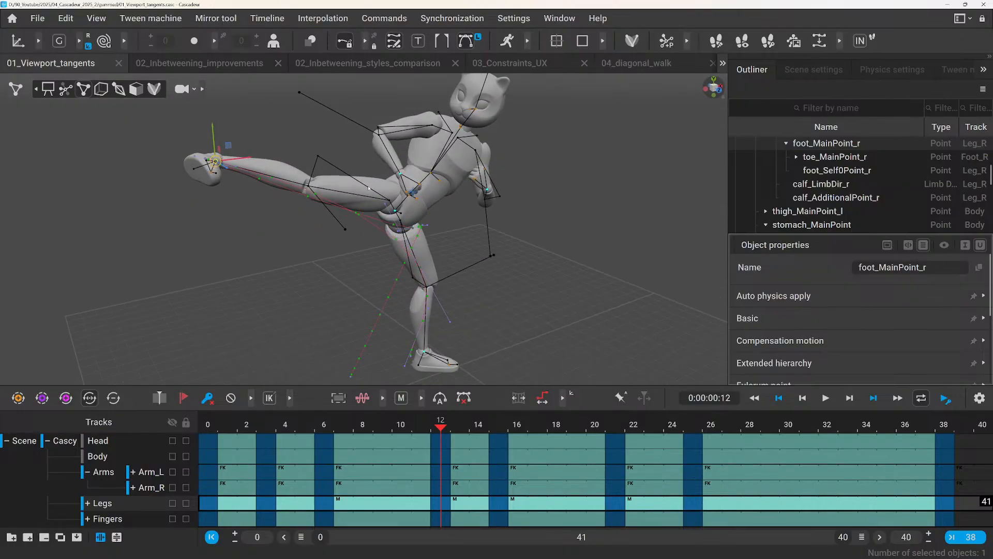
pyautogui.scroll(5, 303, 192)
pyautogui.keyDown('alt'); pyautogui.moveTo(233, 132); pyautogui.dragTo(307, 207, button='middle'); pyautogui.keyUp('alt')
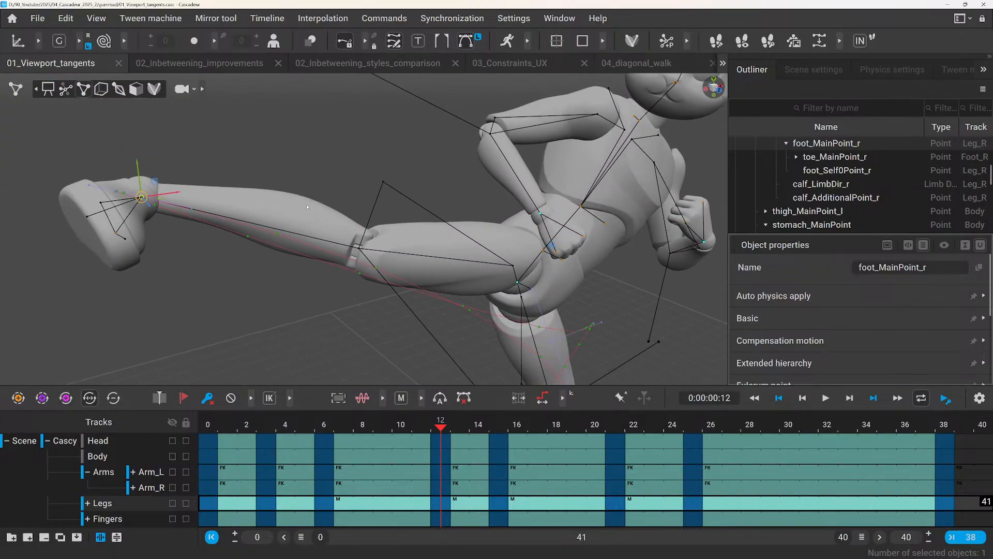
pyautogui.click(720, 91)
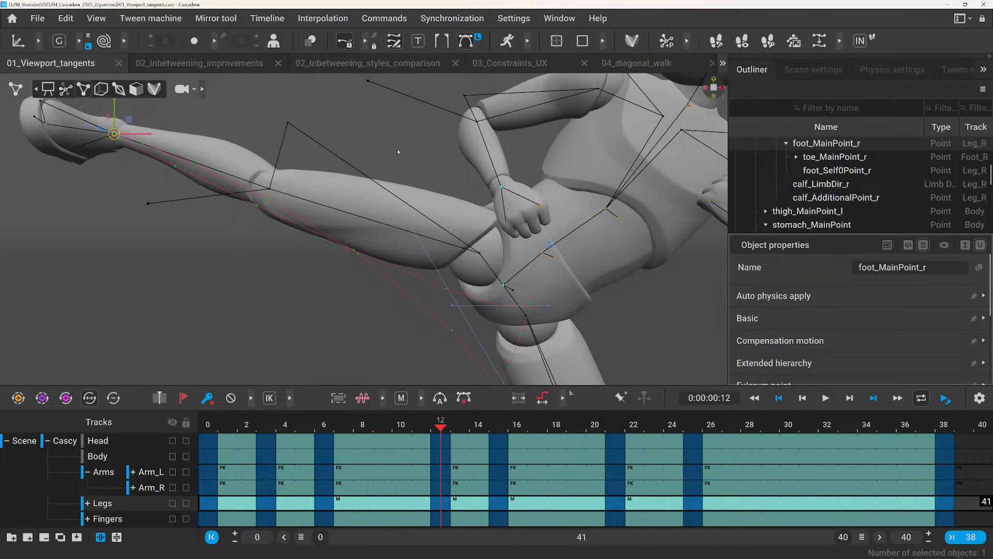
# Select the Legs track interval from frame 0 to frame 12.
pyautogui.scroll(-2, 386, 164)
pyautogui.moveTo(211, 496); pyautogui.dragTo(437, 503)
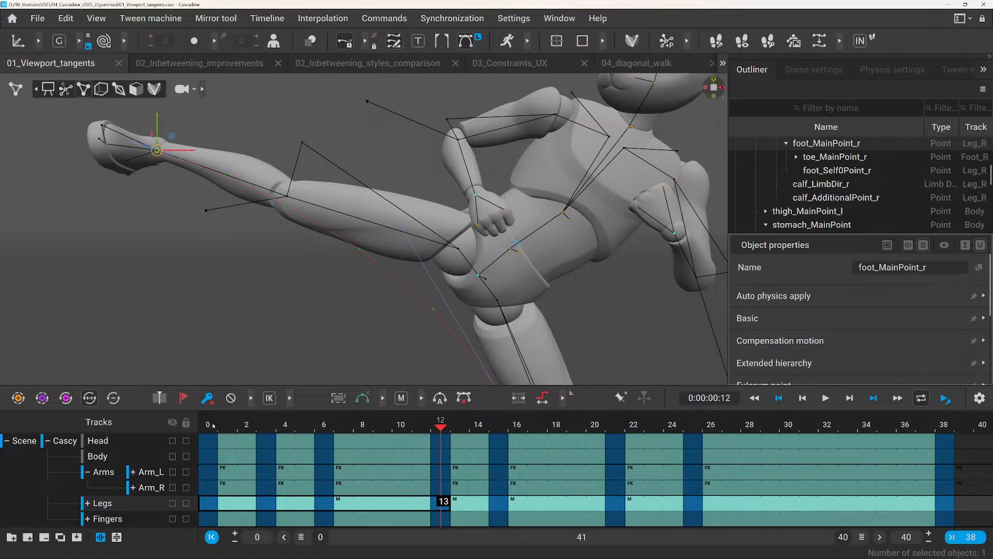
# Scrub the kick between frame 0 and frame 12 to check the foot's motion, stopping at frame 11.
pyautogui.moveTo(213, 425); pyautogui.dragTo(439, 443)
pyautogui.moveTo(441, 421); pyautogui.dragTo(421, 429)
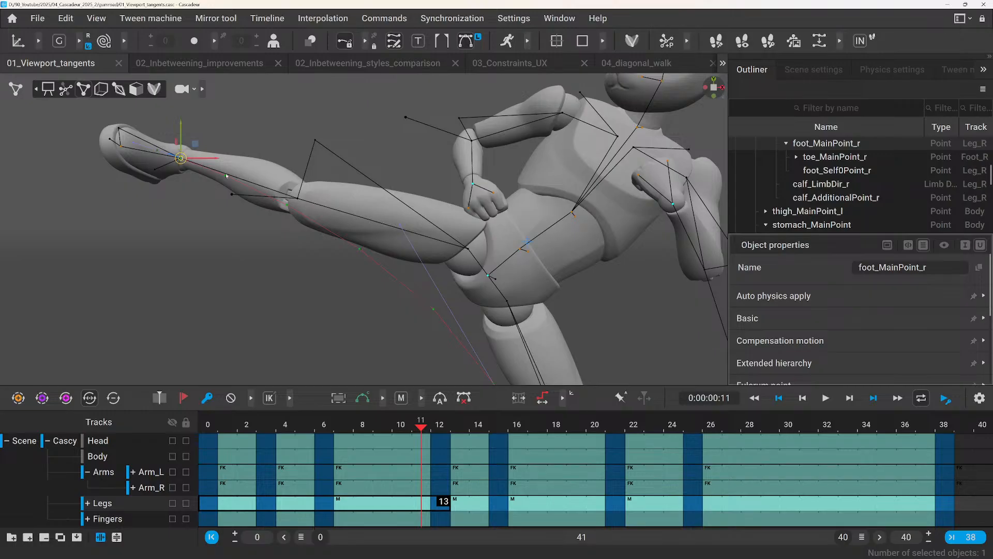
pyautogui.click(440, 426)
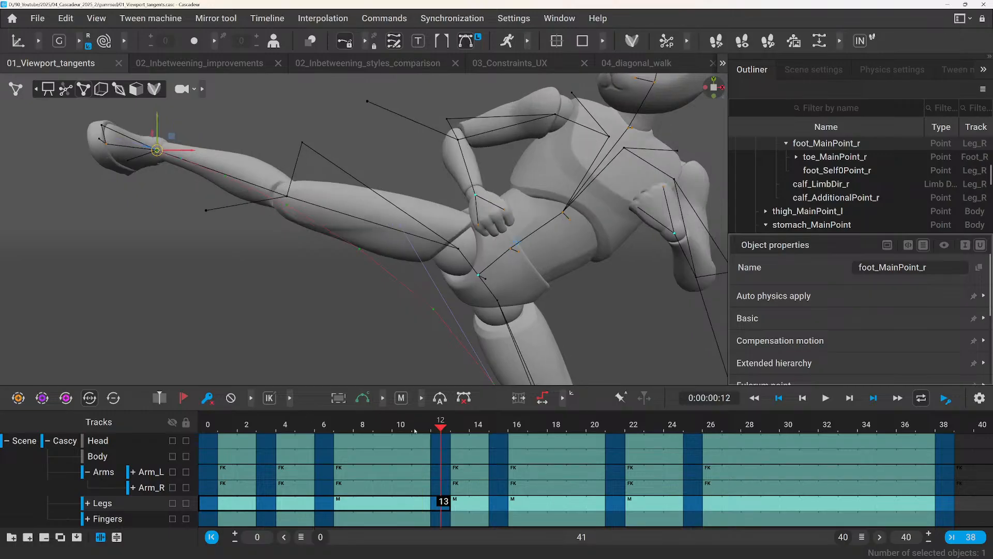
pyautogui.moveTo(432, 430)
pyautogui.mouseDown()
pyautogui.moveTo(407, 433)
pyautogui.moveTo(427, 435)
pyautogui.mouseUp()
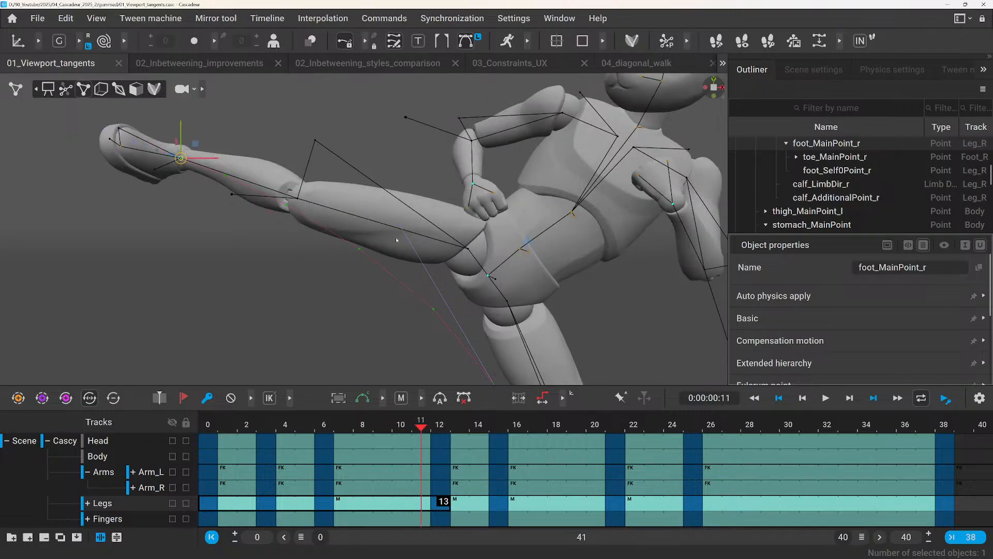
# Select the kicking foot's trajectory tangent near the ankle, switch the gizmo to local axes, and stretch the tangent along its own direction.
pyautogui.moveTo(256, 238); pyautogui.dragTo(255, 300, button='right')
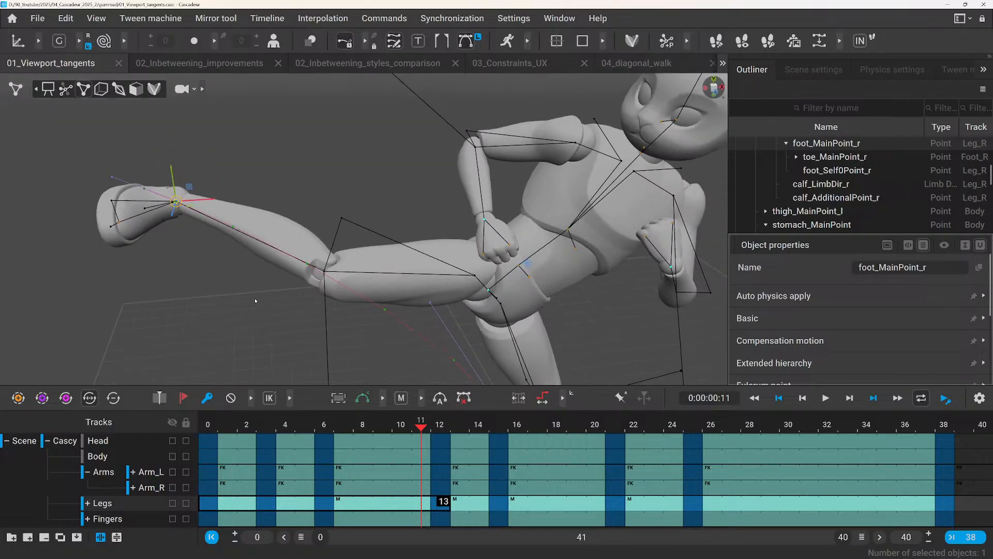
pyautogui.scroll(3, 182, 182)
pyautogui.click(173, 171)
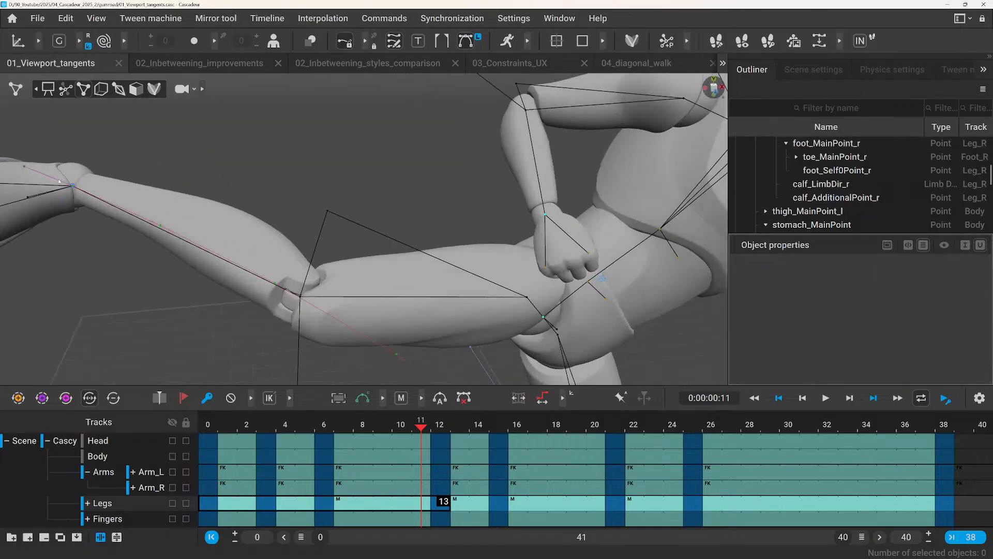
pyautogui.moveTo(78, 182); pyautogui.dragTo(365, 221, button='middle')
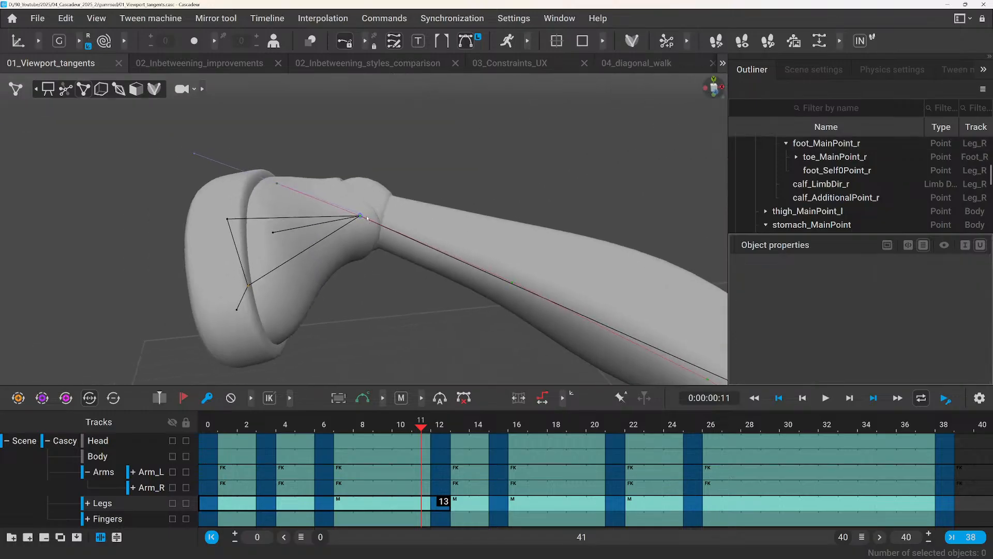
pyautogui.click(360, 214)
pyautogui.scroll(3, 394, 262)
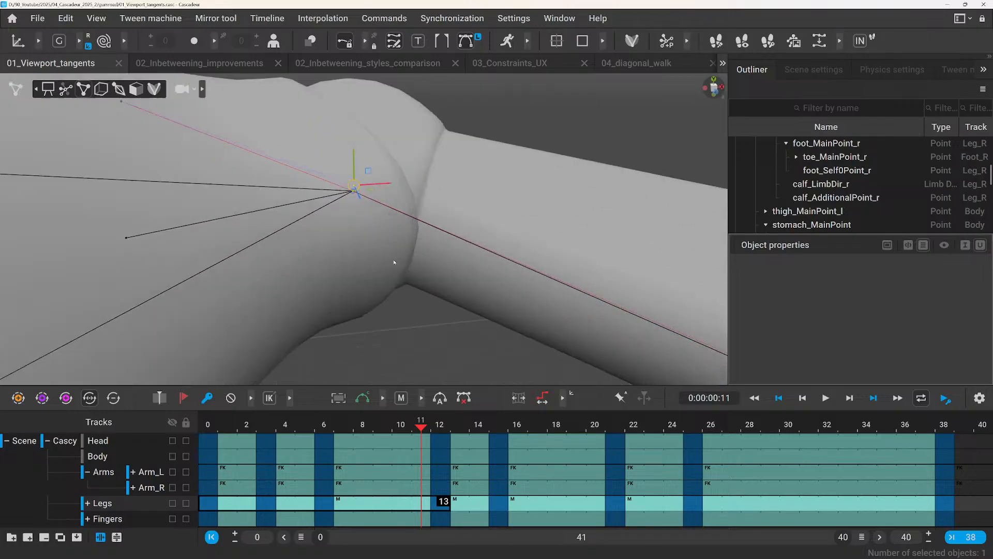
pyautogui.scroll(-3, 352, 157)
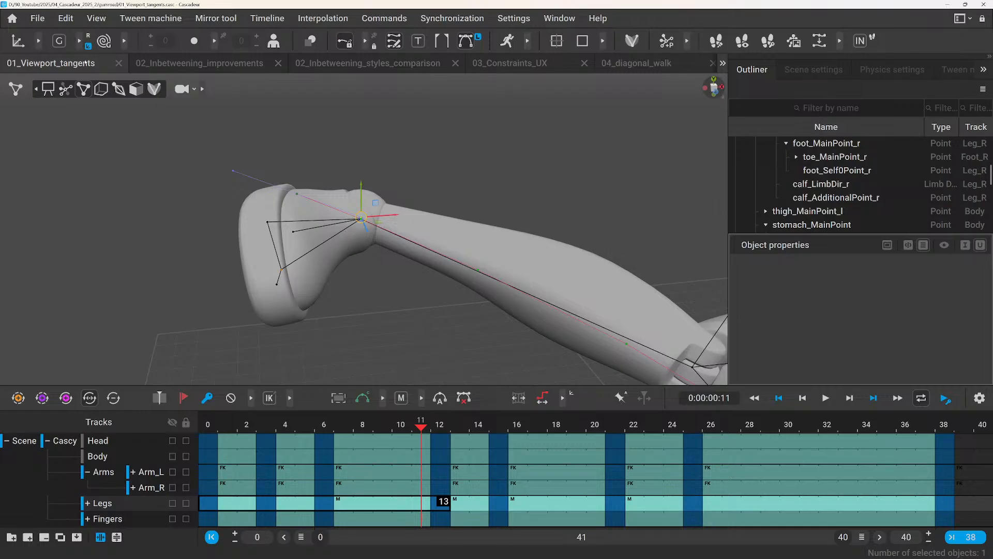
pyautogui.click(61, 44)
pyautogui.moveTo(339, 208); pyautogui.dragTo(452, 256)
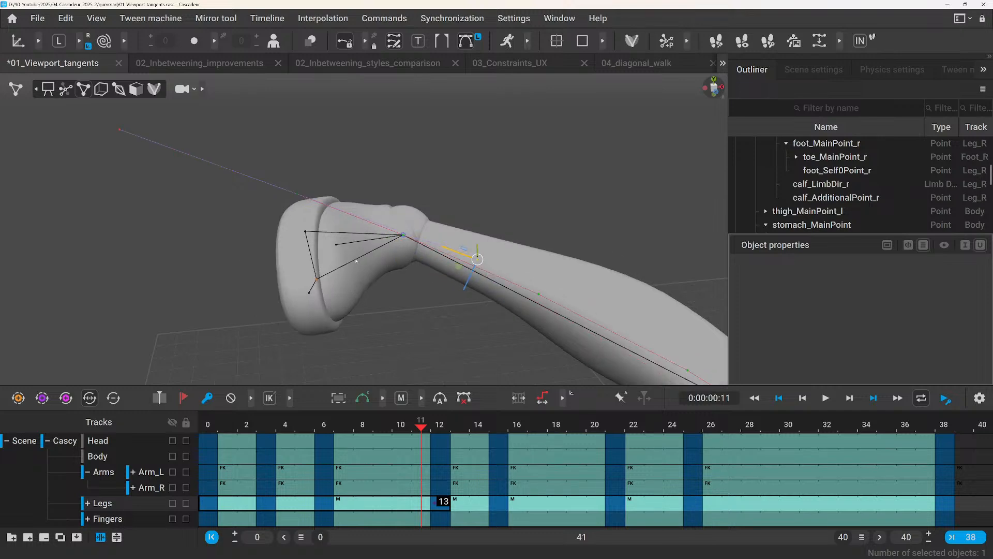
# Review the kick with the stretched tangent from several angles by playing and scrubbing the animation up to frame 12.
pyautogui.scroll(-4, 356, 261)
pyautogui.keyDown('alt'); pyautogui.moveTo(415, 322); pyautogui.dragTo(410, 273); pyautogui.keyUp('alt')
pyautogui.keyDown('alt'); pyautogui.moveTo(476, 255); pyautogui.dragTo(459, 320); pyautogui.keyUp('alt')
pyautogui.keyDown('alt'); pyautogui.moveTo(298, 336); pyautogui.dragTo(373, 300); pyautogui.keyUp('alt')
pyautogui.keyDown('alt'); pyautogui.moveTo(372, 299); pyautogui.dragTo(488, 283, button='right'); pyautogui.keyUp('alt')
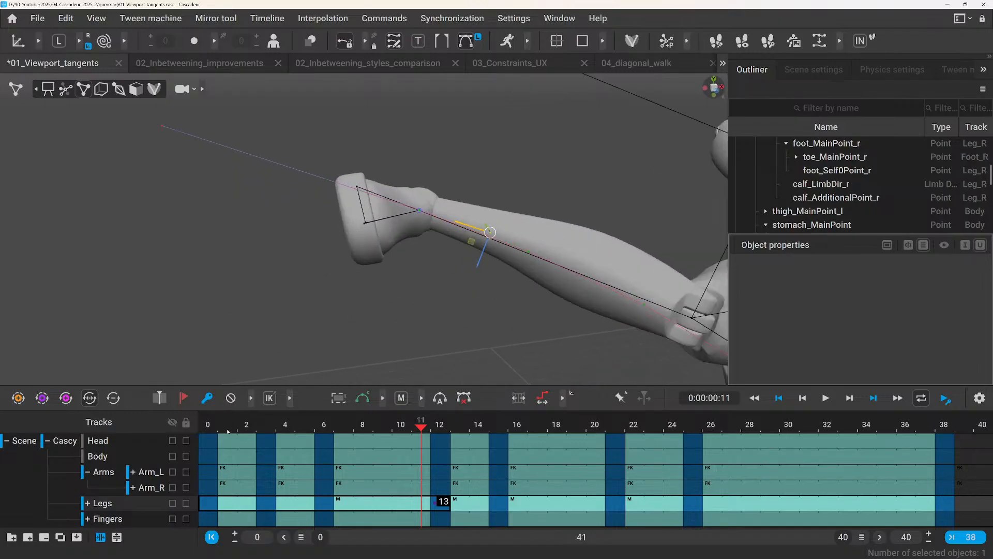
pyautogui.moveTo(227, 431); pyautogui.dragTo(297, 418)
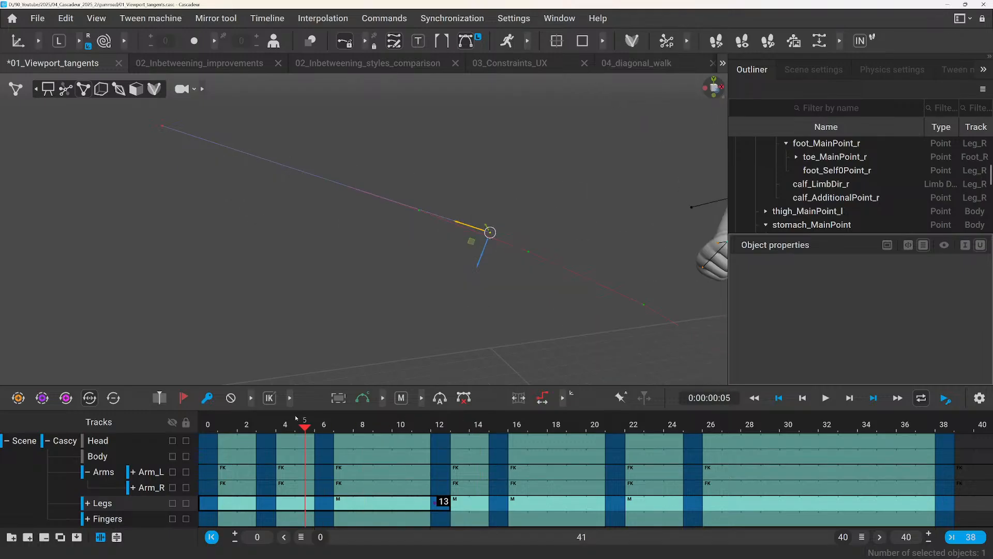
pyautogui.press('space')
pyautogui.press('space')
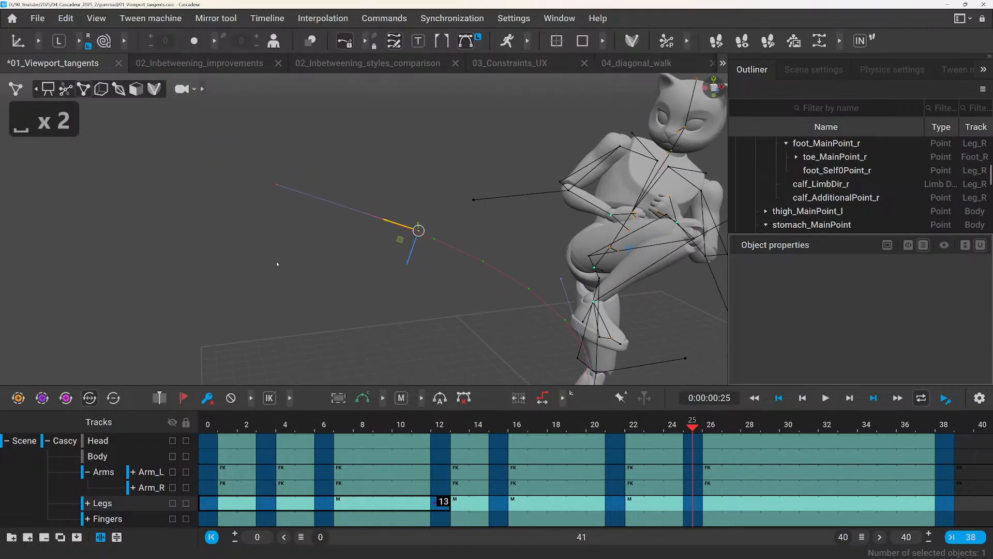
pyautogui.keyDown('alt'); pyautogui.moveTo(323, 324); pyautogui.dragTo(298, 321); pyautogui.keyUp('alt')
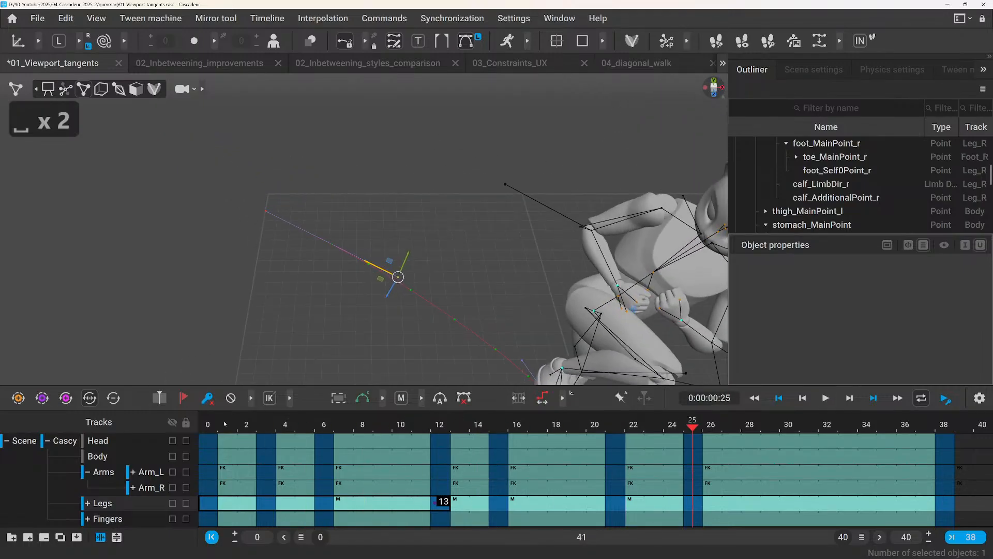
pyautogui.moveTo(225, 423); pyautogui.dragTo(439, 400)
pyautogui.scroll(3, 290, 285)
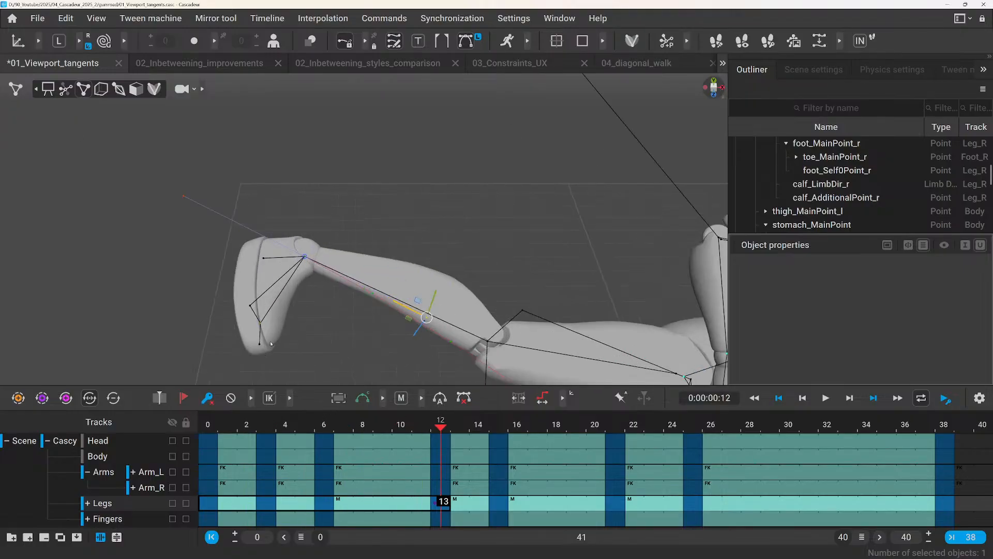
# At frame 11, stretch the kicking foot's trajectory tangent further along its local axis.
pyautogui.moveTo(440, 431); pyautogui.dragTo(427, 429)
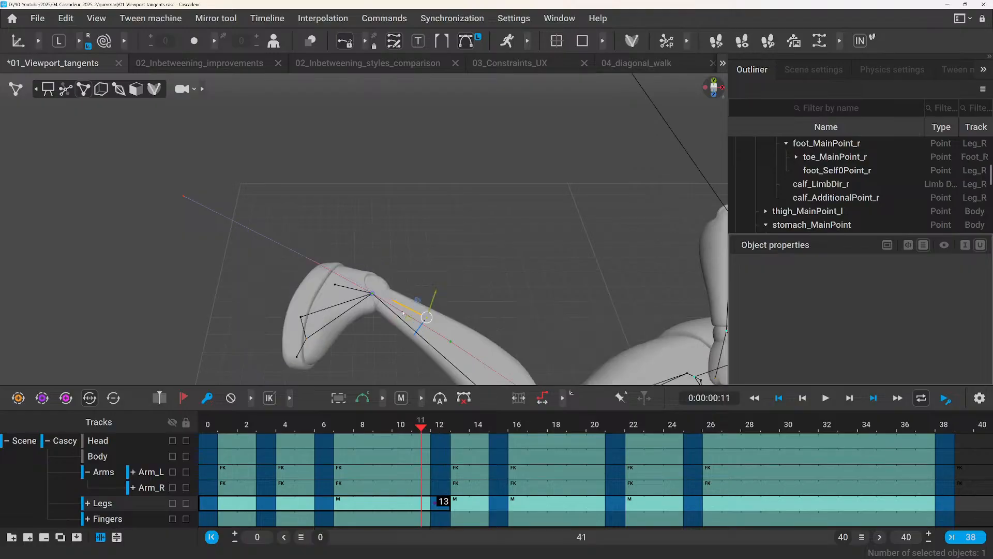
pyautogui.moveTo(403, 313); pyautogui.dragTo(542, 365)
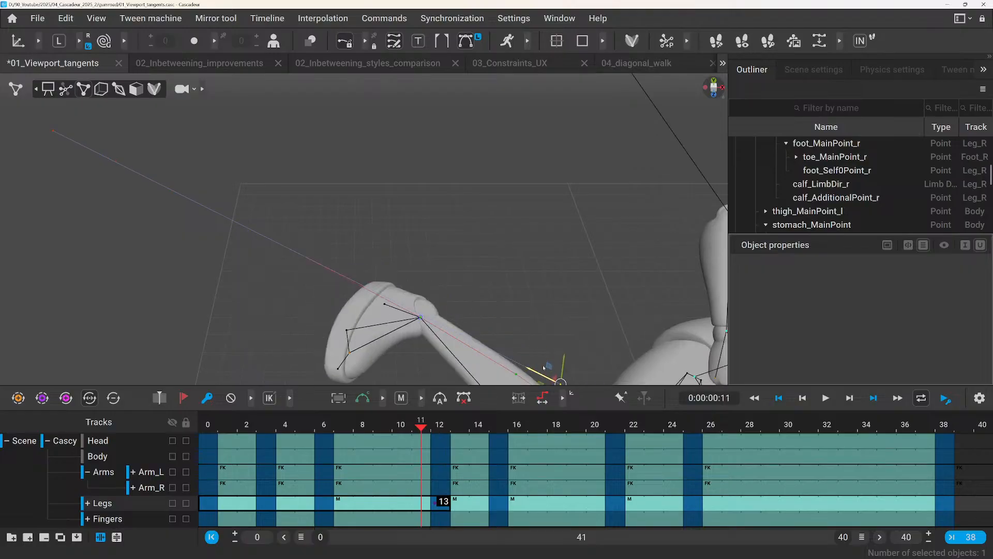
pyautogui.scroll(-2, 394, 299)
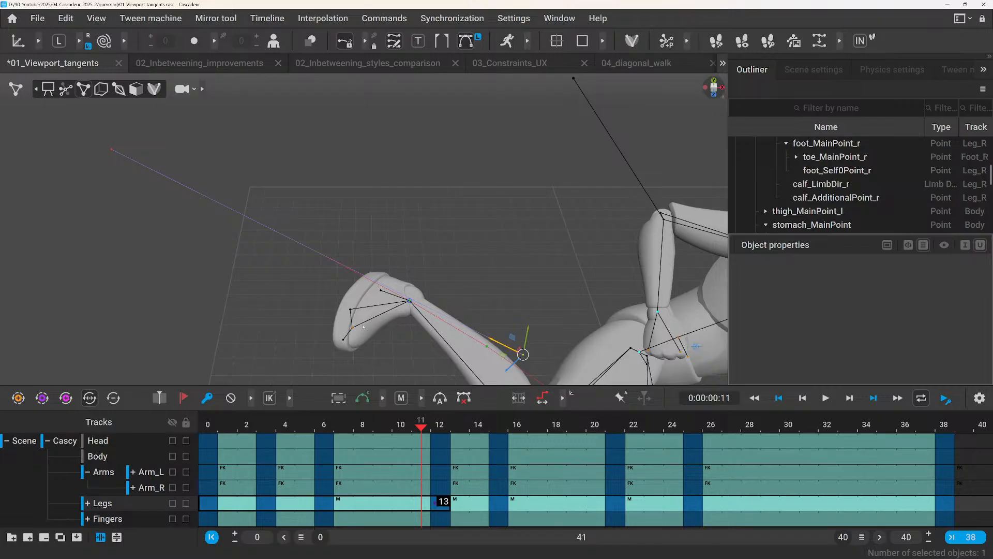
pyautogui.keyDown('alt'); pyautogui.moveTo(362, 327); pyautogui.dragTo(361, 295); pyautogui.keyUp('alt')
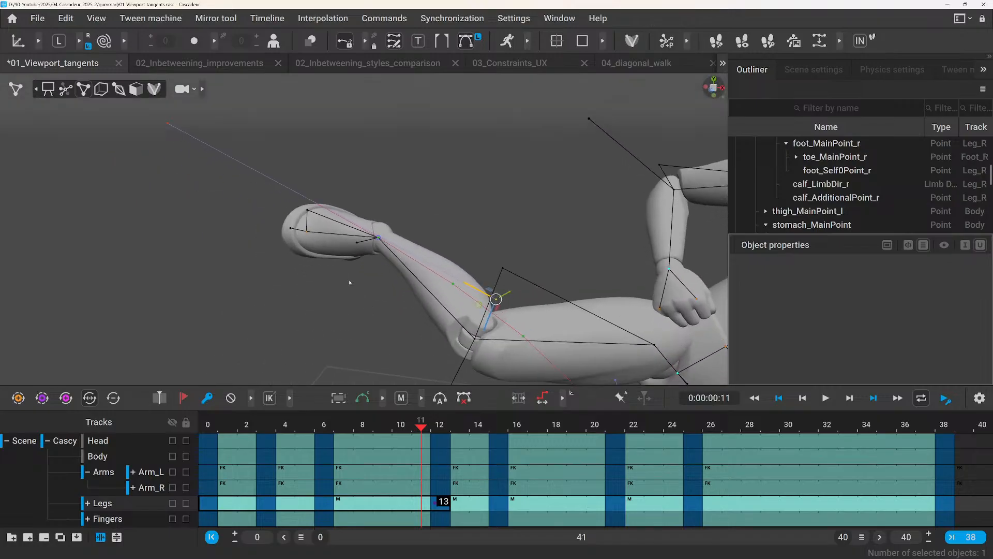
pyautogui.scroll(-3, 387, 301)
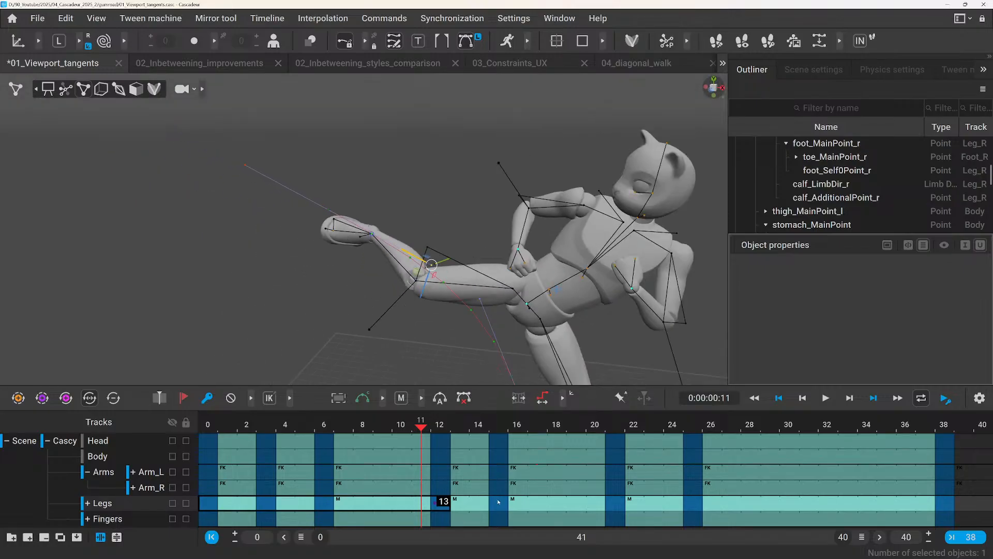
# Select the Legs track interval from frame 15 to frame 38 and inspect the foot's return trajectory at frame 31.
pyautogui.moveTo(499, 502); pyautogui.dragTo(949, 503)
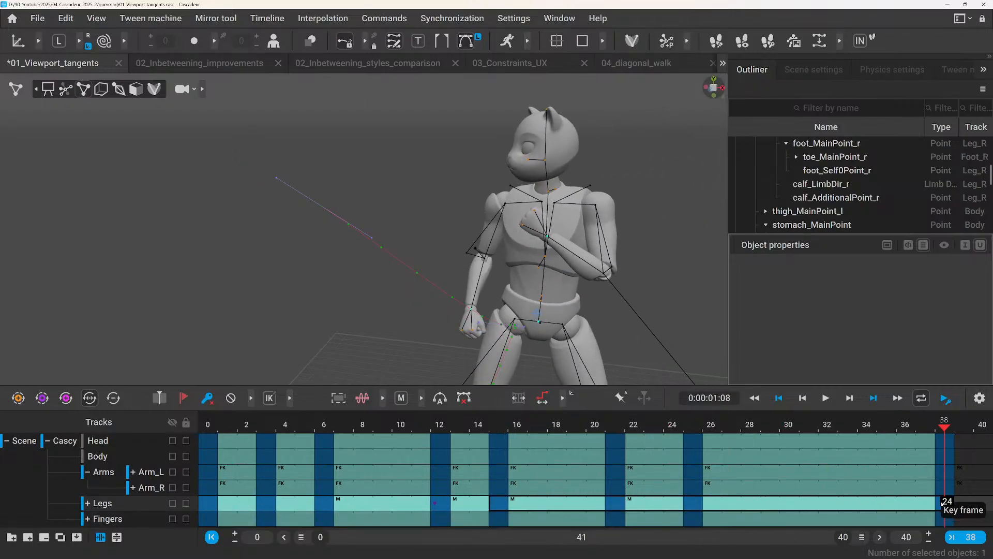
pyautogui.scroll(5, 396, 362)
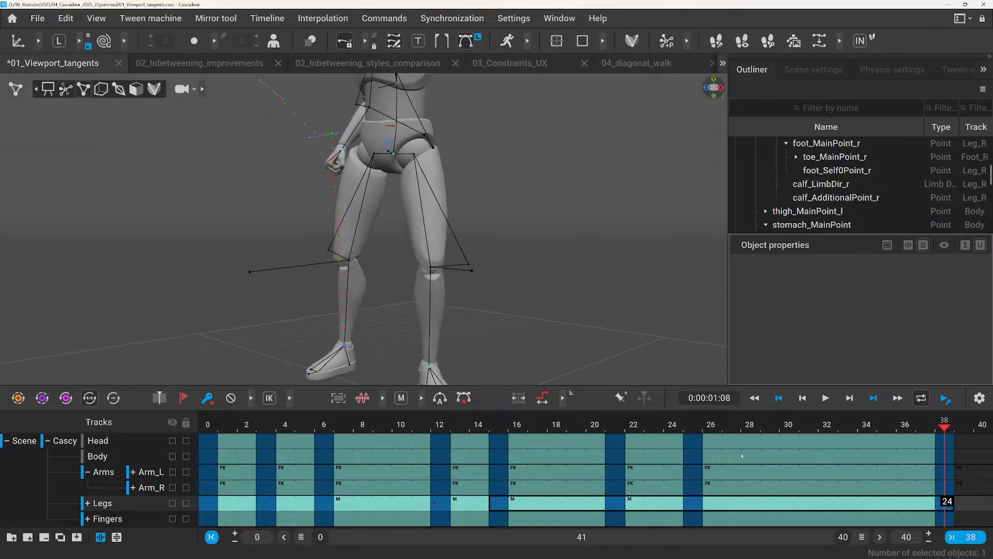
pyautogui.moveTo(702, 418); pyautogui.dragTo(811, 444)
pyautogui.scroll(8, 438, 266)
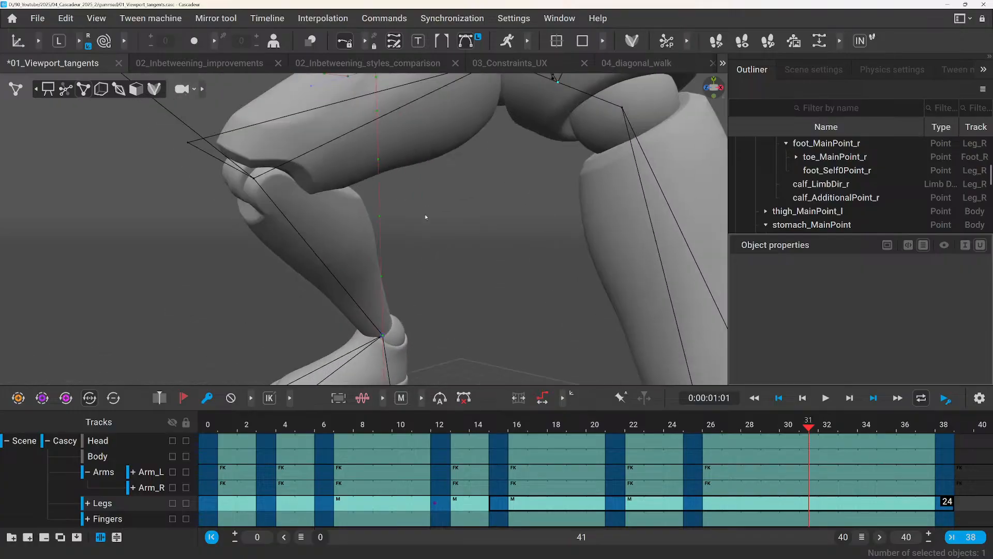
pyautogui.scroll(5, 451, 209)
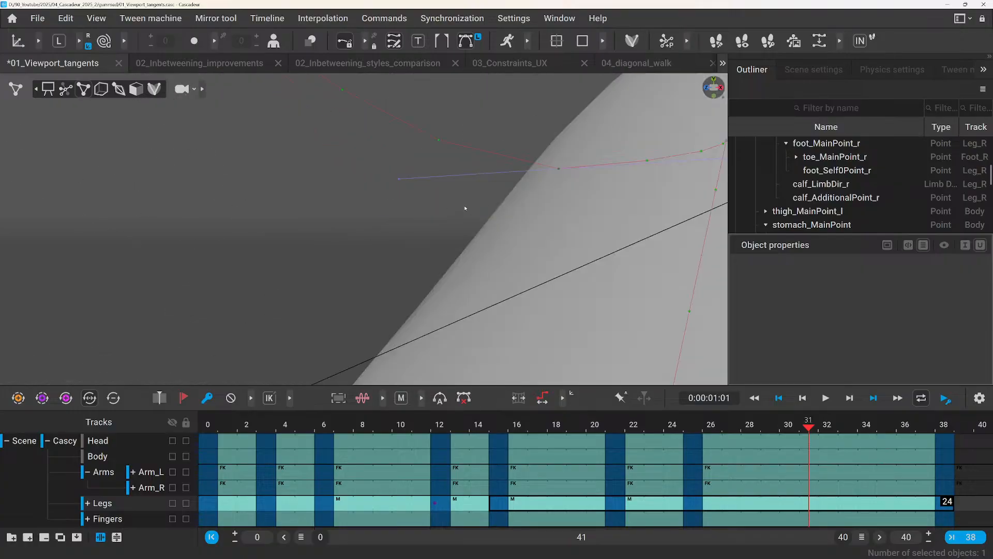
pyautogui.keyDown('alt'); pyautogui.moveTo(486, 234); pyautogui.dragTo(391, 249); pyautogui.keyUp('alt')
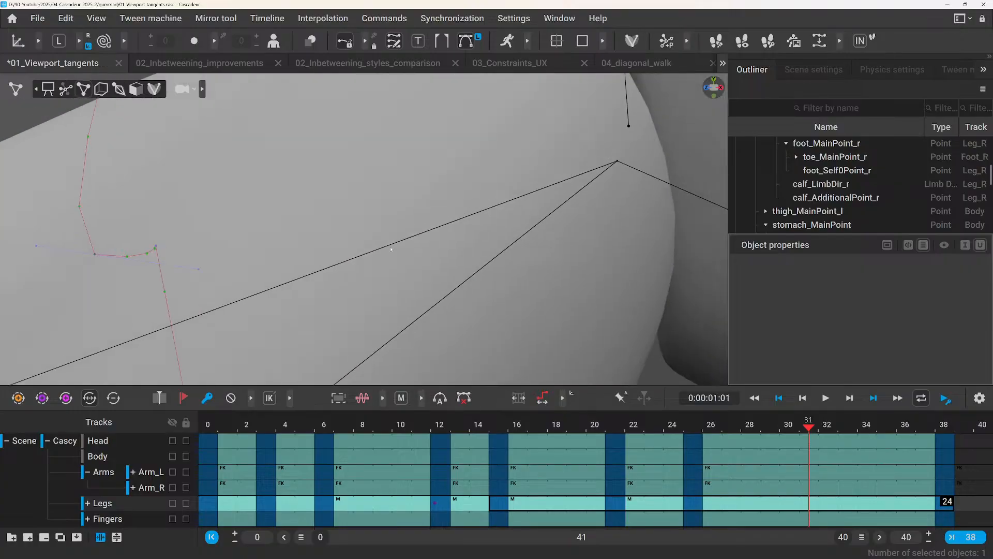
# Try to reshape the foot's return trajectory by moving its control at the sharp bend beside the thigh.
pyautogui.click(155, 247)
pyautogui.moveTo(147, 265); pyautogui.dragTo(172, 248)
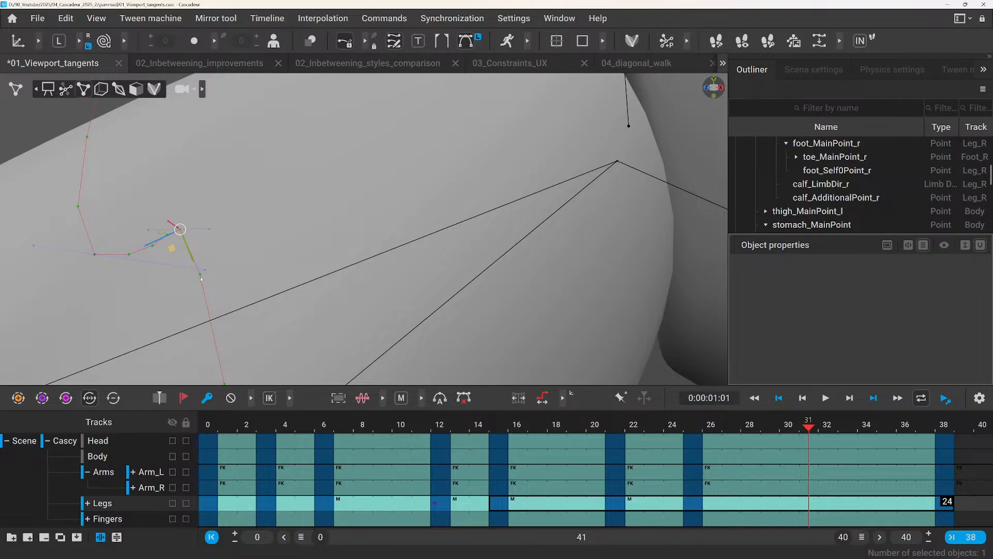
pyautogui.hotkey('ctrl', 'z')
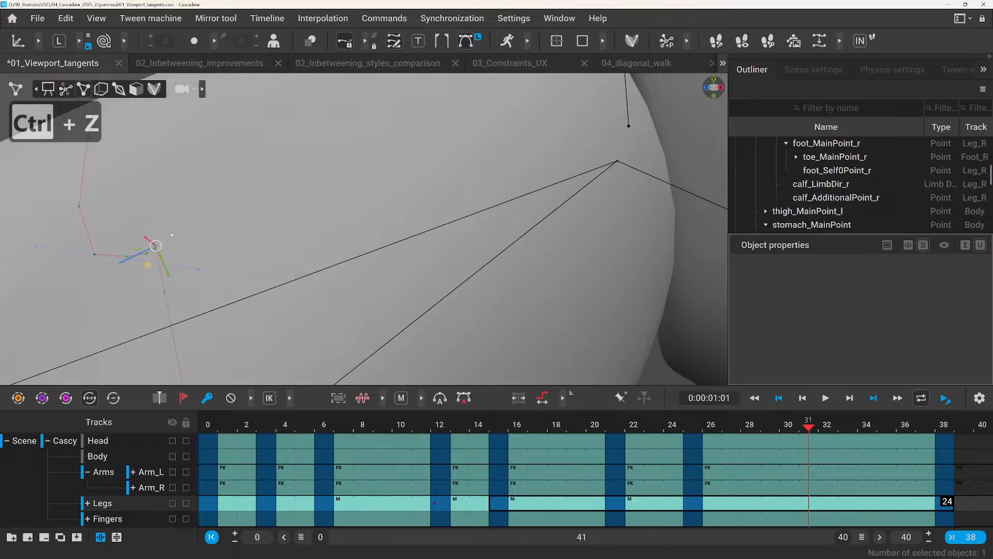
pyautogui.hotkey('ctrl', 'z')
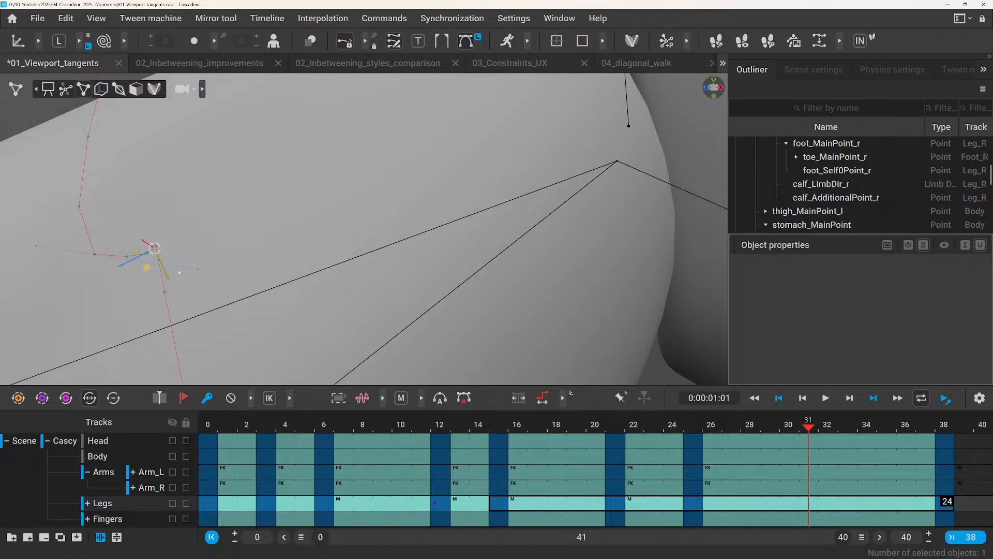
# Pull out the tangent handles at the sharp bend of the foot's return path, and scrub to frame 31 to check the motion.
pyautogui.click(157, 249)
pyautogui.click(156, 248)
pyautogui.moveTo(156, 248); pyautogui.dragTo(169, 231)
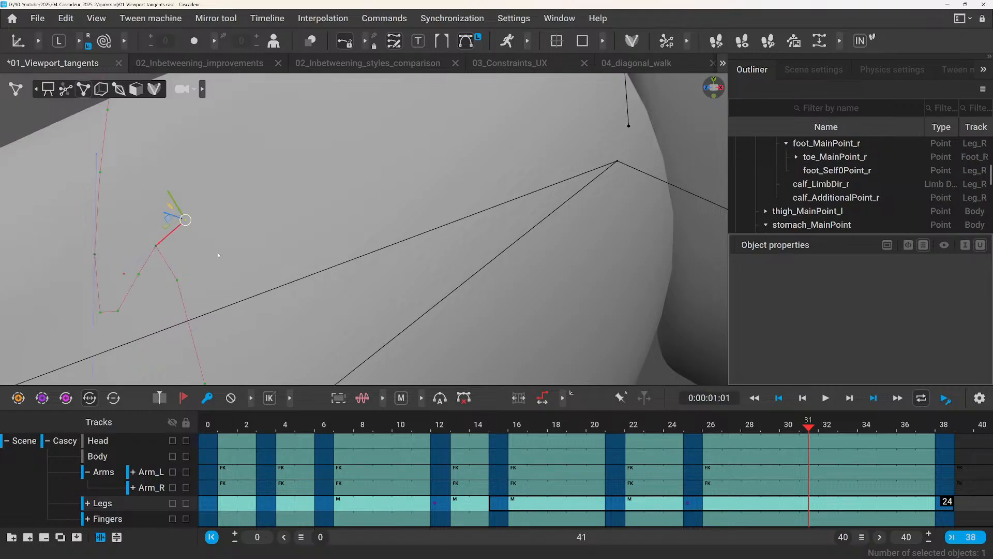
pyautogui.scroll(-5, 220, 253)
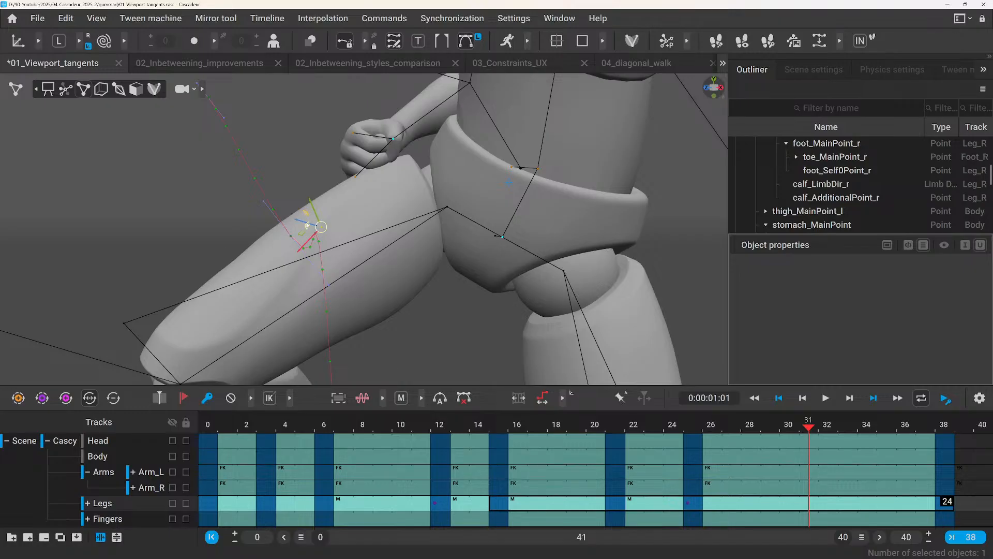
pyautogui.moveTo(302, 214); pyautogui.dragTo(407, 323)
pyautogui.scroll(-6, 392, 314)
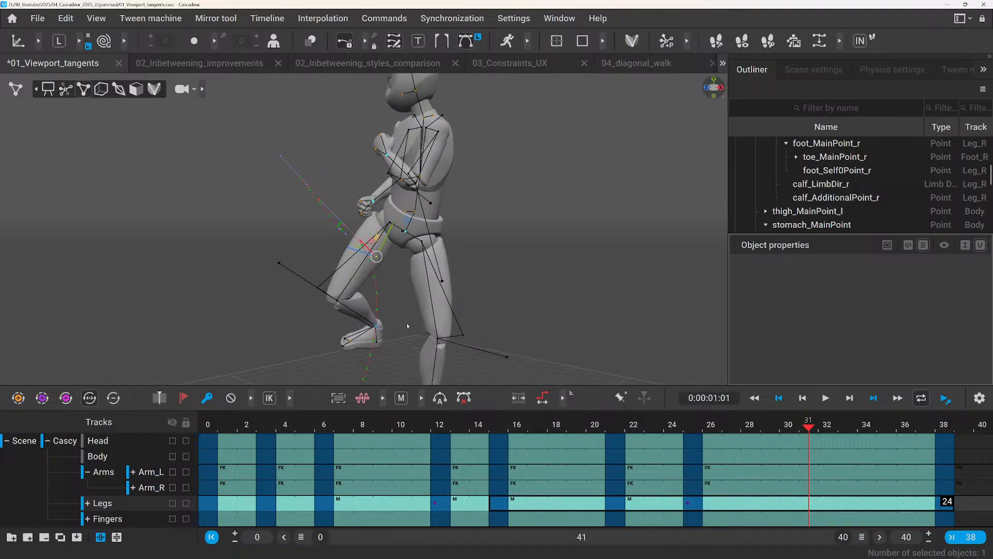
pyautogui.keyDown('alt'); pyautogui.moveTo(407, 323); pyautogui.dragTo(366, 240, button='middle'); pyautogui.keyUp('alt')
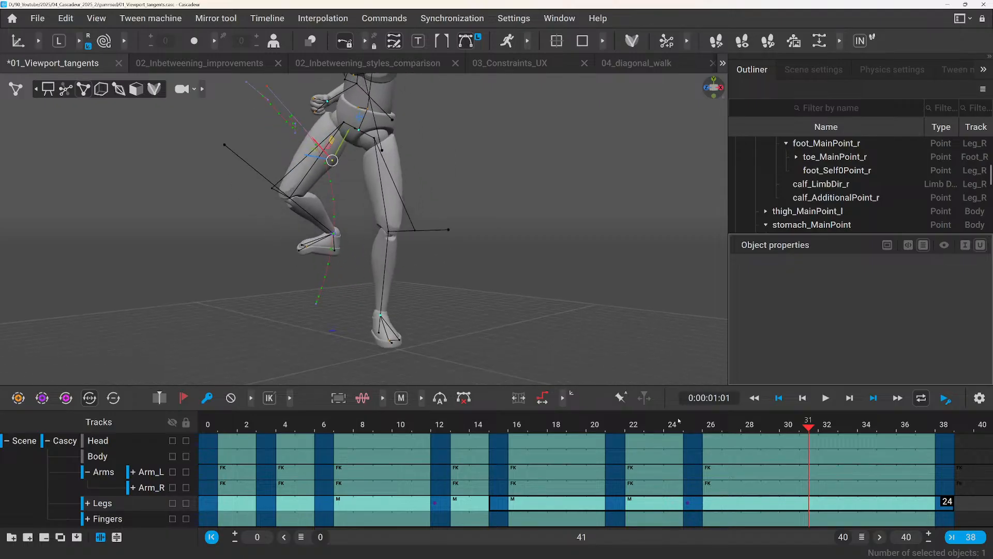
pyautogui.moveTo(679, 420); pyautogui.dragTo(810, 469)
# Select the right foot's toe points and enable Enforce fk in interpolation in their Point ik fk settings.
pyautogui.click(307, 246)
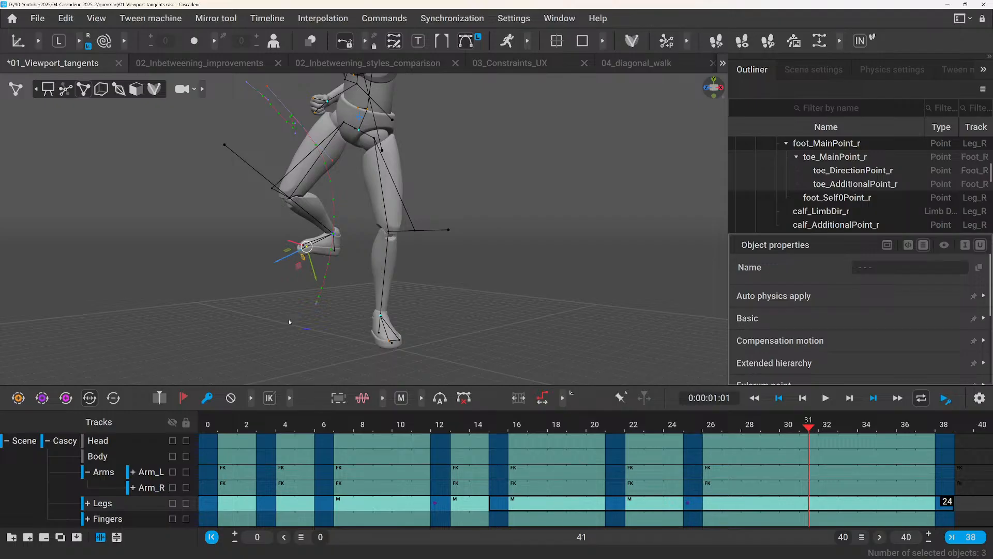
pyautogui.scroll(-3, 823, 321)
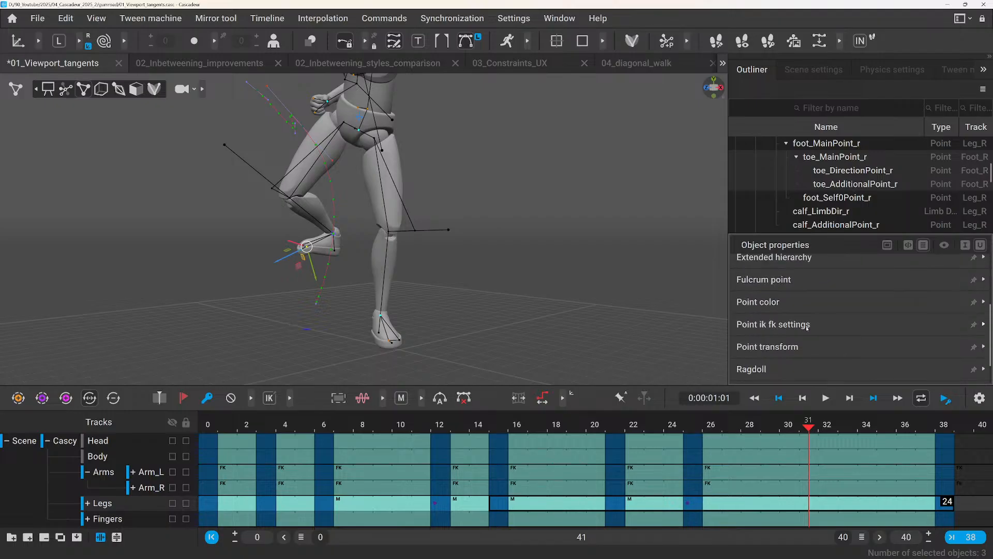
pyautogui.click(784, 325)
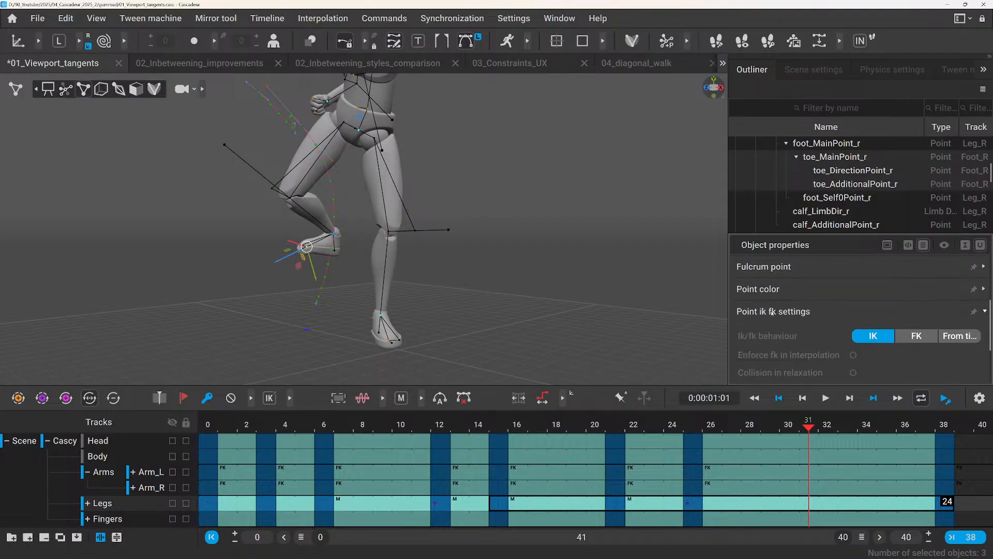
pyautogui.click(851, 355)
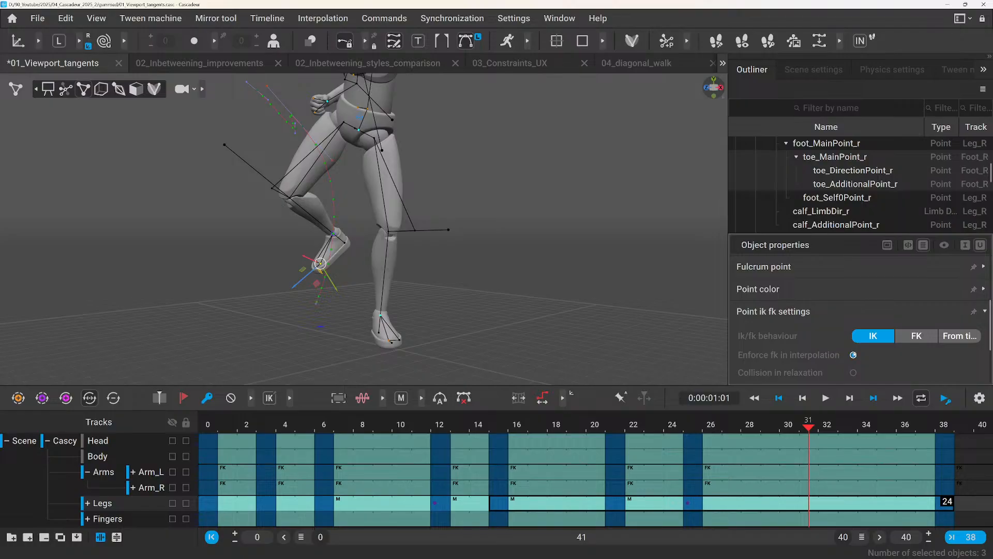
# Go to frame 25 and reset the tangents through the foot trajectory's tangent handle in front of the thigh.
pyautogui.moveTo(688, 433)
pyautogui.mouseDown()
pyautogui.moveTo(827, 435)
pyautogui.moveTo(711, 434)
pyautogui.moveTo(827, 434)
pyautogui.moveTo(698, 448)
pyautogui.mouseUp()
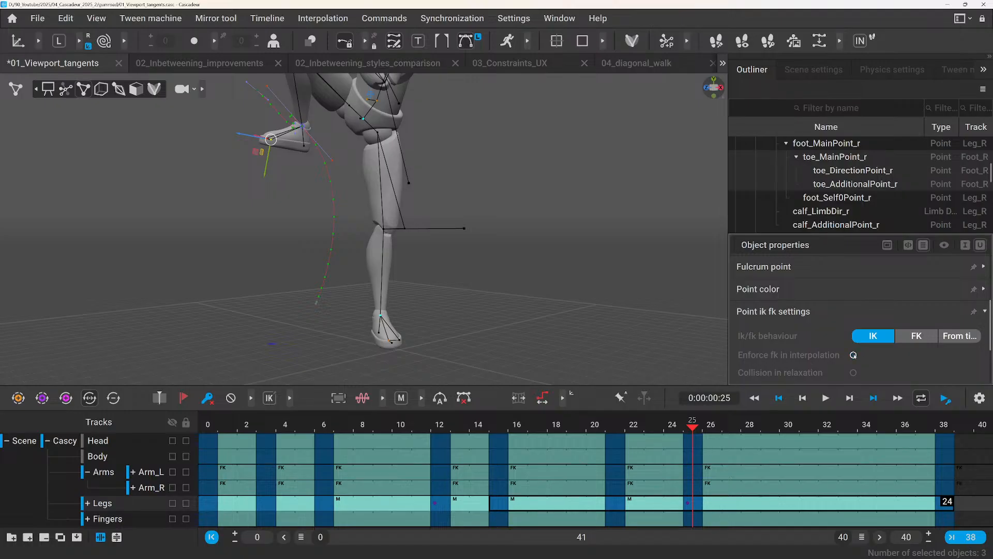
pyautogui.scroll(-3, 478, 298)
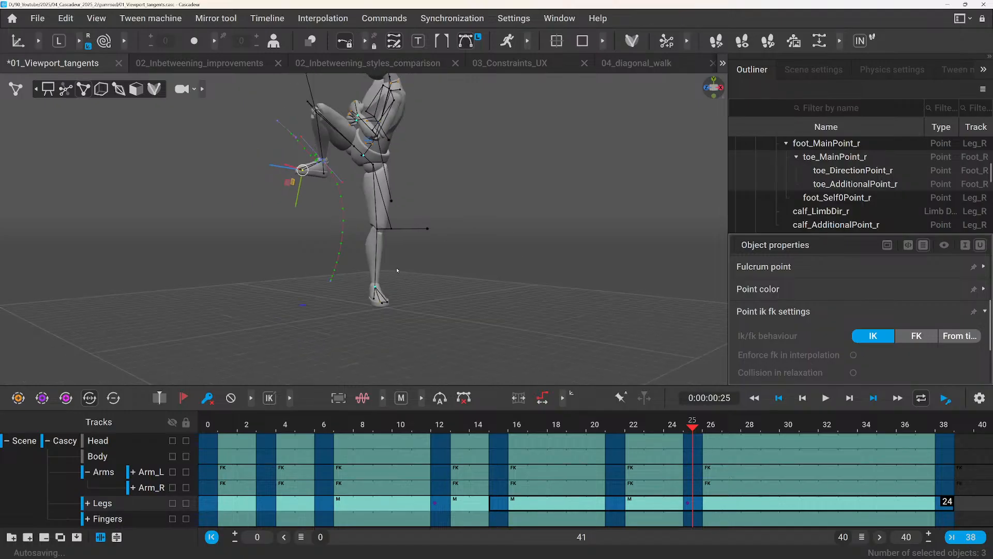
pyautogui.scroll(5, 315, 159)
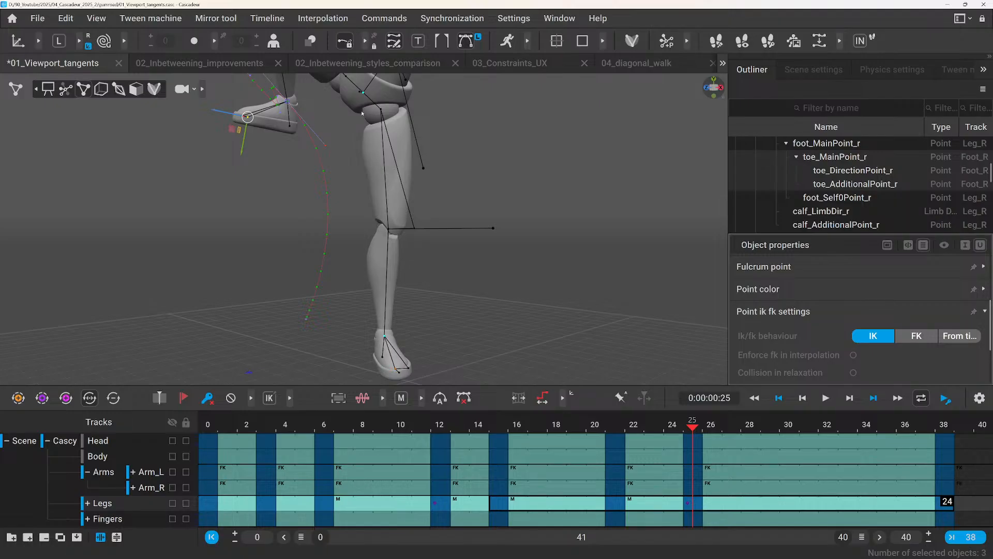
pyautogui.moveTo(354, 99); pyautogui.dragTo(365, 175, button='middle')
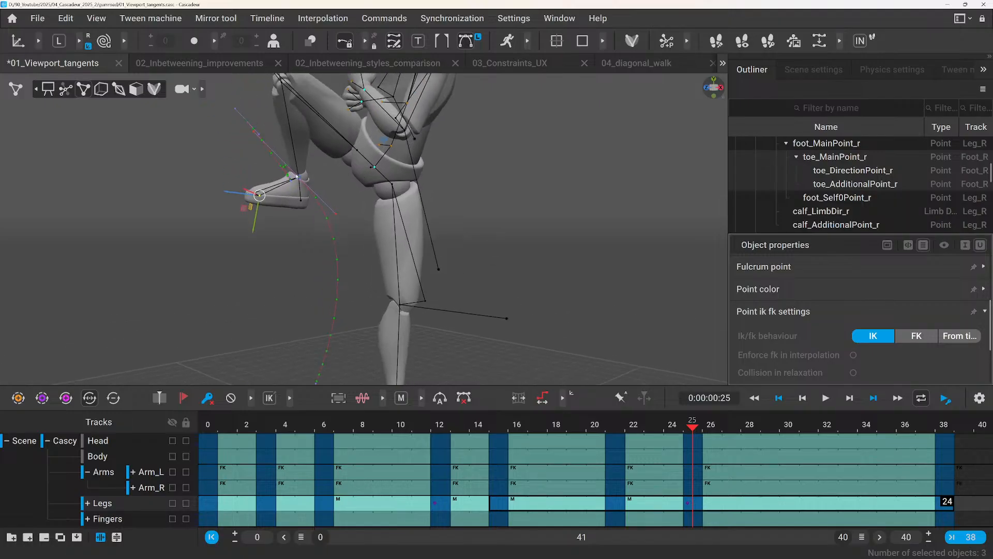
pyautogui.rightClick(299, 178)
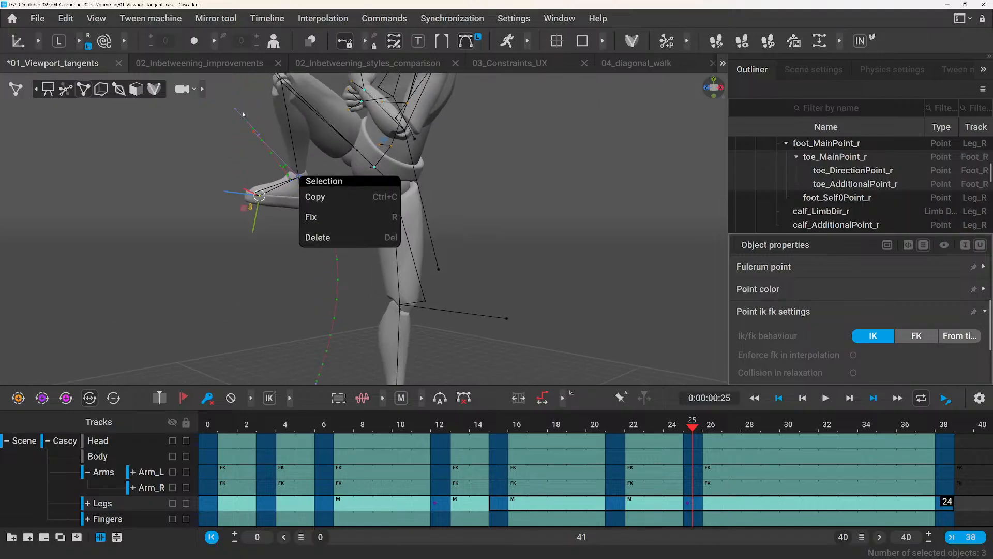
pyautogui.rightClick(235, 110)
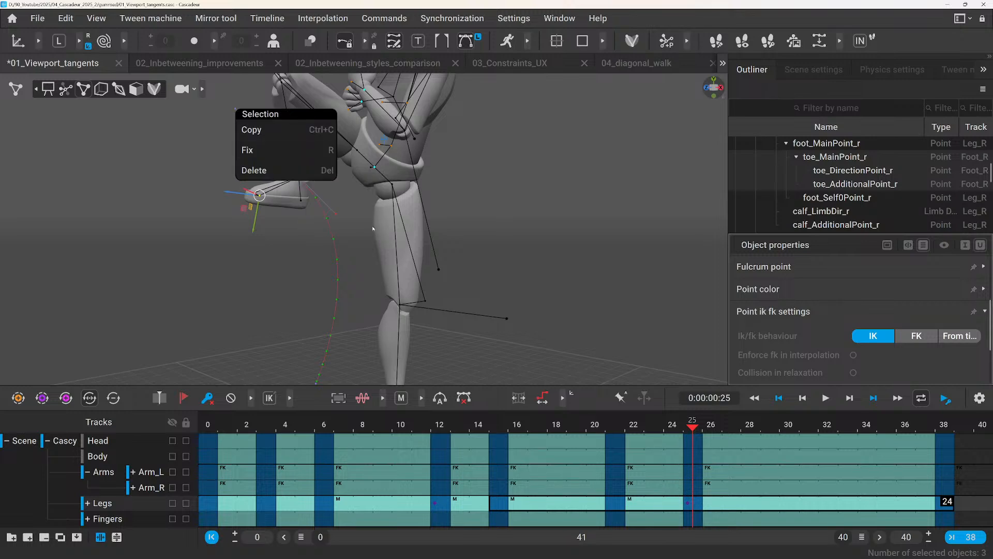
pyautogui.click(327, 205)
pyautogui.click(336, 214)
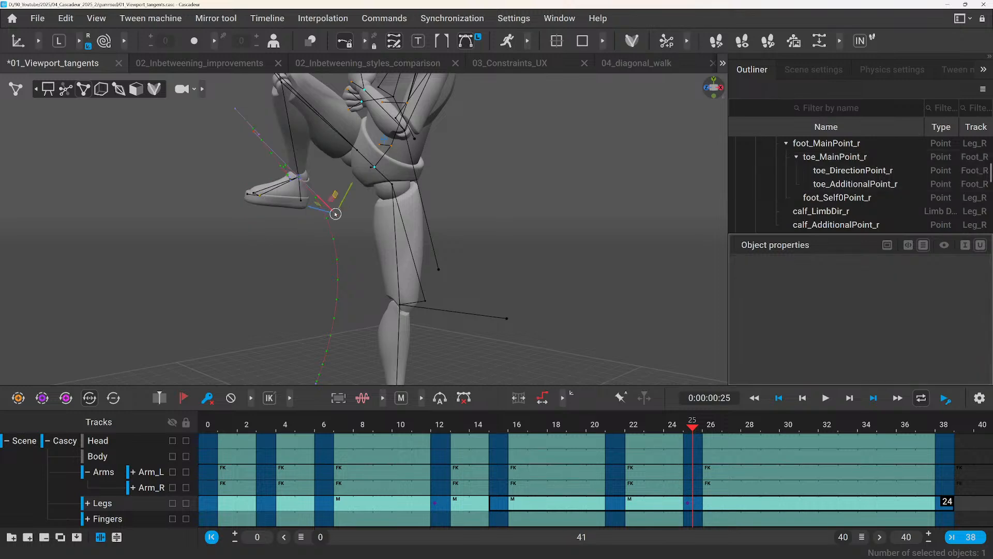
pyautogui.rightClick(335, 213)
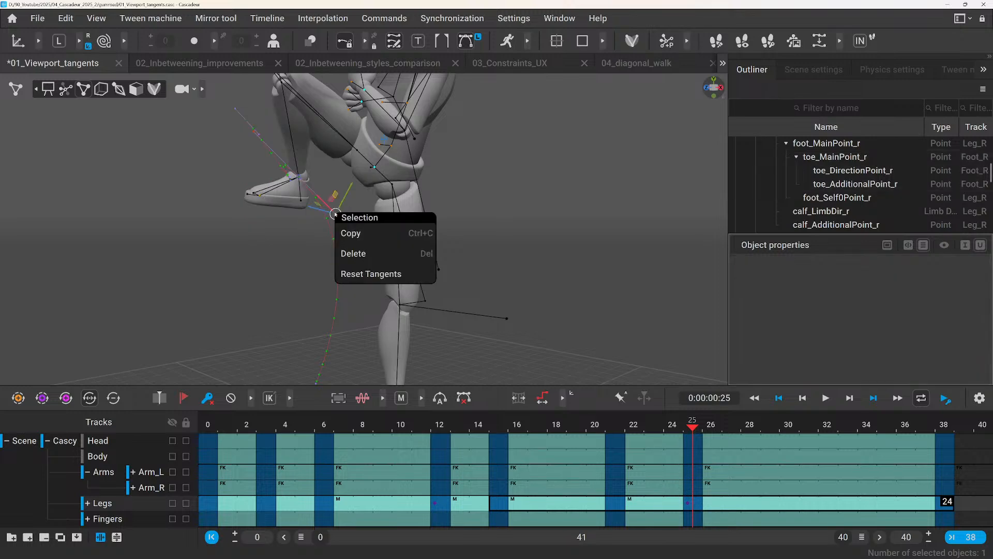
pyautogui.click(376, 274)
# Select the Legs track from frame 0 to frame 38 and reset the tangents of the whole interval.
pyautogui.scroll(8, 305, 198)
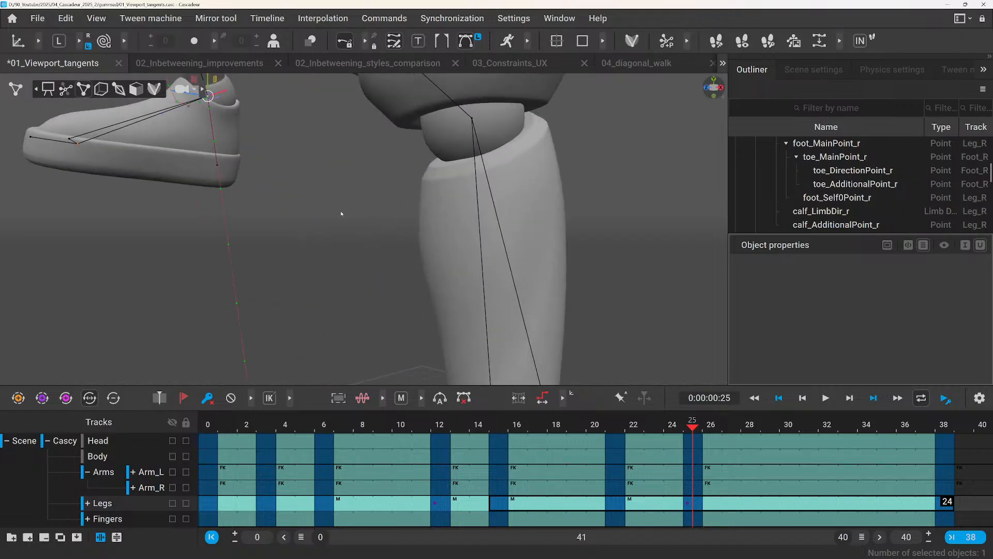
pyautogui.click(688, 502)
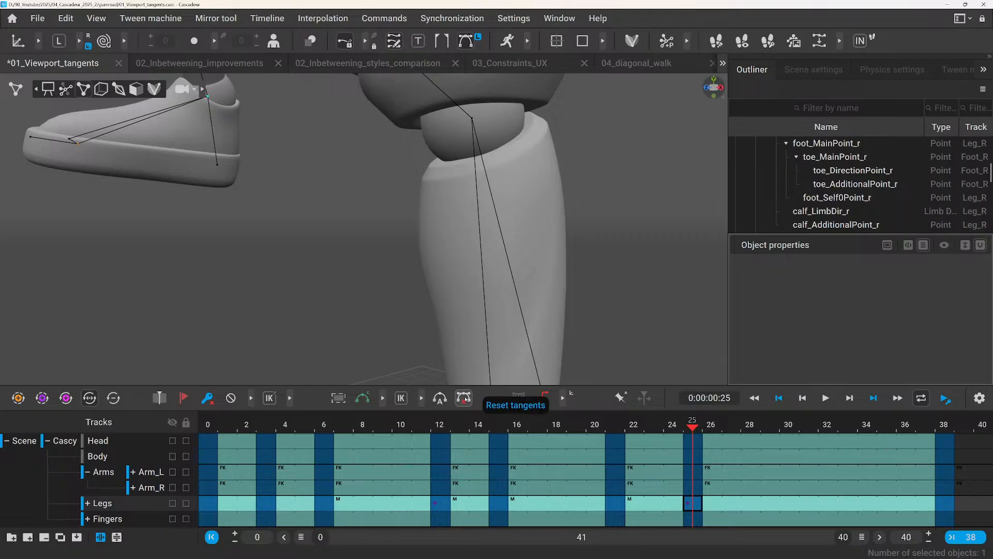
pyautogui.moveTo(240, 506); pyautogui.dragTo(946, 501)
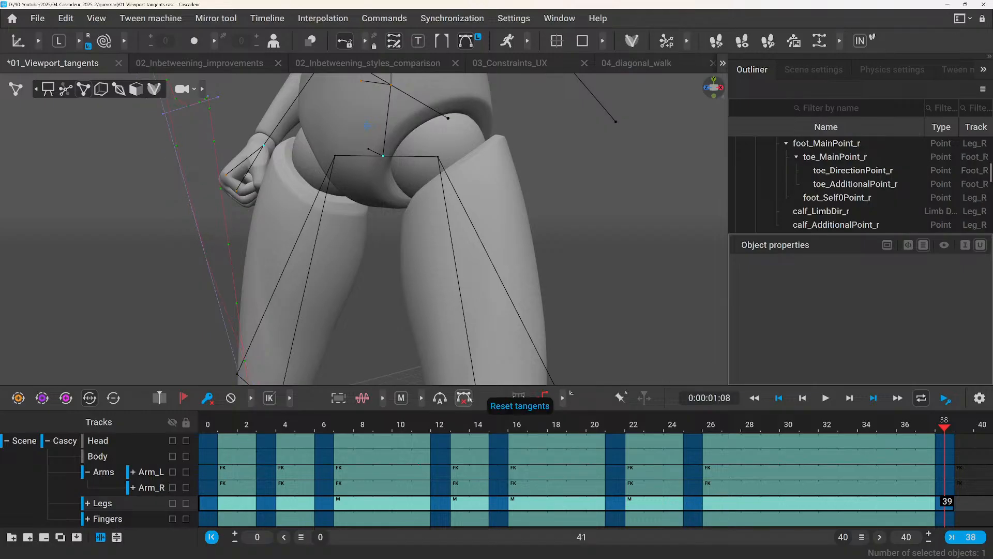
# Examine the foot's full trajectory from several angles, following it from the hand up to its far end.
pyautogui.scroll(-3, 318, 262)
pyautogui.scroll(3, 318, 262)
pyautogui.moveTo(290, 217); pyautogui.dragTo(359, 274, button='middle')
pyautogui.scroll(-3, 290, 249)
pyautogui.scroll(4, 290, 250)
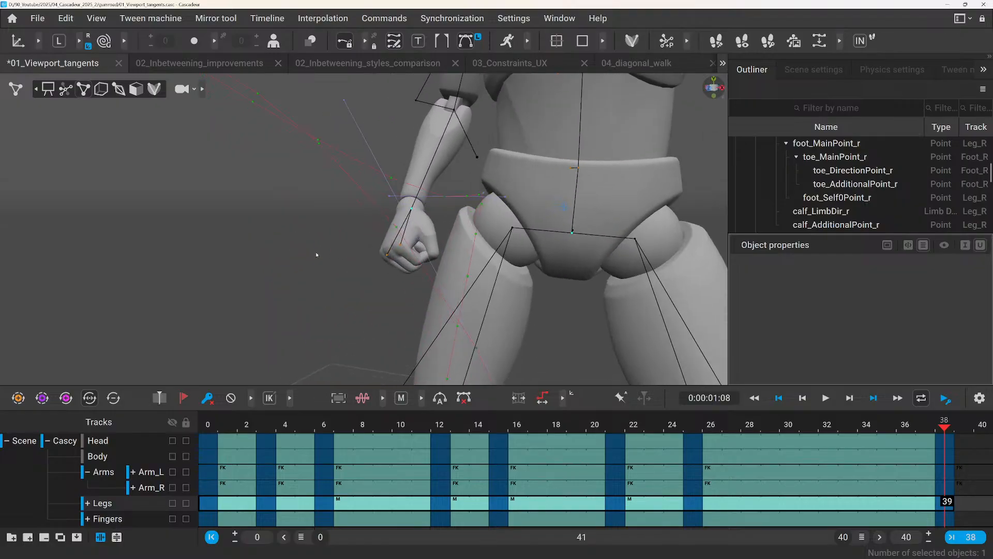
pyautogui.moveTo(281, 231); pyautogui.dragTo(310, 324, button='middle')
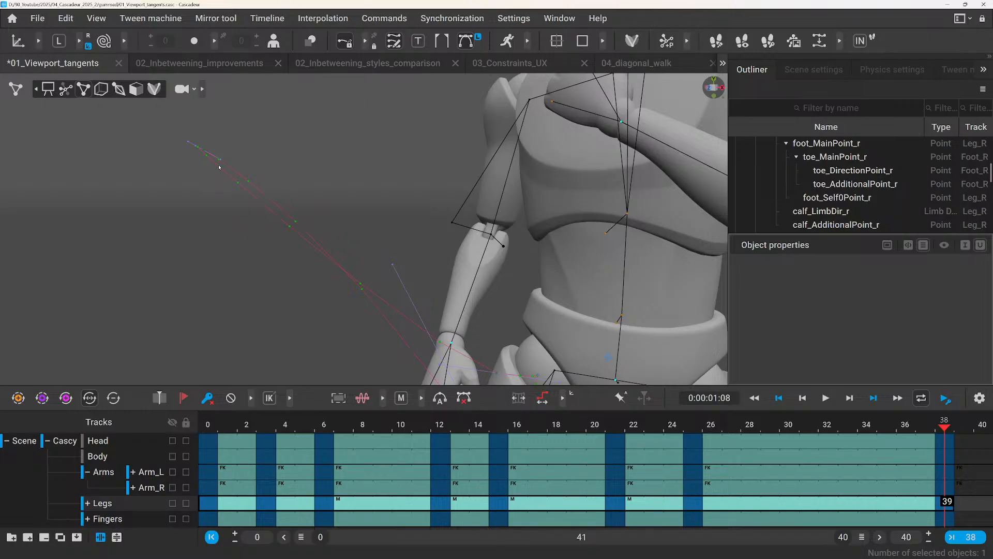
pyautogui.scroll(-5, 249, 181)
pyautogui.scroll(7, 327, 235)
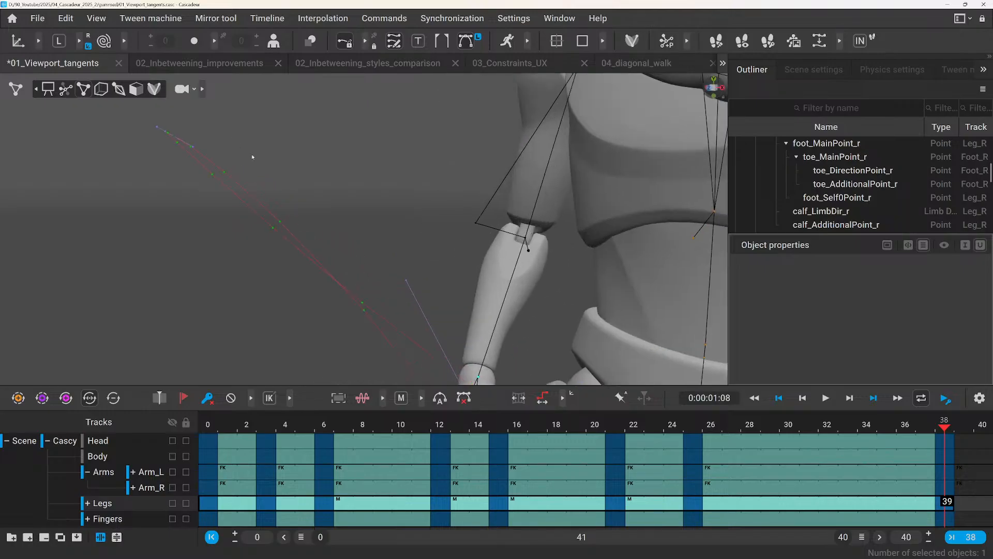
pyautogui.moveTo(252, 156); pyautogui.dragTo(326, 226, button='middle')
# Inspect the tangent handles at the kick's extreme on frames 14 and 12, selecting the handle along the calf.
pyautogui.moveTo(446, 426); pyautogui.dragTo(484, 448)
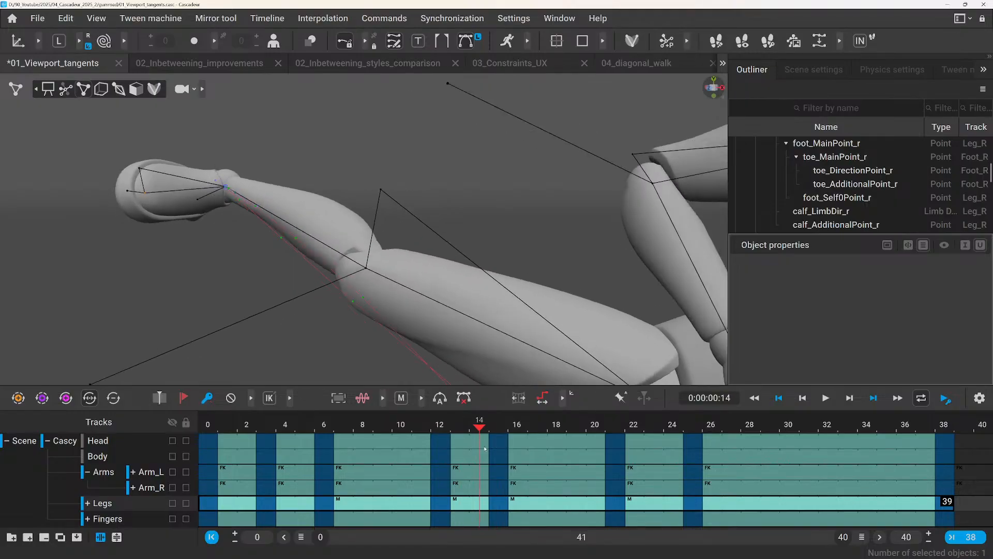
pyautogui.scroll(5, 276, 278)
pyautogui.keyDown('alt'); pyautogui.moveTo(197, 199); pyautogui.dragTo(312, 248); pyautogui.keyUp('alt')
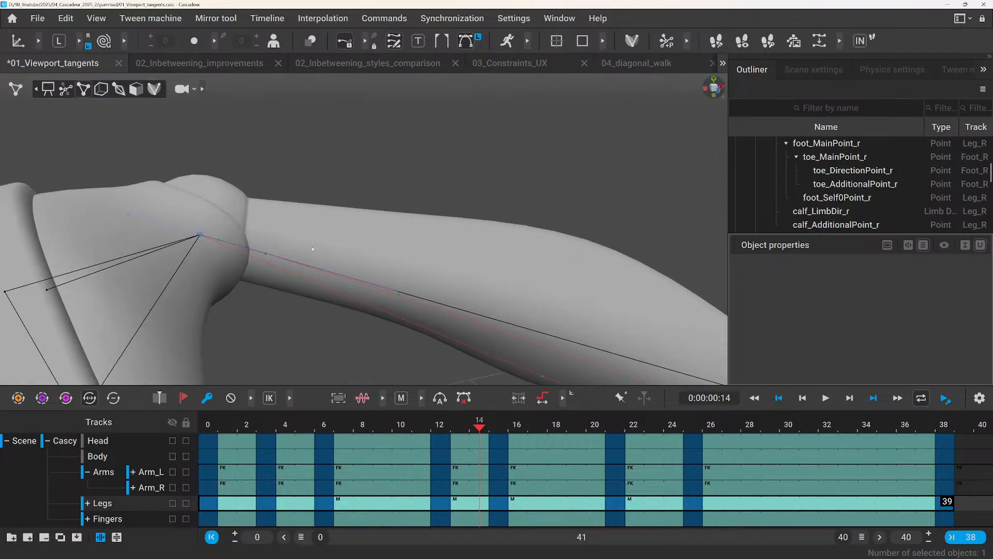
pyautogui.scroll(2, 211, 241)
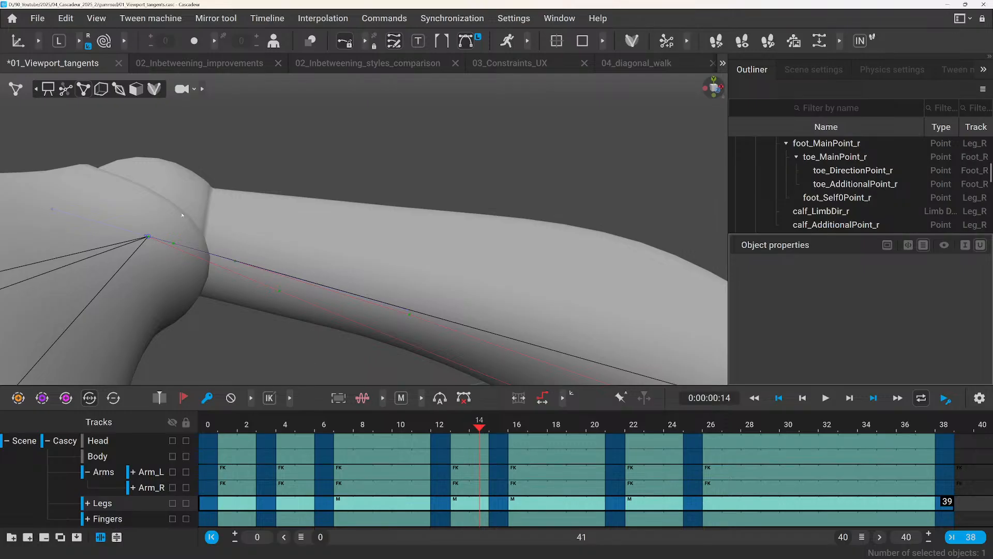
pyautogui.scroll(-2, 368, 280)
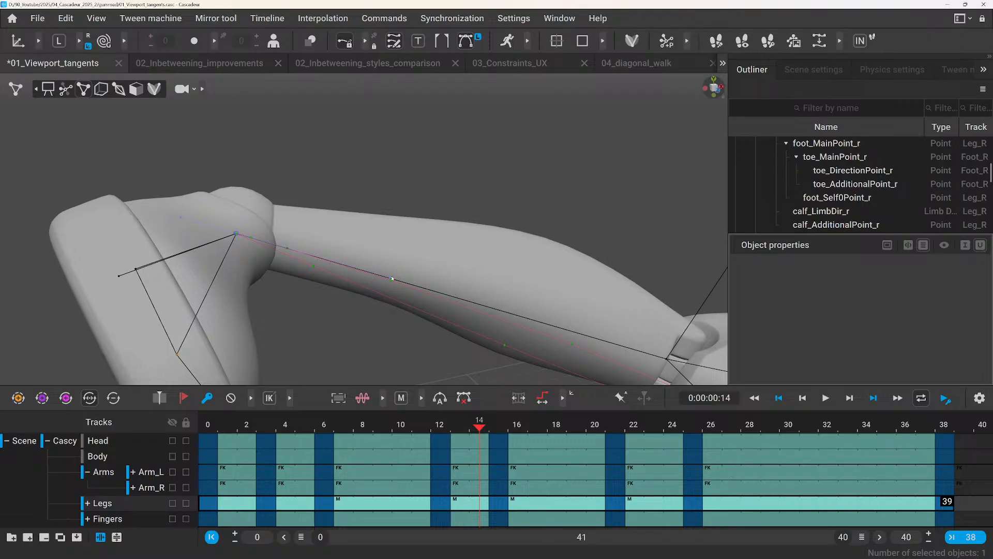
pyautogui.click(391, 278)
pyautogui.scroll(2, 390, 304)
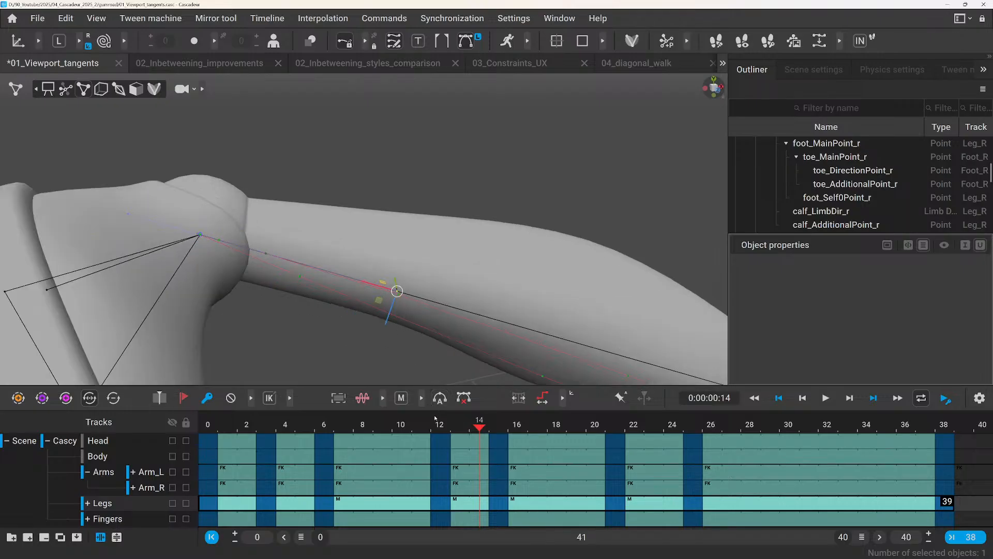
pyautogui.click(439, 424)
pyautogui.scroll(-2, 277, 235)
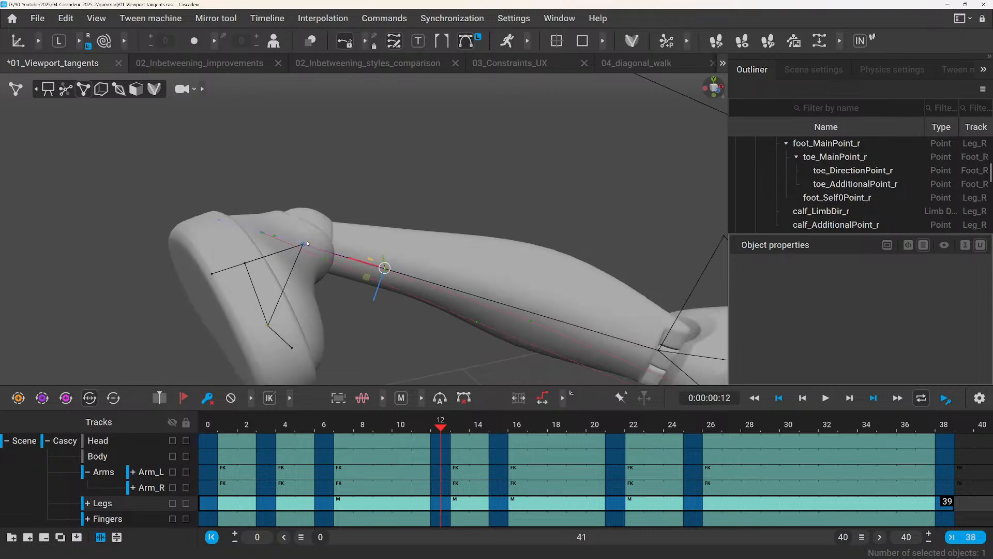
pyautogui.scroll(3, 306, 248)
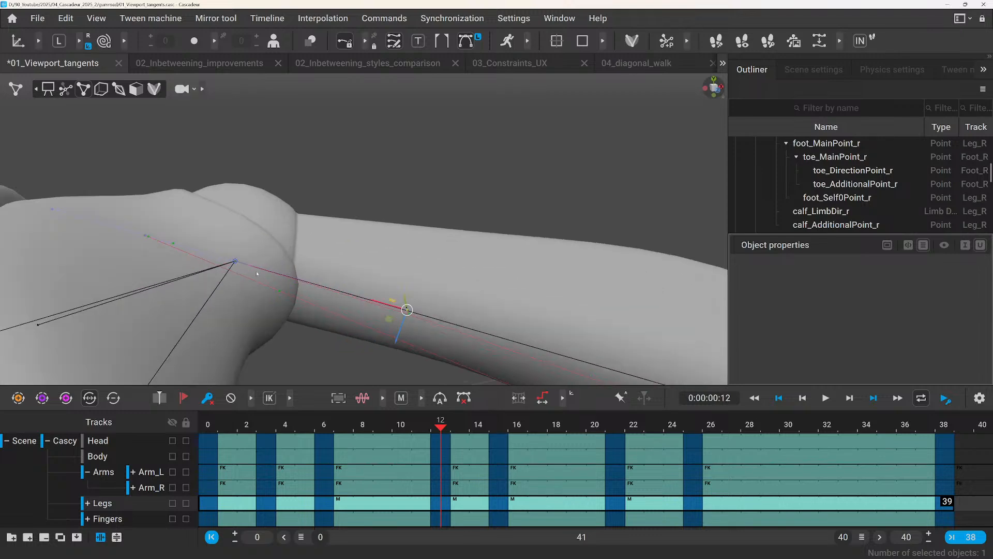
# Select foot_MainPoint_r at frame 12, switch the manipulator to global axes, and copy the point.
pyautogui.click(275, 226)
pyautogui.click(233, 262)
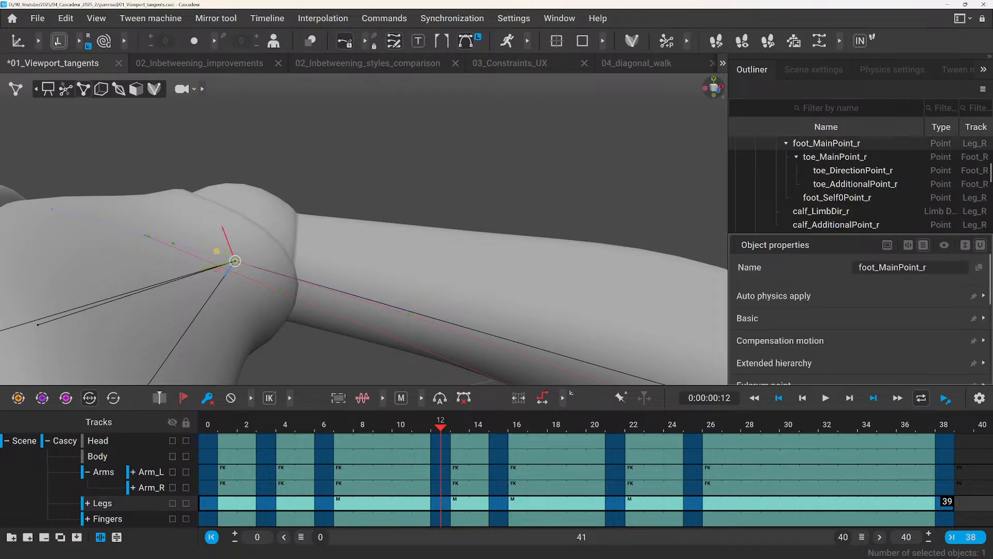
pyautogui.press('x')
pyautogui.hotkey('ctrl', 'c')
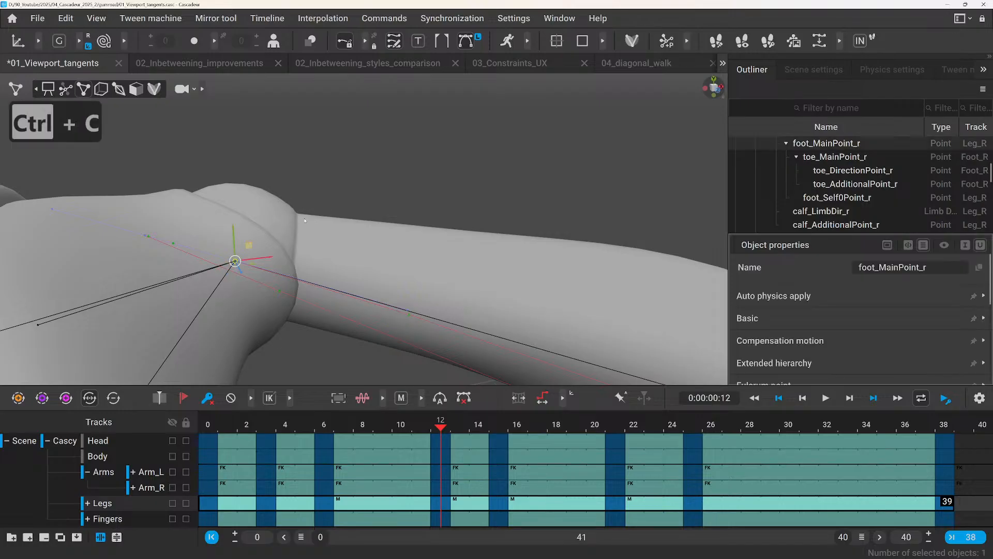
# Try pasting the copied foot position onto the tangent handle along the calf, and undo it.
pyautogui.click(407, 311)
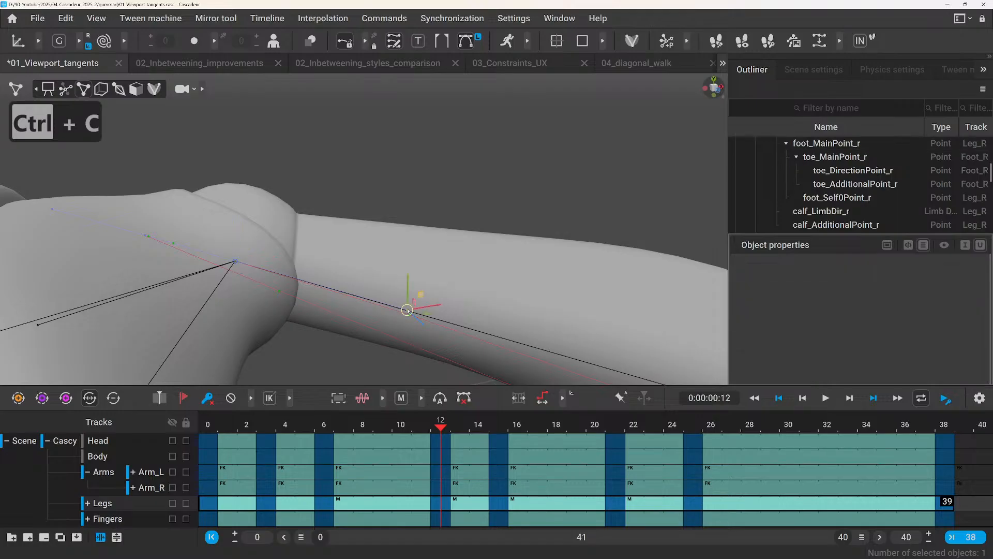
pyautogui.hotkey('ctrl', 'v')
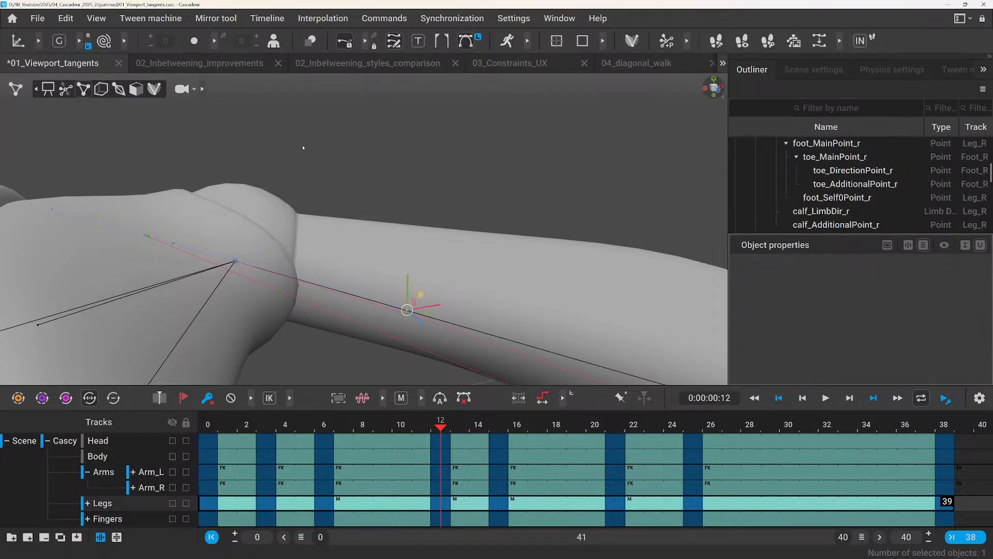
pyautogui.scroll(-4, 292, 192)
pyautogui.scroll(2, 291, 200)
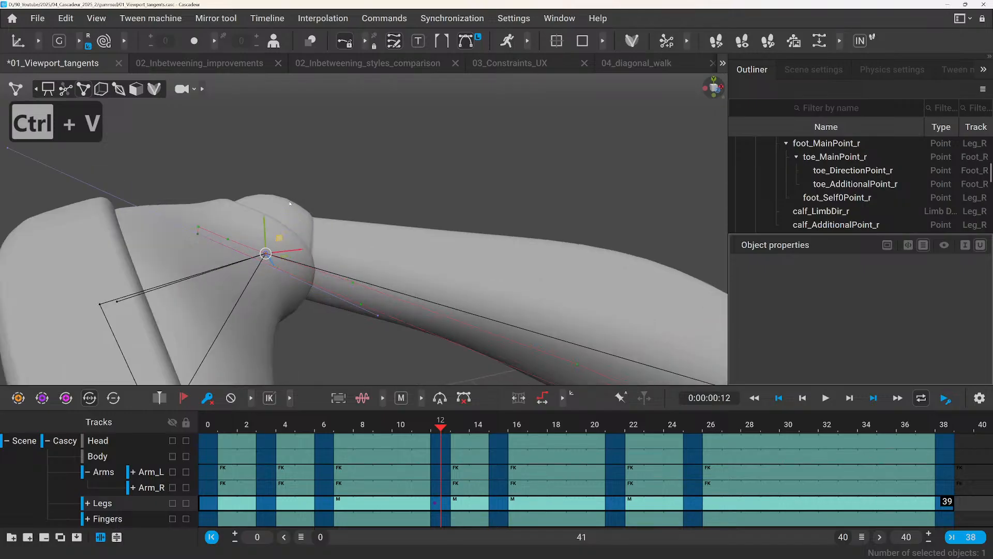
pyautogui.hotkey('ctrl', 'z')
# Reselect the calf-side tangent handle, paste the copied foot position onto it again, and undo the paste.
pyautogui.click(396, 250)
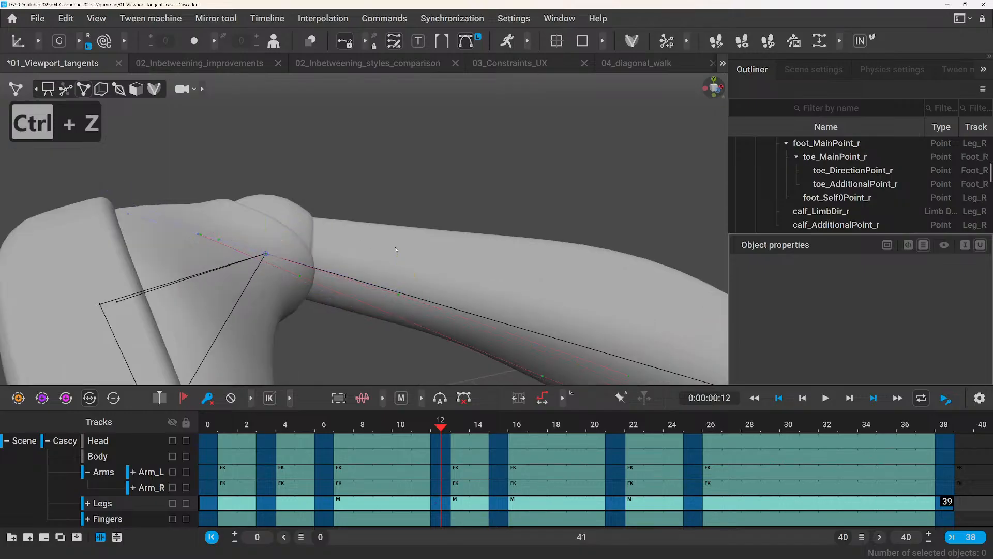
pyautogui.click(397, 291)
pyautogui.hotkey('ctrl', 'v')
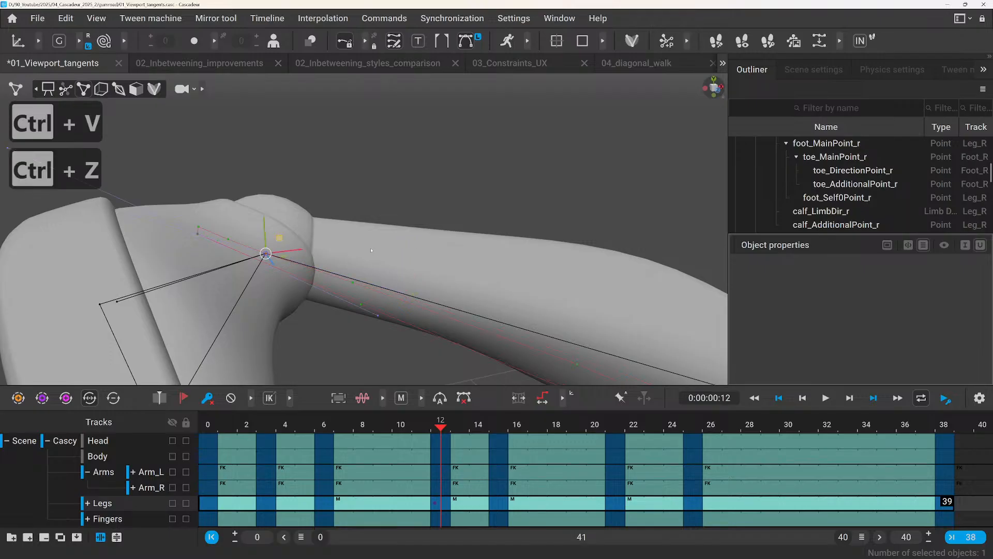
pyautogui.scroll(5, 362, 243)
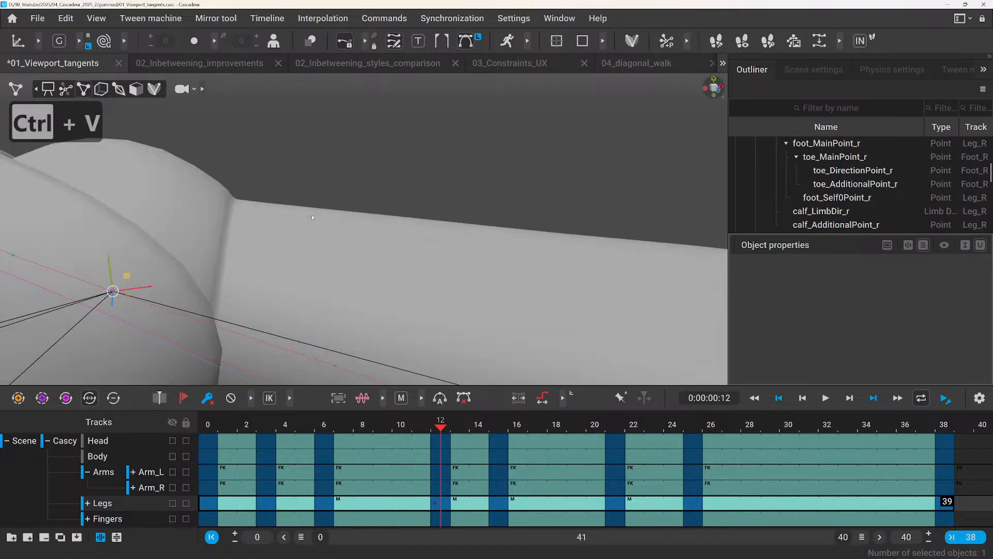
pyautogui.hotkey('ctrl', 'z')
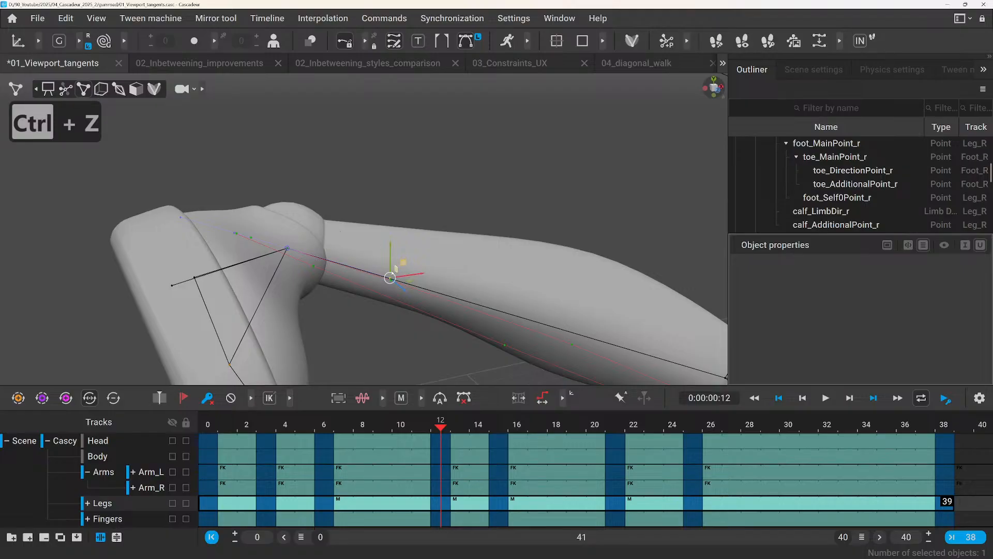
# Select the tangent handles on the foot side of the ankle and scrub to frame 15 to check the kick's extreme.
pyautogui.keyDown('alt'); pyautogui.moveTo(345, 261); pyautogui.dragTo(345, 266); pyautogui.keyUp('alt')
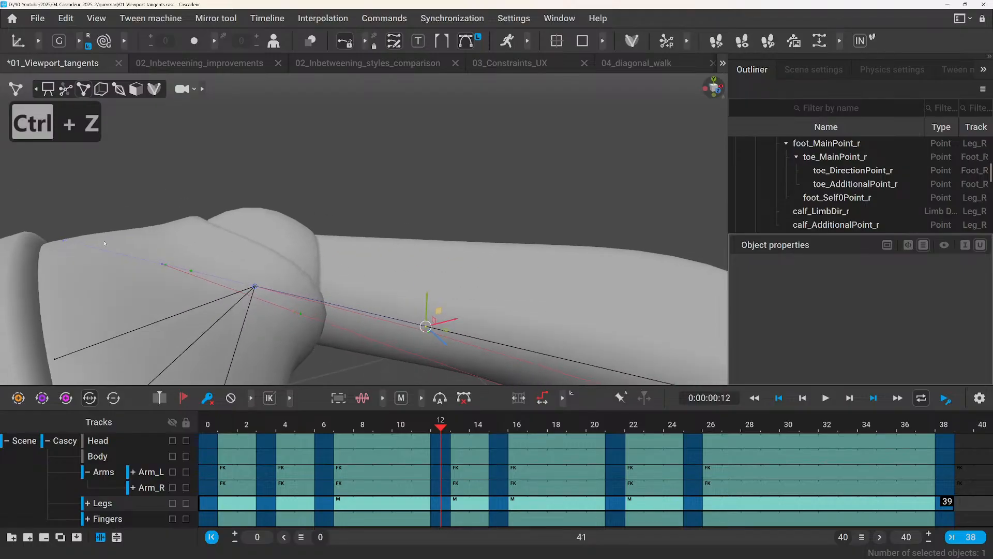
pyautogui.click(163, 265)
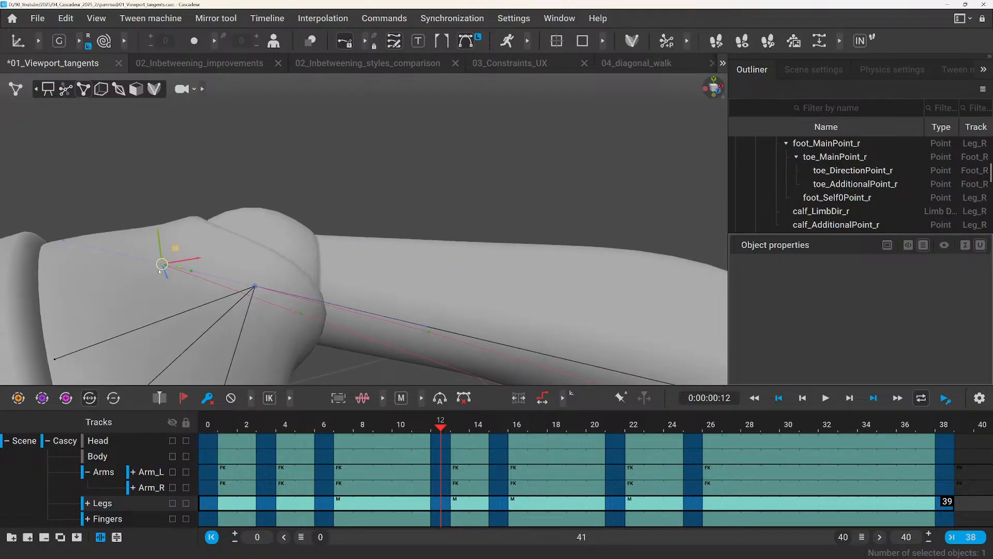
pyautogui.keyDown('alt'); pyautogui.moveTo(150, 249); pyautogui.dragTo(255, 290); pyautogui.keyUp('alt')
pyautogui.scroll(-4, 233, 259)
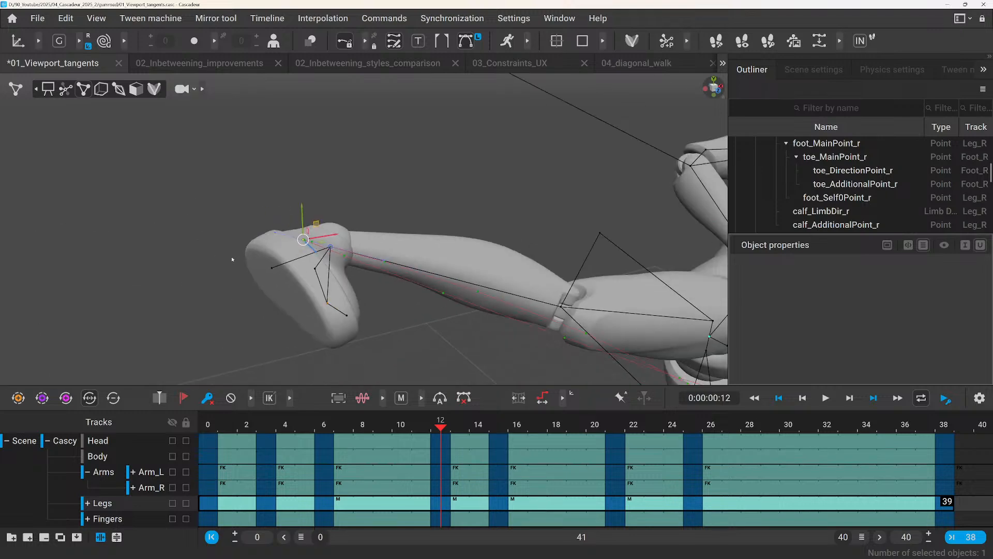
pyautogui.keyDown('alt'); pyautogui.moveTo(369, 177); pyautogui.dragTo(297, 220); pyautogui.keyUp('alt')
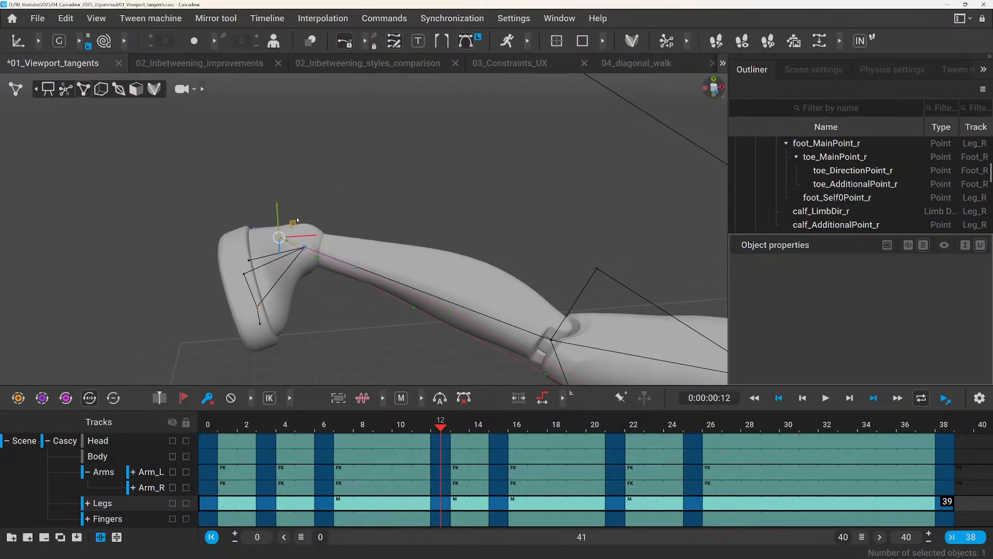
pyautogui.click(254, 229)
pyautogui.keyDown('alt'); pyautogui.moveTo(273, 220); pyautogui.dragTo(334, 124); pyautogui.keyUp('alt')
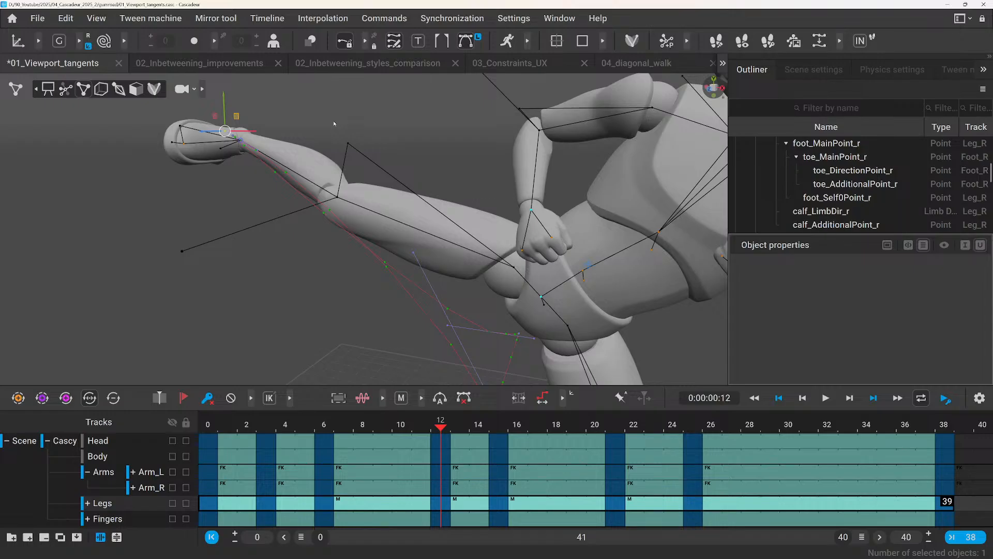
pyautogui.moveTo(436, 427); pyautogui.dragTo(496, 438)
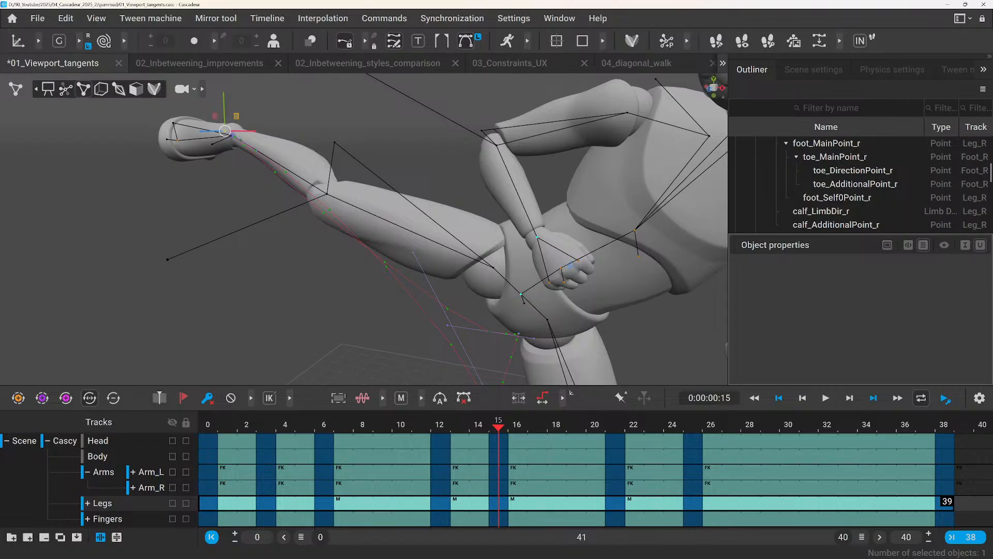
# Select head_DirectionPoint at frame 15 and lock the trajectory display onto it in place of the foot's trajectory.
pyautogui.scroll(-10, 264, 255)
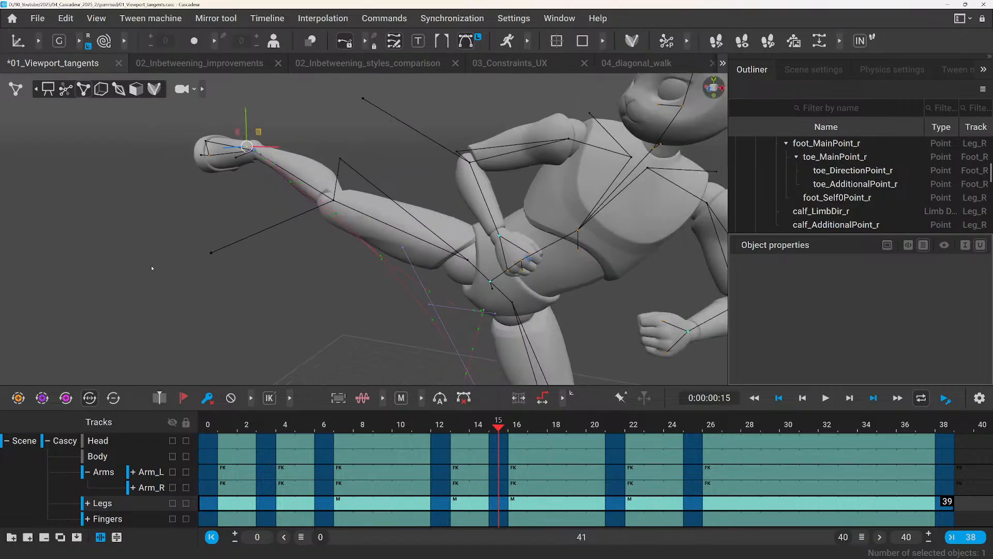
pyautogui.keyDown('alt'); pyautogui.moveTo(263, 256); pyautogui.dragTo(261, 257); pyautogui.keyUp('alt')
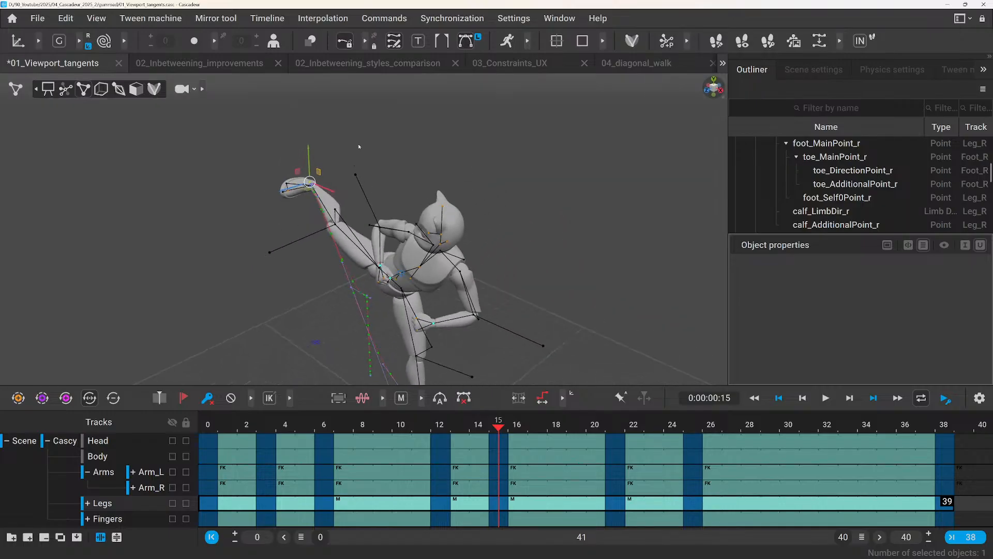
pyautogui.click(443, 208)
pyautogui.scroll(6, 331, 242)
pyautogui.keyDown('alt'); pyautogui.moveTo(305, 251); pyautogui.dragTo(357, 229); pyautogui.keyUp('alt')
pyautogui.keyDown('alt'); pyautogui.moveTo(358, 229); pyautogui.dragTo(283, 235, button='middle'); pyautogui.keyUp('alt')
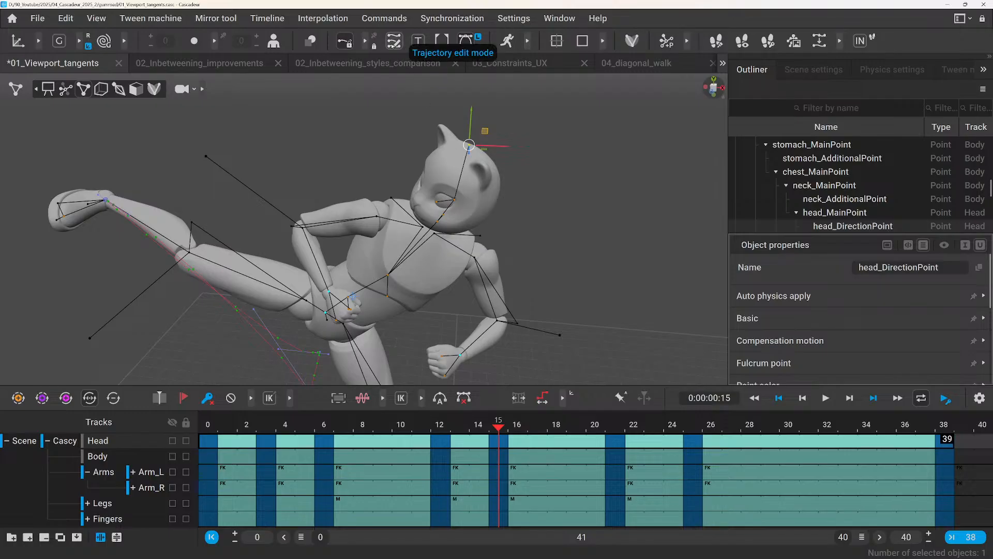
pyautogui.click(345, 42)
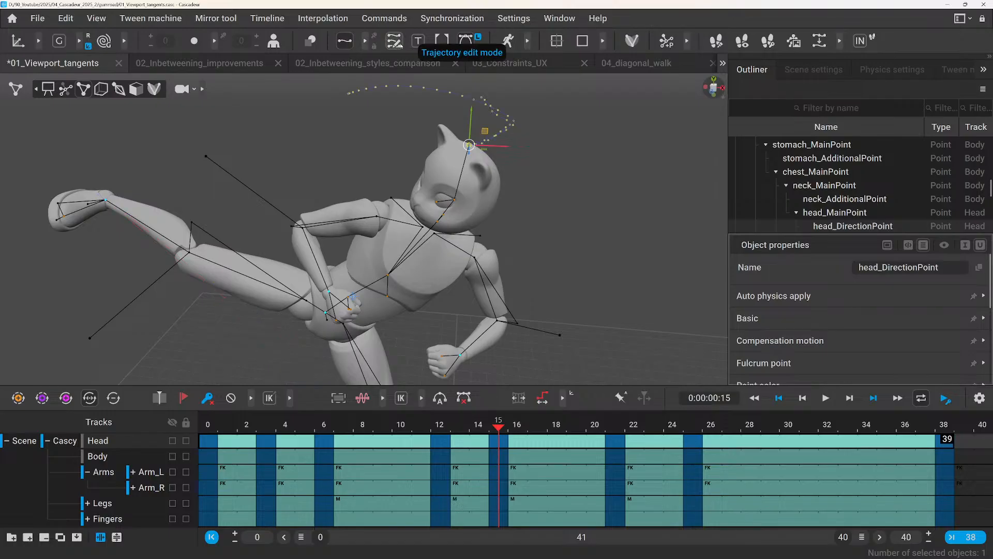
pyautogui.click(373, 46)
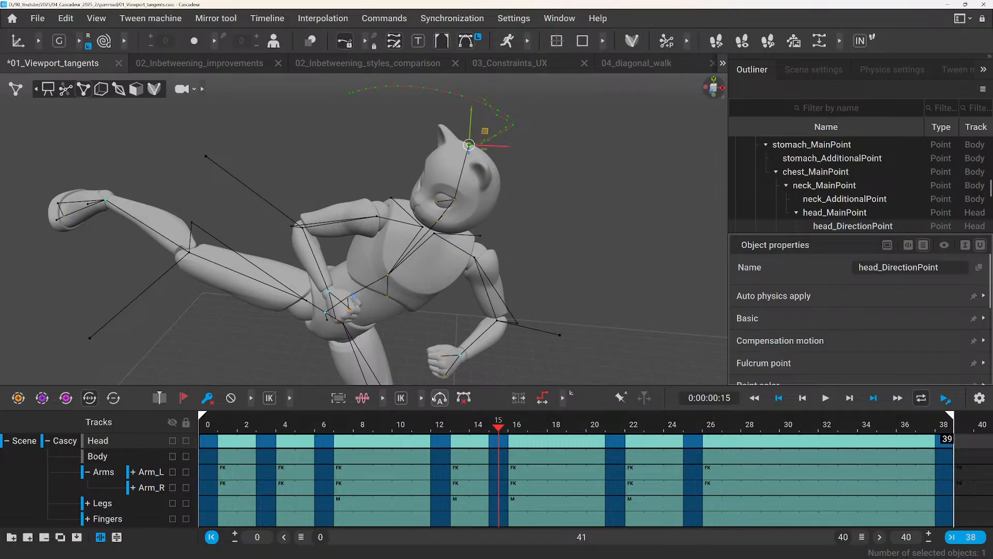
# Go to the frame 6 key on the Head track and switch the trajectory type from translation (T) to D.
pyautogui.click(441, 442)
pyautogui.click(326, 440)
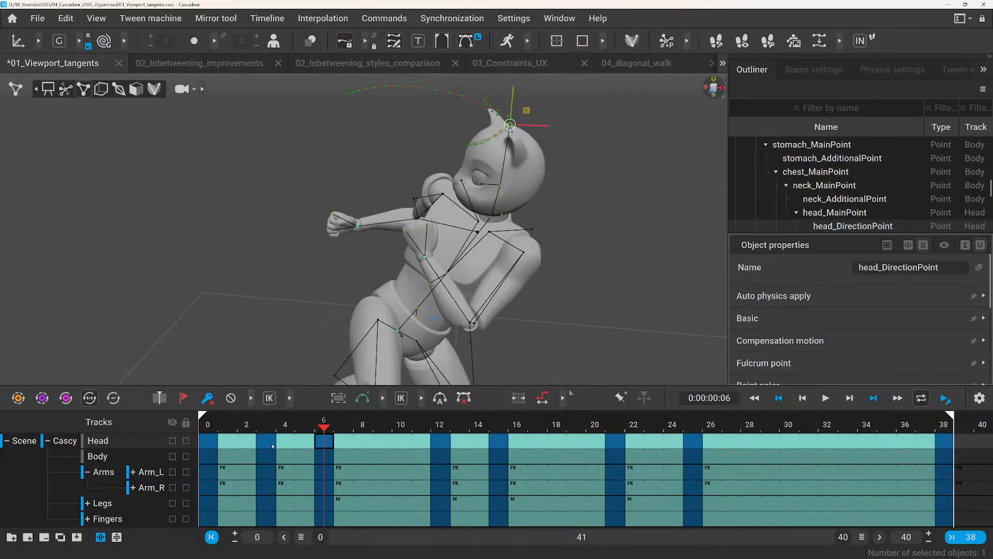
pyautogui.click(266, 440)
pyautogui.click(324, 441)
pyautogui.scroll(2, 466, 125)
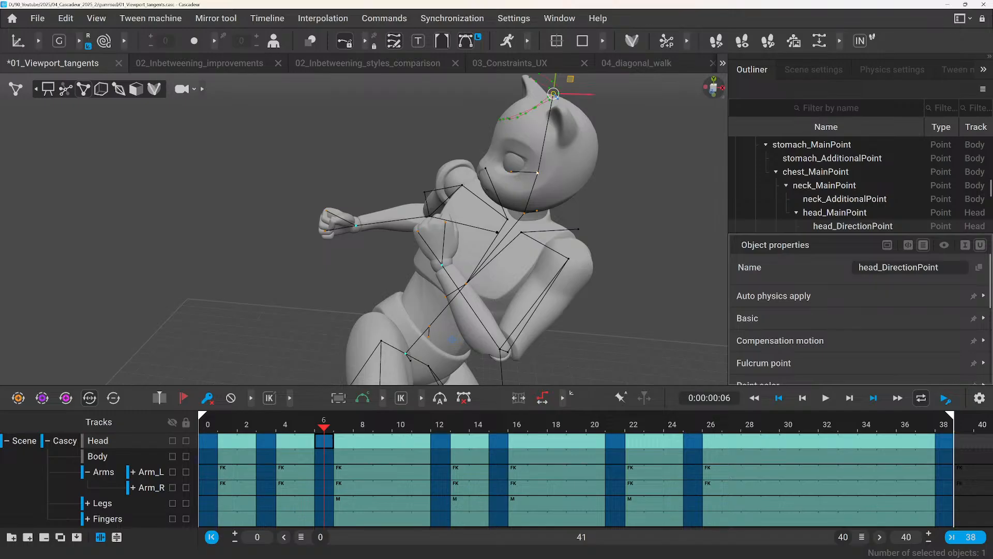
pyautogui.moveTo(580, 79); pyautogui.dragTo(477, 193, button='middle')
pyautogui.scroll(3, 477, 193)
pyautogui.keyDown('alt'); pyautogui.moveTo(477, 192); pyautogui.dragTo(429, 169); pyautogui.keyUp('alt')
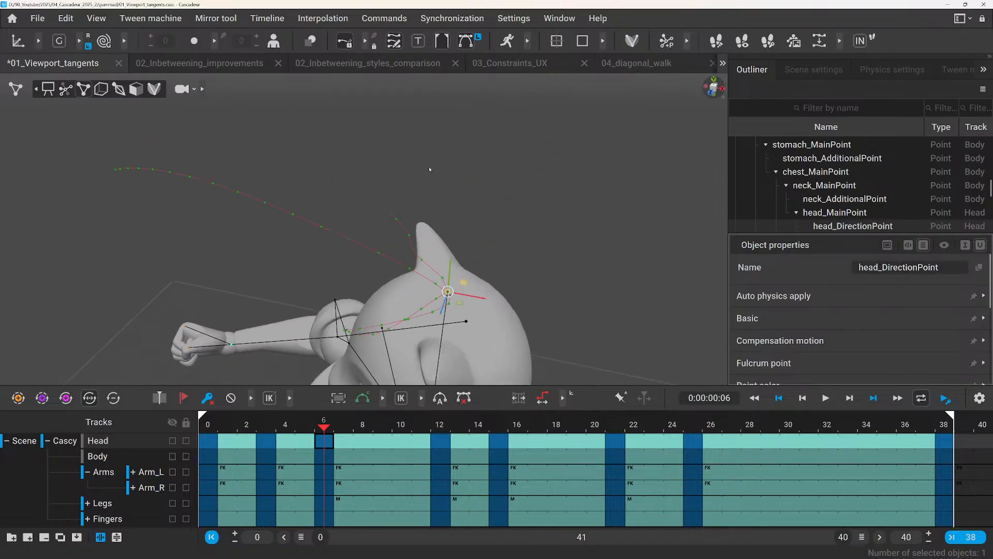
pyautogui.click(418, 43)
pyautogui.click(418, 45)
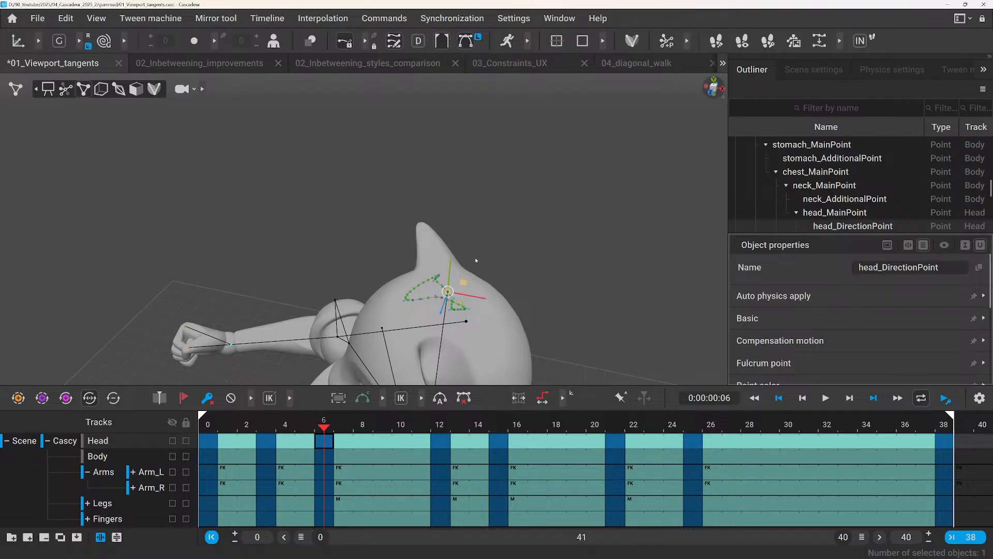
# Select the tangent handle by the frame 3 key on the head trajectory and move it to reshape the curve.
pyautogui.scroll(5, 476, 261)
pyautogui.moveTo(492, 286); pyautogui.dragTo(427, 217, button='middle')
pyautogui.moveTo(499, 251); pyautogui.dragTo(474, 247, button='middle')
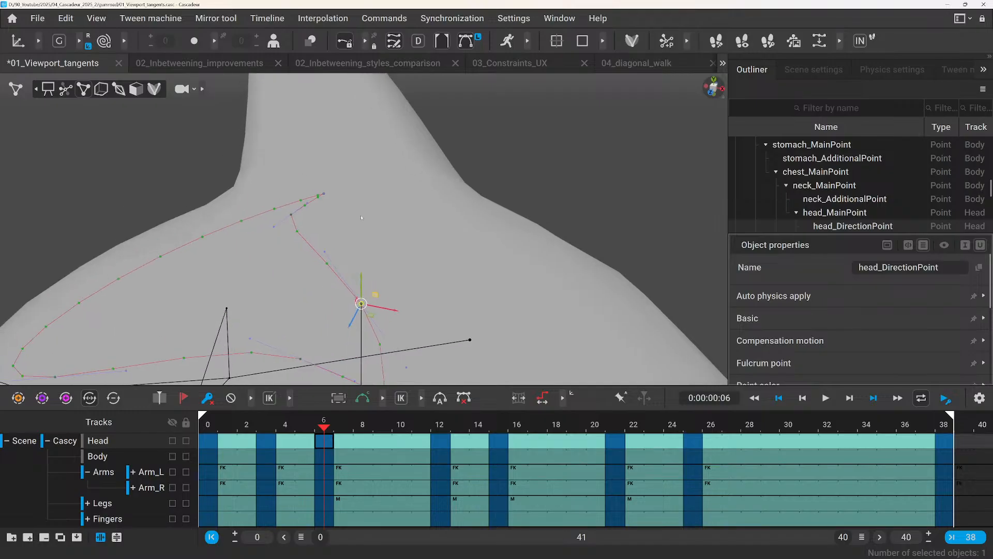
pyautogui.click(274, 227)
pyautogui.moveTo(280, 239); pyautogui.dragTo(288, 267)
pyautogui.scroll(5, 317, 262)
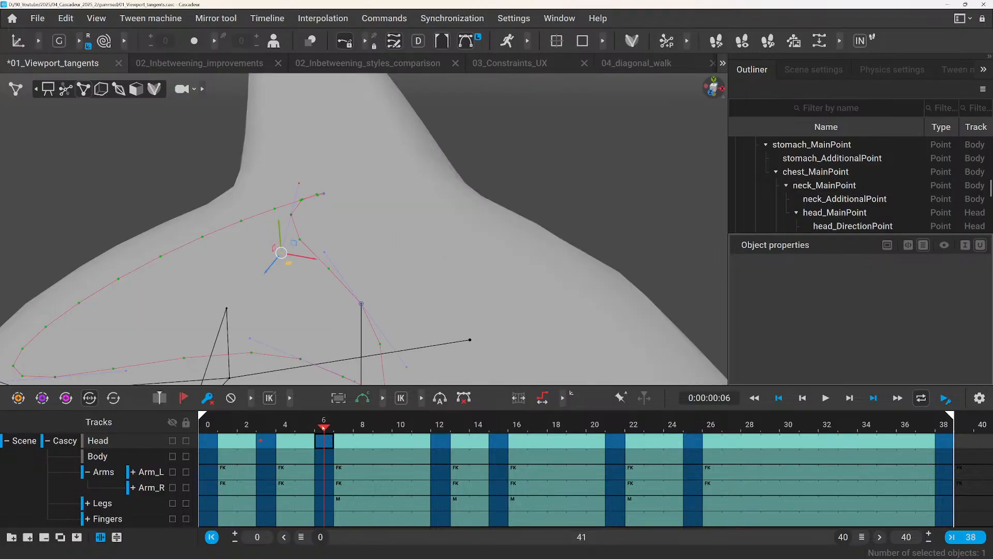
# Examine the reshaped head trajectory around frame 6 from near and far.
pyautogui.moveTo(324, 427)
pyautogui.mouseDown()
pyautogui.moveTo(266, 431)
pyautogui.moveTo(343, 431)
pyautogui.moveTo(276, 435)
pyautogui.moveTo(344, 436)
pyautogui.moveTo(313, 440)
pyautogui.moveTo(328, 440)
pyautogui.mouseUp()
pyautogui.scroll(-5, 340, 262)
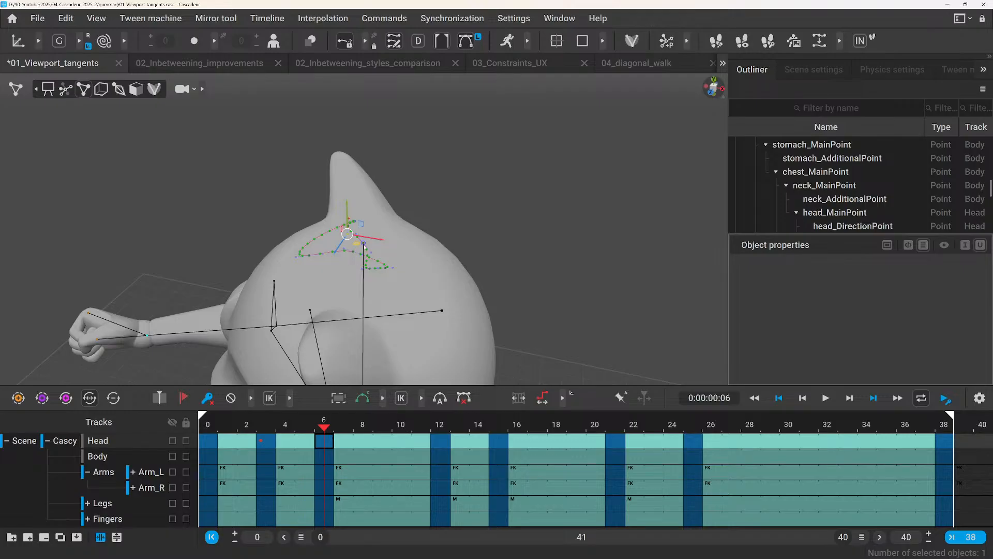
pyautogui.scroll(5, 364, 247)
pyautogui.scroll(-3, 363, 259)
pyautogui.scroll(2, 361, 271)
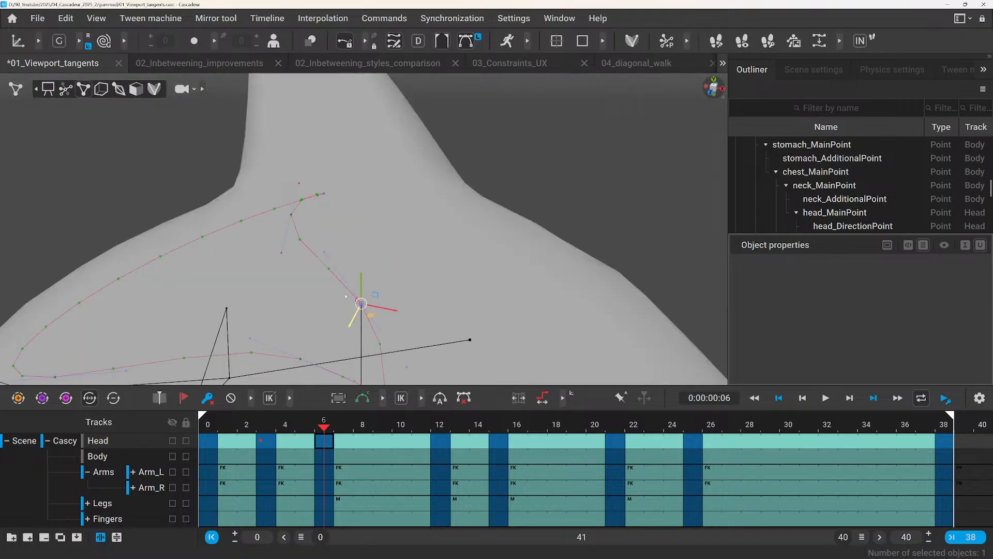
# Reveal the camera tracking options and try centring the view on the selected trajectory point at frame 2.
pyautogui.click(202, 90)
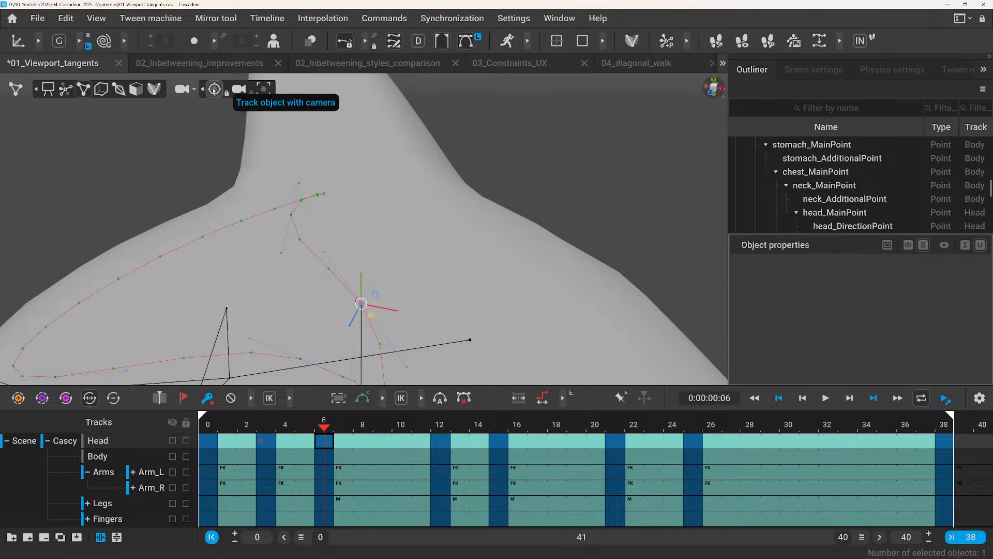
pyautogui.moveTo(285, 425); pyautogui.dragTo(241, 428)
pyautogui.press('t')
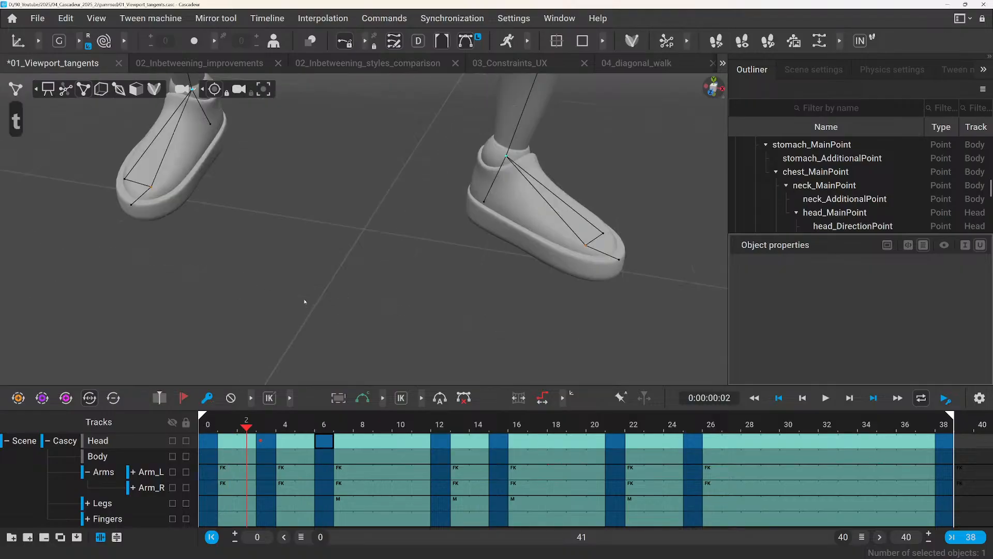
pyautogui.scroll(-6, 267, 237)
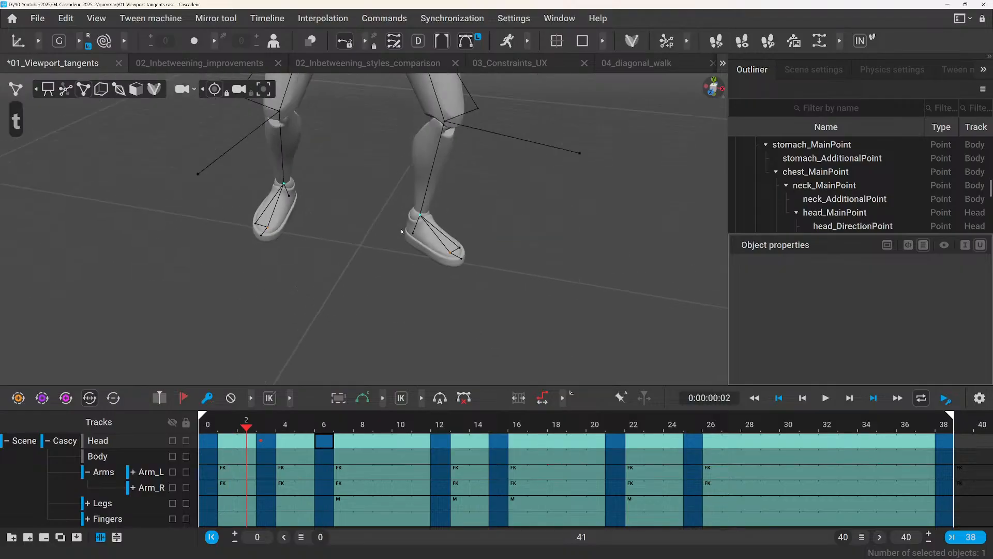
pyautogui.moveTo(409, 239); pyautogui.dragTo(376, 437, button='middle')
pyautogui.moveTo(413, 196); pyautogui.dragTo(390, 403, button='middle')
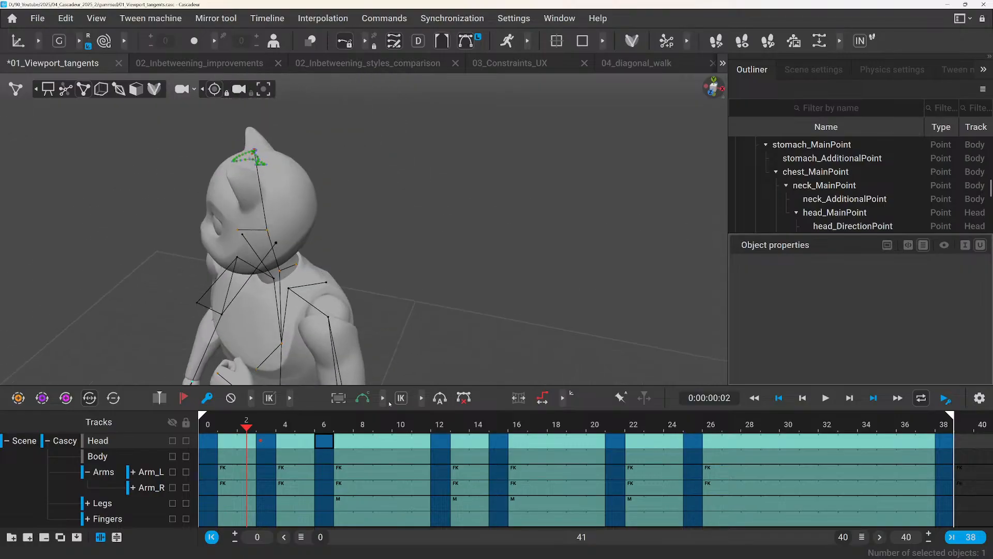
pyautogui.scroll(10, 287, 185)
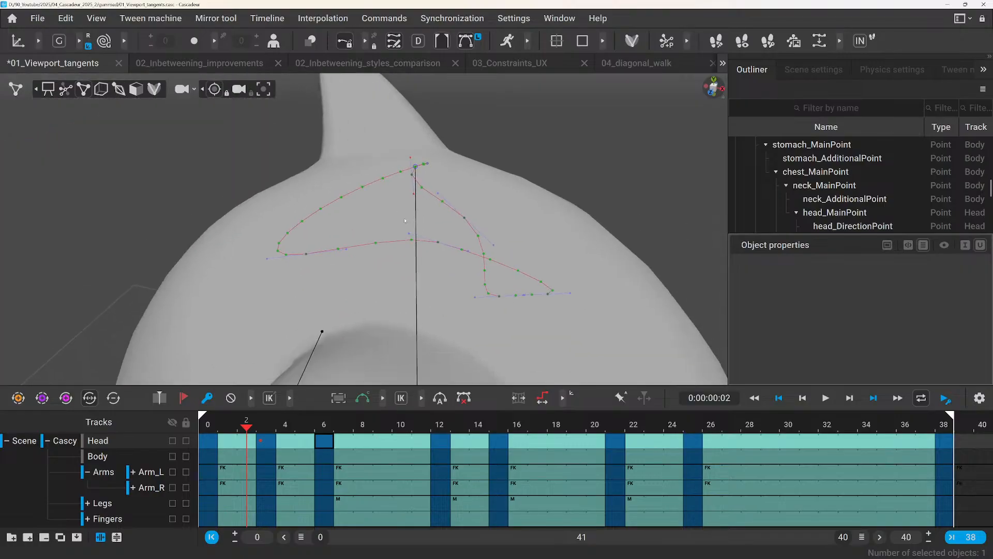
# Hide the trajectories, select head_DirectionPoint, and track it with the camera.
pyautogui.click(344, 40)
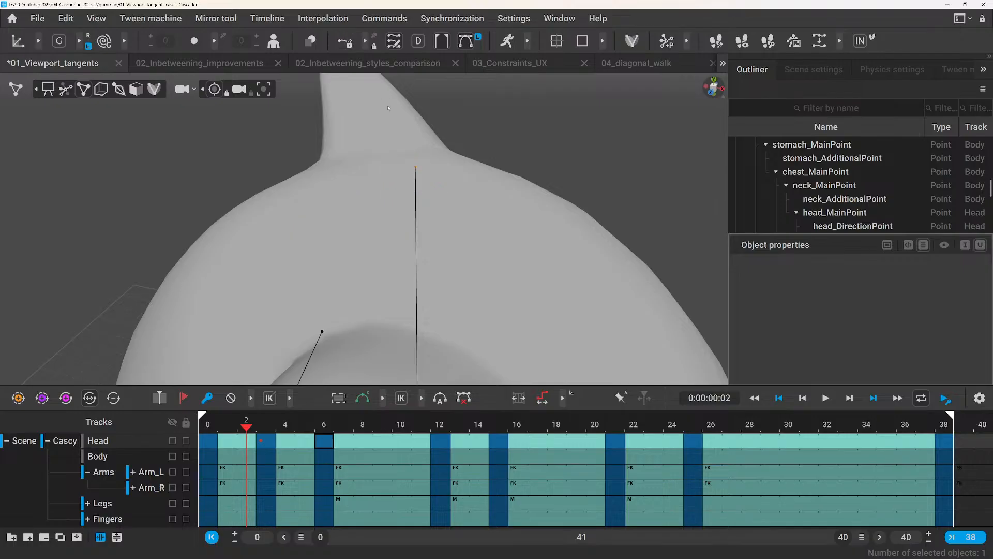
pyautogui.click(417, 168)
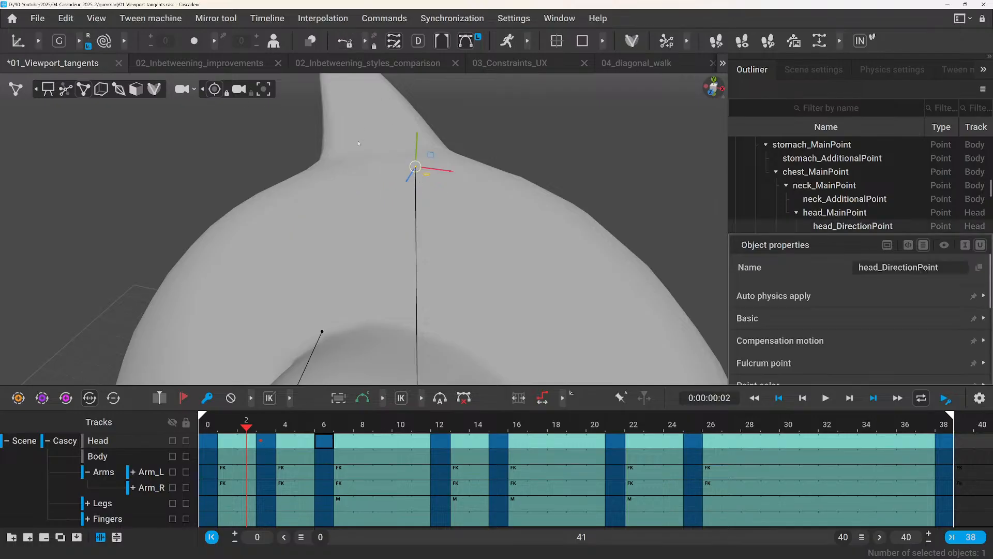
pyautogui.press('t')
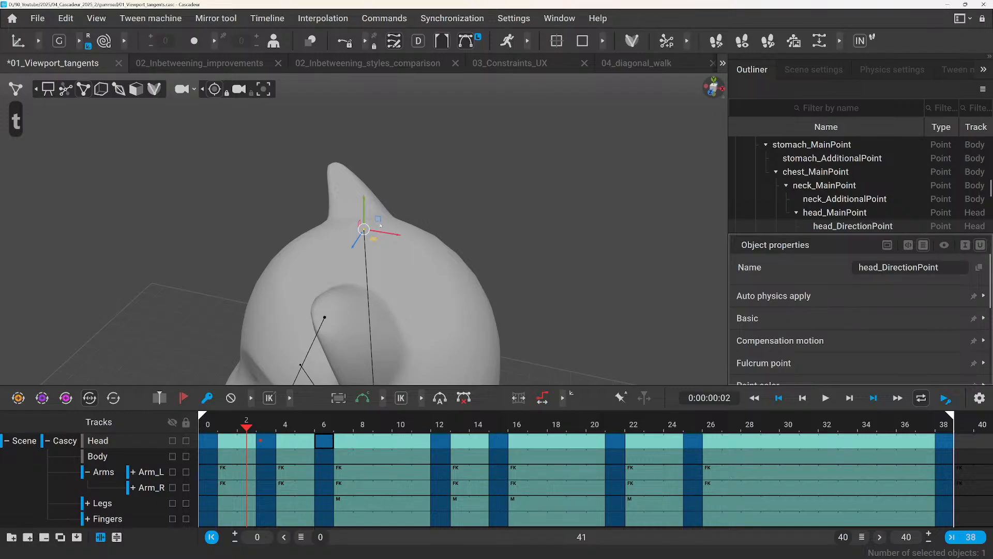
pyautogui.scroll(2, 381, 226)
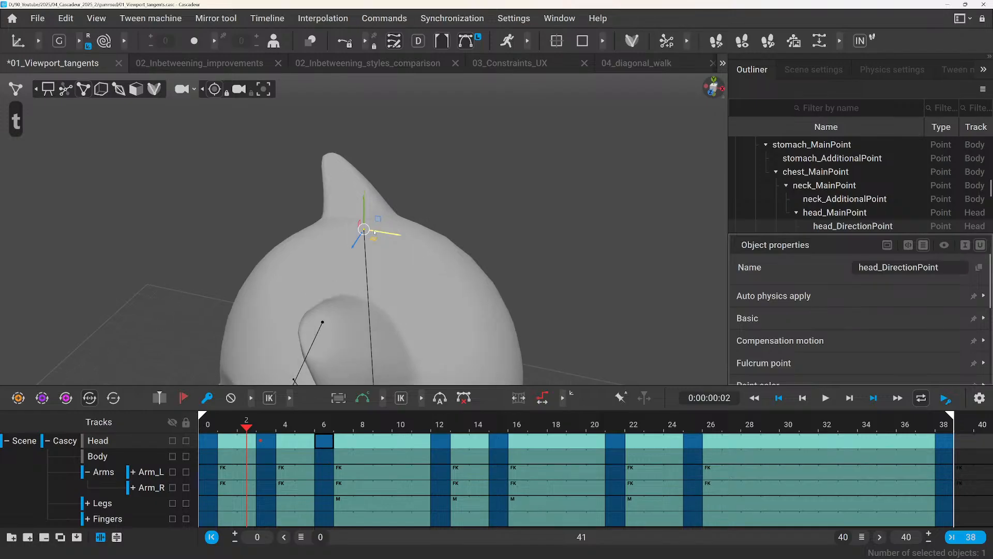
pyautogui.click(215, 90)
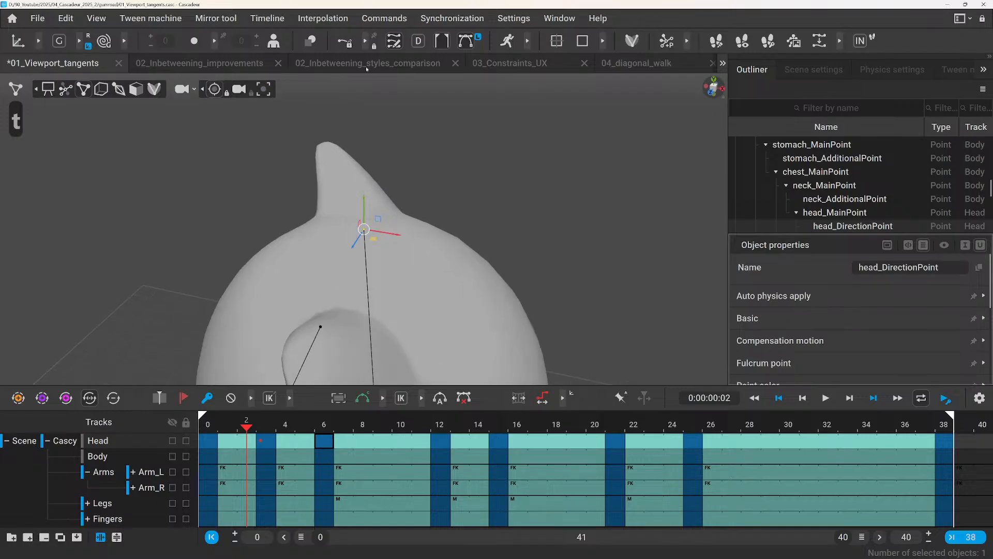
# Show the head trajectory again and scrub from frame 2 to frame 11 to check the camera tracking.
pyautogui.click(343, 44)
pyautogui.scroll(3, 358, 223)
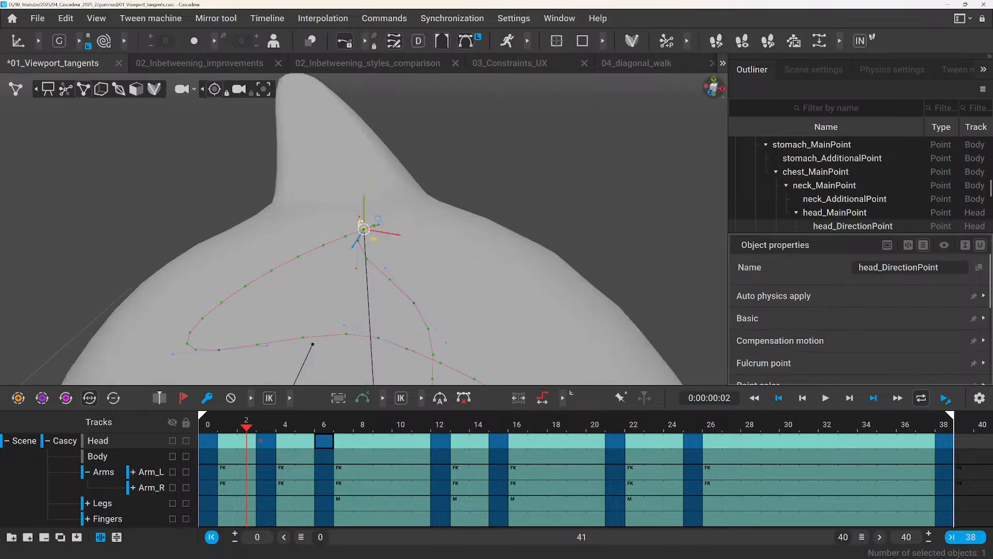
pyautogui.moveTo(223, 424); pyautogui.dragTo(414, 467)
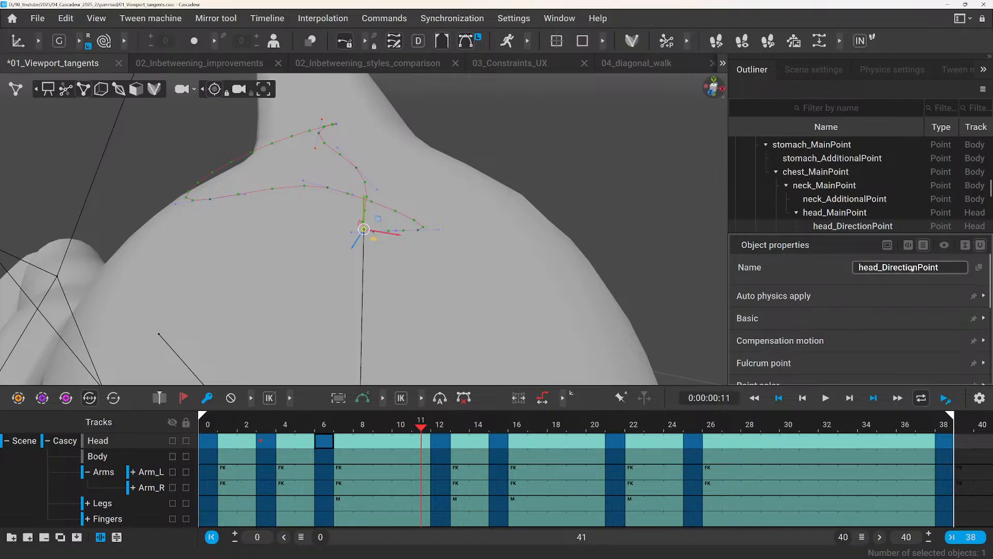
# Select forearm_LimbDir_r and examine the character's pose at frame 11 from several sides.
pyautogui.scroll(-5, 559, 219)
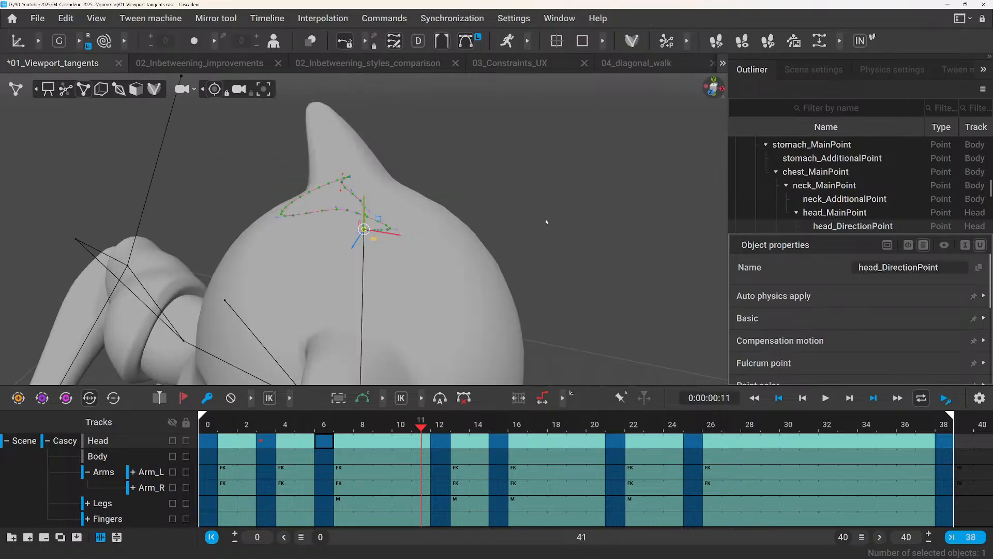
pyautogui.scroll(-5, 545, 222)
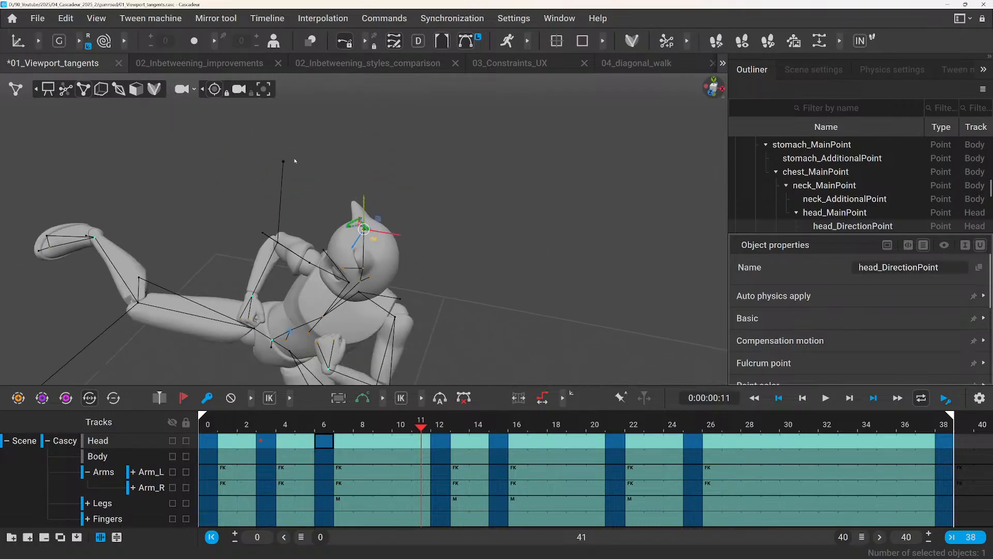
pyautogui.click(284, 162)
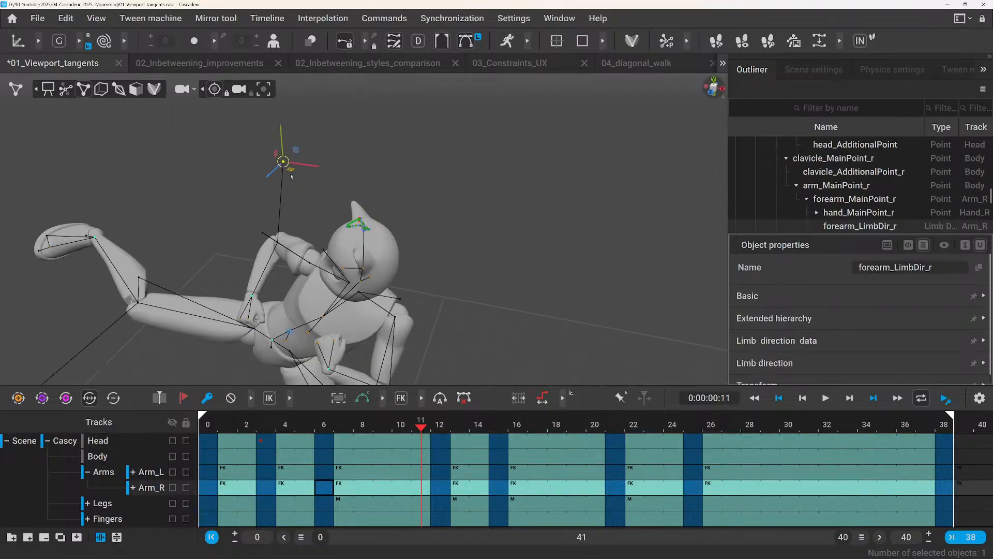
pyautogui.moveTo(338, 205); pyautogui.dragTo(472, 226, button='right')
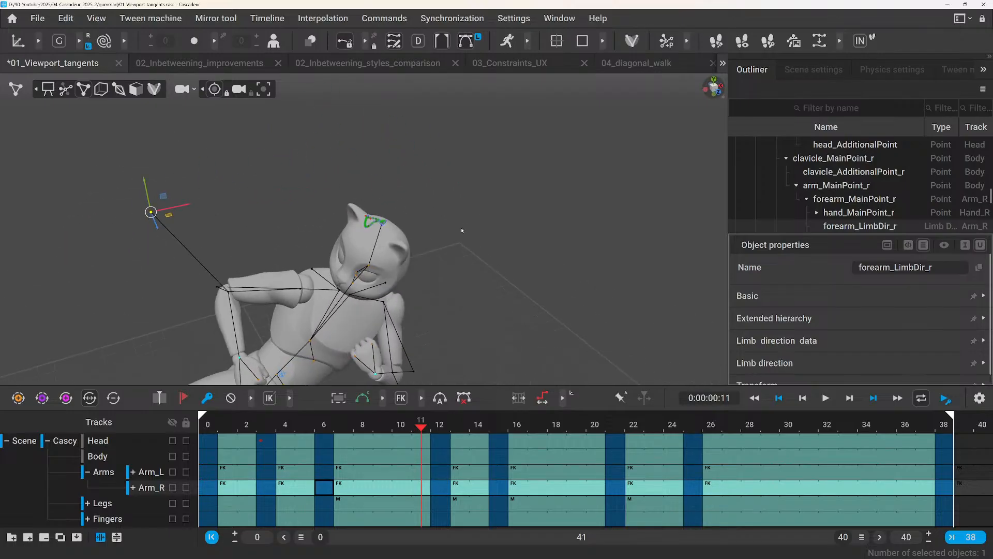
pyautogui.keyDown('alt'); pyautogui.moveTo(256, 197); pyautogui.dragTo(292, 245); pyautogui.keyUp('alt')
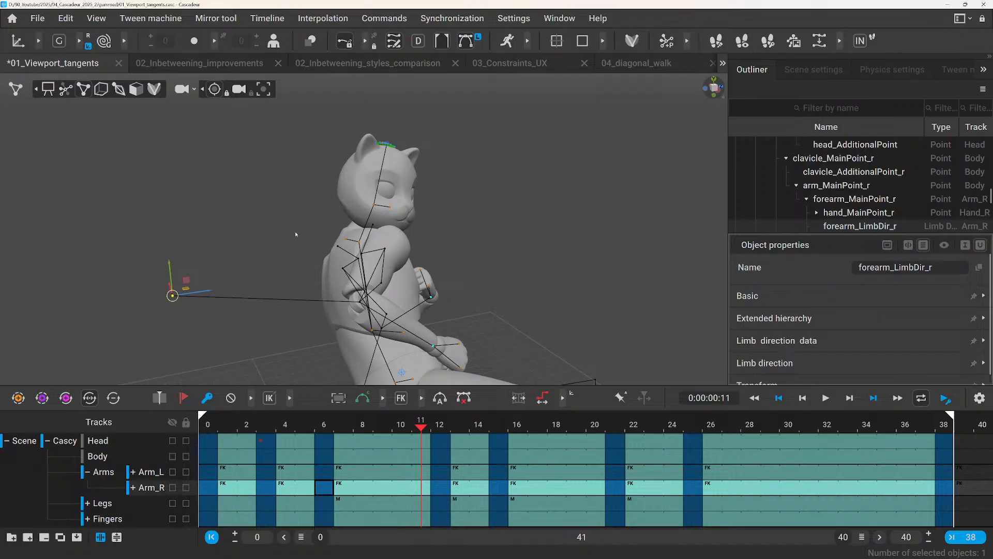
pyautogui.keyDown('alt'); pyautogui.moveTo(295, 234); pyautogui.dragTo(29, 267); pyautogui.keyUp('alt')
pyautogui.keyDown('alt'); pyautogui.moveTo(354, 307); pyautogui.dragTo(290, 269); pyautogui.keyUp('alt')
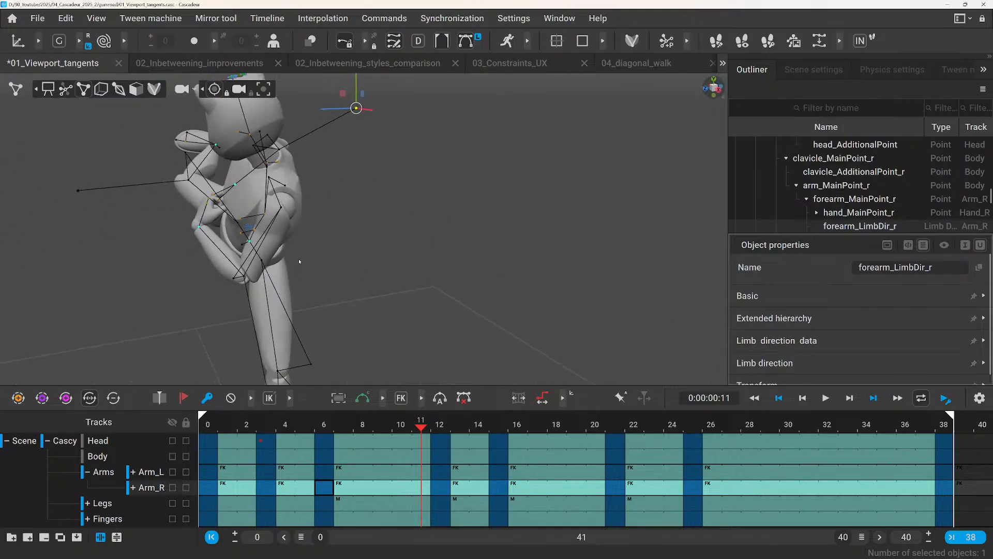
pyautogui.scroll(2, 374, 225)
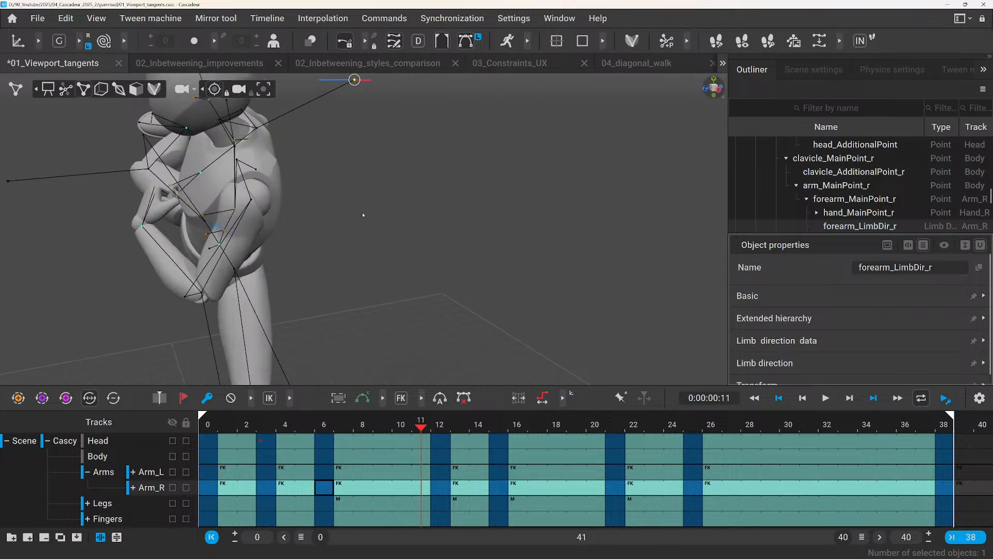
pyautogui.scroll(-2, 362, 219)
pyautogui.keyDown('alt'); pyautogui.moveTo(318, 195); pyautogui.dragTo(426, 200); pyautogui.keyUp('alt')
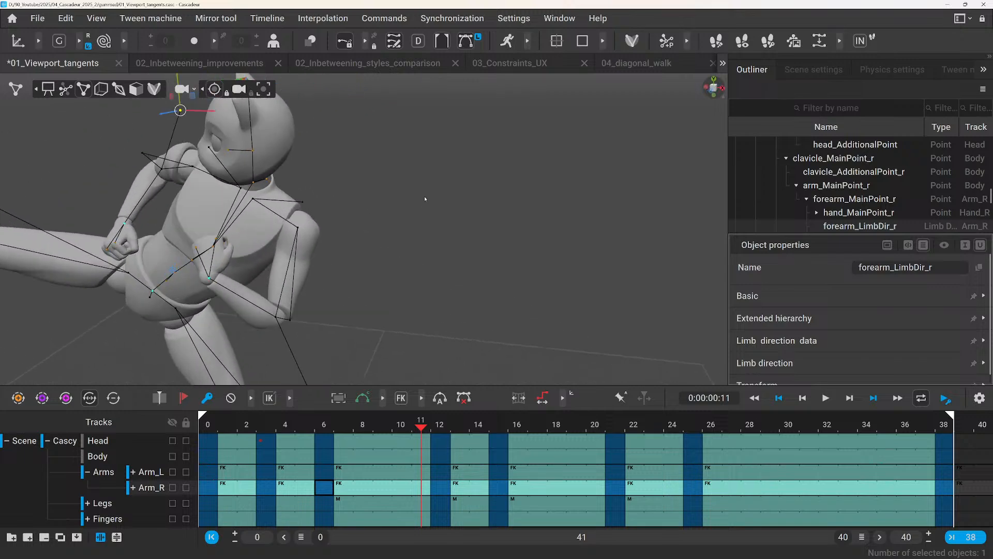
# Select the left shoulder point arm_MainPoint_l and unlock the trajectory display so it follows the selected point.
pyautogui.click(173, 271)
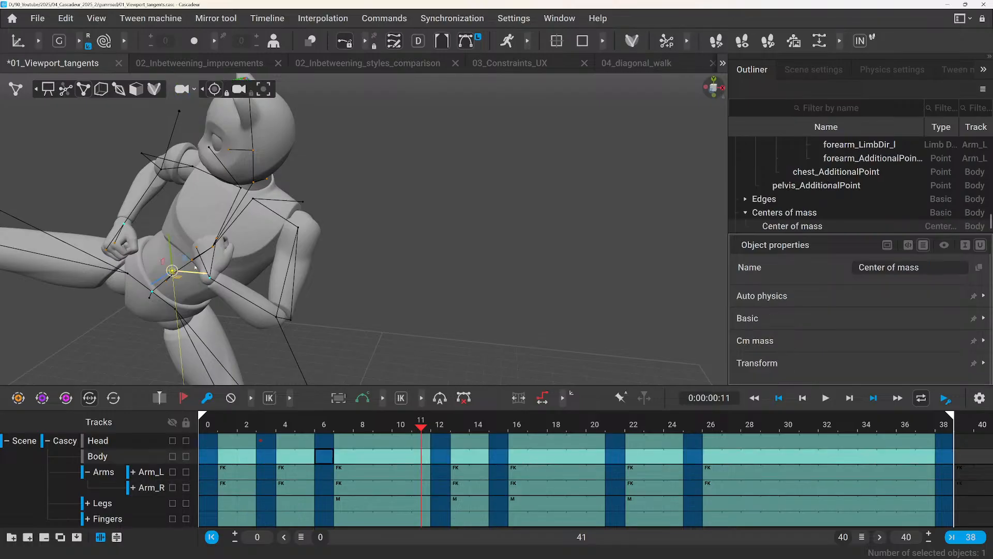
pyautogui.click(191, 259)
pyautogui.scroll(-3, 324, 240)
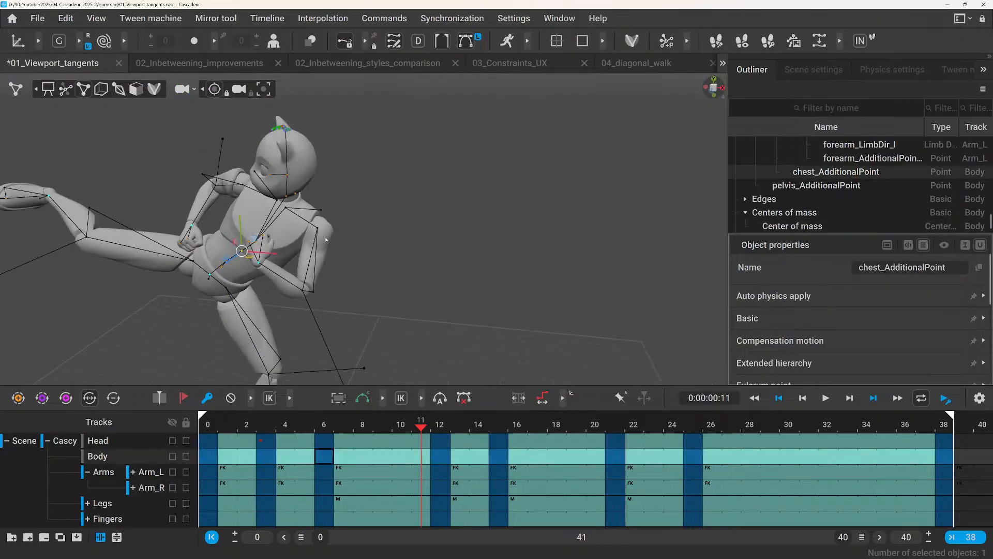
pyautogui.keyDown('alt'); pyautogui.moveTo(324, 239); pyautogui.dragTo(269, 267); pyautogui.keyUp('alt')
pyautogui.scroll(4, 256, 273)
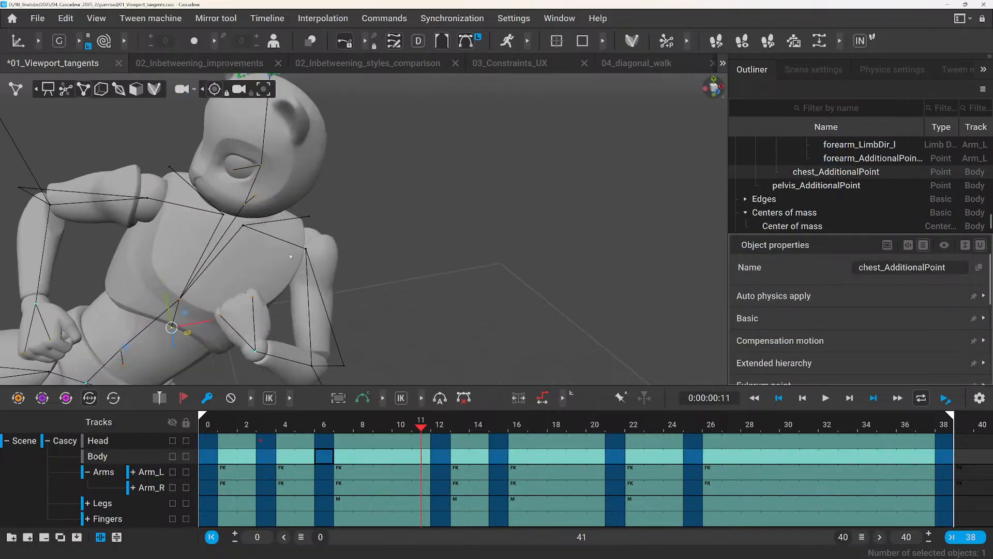
pyautogui.click(307, 248)
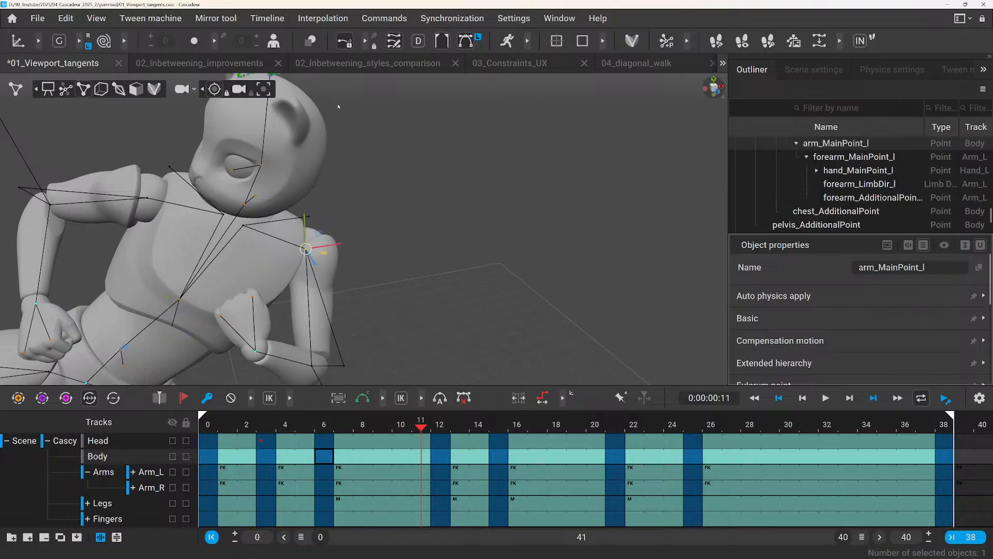
pyautogui.click(374, 46)
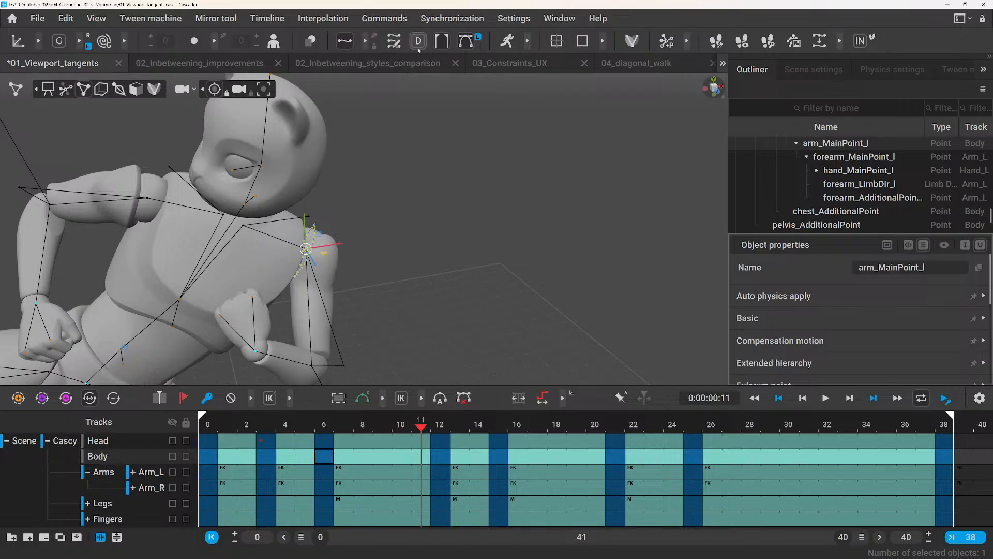
# Select the right foot point foot_MainPoint_r, and select the whole Legs track on the timeline.
pyautogui.scroll(-4, 368, 166)
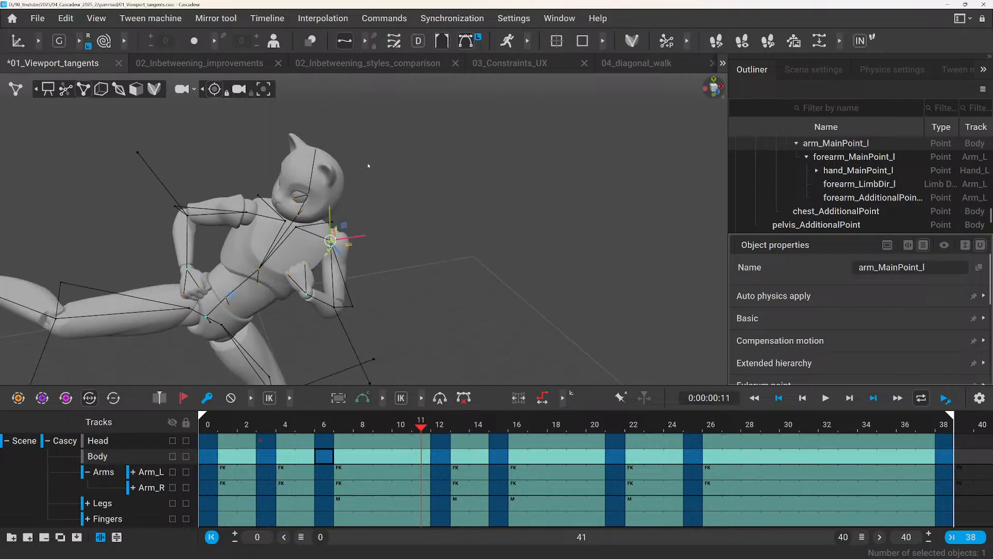
pyautogui.scroll(2, 312, 224)
pyautogui.scroll(-4, 313, 224)
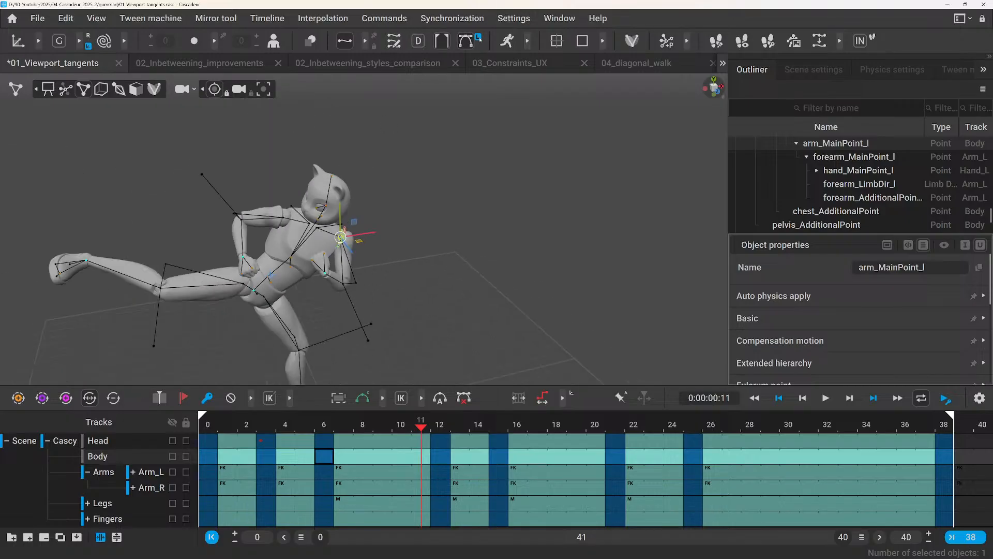
pyautogui.click(86, 260)
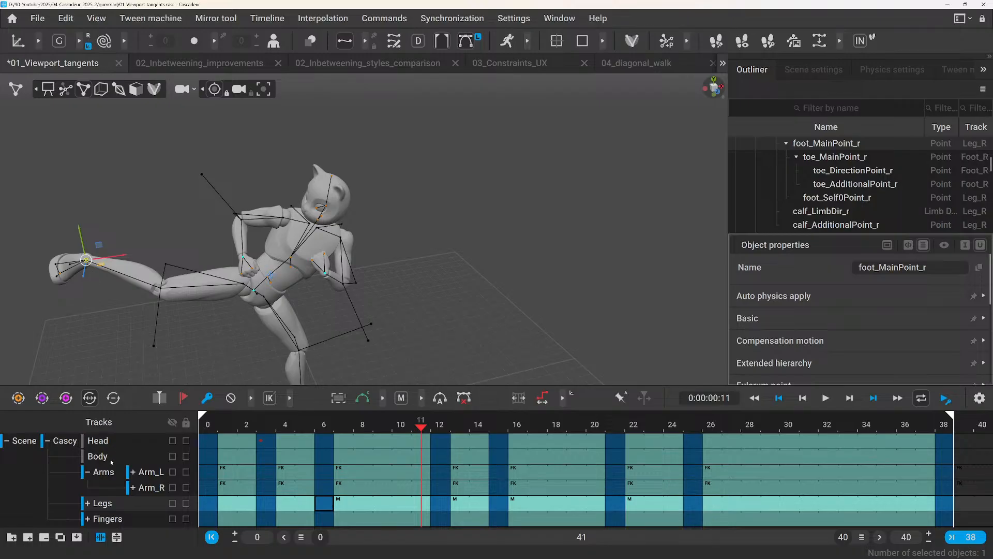
pyautogui.click(103, 503)
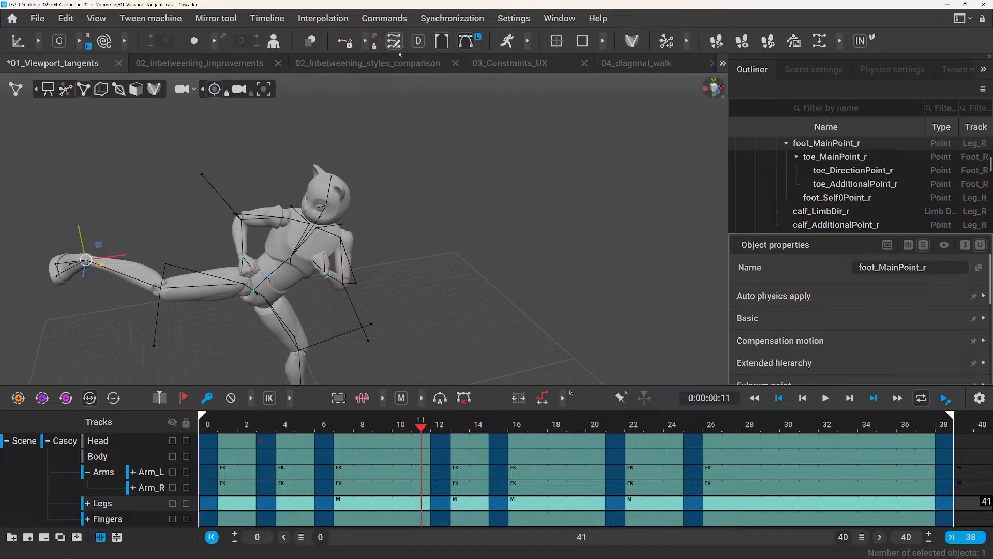
# Reselect foot_MainPoint_r, show its trajectory with viewport tangents, and lock the trajectory display to this point.
pyautogui.scroll(4, 174, 194)
pyautogui.click(140, 197)
pyautogui.moveTo(127, 196); pyautogui.dragTo(241, 188, button='middle')
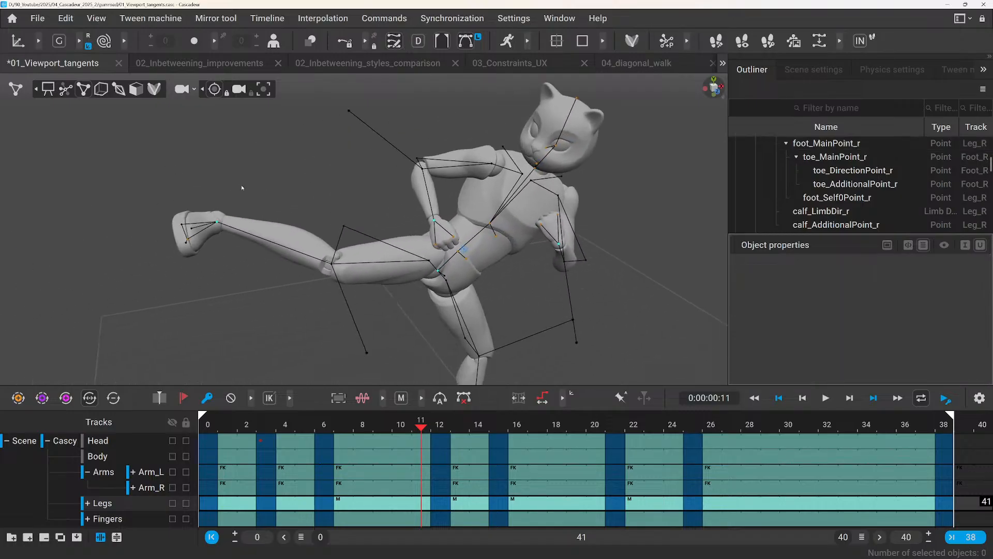
pyautogui.click(217, 223)
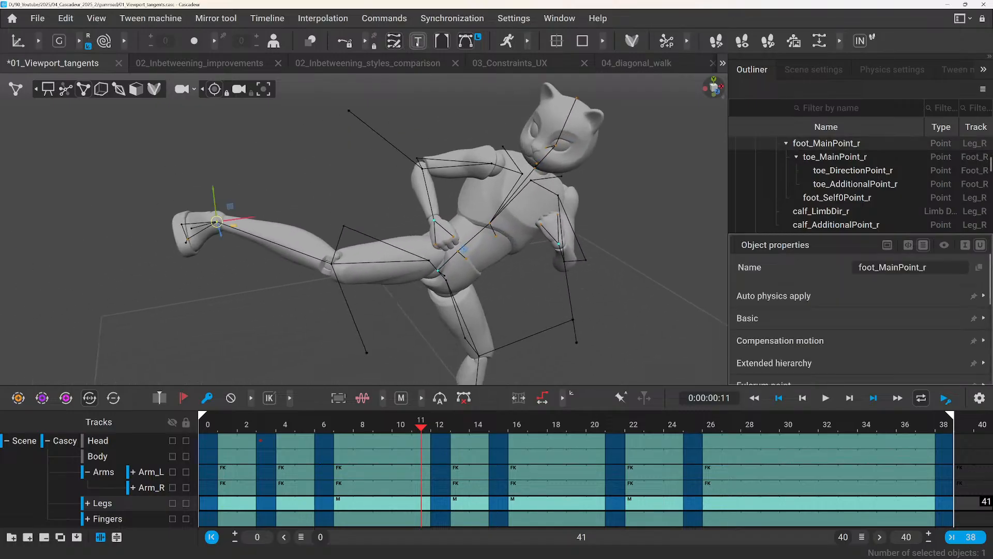
pyautogui.click(349, 42)
pyautogui.scroll(3, 138, 194)
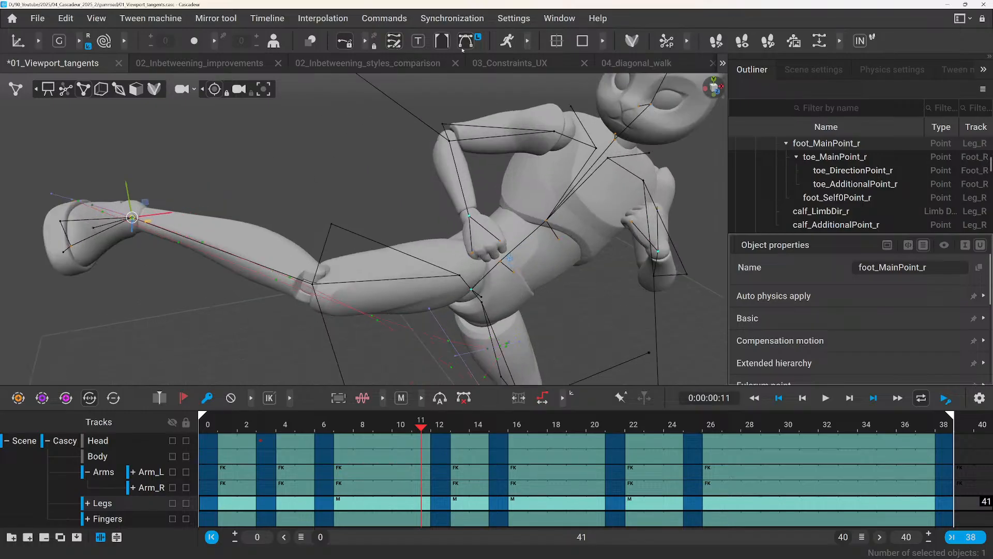
pyautogui.scroll(3, 209, 191)
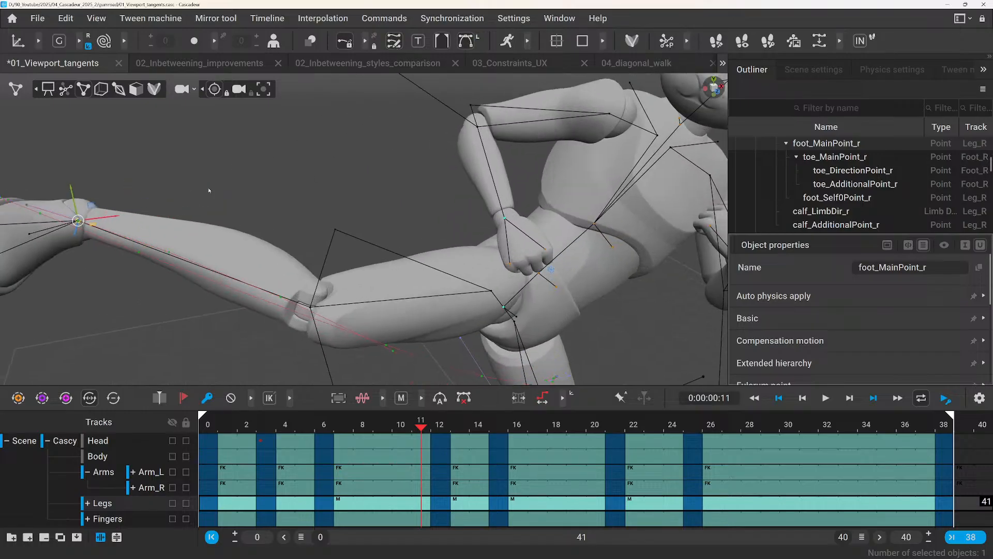
# Examine the locked right foot trajectory from several sides, scrubbing the animation to frame 28.
pyautogui.moveTo(209, 190); pyautogui.dragTo(304, 198, button='middle')
pyautogui.moveTo(554, 359); pyautogui.dragTo(353, 279, button='middle')
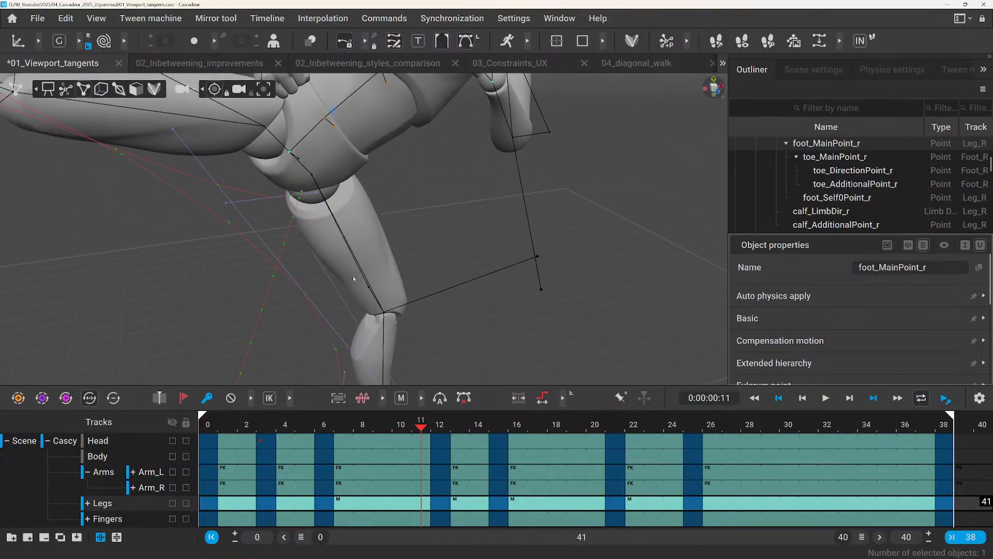
pyautogui.keyDown('alt'); pyautogui.moveTo(362, 281); pyautogui.dragTo(310, 215); pyautogui.keyUp('alt')
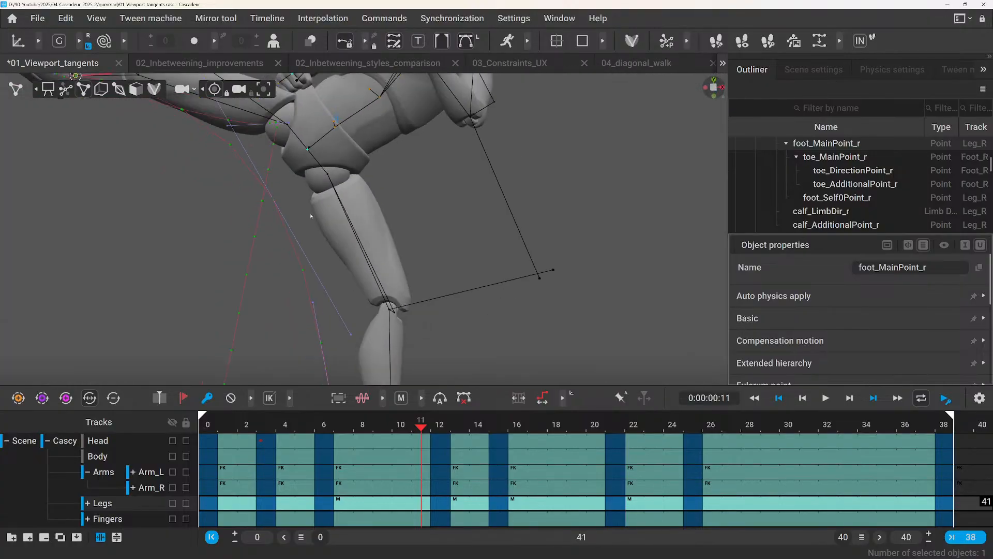
pyautogui.moveTo(311, 215); pyautogui.dragTo(326, 253, button='middle')
pyautogui.keyDown('alt'); pyautogui.moveTo(325, 249); pyautogui.dragTo(333, 286); pyautogui.keyUp('alt')
pyautogui.moveTo(422, 431); pyautogui.dragTo(759, 541)
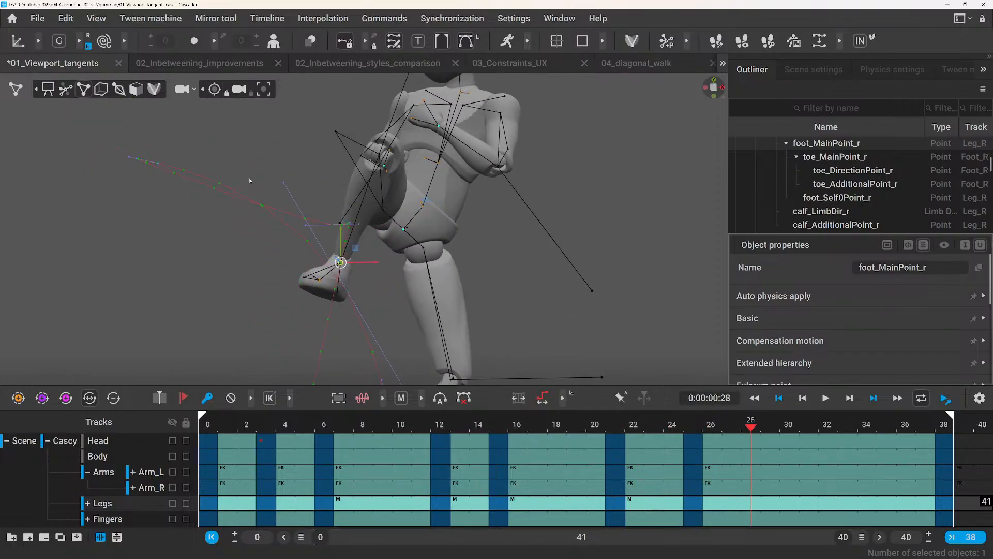
pyautogui.scroll(-2, 254, 168)
pyautogui.keyDown('alt'); pyautogui.moveTo(258, 160); pyautogui.dragTo(311, 180); pyautogui.keyUp('alt')
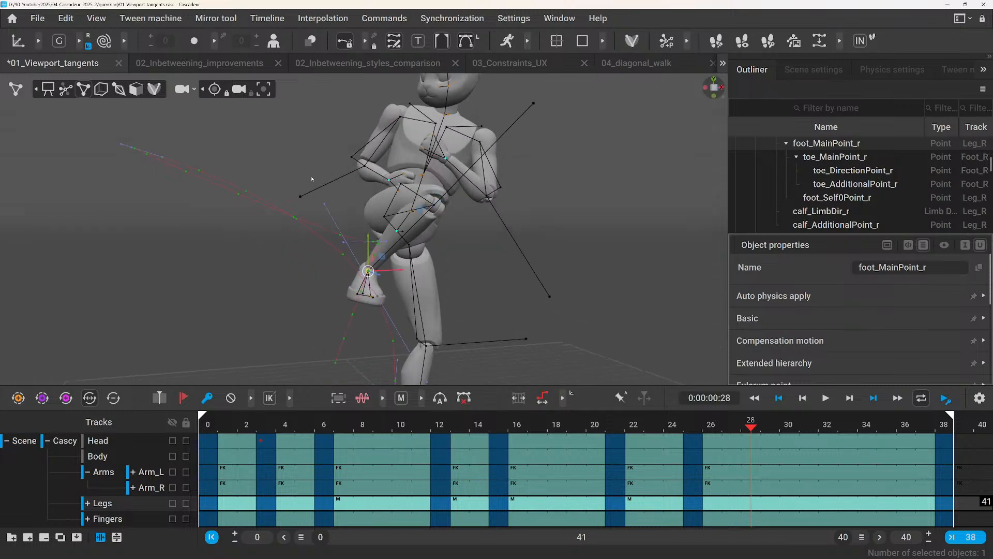
# Check the kick between frames 6 and 8, and move the upper tangent handle of the foot's frame 6 key farther up and outward.
pyautogui.moveTo(225, 422); pyautogui.dragTo(324, 425)
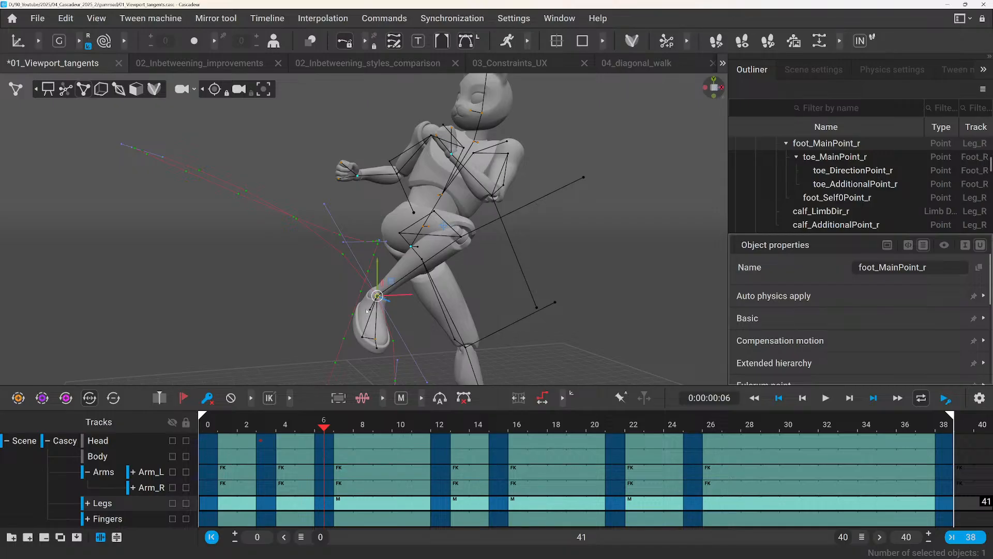
pyautogui.keyDown('alt'); pyautogui.moveTo(367, 311); pyautogui.dragTo(382, 286); pyautogui.keyUp('alt')
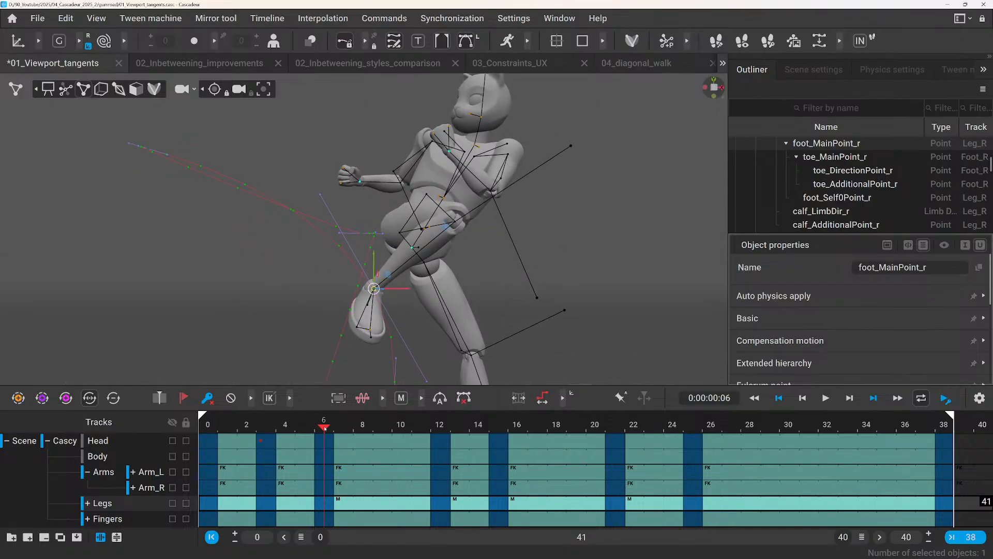
pyautogui.moveTo(321, 429); pyautogui.dragTo(368, 433)
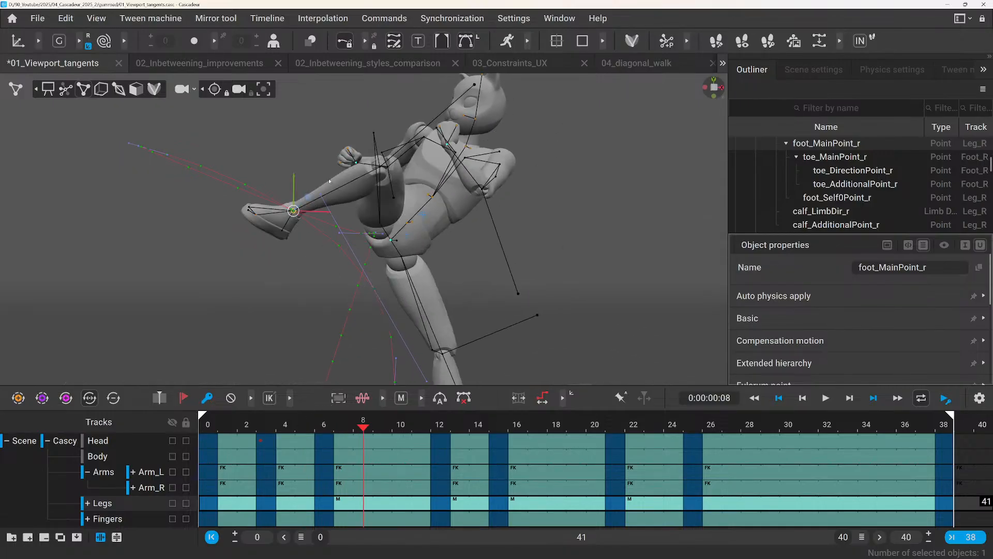
pyautogui.click(322, 197)
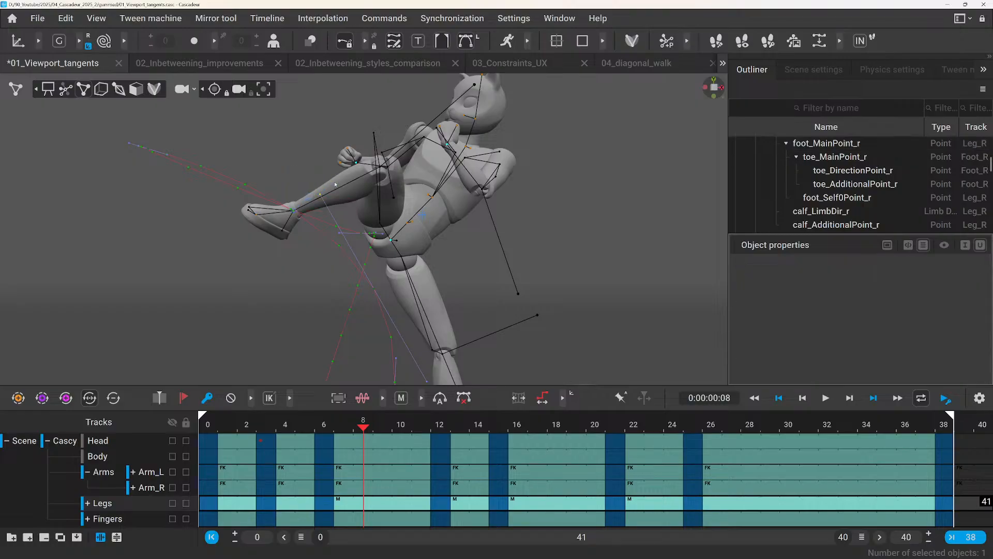
pyautogui.moveTo(338, 200); pyautogui.dragTo(373, 179)
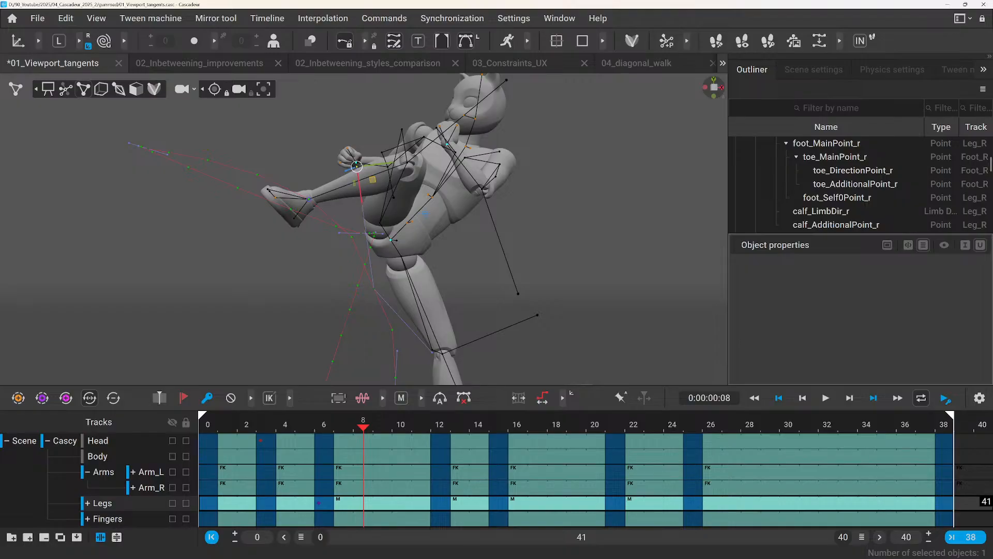
# Return to frame 6 and move the lower tangent handle of the foot's key to a spot beneath the foot.
pyautogui.moveTo(201, 423); pyautogui.dragTo(333, 453)
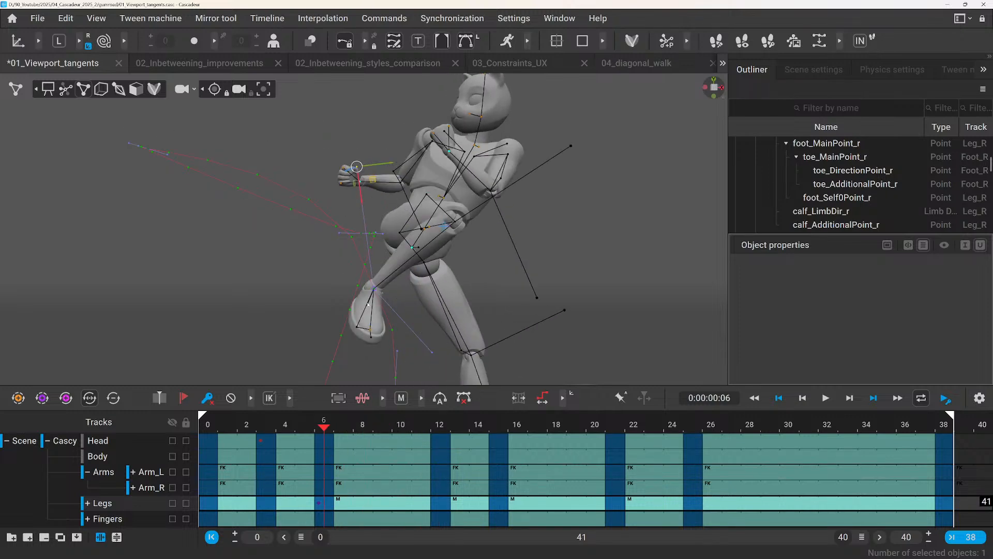
pyautogui.moveTo(251, 441); pyautogui.dragTo(335, 410)
pyautogui.moveTo(425, 309); pyautogui.dragTo(393, 240, button='middle')
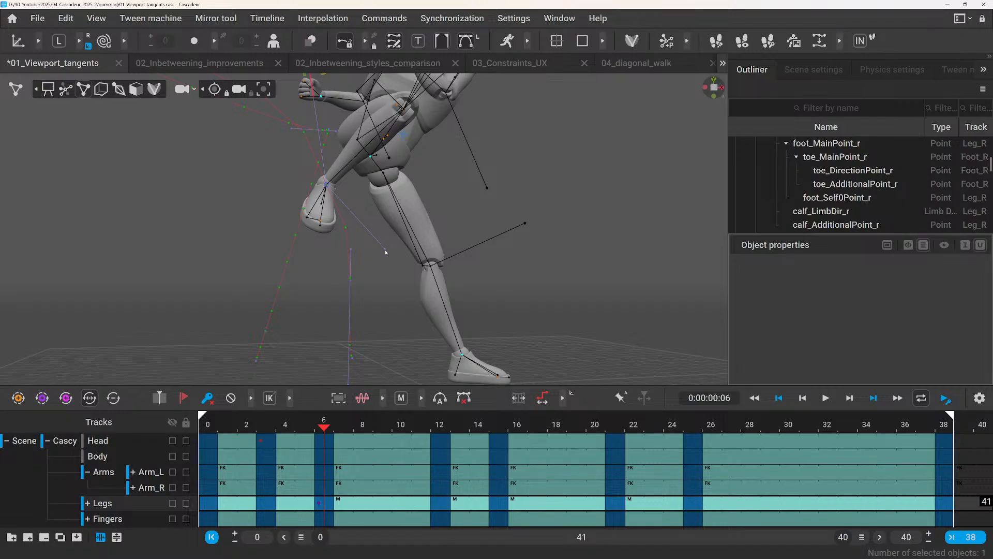
pyautogui.moveTo(385, 252); pyautogui.dragTo(330, 290)
pyautogui.keyDown('alt'); pyautogui.moveTo(392, 283); pyautogui.dragTo(339, 297); pyautogui.keyUp('alt')
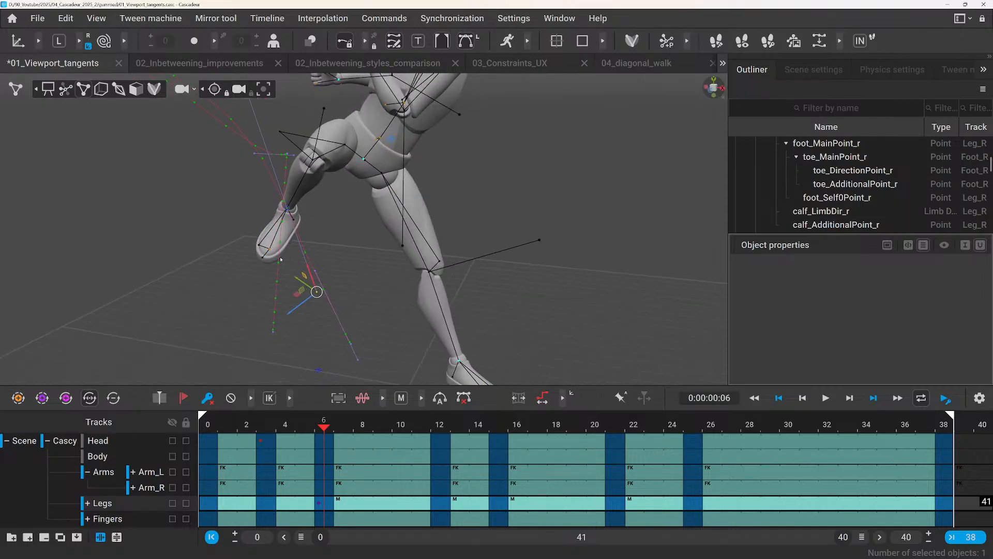
pyautogui.keyDown('alt'); pyautogui.moveTo(281, 259); pyautogui.dragTo(313, 284); pyautogui.keyUp('alt')
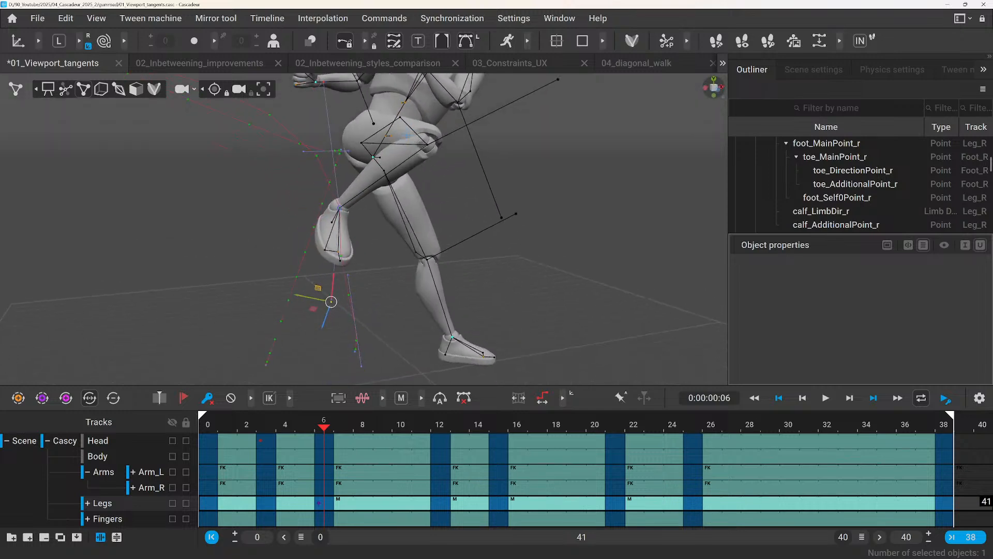
pyautogui.press('Escape')
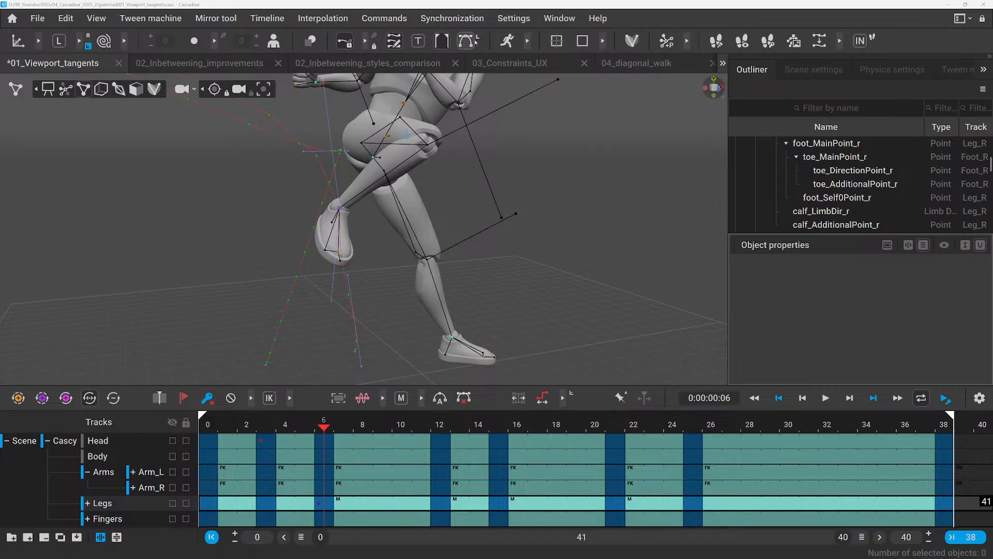
# Inspect the right foot trajectory's key and tangents near the pelvis up close, and deselect them.
pyautogui.moveTo(346, 154); pyautogui.dragTo(355, 254, button='middle')
pyautogui.scroll(6, 356, 254)
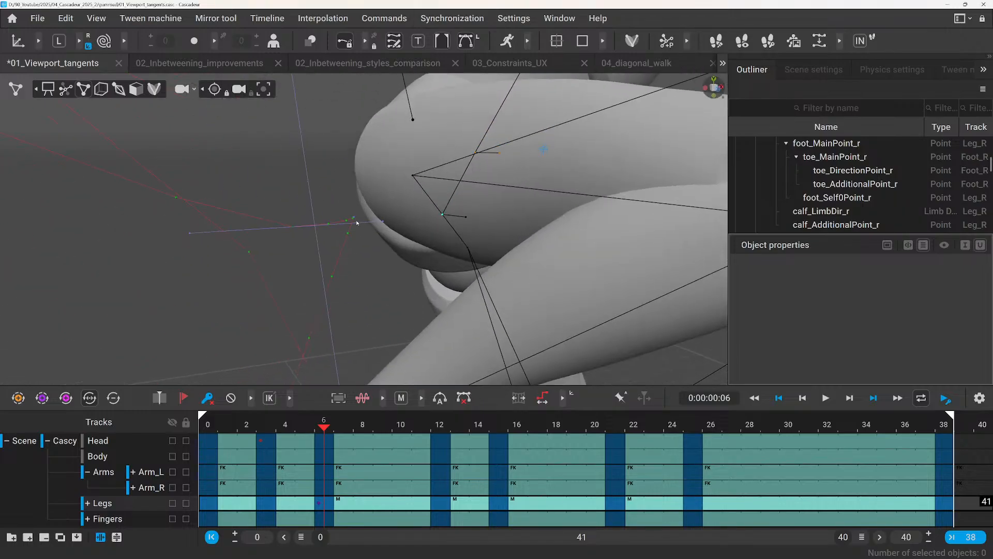
pyautogui.click(354, 218)
pyautogui.click(338, 194)
pyautogui.scroll(-5, 351, 213)
pyautogui.scroll(-4, 380, 193)
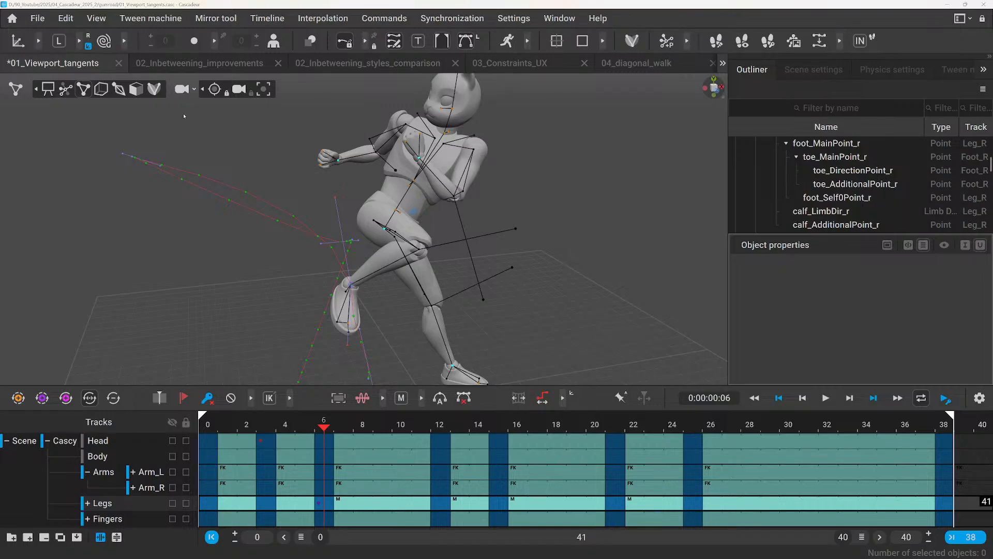
# Switch to the 02_Inbetweening_improvements scene, select frames 60 to 81, and preview the existing animation across the gap.
pyautogui.click(191, 63)
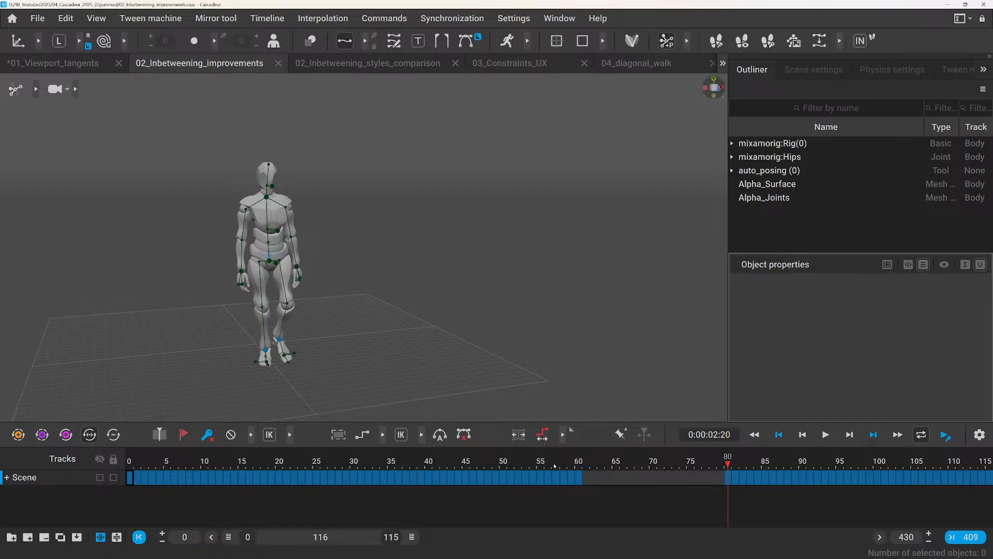
pyautogui.moveTo(539, 461); pyautogui.dragTo(735, 476)
pyautogui.press('space')
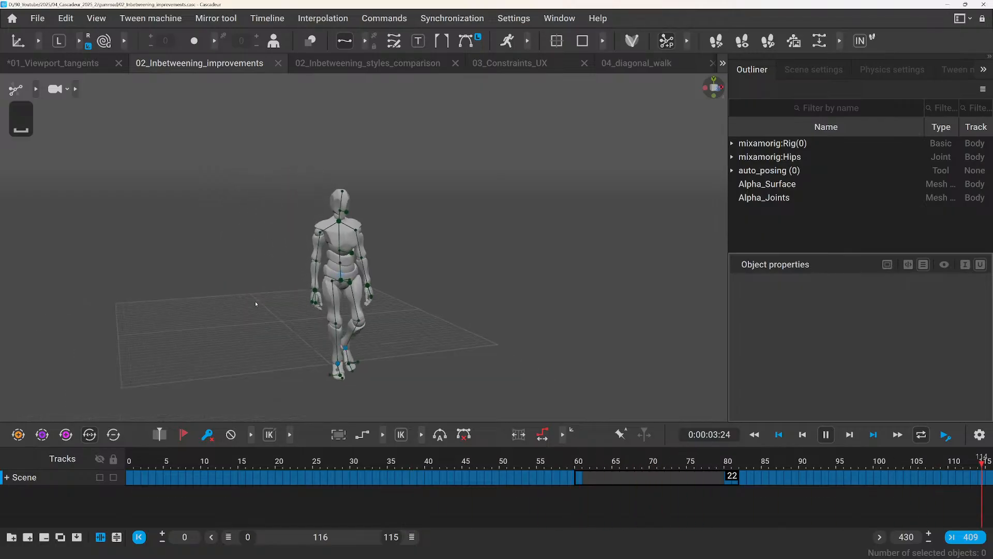
pyautogui.press('space')
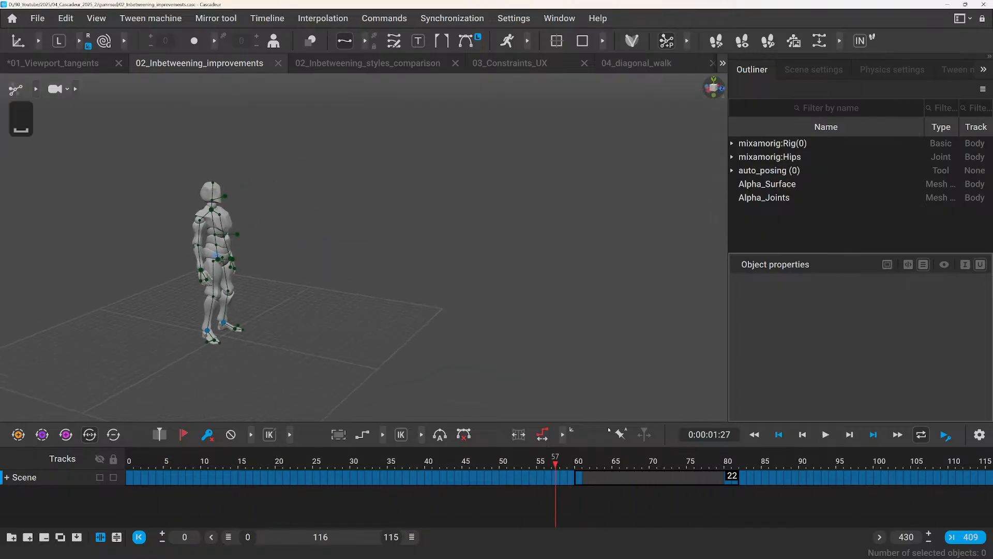
pyautogui.moveTo(554, 456); pyautogui.dragTo(730, 473)
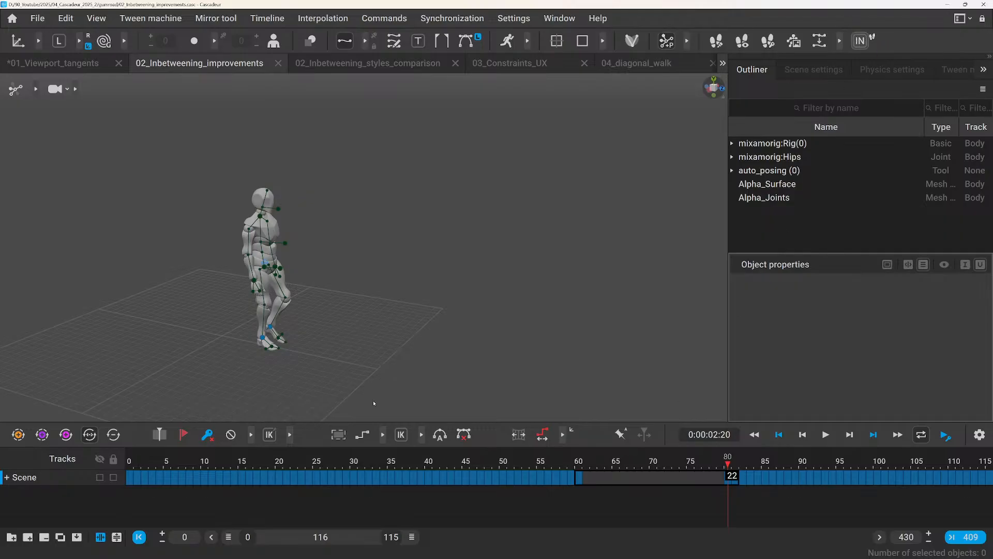
# Generate inbetweening for the selected frames 60 to 81 and play the animation from frame 41.
pyautogui.click(860, 40)
pyautogui.click(436, 461)
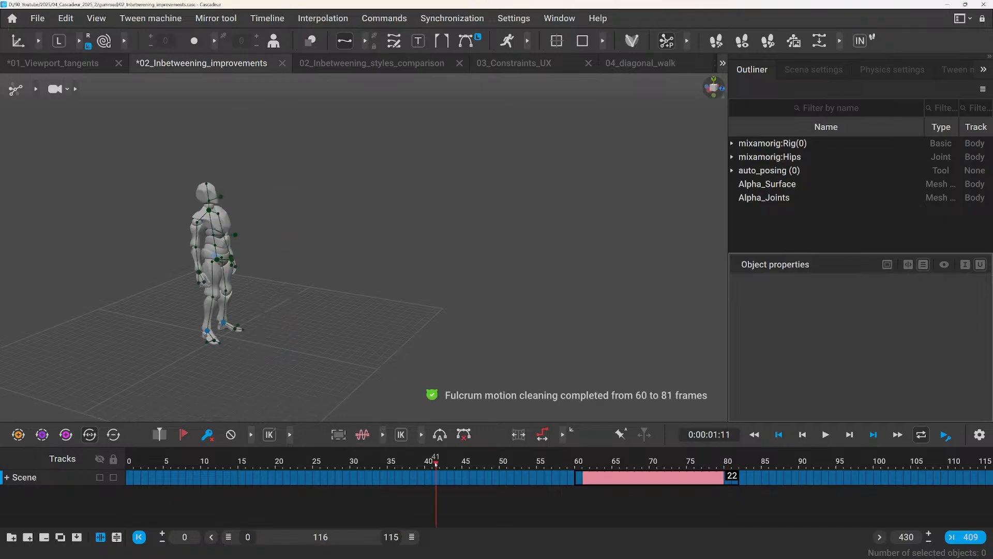
pyautogui.press('space')
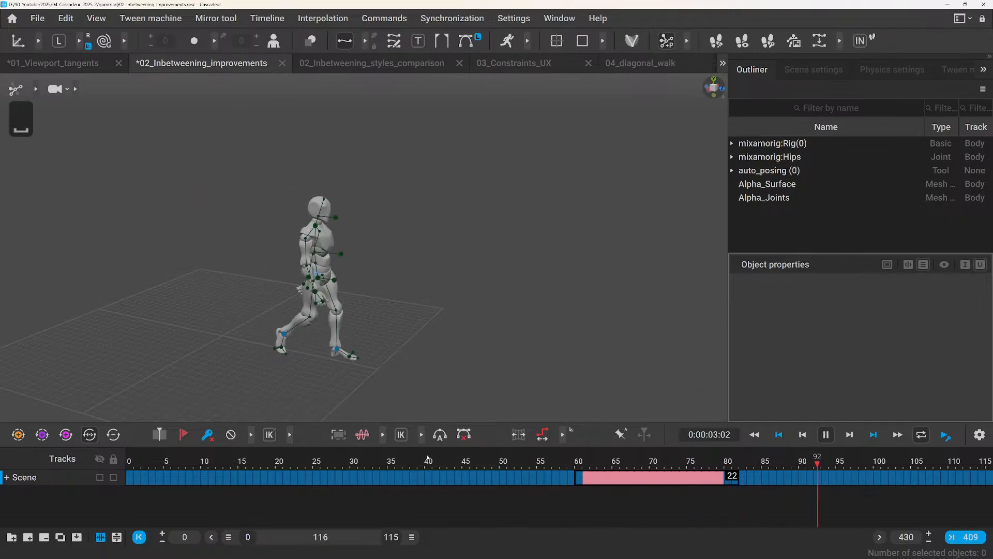
pyautogui.press('space')
# Scrub through the generated transition between frames 60 and 88 to review it, and select frames 61 to 79.
pyautogui.moveTo(577, 467); pyautogui.dragTo(725, 487)
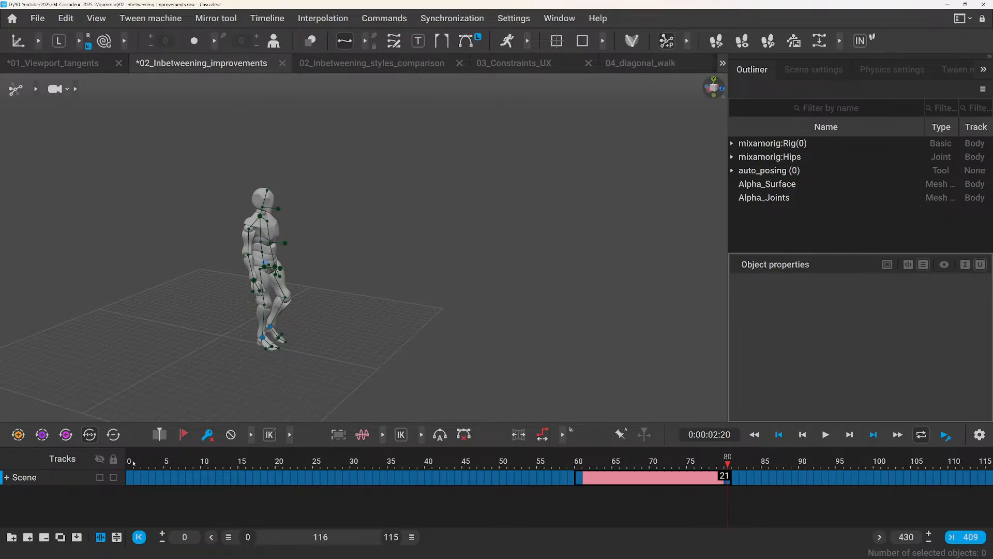
pyautogui.moveTo(133, 463); pyautogui.dragTo(786, 465)
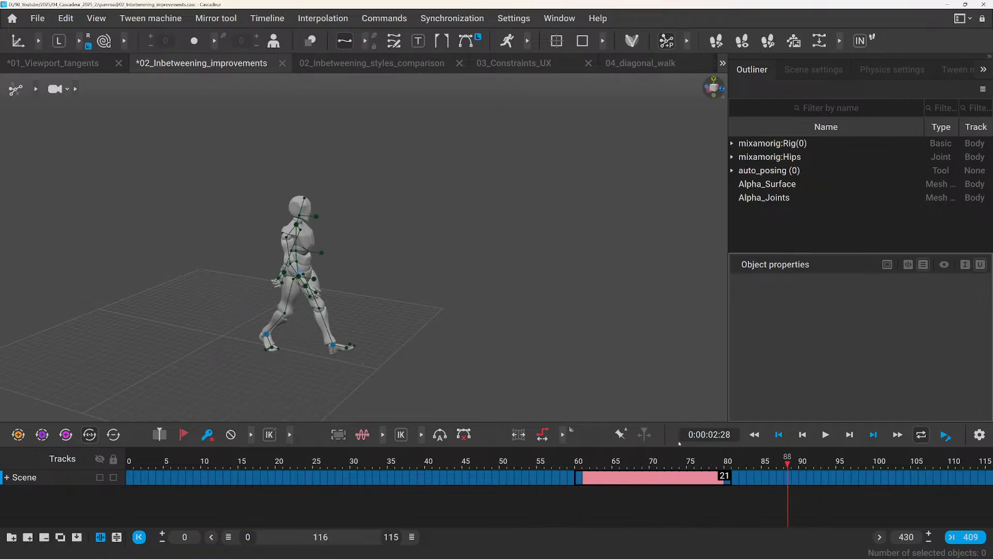
pyautogui.click(584, 462)
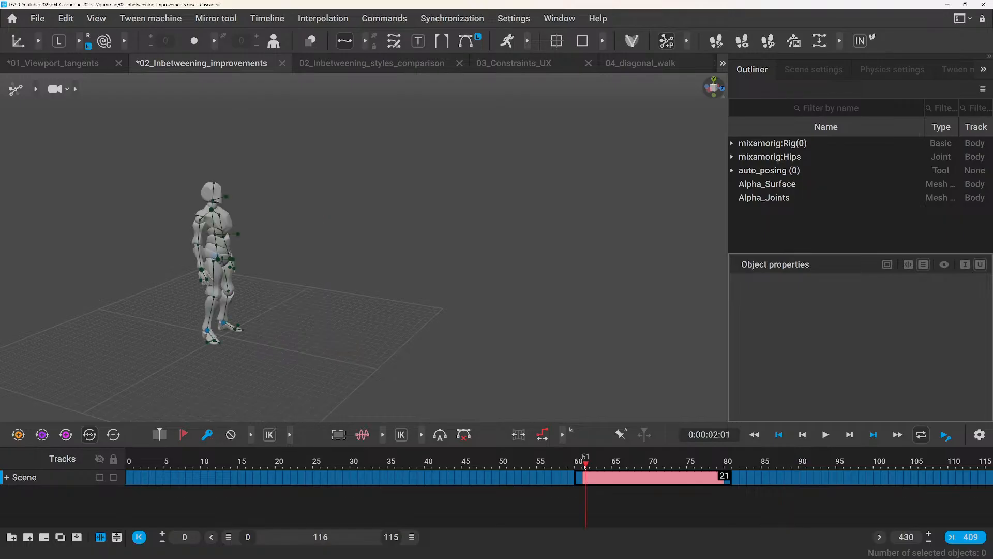
pyautogui.moveTo(579, 462); pyautogui.dragTo(707, 445)
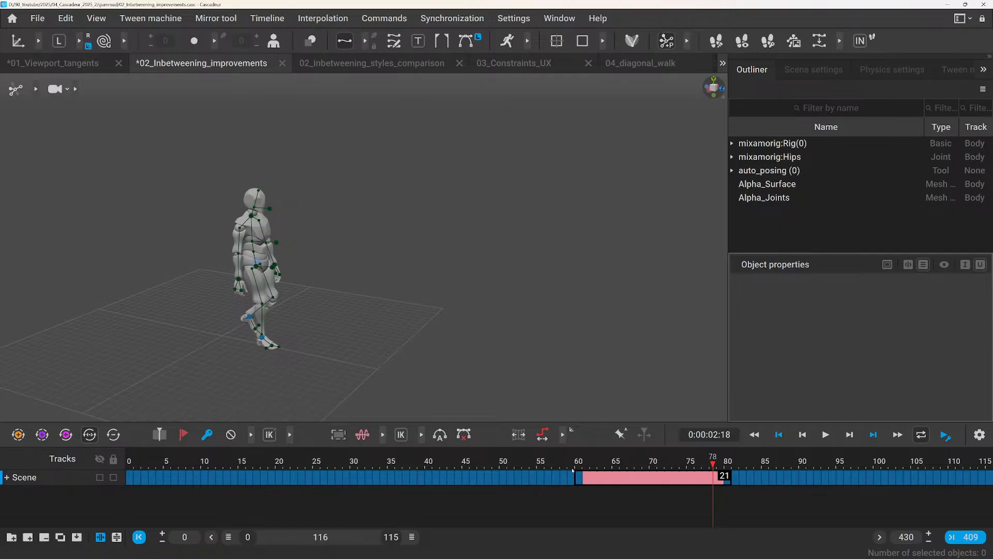
pyautogui.moveTo(581, 466); pyautogui.dragTo(720, 476)
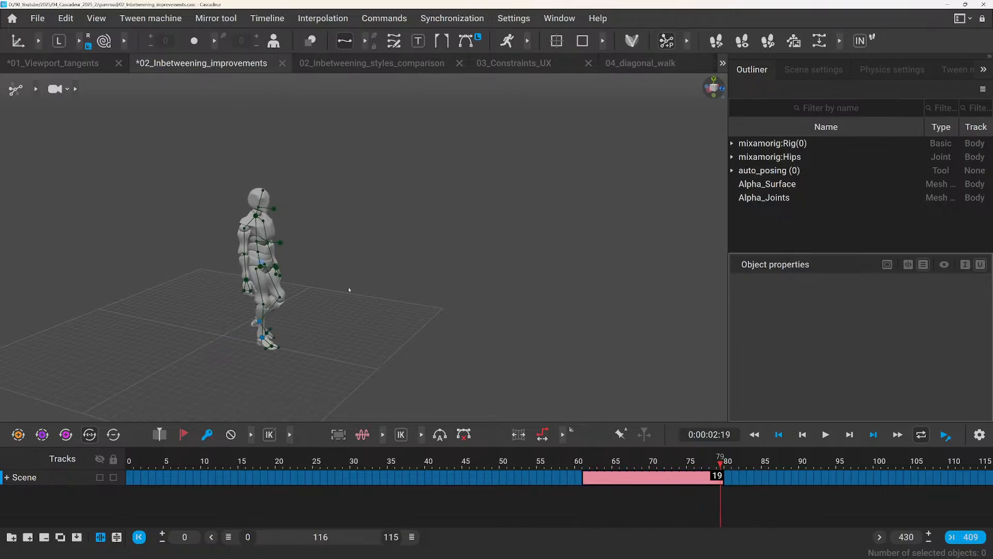
# Move on to the clip at frames 139 to 254 and play it from about frame 140 across the gap.
pyautogui.moveTo(599, 468); pyautogui.dragTo(624, 468)
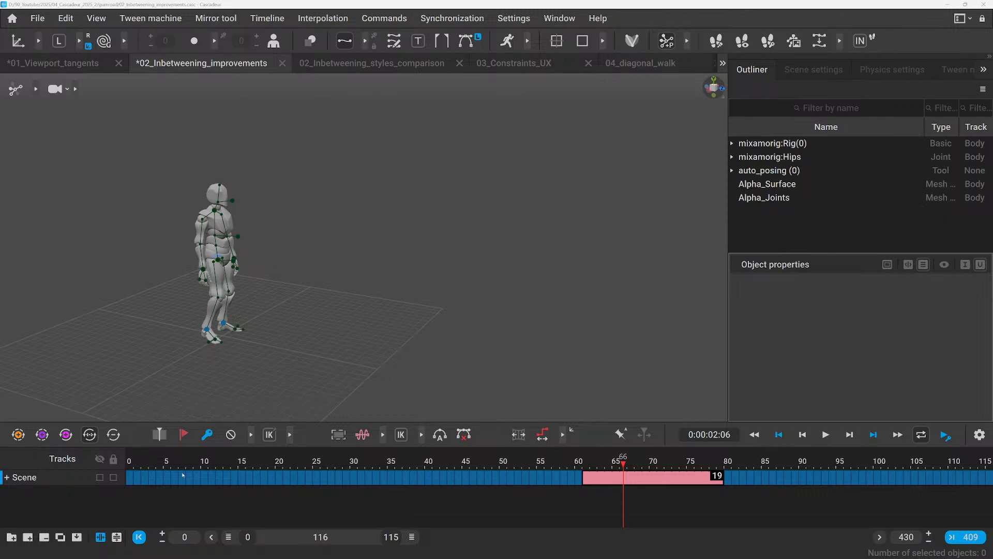
pyautogui.moveTo(295, 537); pyautogui.dragTo(490, 547)
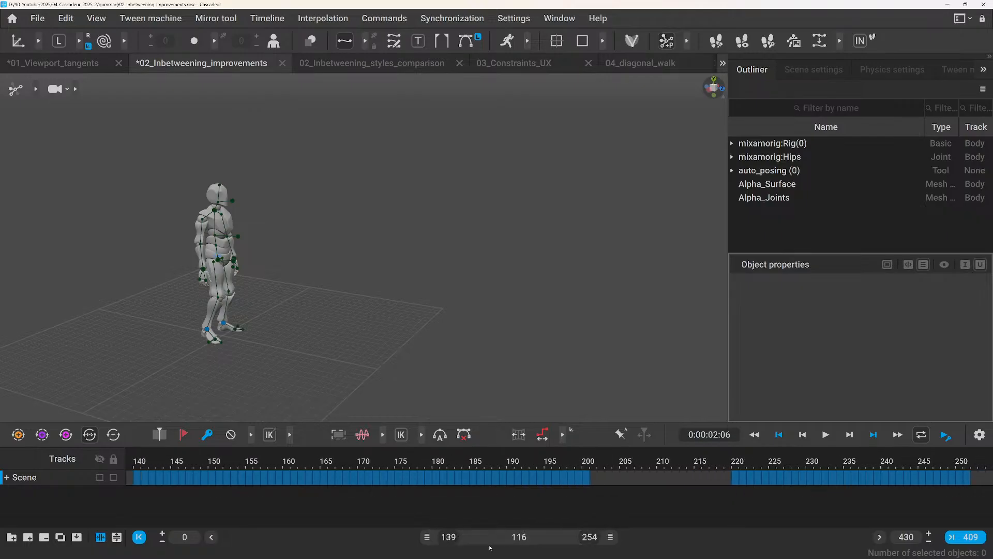
pyautogui.click(145, 460)
pyautogui.press('space')
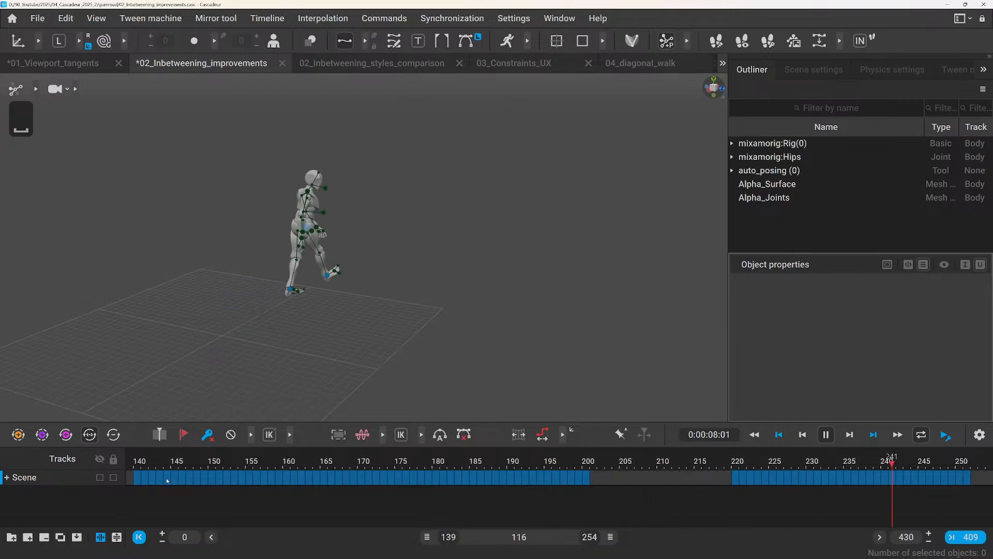
pyautogui.press('space')
# Generate inbetweening for frames 200 to 220 on the Scene track and play back the transition.
pyautogui.click(593, 479)
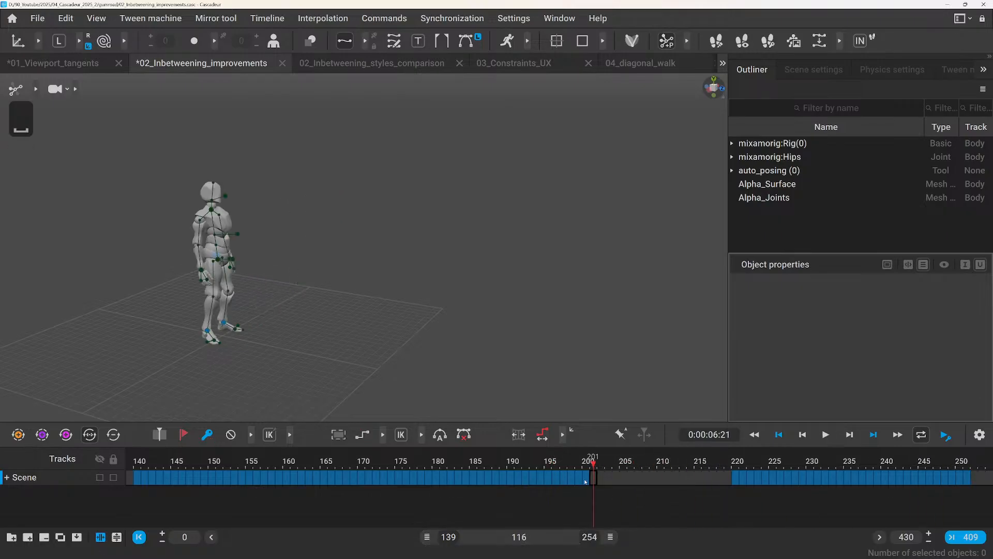
pyautogui.moveTo(585, 481); pyautogui.dragTo(734, 481)
pyautogui.click(861, 41)
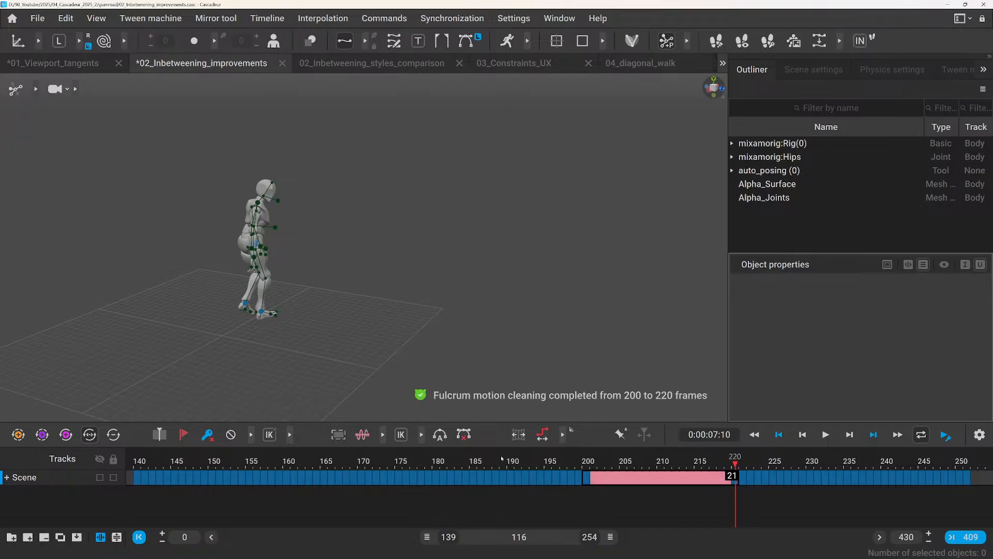
pyautogui.press('space')
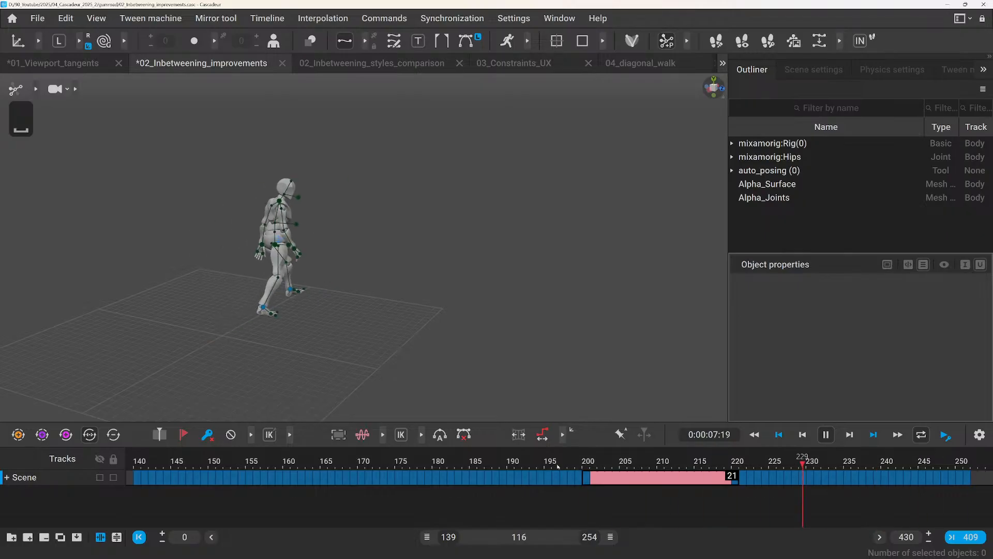
pyautogui.press('space')
# Move on to the clip at frames 299 to 414, frame the whole motion, and play it from frame 300.
pyautogui.moveTo(523, 537); pyautogui.dragTo(710, 539)
pyautogui.moveTo(752, 540); pyautogui.dragTo(754, 540)
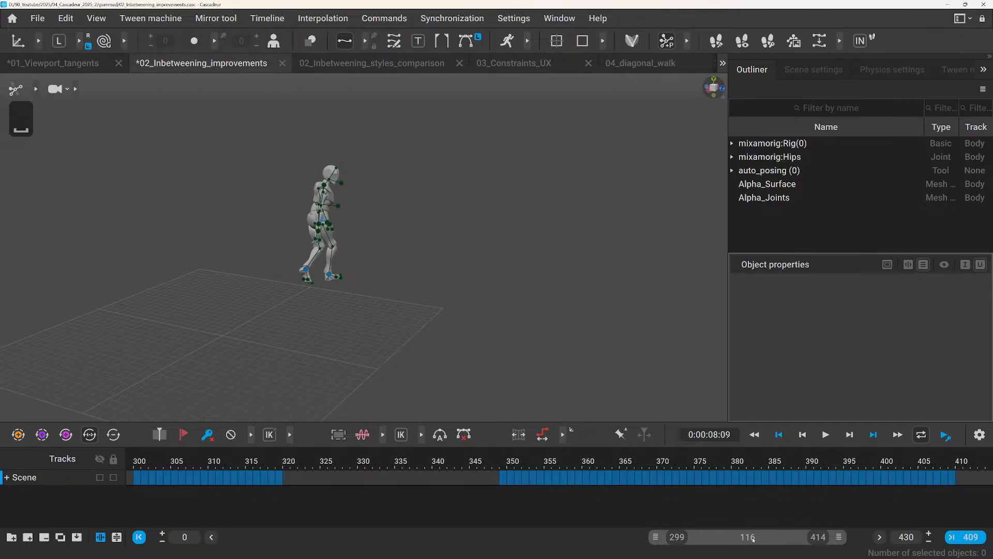
pyautogui.click(153, 473)
pyautogui.moveTo(153, 472); pyautogui.dragTo(503, 492)
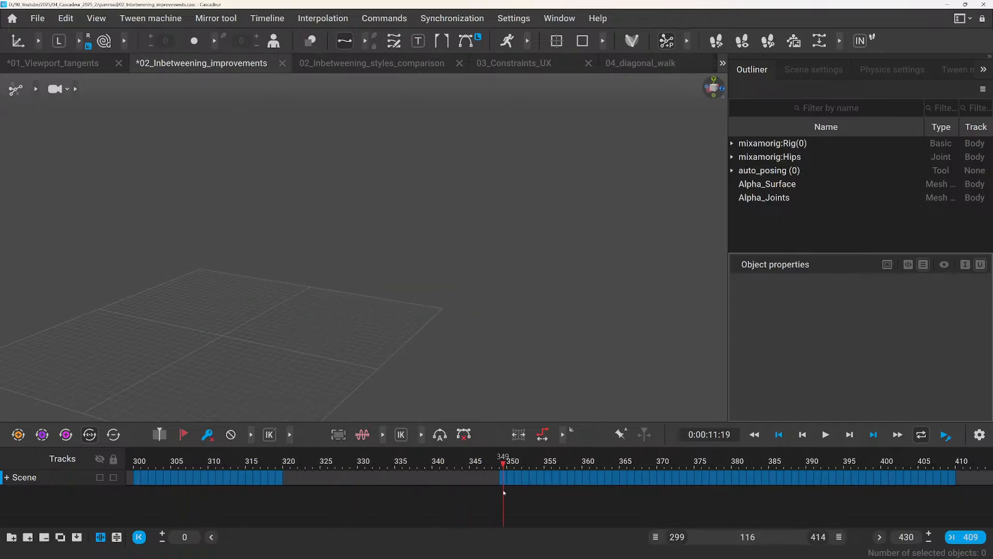
pyautogui.scroll(-4, 414, 280)
pyautogui.moveTo(421, 280); pyautogui.dragTo(390, 299, button='middle')
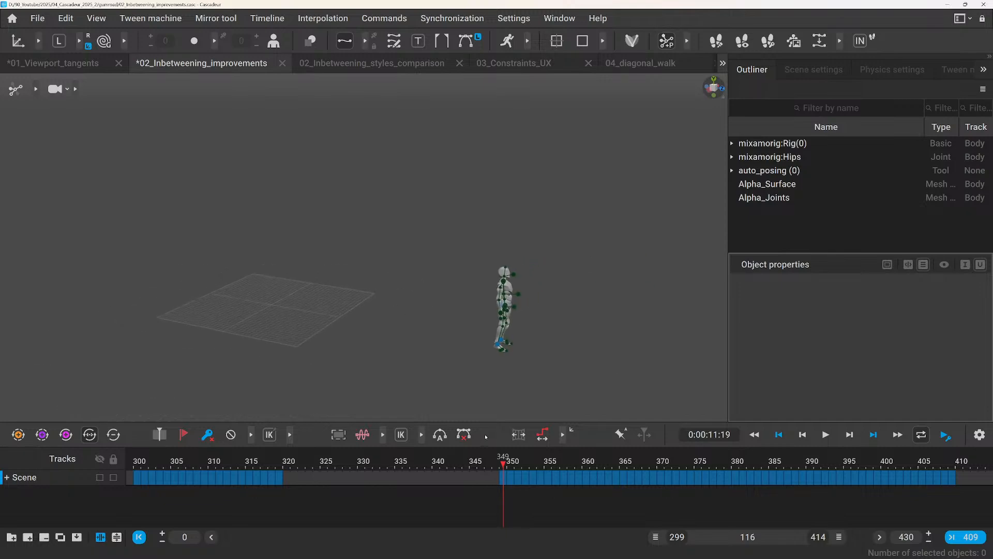
pyautogui.moveTo(507, 468); pyautogui.dragTo(140, 446)
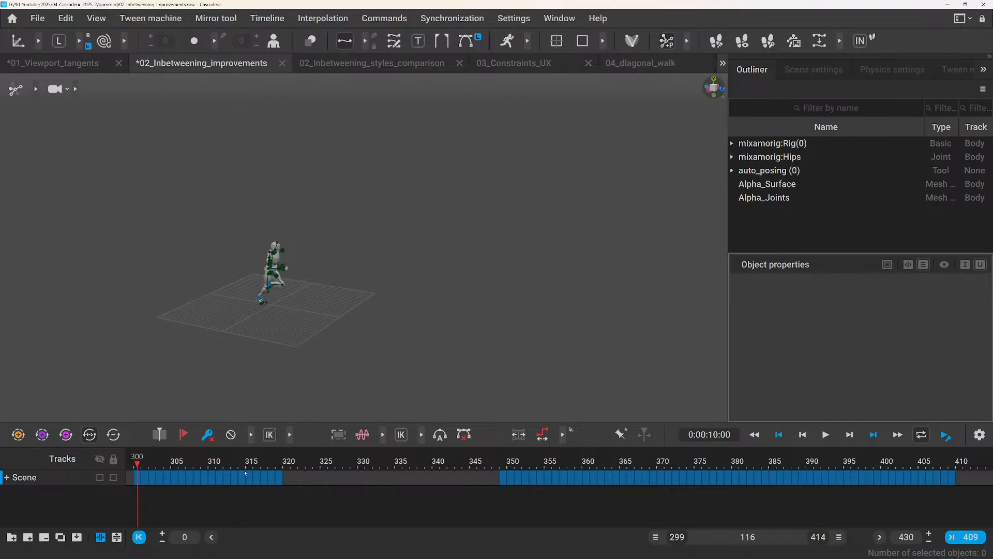
pyautogui.press('space')
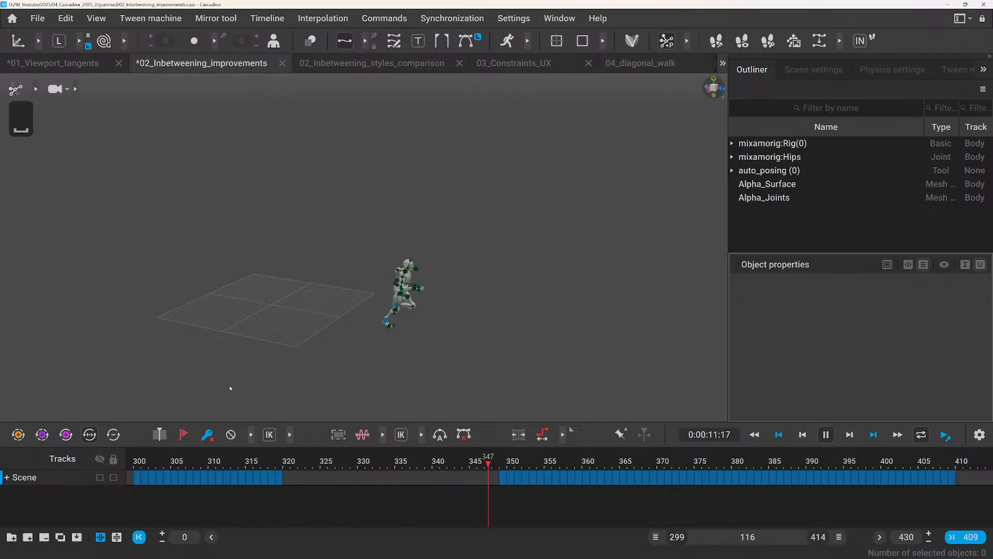
pyautogui.press('space')
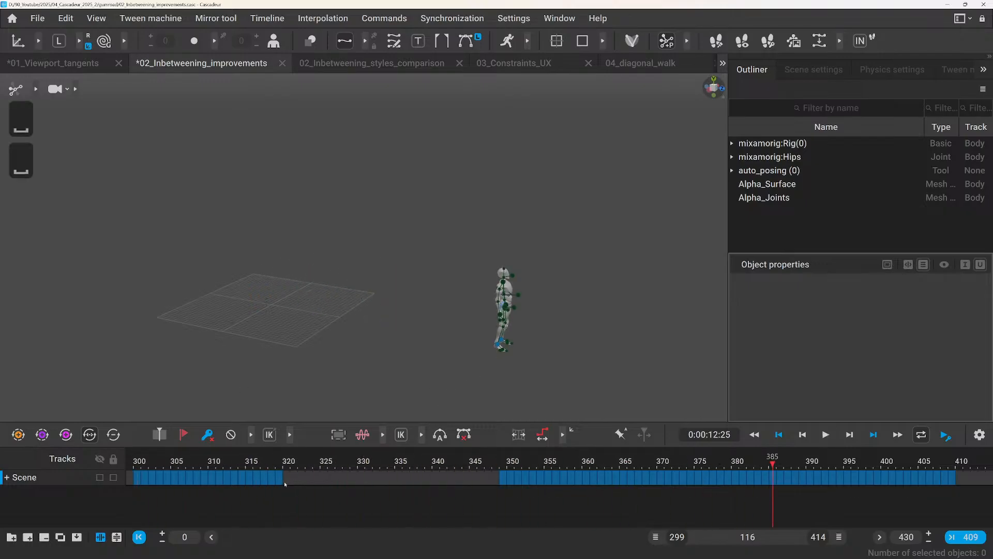
# Generate inbetweening for frames 319 to 349 and play the transition with the rig controls hidden.
pyautogui.moveTo(279, 484); pyautogui.dragTo(502, 489)
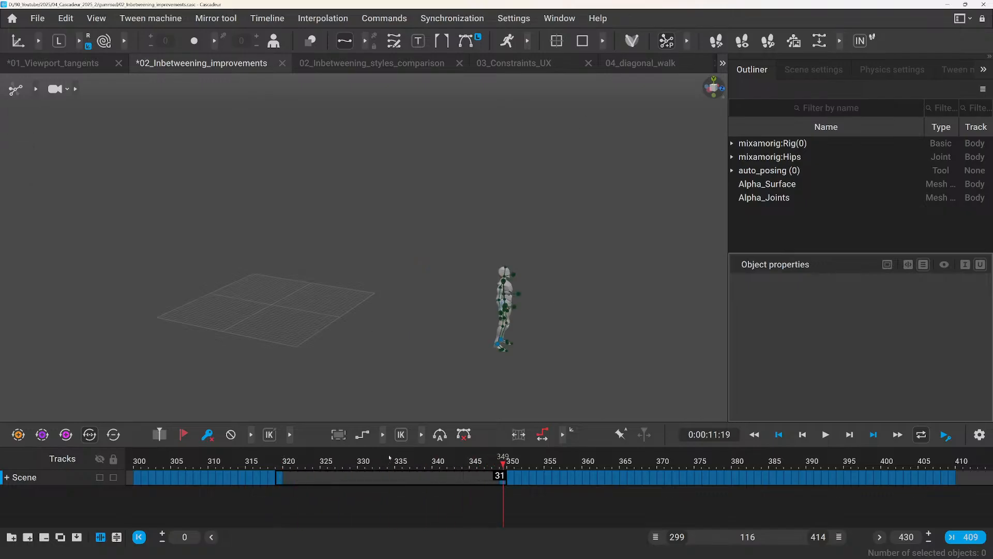
pyautogui.click(860, 41)
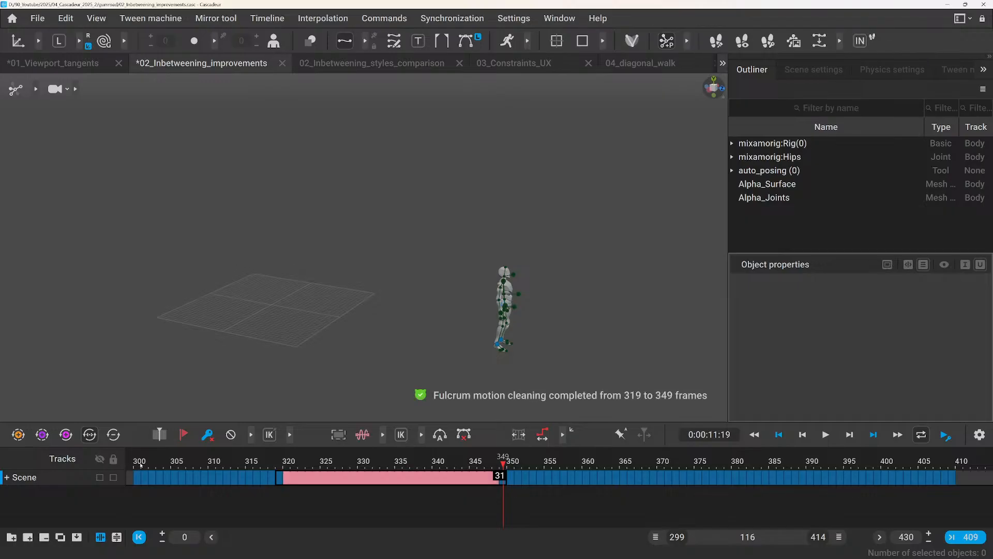
pyautogui.press('space')
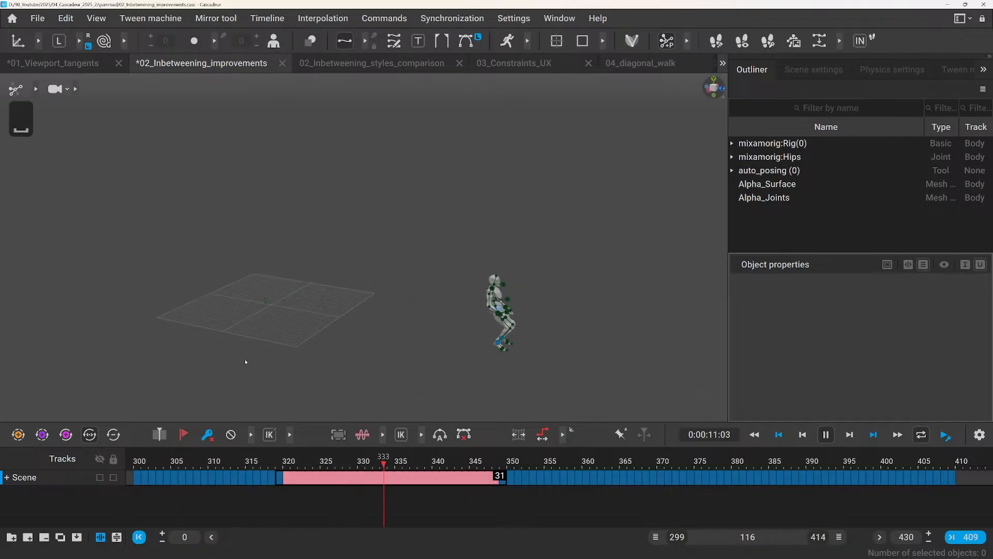
pyautogui.press('s')
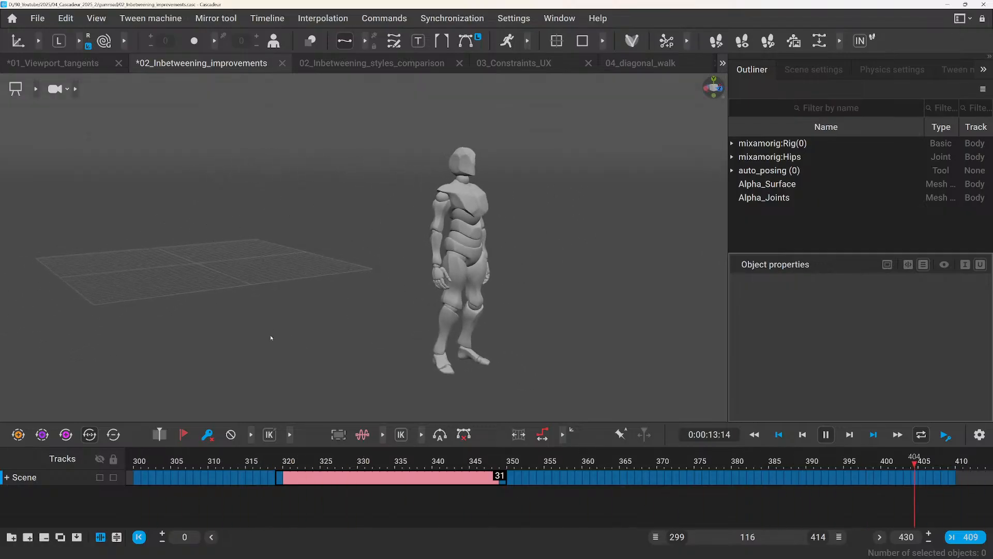
pyautogui.press('space')
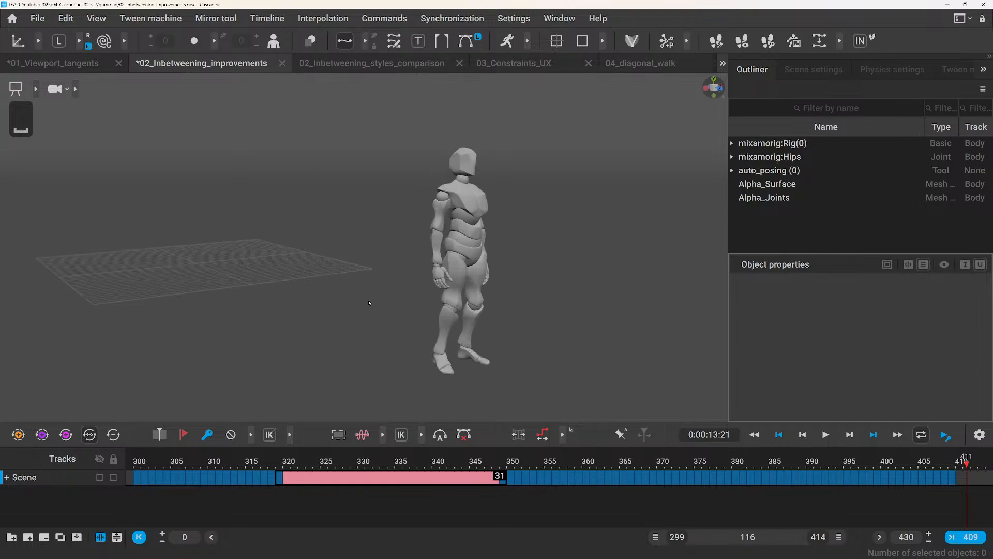
# Switch to the 02_Inbetweening_styles_comparison scene and look through the available Inbetweening styles in the scene settings.
pyautogui.click(380, 64)
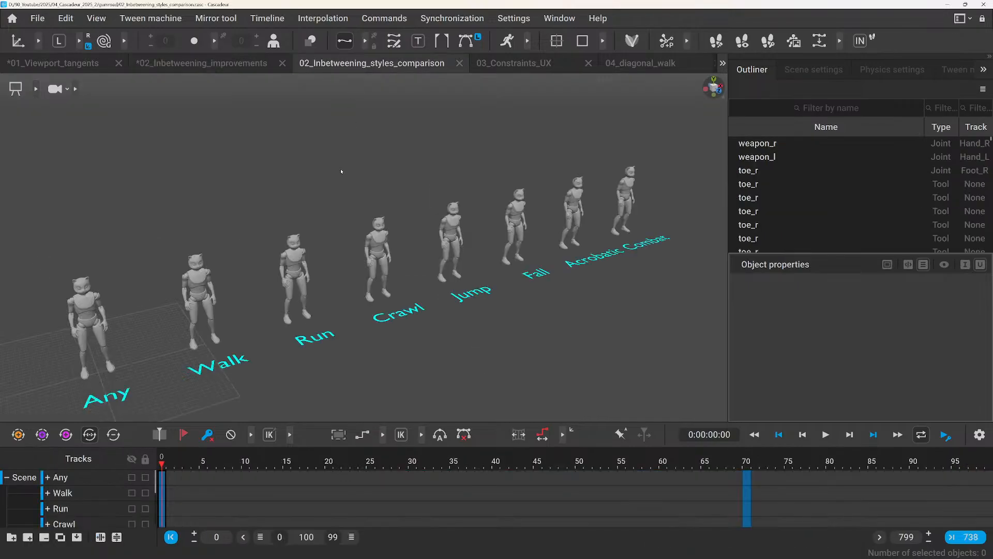
pyautogui.moveTo(358, 204); pyautogui.dragTo(335, 217, button='middle')
pyautogui.scroll(-2, 331, 300)
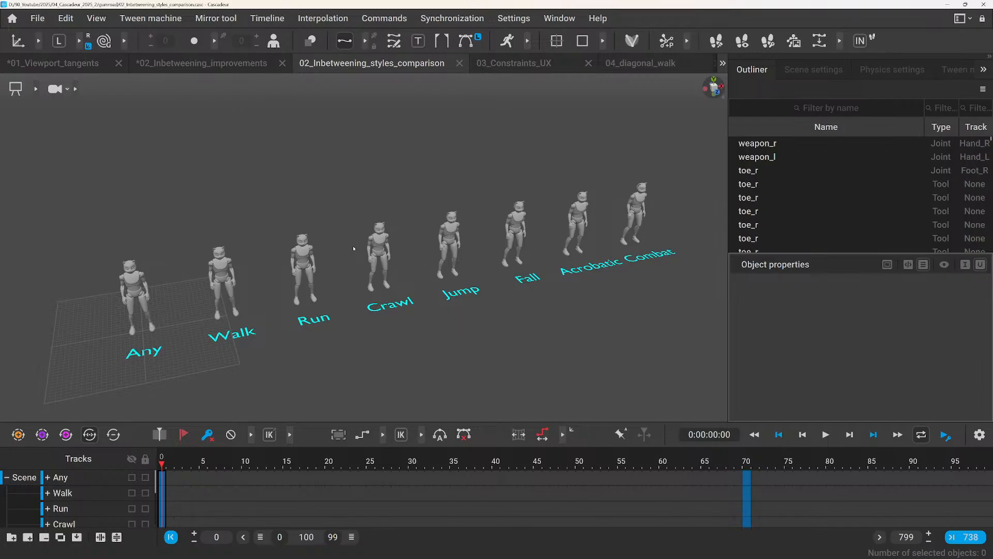
pyautogui.click(817, 71)
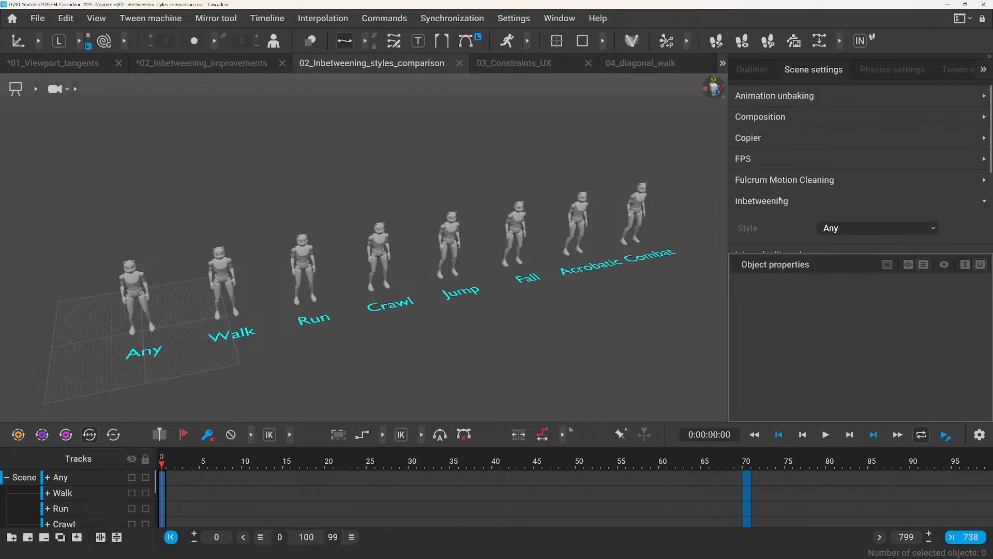
pyautogui.scroll(-1, 780, 200)
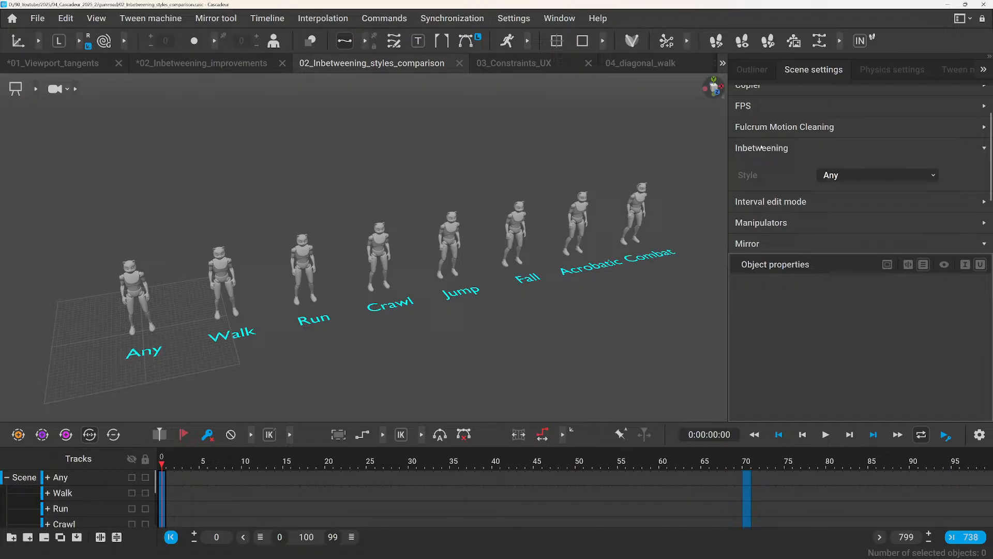
pyautogui.click(834, 177)
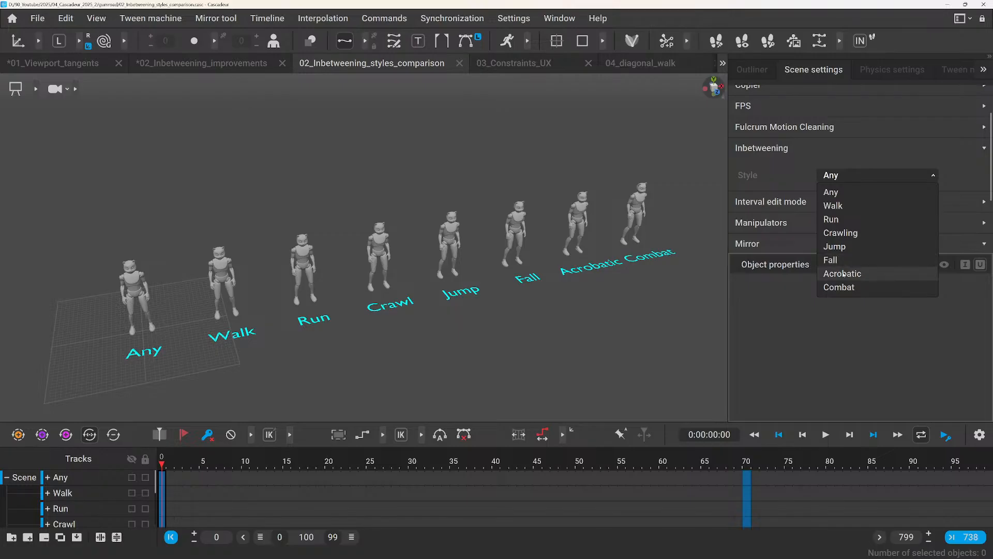
pyautogui.click(693, 260)
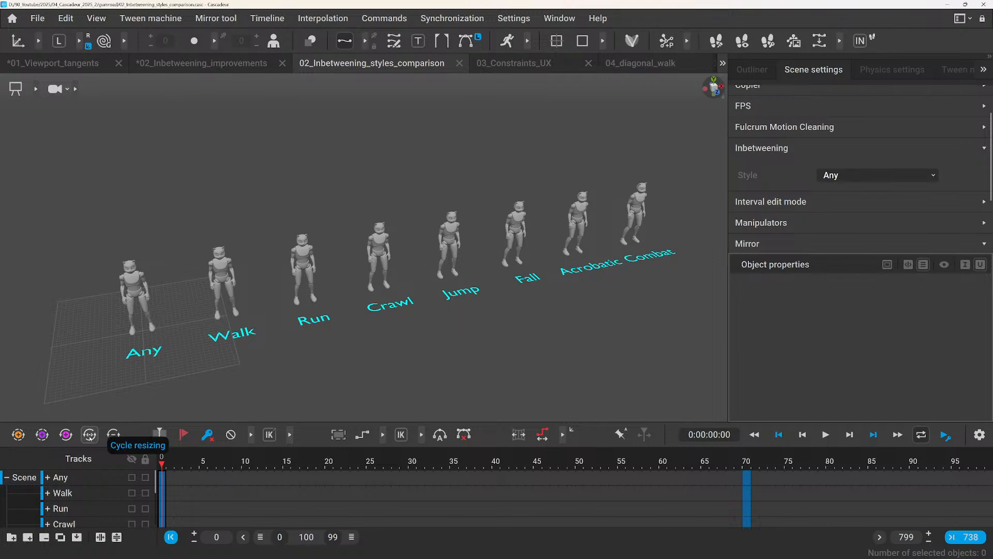
# Expand the timeline to show every track, and compare the characters' positions at frames 0 and 70.
pyautogui.click(117, 537)
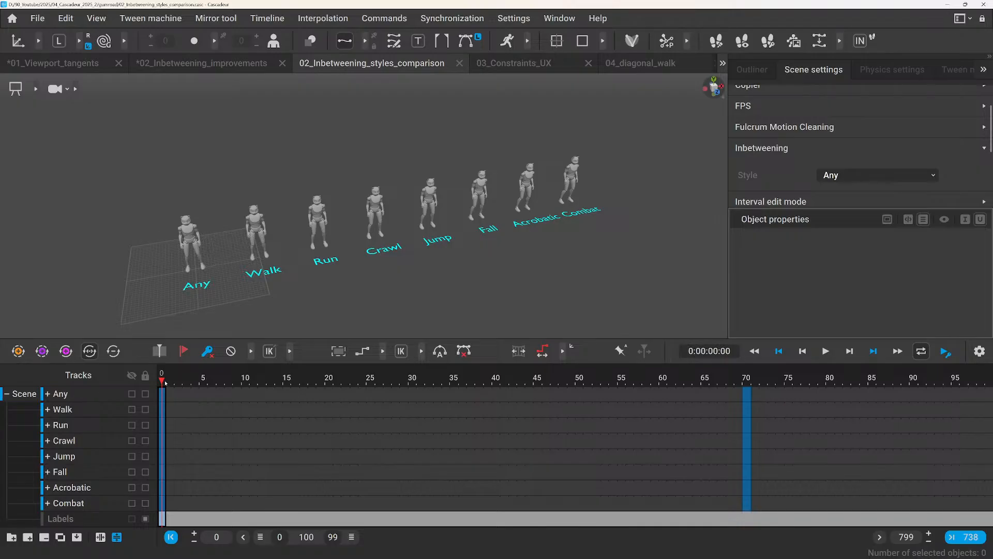
pyautogui.moveTo(165, 382)
pyautogui.mouseDown()
pyautogui.moveTo(252, 381)
pyautogui.moveTo(157, 381)
pyautogui.mouseUp()
pyautogui.scroll(-3, 257, 253)
pyautogui.keyDown('alt'); pyautogui.moveTo(247, 262); pyautogui.dragTo(274, 268); pyautogui.keyUp('alt')
pyautogui.keyDown('alt'); pyautogui.moveTo(274, 268); pyautogui.dragTo(344, 284, button='right'); pyautogui.keyUp('alt')
pyautogui.keyDown('alt'); pyautogui.moveTo(344, 284); pyautogui.dragTo(343, 246, button='middle'); pyautogui.keyUp('alt')
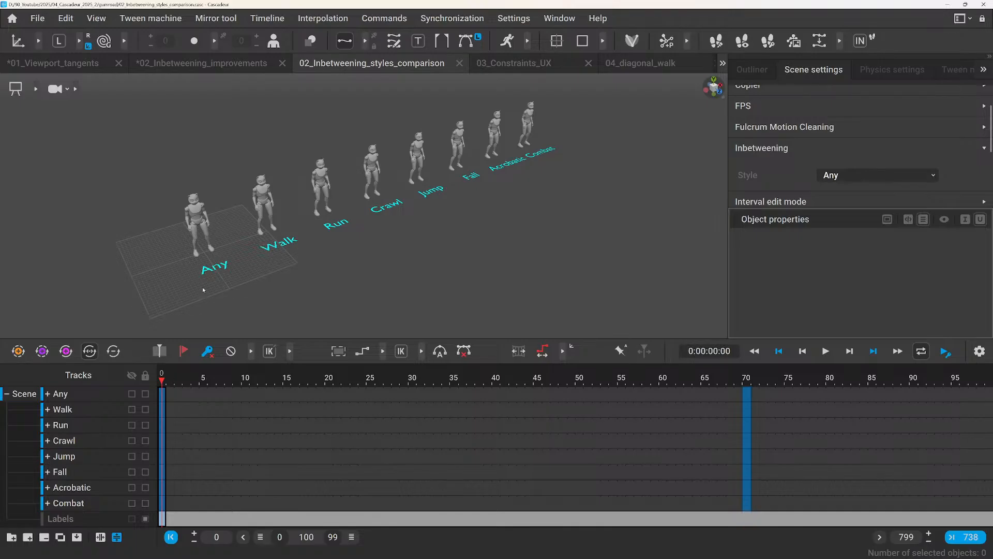
pyautogui.keyDown('alt'); pyautogui.moveTo(203, 289); pyautogui.dragTo(240, 324, button='right'); pyautogui.keyUp('alt')
pyautogui.click(747, 383)
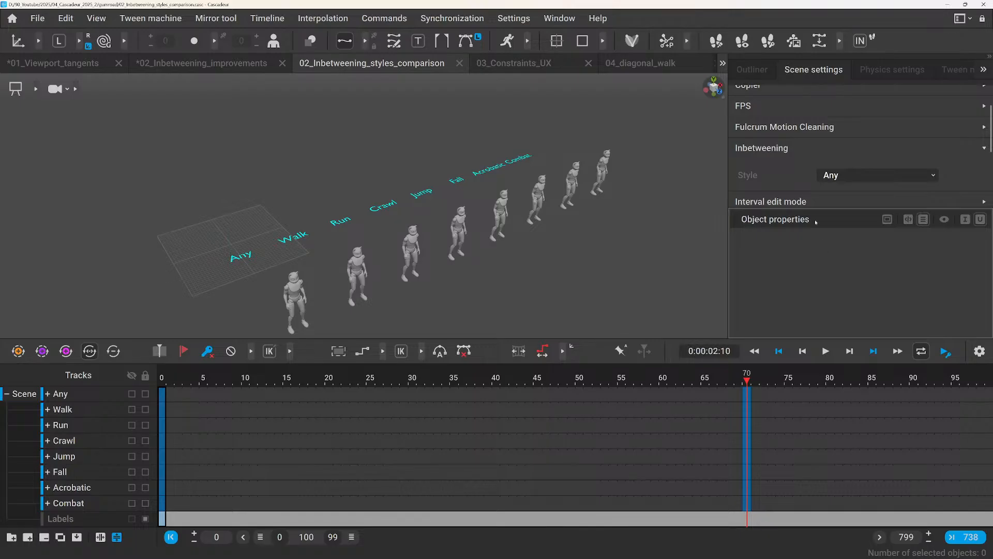
# Filter the outliner's list view by the type "cen" and enlarge the outliner to show all centers of mass.
pyautogui.click(752, 69)
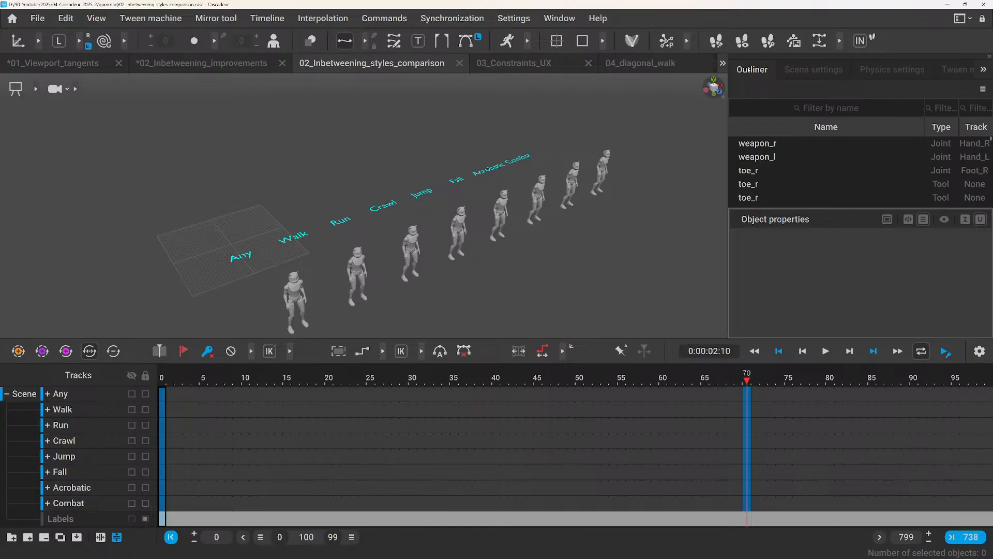
pyautogui.click(982, 89)
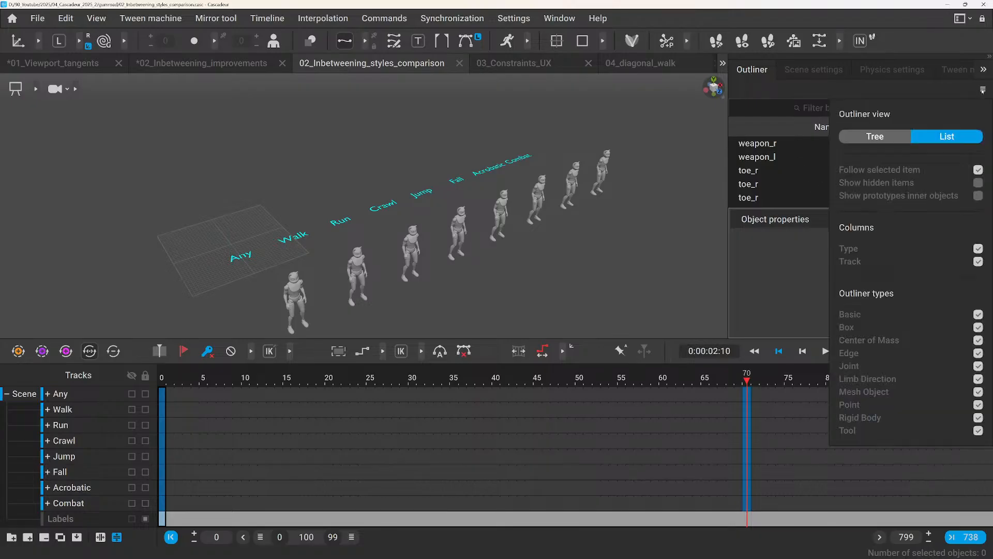
pyautogui.click(881, 137)
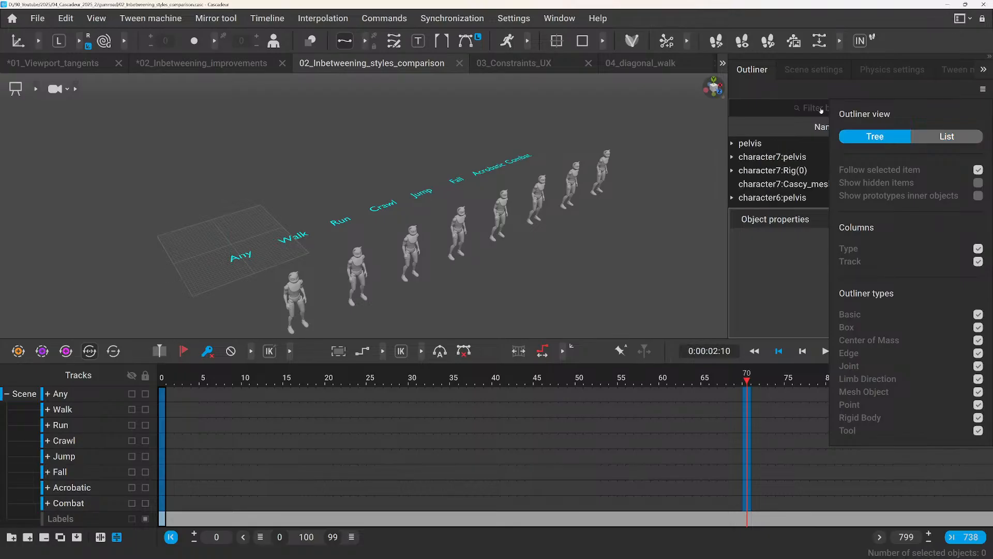
pyautogui.click(947, 136)
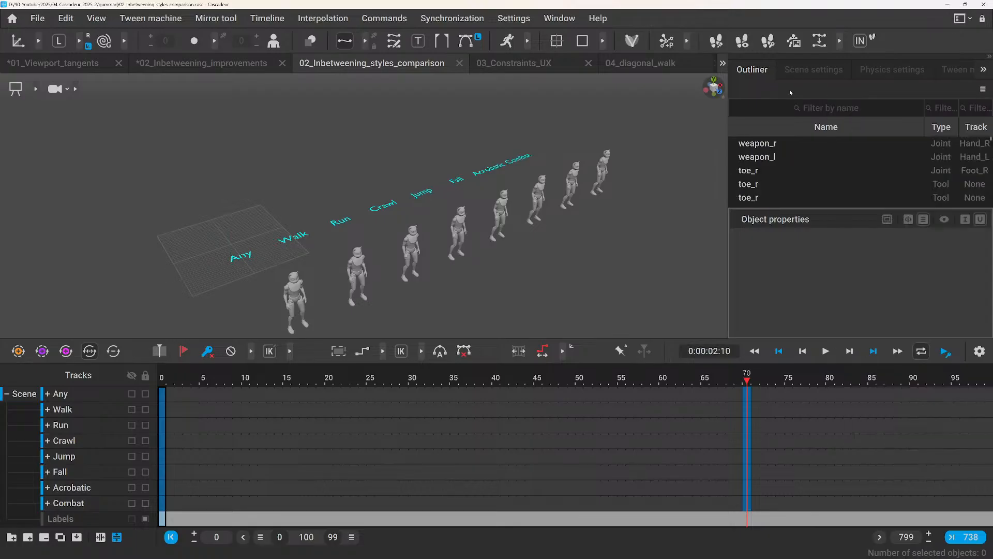
pyautogui.click(938, 107)
pyautogui.write('cen')
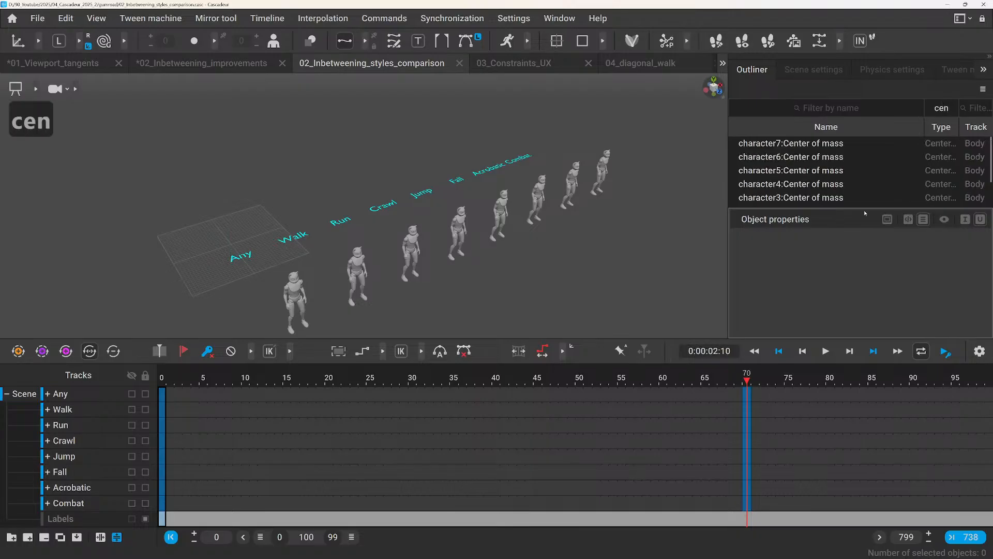
pyautogui.moveTo(862, 208); pyautogui.dragTo(857, 277)
# Select the Any character's Center of mass and generate its inbetweening between frames 0 and 70 with the Any style.
pyautogui.click(786, 239)
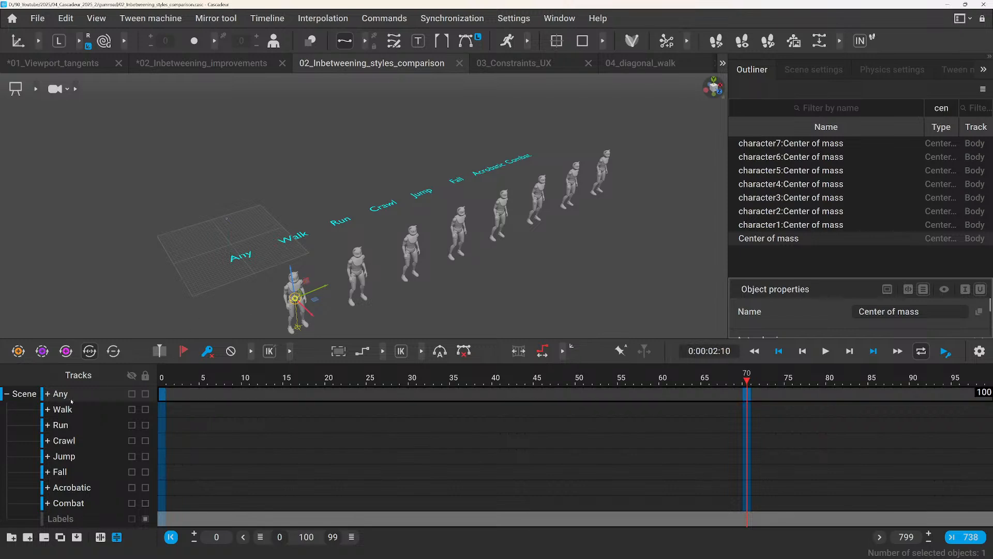
pyautogui.click(808, 71)
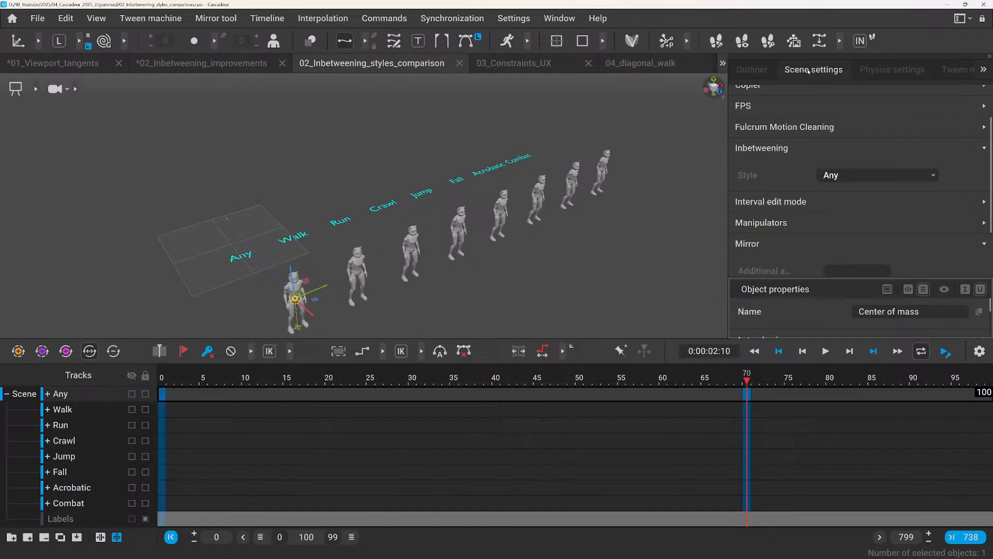
pyautogui.click(752, 69)
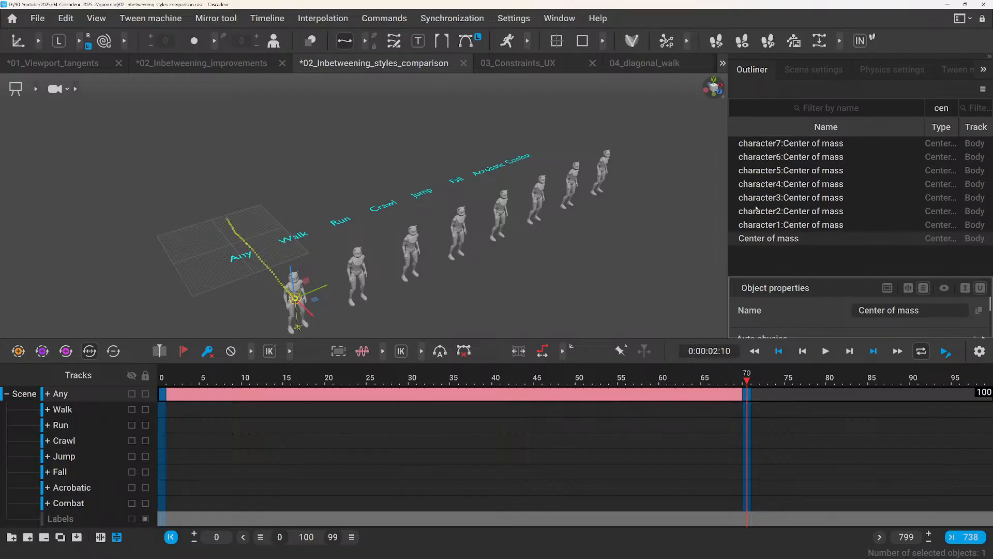
# Select the Walk character's Center of mass and generate its inbetweening between frames 0 and 70 with the Walk style.
pyautogui.click(771, 225)
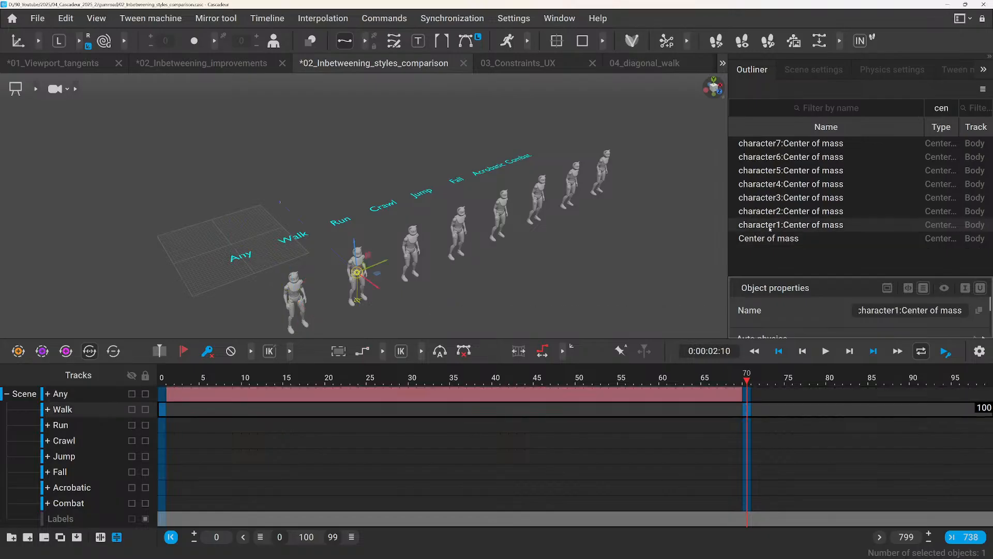
pyautogui.click(820, 72)
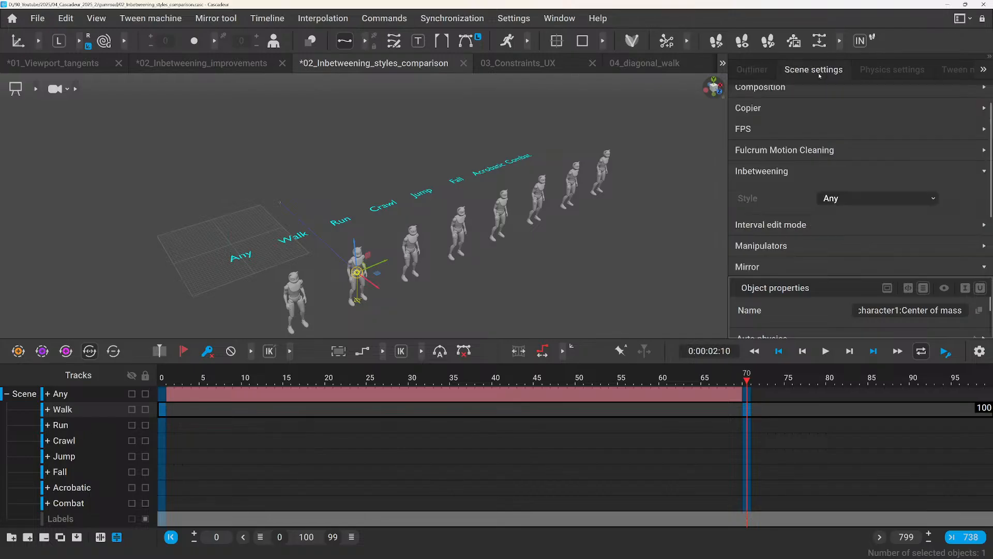
pyautogui.click(831, 199)
pyautogui.click(827, 223)
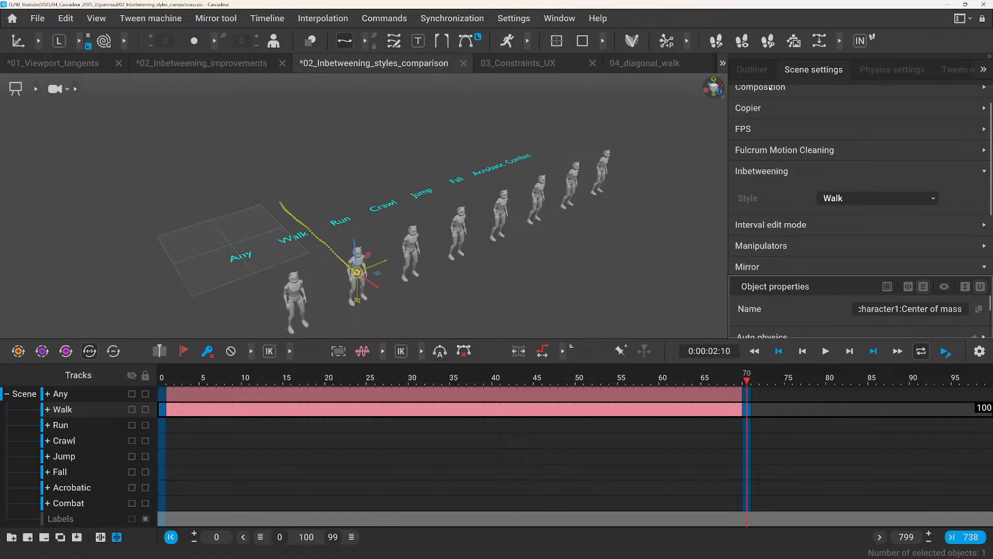
# Select the Run character's Center of mass and generate its inbetweening between frames 0 and 70, setting the style to Run.
pyautogui.click(752, 70)
pyautogui.click(786, 211)
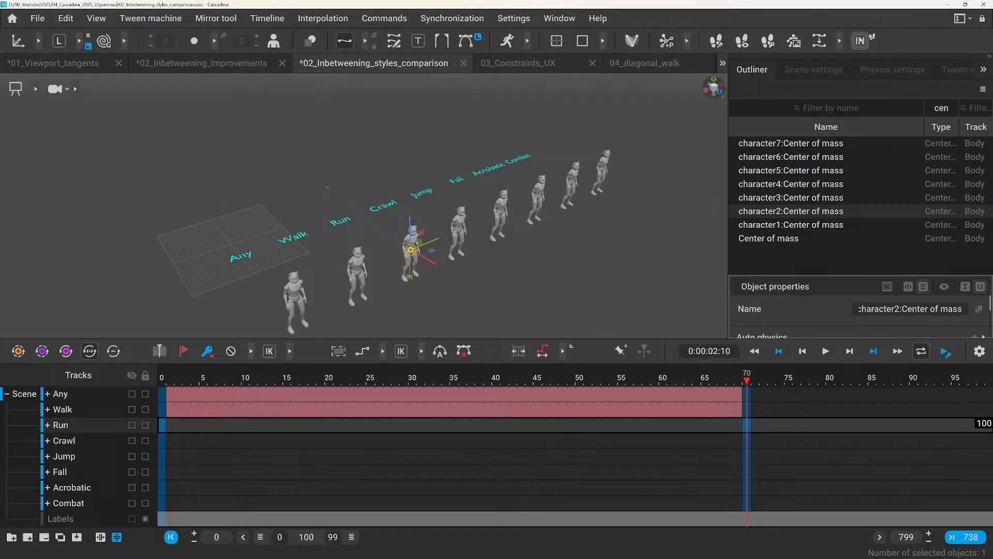
pyautogui.click(856, 44)
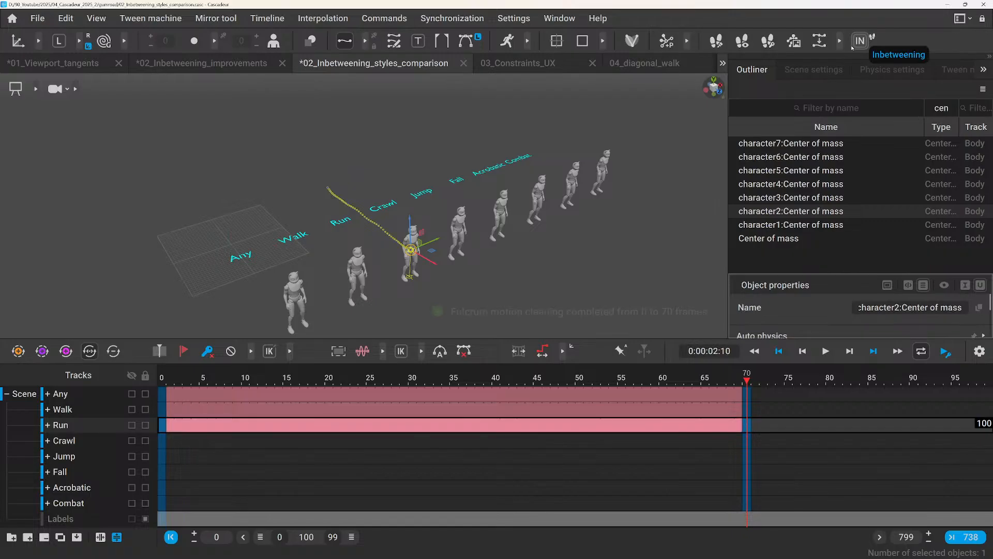
pyautogui.click(821, 67)
pyautogui.click(848, 198)
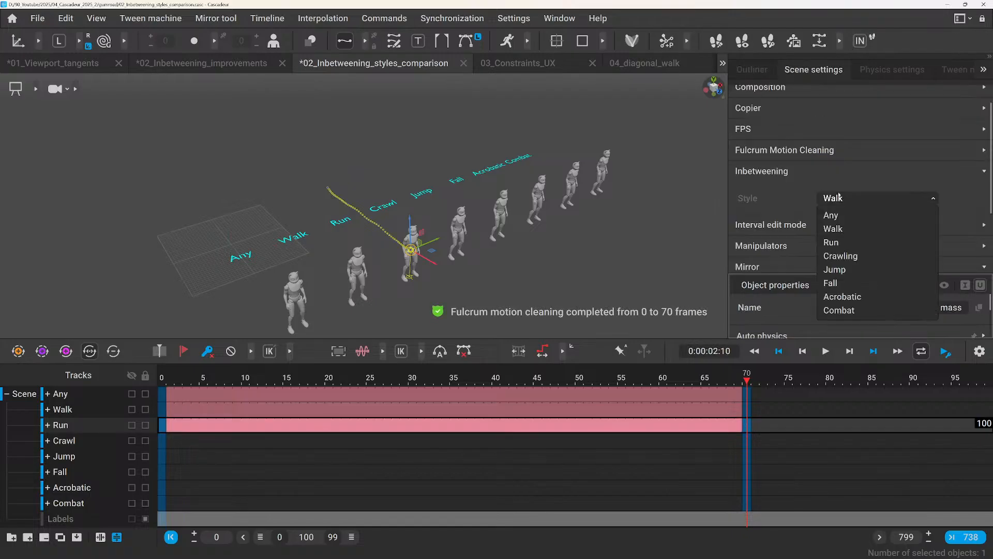
pyautogui.click(837, 242)
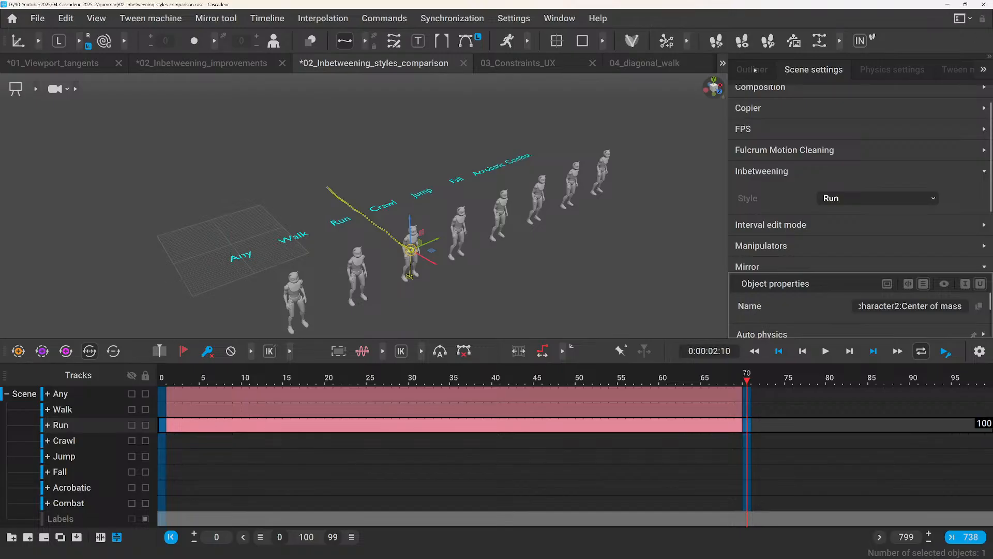
# Dock the outliner with the object properties below the scene settings, keeping the Inbetweening style and the centers of mass in view together.
pyautogui.moveTo(758, 70); pyautogui.dragTo(784, 293)
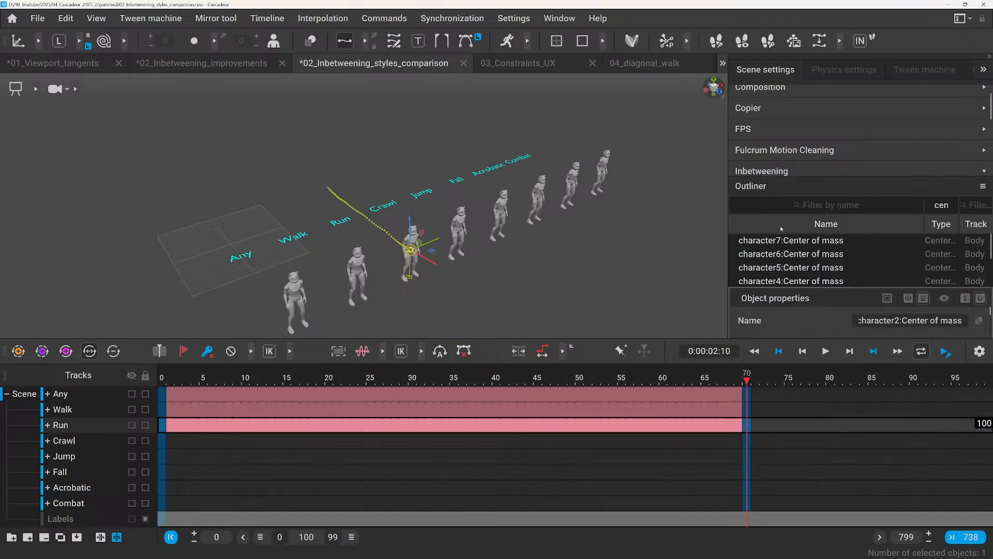
pyautogui.scroll(-2, 776, 266)
pyautogui.moveTo(755, 187); pyautogui.dragTo(817, 318)
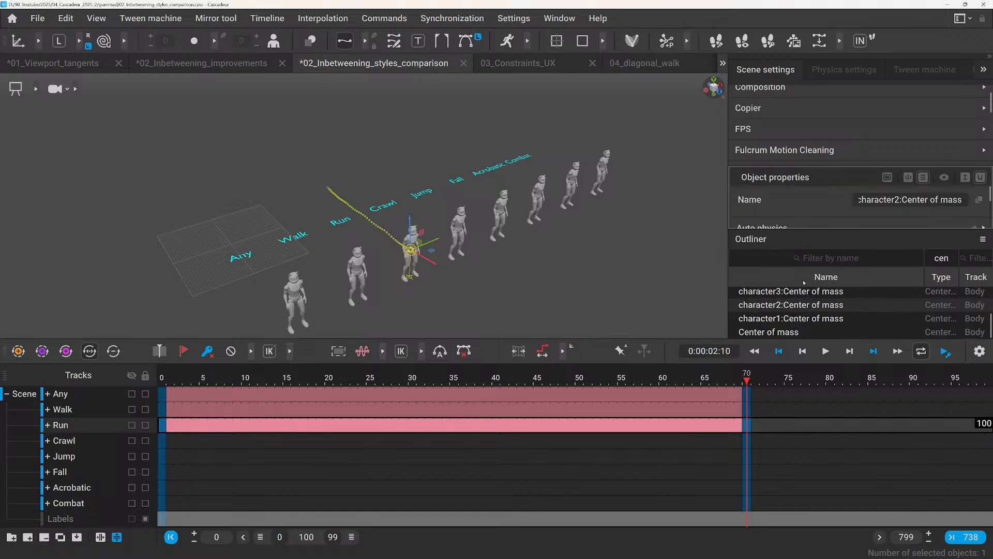
pyautogui.moveTo(778, 165); pyautogui.dragTo(779, 105)
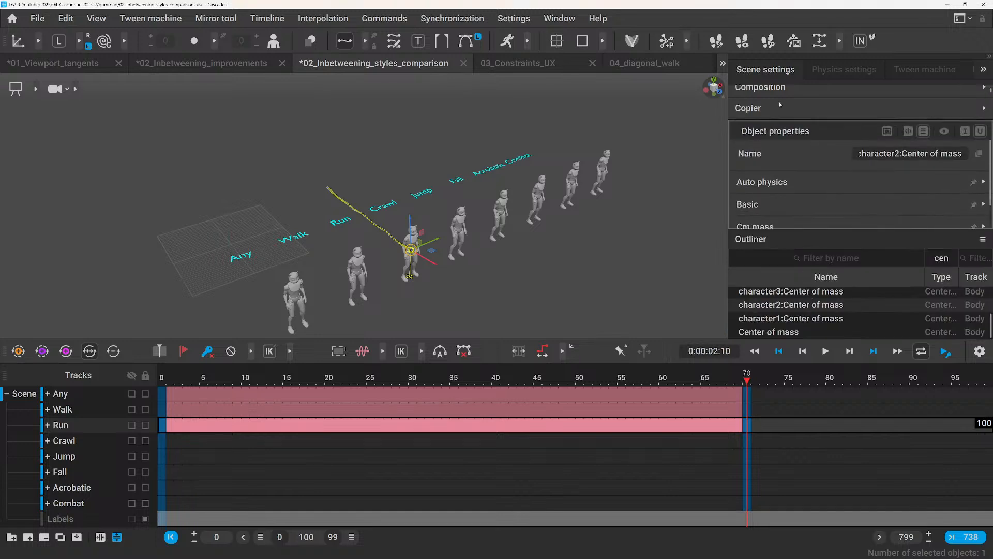
pyautogui.moveTo(765, 247); pyautogui.dragTo(852, 167)
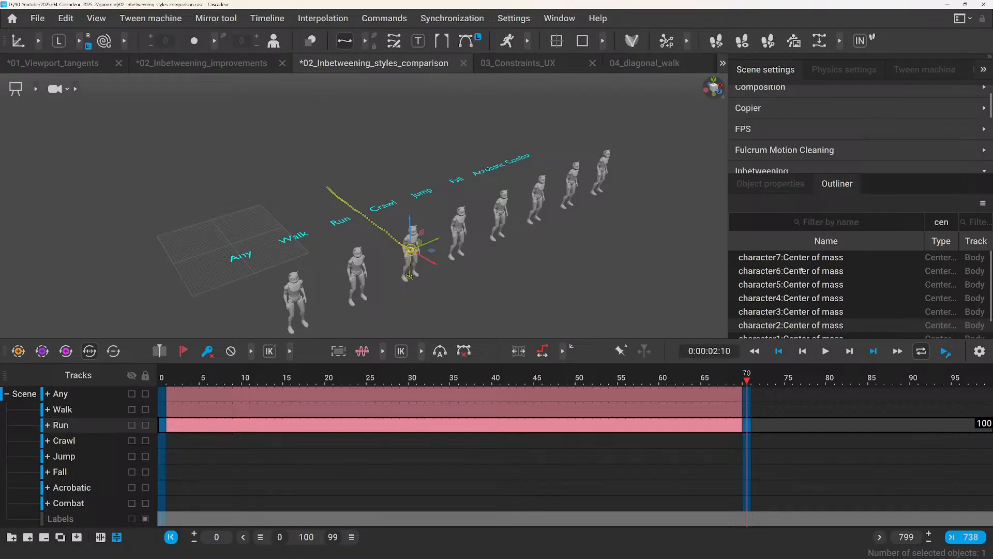
pyautogui.moveTo(792, 173); pyautogui.dragTo(792, 152)
pyautogui.scroll(-1, 782, 119)
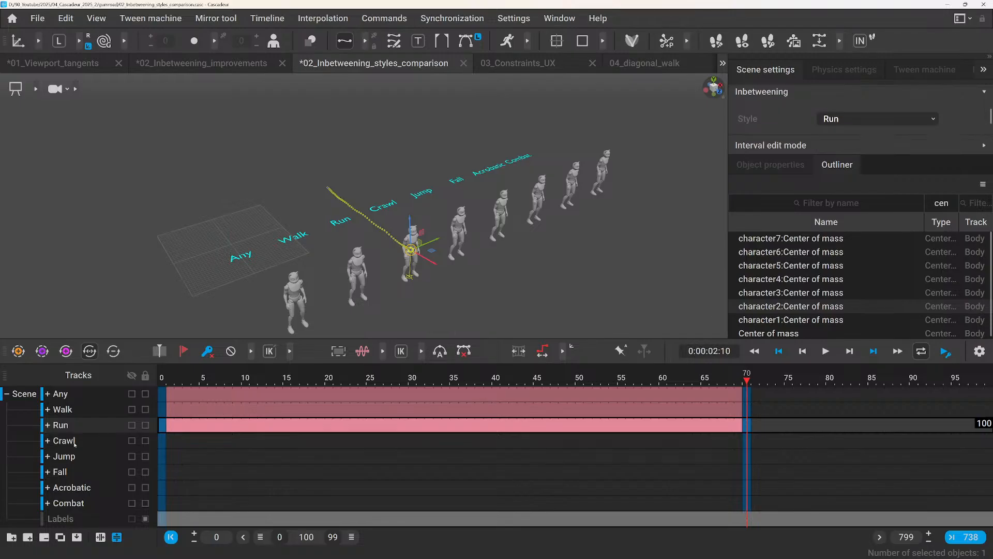
# Select the Crawl character's Center of mass and generate its inbetweening between frames 0 and 70 with the Crawling style.
pyautogui.click(804, 293)
pyautogui.click(827, 119)
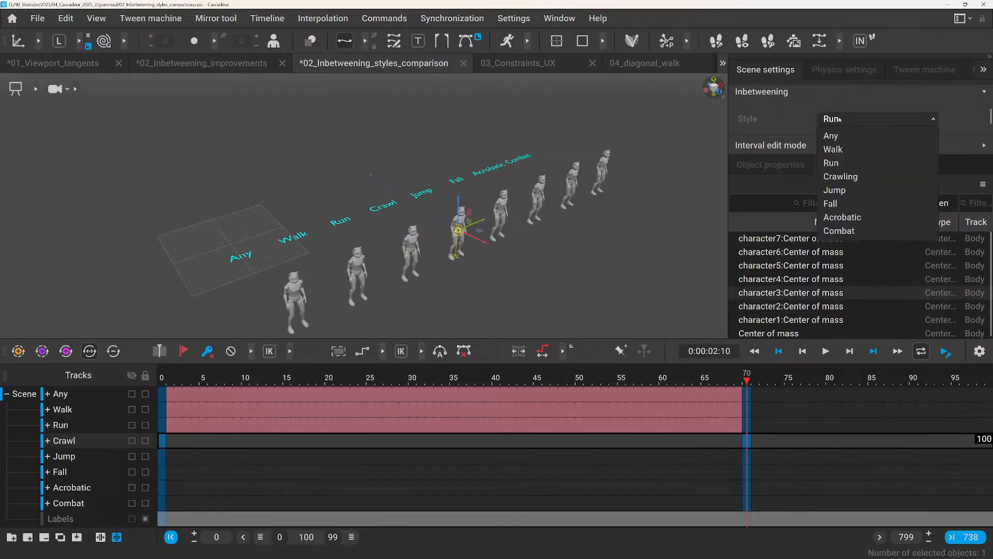
pyautogui.click(843, 176)
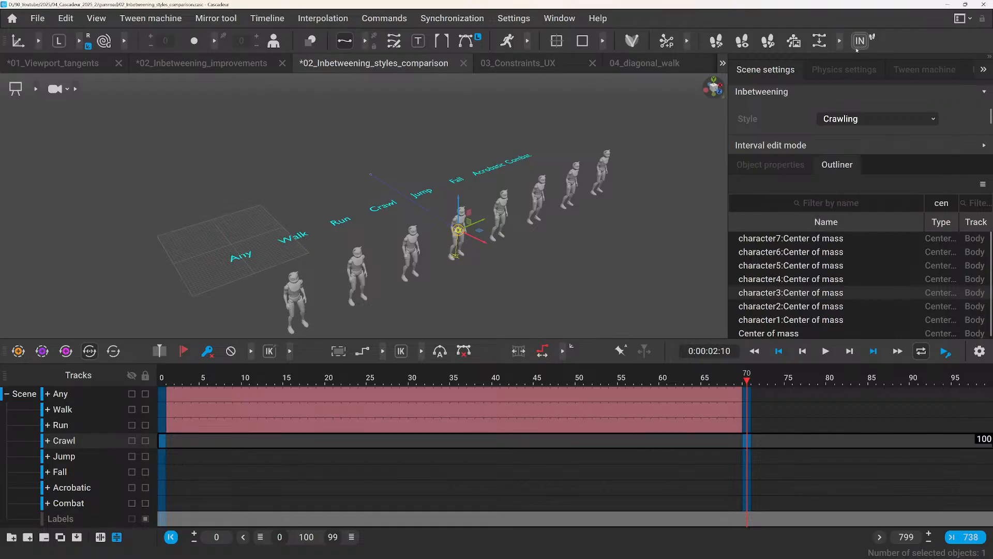
# Generate the inbetweening between frames 0 and 70 for the Jump character and the Fall character, using the Jump style.
pyautogui.click(788, 279)
pyautogui.click(849, 115)
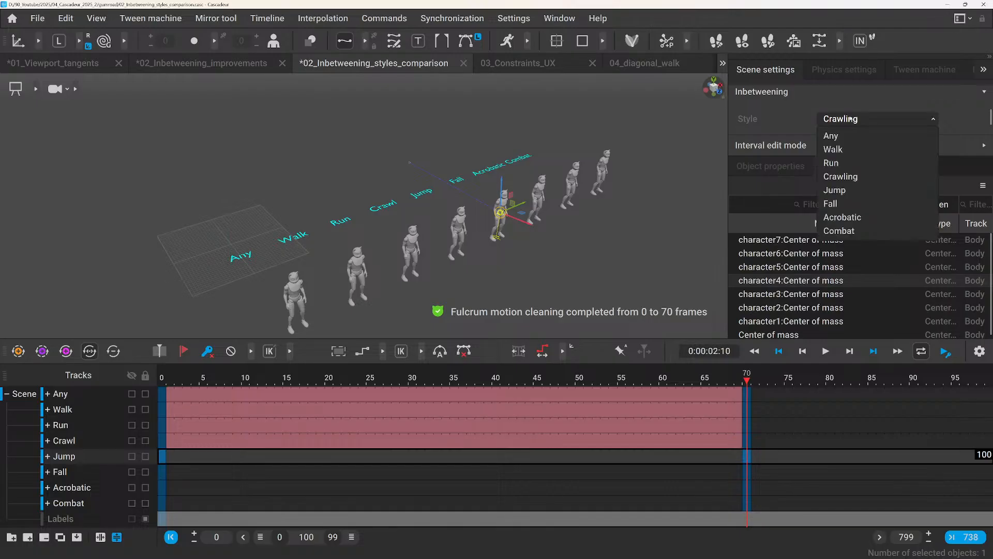
pyautogui.click(849, 191)
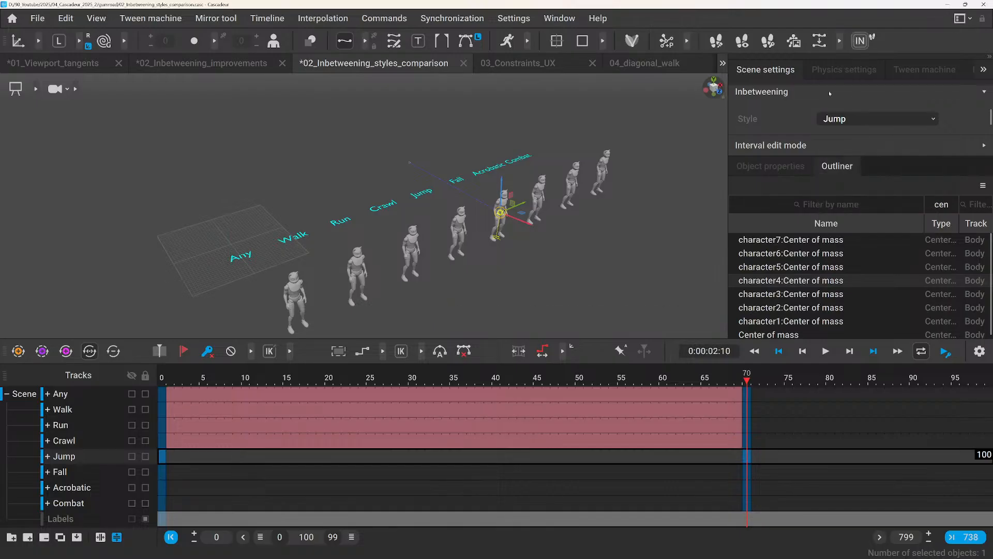
pyautogui.click(790, 268)
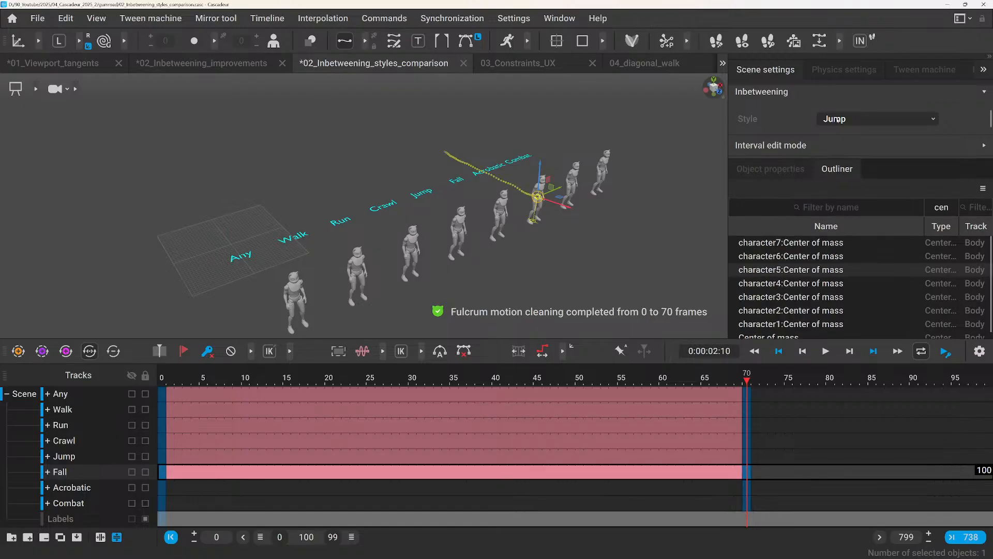
pyautogui.click(836, 119)
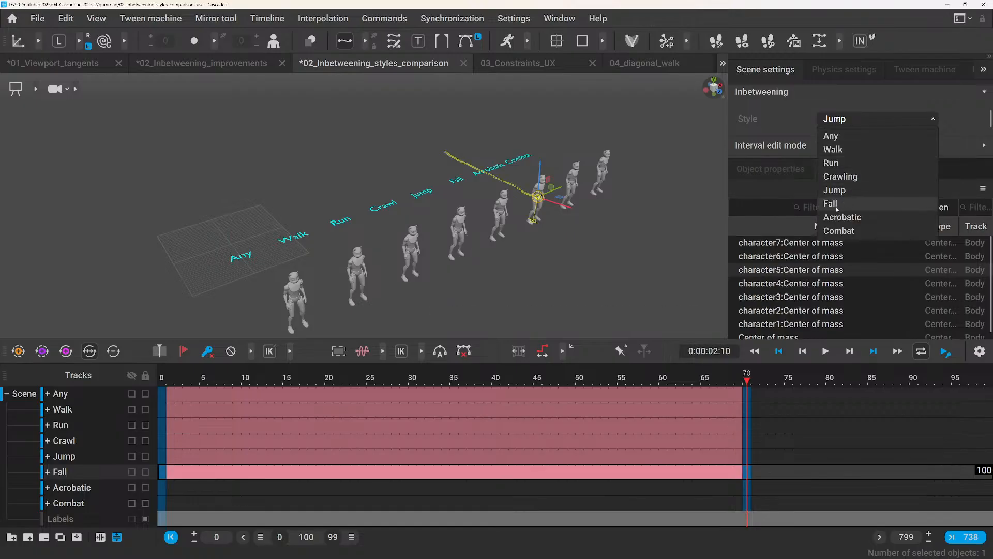
# Generate the inbetweening between frames 0 and 70 for the Acrobatic character with the Acrobatic style and for the Combat character with the Combat style.
pyautogui.click(779, 258)
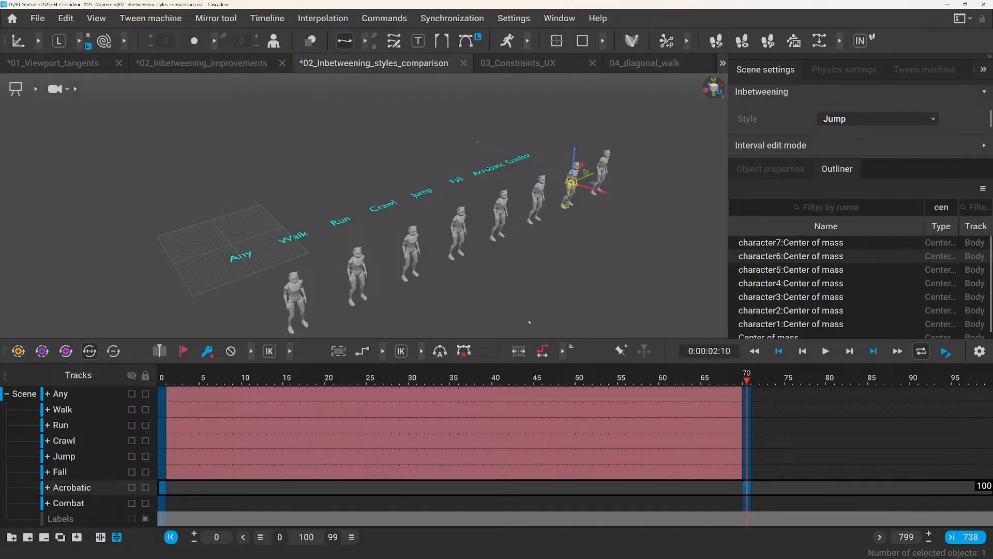
pyautogui.click(852, 121)
pyautogui.click(843, 218)
pyautogui.click(859, 39)
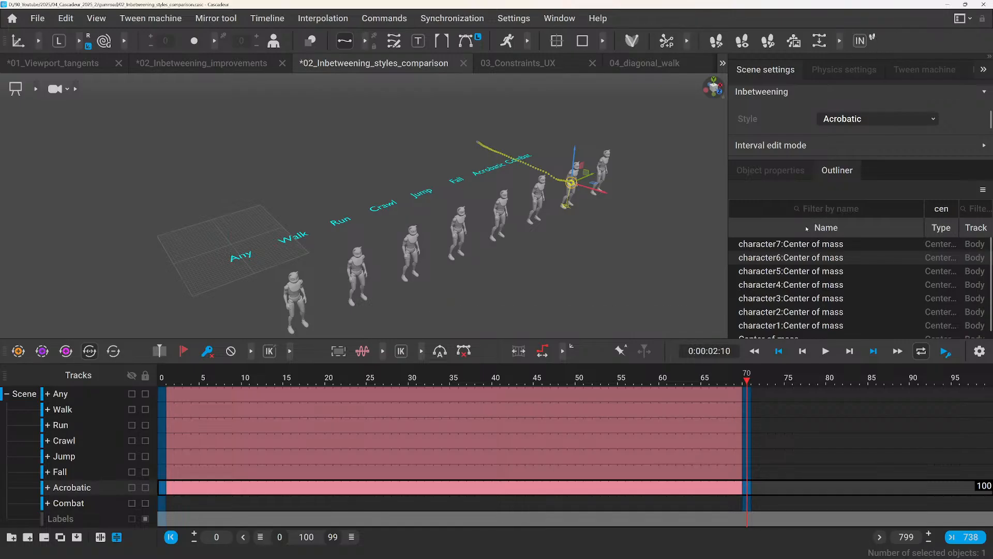
pyautogui.click(843, 122)
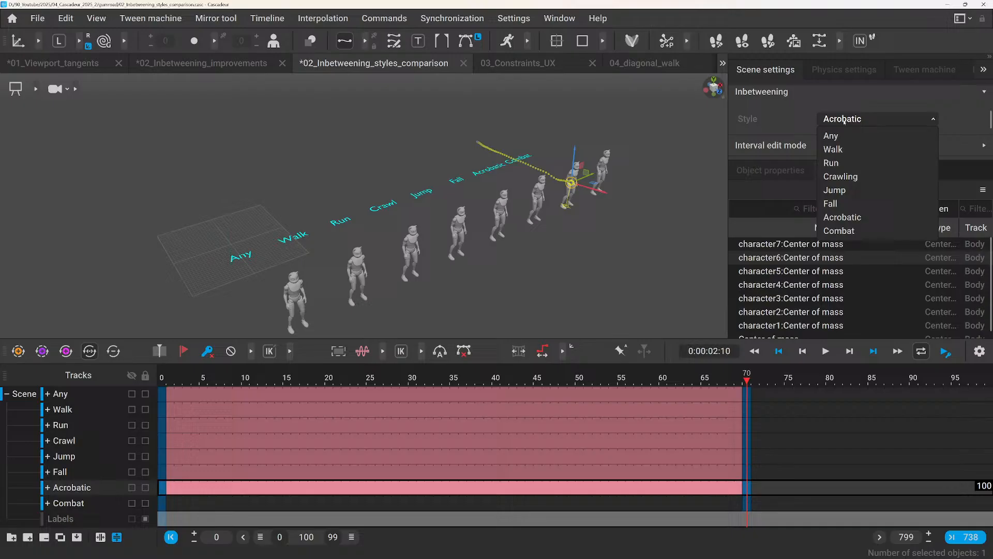
pyautogui.click(840, 231)
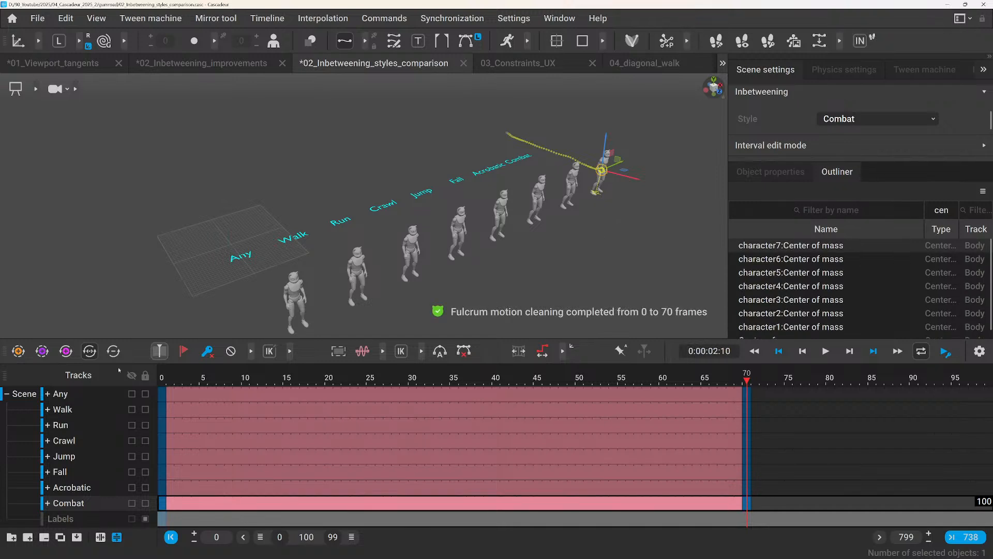
# Deselect everything and play the animation from frame 0 to compare the generated motion of all eight characters.
pyautogui.click(162, 381)
pyautogui.click(151, 209)
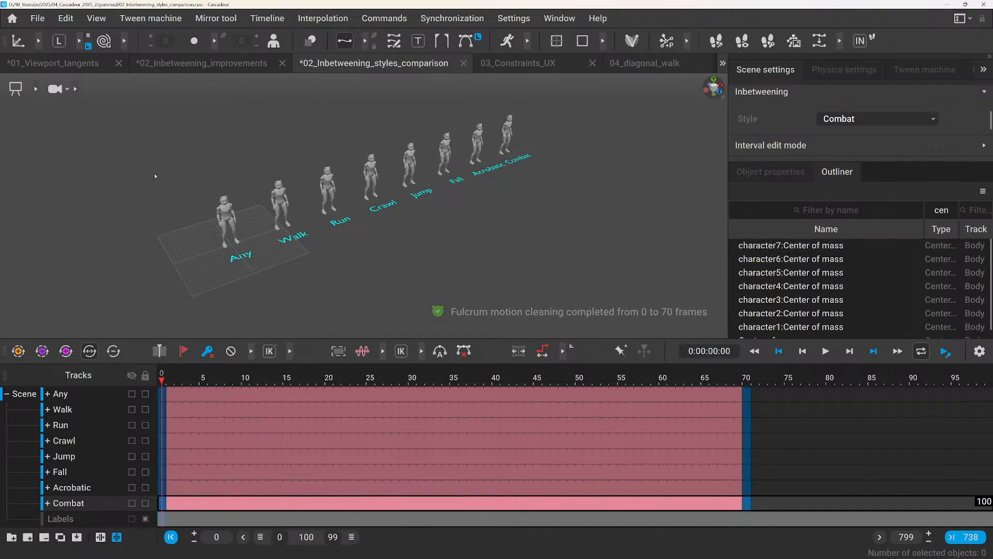
pyautogui.press('space')
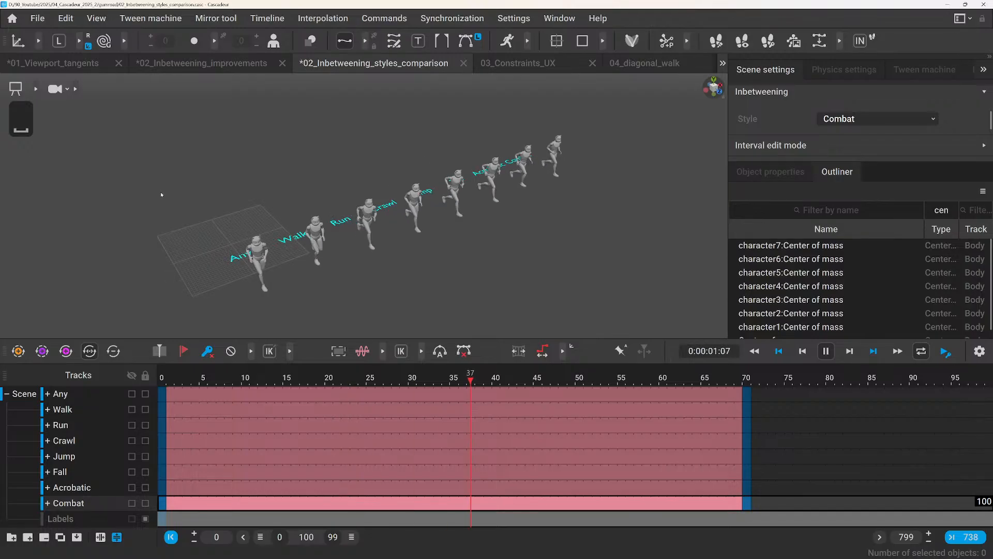
pyautogui.scroll(3, 161, 195)
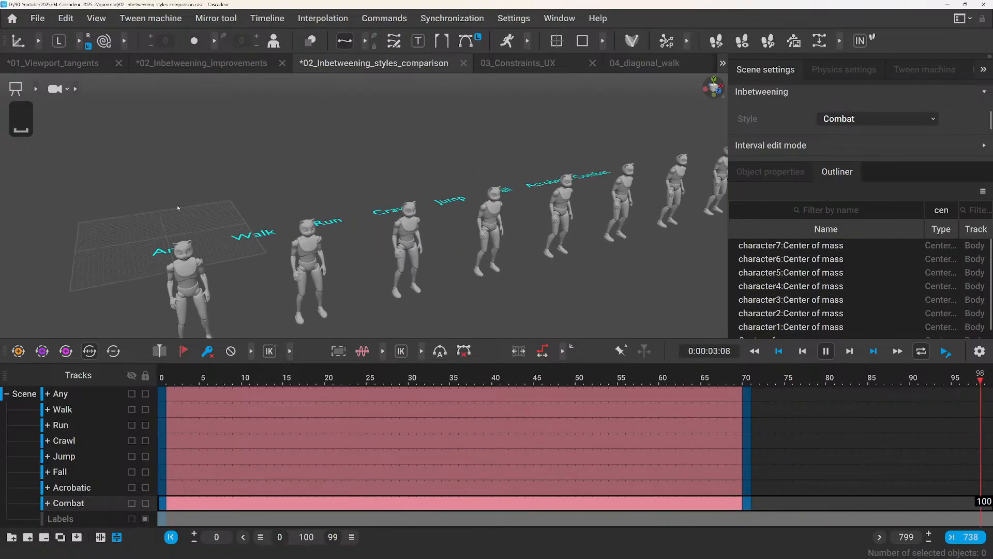
pyautogui.press('space')
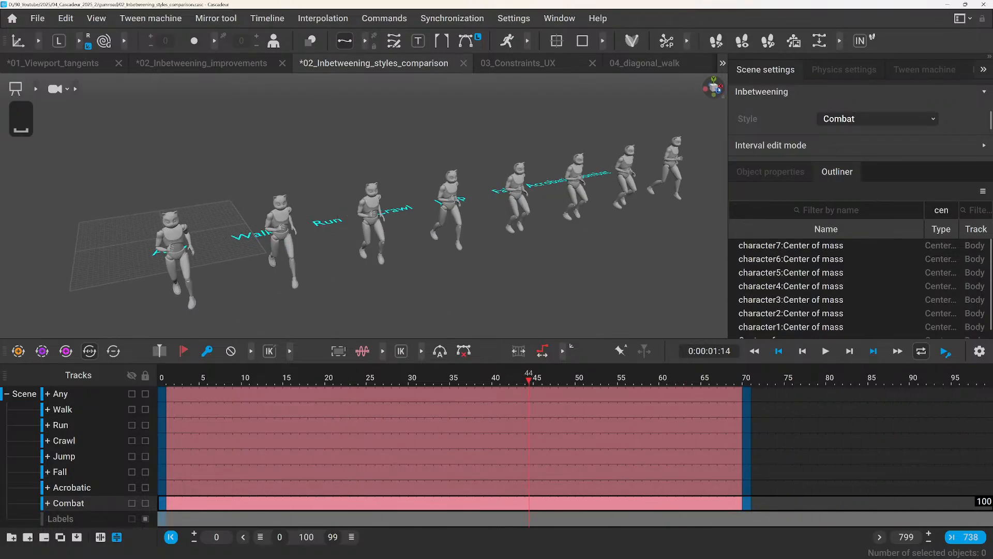
# Switch to a side view, then play and scrub the animation from frame 0 to compare the overlapping characters' poses.
pyautogui.click(707, 92)
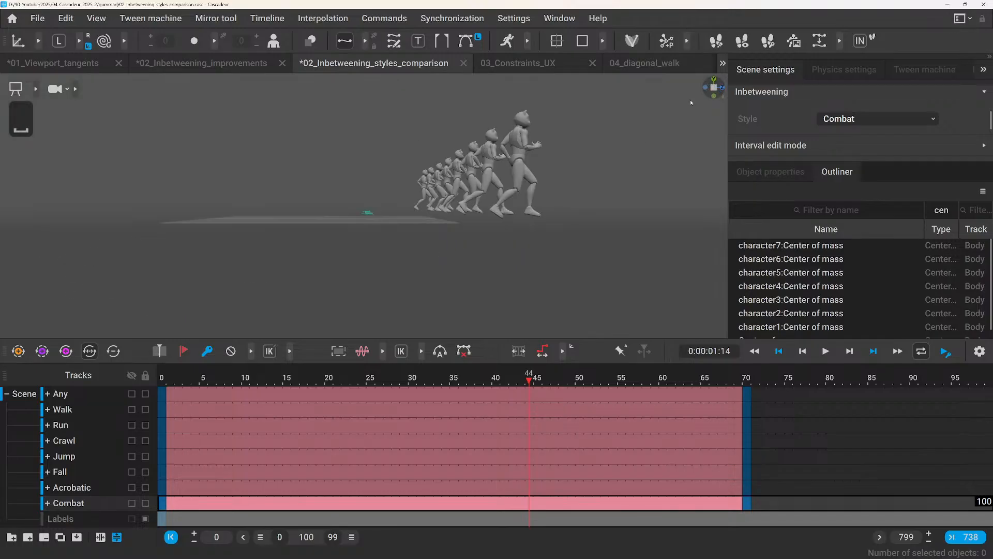
pyautogui.click(714, 89)
pyautogui.scroll(4, 628, 159)
pyautogui.moveTo(632, 157); pyautogui.dragTo(498, 224, button='middle')
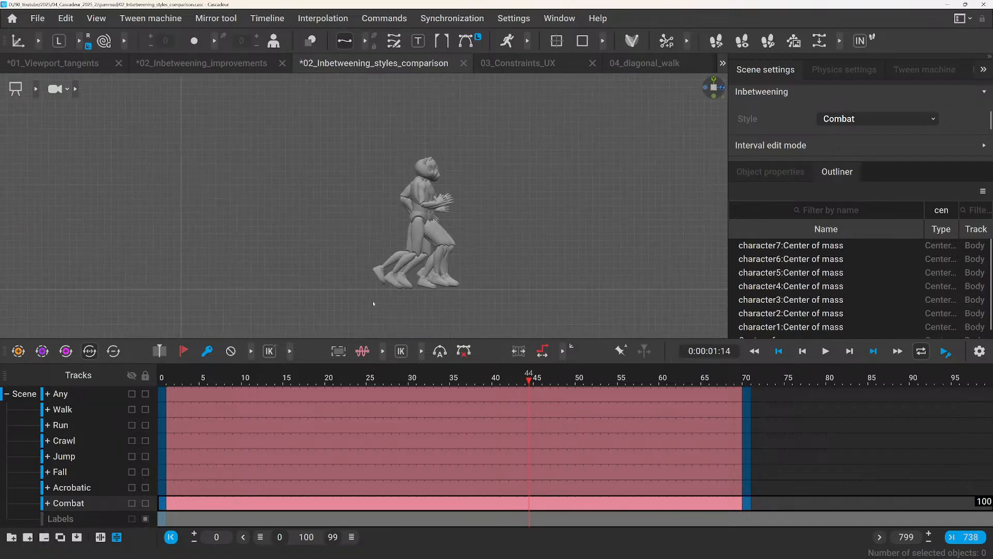
pyautogui.moveTo(158, 378)
pyautogui.mouseDown()
pyautogui.moveTo(320, 408)
pyautogui.moveTo(159, 394)
pyautogui.mouseUp()
pyautogui.press('space')
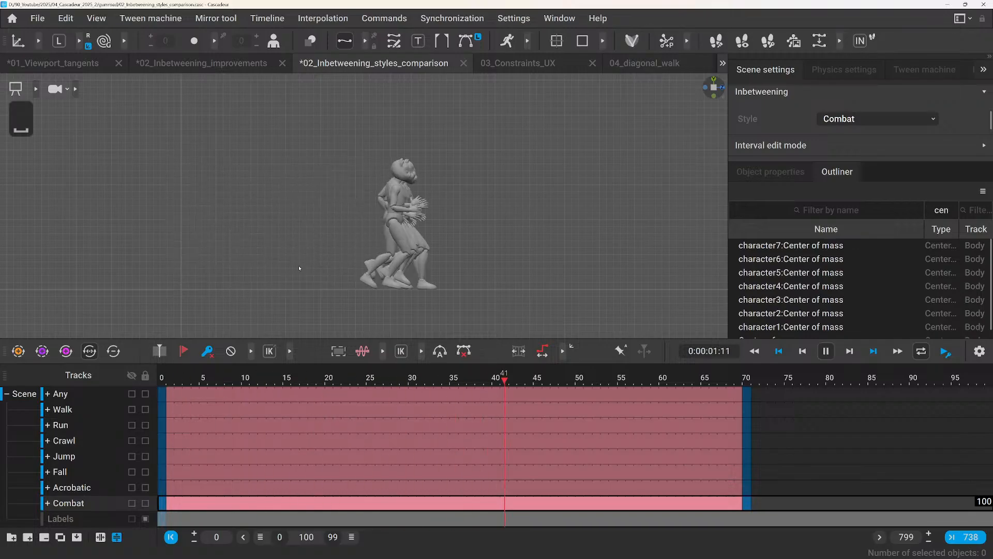
pyautogui.press('space')
pyautogui.moveTo(162, 379); pyautogui.dragTo(305, 407)
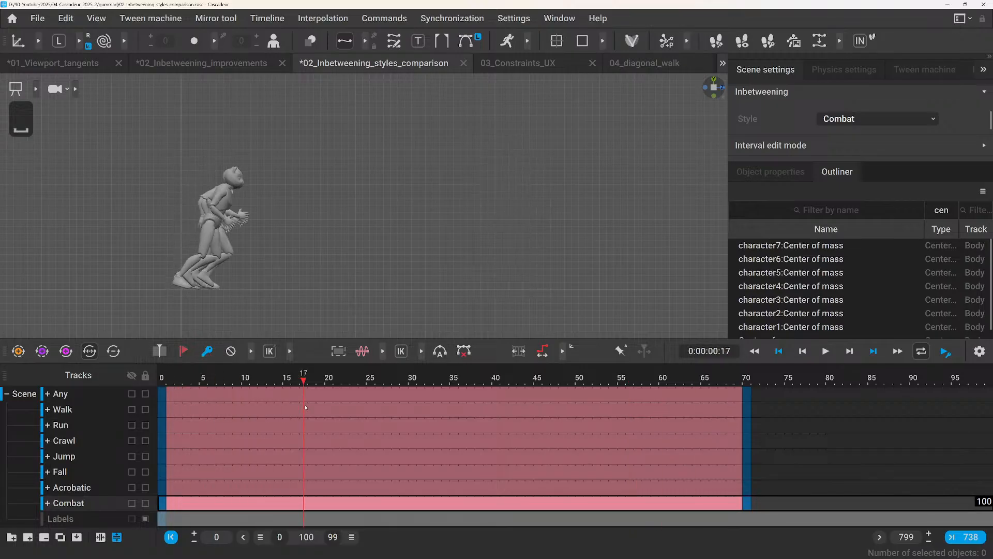
pyautogui.moveTo(150, 301); pyautogui.dragTo(146, 278, button='middle')
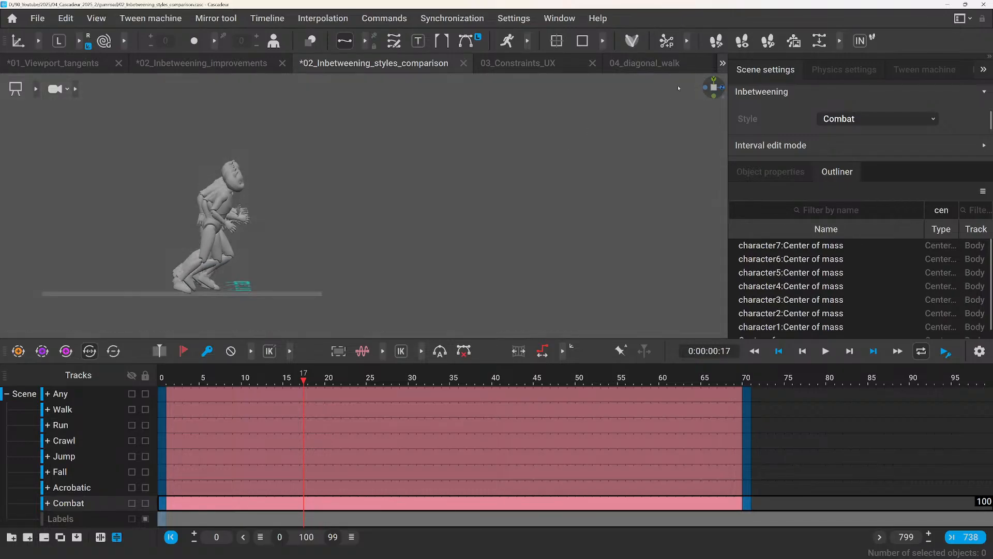
# Return to an angled perspective view of the character row and play the animation again.
pyautogui.click(715, 89)
pyautogui.moveTo(548, 161); pyautogui.dragTo(365, 240, button='middle')
pyautogui.press('space')
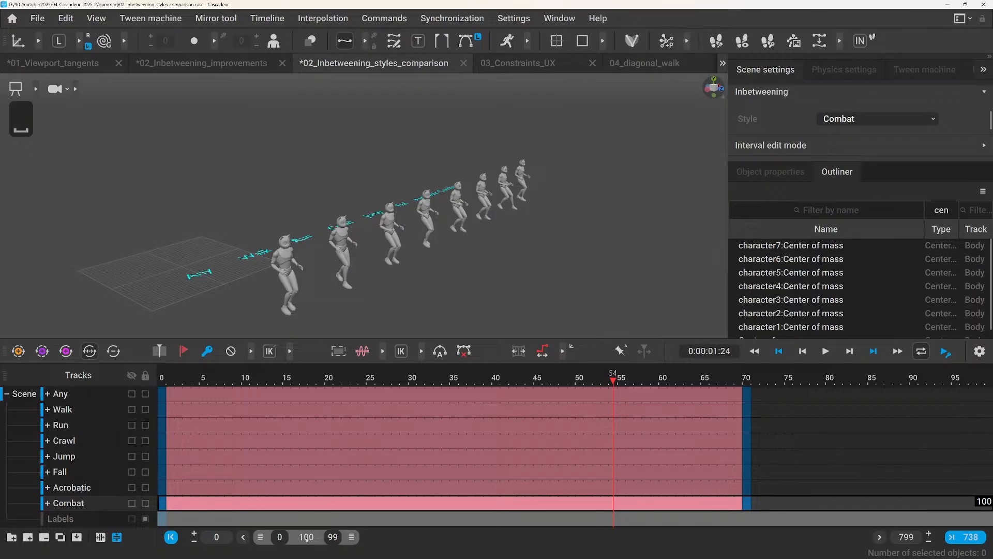
# Shift the visible timeline range to frames 100–199 and go to frame 100 to examine the second example's starting poses.
pyautogui.moveTo(303, 539); pyautogui.dragTo(376, 538)
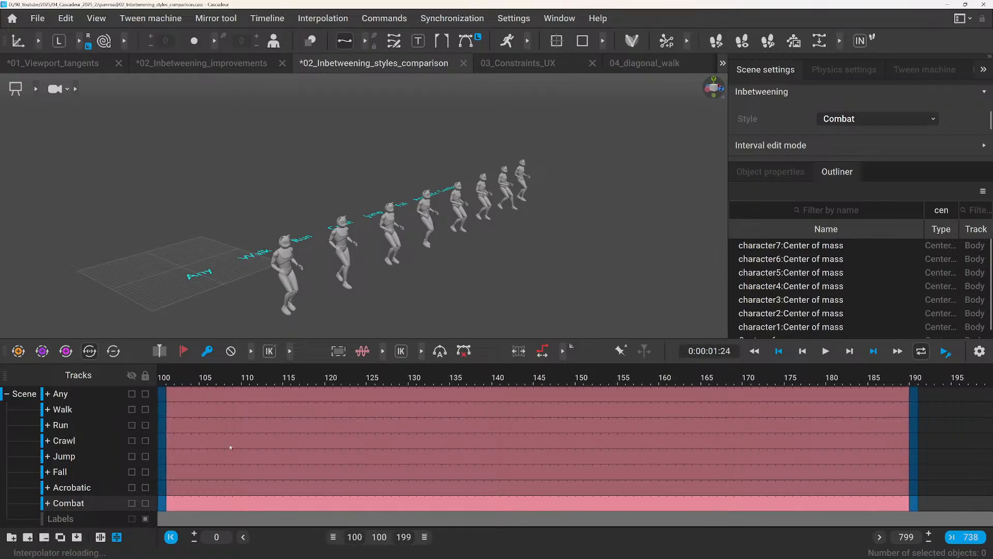
pyautogui.click(164, 380)
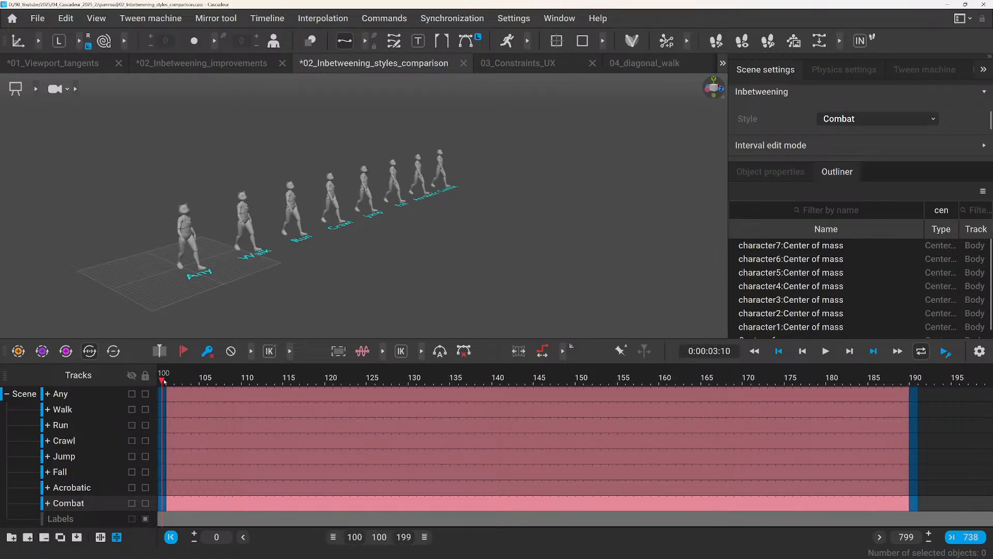
pyautogui.scroll(2, 186, 250)
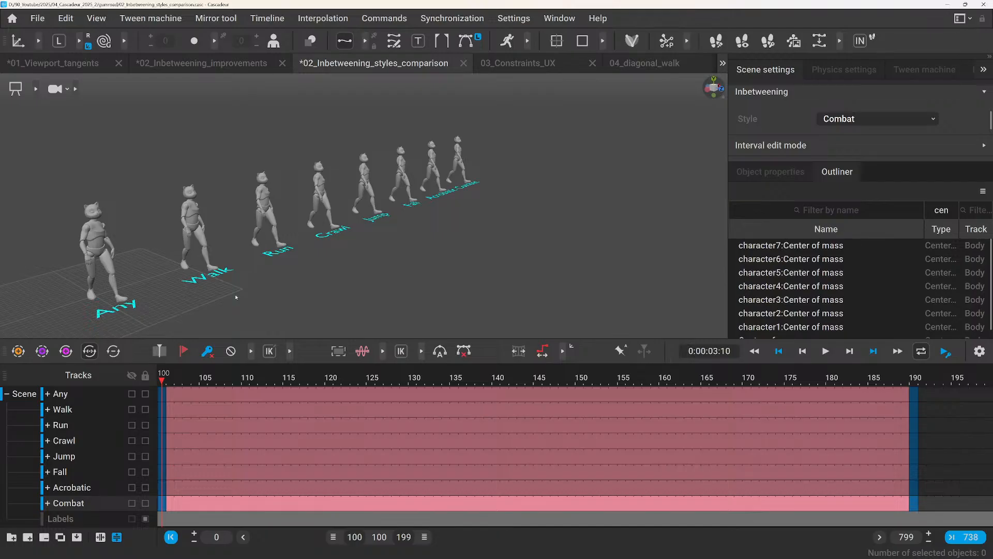
# Alternate between frames 100 and 190 to compare the eight characters' starting and ending poses in the second example.
pyautogui.scroll(2, 167, 207)
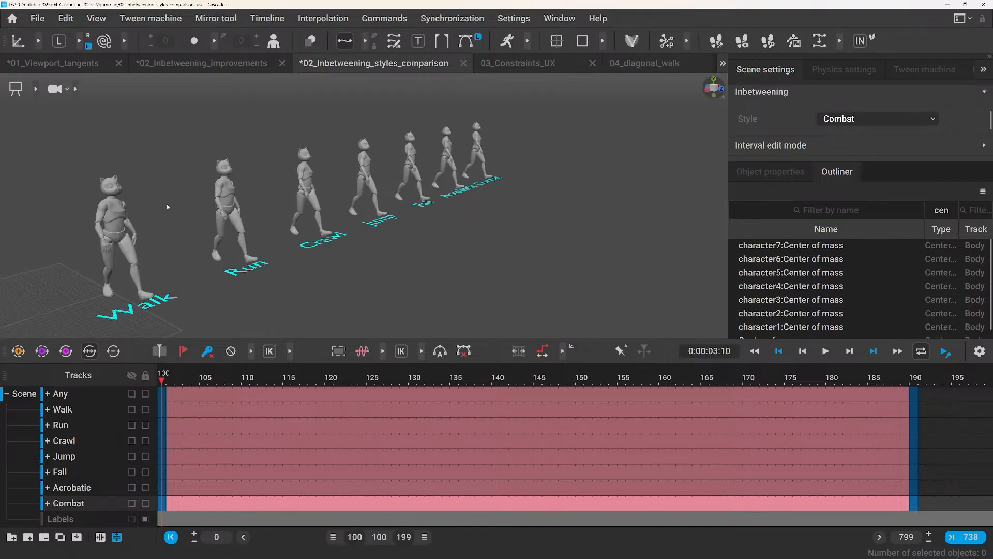
pyautogui.scroll(-4, 274, 265)
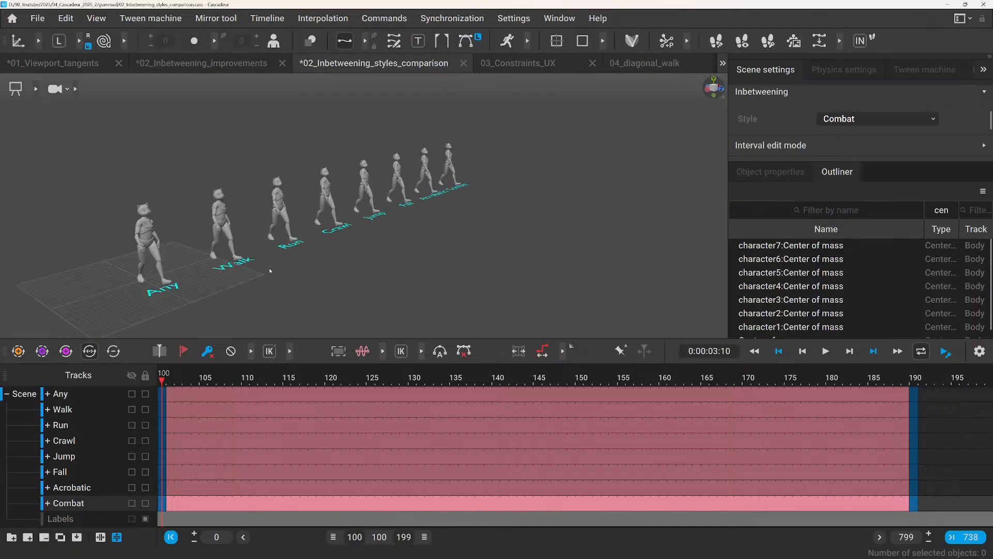
pyautogui.click(914, 378)
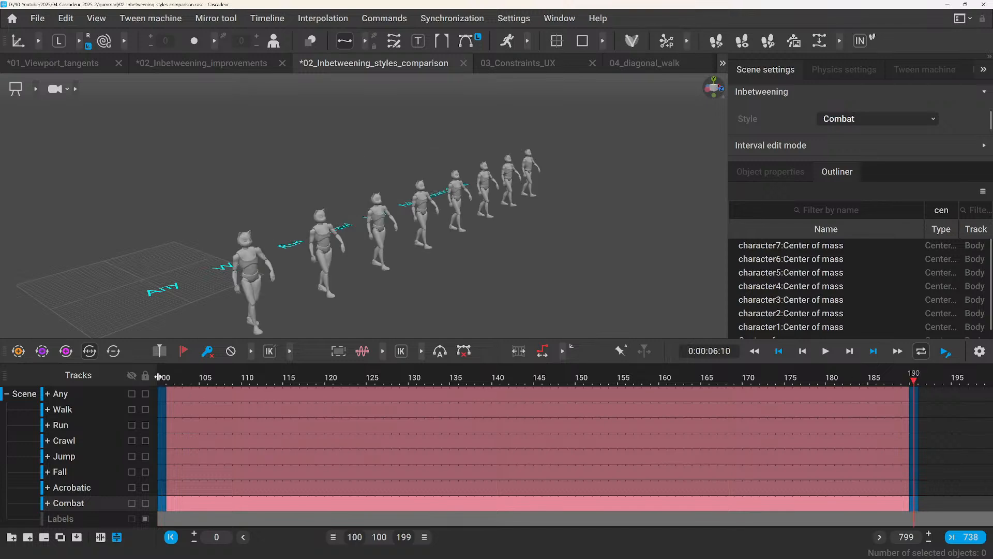
pyautogui.click(162, 379)
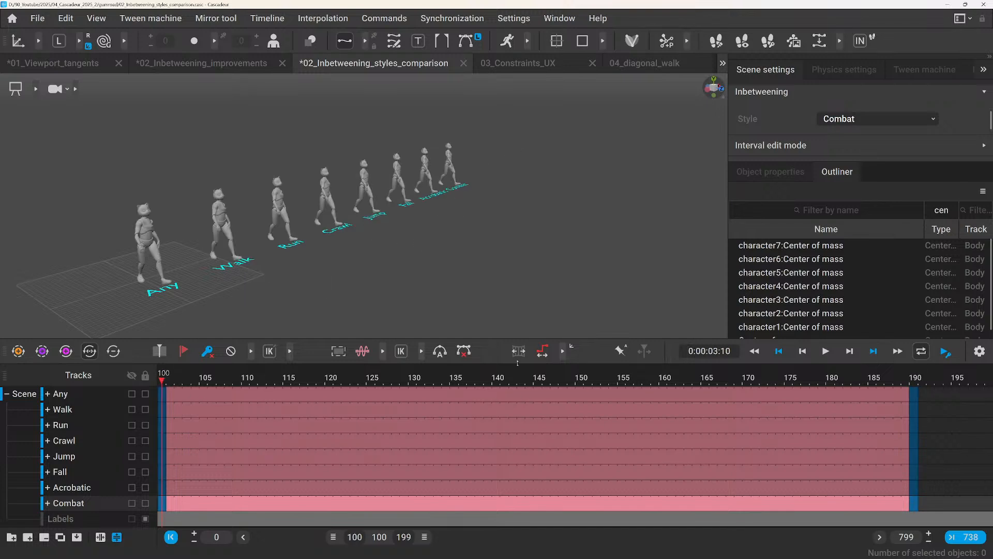
pyautogui.click(911, 380)
pyautogui.scroll(-3, 309, 334)
pyautogui.scroll(3, 310, 328)
pyautogui.keyDown('alt'); pyautogui.moveTo(346, 306); pyautogui.dragTo(316, 305); pyautogui.keyUp('alt')
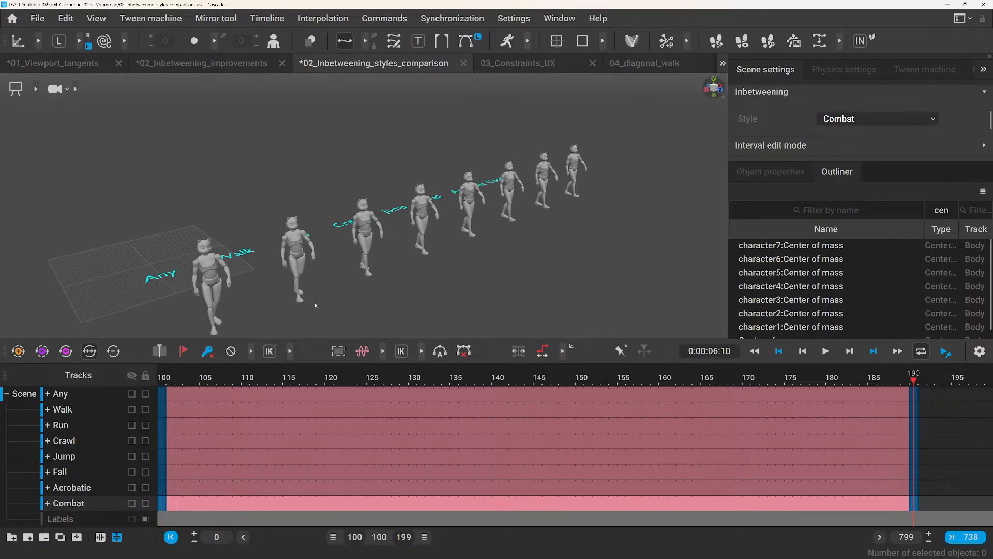
# Play the second example from frame 100 and compare the characters' motion from the front and from the side.
pyautogui.click(162, 378)
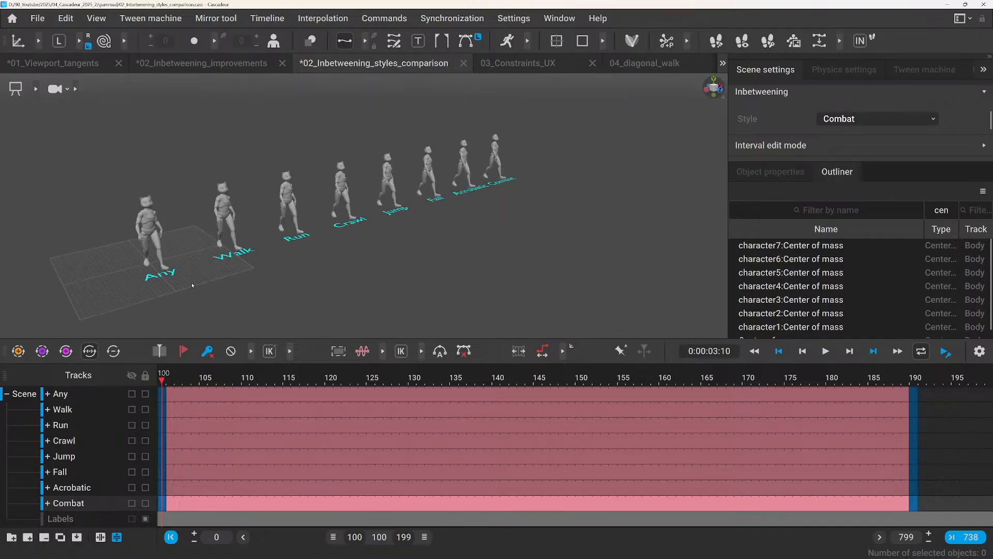
pyautogui.press('space')
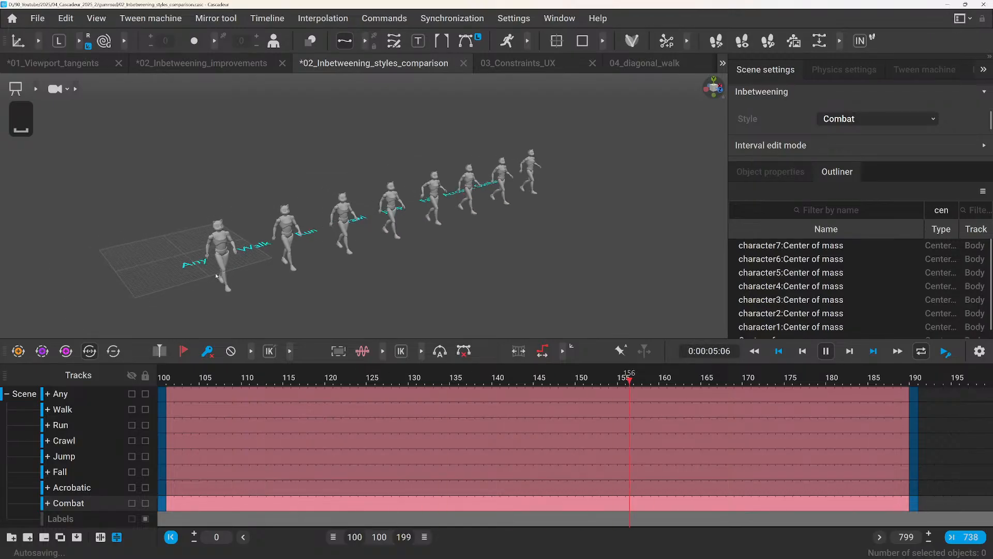
pyautogui.moveTo(458, 277); pyautogui.dragTo(346, 266, button='middle')
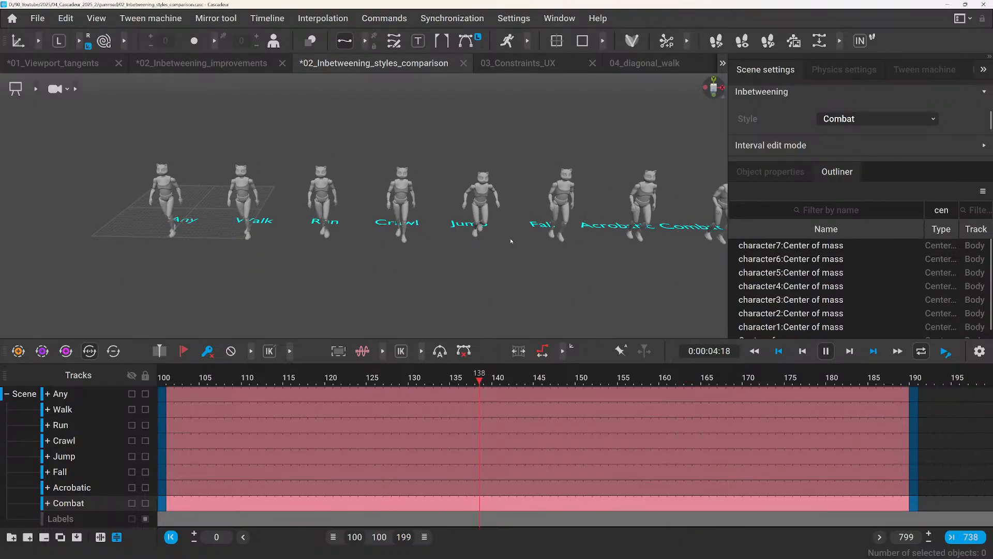
pyautogui.scroll(3, 504, 246)
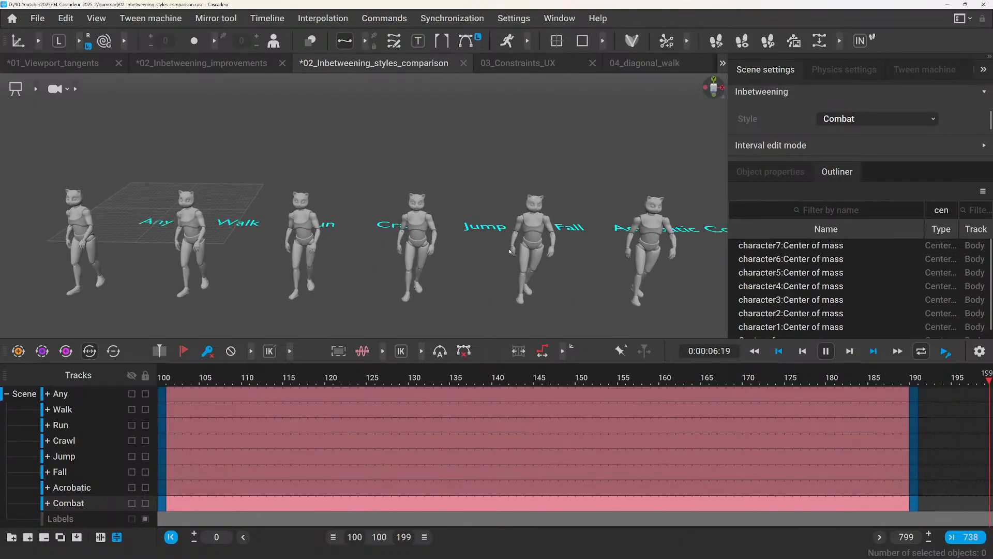
pyautogui.moveTo(508, 250)
pyautogui.keyDown('alt'); pyautogui.mouseDown()
pyautogui.moveTo(494, 245)
pyautogui.moveTo(611, 254)
pyautogui.moveTo(445, 262)
pyautogui.moveTo(513, 260)
pyautogui.mouseUp(); pyautogui.keyUp('alt')
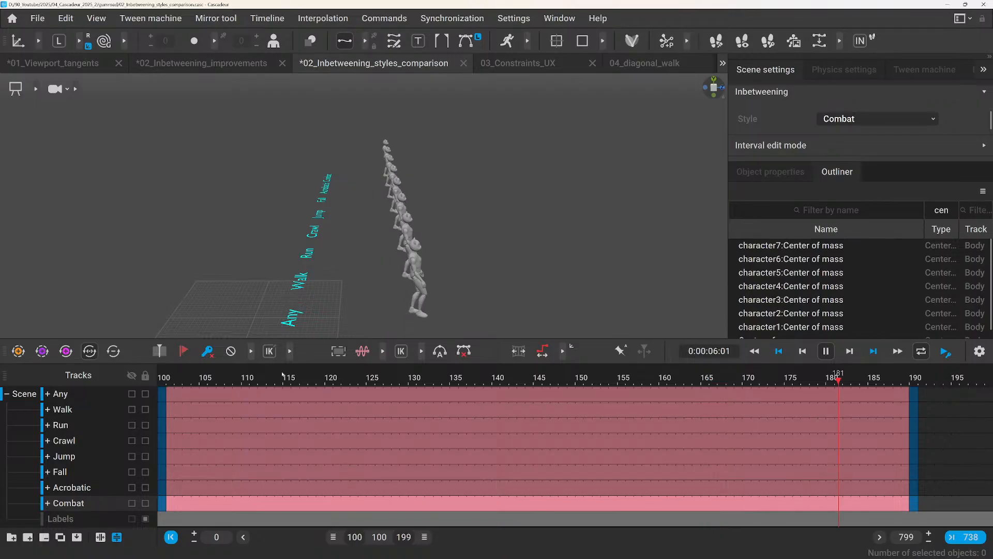
pyautogui.press('space')
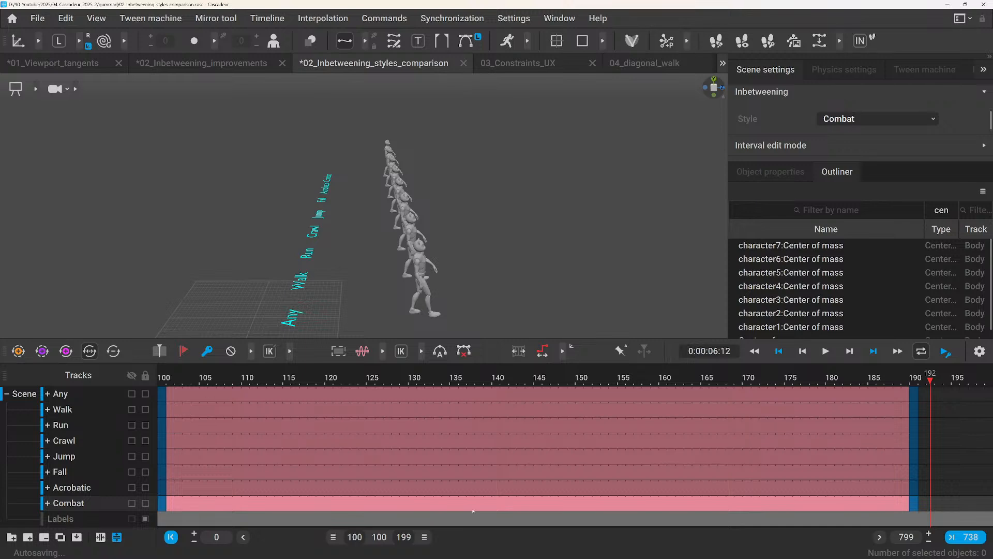
# Resume playback of the second example and compare the character row from angled perspective views.
pyautogui.press('space')
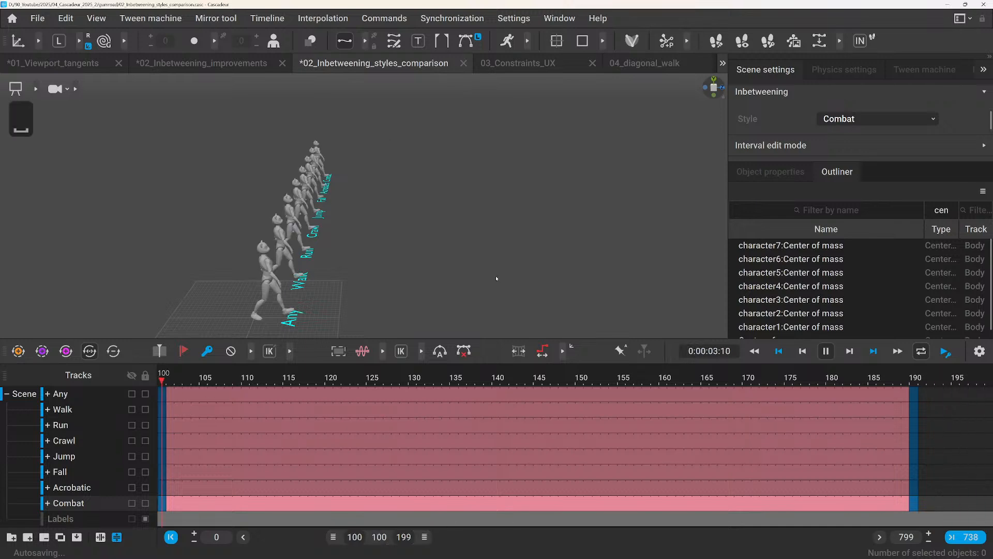
pyautogui.keyDown('alt'); pyautogui.moveTo(497, 279); pyautogui.dragTo(406, 282); pyautogui.keyUp('alt')
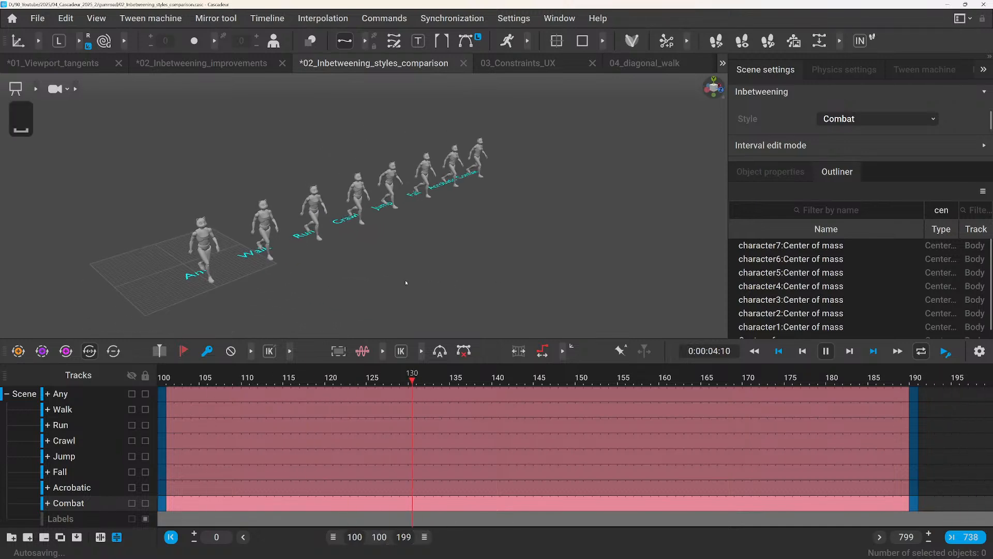
pyautogui.click(556, 41)
pyautogui.scroll(2, 545, 240)
pyautogui.keyDown('alt'); pyautogui.moveTo(536, 257); pyautogui.dragTo(512, 257); pyautogui.keyUp('alt')
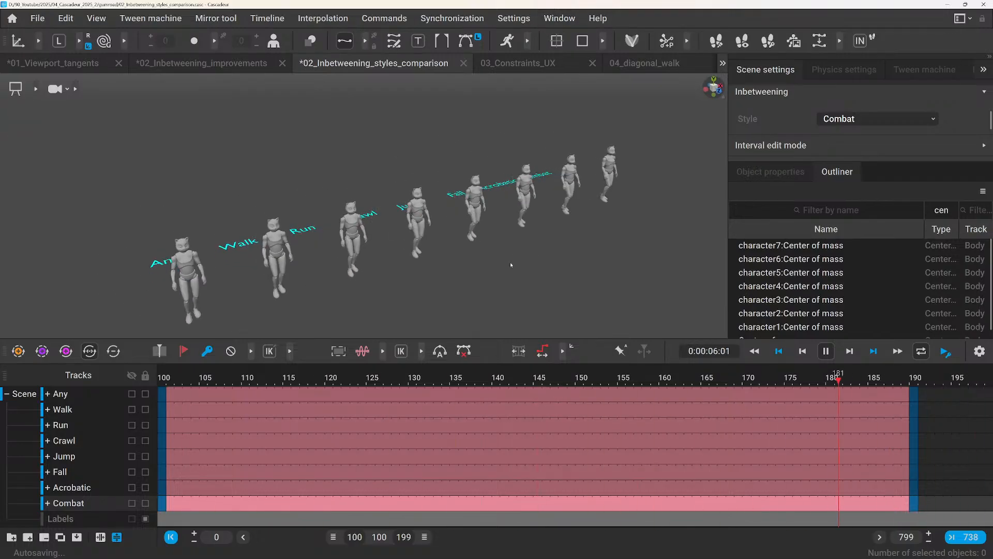
pyautogui.keyDown('alt'); pyautogui.moveTo(588, 237); pyautogui.dragTo(550, 233); pyautogui.keyUp('alt')
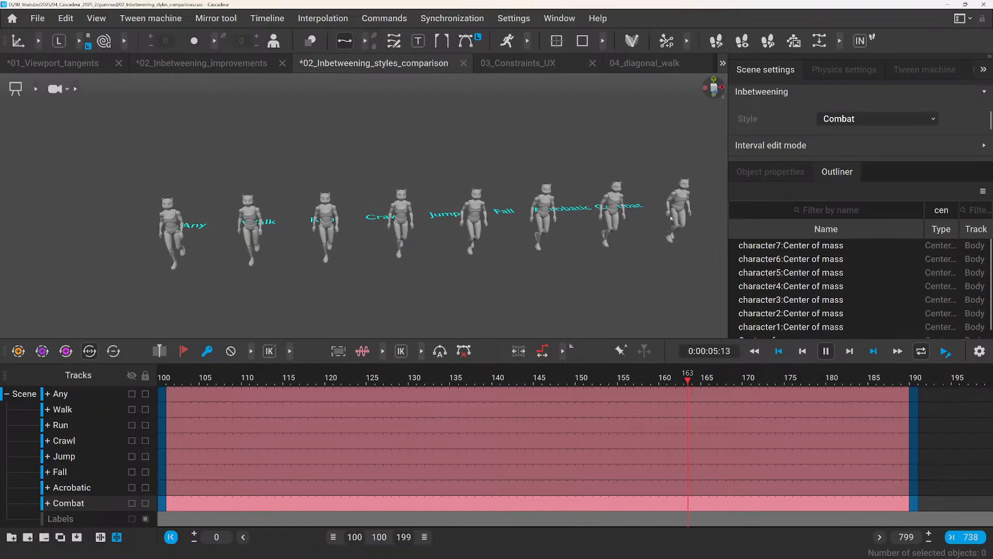
# Examine the playing motion from the Combat end and the Walk end of the row, and pause playback.
pyautogui.keyDown('alt'); pyautogui.moveTo(655, 212); pyautogui.dragTo(553, 212); pyautogui.keyUp('alt')
pyautogui.keyDown('alt'); pyautogui.moveTo(605, 240); pyautogui.dragTo(355, 165, button='middle'); pyautogui.keyUp('alt')
pyautogui.scroll(-5, 352, 181)
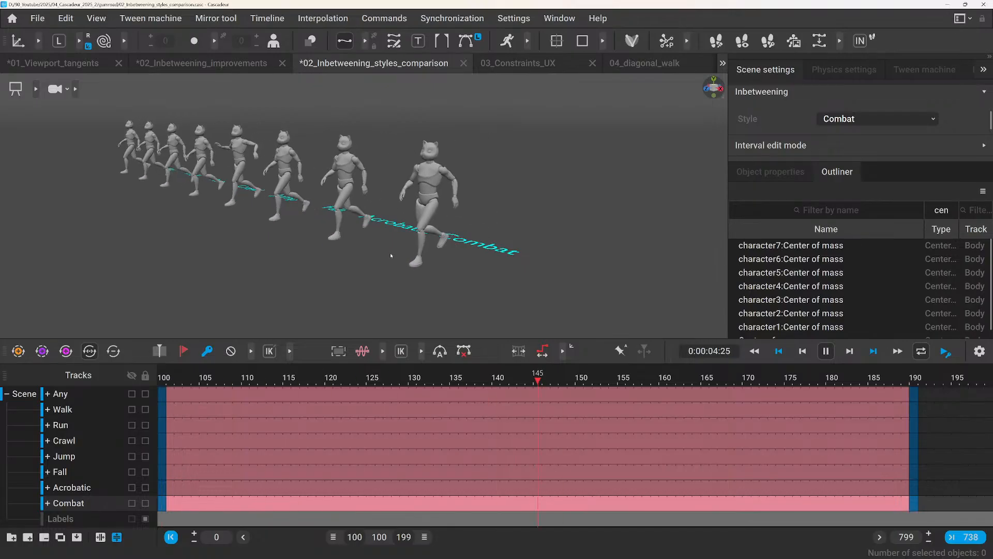
pyautogui.keyDown('alt'); pyautogui.moveTo(309, 280); pyautogui.dragTo(461, 284); pyautogui.keyUp('alt')
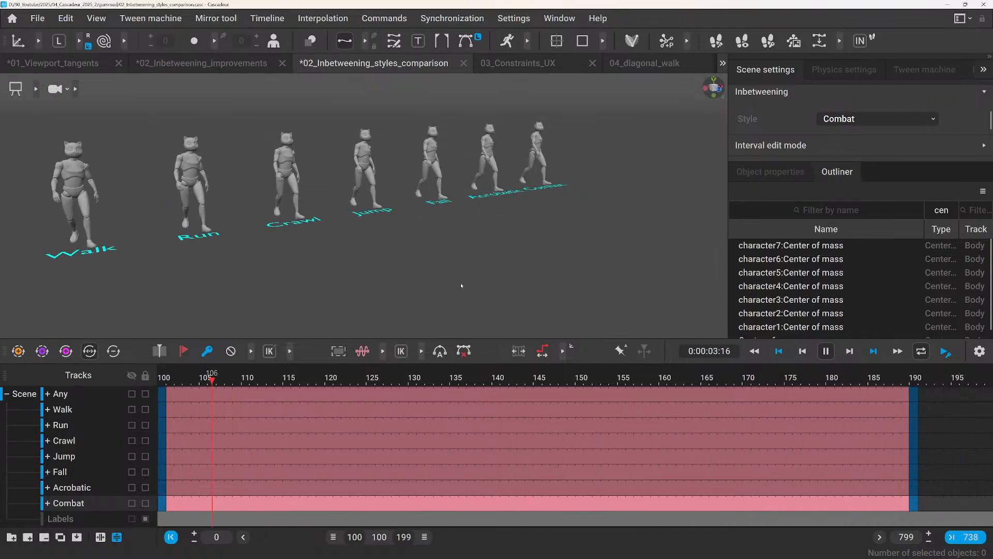
pyautogui.scroll(-2, 456, 292)
pyautogui.press('space')
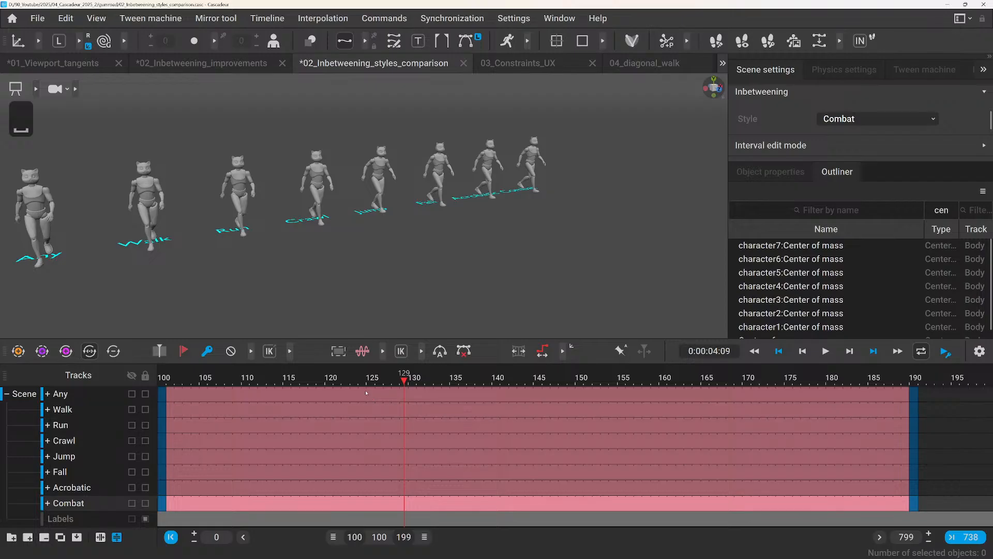
# Shift the visible timeline range to frames 200–299 and examine the third example's starting poses at frame 200 from the side.
pyautogui.moveTo(381, 536); pyautogui.dragTo(454, 533)
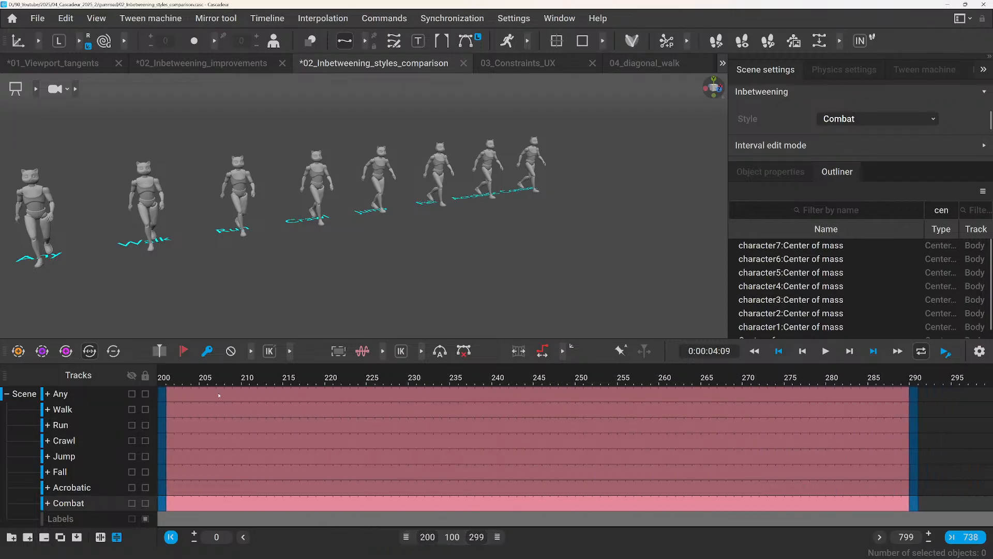
pyautogui.click(165, 379)
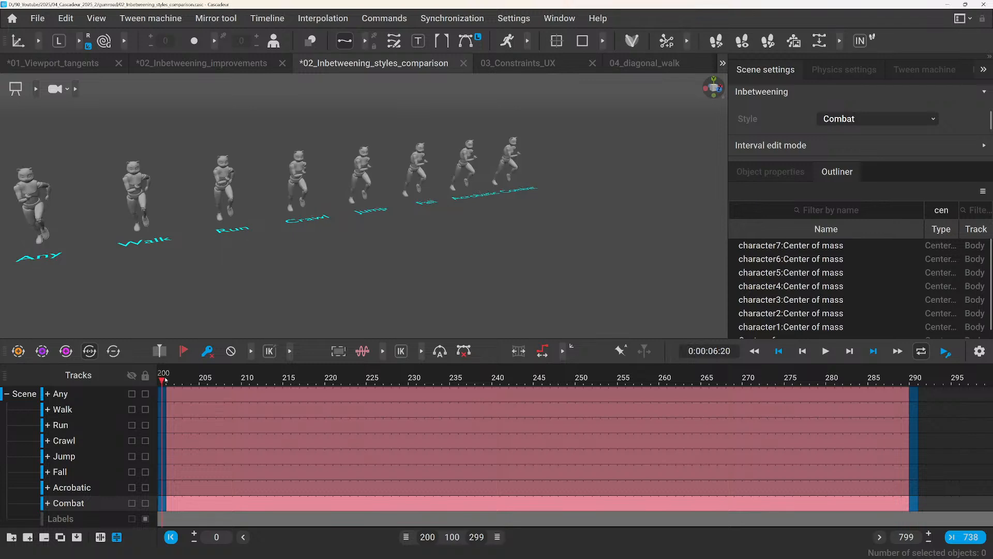
pyautogui.keyDown('alt'); pyautogui.moveTo(226, 249); pyautogui.dragTo(244, 224); pyautogui.keyUp('alt')
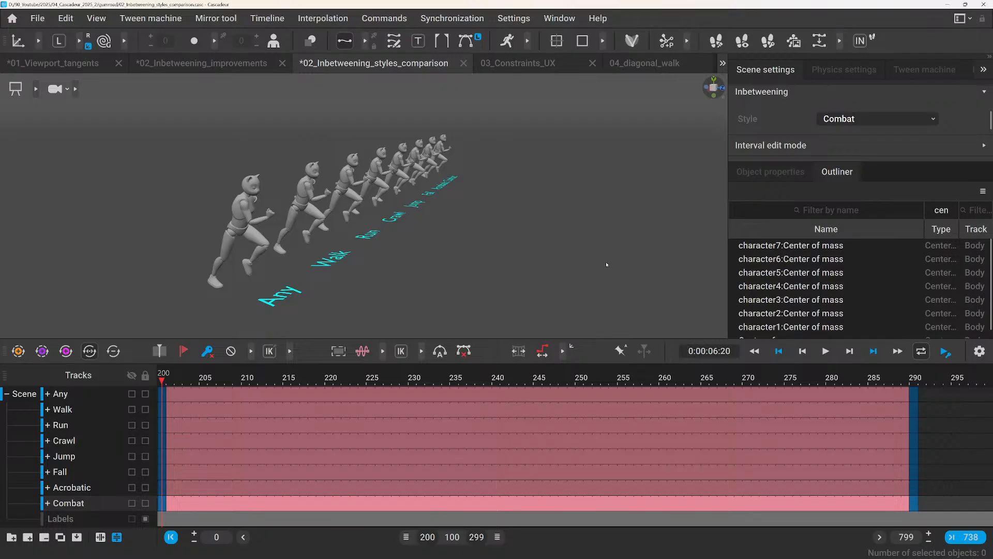
# Alternate between frames 290 and 200 to compare the third example's ending and starting poses.
pyautogui.press('d')
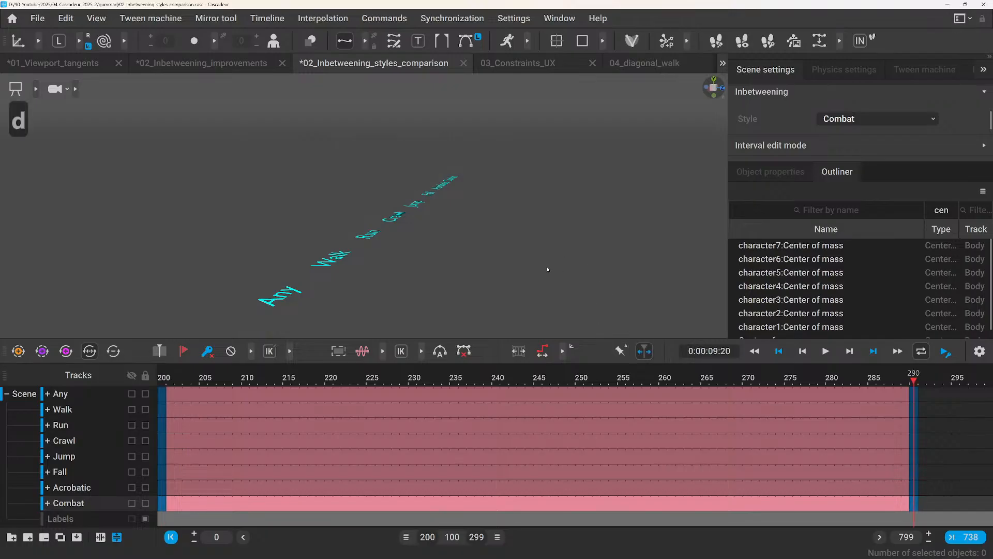
pyautogui.keyDown('alt'); pyautogui.moveTo(522, 263); pyautogui.dragTo(406, 243); pyautogui.keyUp('alt')
pyautogui.scroll(2, 406, 243)
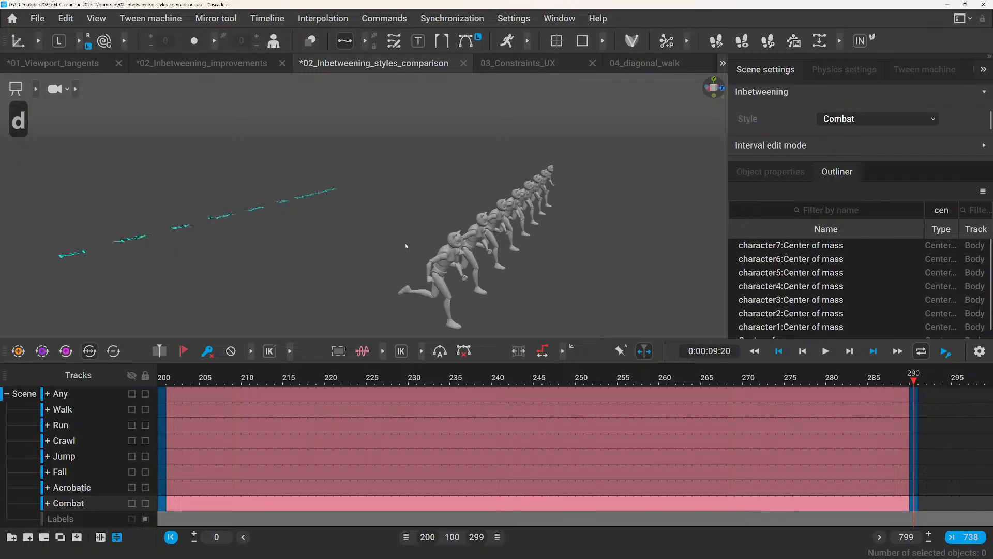
pyautogui.click(174, 377)
pyautogui.press('d')
pyautogui.press('a')
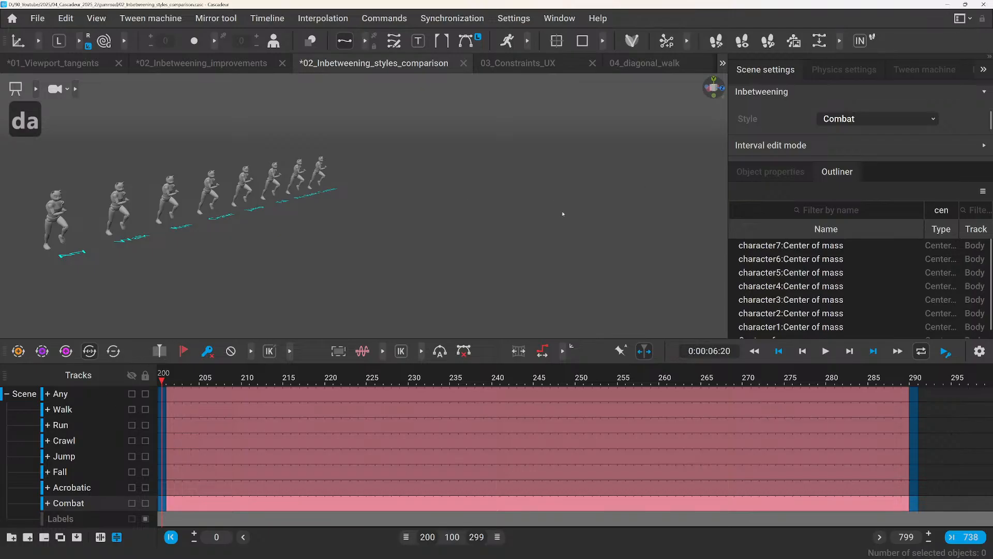
# Play the third example from frame 200 and scrub through its frames to compare the characters' running motion.
pyautogui.press('space')
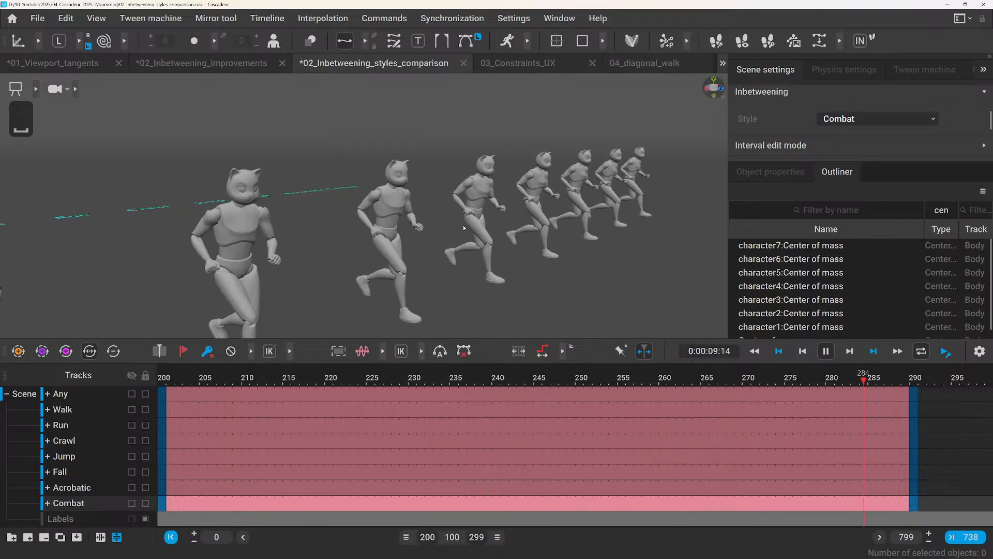
pyautogui.press('space')
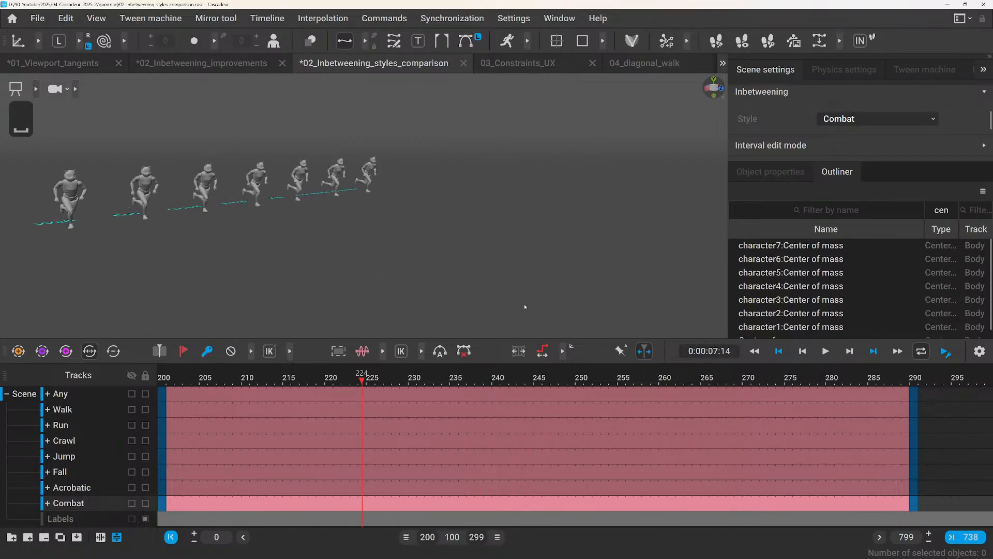
pyautogui.moveTo(856, 379); pyautogui.dragTo(730, 422)
pyautogui.press('space')
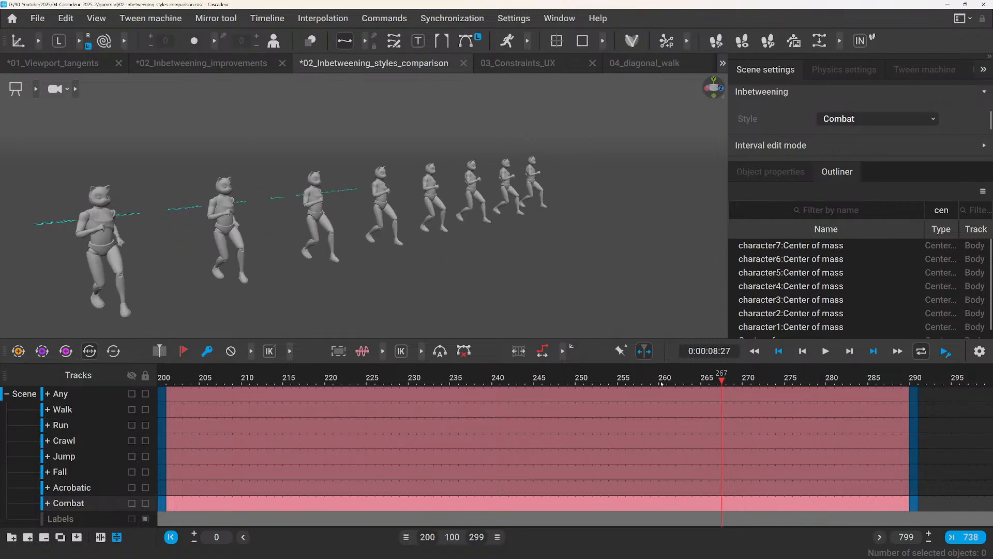
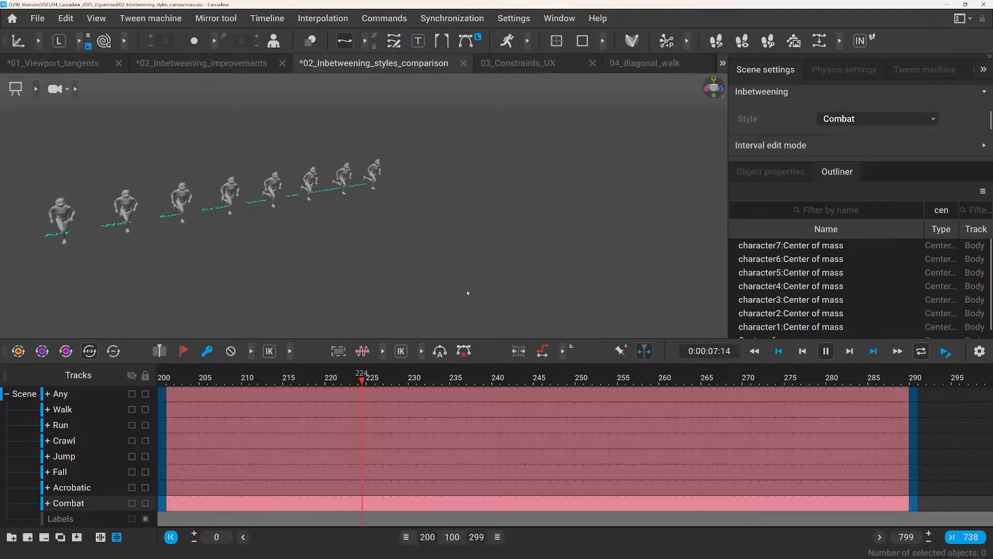
# Shift the visible timeline range to frames 298–397 and examine the fourth example's starting poses at frame 300.
pyautogui.press('space')
pyautogui.moveTo(449, 537); pyautogui.dragTo(520, 538)
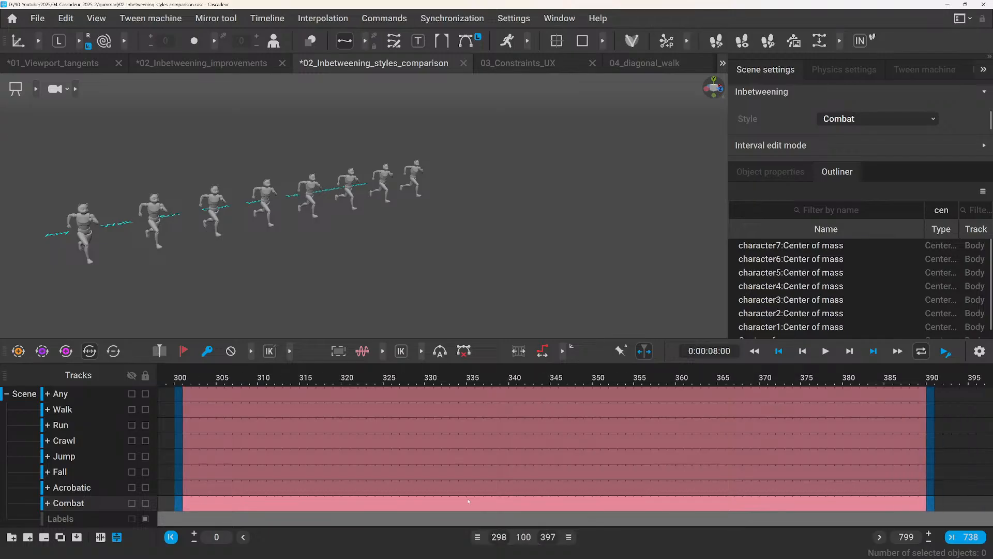
pyautogui.click(179, 379)
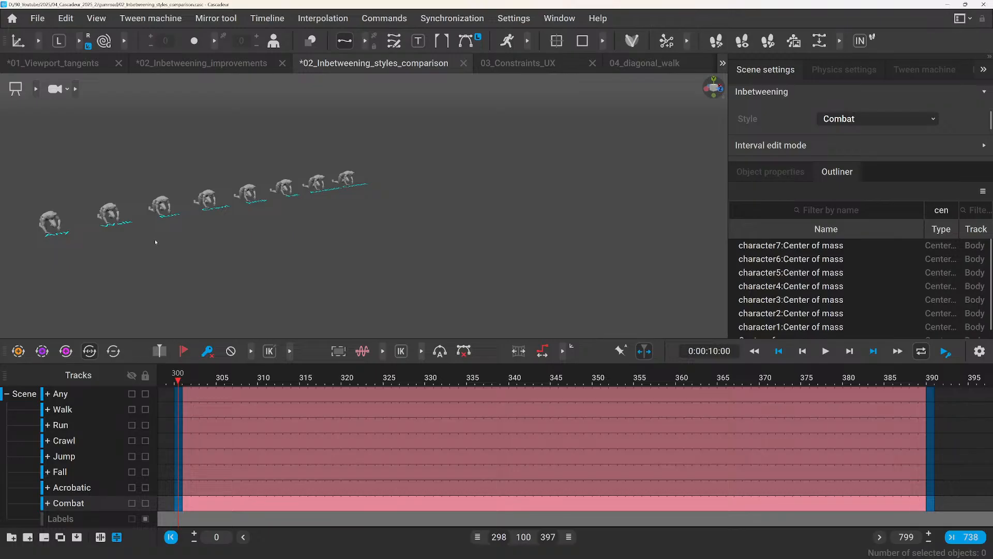
pyautogui.scroll(2, 156, 238)
pyautogui.scroll(2, 259, 231)
pyautogui.moveTo(336, 230); pyautogui.dragTo(456, 236, button='middle')
pyautogui.scroll(-1, 447, 243)
# Play the fourth example and examine the characters' crawling motion from several angles and distances.
pyautogui.press('space')
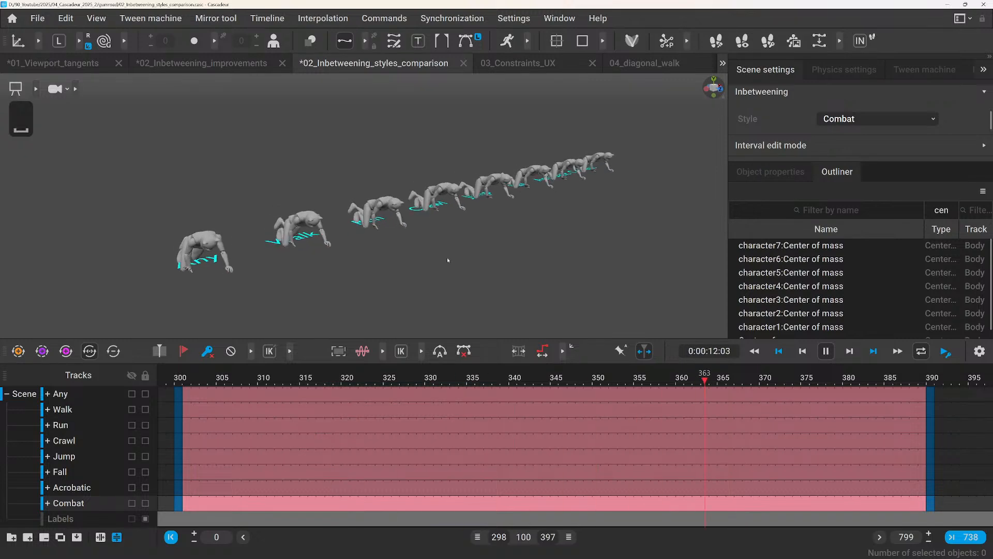
pyautogui.moveTo(447, 257); pyautogui.dragTo(394, 253, button='middle')
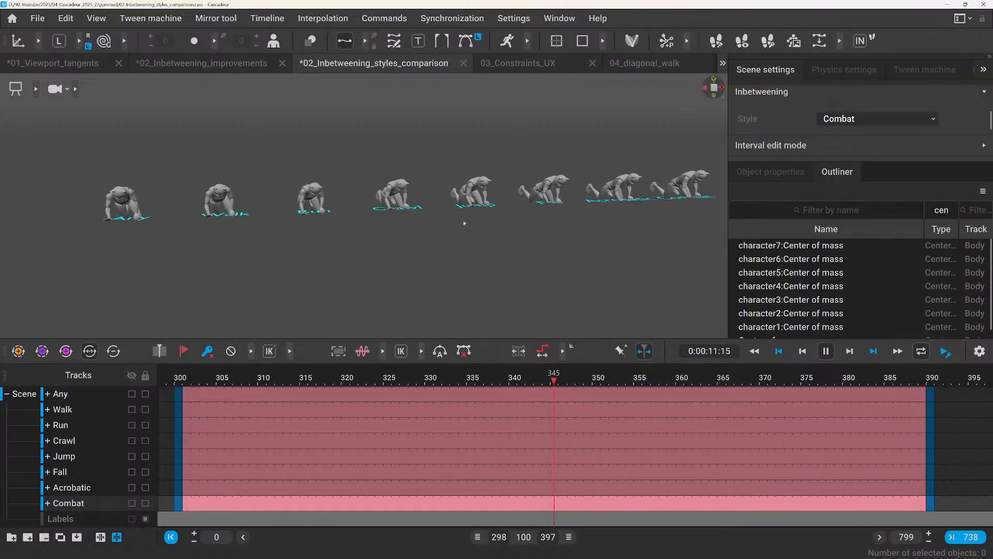
pyautogui.scroll(2, 444, 231)
pyautogui.moveTo(432, 238); pyautogui.dragTo(456, 251, button='middle')
pyautogui.scroll(-3, 455, 250)
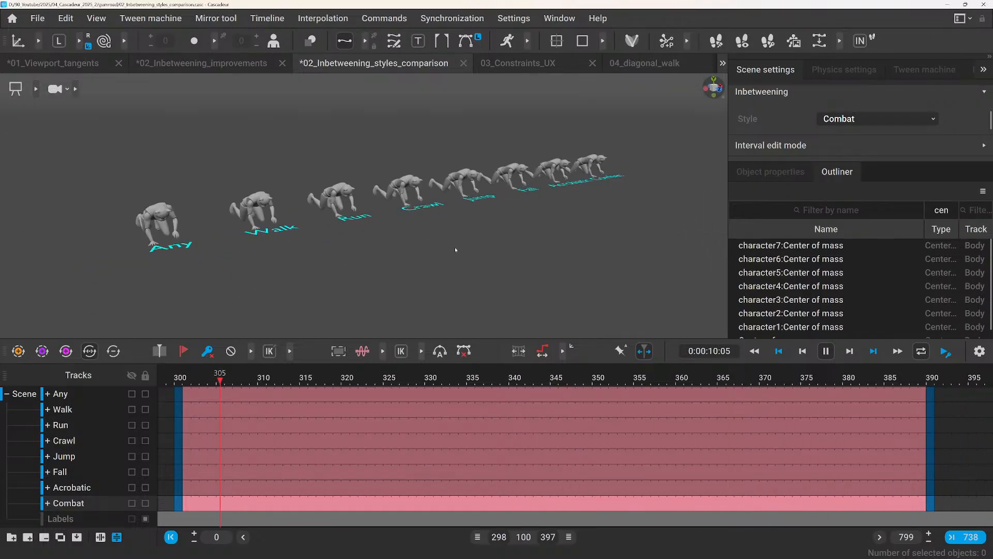
pyautogui.scroll(3, 443, 257)
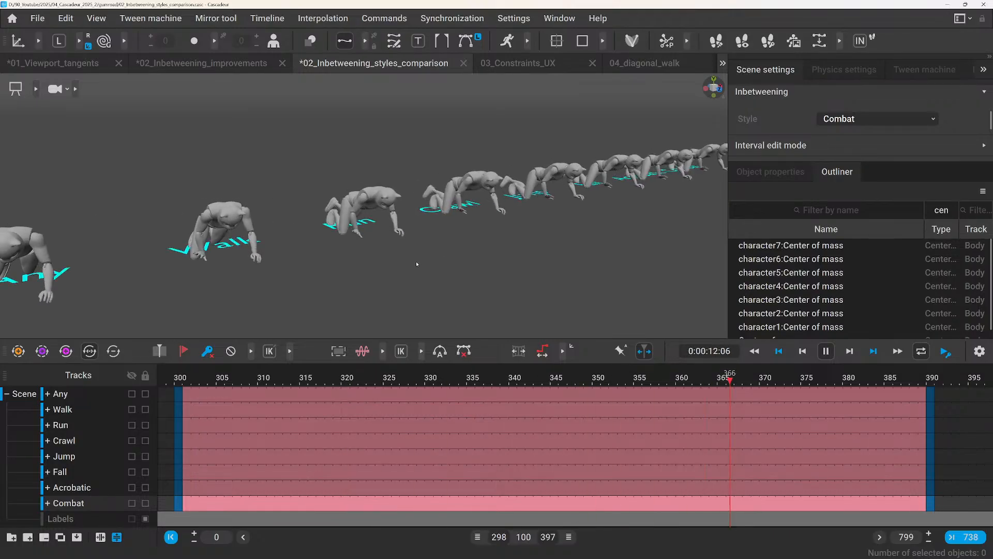
pyautogui.moveTo(416, 264); pyautogui.dragTo(461, 258, button='middle')
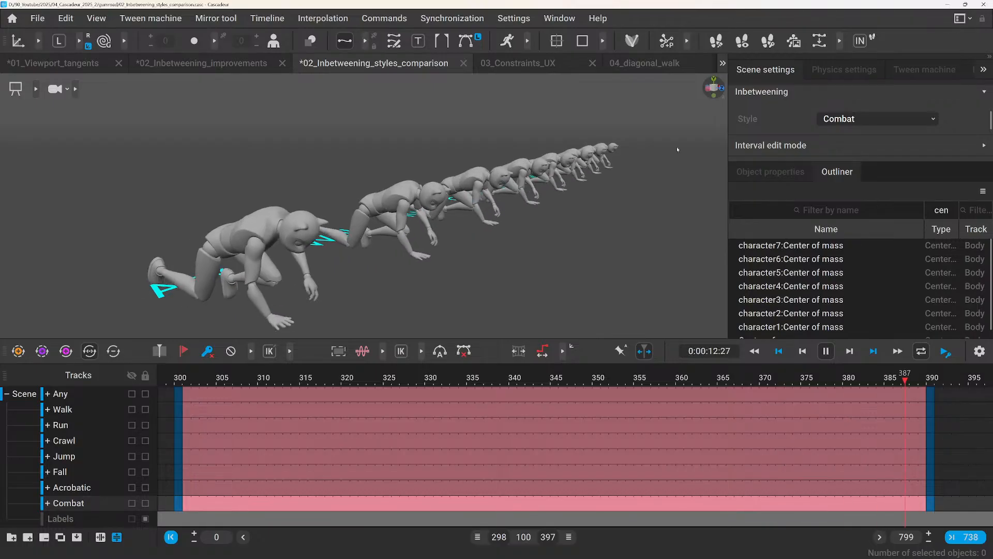
# Pause playback, examine the crawling characters in side view, and scrub to frame 327 for a close look at the hands and knees.
pyautogui.press('space')
pyautogui.click(708, 89)
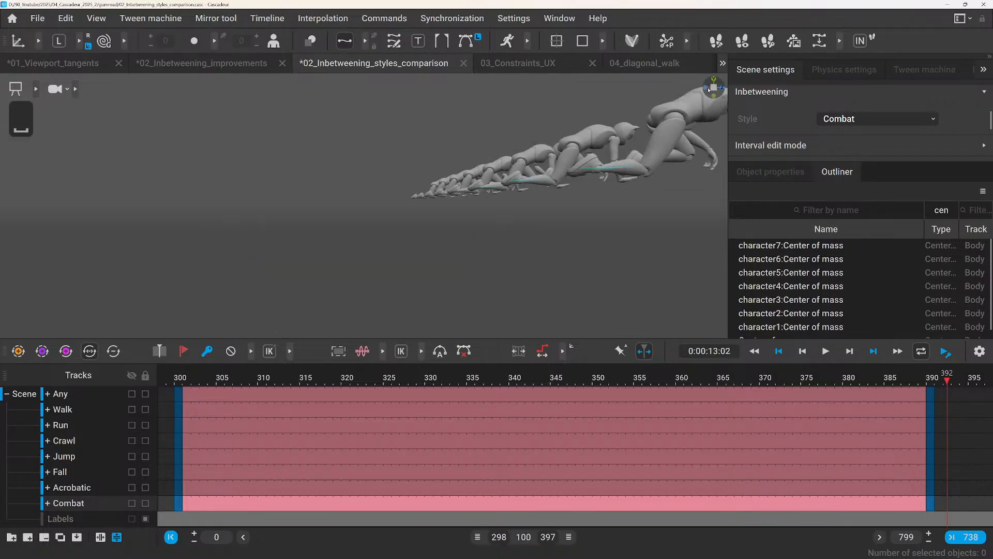
pyautogui.click(714, 89)
pyautogui.scroll(2, 589, 183)
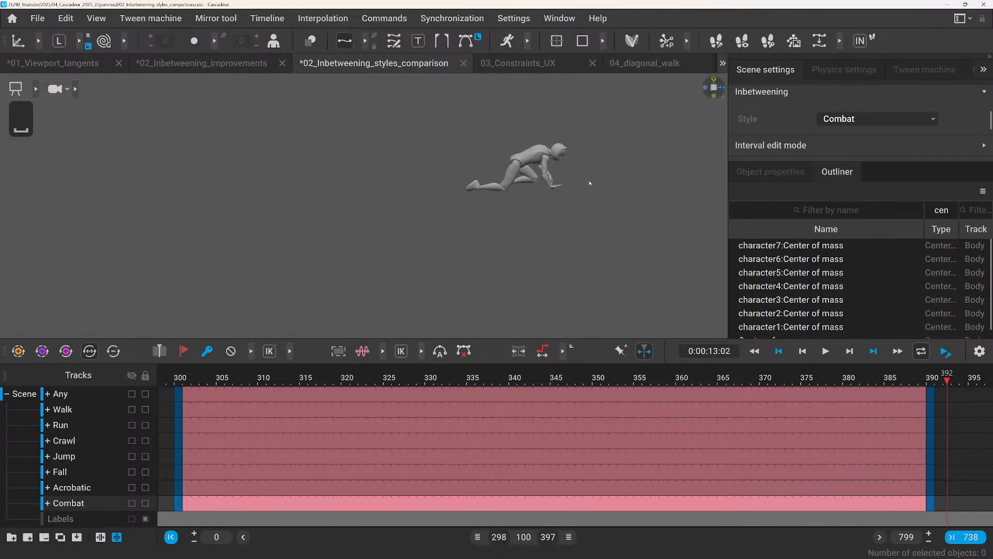
pyautogui.moveTo(560, 216); pyautogui.dragTo(446, 252, button='middle')
pyautogui.moveTo(413, 380)
pyautogui.mouseDown()
pyautogui.moveTo(762, 426)
pyautogui.moveTo(405, 395)
pyautogui.mouseUp()
pyautogui.scroll(5, 407, 272)
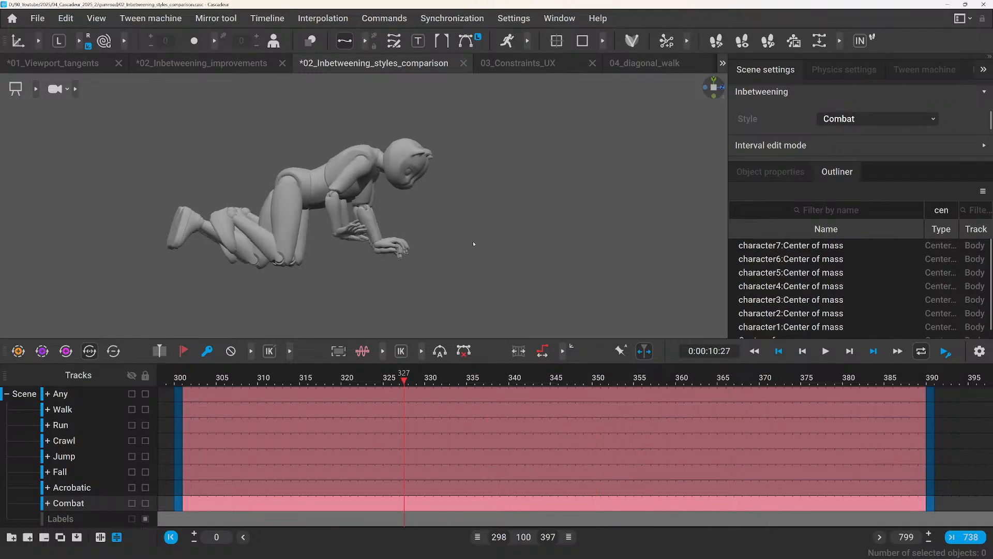
pyautogui.scroll(-5, 474, 243)
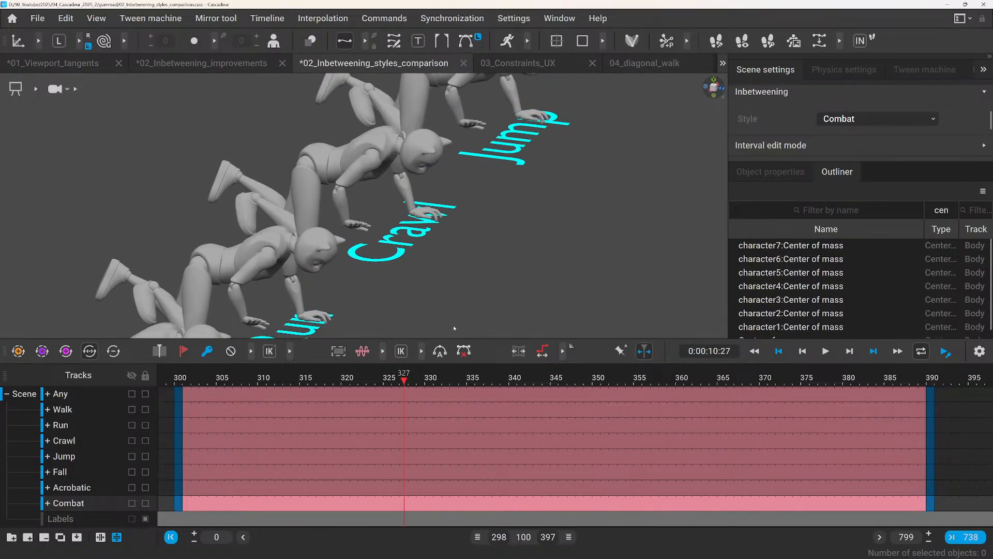
# At frame 300, display the characters' point controllers and select the Any character's center of mass.
pyautogui.click(178, 381)
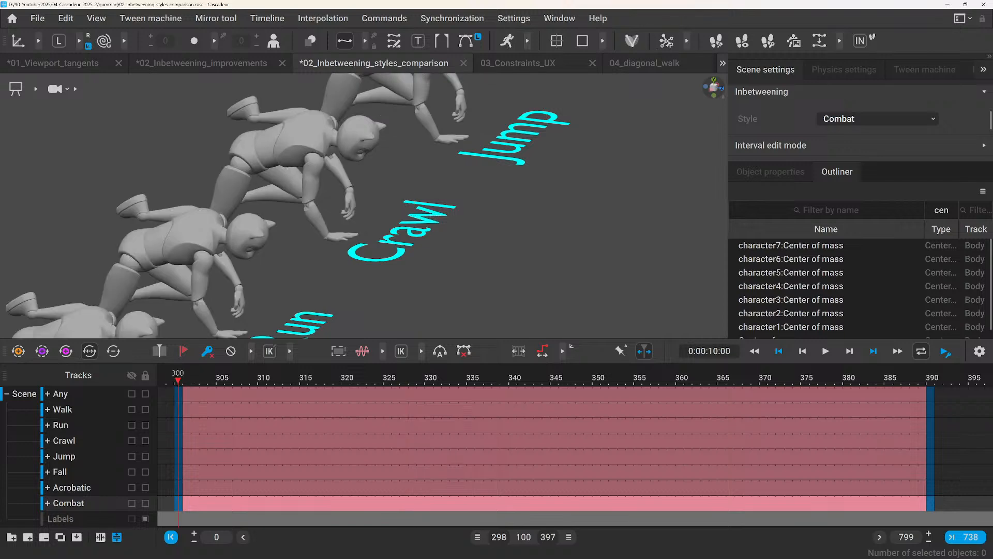
pyautogui.scroll(-2, 566, 182)
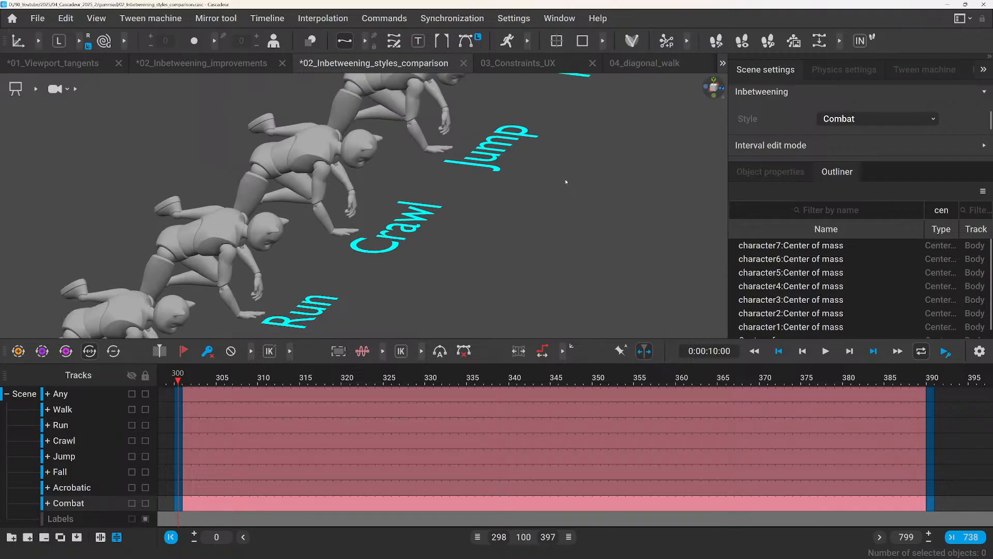
pyautogui.scroll(-3, 566, 181)
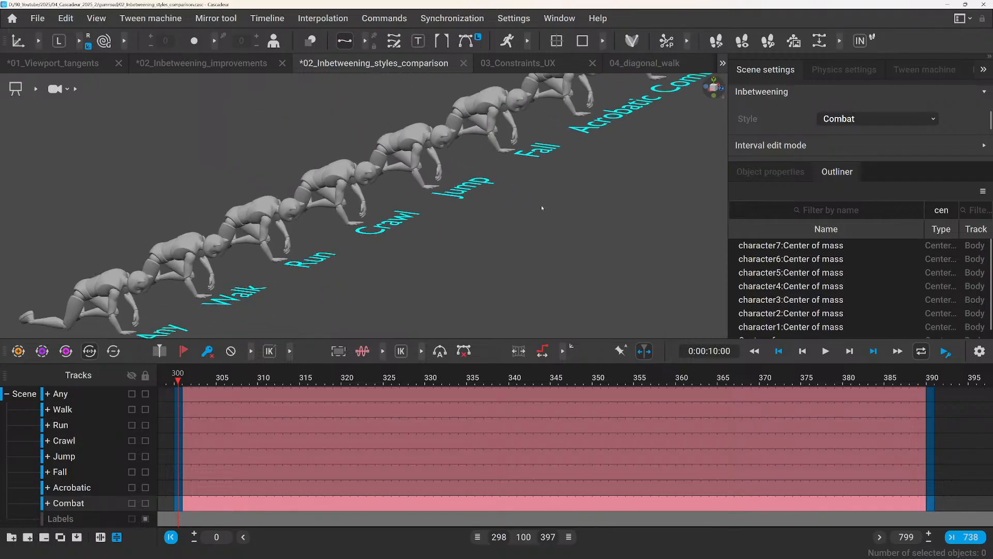
pyautogui.click(35, 89)
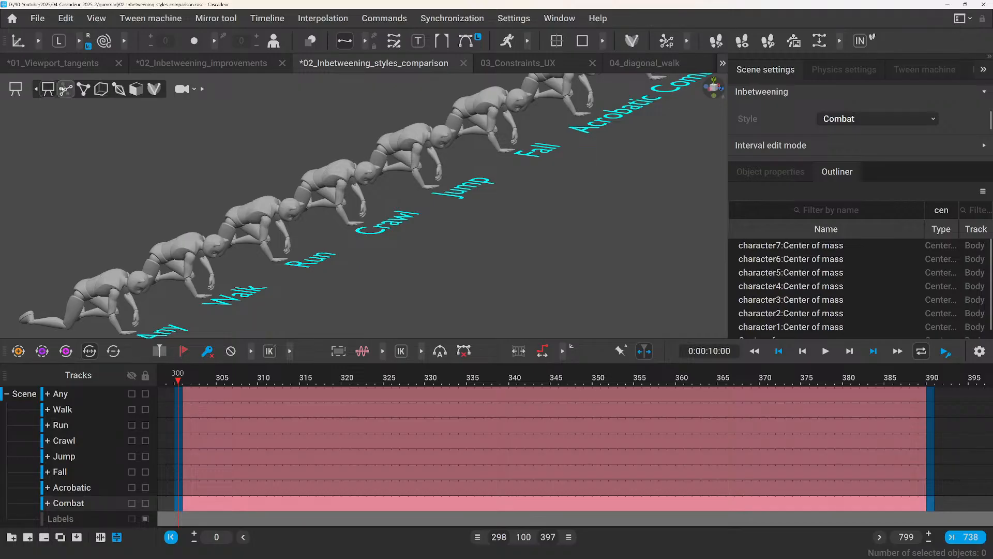
pyautogui.click(84, 89)
pyautogui.click(97, 297)
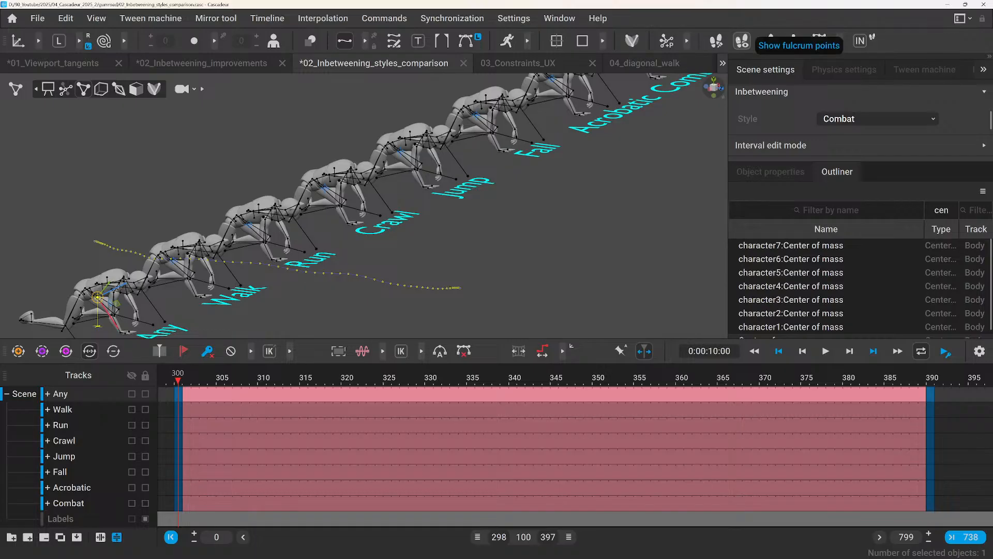
# Show fulcrum points and examine the Any character from the side at frame 300 with the Walk to Combat tracks hidden.
pyautogui.click(742, 41)
pyautogui.scroll(-2, 213, 211)
pyautogui.scroll(1, 178, 213)
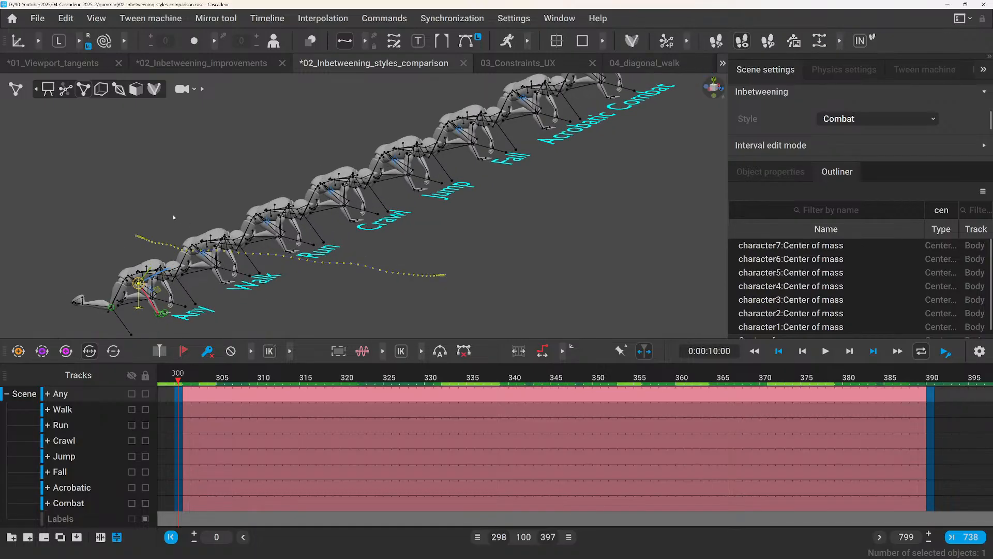
pyautogui.keyDown('alt'); pyautogui.moveTo(173, 214); pyautogui.dragTo(275, 173, button='middle'); pyautogui.keyUp('alt')
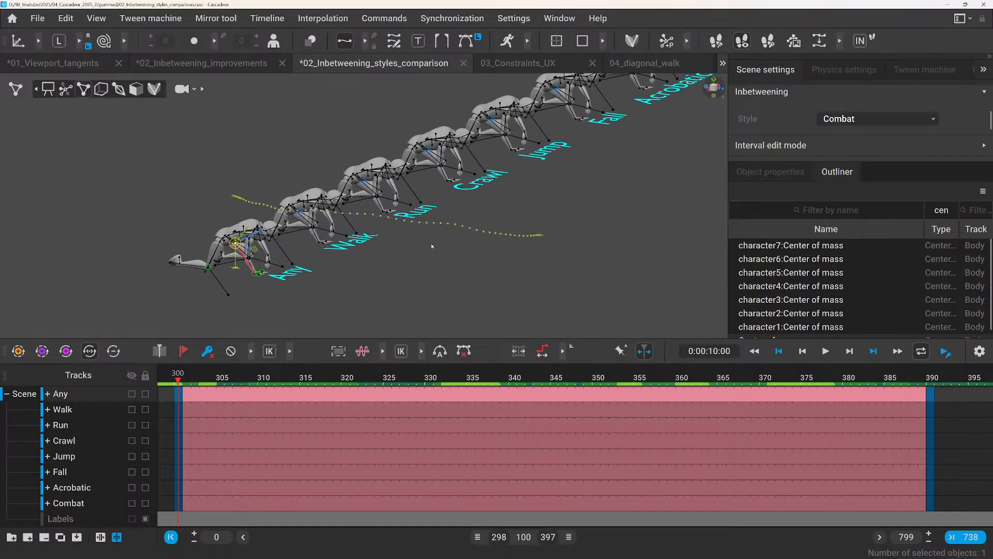
pyautogui.click(712, 88)
pyautogui.scroll(5, 589, 159)
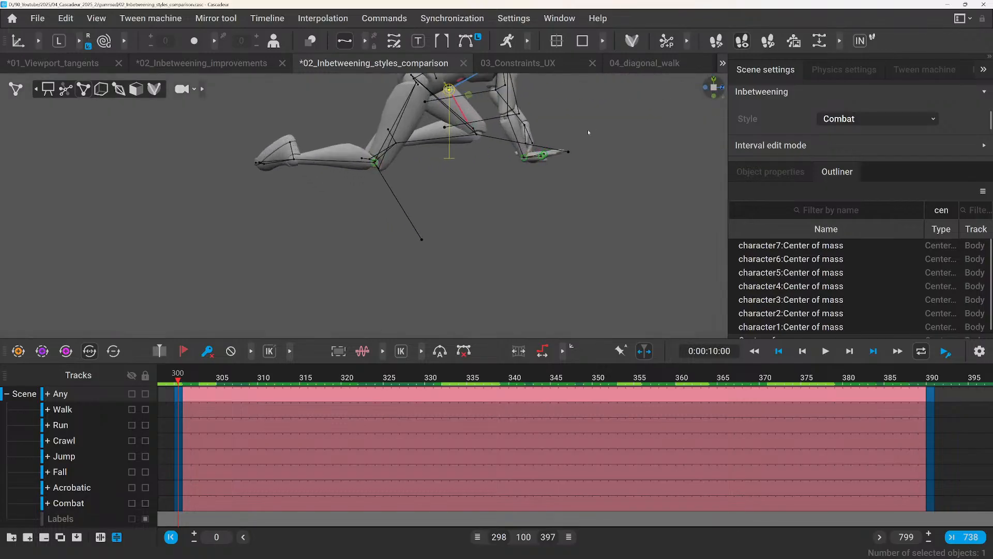
pyautogui.keyDown('alt'); pyautogui.moveTo(587, 130); pyautogui.dragTo(487, 238, button='middle'); pyautogui.keyUp('alt')
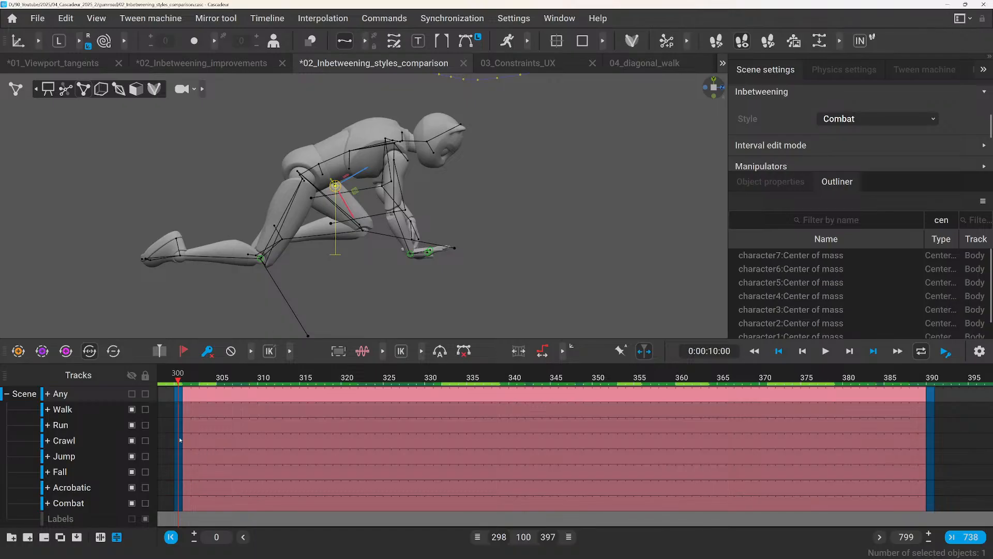
# Scrub the Any character's crawl through frames 315 and 327 to examine how its fulcrum points change.
pyautogui.moveTo(185, 377); pyautogui.dragTo(303, 412)
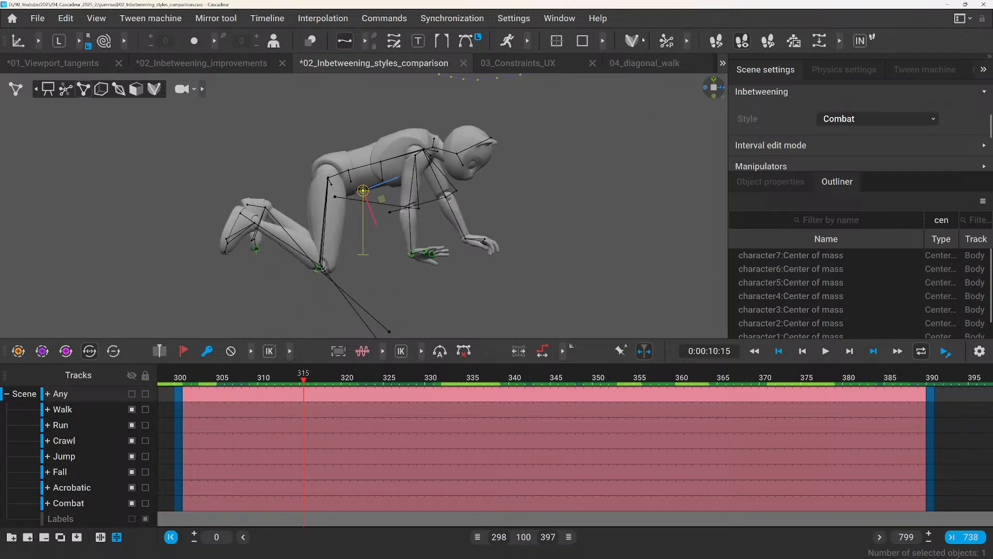
pyautogui.scroll(3, 486, 258)
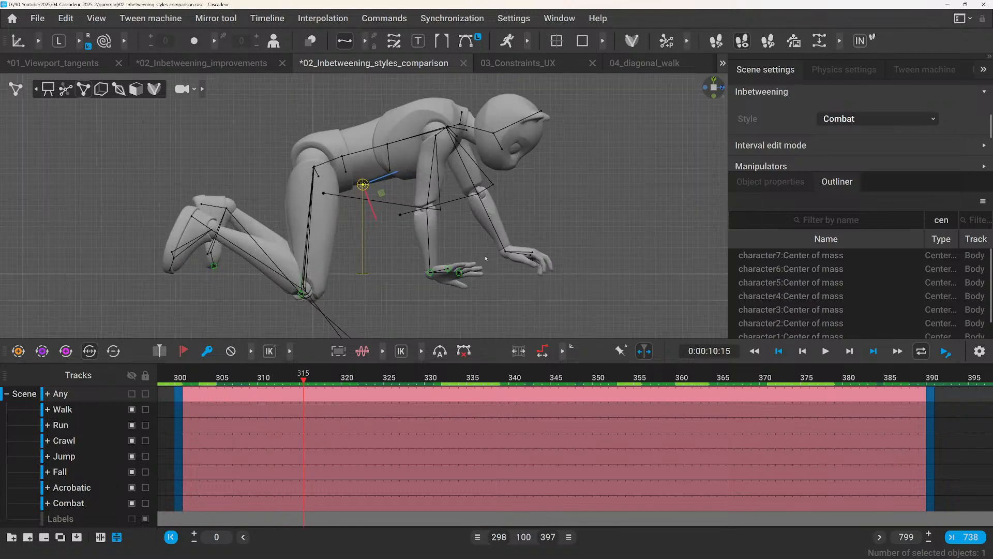
pyautogui.moveTo(192, 378); pyautogui.dragTo(407, 400)
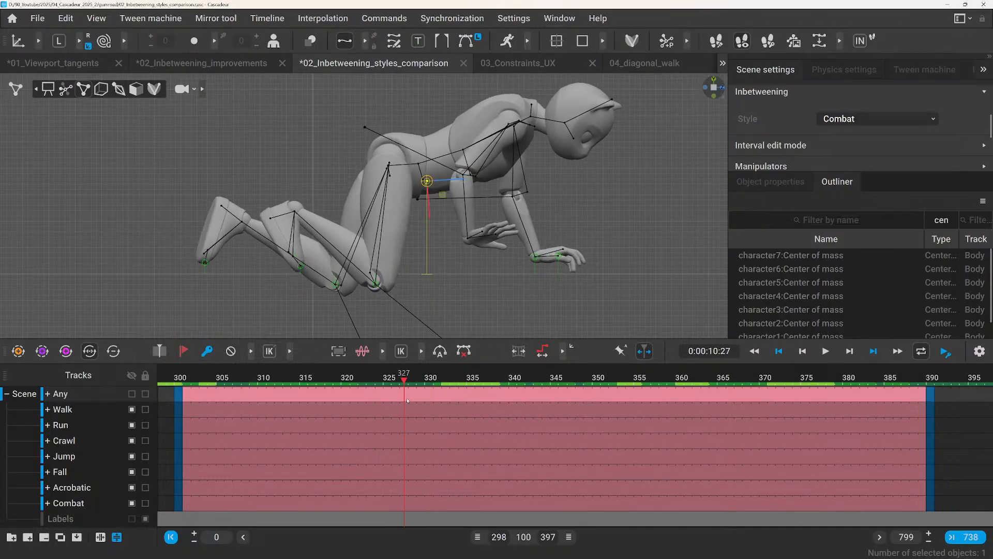
# Examine the Any character's supporting hand up close at frame 327 and select its fulcrum points.
pyautogui.scroll(3, 527, 275)
pyautogui.keyDown('alt'); pyautogui.moveTo(527, 276); pyautogui.dragTo(544, 244); pyautogui.keyUp('alt')
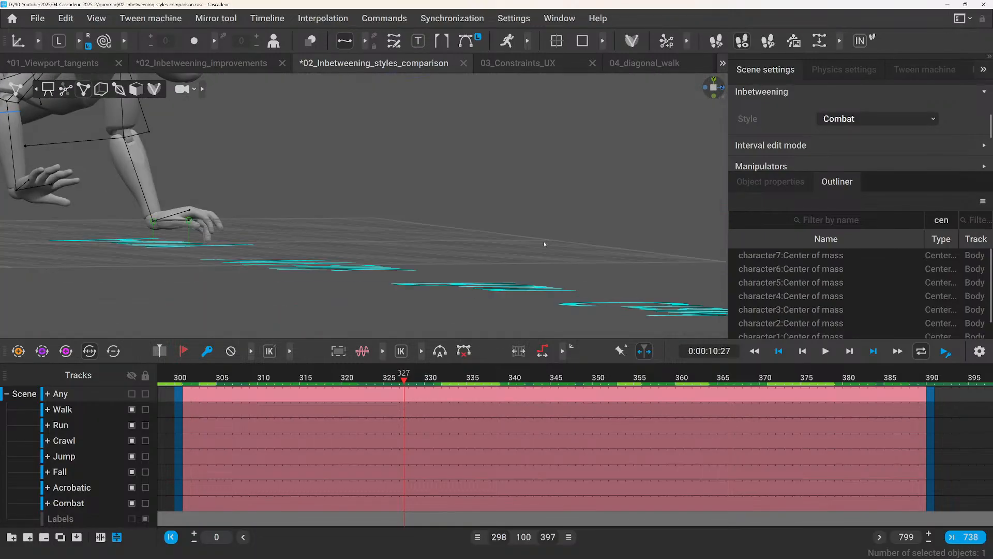
pyautogui.keyDown('alt'); pyautogui.moveTo(375, 215); pyautogui.dragTo(275, 174); pyautogui.keyUp('alt')
pyautogui.keyDown('alt'); pyautogui.moveTo(276, 174); pyautogui.dragTo(466, 197, button='middle'); pyautogui.keyUp('alt')
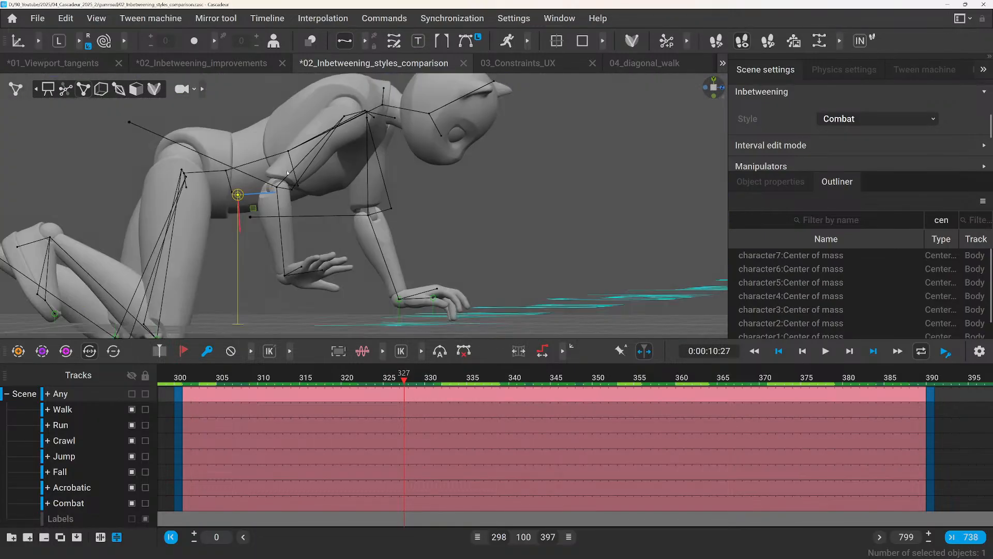
pyautogui.keyDown('alt'); pyautogui.moveTo(465, 197); pyautogui.dragTo(335, 225); pyautogui.keyUp('alt')
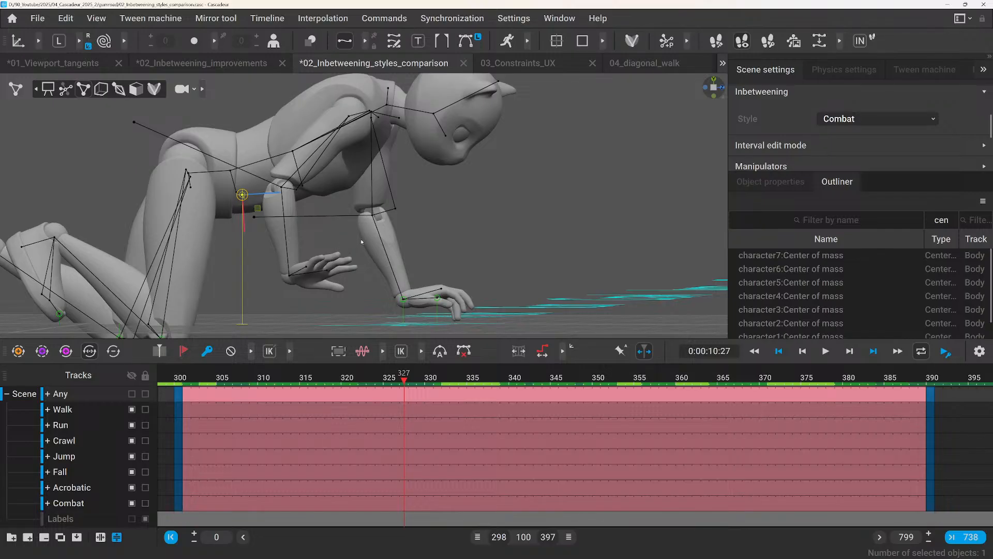
pyautogui.moveTo(374, 265); pyautogui.dragTo(446, 315)
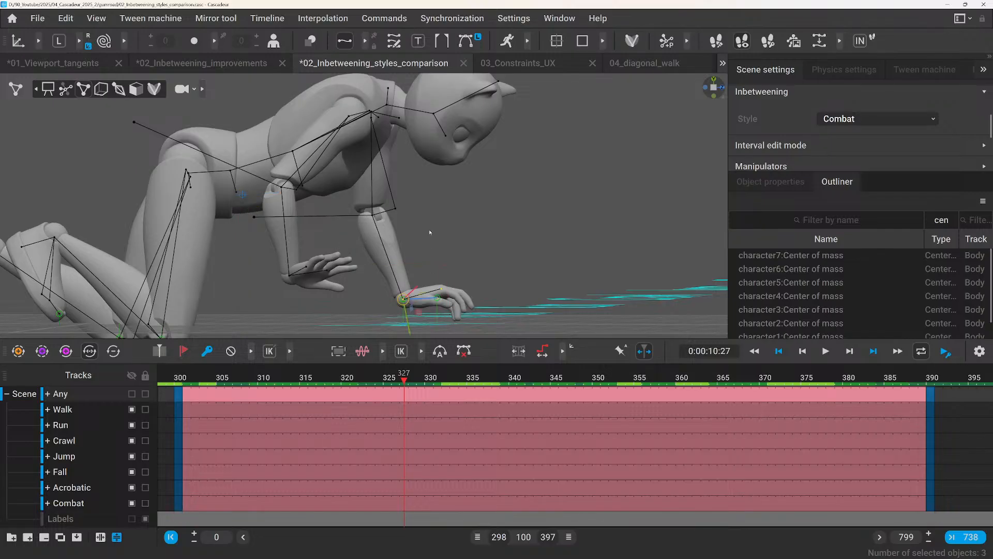
# Turn off the fulcrum points display and unhide the Walk to Combat tracks.
pyautogui.click(422, 252)
pyautogui.click(743, 42)
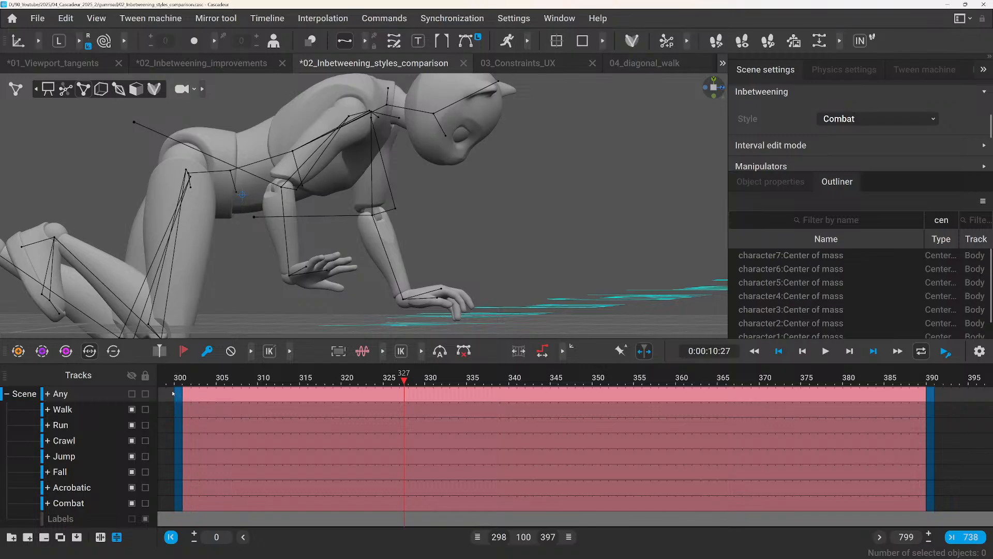
pyautogui.keyDown('alt'); pyautogui.moveTo(481, 220); pyautogui.dragTo(480, 230); pyautogui.keyUp('alt')
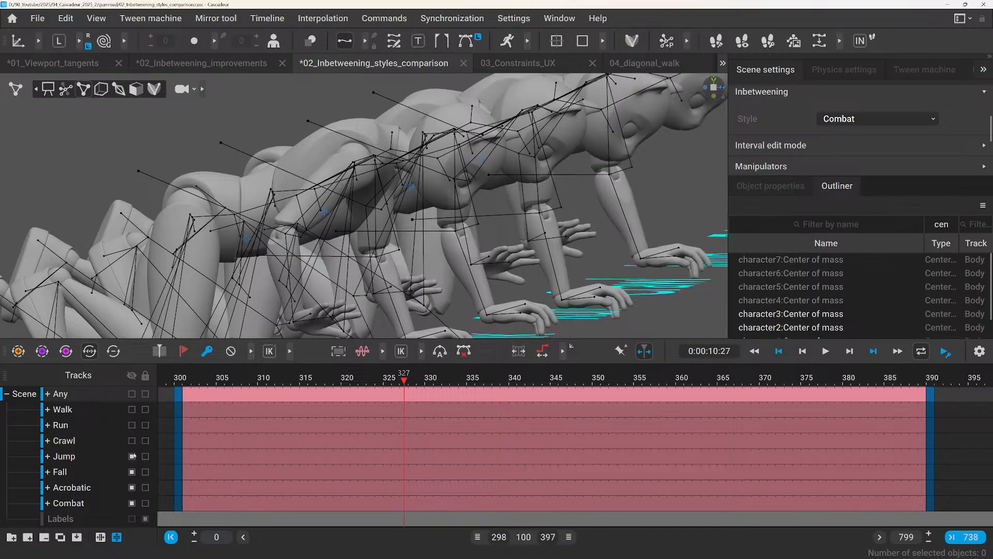
pyautogui.click(132, 457)
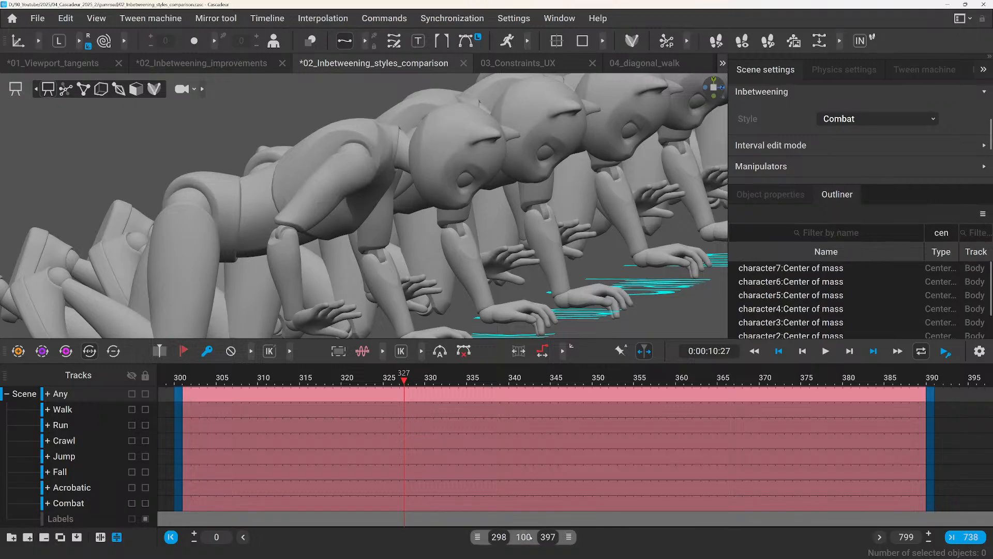
# Shift the visible timeline range to frames 400–499 and examine the fifth example's poses at frames 400 and 425.
pyautogui.moveTo(523, 538); pyautogui.dragTo(586, 548)
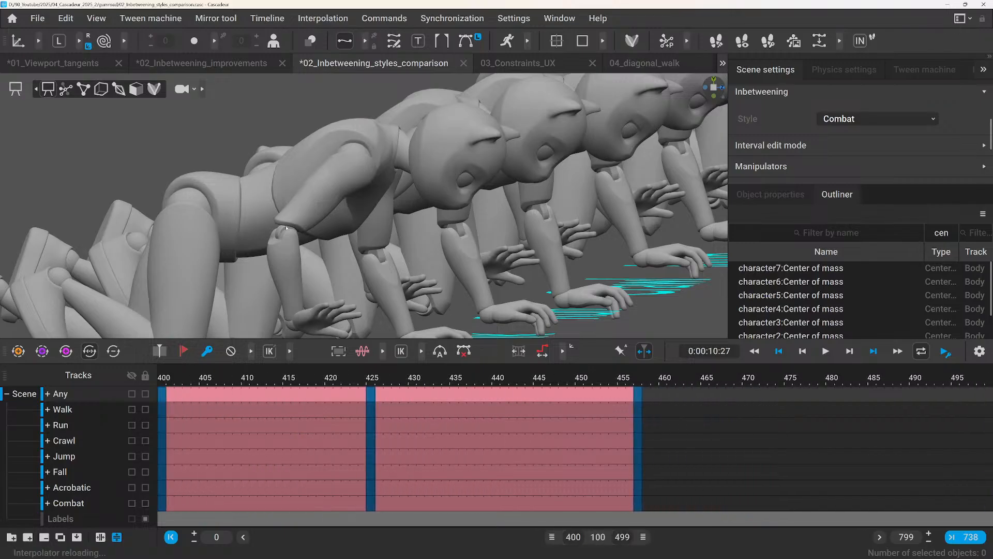
pyautogui.press('space')
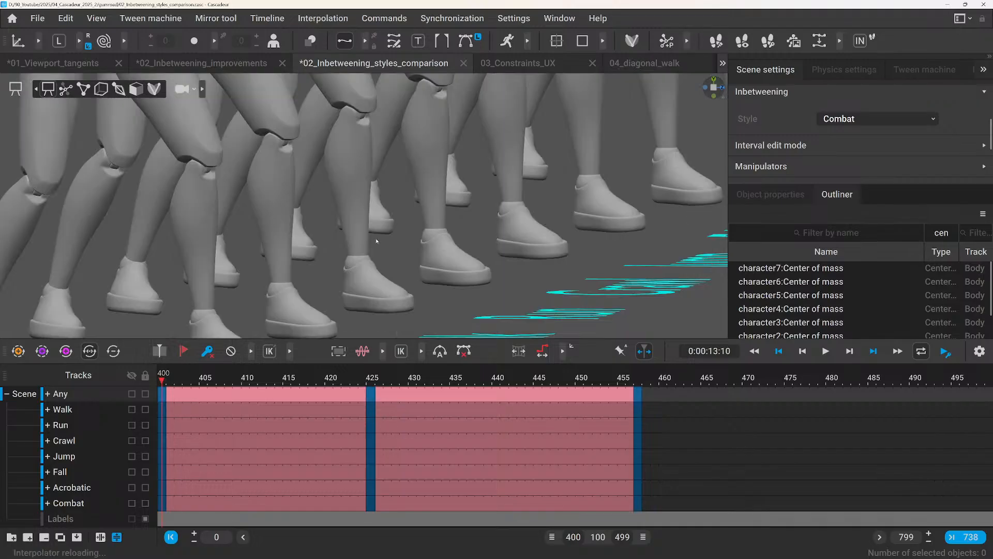
pyautogui.scroll(-6, 376, 240)
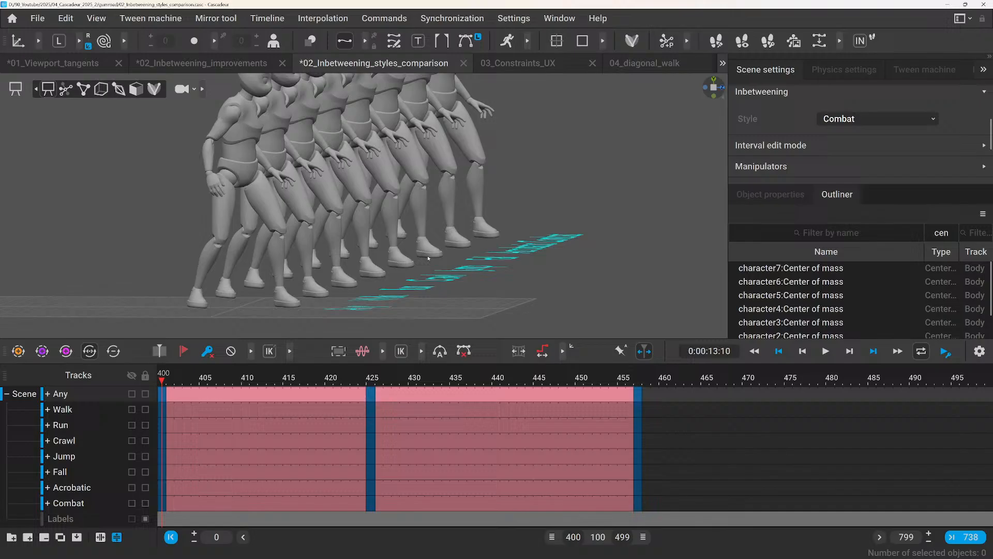
pyautogui.moveTo(429, 258); pyautogui.dragTo(613, 109, button='middle')
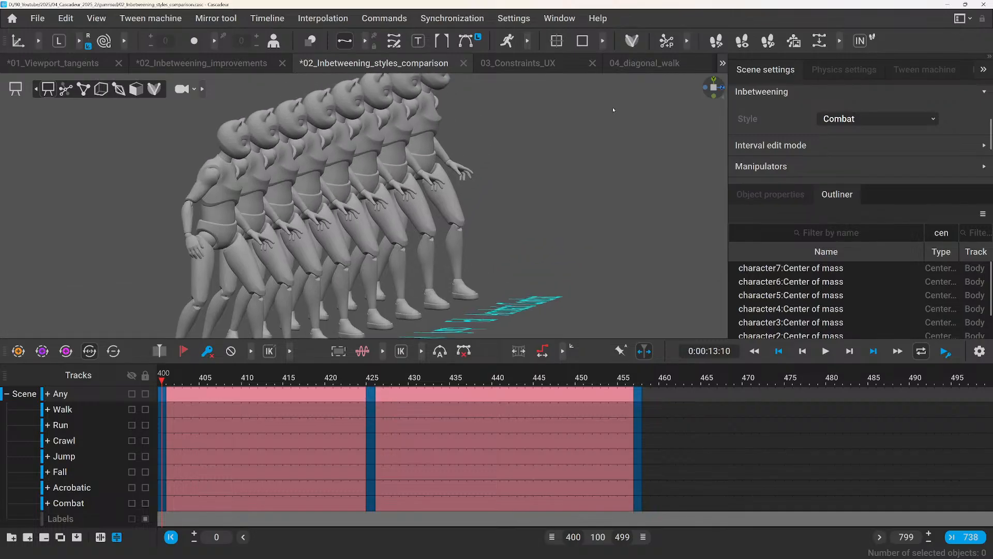
pyautogui.moveTo(714, 89); pyautogui.dragTo(571, 125, button='middle')
pyautogui.scroll(-4, 572, 166)
pyautogui.scroll(-2, 504, 187)
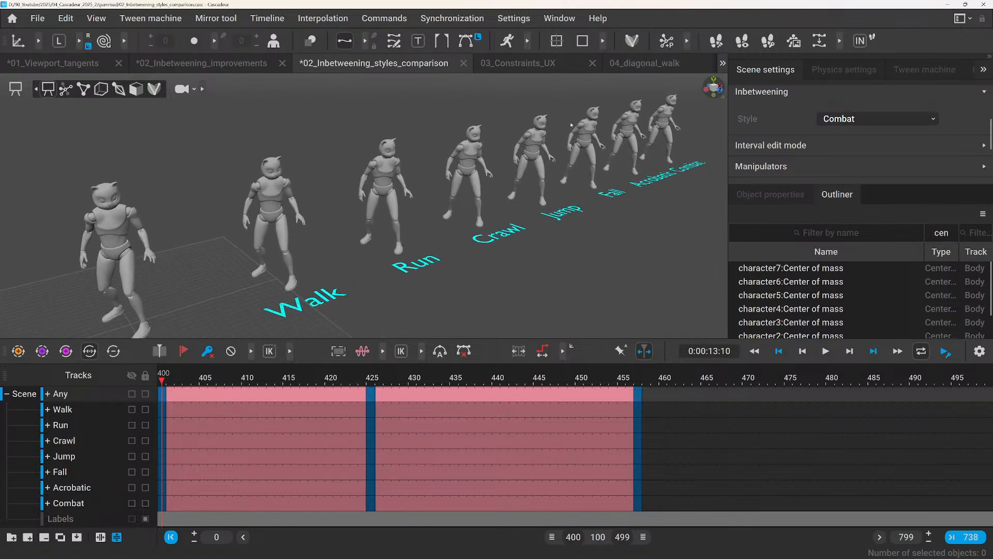
pyautogui.click(370, 375)
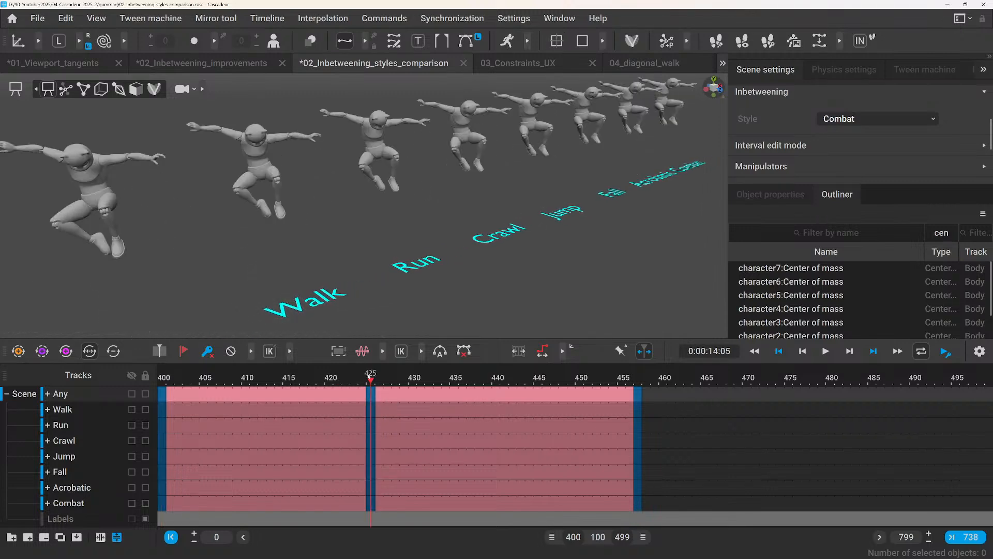
# Check the jump example's last pose, return to frame 400 and play it to compare the motion across all eight characters.
pyautogui.press('d')
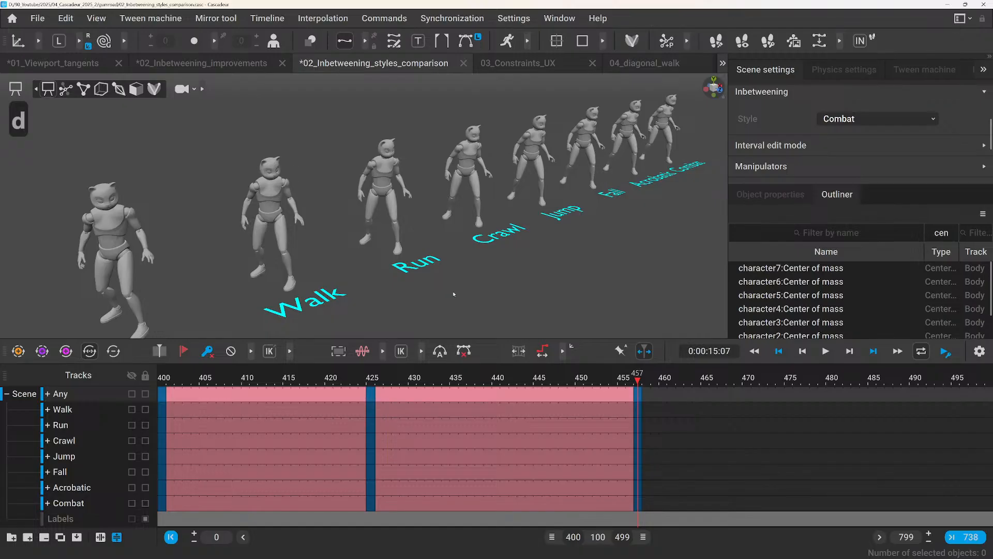
pyautogui.press('a')
pyautogui.press('a')
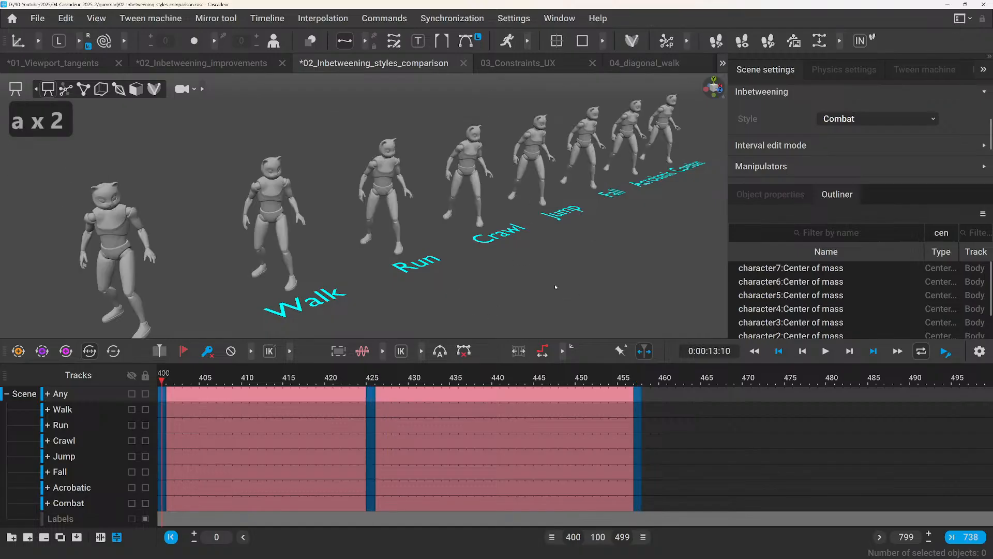
pyautogui.press('space')
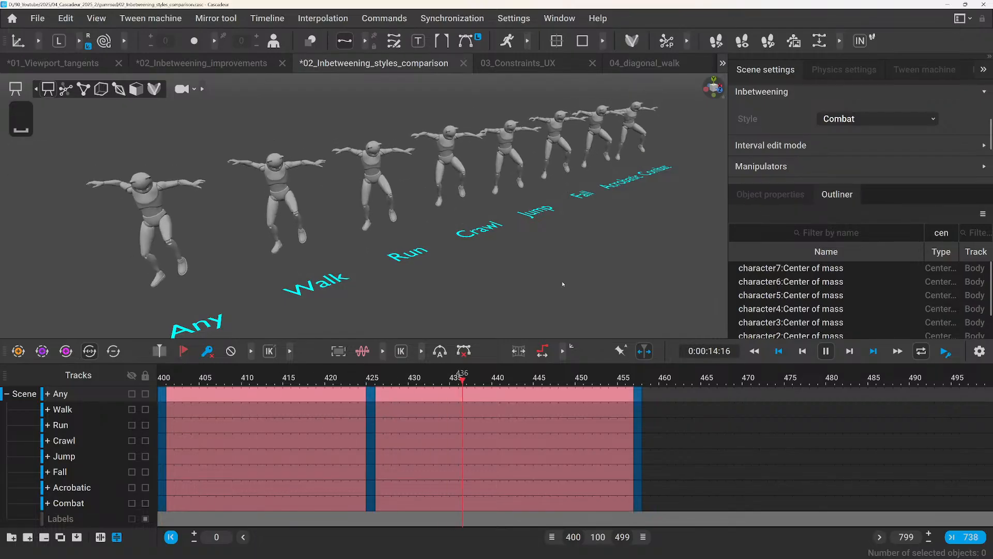
pyautogui.keyDown('alt'); pyautogui.moveTo(563, 283); pyautogui.dragTo(518, 282); pyautogui.keyUp('alt')
pyautogui.keyDown('alt'); pyautogui.moveTo(542, 291); pyautogui.dragTo(476, 294, button='middle'); pyautogui.keyUp('alt')
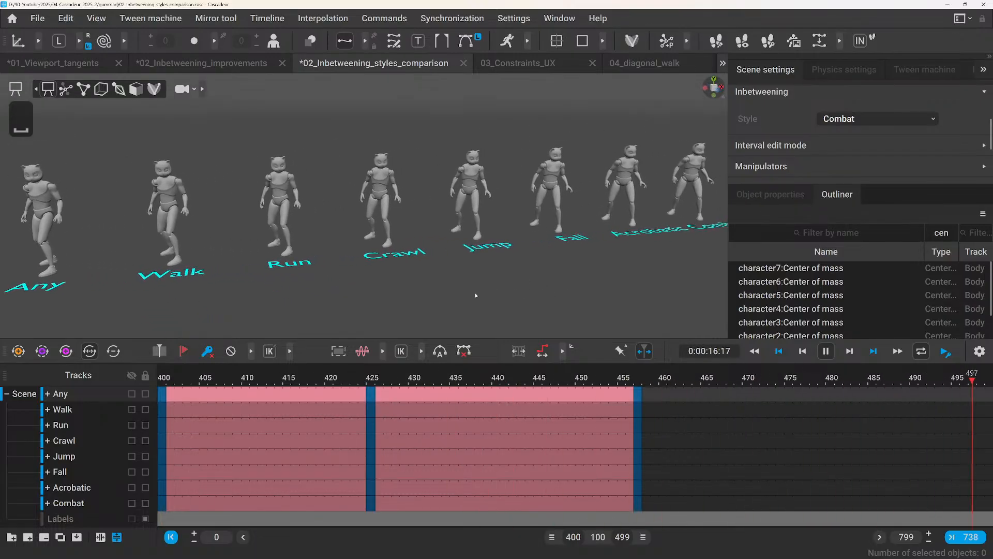
pyautogui.scroll(-2, 475, 293)
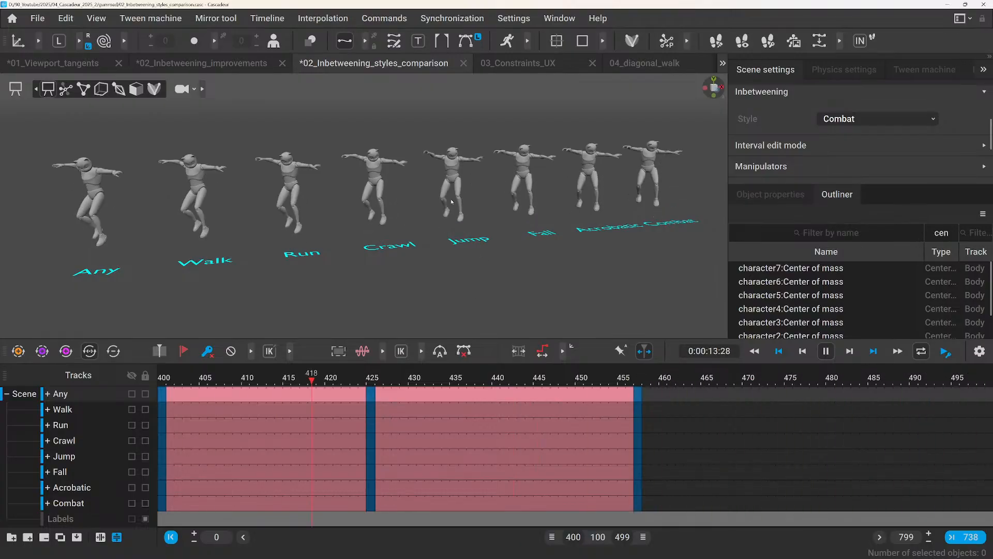
pyautogui.scroll(3, 461, 179)
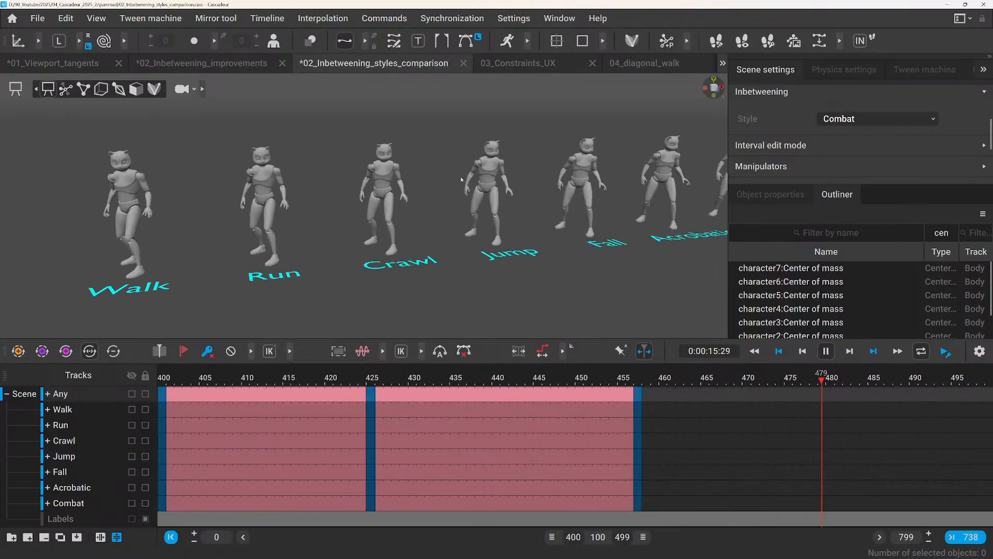
pyautogui.scroll(2, 443, 213)
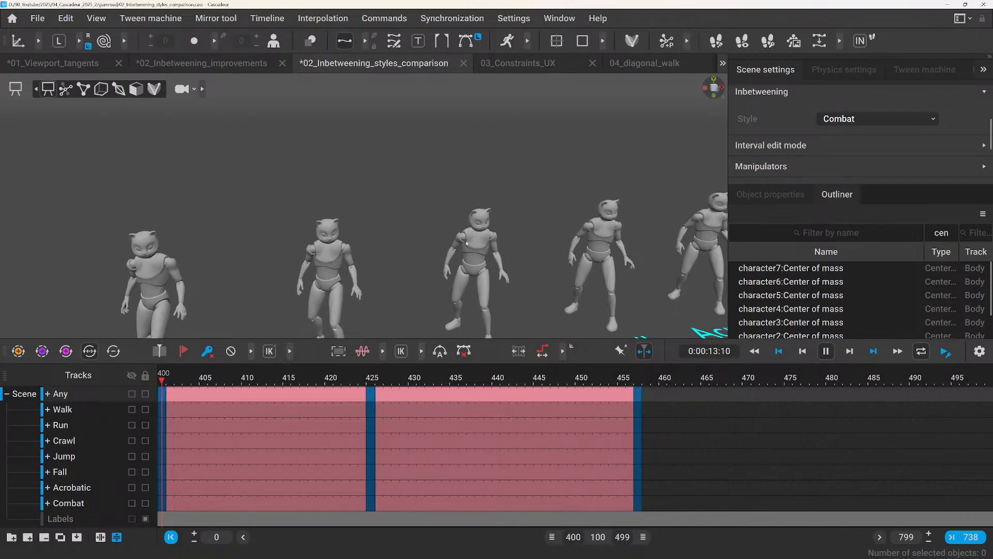
pyautogui.scroll(-3, 466, 243)
pyautogui.press('space')
# Line the eight characters up in an axis-aligned side view and scrub to frame 439 to compare their overlapping poses.
pyautogui.moveTo(352, 253); pyautogui.dragTo(459, 216, button='middle')
pyautogui.scroll(-2, 457, 216)
pyautogui.moveTo(343, 264); pyautogui.dragTo(361, 255, button='middle')
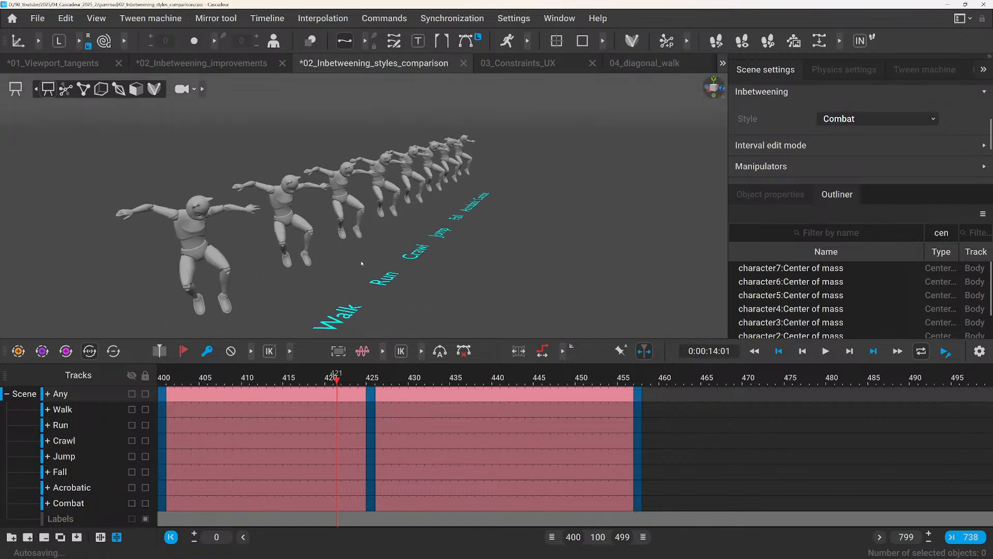
pyautogui.click(709, 90)
pyautogui.click(717, 88)
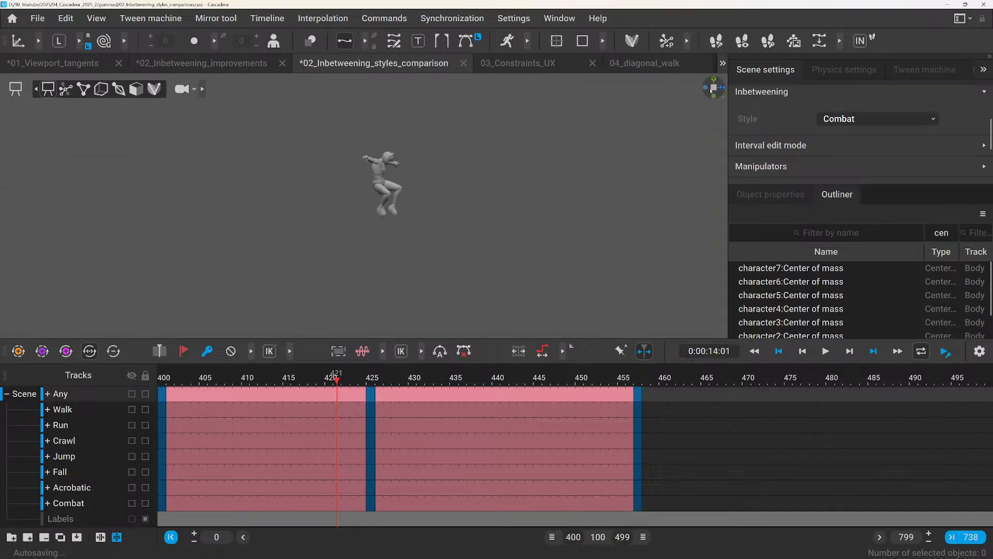
pyautogui.moveTo(337, 383); pyautogui.dragTo(491, 427)
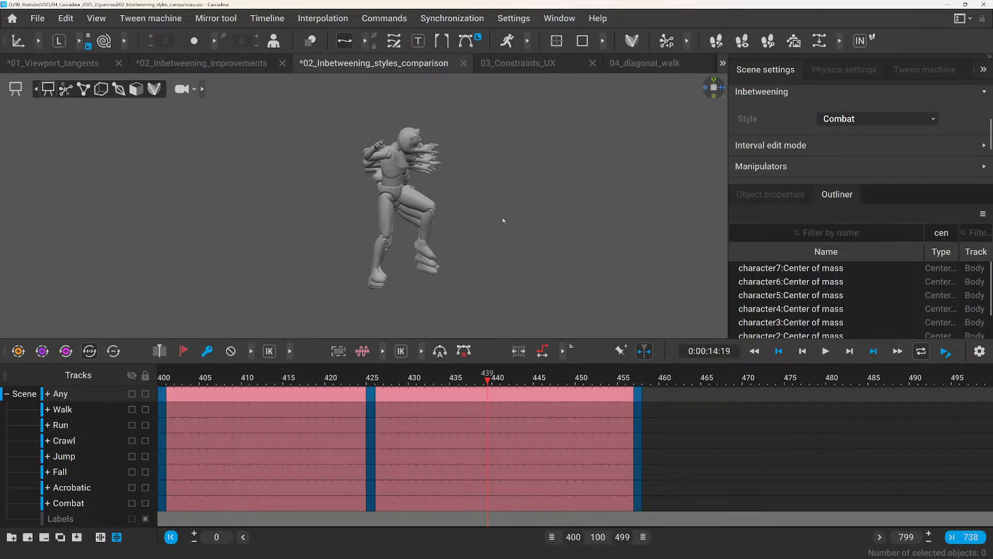
# Examine the characters' landing poses at frame 439 from the front, with the style labels in view.
pyautogui.keyDown('alt'); pyautogui.moveTo(503, 220); pyautogui.dragTo(378, 194); pyautogui.keyUp('alt')
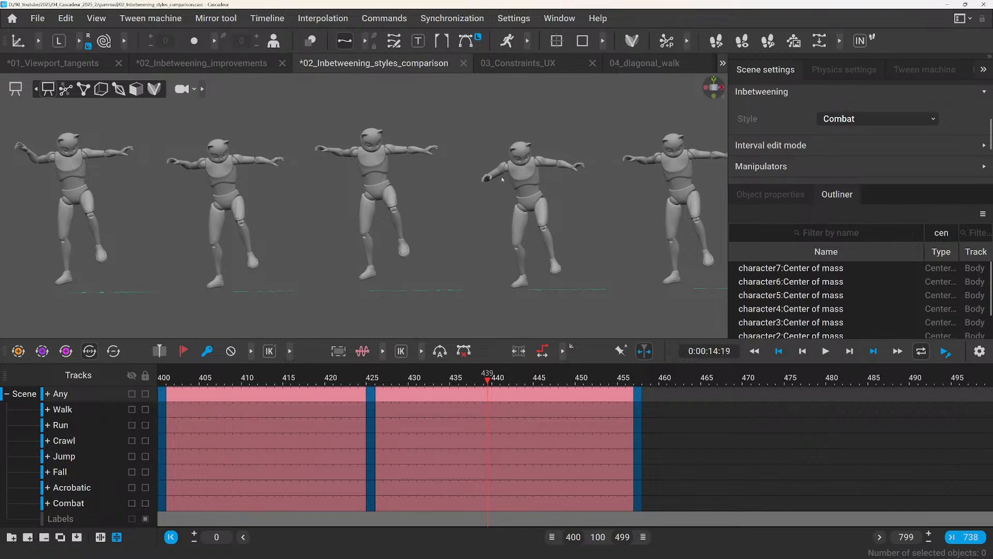
pyautogui.scroll(-3, 499, 186)
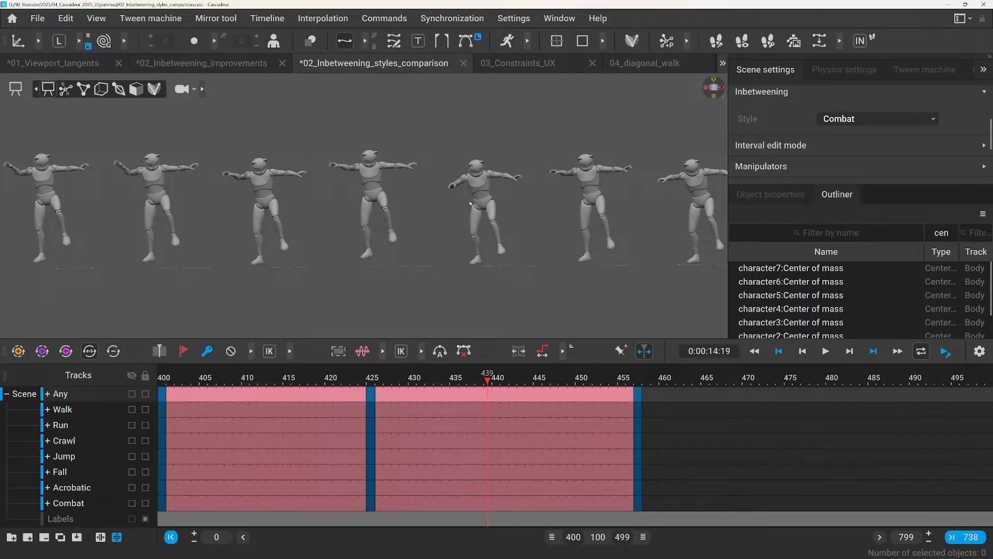
pyautogui.keyDown('alt'); pyautogui.moveTo(342, 253); pyautogui.dragTo(357, 279); pyautogui.keyUp('alt')
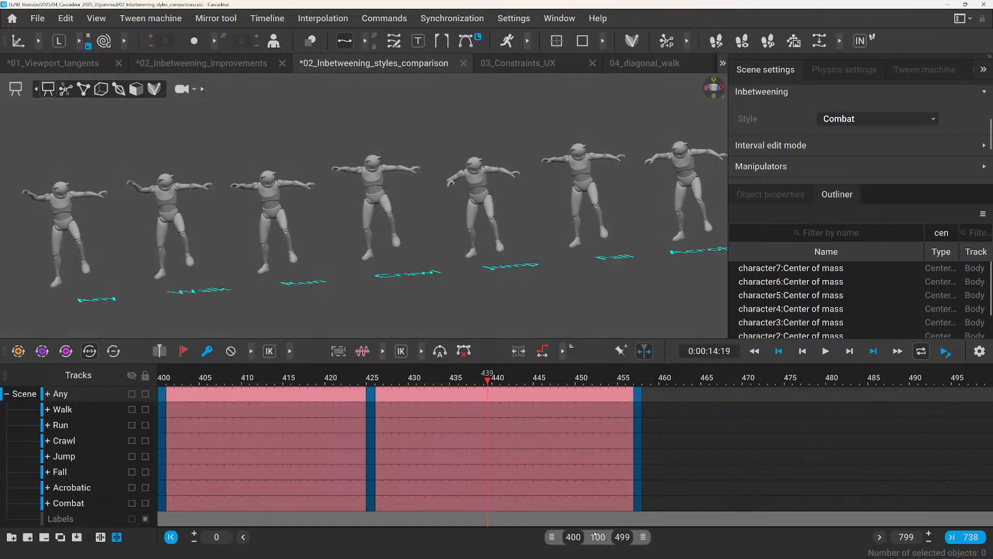
# Shift the visible timeline range to frames 500–599 and go to frame 500 with all eight characters framed.
pyautogui.moveTo(596, 537); pyautogui.dragTo(667, 539)
pyautogui.click(187, 378)
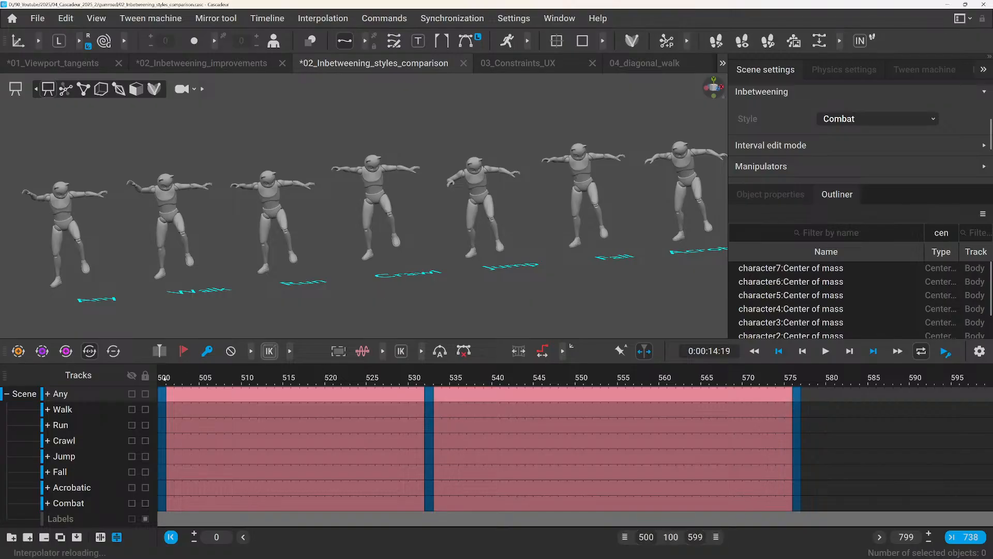
pyautogui.click(163, 378)
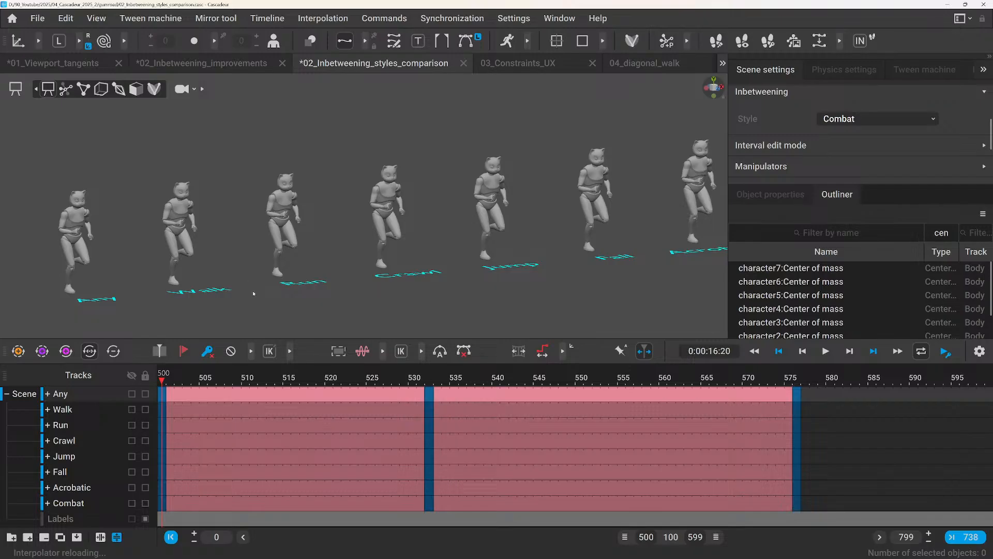
pyautogui.keyDown('alt'); pyautogui.moveTo(258, 289); pyautogui.dragTo(293, 263); pyautogui.keyUp('alt')
pyautogui.scroll(-4, 294, 263)
pyautogui.scroll(2, 318, 262)
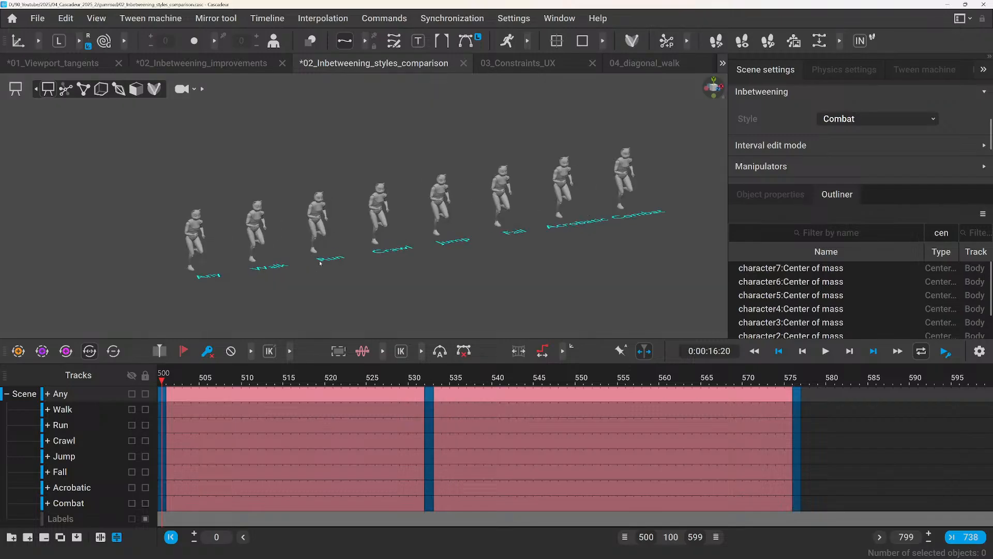
# Step between the key poses of the 500–599 example and play the interval to compare the styles.
pyautogui.press('d')
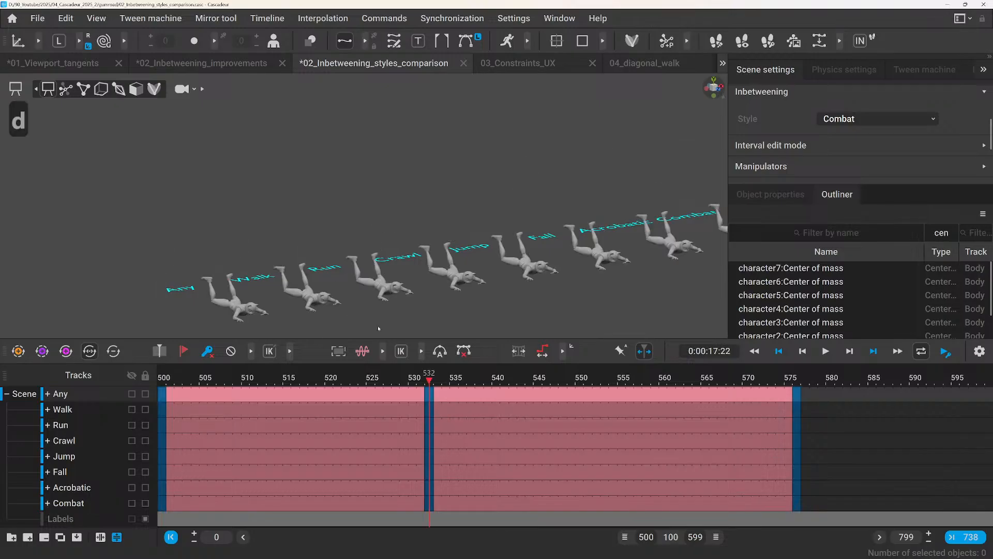
pyautogui.press('d')
pyautogui.press('a')
pyautogui.press('d')
pyautogui.press('a')
pyautogui.press('space')
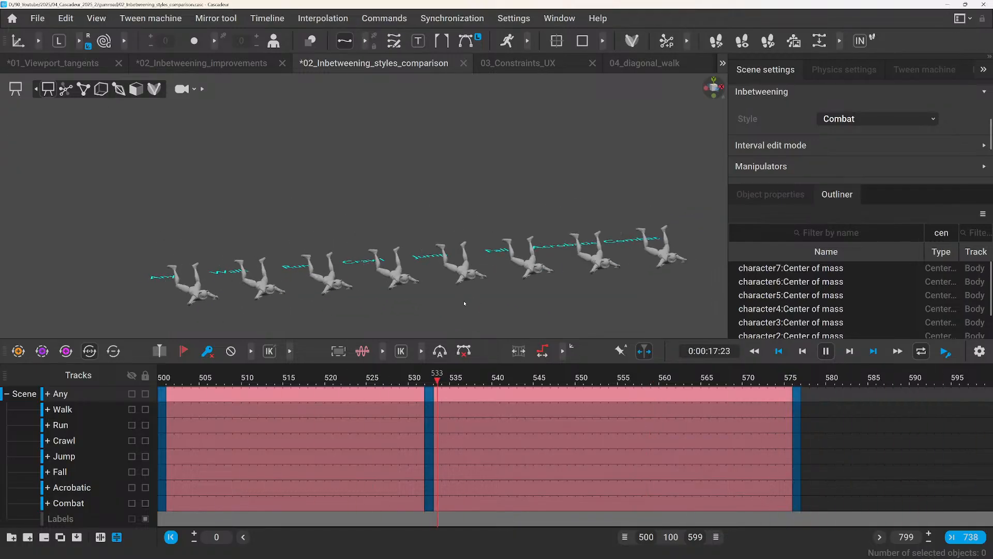
pyautogui.press('space')
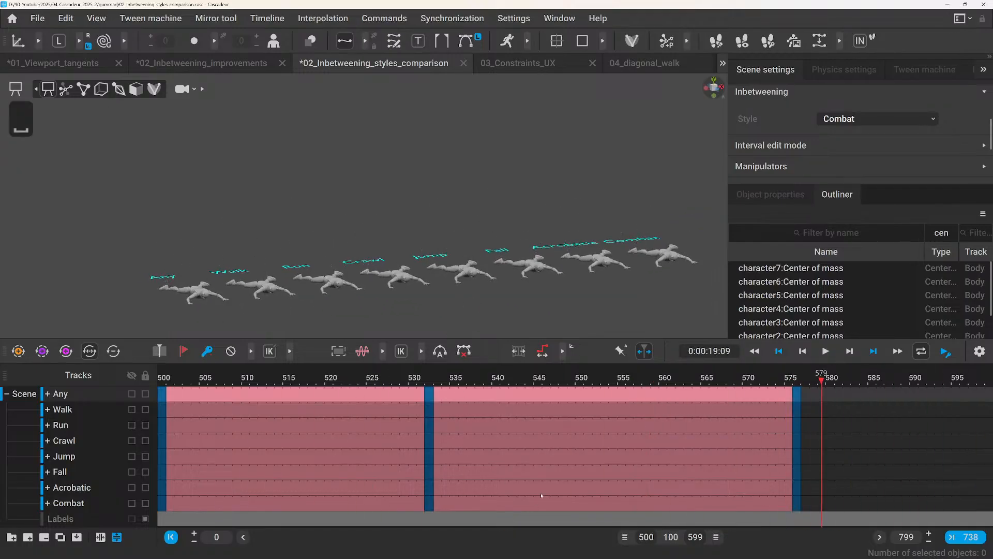
# Shift the visible timeline range to frames 600–699 and step through the example's key poses starting at frame 600.
pyautogui.moveTo(655, 533); pyautogui.dragTo(741, 539)
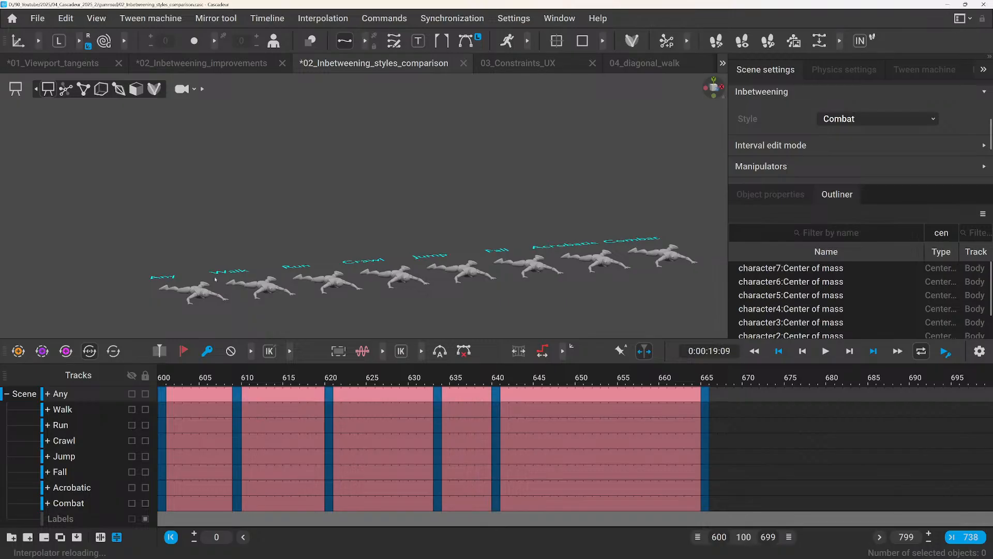
pyautogui.click(162, 378)
pyautogui.press('d')
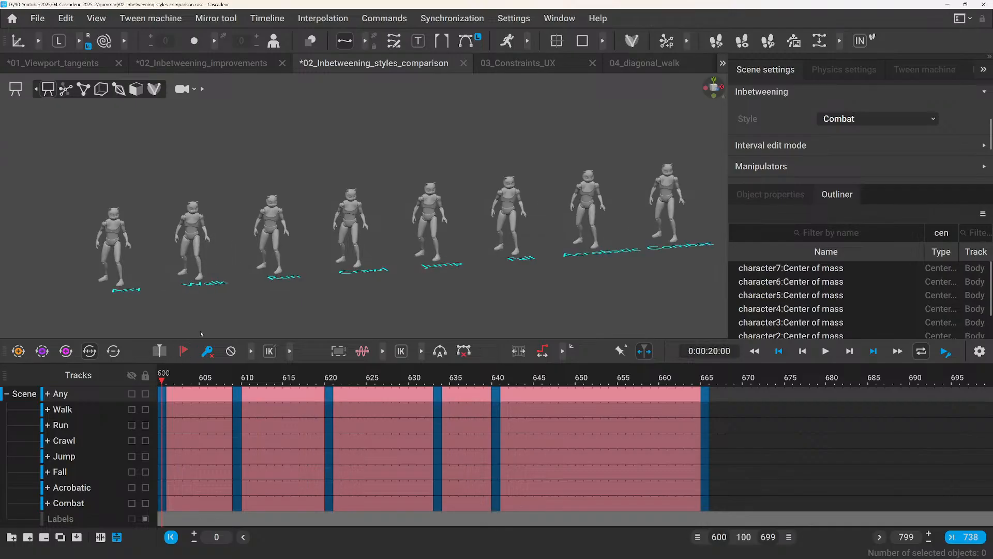
pyautogui.press('d')
pyautogui.press('d')
pyautogui.press('d')
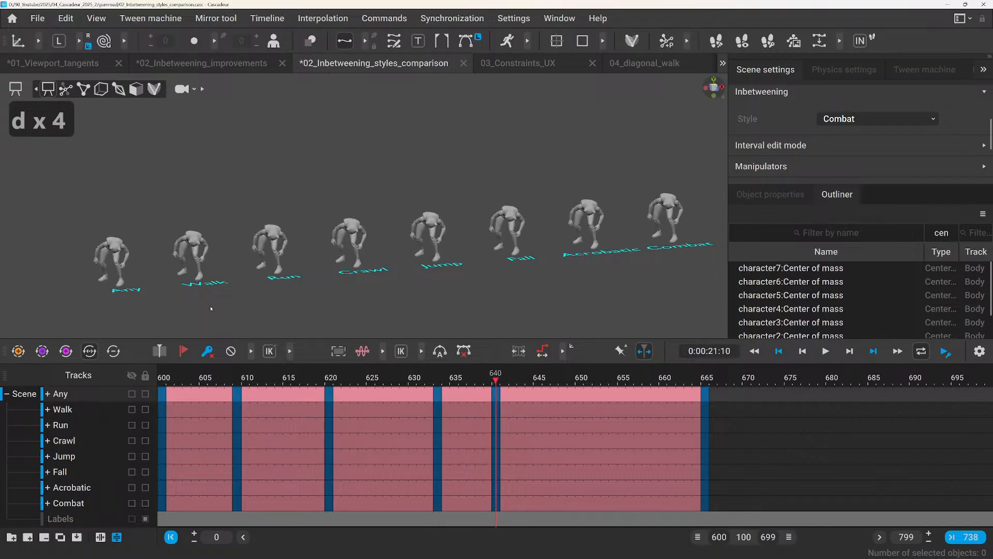
pyautogui.press('d')
# Play the 600–699 example and compare the acrobatic motion across all eight characters from an angled view.
pyautogui.press('space')
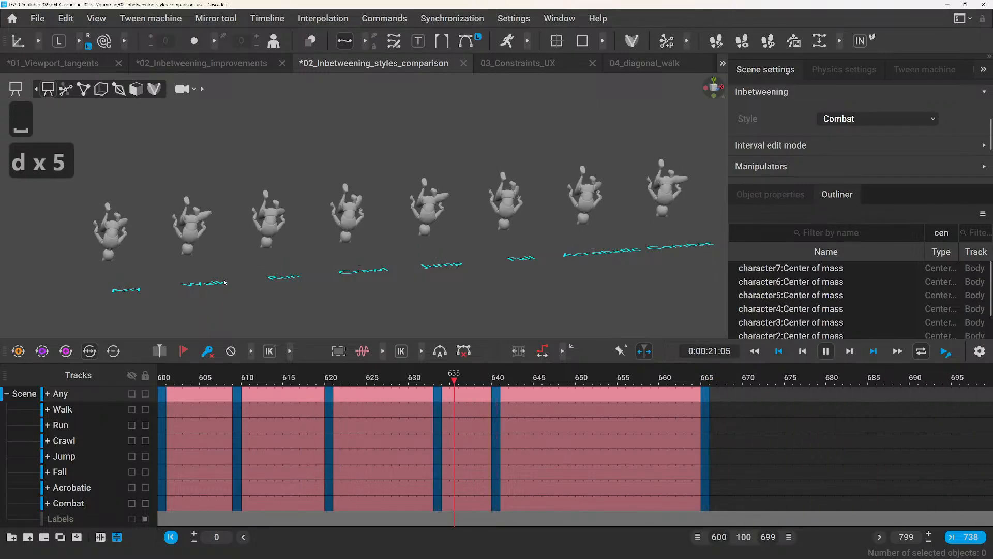
pyautogui.keyDown('alt'); pyautogui.moveTo(225, 283); pyautogui.dragTo(278, 283); pyautogui.keyUp('alt')
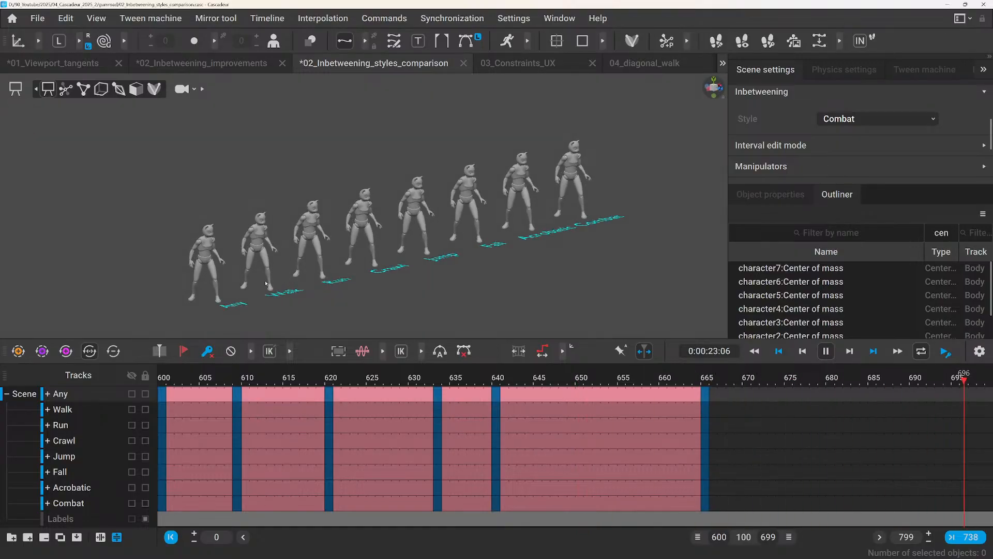
pyautogui.scroll(2, 255, 288)
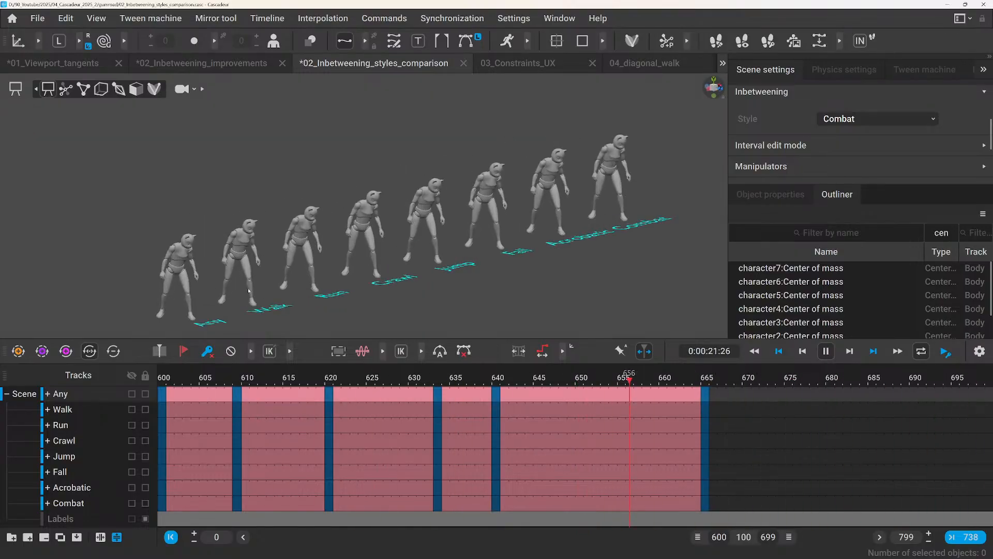
pyautogui.press('space')
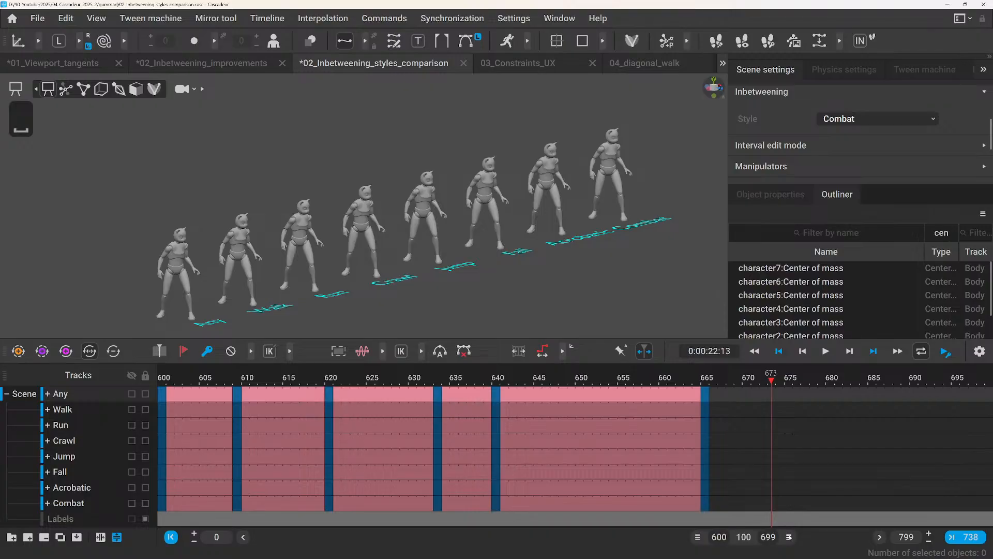
# Set the visible timeline range to frames 700–799 for the last example.
pyautogui.moveTo(790, 538); pyautogui.dragTo(791, 538)
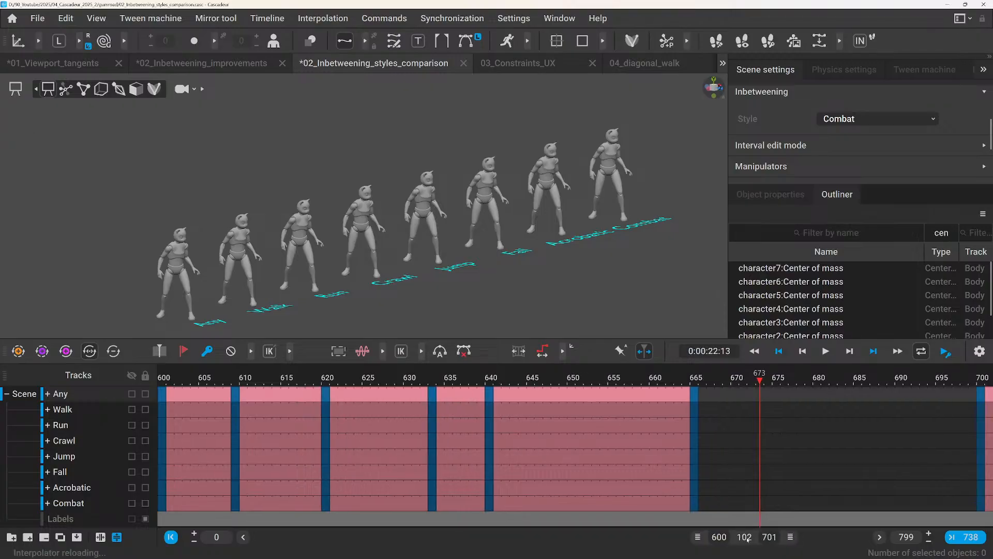
pyautogui.moveTo(740, 538); pyautogui.dragTo(852, 548)
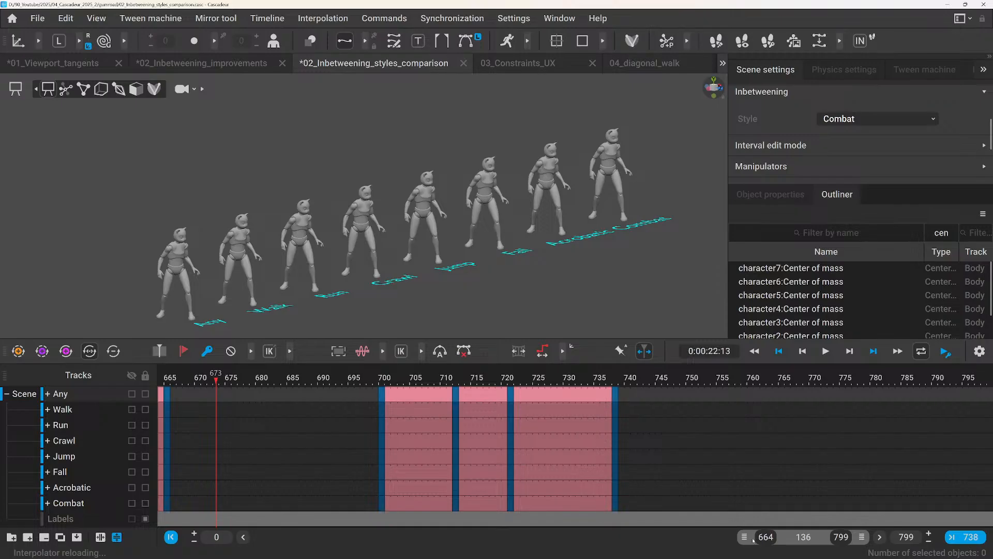
pyautogui.moveTo(748, 538); pyautogui.dragTo(763, 538)
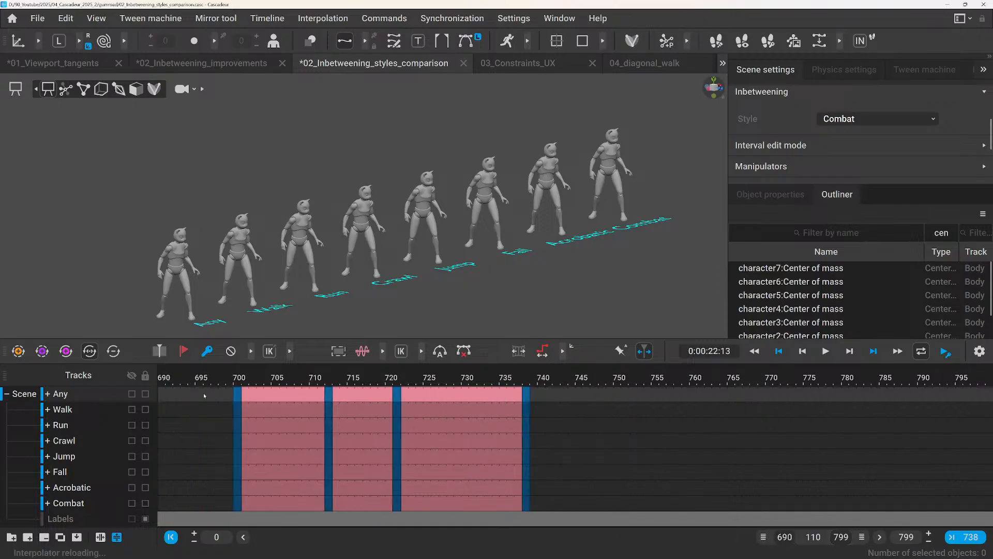
pyautogui.click(238, 380)
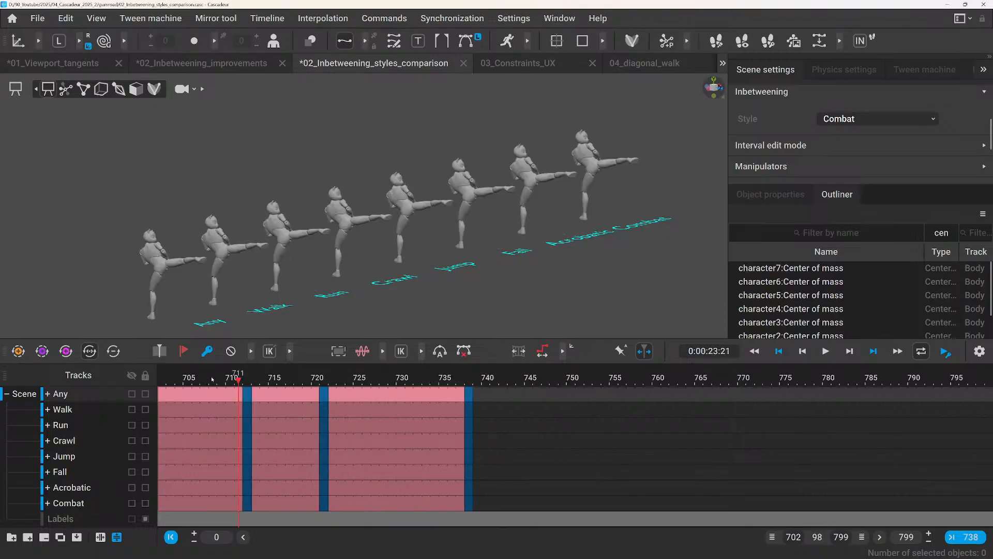
pyautogui.click(792, 537)
pyautogui.write('700')
pyautogui.press('Return')
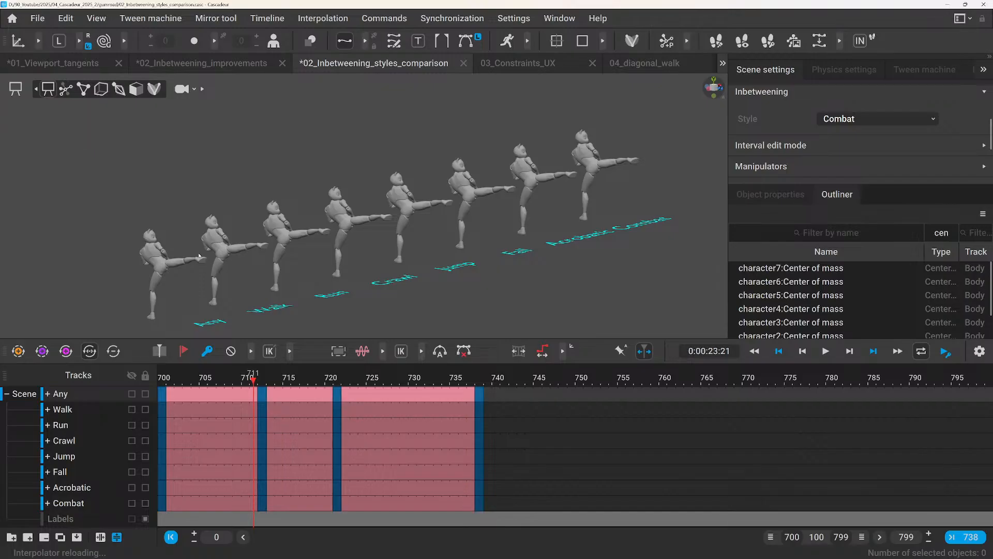
# Play the kick example from the opposite side of the row, stop at frame 723 and view it axis-aligned.
pyautogui.keyDown('alt'); pyautogui.moveTo(517, 239); pyautogui.dragTo(237, 228); pyautogui.keyUp('alt')
pyautogui.press('space')
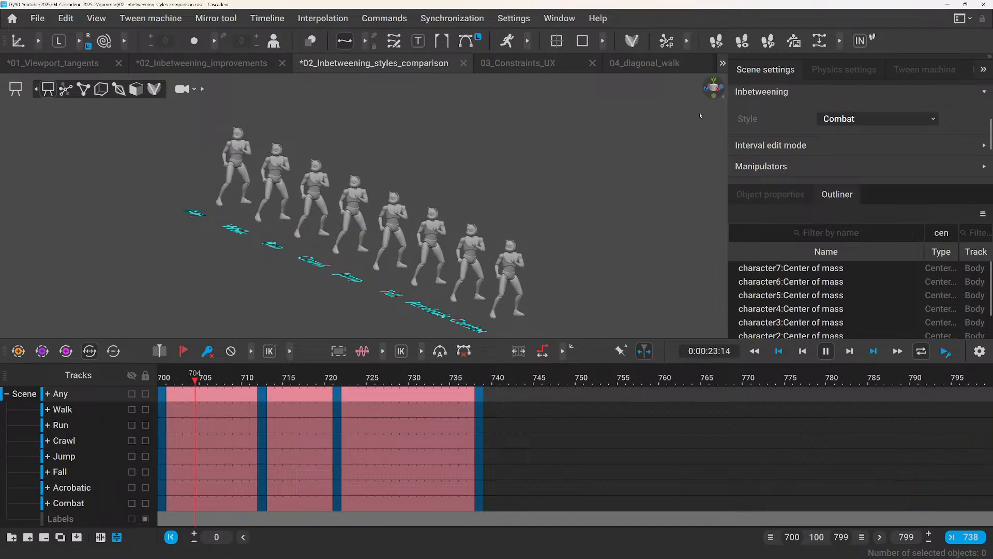
pyautogui.scroll(2, 566, 207)
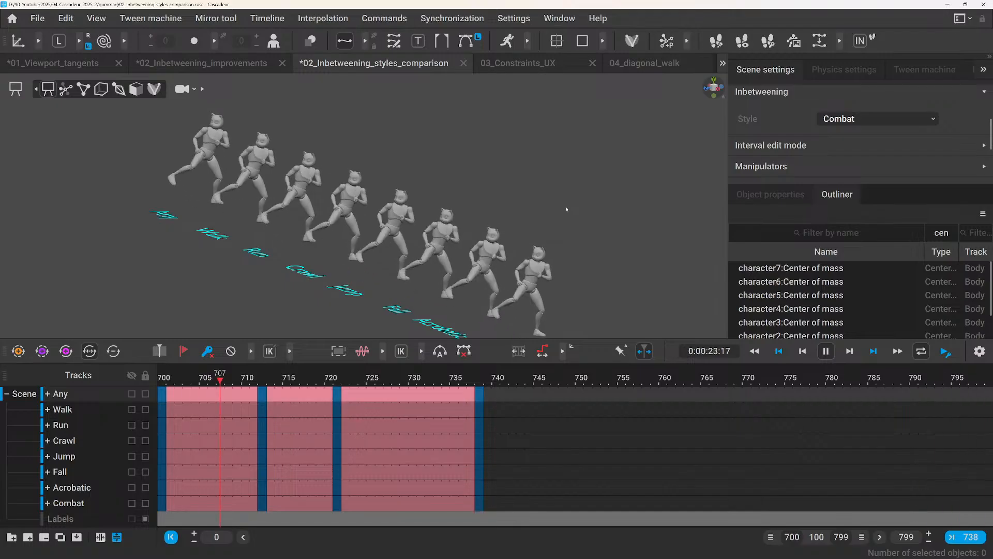
pyautogui.press('space')
pyautogui.click(707, 90)
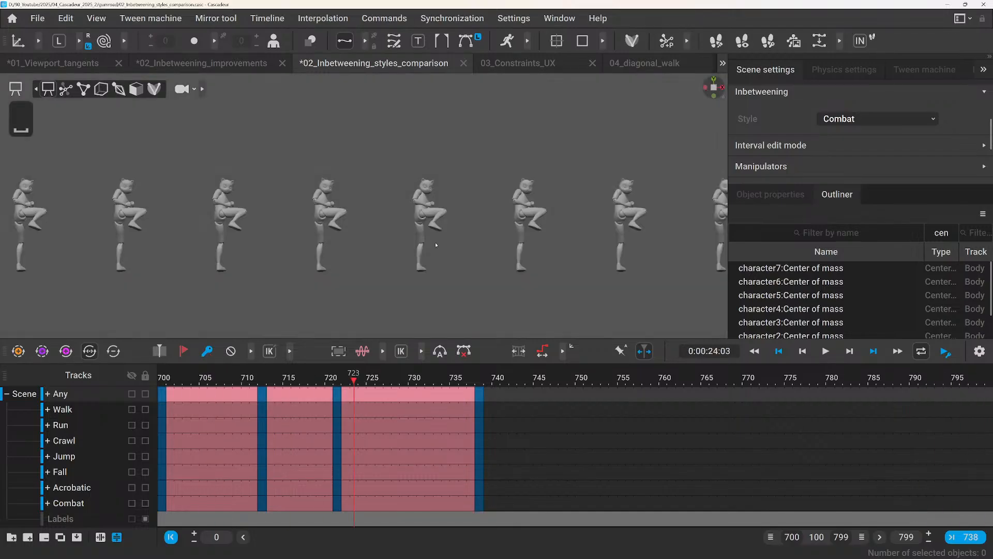
# Compare the kick poses of the eight characters at frames 707 and 729 from the side, along the row and at an angle.
pyautogui.moveTo(199, 376); pyautogui.dragTo(220, 378)
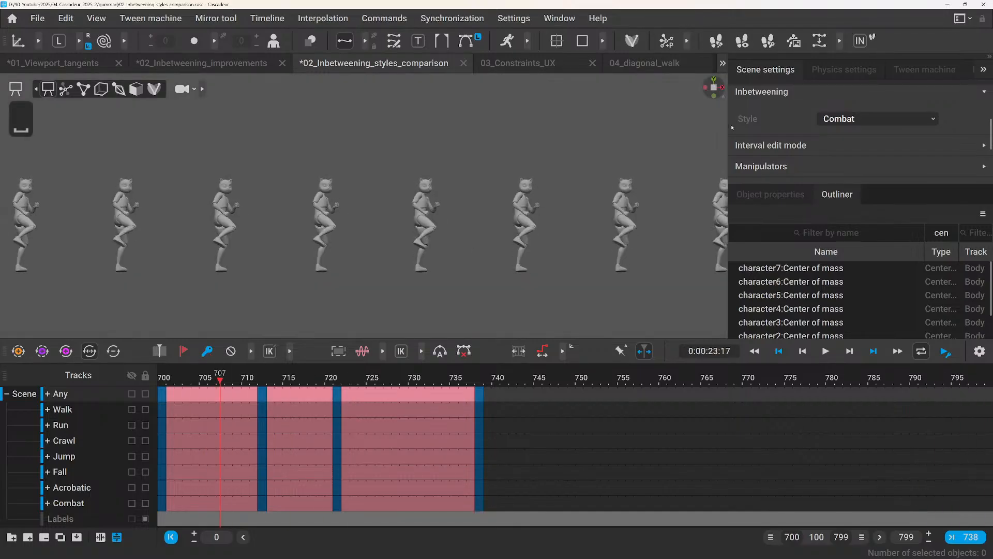
pyautogui.click(706, 88)
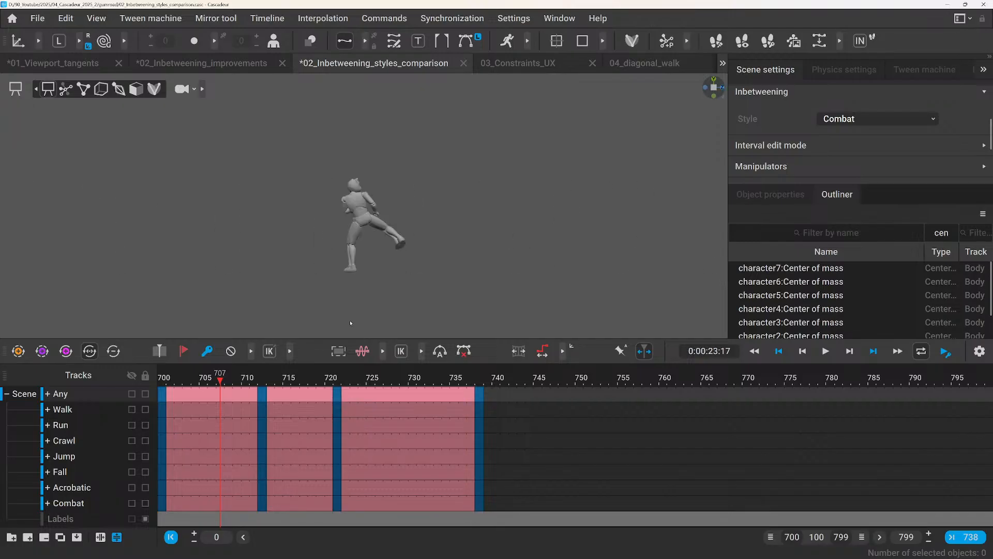
pyautogui.moveTo(163, 376); pyautogui.dragTo(405, 408)
pyautogui.moveTo(380, 320); pyautogui.dragTo(446, 288, button='right')
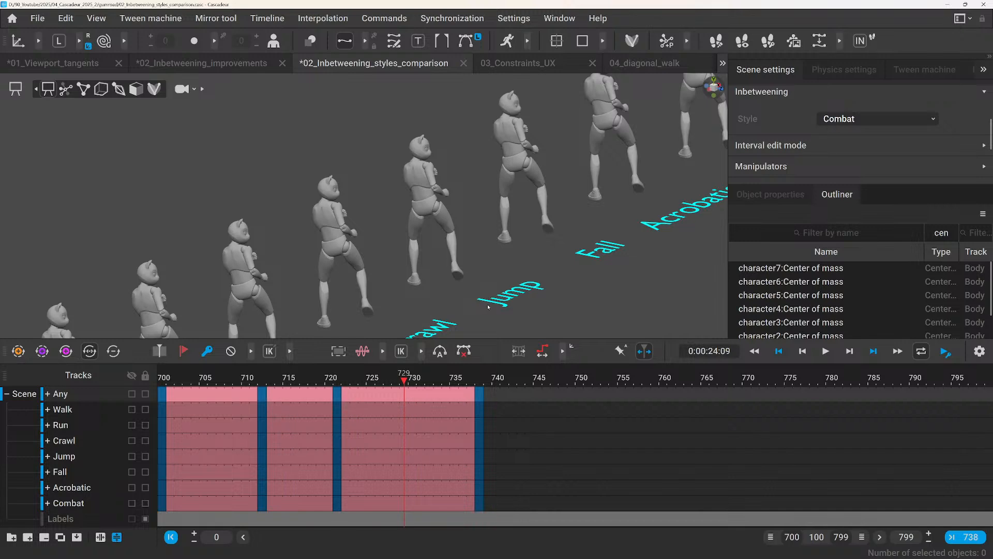
pyautogui.scroll(-3, 455, 287)
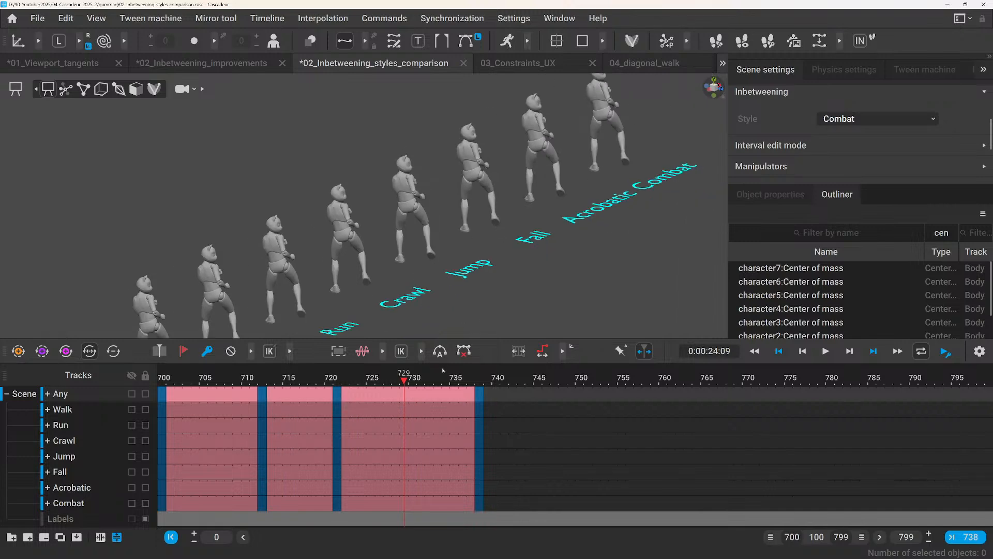
# Close the 02_Inbetweening_styles_comparison scene without saving and look closely at the katana between the character's feet in 03_Constraints_UX.
pyautogui.click(464, 63)
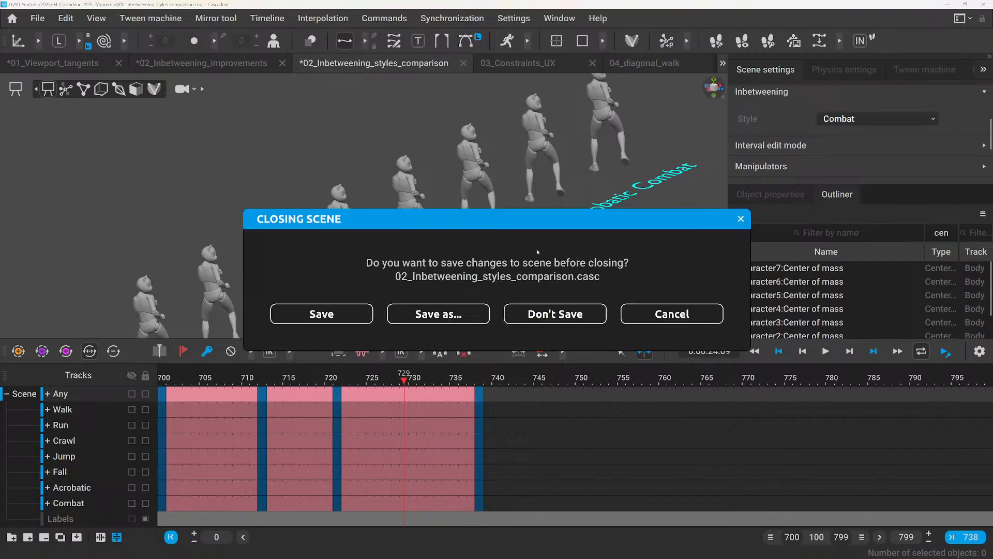
pyautogui.click(558, 320)
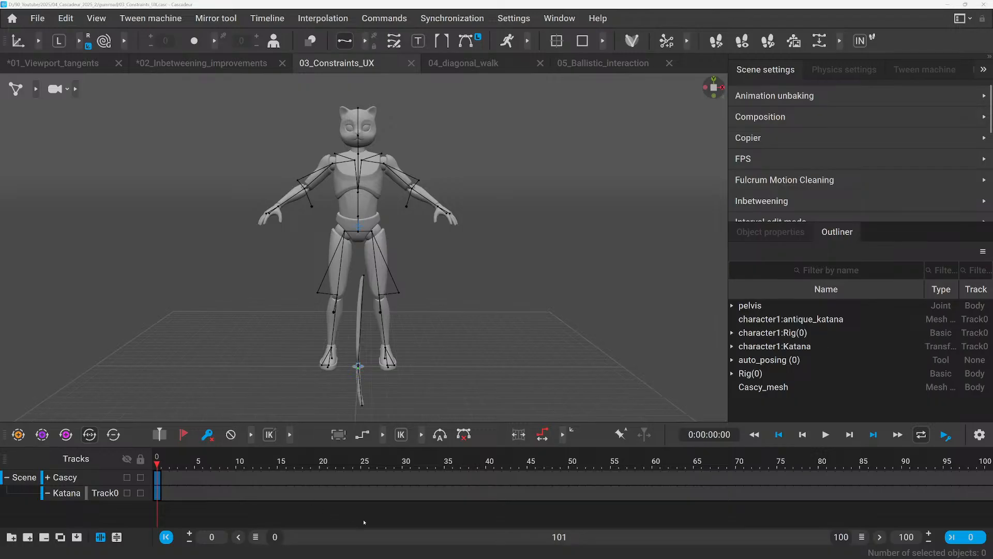
pyautogui.scroll(5, 362, 362)
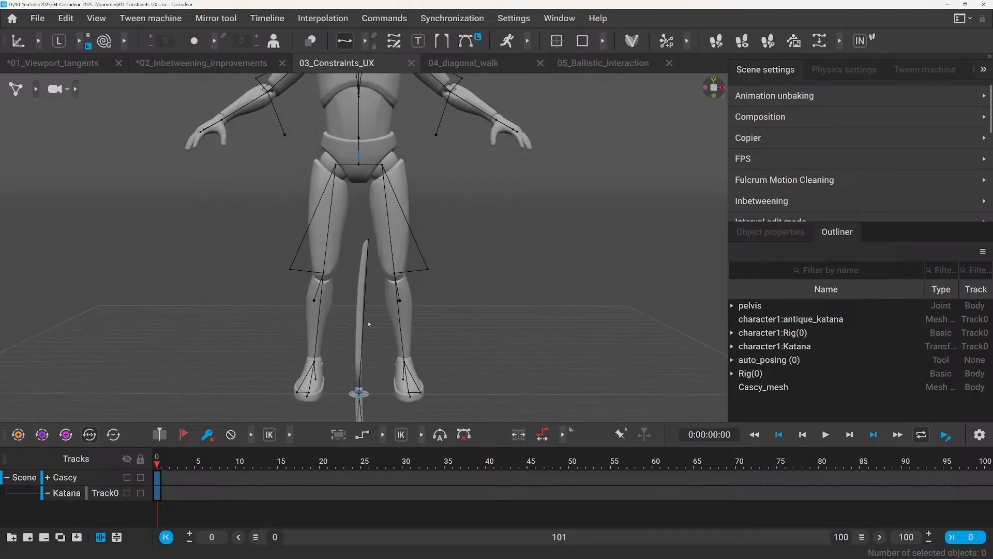
pyautogui.moveTo(365, 329); pyautogui.dragTo(345, 339, button='right')
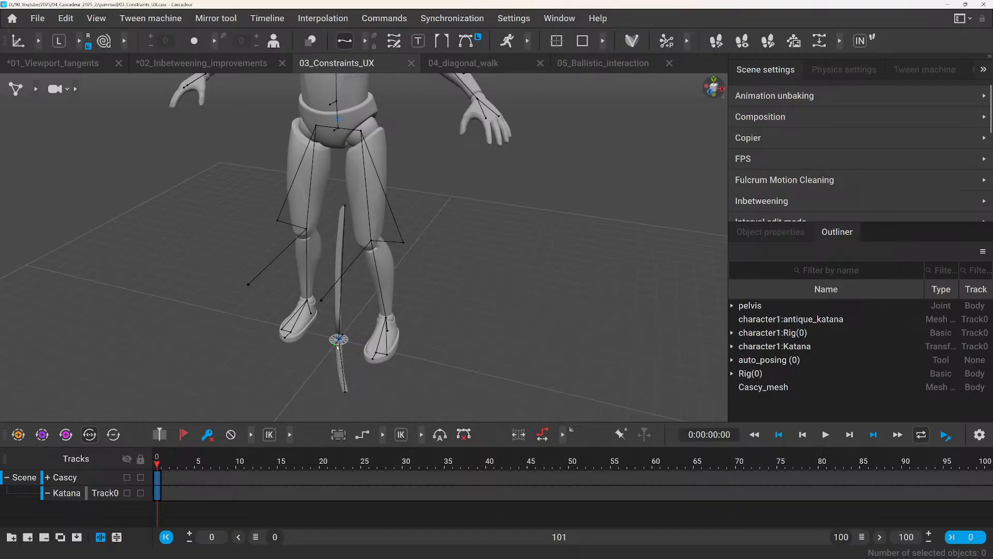
pyautogui.scroll(2, 338, 347)
pyautogui.scroll(-2, 337, 348)
# Display joints, rigid bodies and points together and examine the rigs of the character and the katana from several angles.
pyautogui.click(76, 89)
pyautogui.click(35, 89)
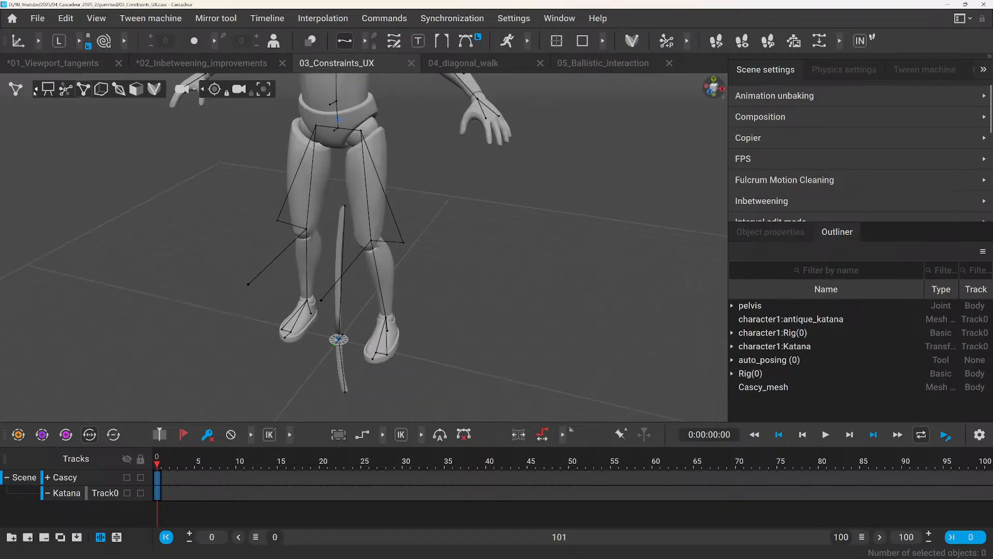
pyautogui.click(154, 89)
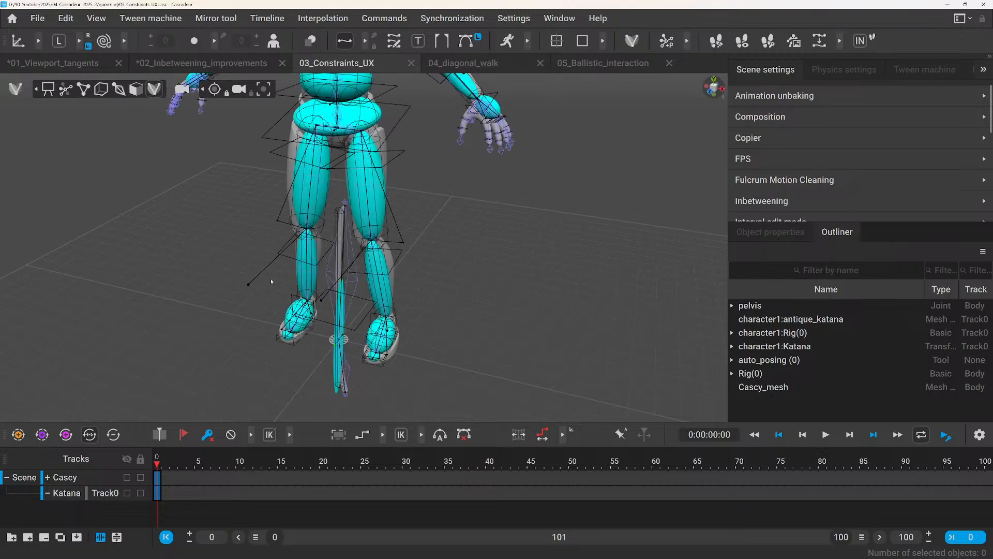
pyautogui.scroll(2, 331, 324)
pyautogui.keyDown('alt'); pyautogui.moveTo(391, 362); pyautogui.dragTo(361, 259, button='middle'); pyautogui.keyUp('alt')
pyautogui.keyDown('alt'); pyautogui.moveTo(361, 259); pyautogui.dragTo(377, 259); pyautogui.keyUp('alt')
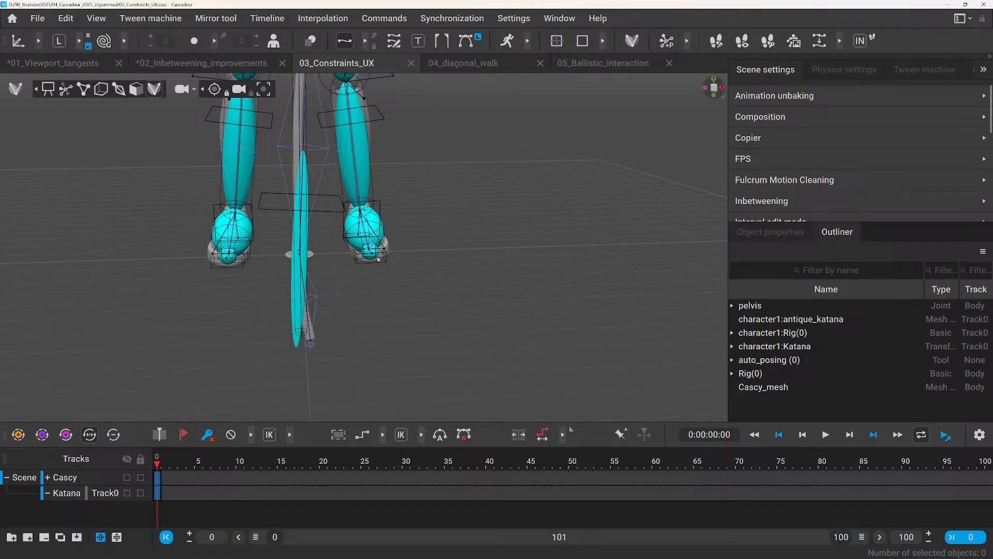
pyautogui.scroll(-2, 342, 248)
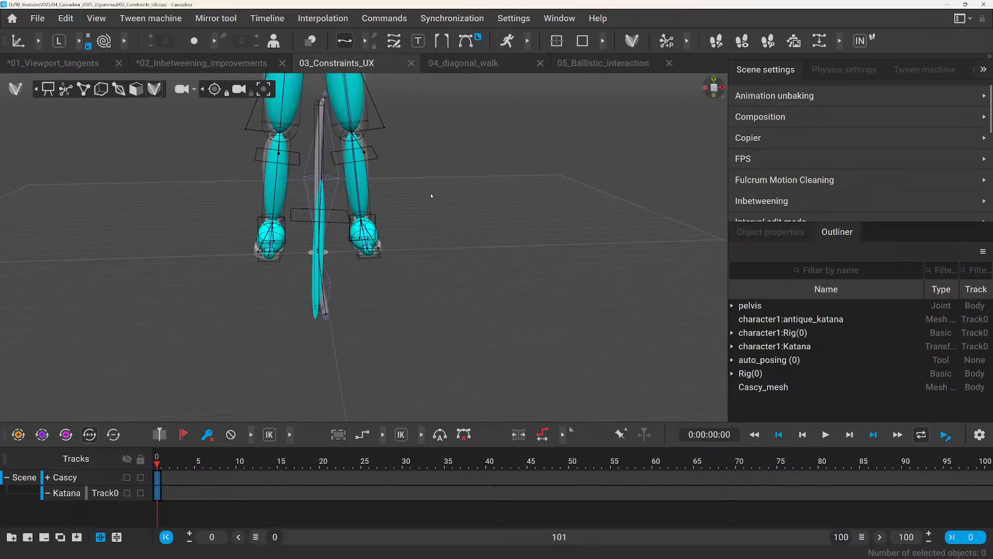
pyautogui.keyDown('alt'); pyautogui.moveTo(431, 196); pyautogui.dragTo(440, 339, button='middle'); pyautogui.keyUp('alt')
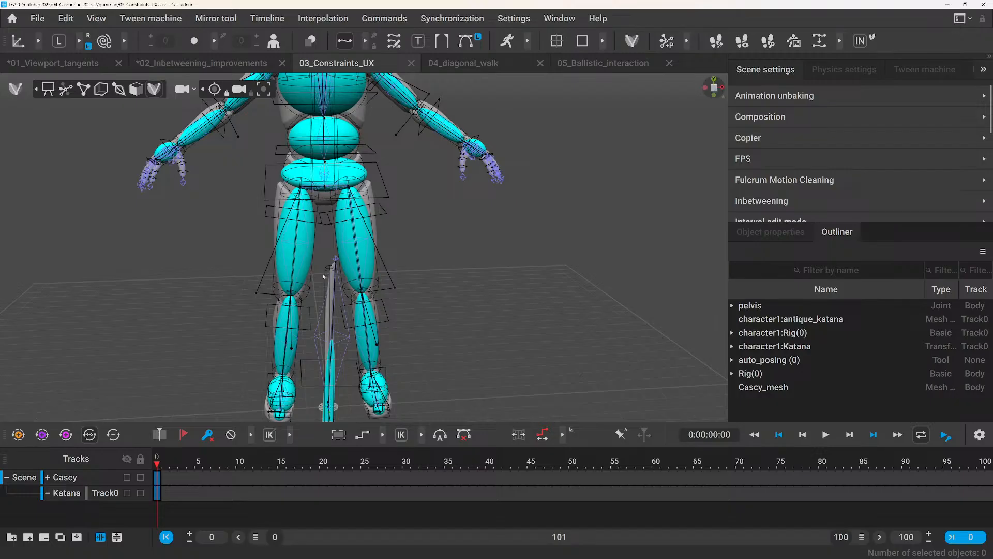
pyautogui.scroll(5, 310, 266)
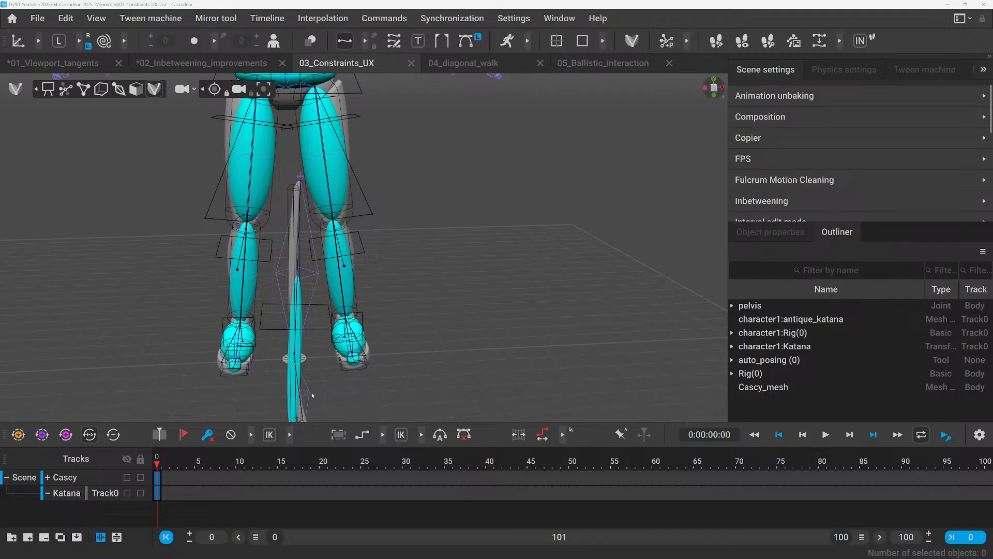
pyautogui.scroll(-4, 277, 210)
pyautogui.scroll(2, 246, 212)
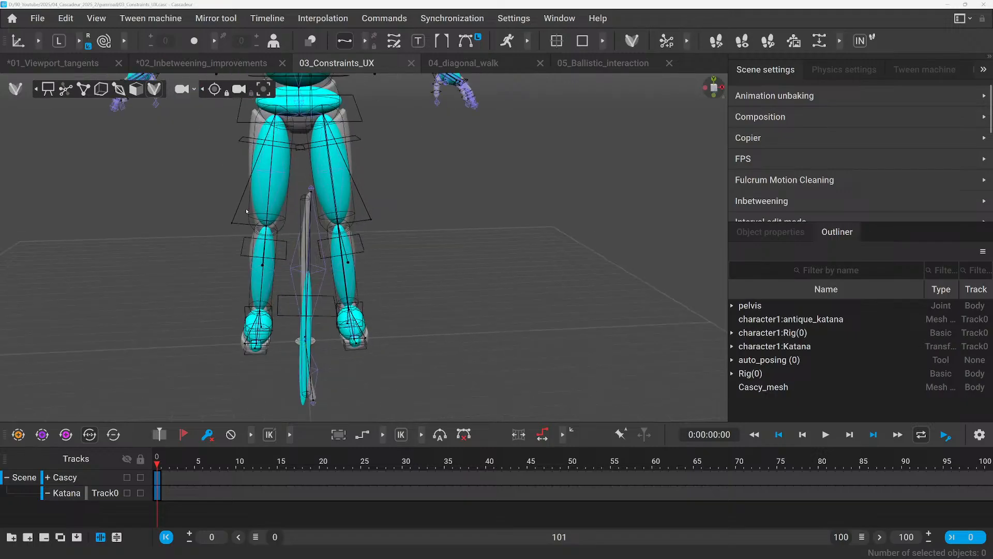
pyautogui.keyDown('alt'); pyautogui.moveTo(246, 213); pyautogui.dragTo(131, 246); pyautogui.keyUp('alt')
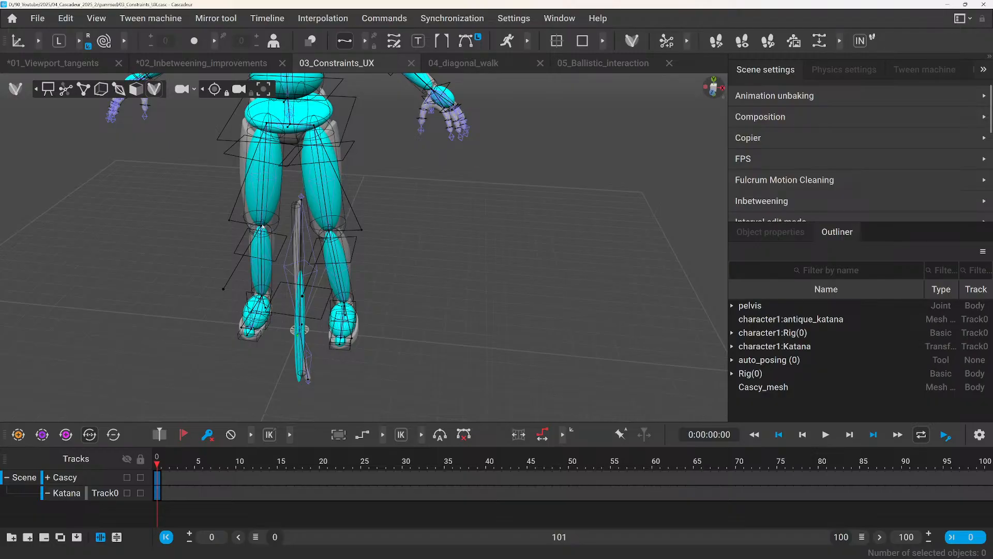
pyautogui.scroll(-4, 234, 237)
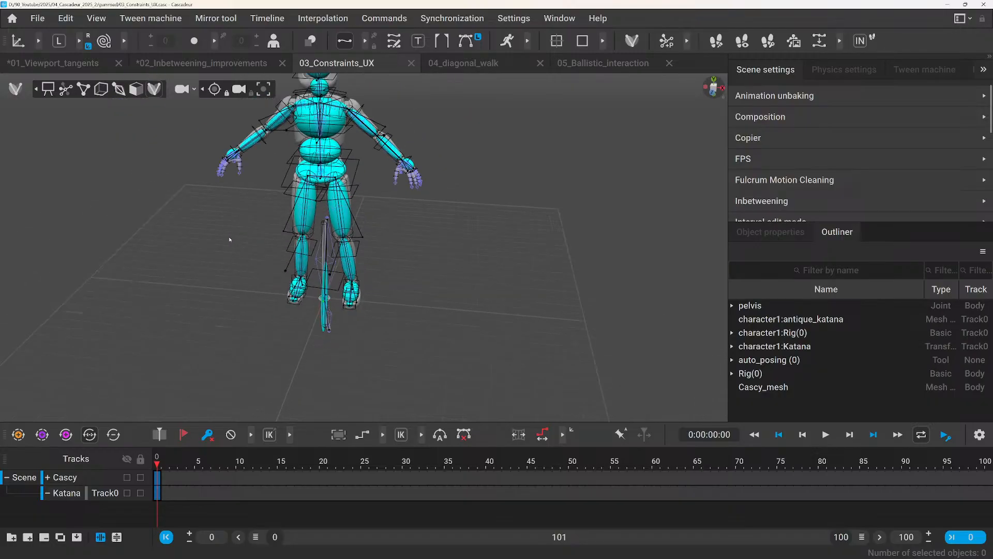
pyautogui.scroll(4, 229, 238)
pyautogui.keyDown('alt'); pyautogui.moveTo(176, 229); pyautogui.dragTo(208, 284); pyautogui.keyUp('alt')
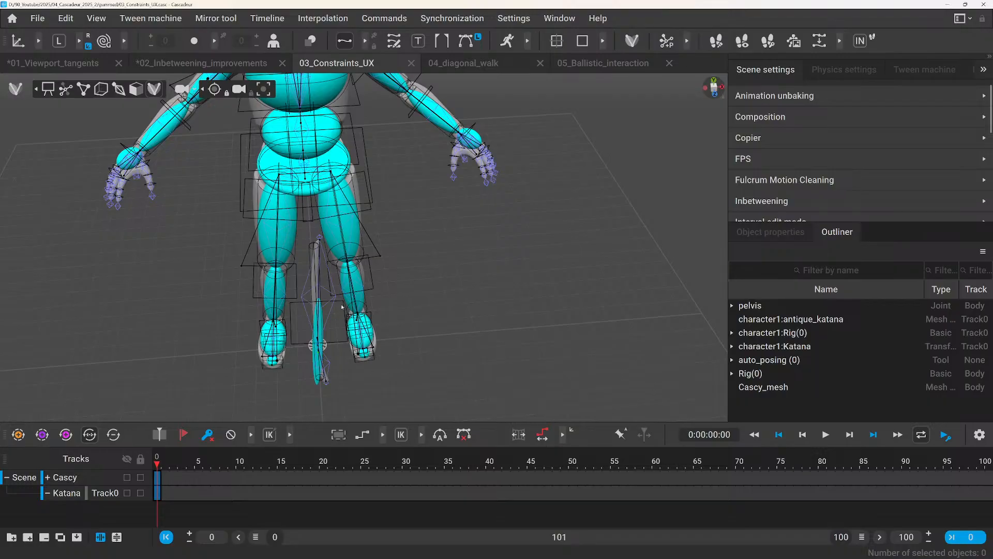
# In joint mode with global axes, copy the transform of the right hand's weapon_r joint and paste it onto the katana's Blade joint.
pyautogui.click(119, 89)
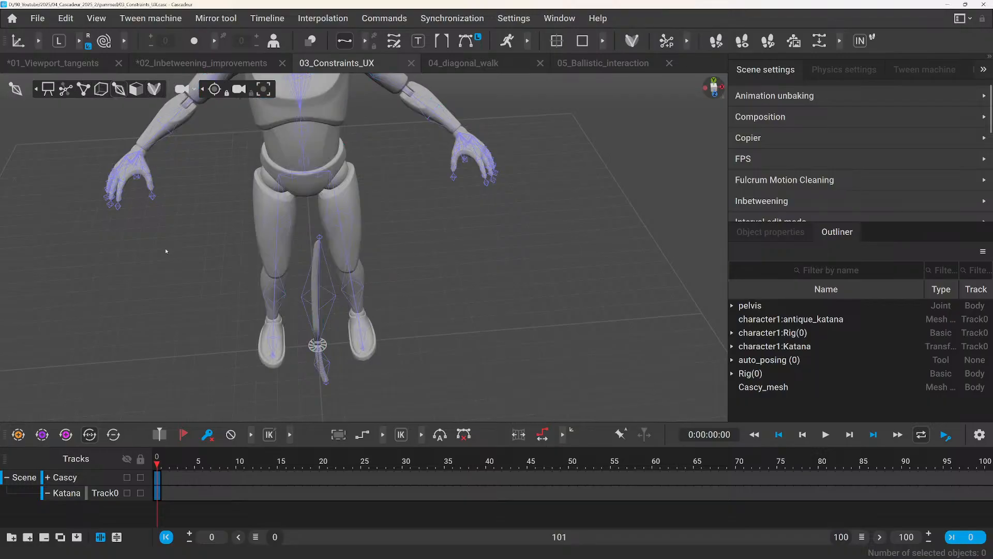
pyautogui.click(59, 41)
pyautogui.moveTo(140, 197); pyautogui.dragTo(202, 221, button='right')
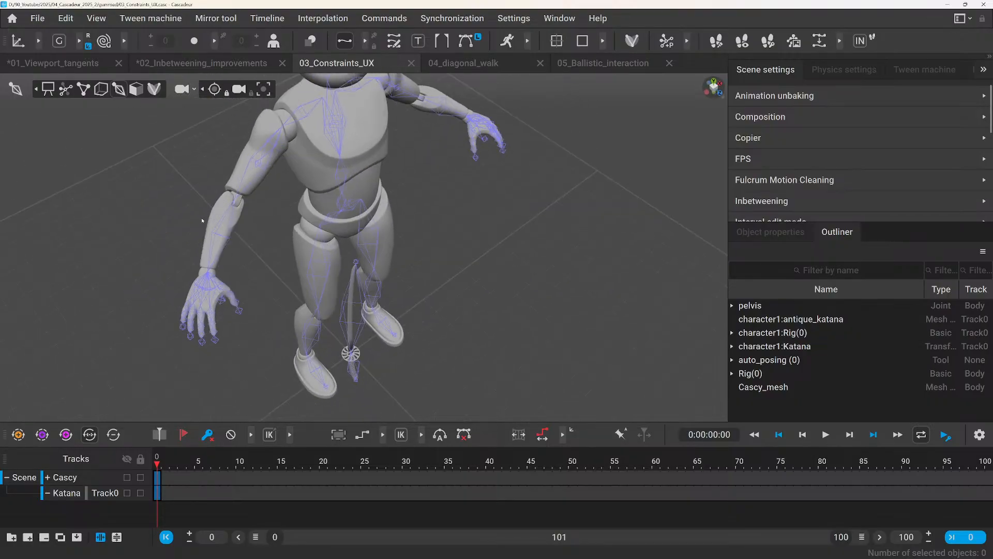
pyautogui.click(221, 303)
pyautogui.scroll(2, 216, 308)
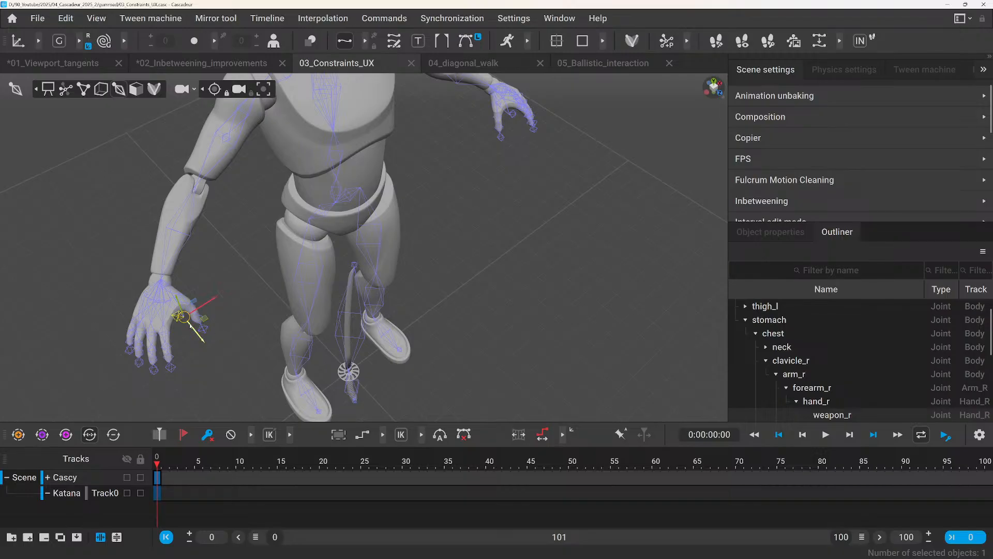
pyautogui.hotkey('ctrl', 'c')
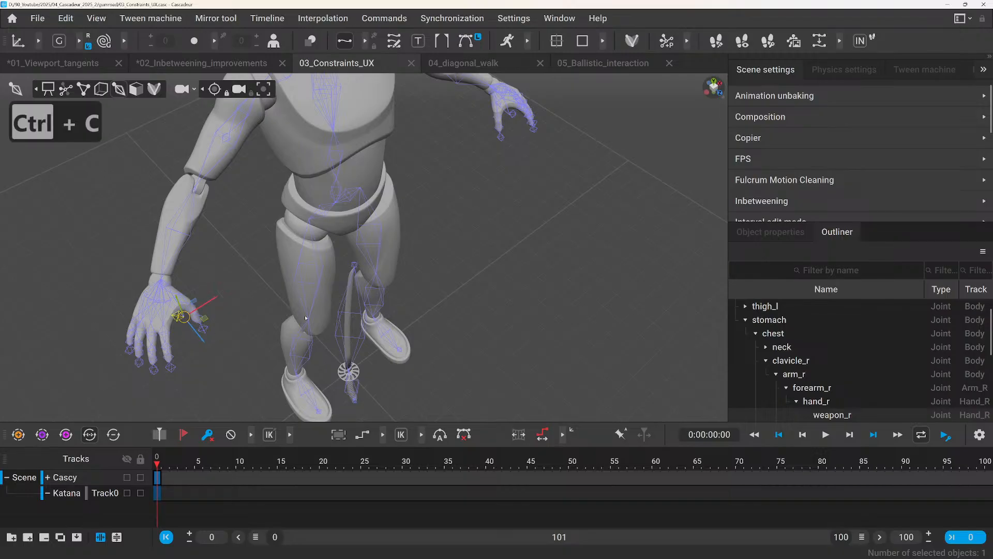
pyautogui.click(342, 332)
pyautogui.hotkey('ctrl', 'v')
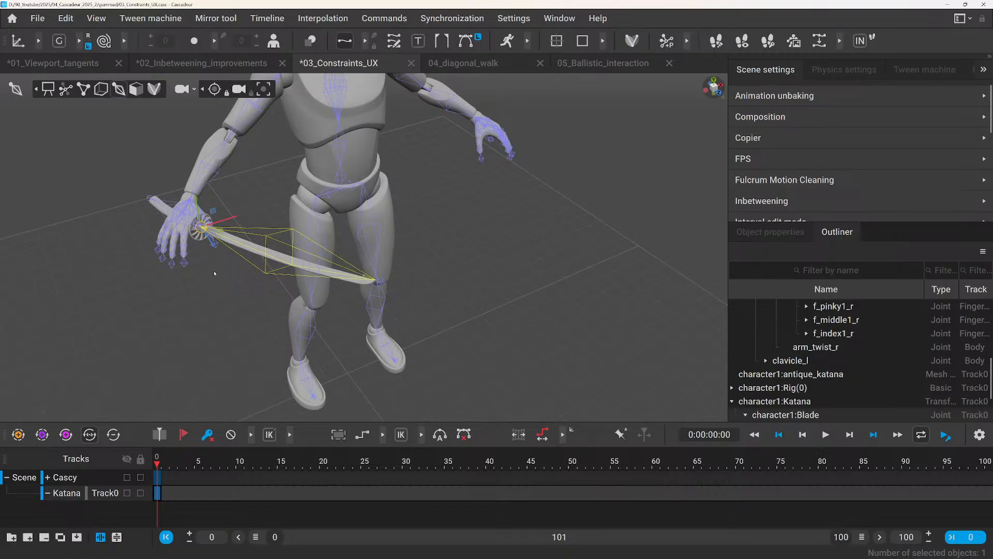
pyautogui.moveTo(215, 273); pyautogui.dragTo(218, 207, button='right')
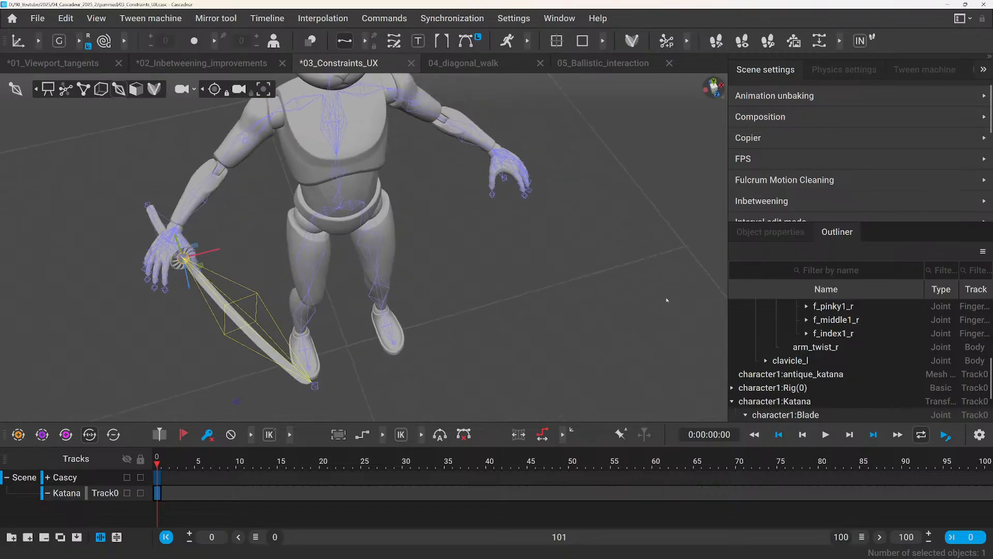
# Show the point controllers and hide the katana's center of mass.
pyautogui.click(84, 90)
pyautogui.click(246, 228)
pyautogui.scroll(4, 194, 261)
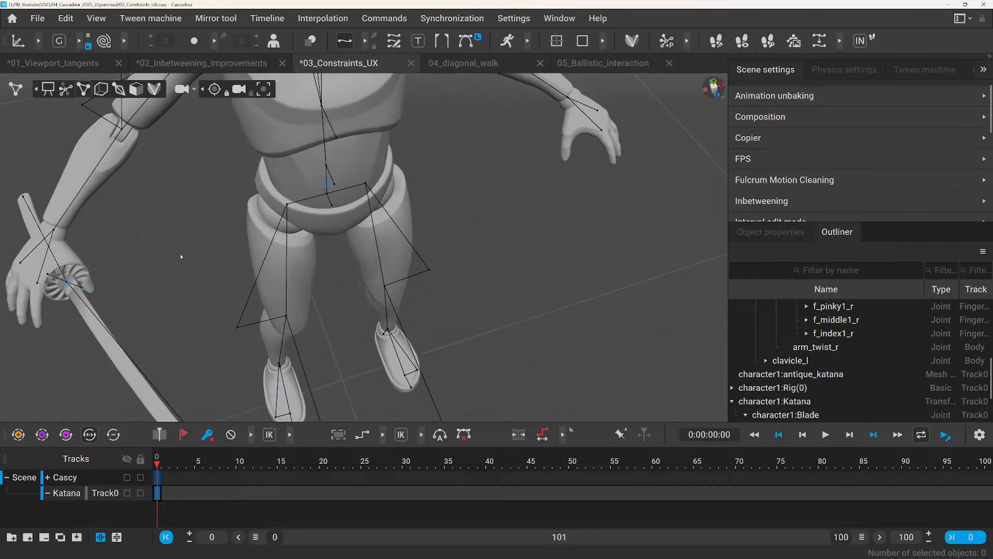
pyautogui.moveTo(180, 254); pyautogui.dragTo(226, 238, button='right')
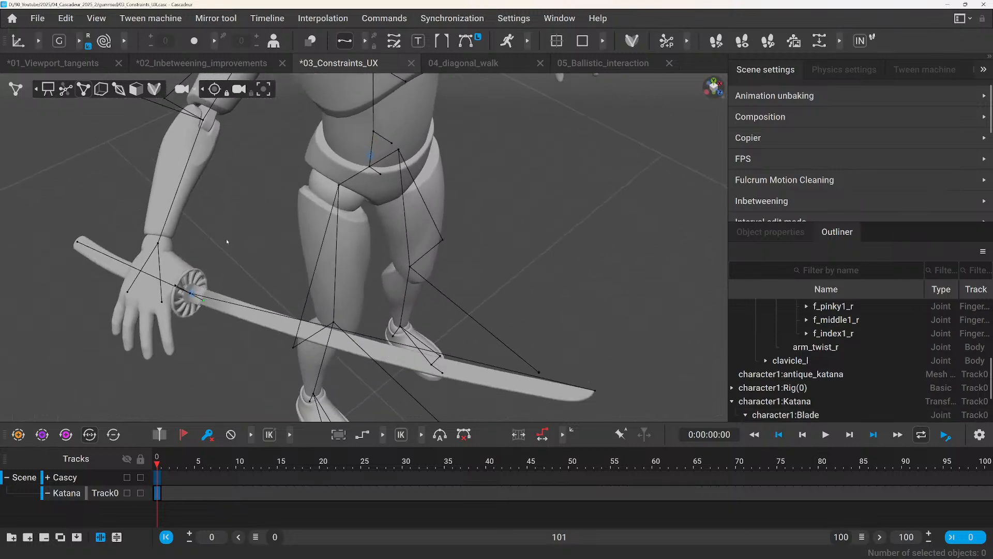
pyautogui.click(192, 293)
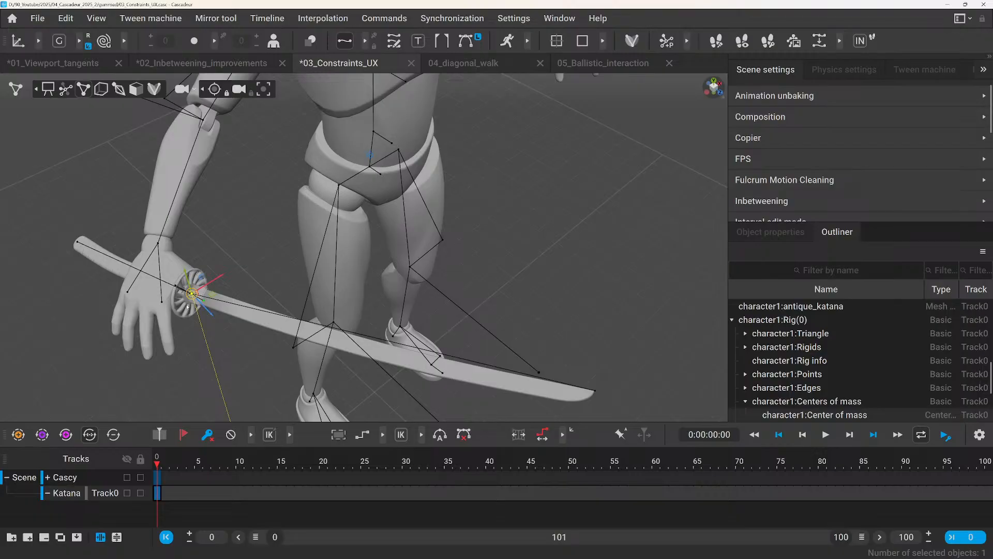
pyautogui.press('v')
pyautogui.click(248, 249)
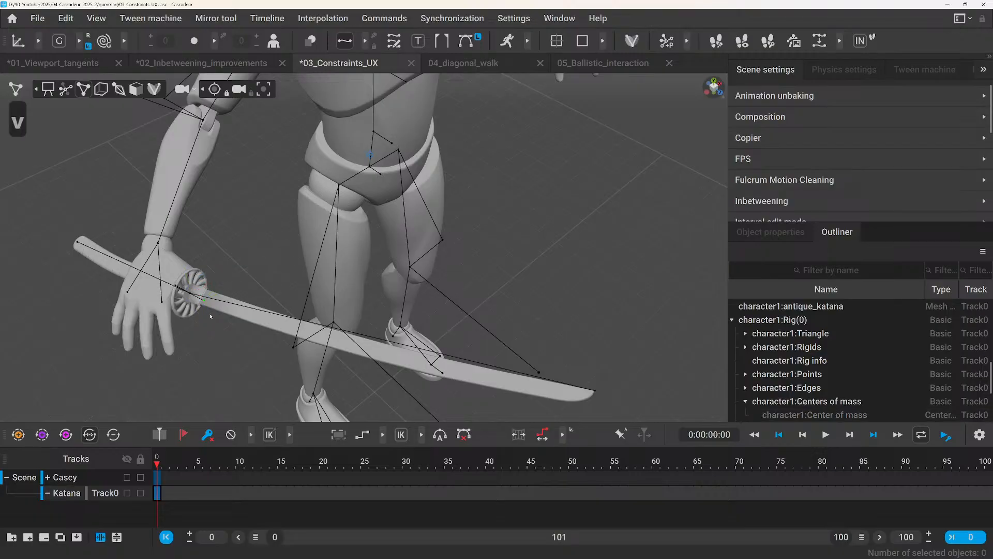
# Filter the Outliner for "triang" and select the right hand's hand_Triangle_r object.
pyautogui.scroll(-3, 186, 332)
pyautogui.scroll(5, 185, 329)
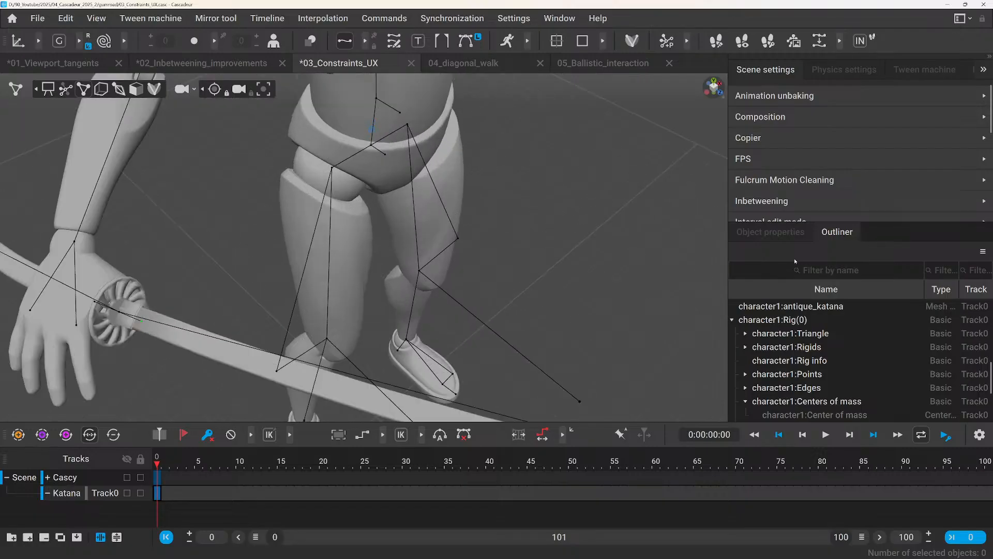
pyautogui.click(873, 276)
pyautogui.write('trie')
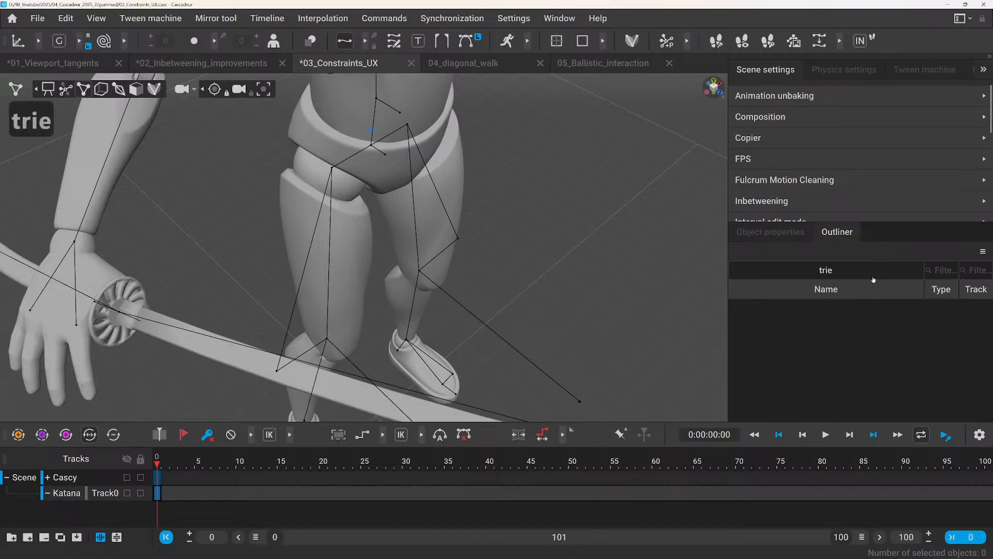
pyautogui.press('BackSpace')
pyautogui.write('ang')
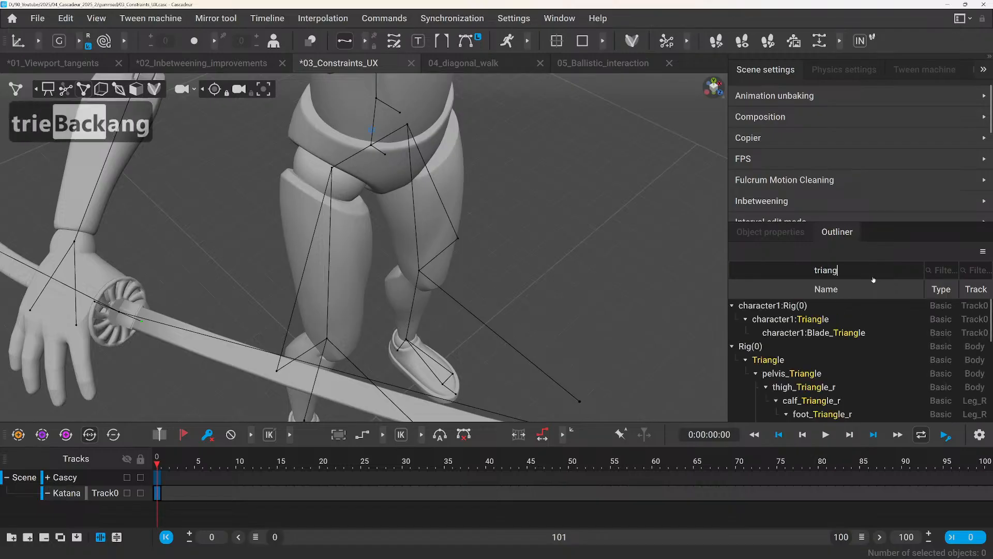
pyautogui.scroll(-2, 817, 376)
pyautogui.scroll(-2, 817, 376)
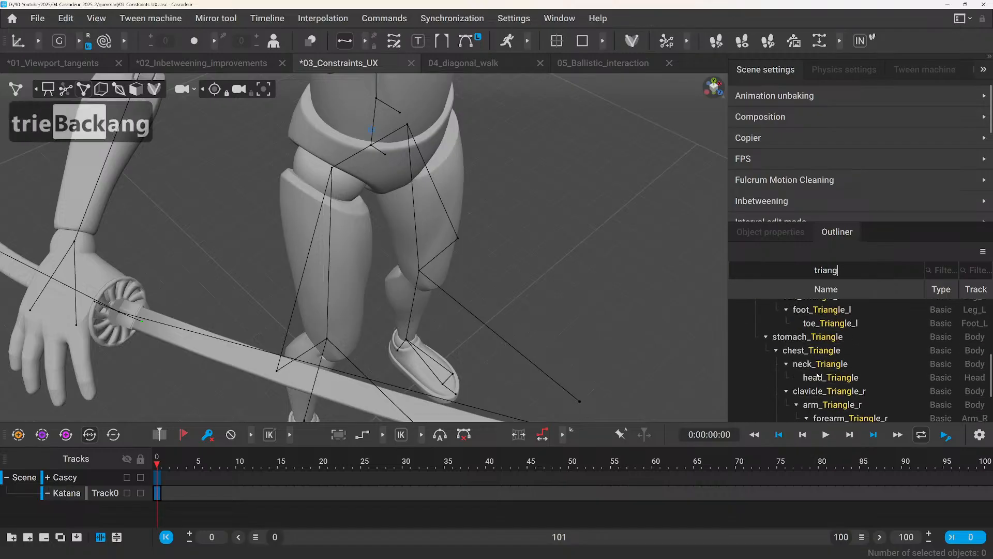
pyautogui.scroll(-2, 822, 373)
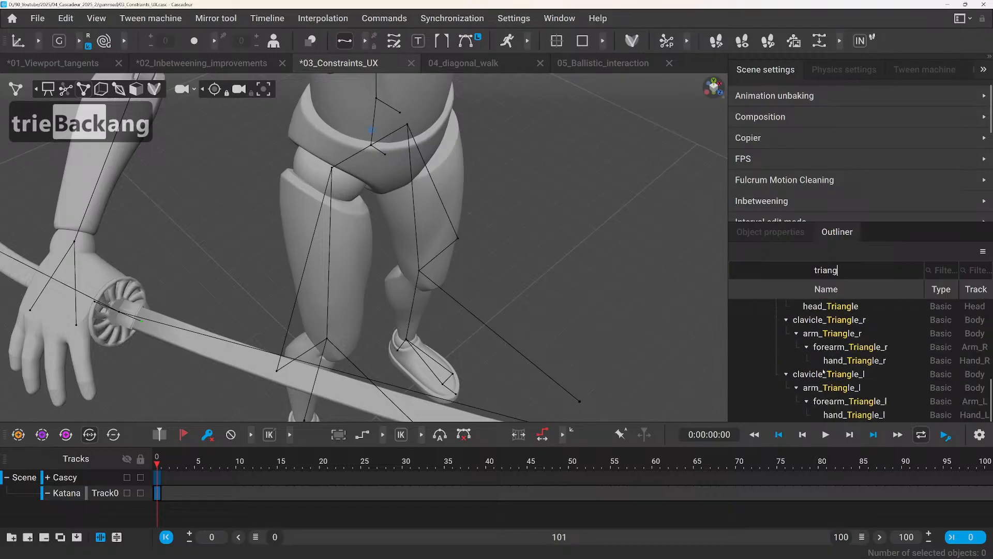
pyautogui.click(854, 360)
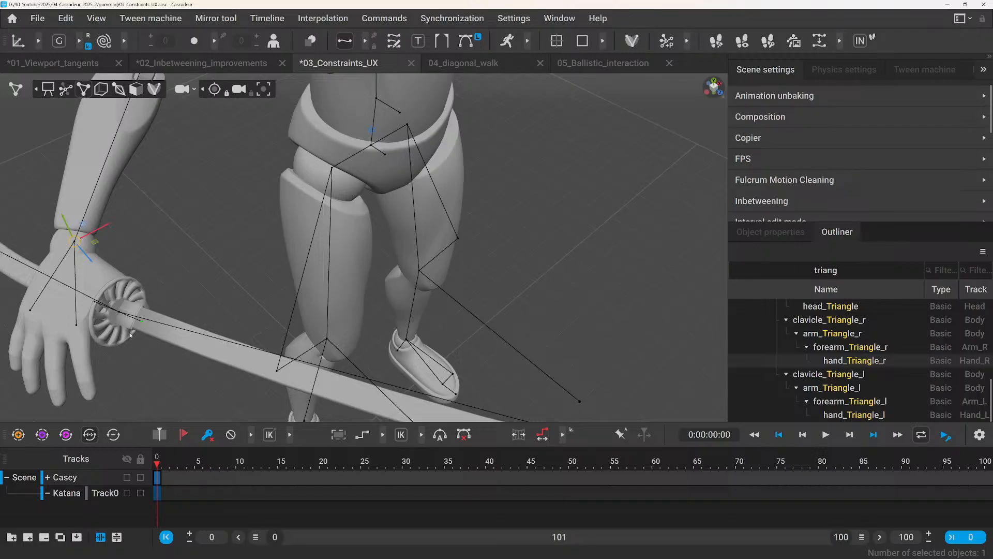
# Add the katana's points to the hand_Triangle_r selection and apply a Points constraint between them.
pyautogui.press('q')
pyautogui.click(118, 313)
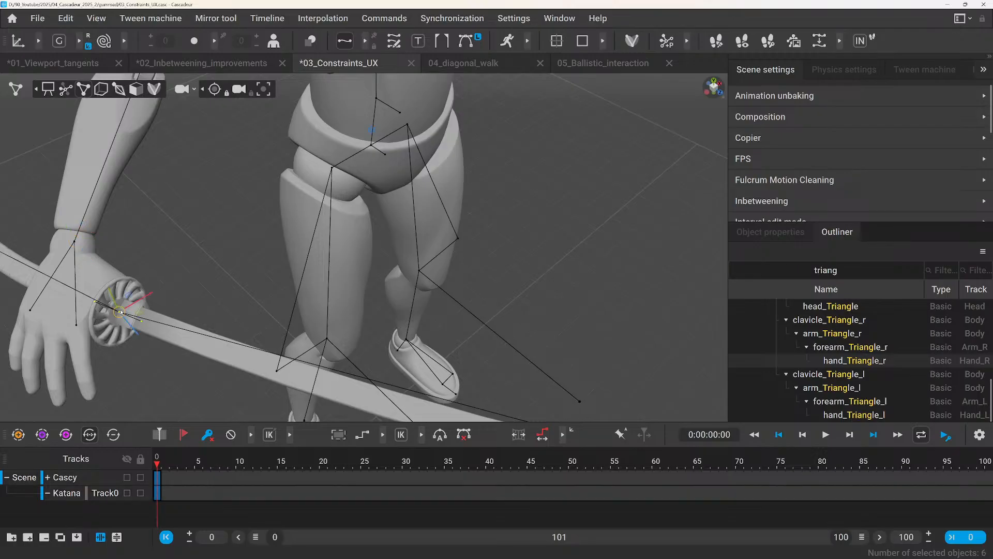
pyautogui.press('f')
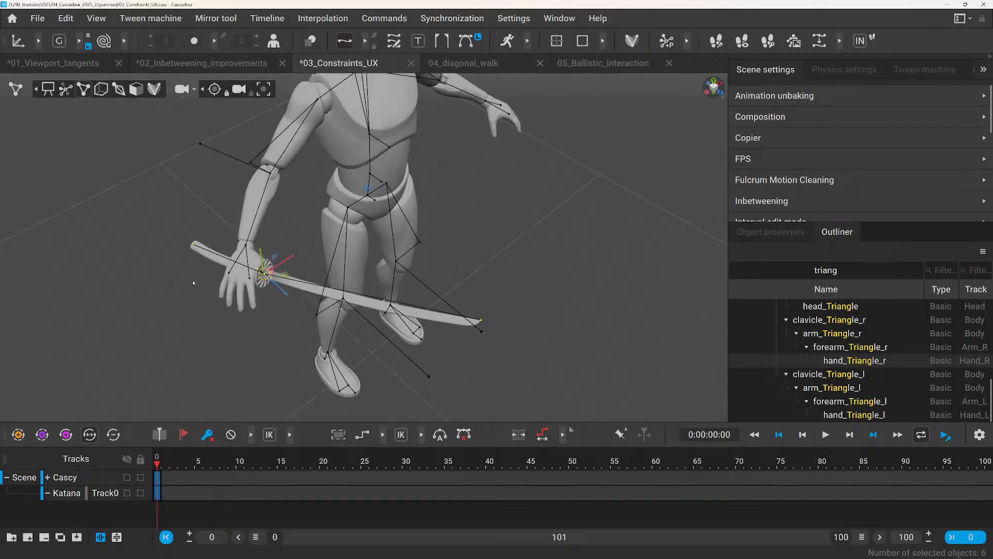
pyautogui.click(390, 18)
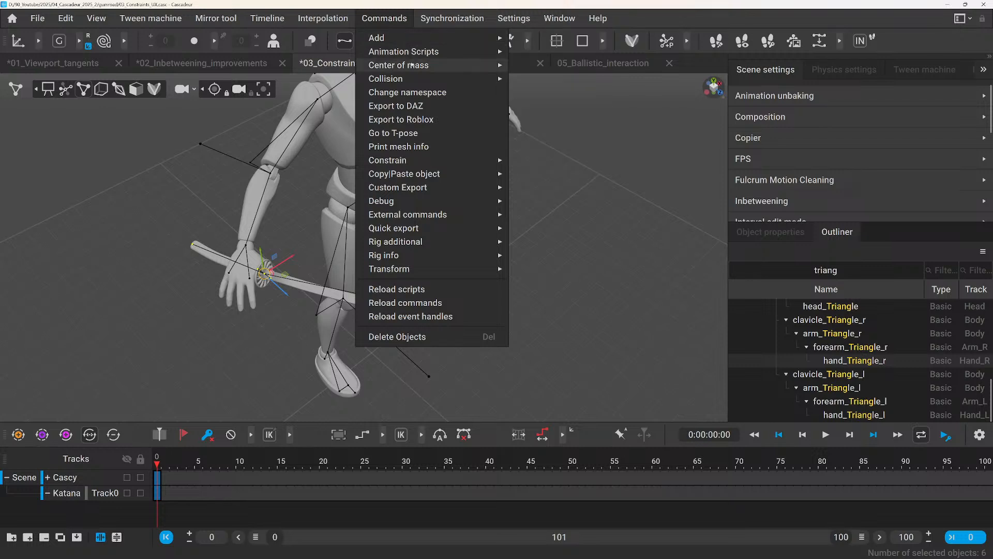
pyautogui.moveTo(484, 162)
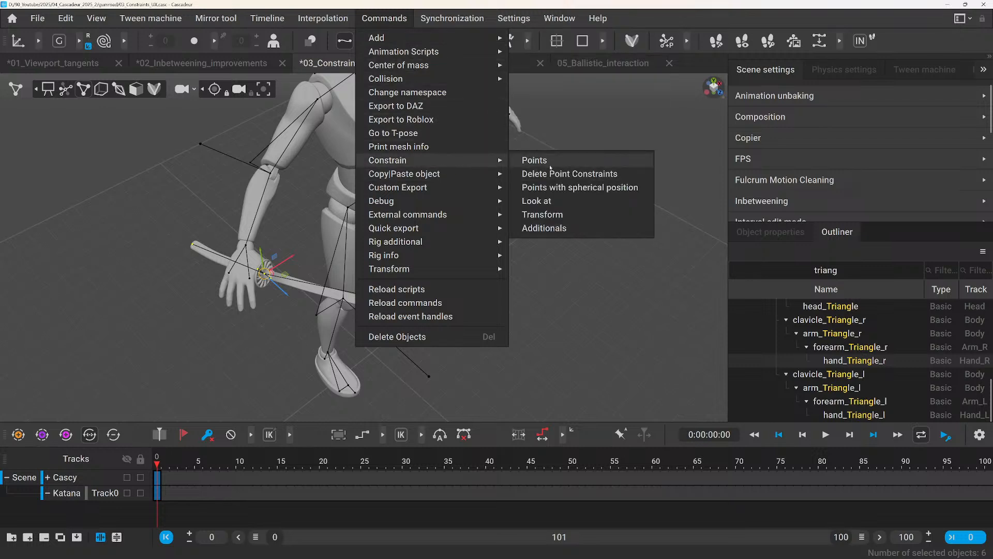
pyautogui.click(534, 161)
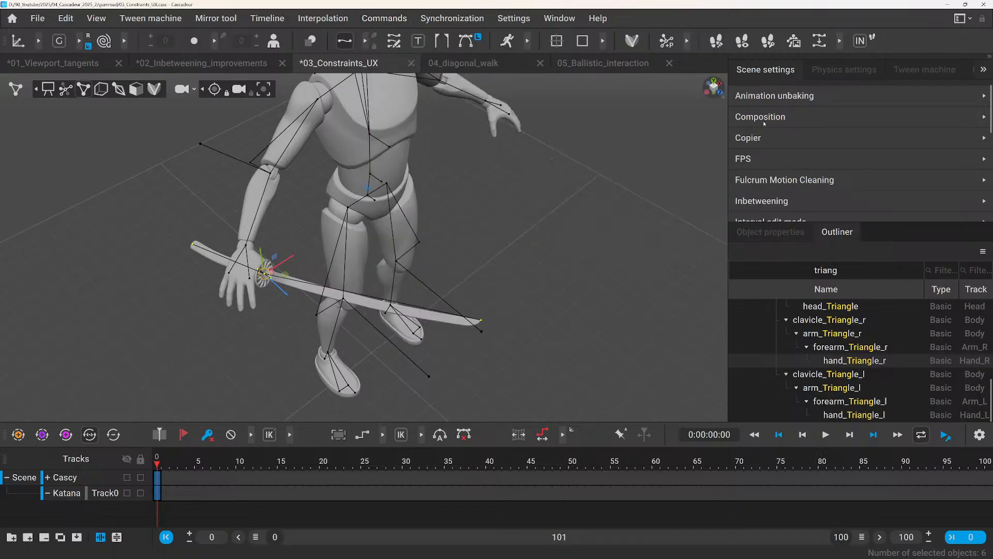
# Examine the available Constraint setting options in the katana points' object properties.
pyautogui.click(766, 232)
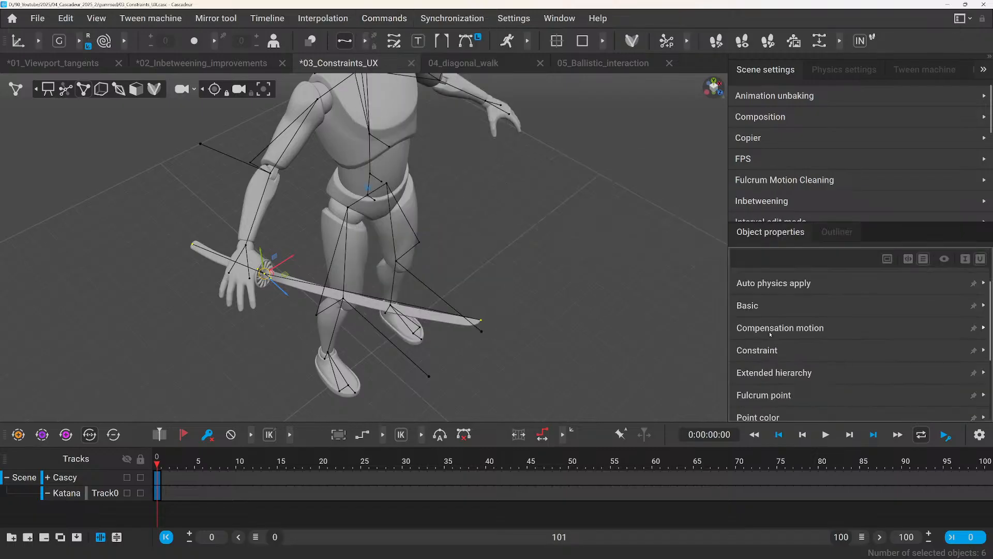
pyautogui.click(775, 350)
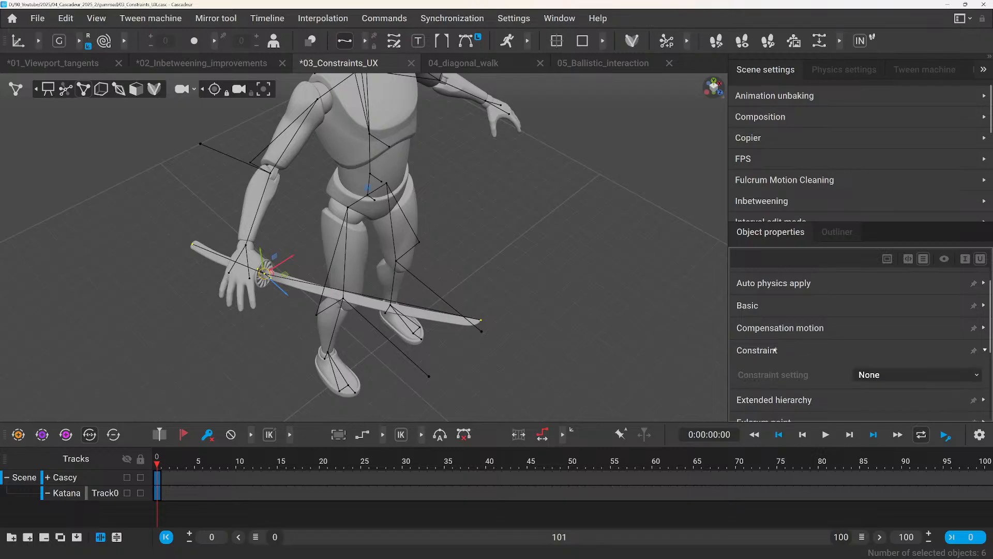
pyautogui.click(953, 380)
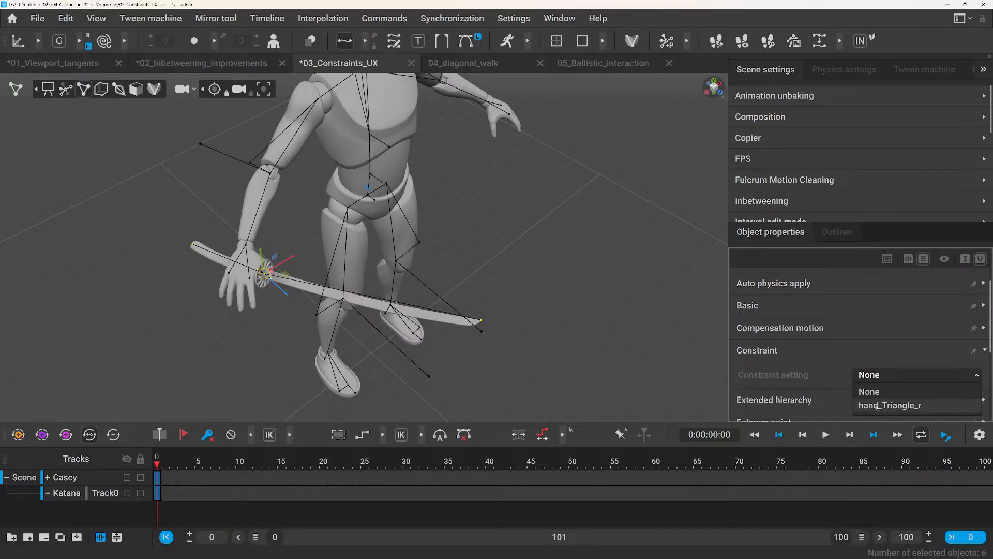
pyautogui.click(556, 282)
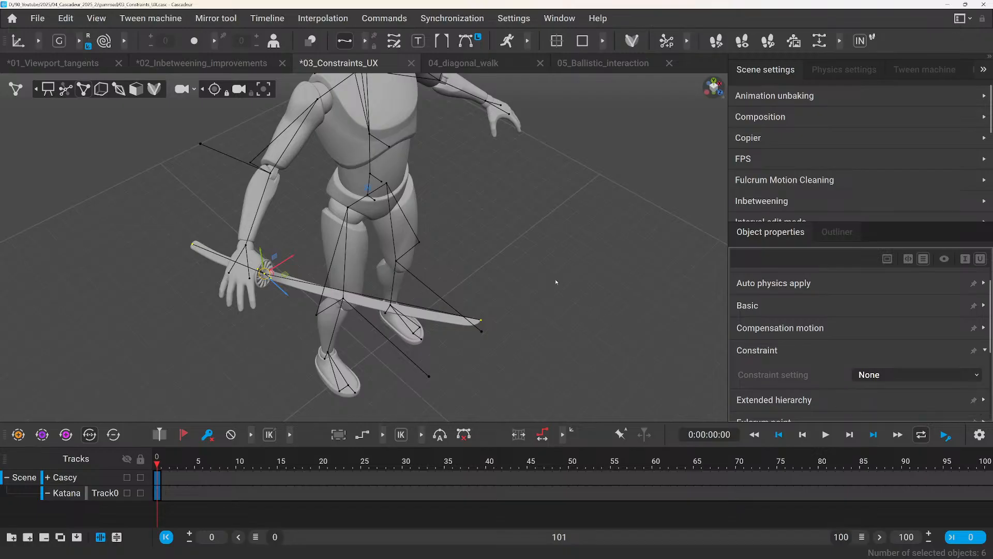
# Select hand_Triangle_l together with the katana's points and apply a Points constraint between them.
pyautogui.click(836, 232)
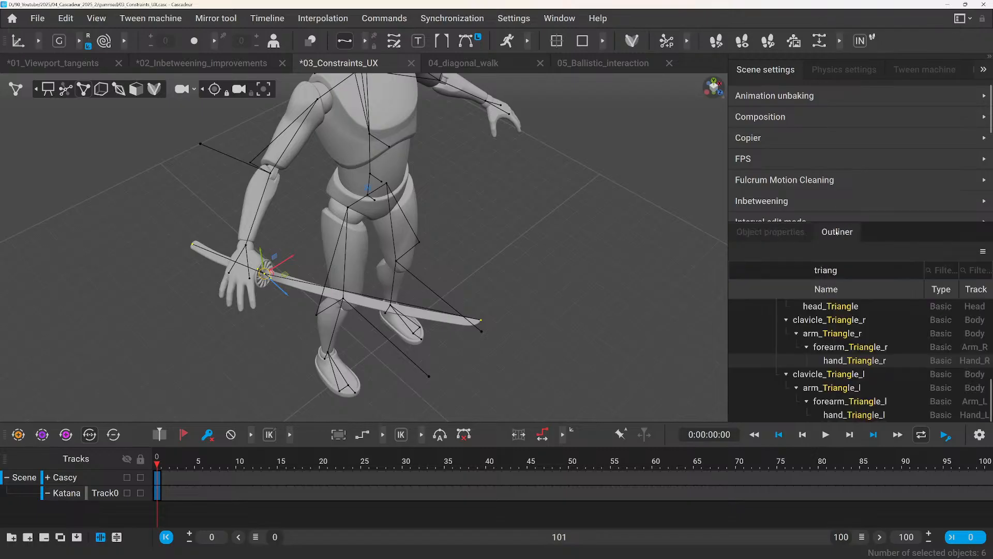
pyautogui.click(587, 250)
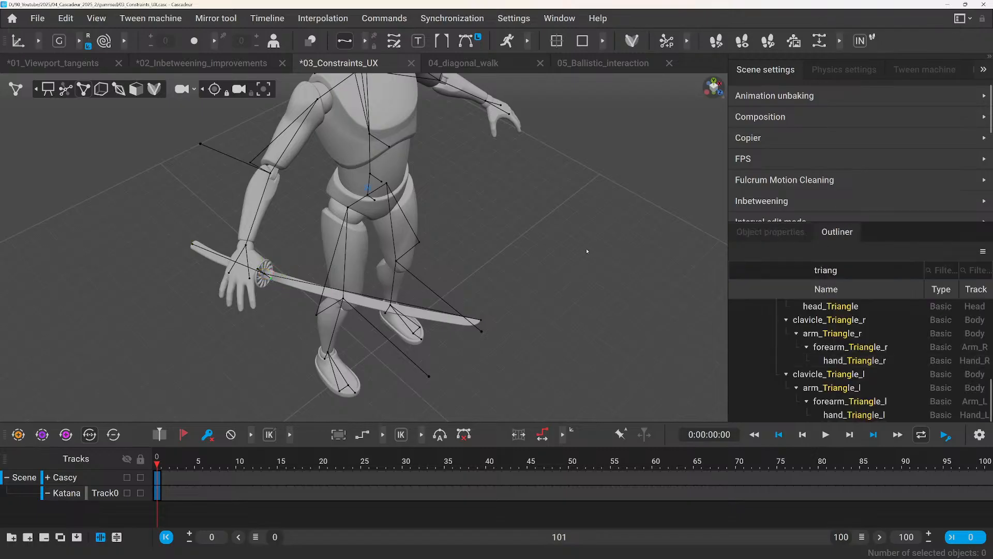
pyautogui.click(855, 415)
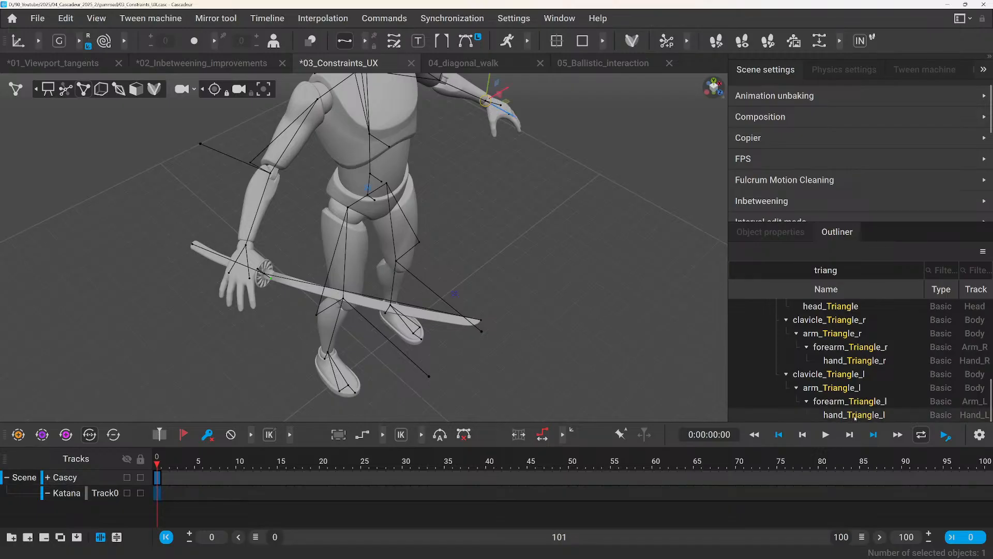
pyautogui.click(210, 307)
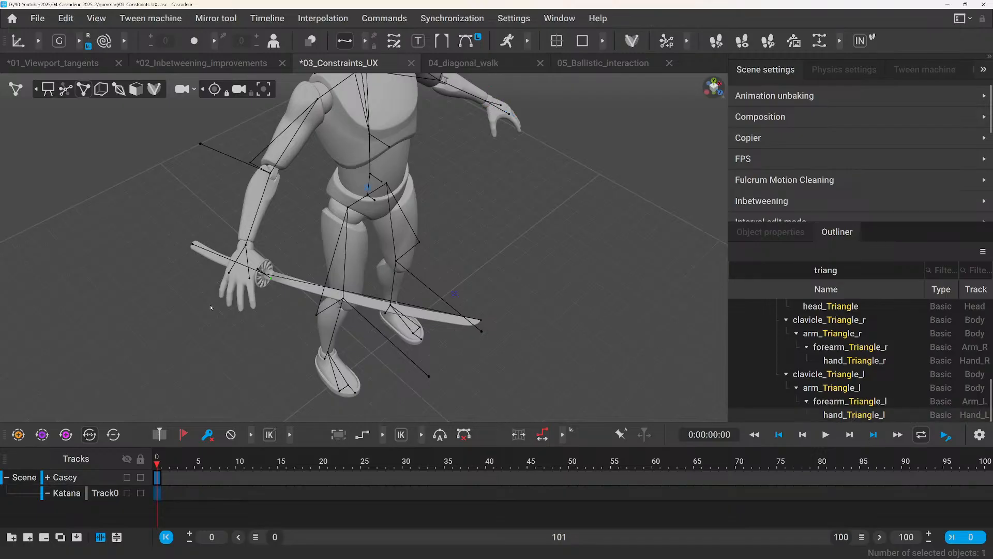
pyautogui.click(263, 276)
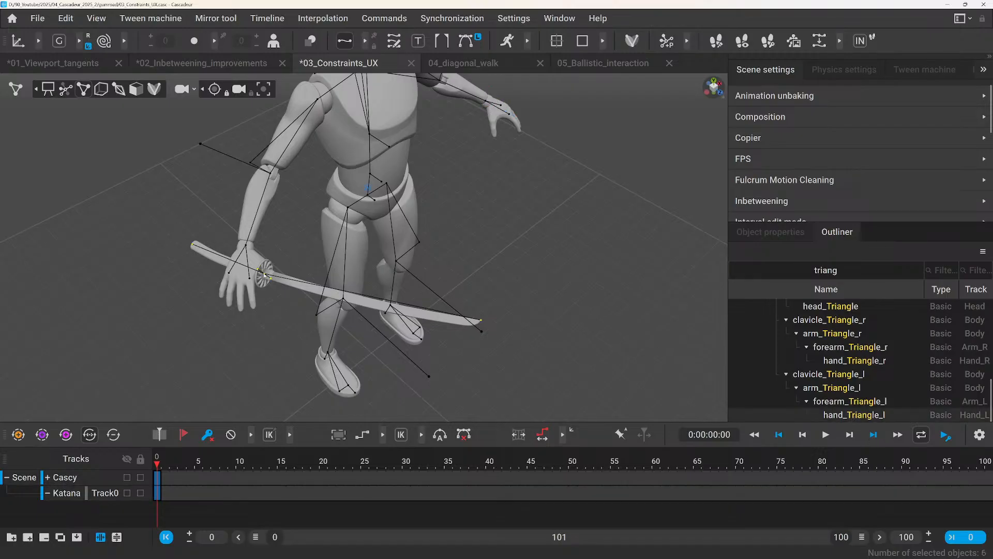
pyautogui.click(384, 19)
pyautogui.moveTo(455, 160)
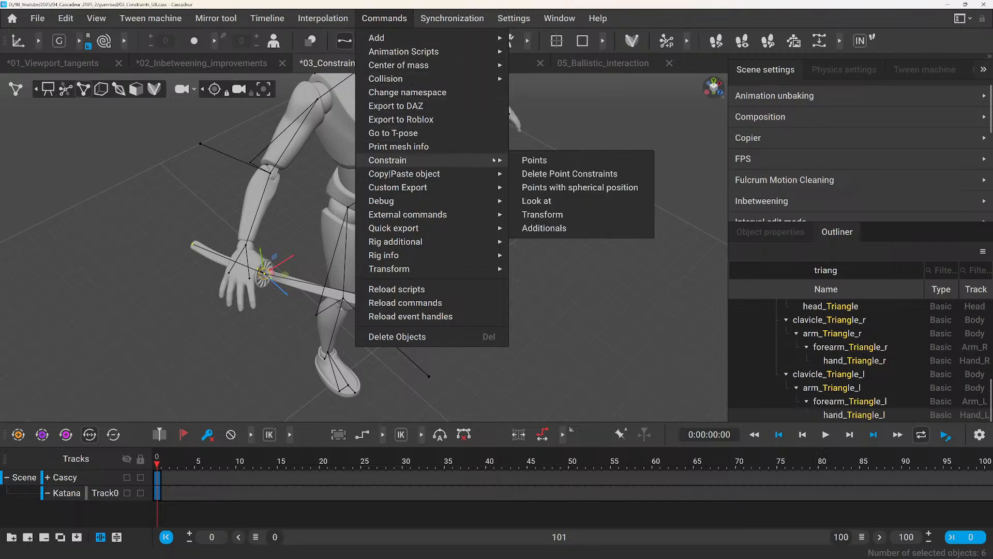
pyautogui.click(523, 161)
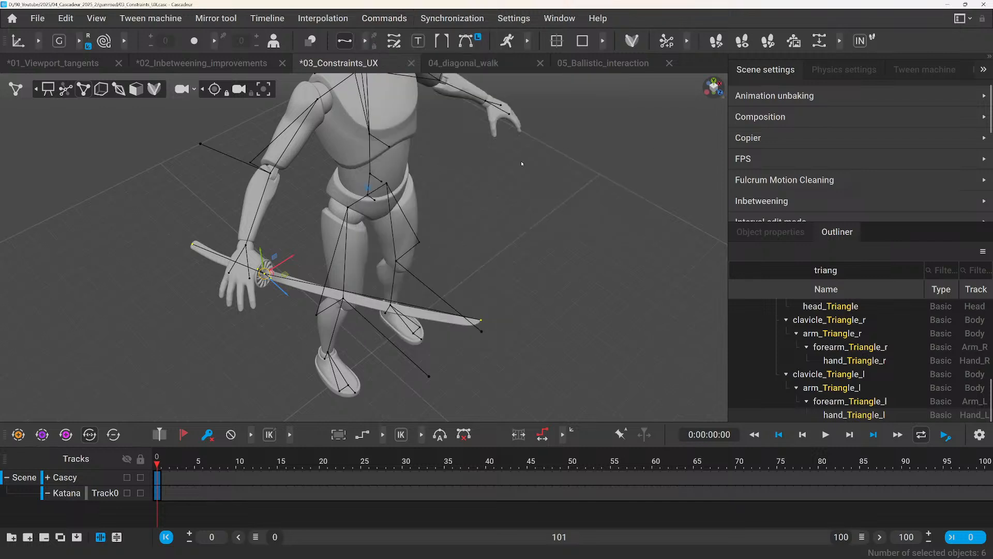
# Show the Constraint setting of the katana's points and switch the viewport to AutoPosing mode.
pyautogui.click(490, 199)
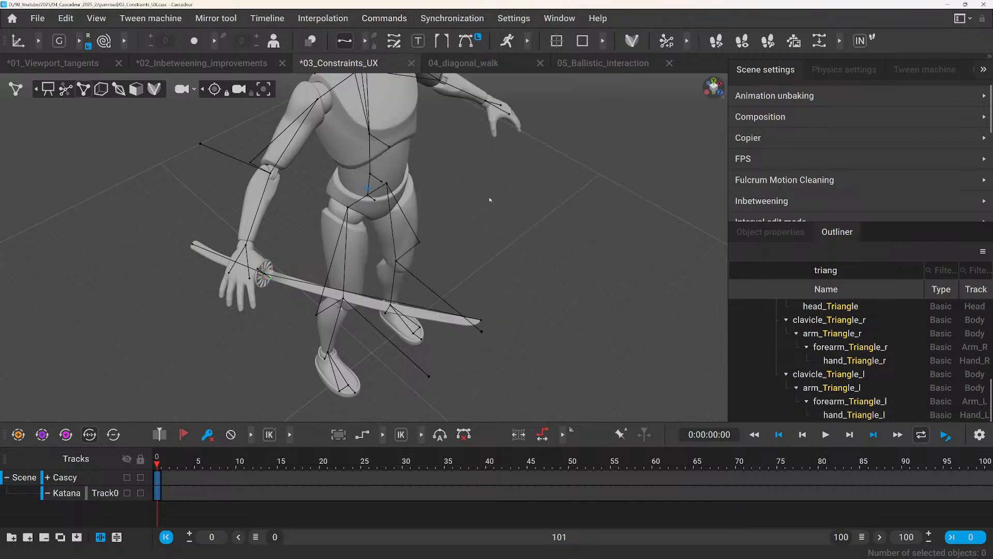
pyautogui.click(768, 234)
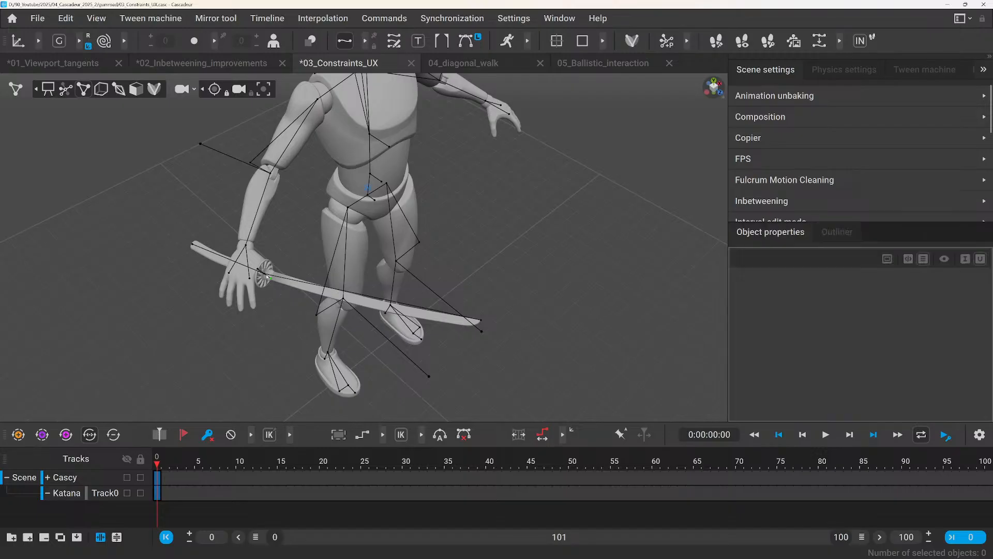
pyautogui.press('1')
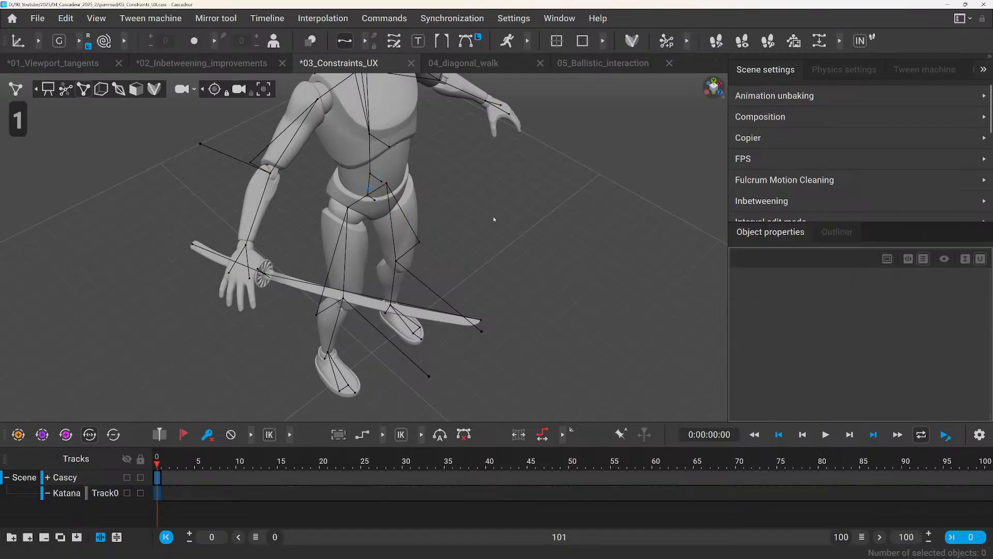
pyautogui.press('0')
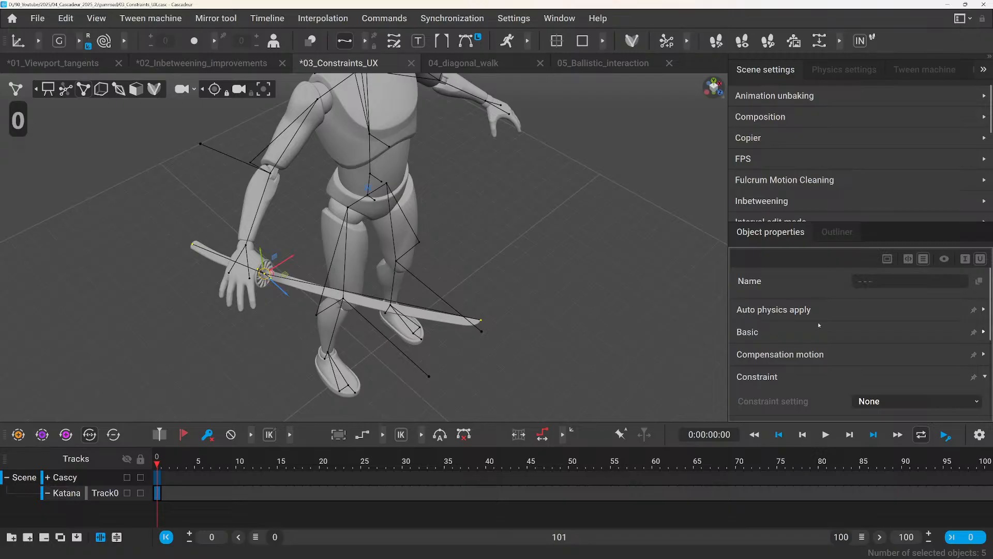
pyautogui.scroll(-3, 819, 325)
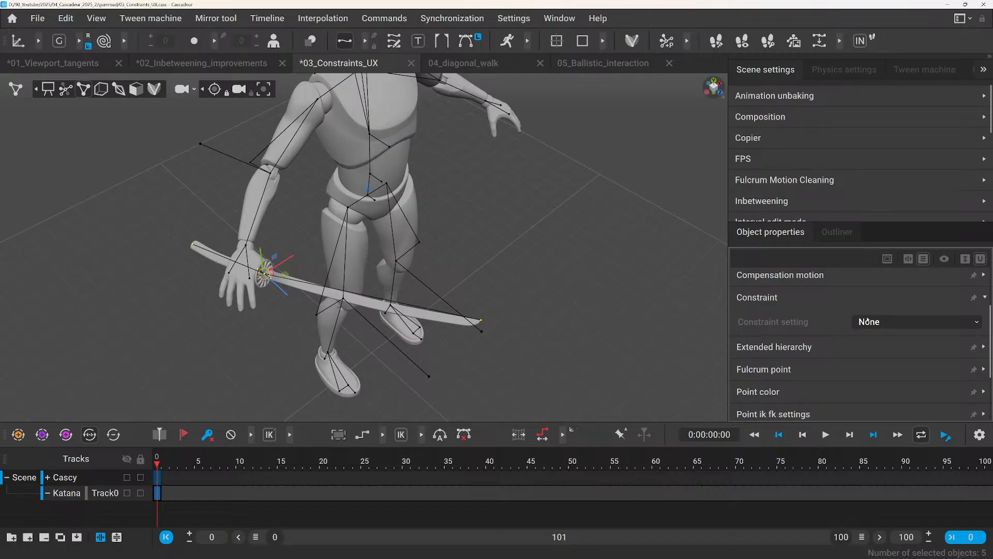
pyautogui.click(66, 90)
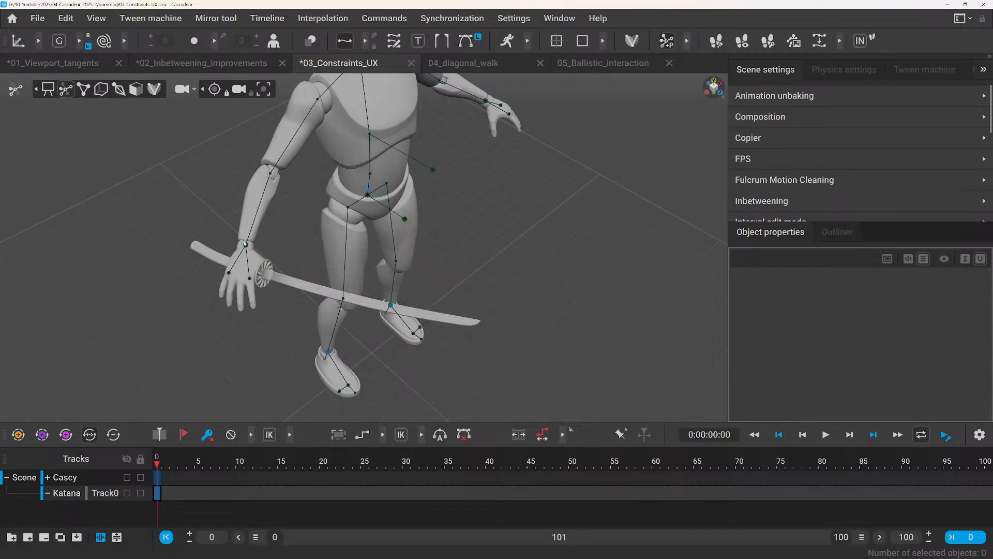
# Try moving the right hand's controller without adjusting the AutoPosing locks, and undo the movement.
pyautogui.click(245, 244)
pyautogui.moveTo(239, 245); pyautogui.dragTo(220, 207)
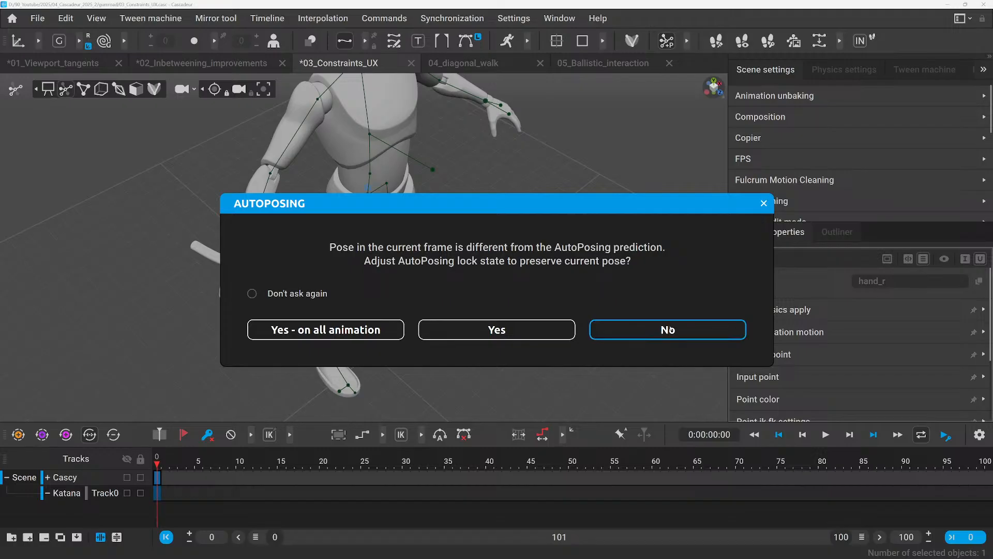
pyautogui.click(624, 328)
pyautogui.keyDown('alt'); pyautogui.moveTo(435, 249); pyautogui.dragTo(374, 252); pyautogui.keyUp('alt')
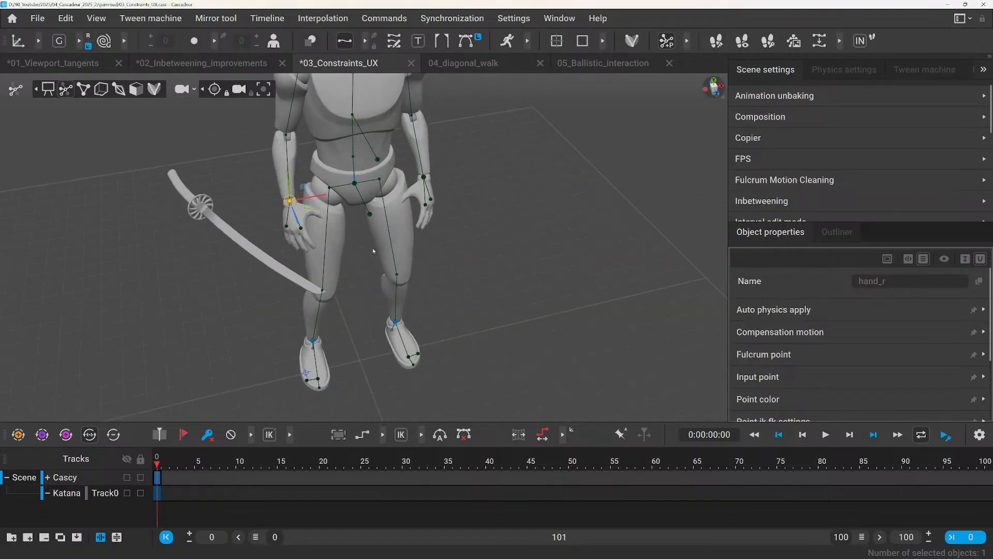
pyautogui.moveTo(374, 251)
pyautogui.mouseDown(button='middle')
pyautogui.moveTo(322, 226)
pyautogui.moveTo(373, 242)
pyautogui.mouseUp(button='middle')
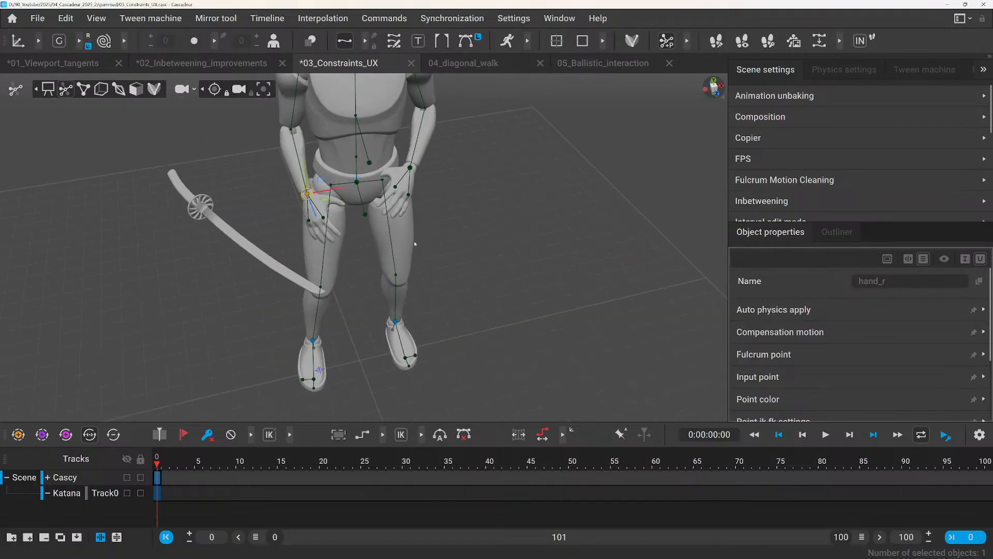
pyautogui.hotkey('ctrl', 'z')
pyautogui.hotkey('ctrl', 'z')
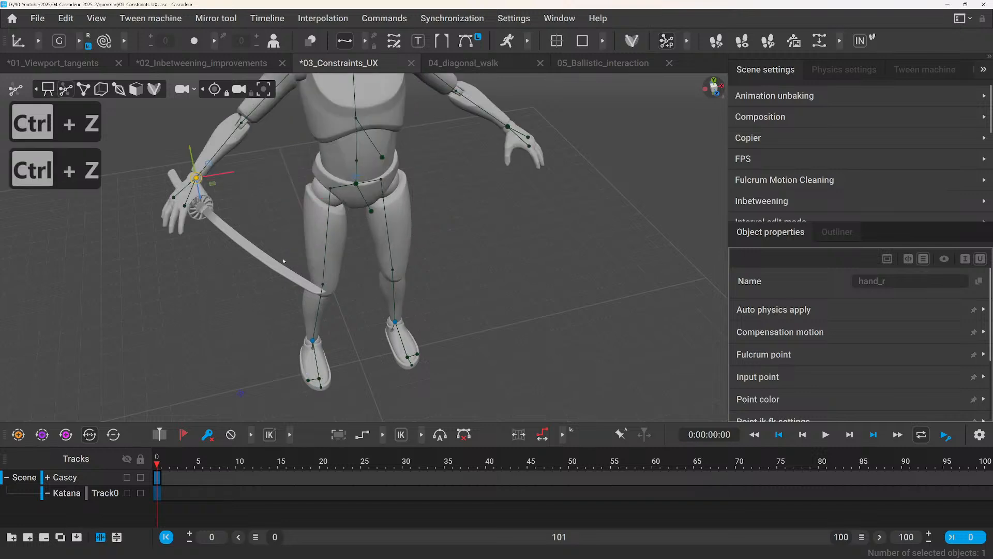
# Select the katana's points and set their Constraint setting to hand_Triangle_r.
pyautogui.press('0')
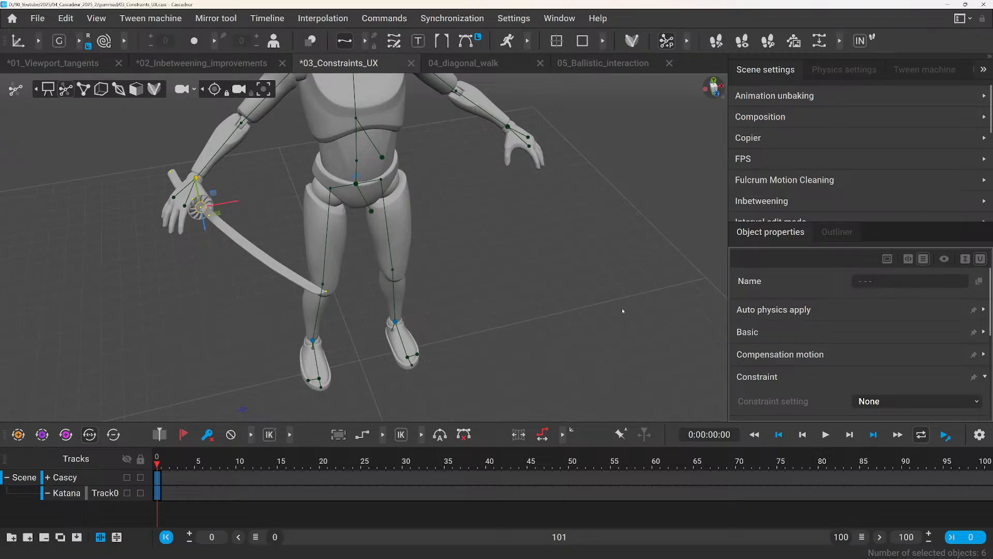
pyautogui.click(905, 403)
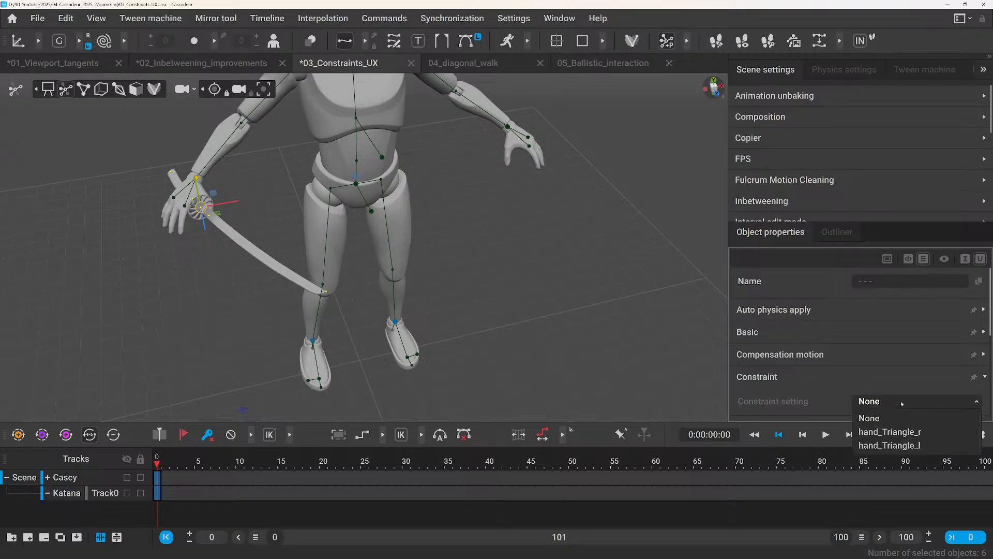
pyautogui.click(888, 432)
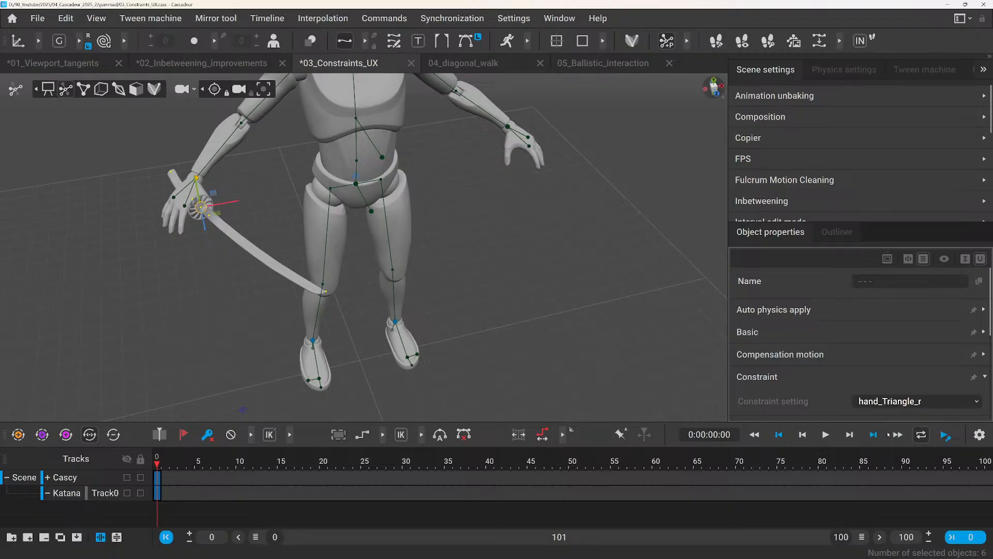
# Select the right hand's controller and move the hand inward toward the body together with the katana.
pyautogui.click(208, 185)
pyautogui.moveTo(209, 185); pyautogui.dragTo(243, 176)
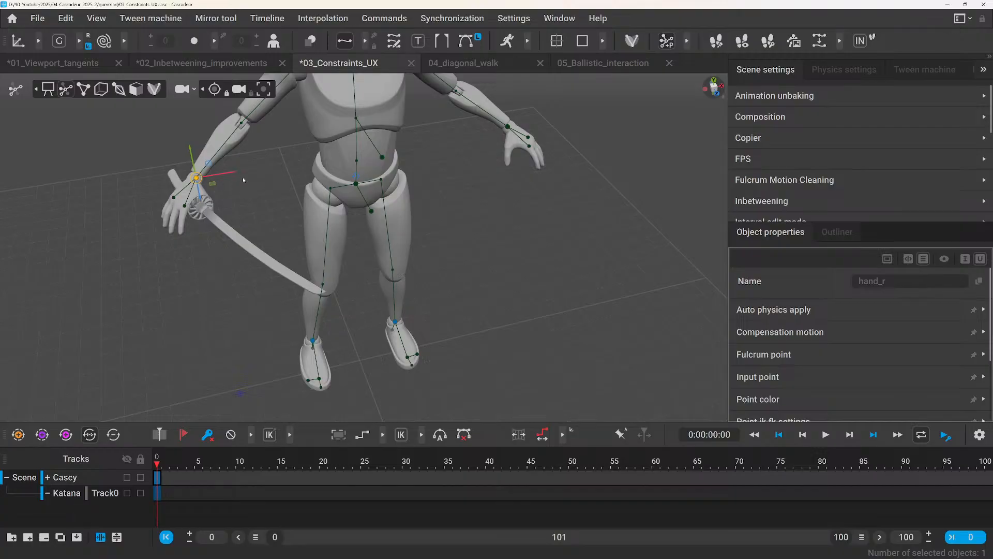
pyautogui.click(667, 328)
pyautogui.moveTo(351, 222); pyautogui.dragTo(299, 234)
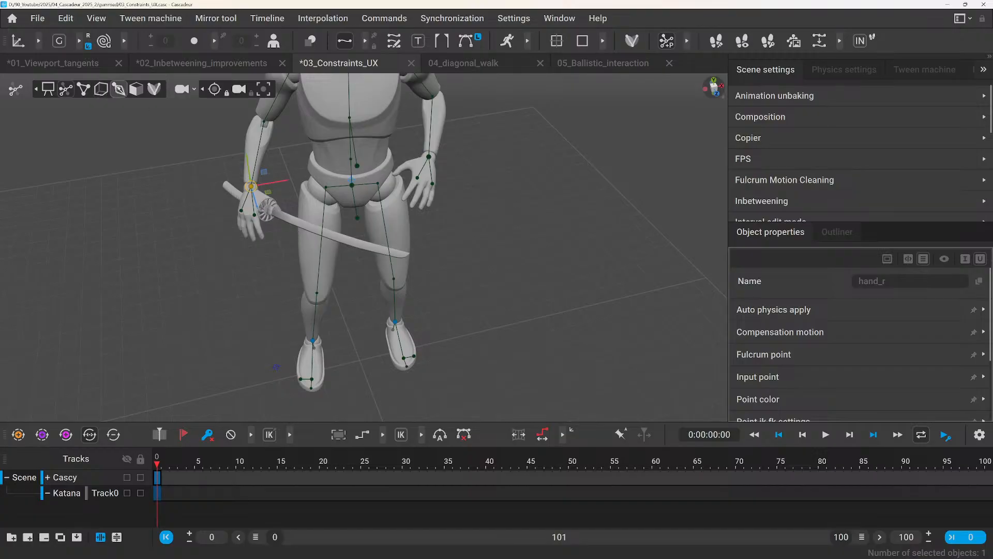
# Show the joints, copy the transform of the weapon_l joint and paste it onto the katana's Blade joint.
pyautogui.click(119, 90)
pyautogui.scroll(4, 264, 228)
pyautogui.keyDown('alt'); pyautogui.moveTo(265, 227); pyautogui.dragTo(234, 264); pyautogui.keyUp('alt')
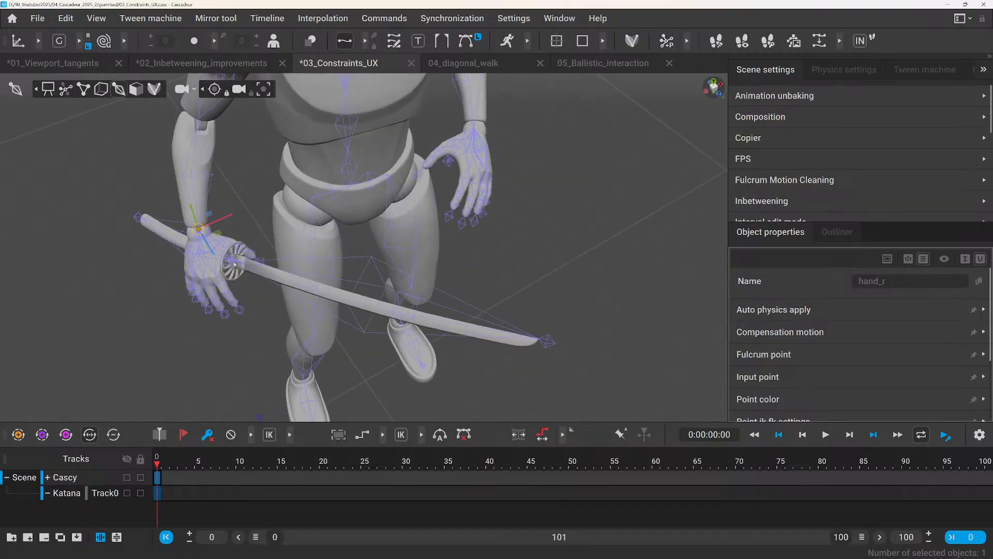
pyautogui.click(449, 161)
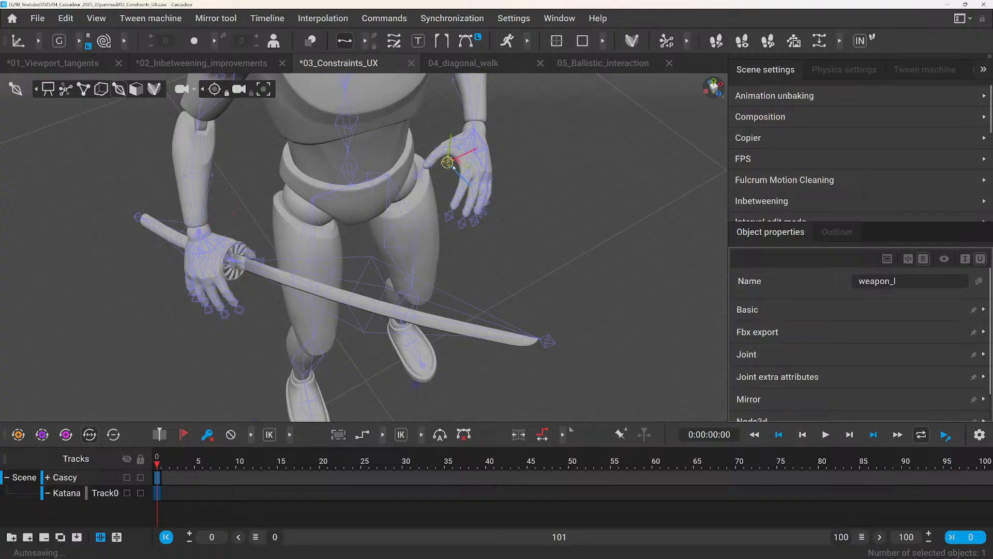
pyautogui.hotkey('ctrl', 'c')
pyautogui.click(352, 260)
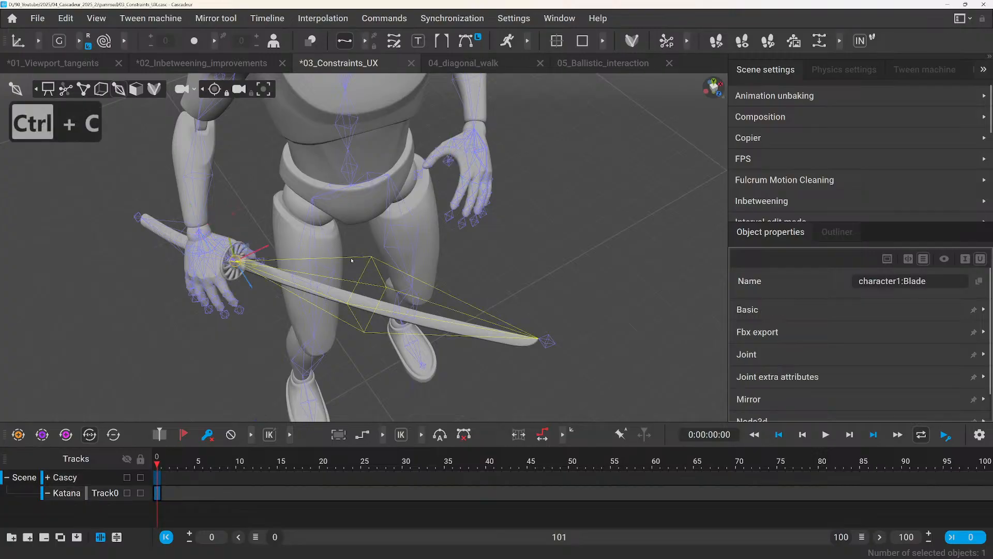
pyautogui.hotkey('ctrl', 'v')
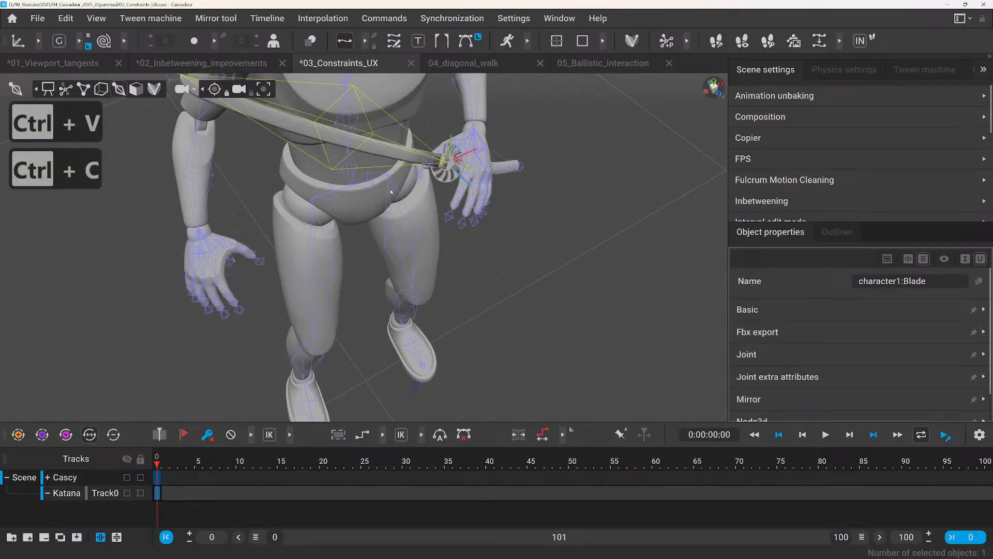
# Return the viewport to AutoPosing mode, select the katana's points and set their Constraint setting to hand_Triangle_l.
pyautogui.click(65, 90)
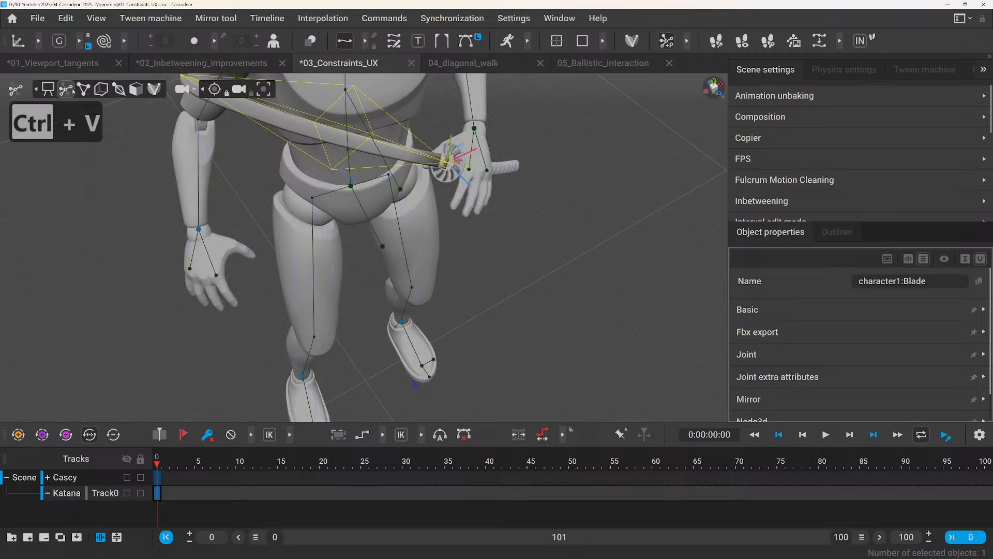
pyautogui.click(570, 213)
pyautogui.press('0')
pyautogui.scroll(-3, 505, 253)
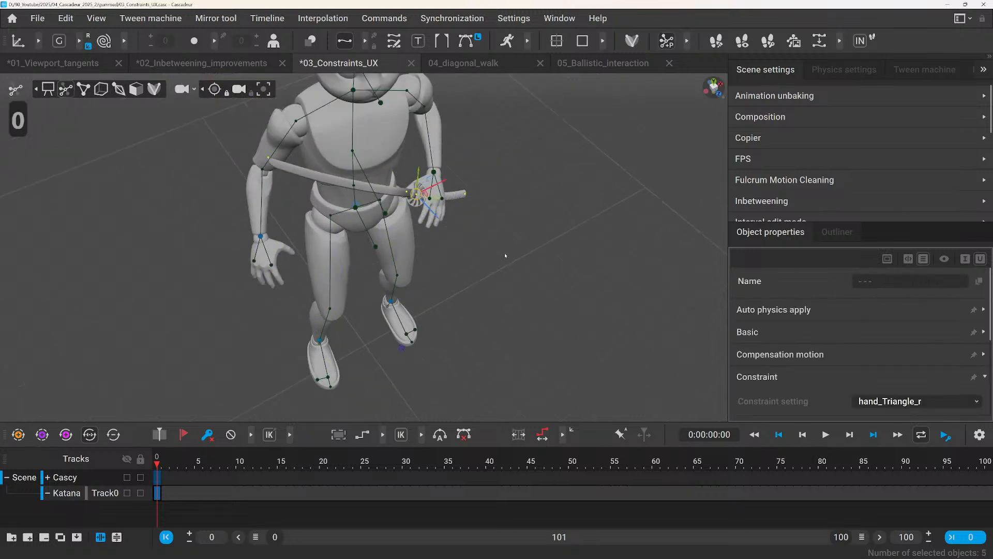
pyautogui.click(872, 401)
pyautogui.click(881, 446)
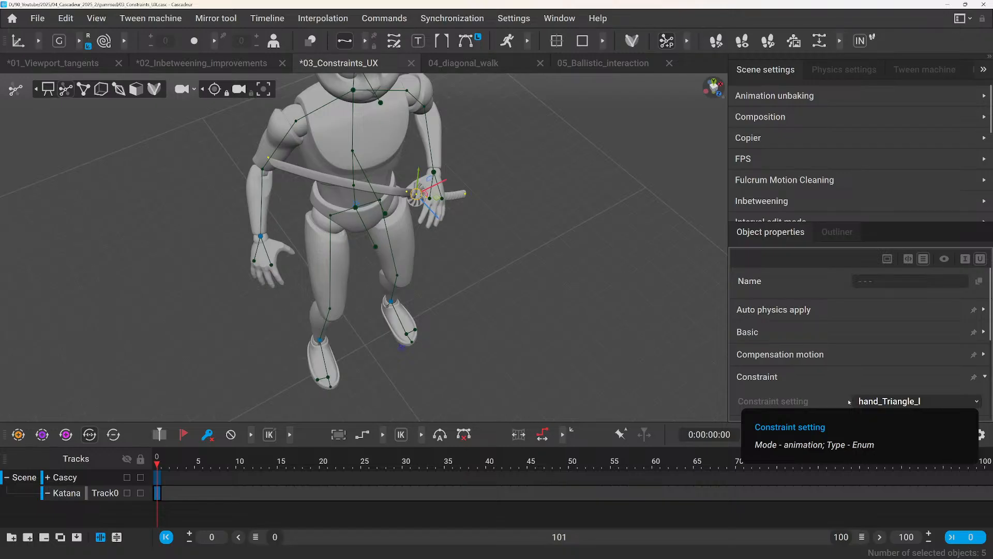
pyautogui.scroll(-1, 826, 376)
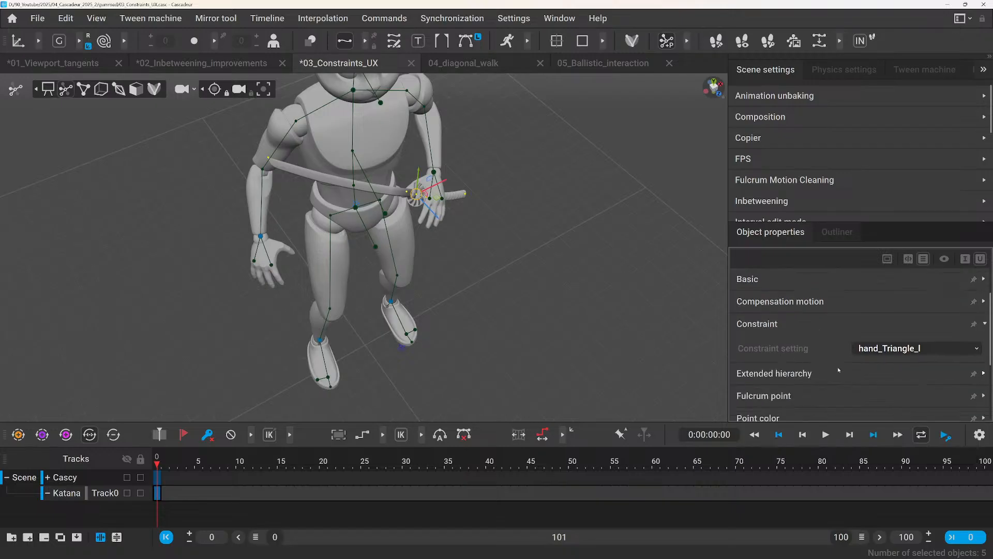
pyautogui.click(878, 348)
pyautogui.click(869, 347)
# Select the left hand's controller, move the hand down and forward with the katana, and examine the pose from several angles.
pyautogui.click(442, 182)
pyautogui.moveTo(438, 176); pyautogui.dragTo(468, 194)
pyautogui.moveTo(491, 264)
pyautogui.keyDown('alt'); pyautogui.mouseDown()
pyautogui.moveTo(471, 282)
pyautogui.moveTo(474, 259)
pyautogui.mouseUp(); pyautogui.keyUp('alt')
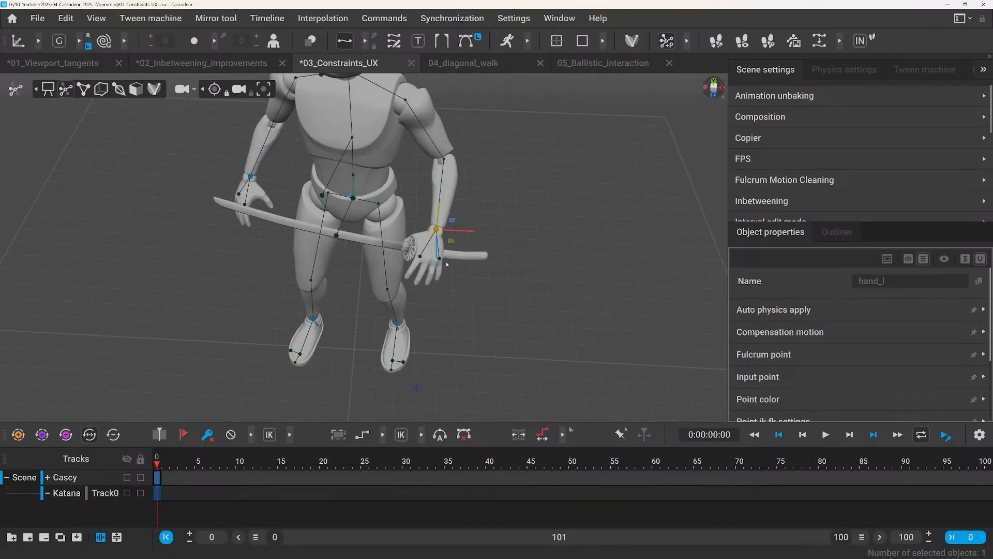
pyautogui.scroll(2, 443, 267)
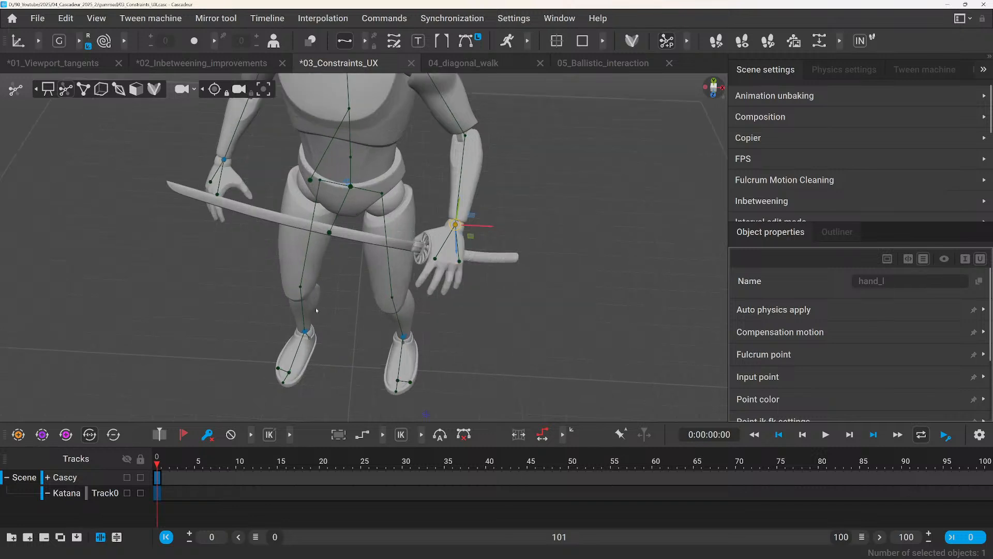
pyautogui.keyDown('alt'); pyautogui.moveTo(316, 309); pyautogui.dragTo(411, 294); pyautogui.keyUp('alt')
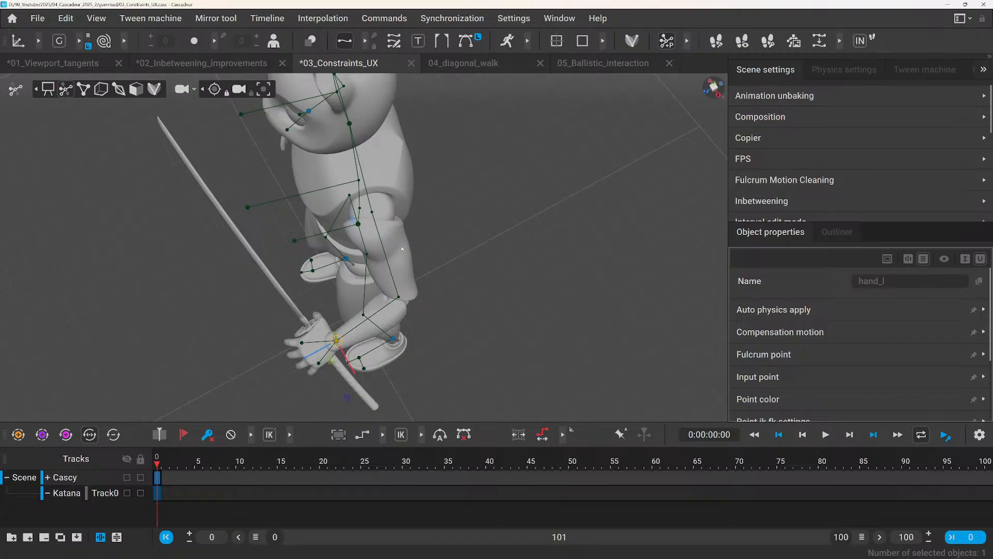
pyautogui.keyDown('alt'); pyautogui.moveTo(383, 242); pyautogui.dragTo(369, 249); pyautogui.keyUp('alt')
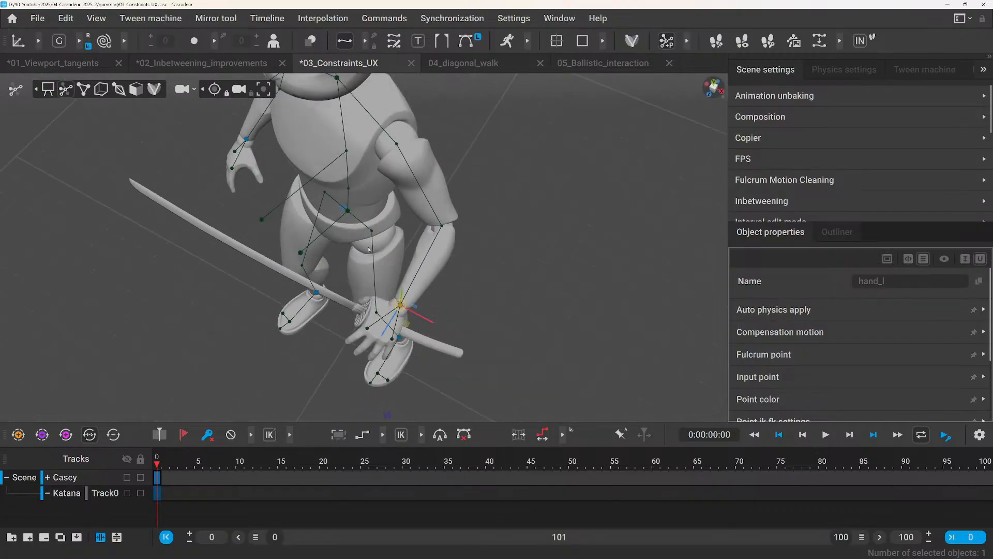
pyautogui.keyDown('alt'); pyautogui.moveTo(368, 286); pyautogui.dragTo(329, 269, button='right'); pyautogui.keyUp('alt')
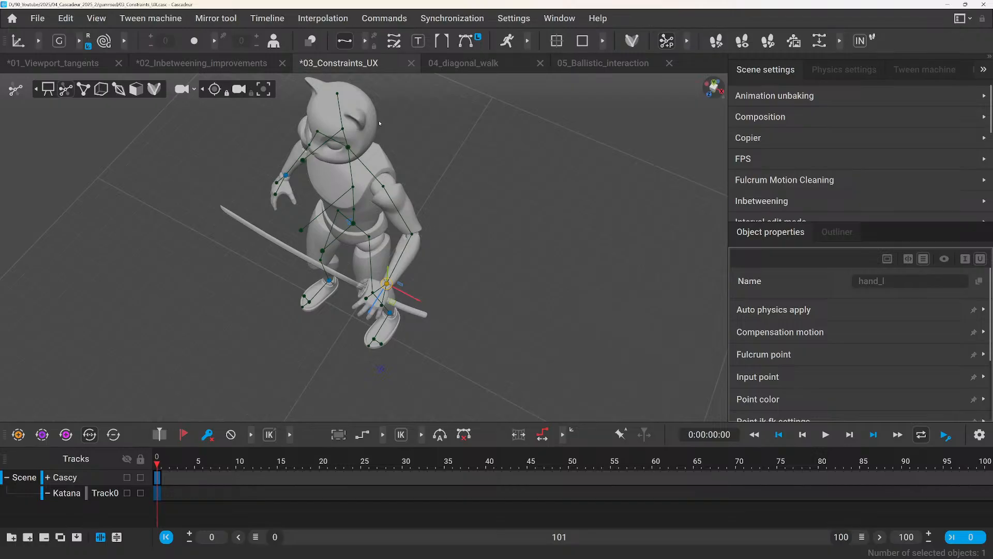
# Select the katana's points and delete their hand_Triangle_r point constraint.
pyautogui.click(471, 191)
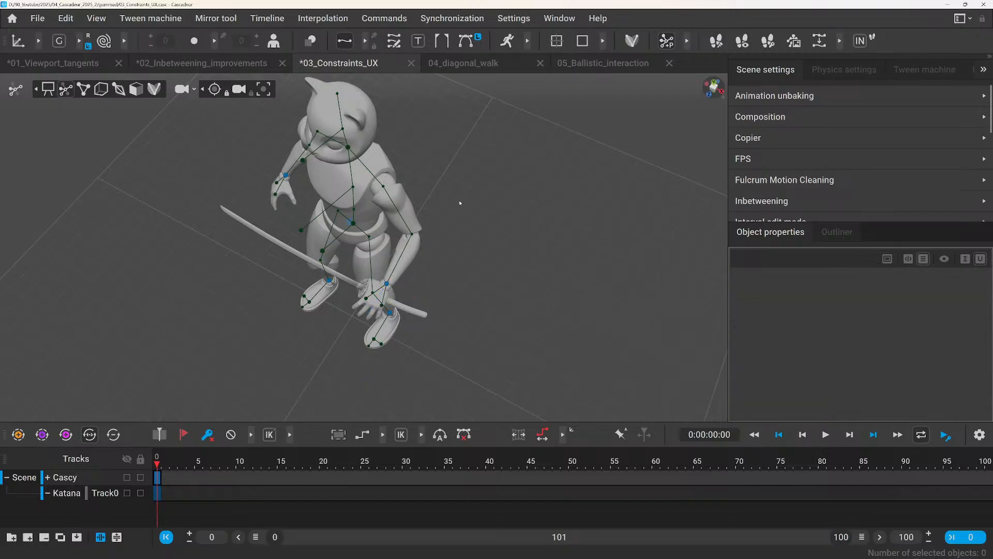
pyautogui.press('0')
pyautogui.click(384, 18)
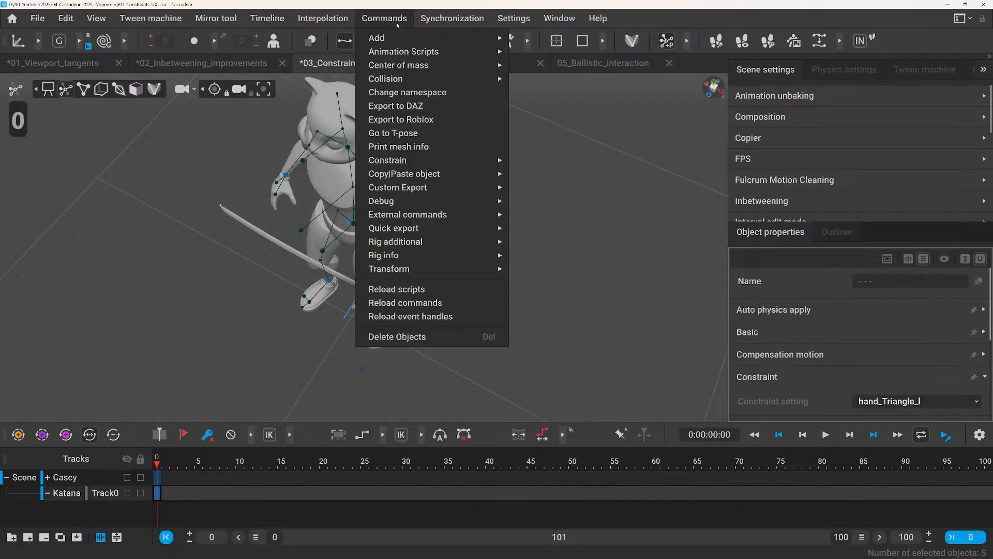
pyautogui.moveTo(412, 161)
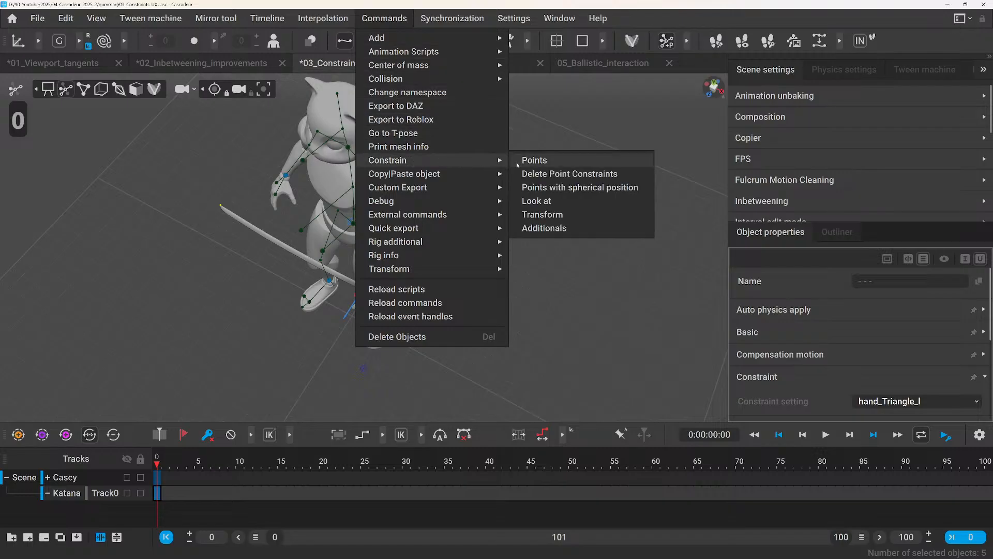
pyautogui.click(543, 176)
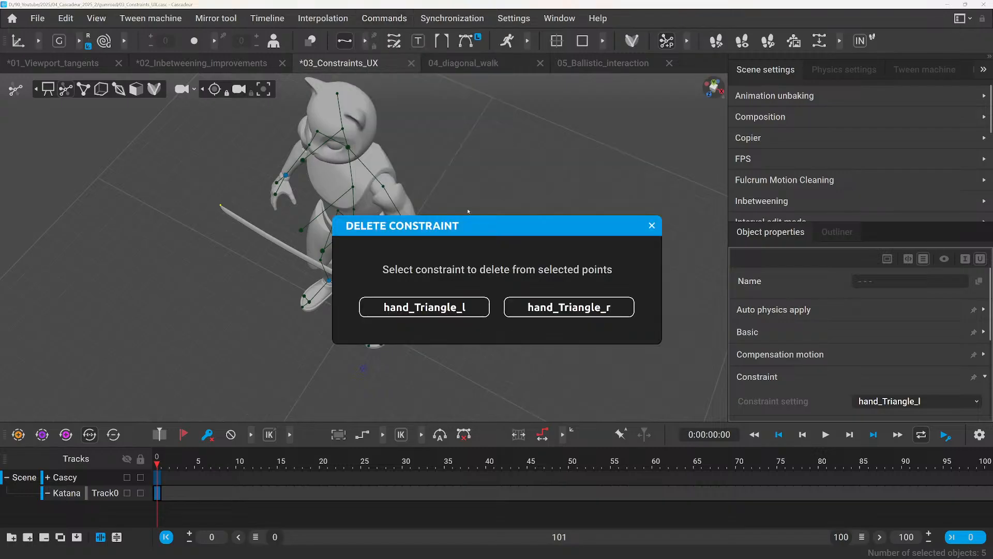
pyautogui.click(562, 309)
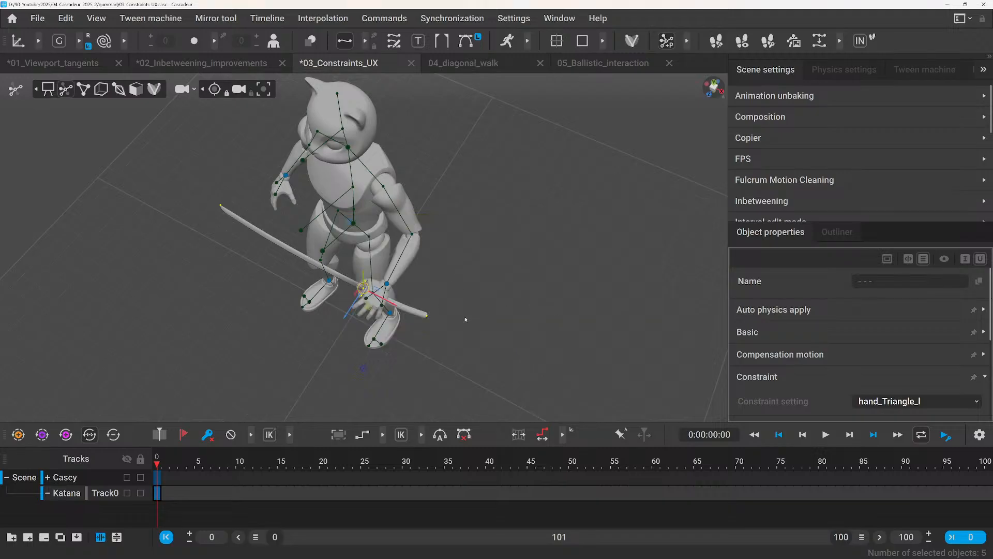
# Reselect the katana's points and set their Constraint setting to hand_Triangle_l again.
pyautogui.click(876, 399)
pyautogui.click(552, 270)
pyautogui.click(580, 258)
pyautogui.hotkey('ctrl', 'z')
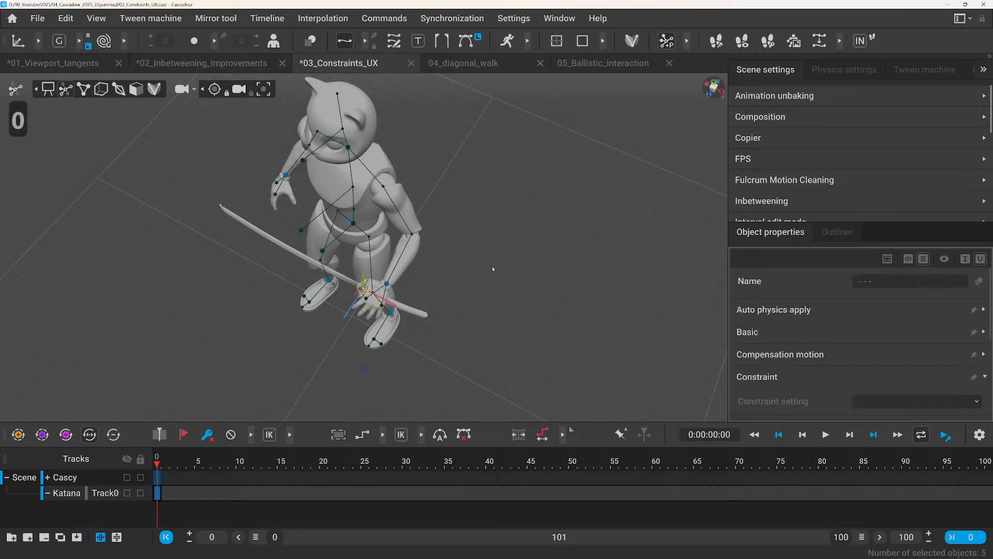
pyautogui.click(865, 401)
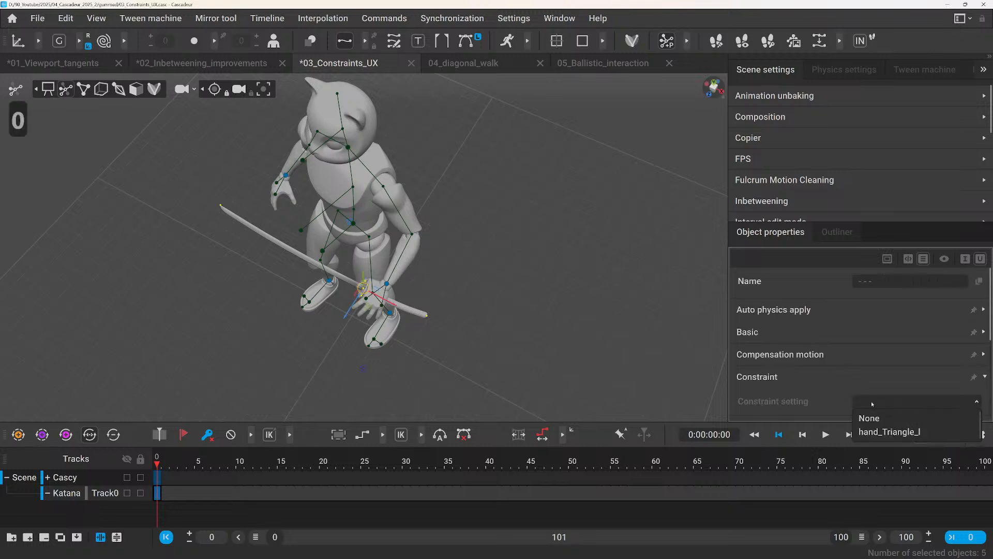
pyautogui.click(898, 434)
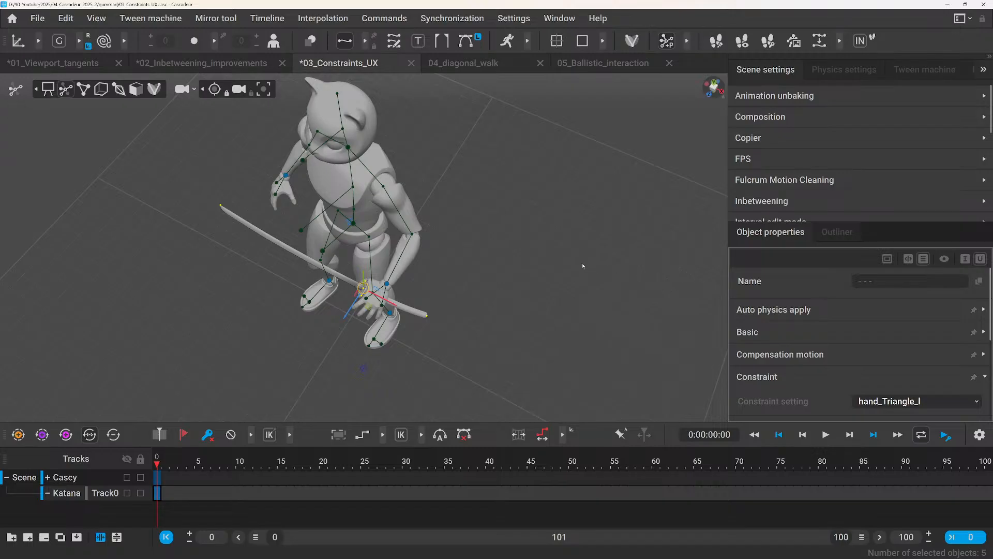
# Show the point controllers, inspect the constraint of the direction point at the blade's tip, and clear the selection.
pyautogui.click(539, 271)
pyautogui.scroll(3, 518, 266)
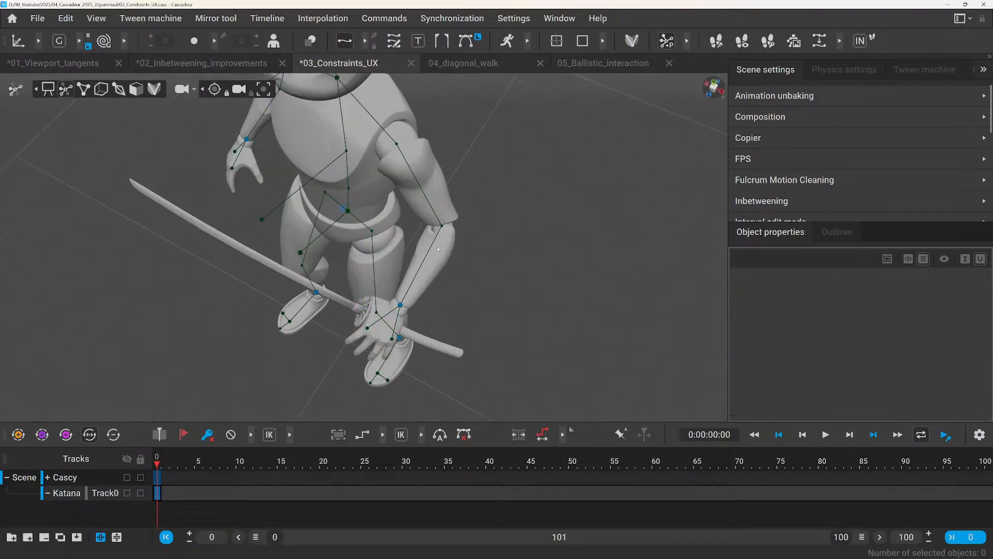
pyautogui.click(84, 89)
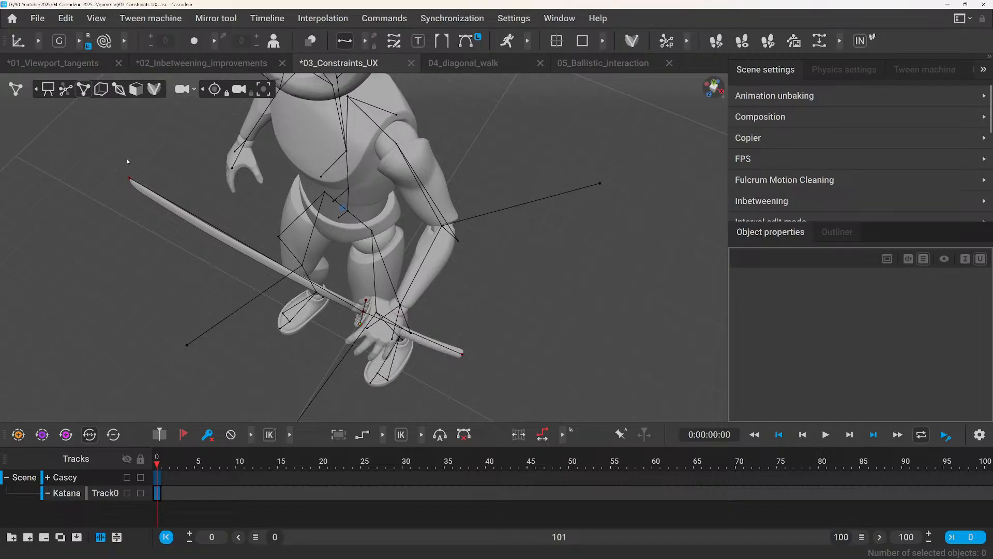
pyautogui.click(153, 199)
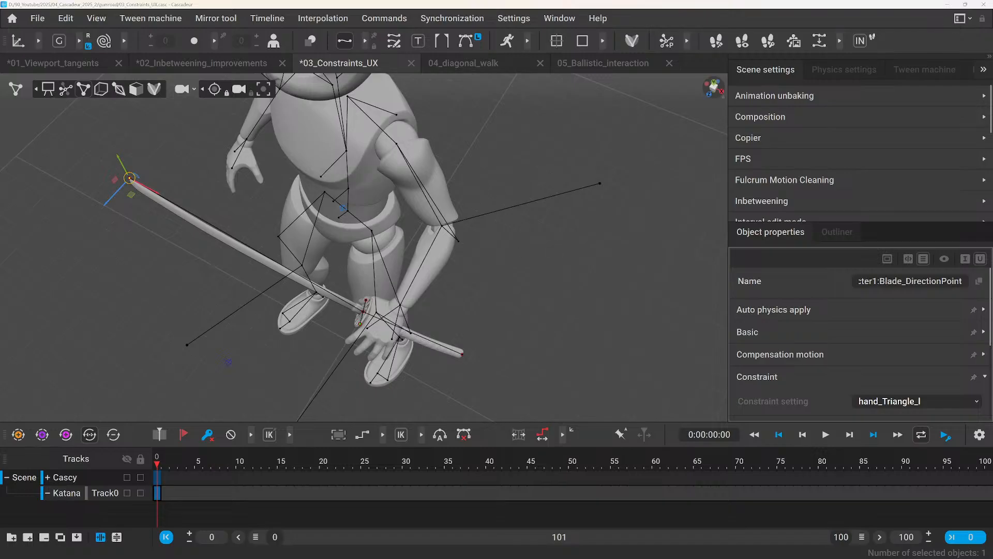
pyautogui.press('Escape')
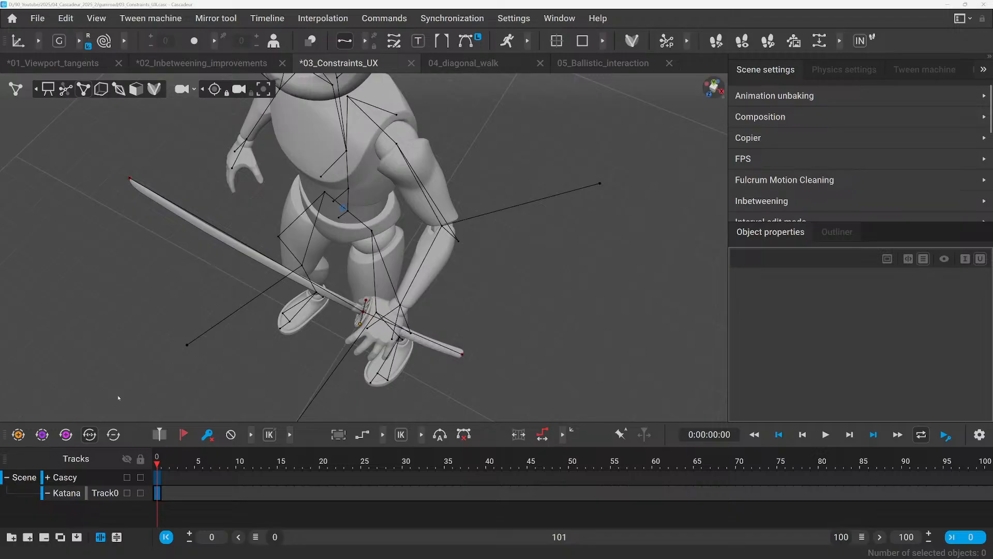
# Open the 04_diagonal_walk scene and preview the first frames of its walk animation beside the reference video.
pyautogui.click(452, 63)
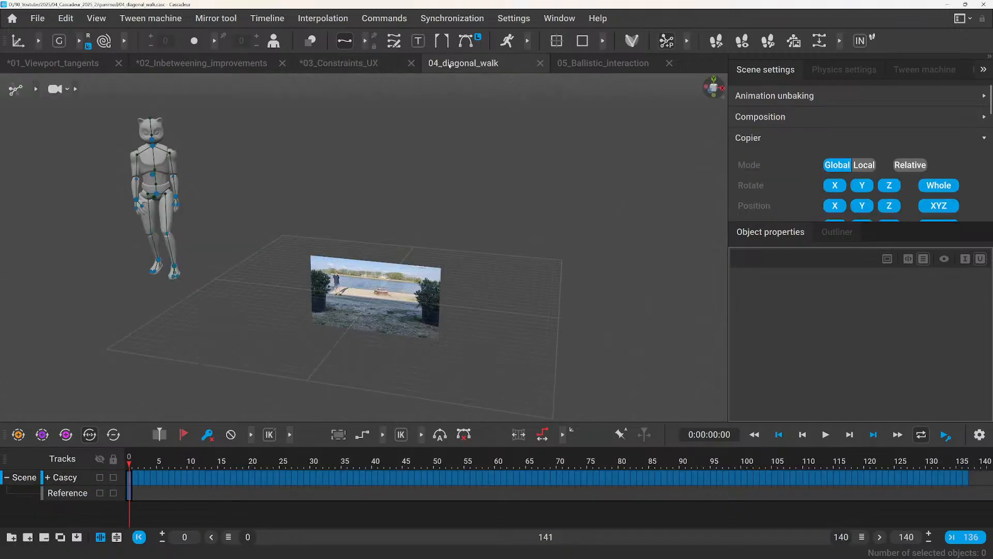
pyautogui.keyDown('alt'); pyautogui.moveTo(397, 233); pyautogui.dragTo(322, 229); pyautogui.keyUp('alt')
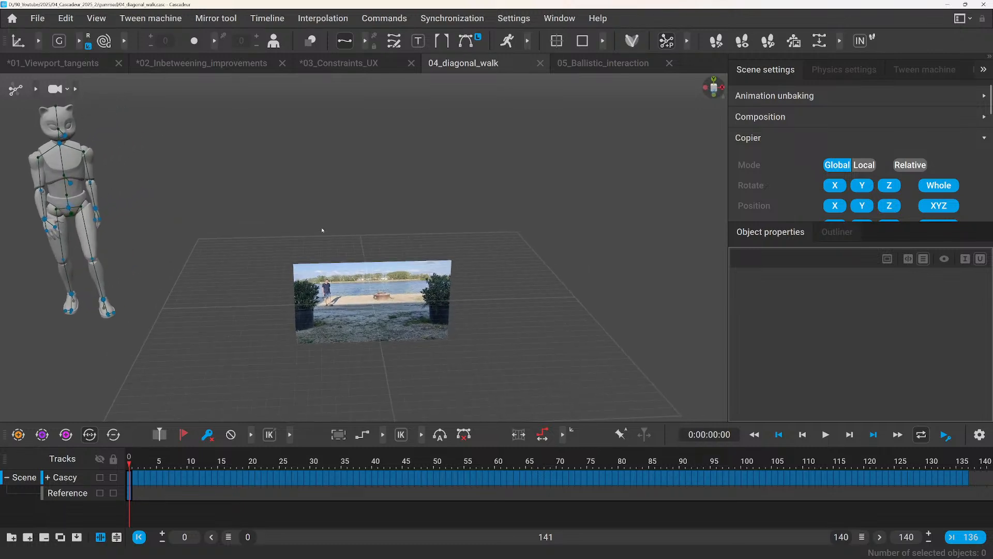
pyautogui.keyDown('alt'); pyautogui.moveTo(321, 229); pyautogui.dragTo(318, 260, button='middle'); pyautogui.keyUp('alt')
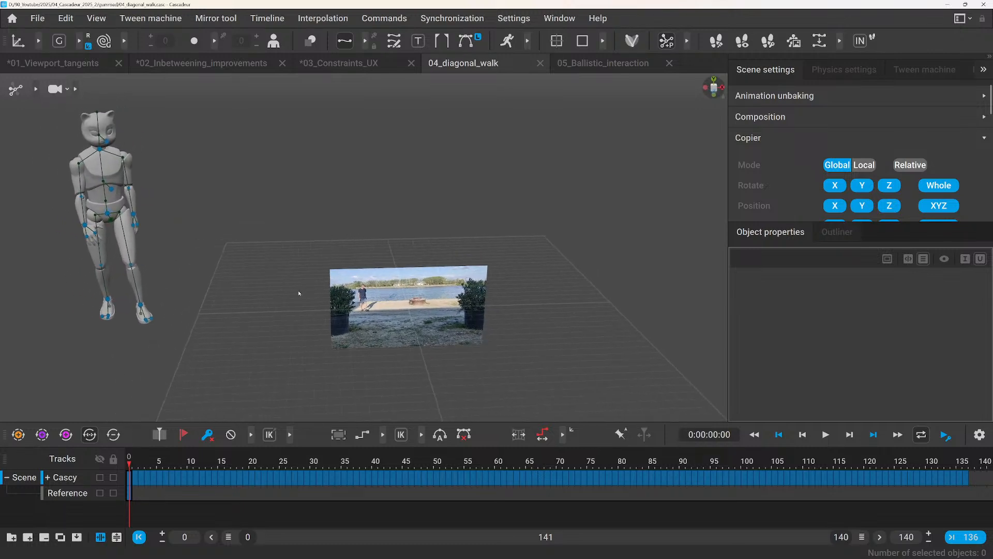
pyautogui.click(134, 464)
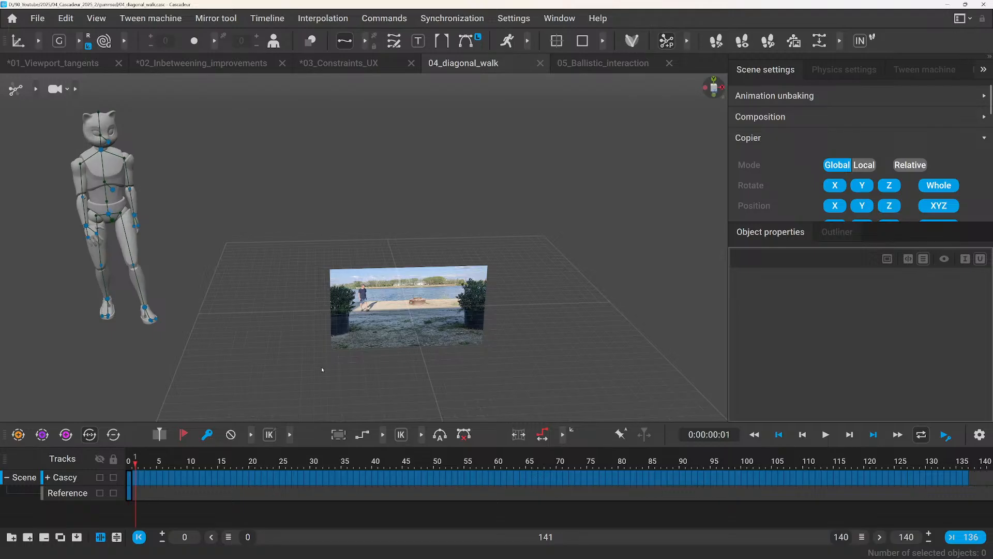
pyautogui.press('space')
pyautogui.scroll(3, 294, 348)
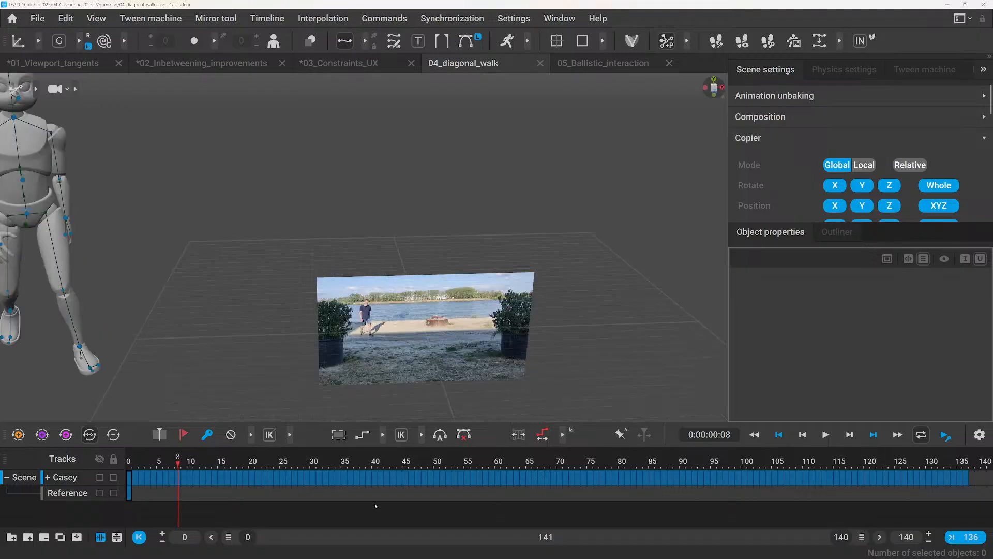
# Bring the reference video plane close into view and play the scene from the start of the timeline.
pyautogui.scroll(3, 426, 336)
pyautogui.keyDown('alt'); pyautogui.moveTo(427, 336); pyautogui.dragTo(414, 332); pyautogui.keyUp('alt')
pyautogui.keyDown('alt'); pyautogui.moveTo(413, 332); pyautogui.dragTo(342, 228, button='middle'); pyautogui.keyUp('alt')
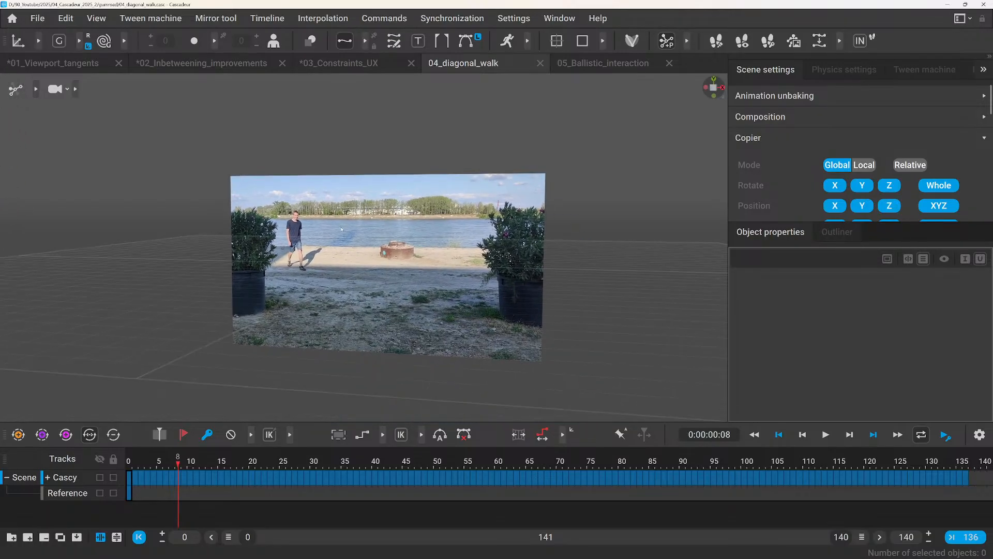
pyautogui.click(132, 463)
pyautogui.press('space')
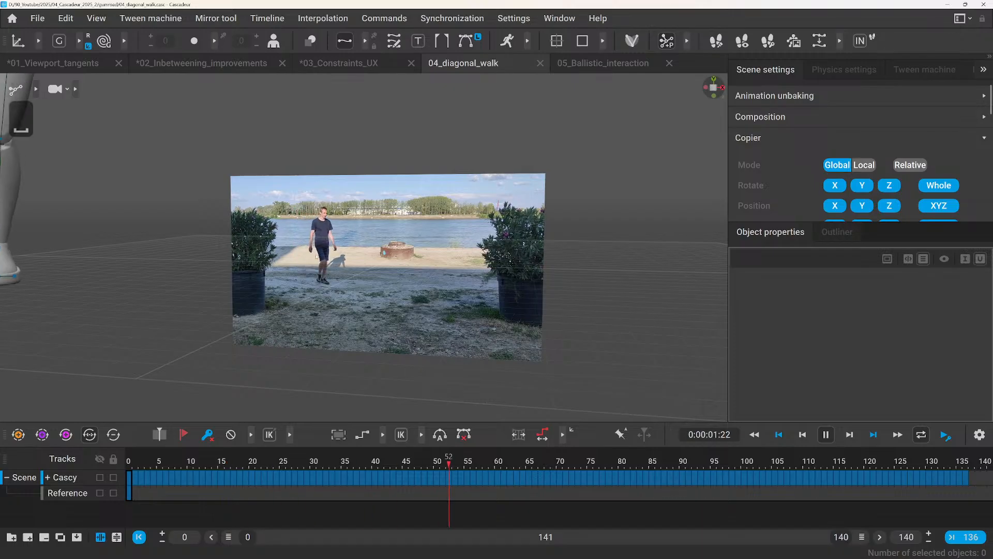
# Watch the walk with both character and reference video in view, stop playback and go back to frame 2.
pyautogui.scroll(-10, 351, 317)
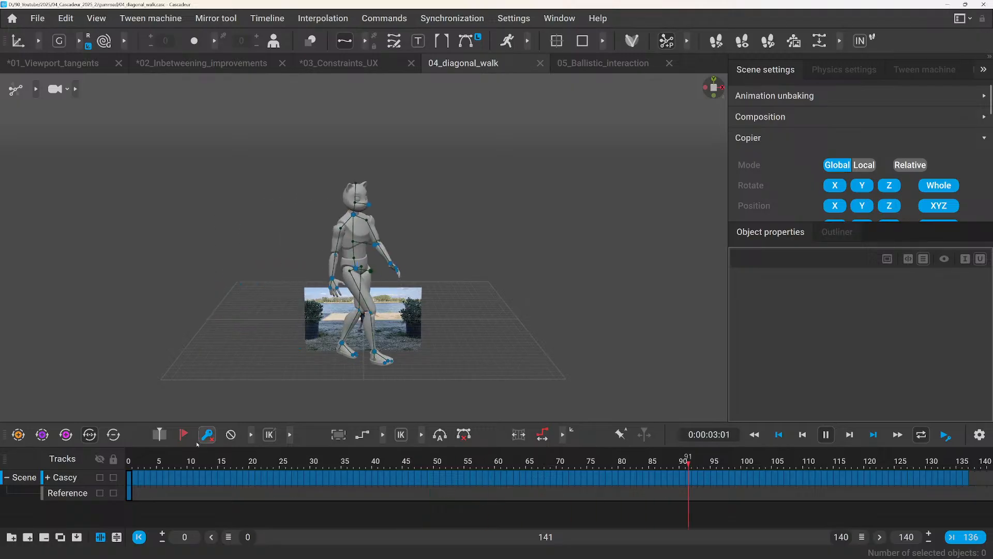
pyautogui.press('space')
pyautogui.moveTo(136, 463)
pyautogui.mouseDown()
pyautogui.moveTo(456, 455)
pyautogui.moveTo(140, 464)
pyautogui.mouseUp()
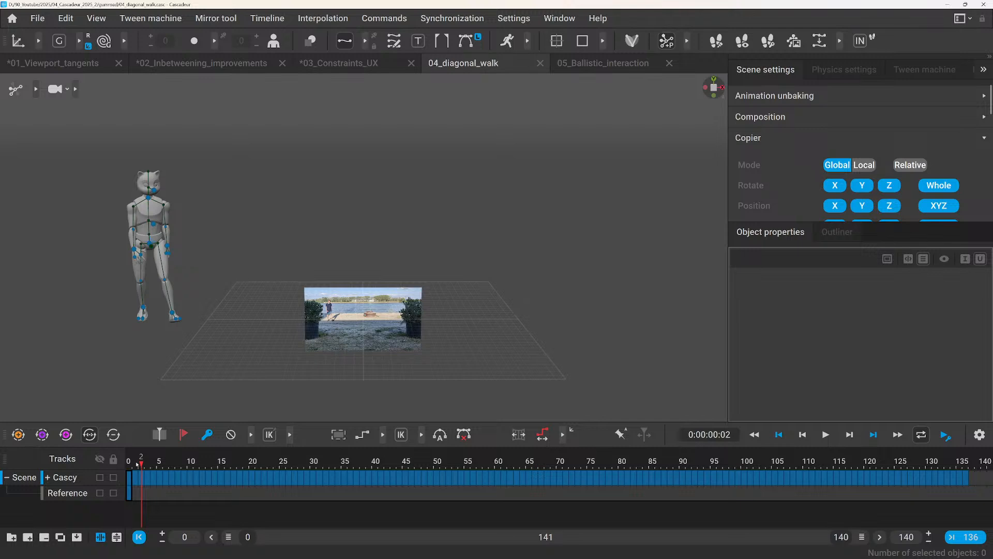
pyautogui.click(117, 537)
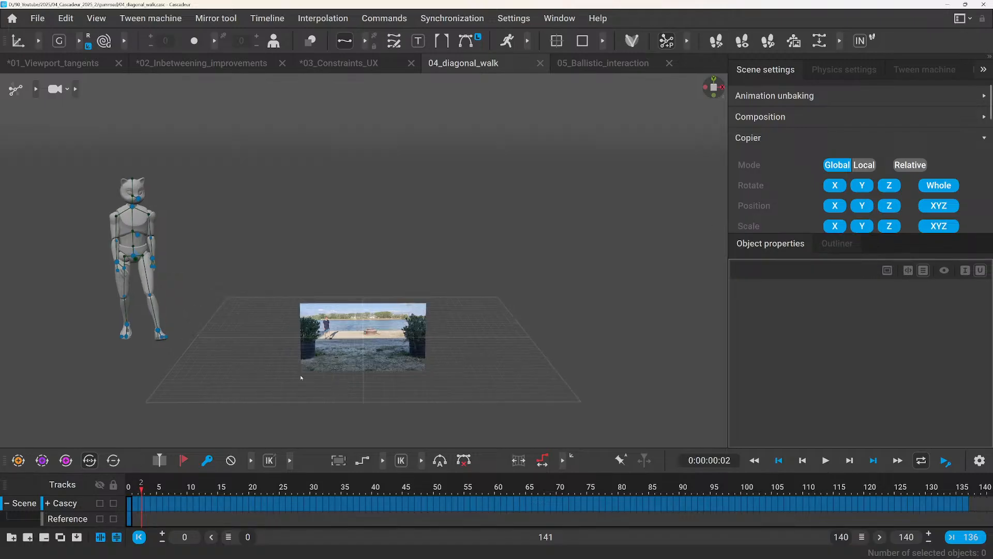
pyautogui.click(589, 64)
pyautogui.click(476, 68)
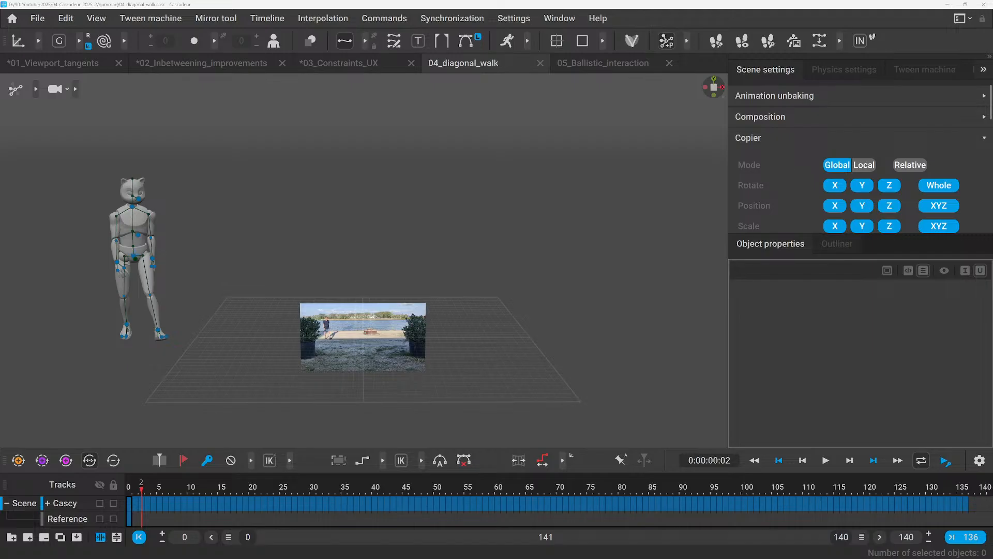
# Open the 04_sideways_walk_cartwheel scene and play it from frame 1 with the character and the reference video in view.
pyautogui.hotkey('ctrl', 'n')
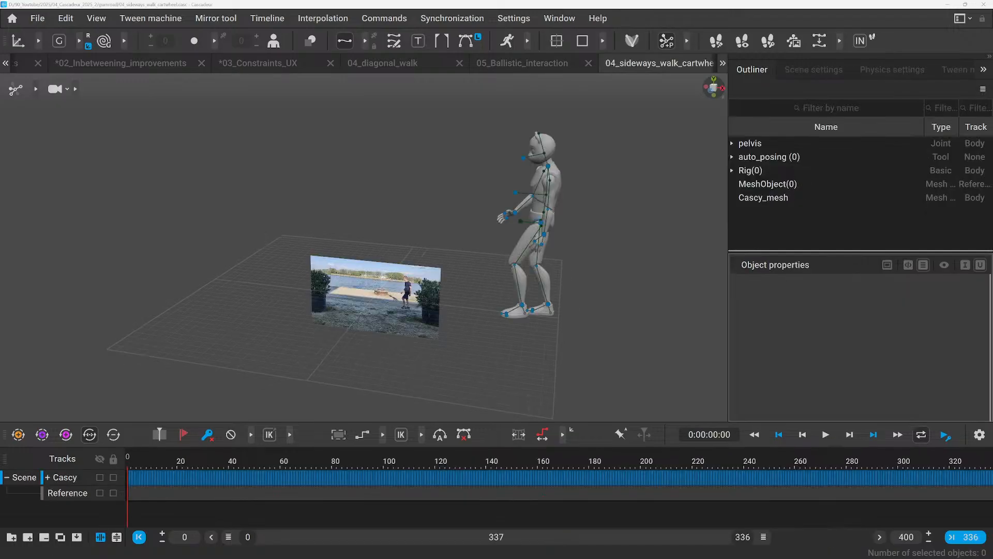
pyautogui.scroll(3, 359, 390)
pyautogui.keyDown('alt'); pyautogui.moveTo(274, 351); pyautogui.dragTo(303, 313); pyautogui.keyUp('alt')
pyautogui.click(130, 465)
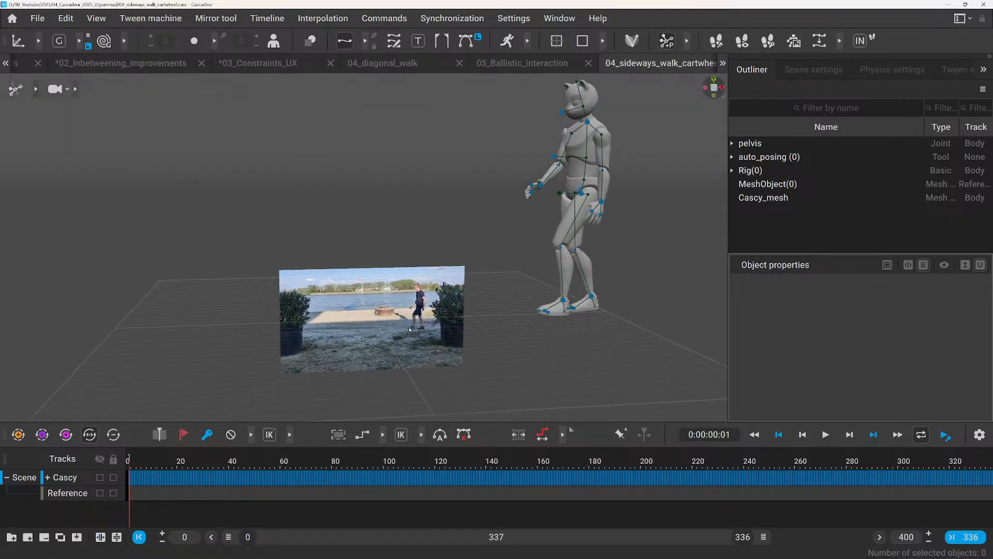
pyautogui.press('space')
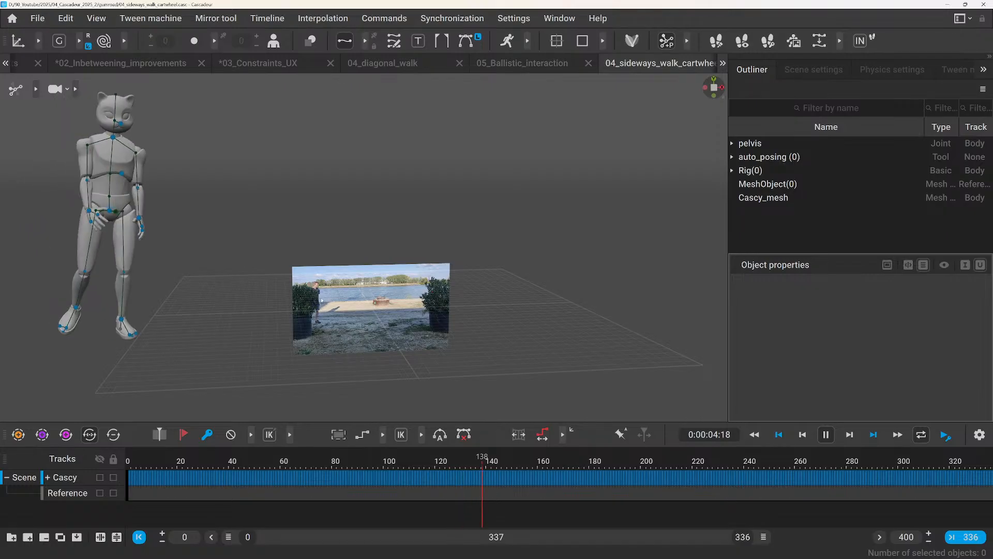
pyautogui.press('space')
# Play the sideways walk and cartwheel from frame 129, then replay it from about frame 160, pausing to compare poses with the reference video.
pyautogui.moveTo(503, 451); pyautogui.dragTo(459, 456)
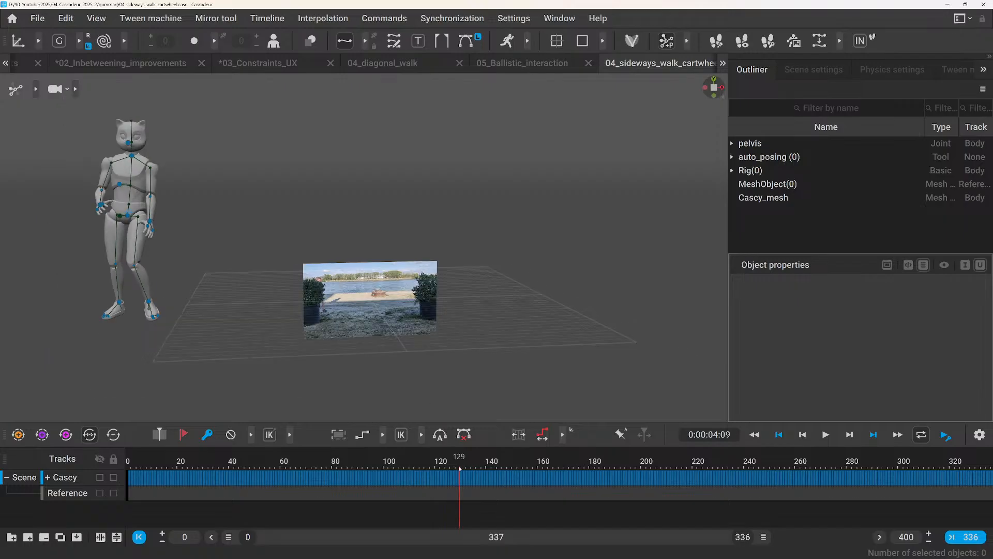
pyautogui.press('space')
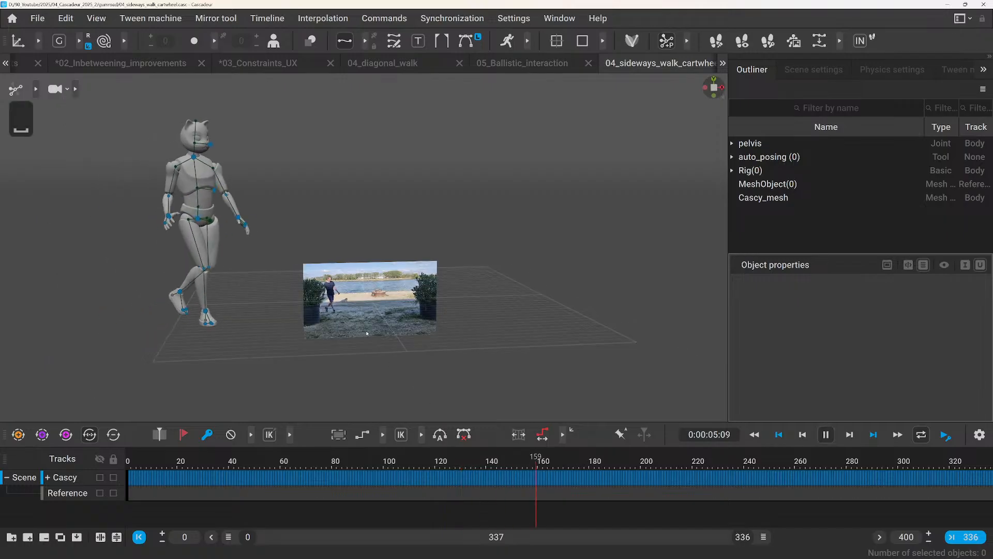
pyautogui.press('space')
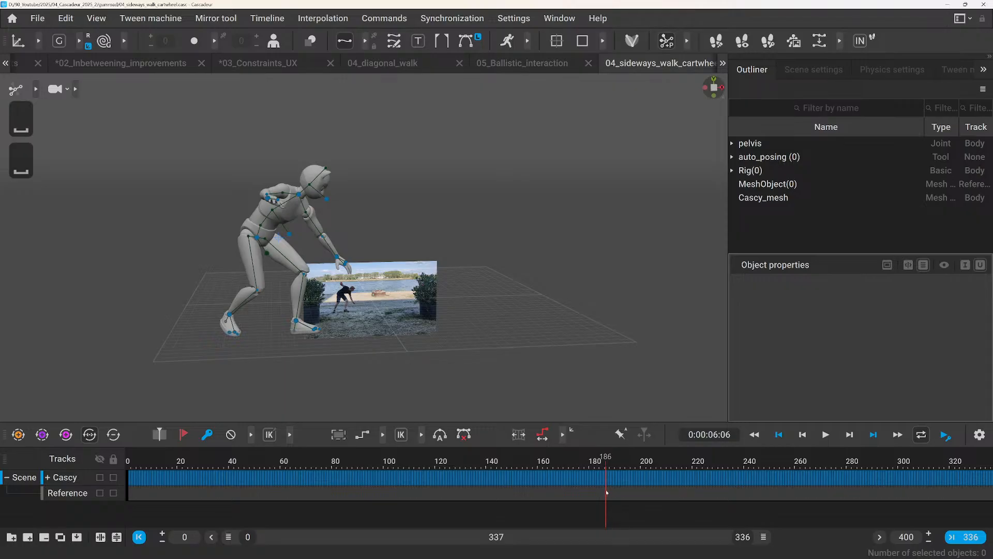
pyautogui.press('space')
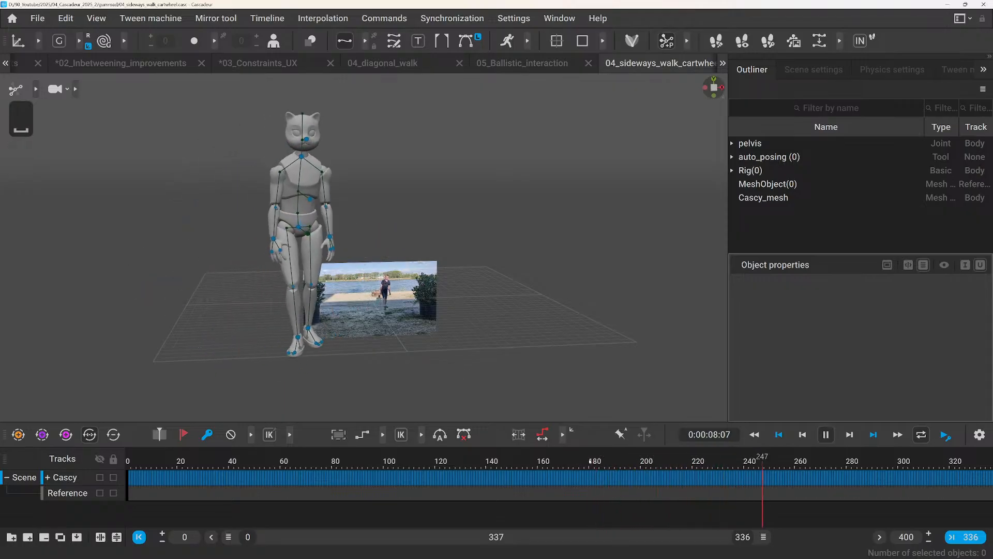
pyautogui.press('space')
pyautogui.click(539, 461)
pyautogui.press('space')
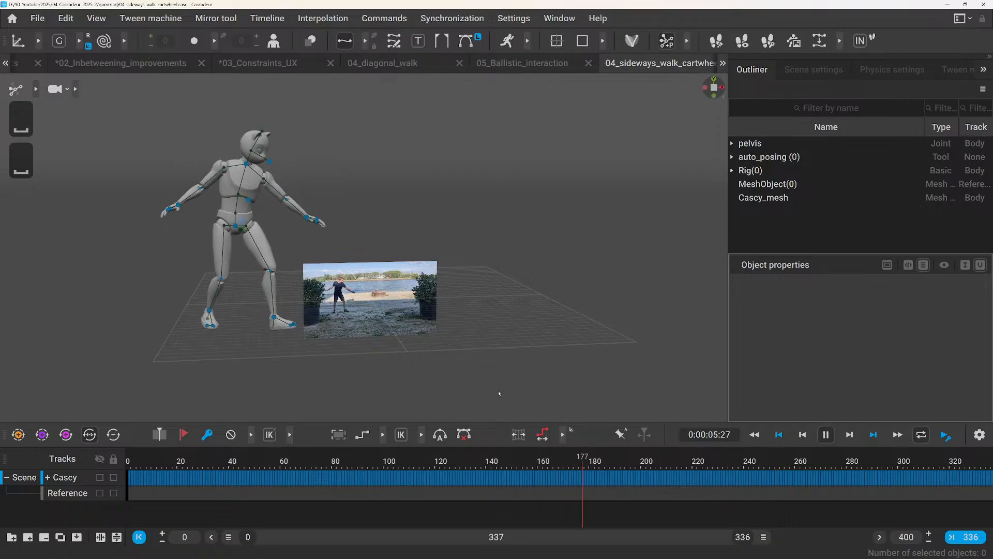
pyautogui.press('space')
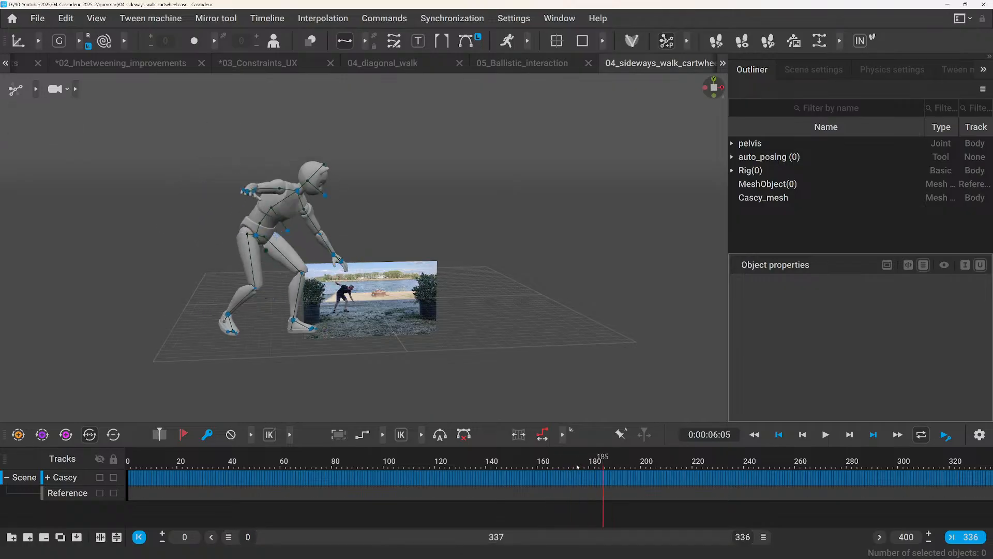
# Scrub back through frames 164 to 131 to check the off-camera part, then play through the cartwheel and pause at frame 241.
pyautogui.click(550, 473)
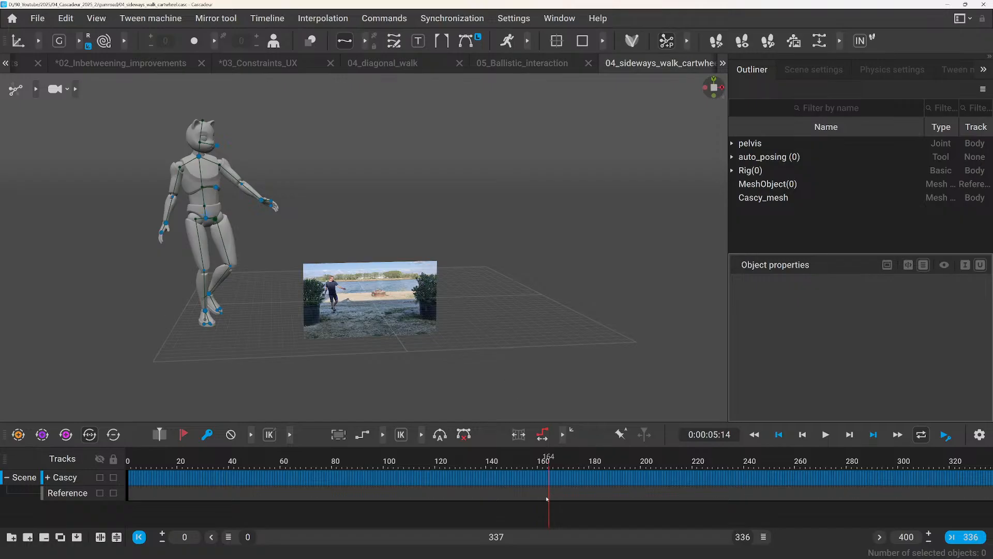
pyautogui.moveTo(547, 498); pyautogui.dragTo(525, 491)
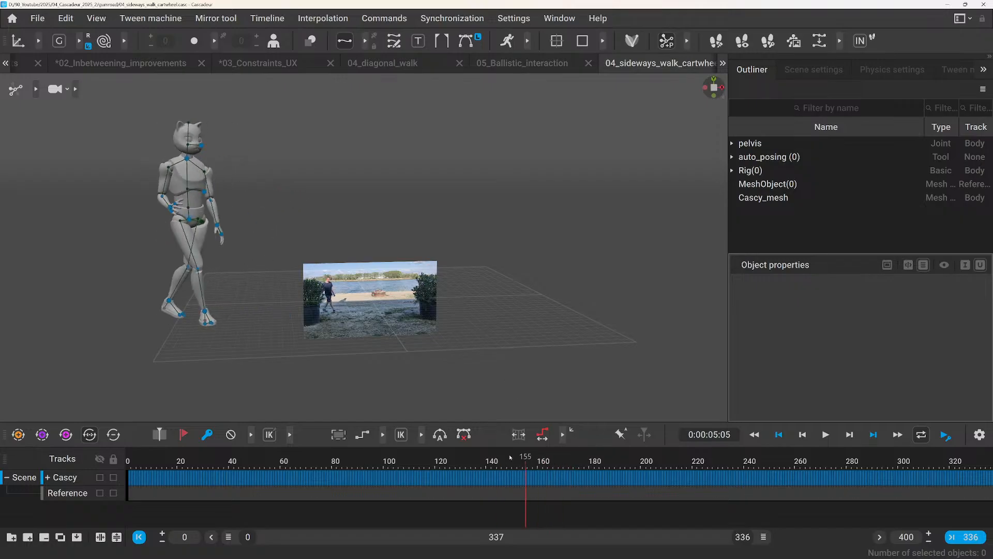
pyautogui.moveTo(510, 457); pyautogui.dragTo(490, 462)
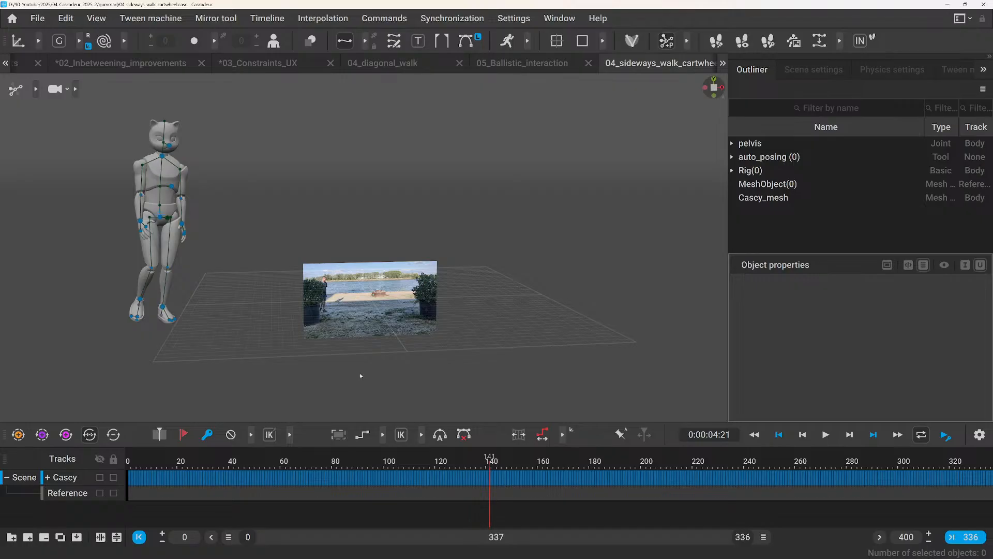
pyautogui.moveTo(478, 462); pyautogui.dragTo(465, 470)
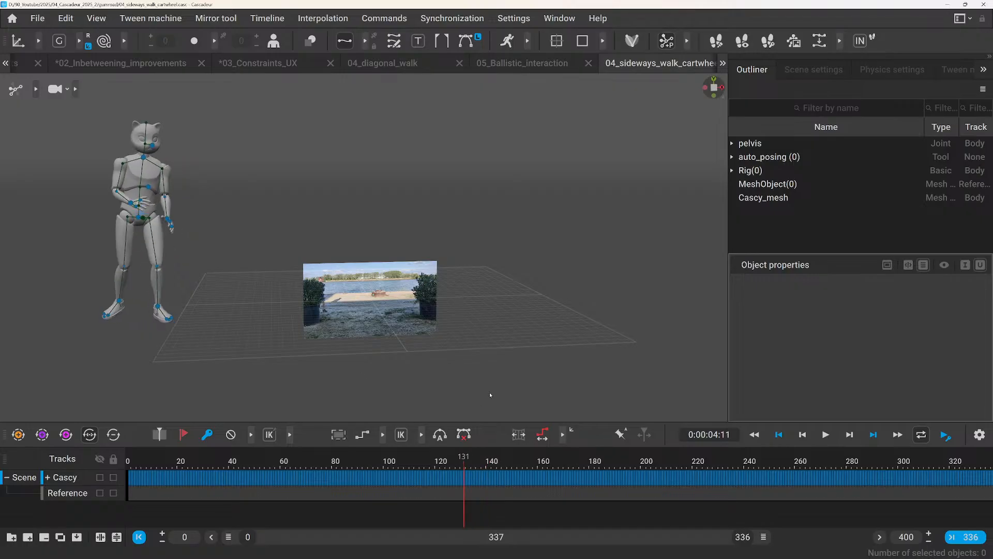
pyautogui.press('space')
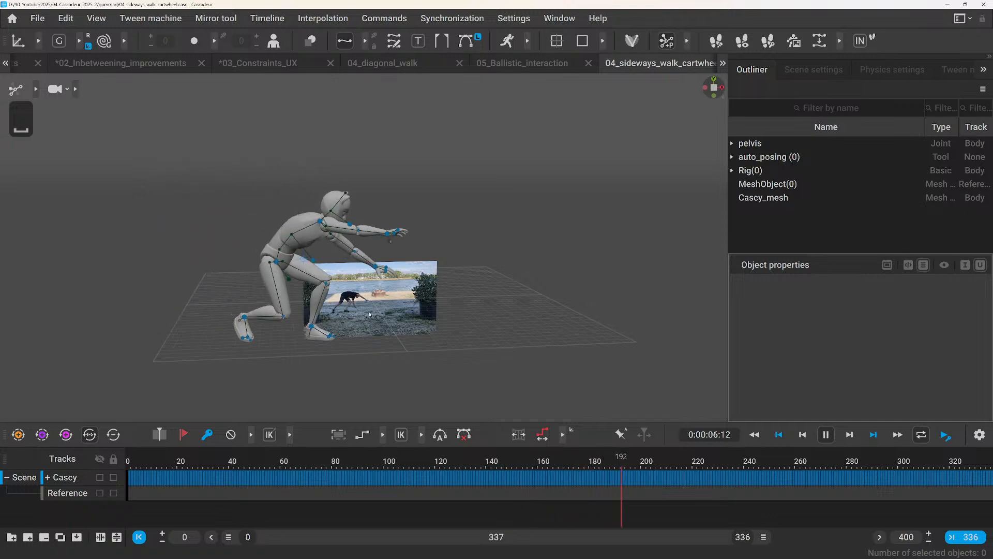
pyautogui.press('space')
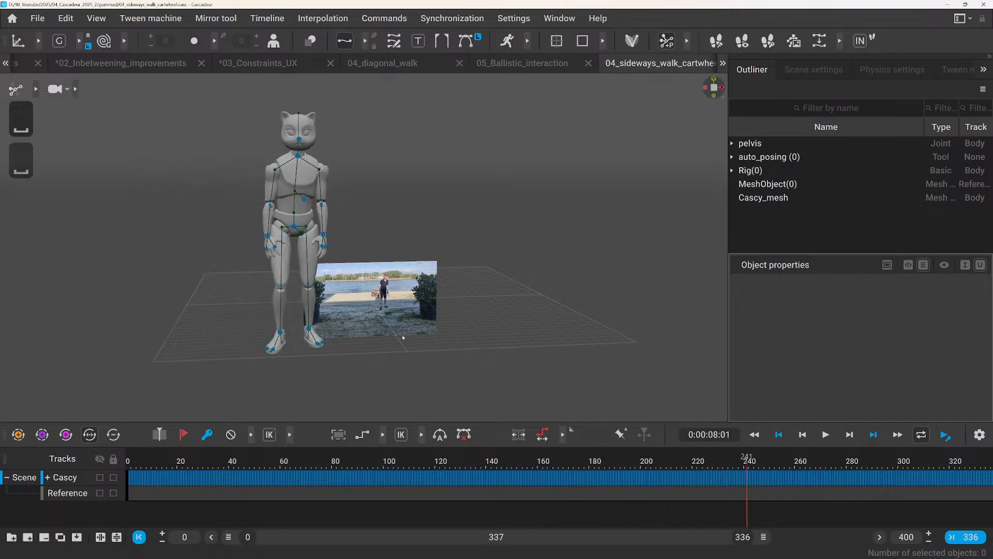
# Play the final walk toward the camera from frame 241, view the character from the side, and stop playback.
pyautogui.scroll(5, 414, 336)
pyautogui.scroll(-2, 422, 350)
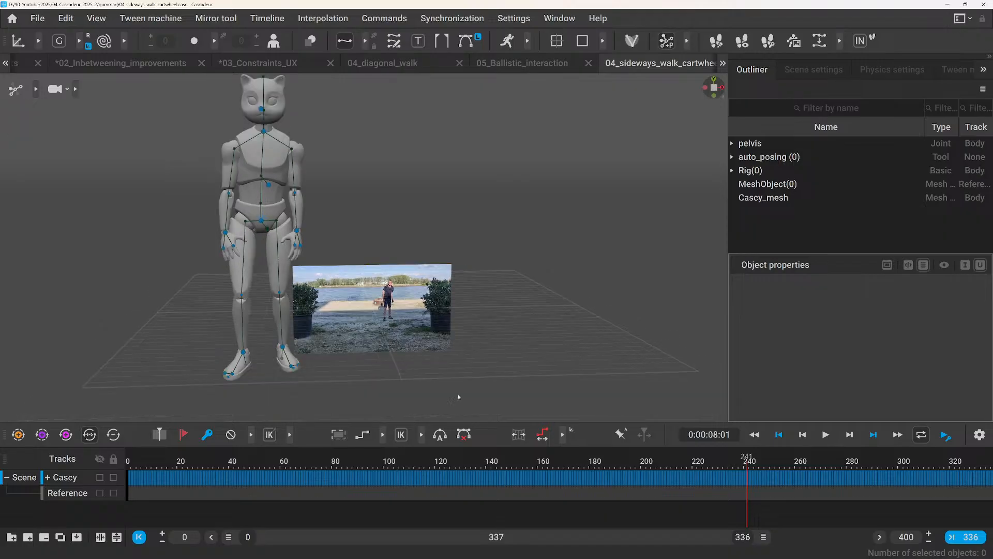
pyautogui.scroll(-1, 429, 364)
pyautogui.press('space')
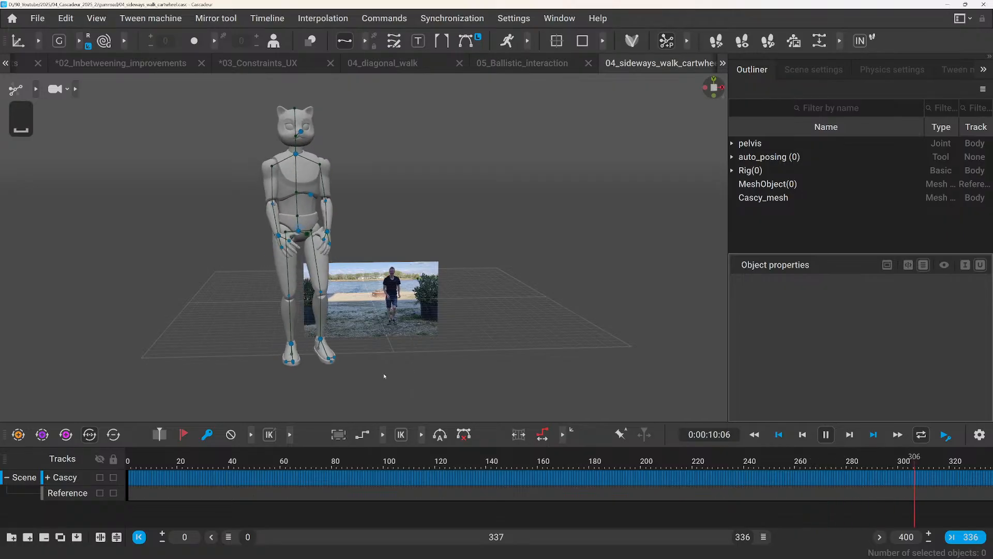
pyautogui.moveTo(384, 374); pyautogui.dragTo(295, 376, button='middle')
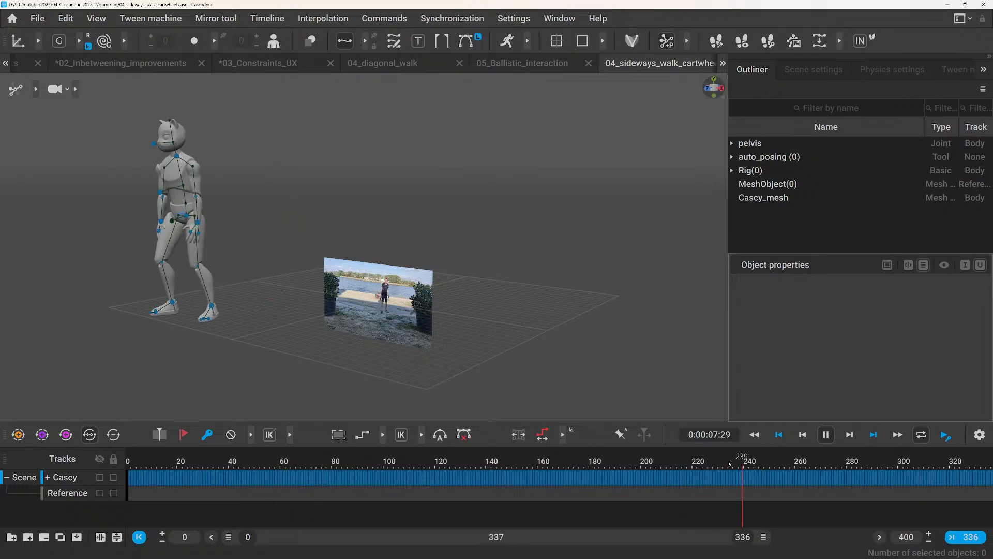
pyautogui.press('space')
# Narrow the timeline interval to frames 246–336 and play that section of the walk, pausing at frame 308.
pyautogui.moveTo(237, 540); pyautogui.dragTo(606, 538)
pyautogui.press('space')
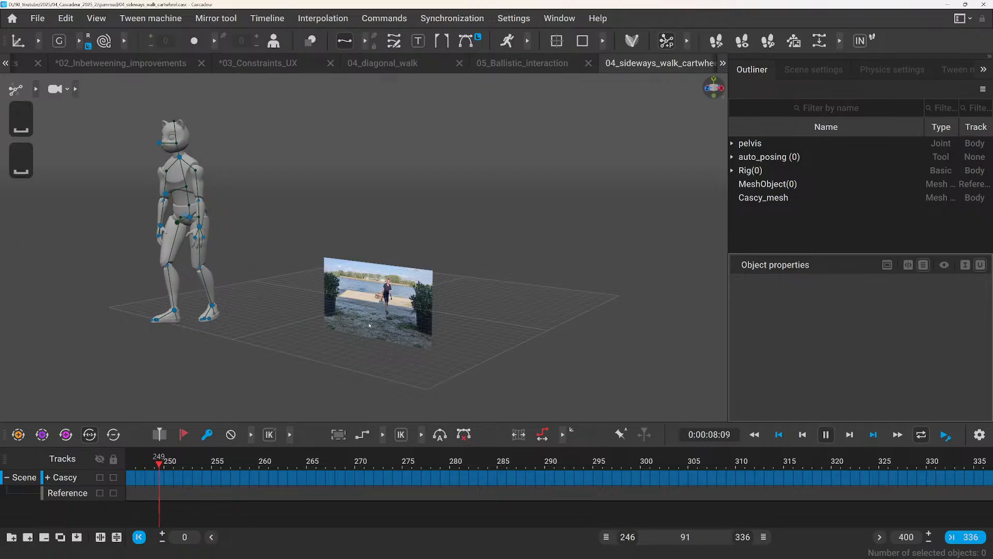
pyautogui.press('space')
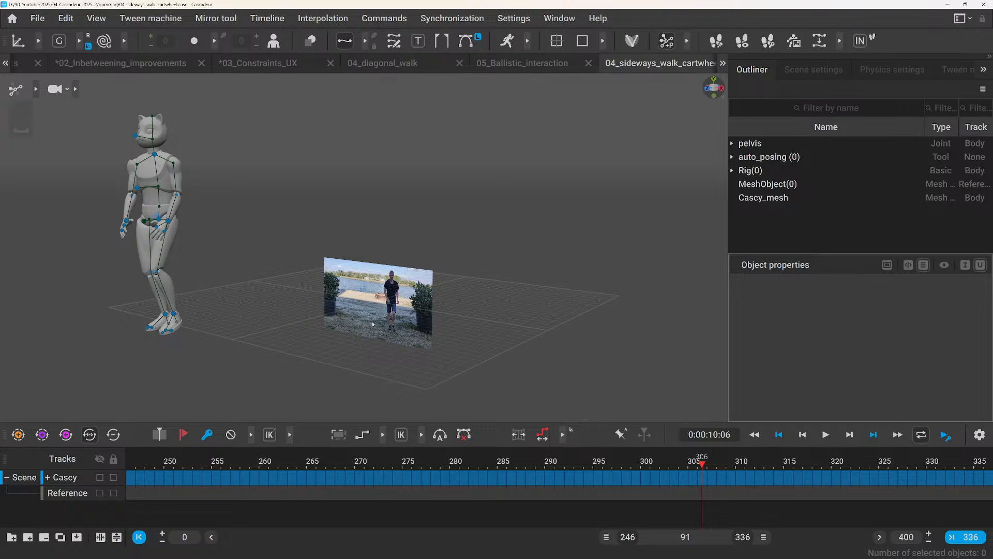
pyautogui.press('space')
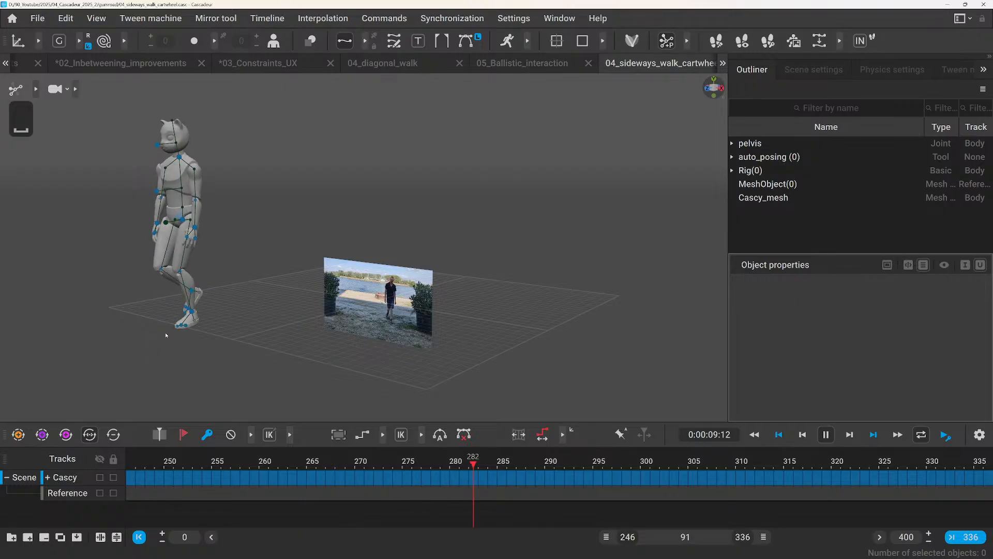
pyautogui.press('space')
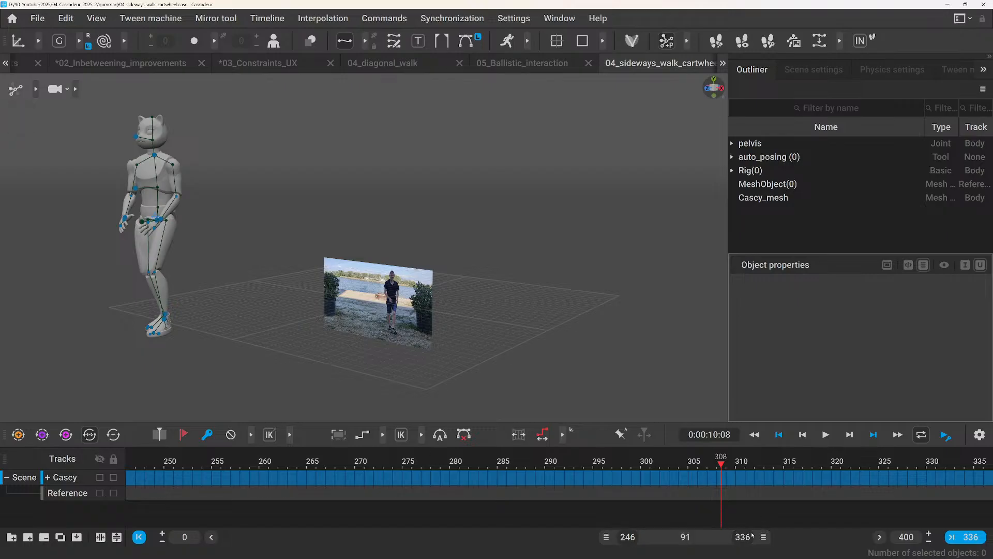
# Replay the walk toward the camera from frame 291, pausing at frame 309 to compare the pose, and stop at frame 270.
pyautogui.moveTo(613, 466); pyautogui.dragTo(562, 473)
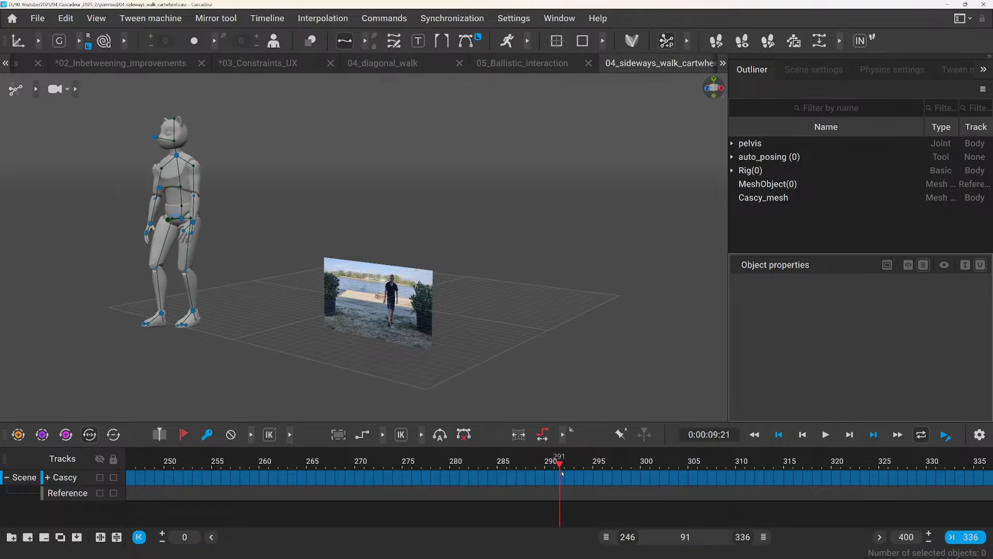
pyautogui.press('space')
pyautogui.press('space')
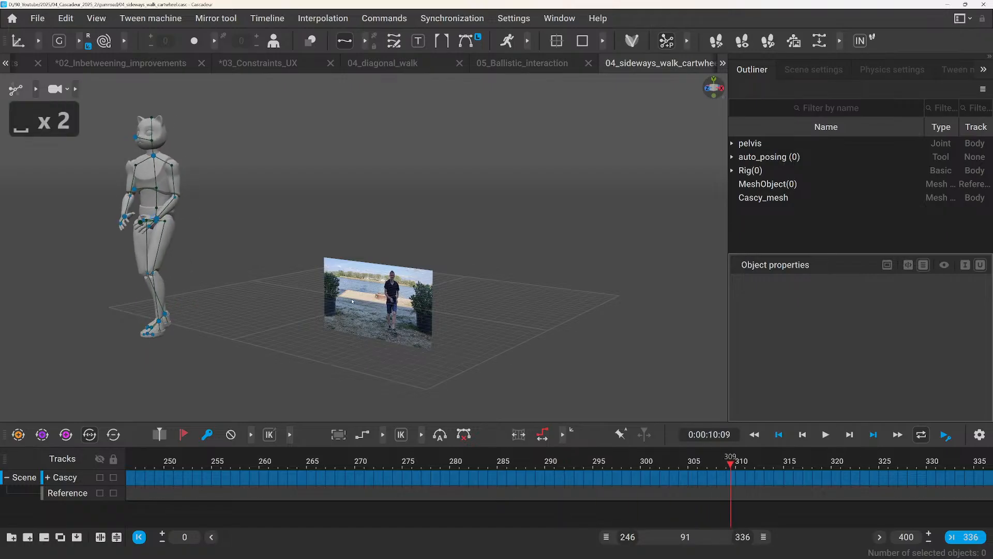
pyautogui.press('space')
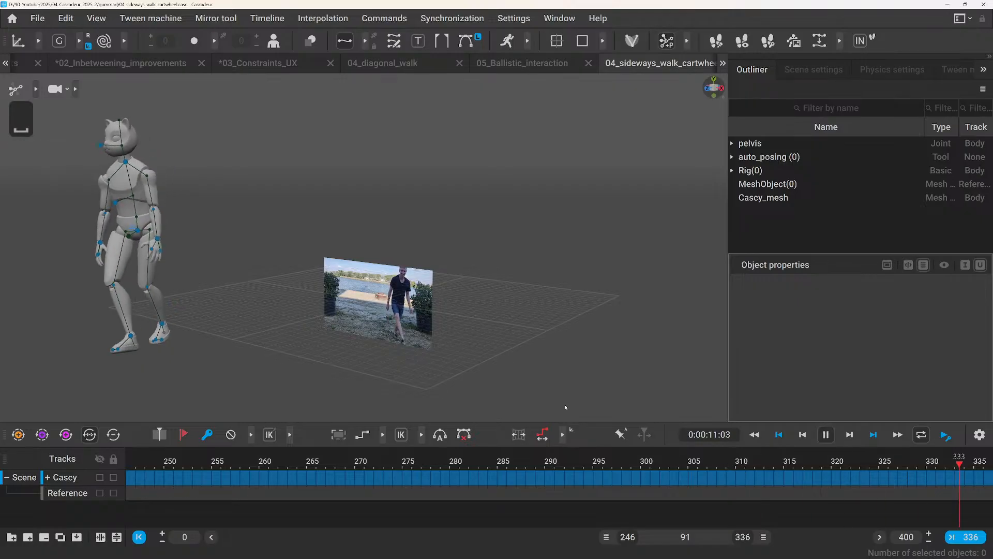
pyautogui.press('space')
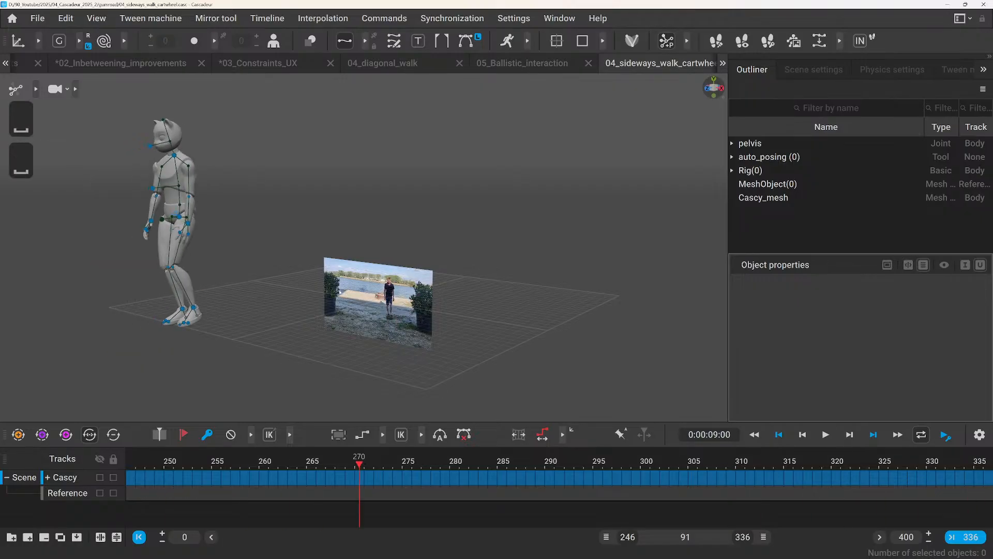
# Select the reference plane MeshObject(0) and examine the image sequence paths in its Texture container, widening the properties area to read them.
pyautogui.moveTo(339, 291); pyautogui.dragTo(350, 314, button='middle')
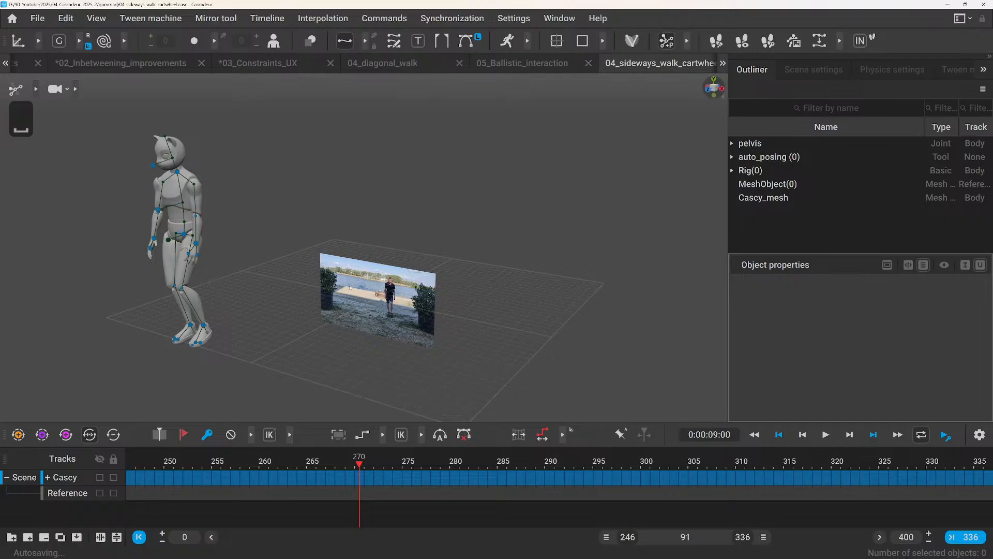
pyautogui.click(765, 184)
pyautogui.scroll(-1, 772, 404)
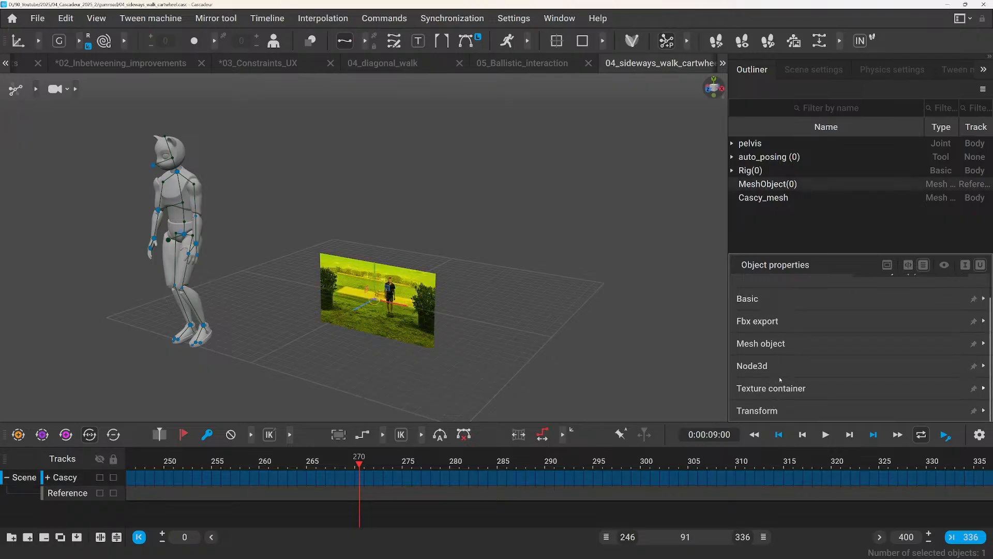
pyautogui.click(780, 380)
pyautogui.scroll(-5, 776, 378)
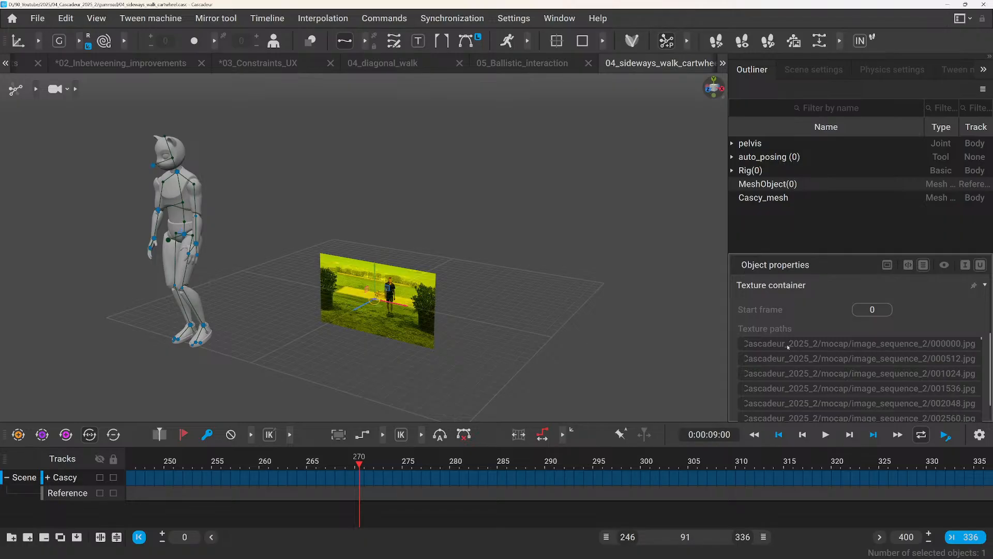
pyautogui.scroll(-2, 789, 357)
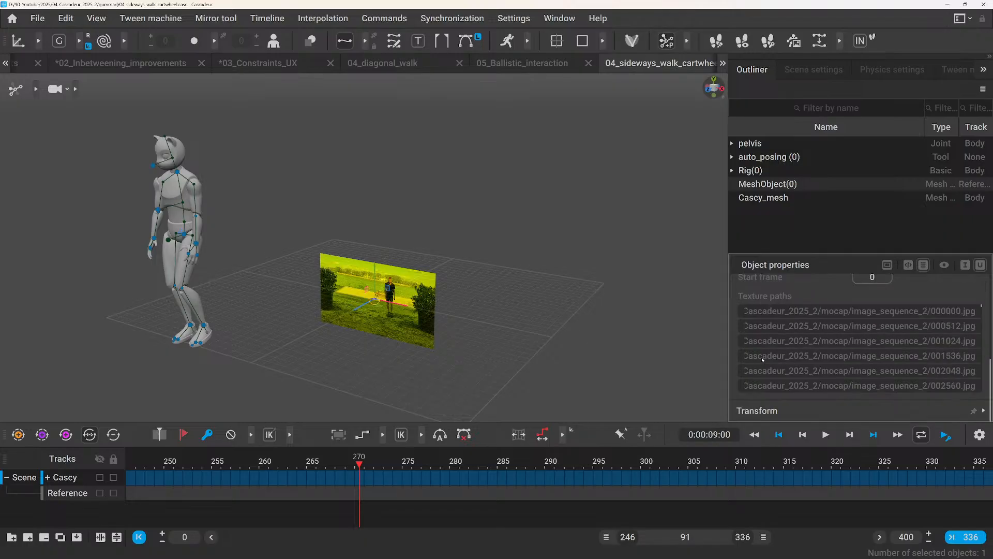
pyautogui.moveTo(727, 341); pyautogui.dragTo(573, 341)
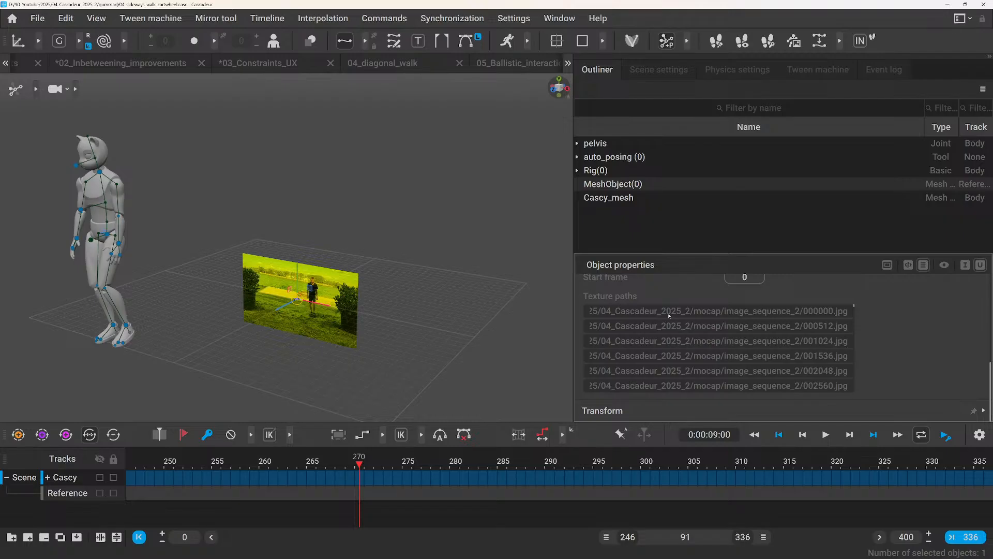
pyautogui.moveTo(615, 299)
# Narrow the properties area again and switch to the 05_Ballistic_interaction scene.
pyautogui.moveTo(594, 316); pyautogui.dragTo(685, 320)
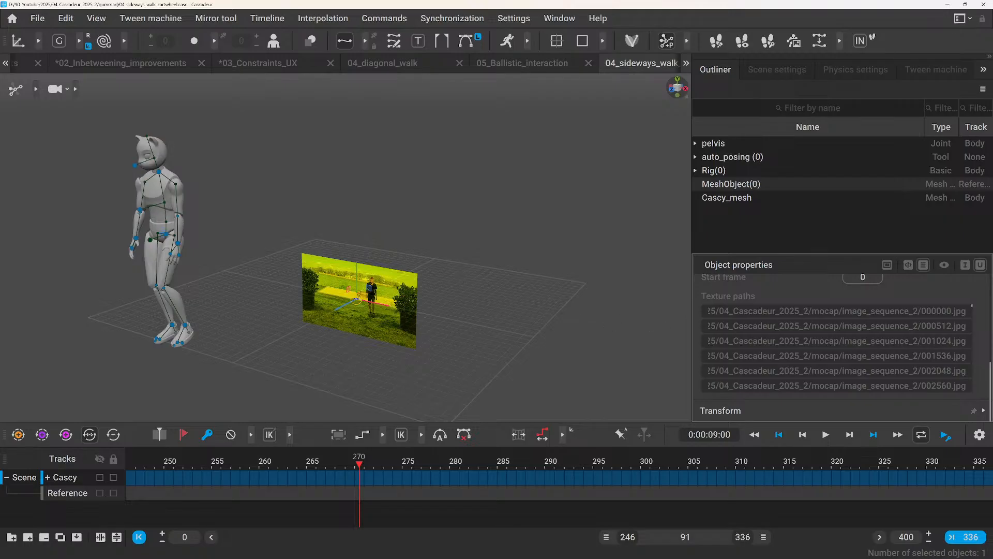
pyautogui.click(502, 67)
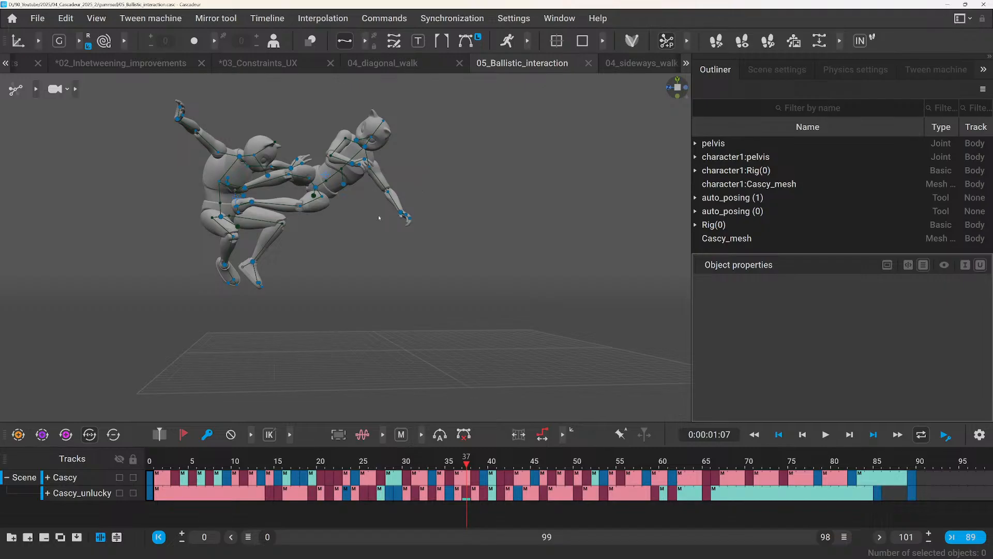
# Play the two-character interaction from frame 0 and stop it at frame 51.
pyautogui.click(149, 461)
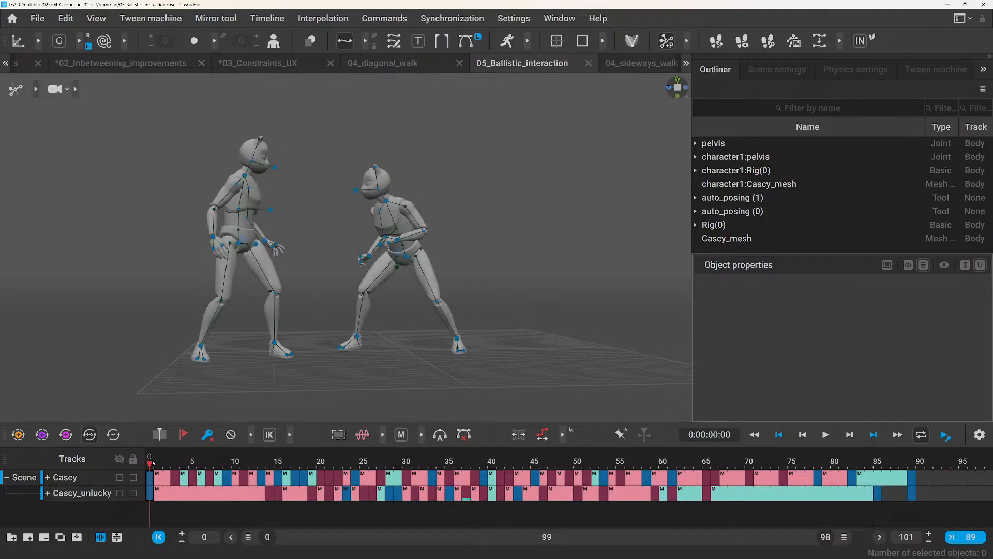
pyautogui.press('space')
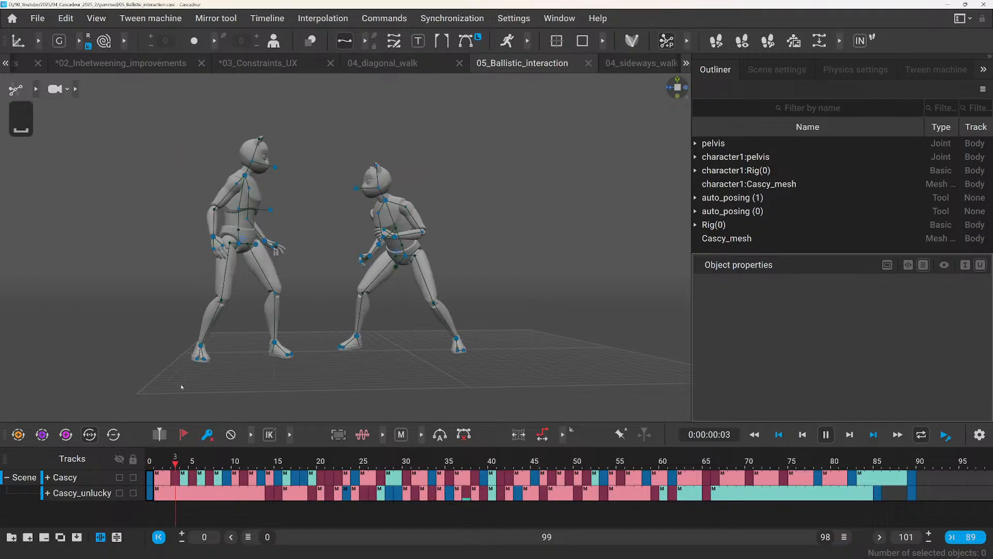
pyautogui.click(149, 460)
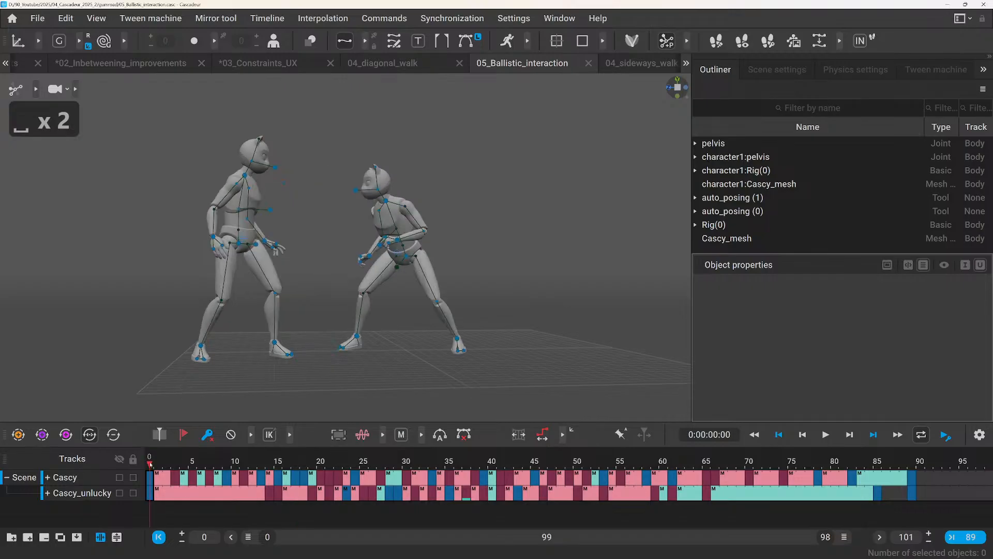
pyautogui.press('space')
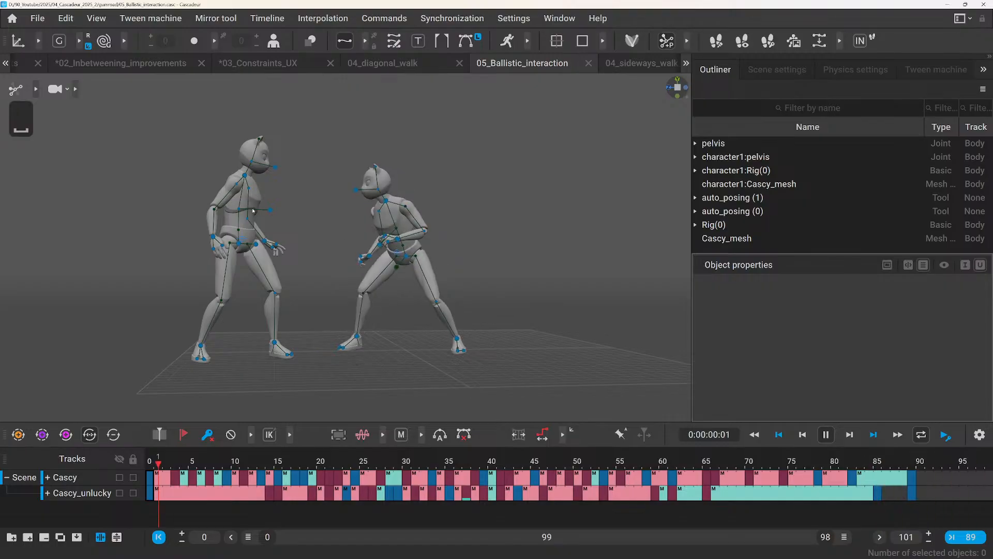
pyautogui.press('space')
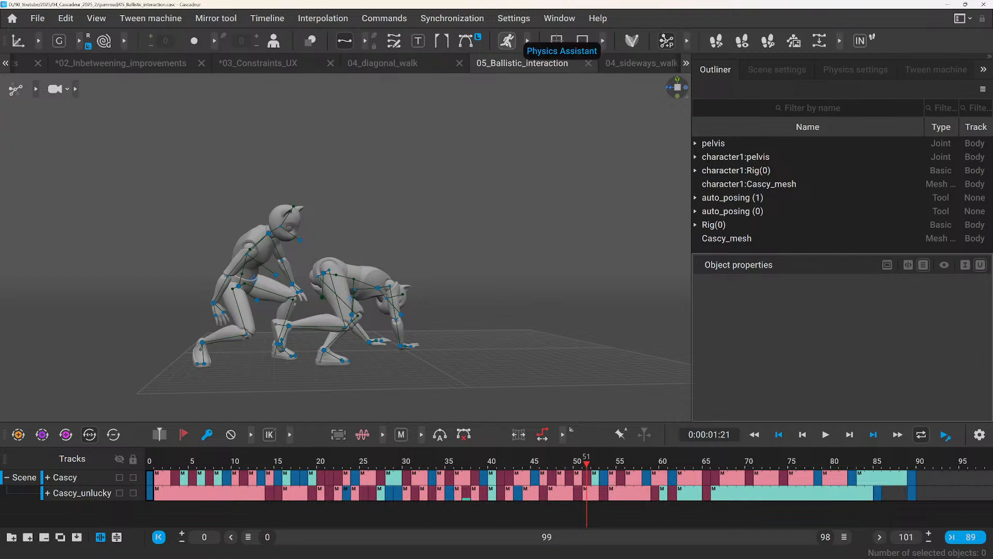
# Turn on the Physics Assistant, show the physics settings, and scrub from frame 0 to 16 to review the ragdoll result.
pyautogui.click(507, 41)
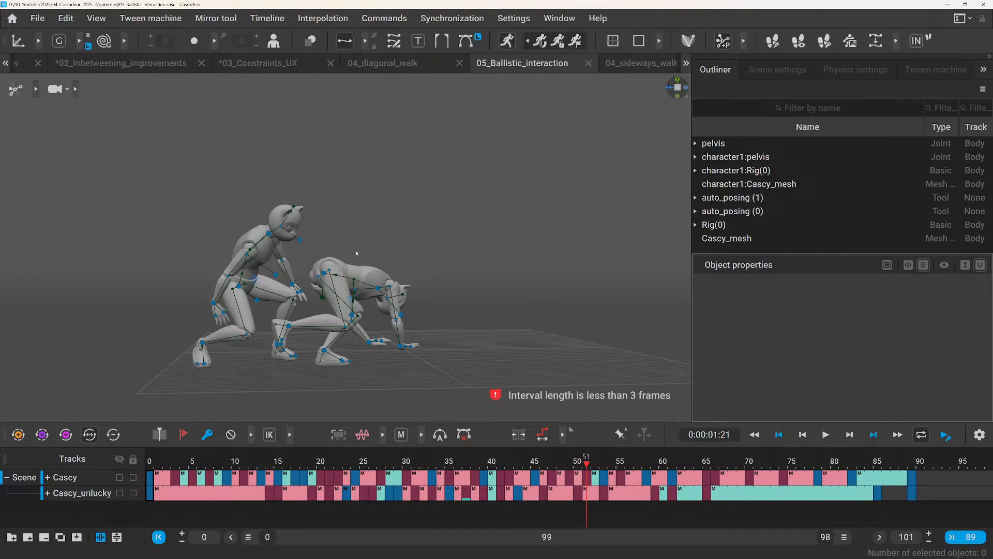
pyautogui.click(855, 69)
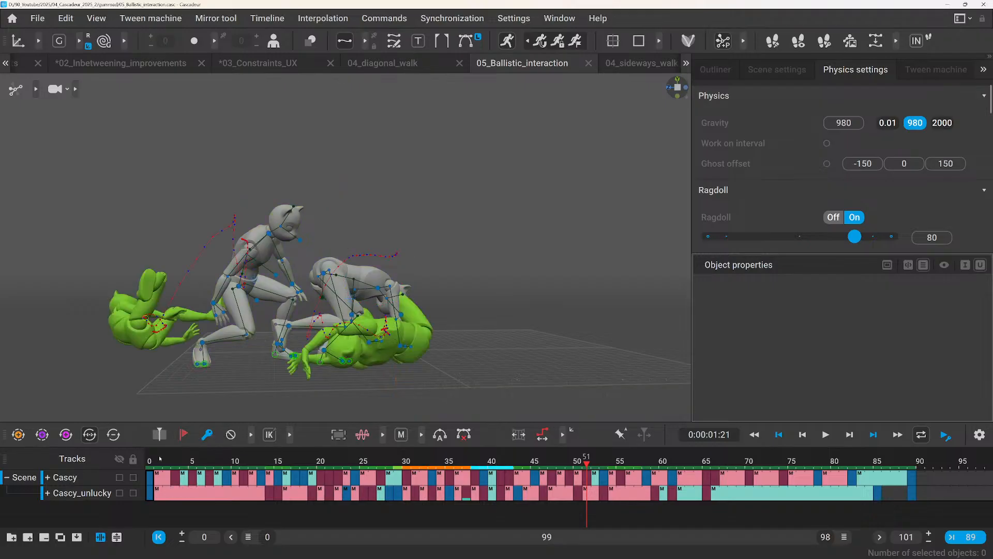
pyautogui.moveTo(151, 459); pyautogui.dragTo(288, 455)
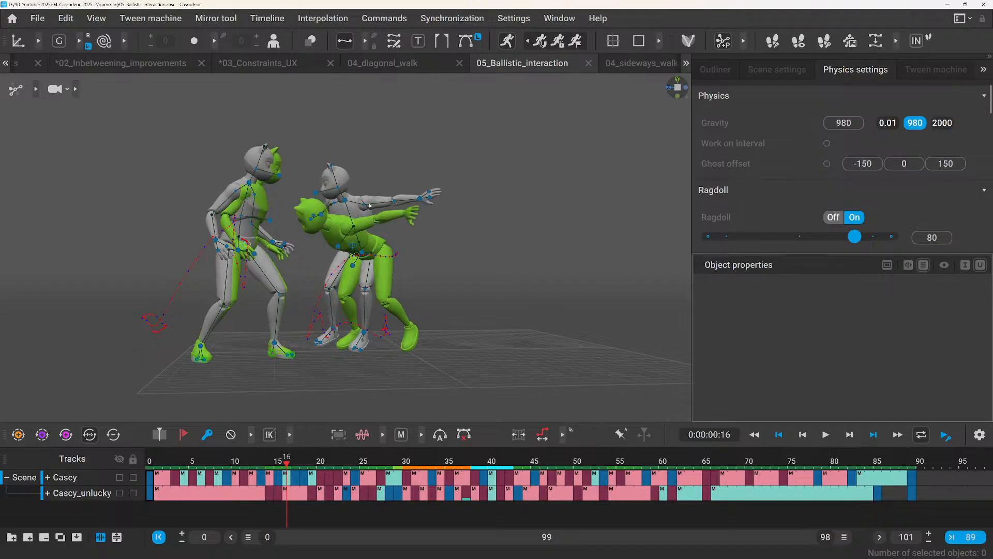
# Restart the Physics Assistant with the Cascy_unlucky character's center of mass selected, and scrub to frame 28 to review its ragdoll.
pyautogui.click(506, 44)
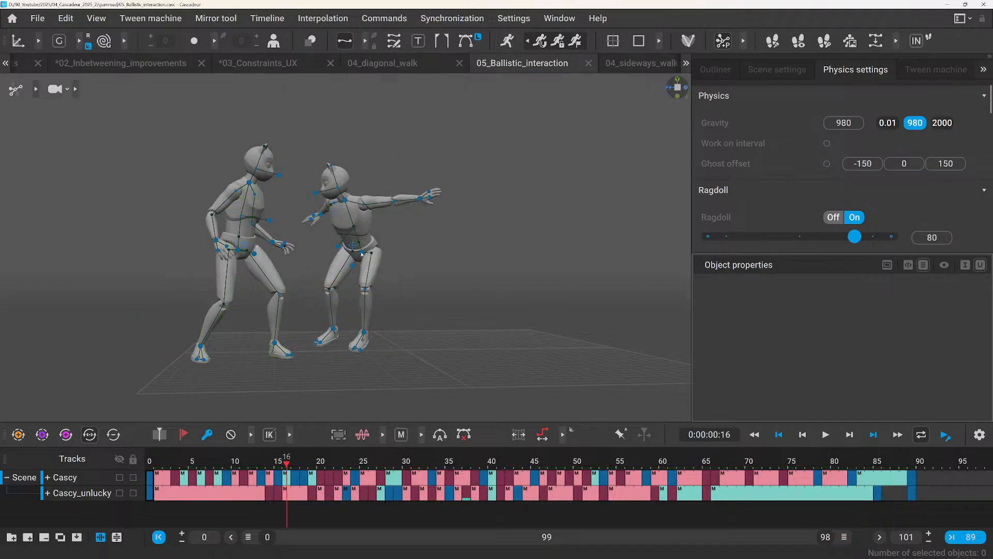
pyautogui.click(244, 245)
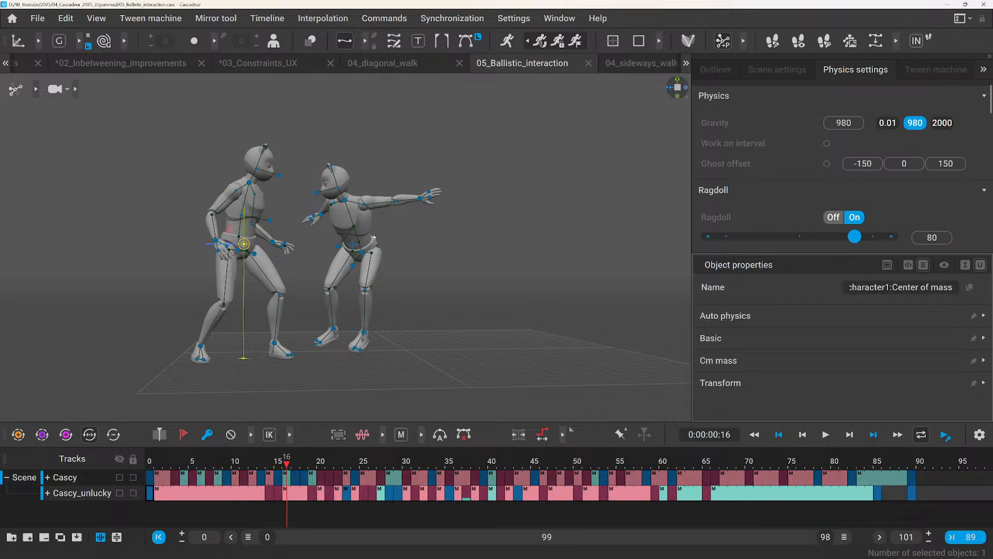
pyautogui.click(351, 247)
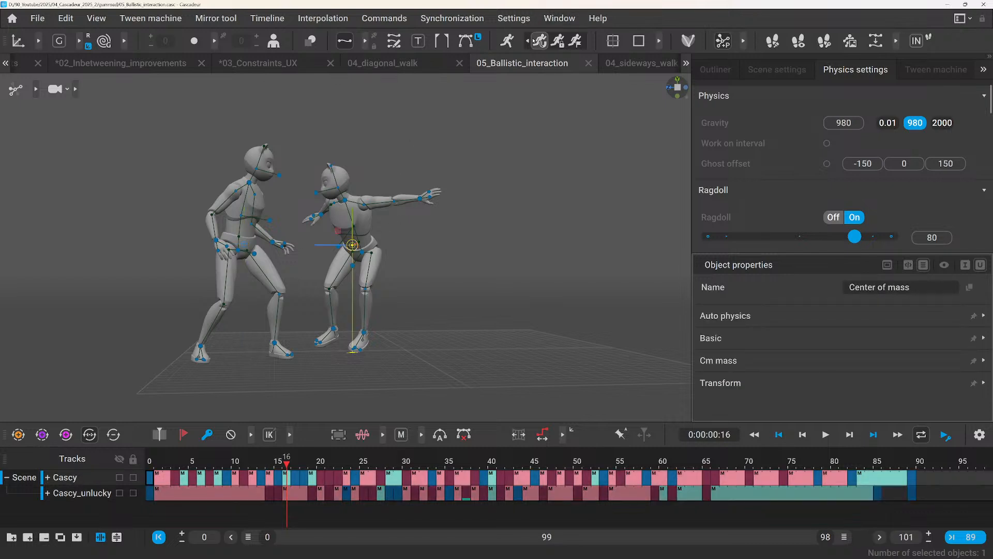
pyautogui.click(507, 41)
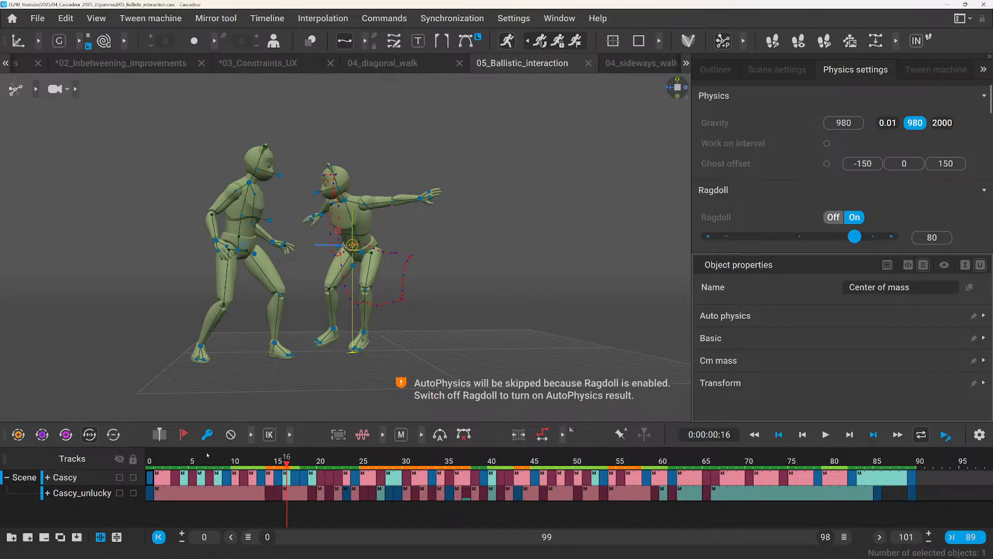
pyautogui.moveTo(209, 460); pyautogui.dragTo(244, 460)
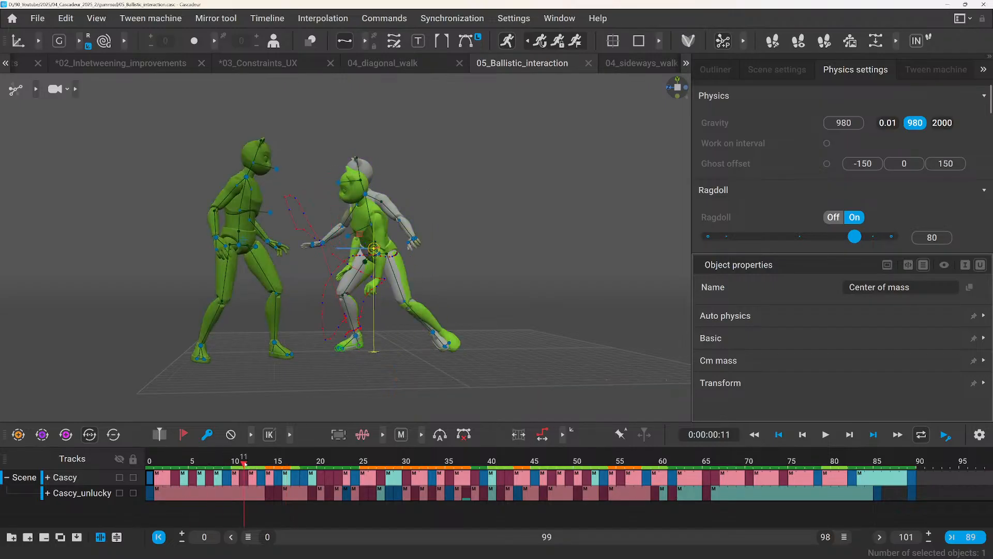
pyautogui.moveTo(244, 462); pyautogui.dragTo(392, 473)
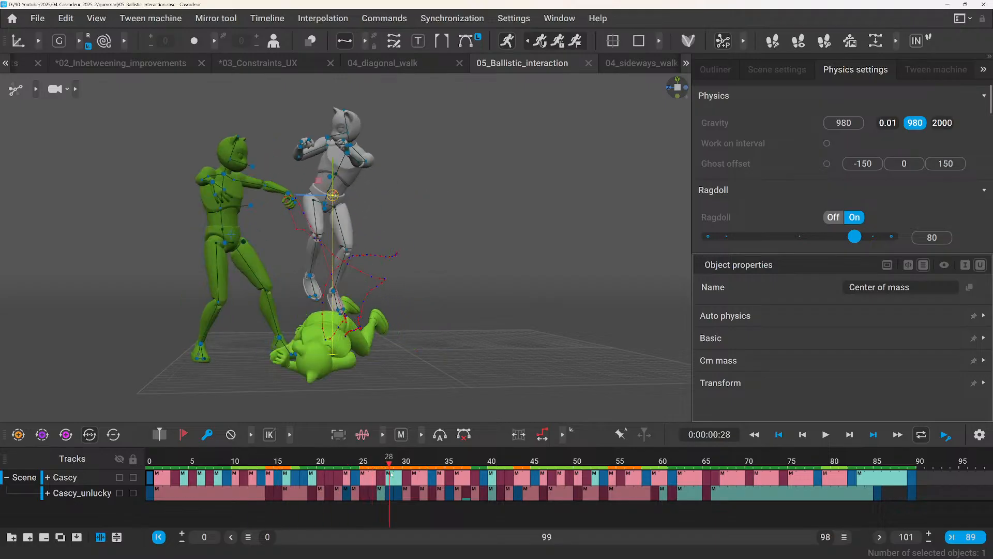
# Switch Ragdoll off, deselect the center of mass at frame 35, and restart the Physics Assistant for both characters.
pyautogui.click(830, 217)
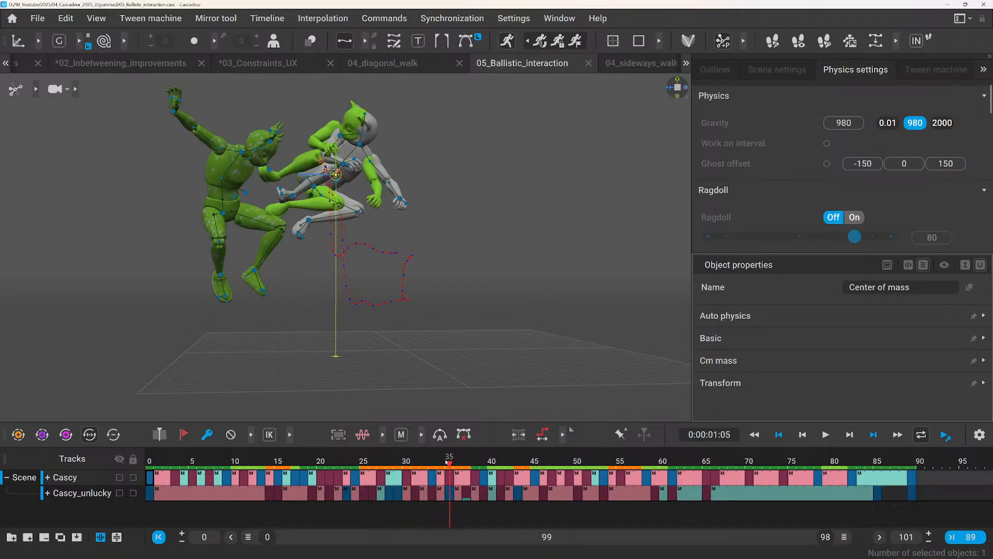
pyautogui.click(452, 141)
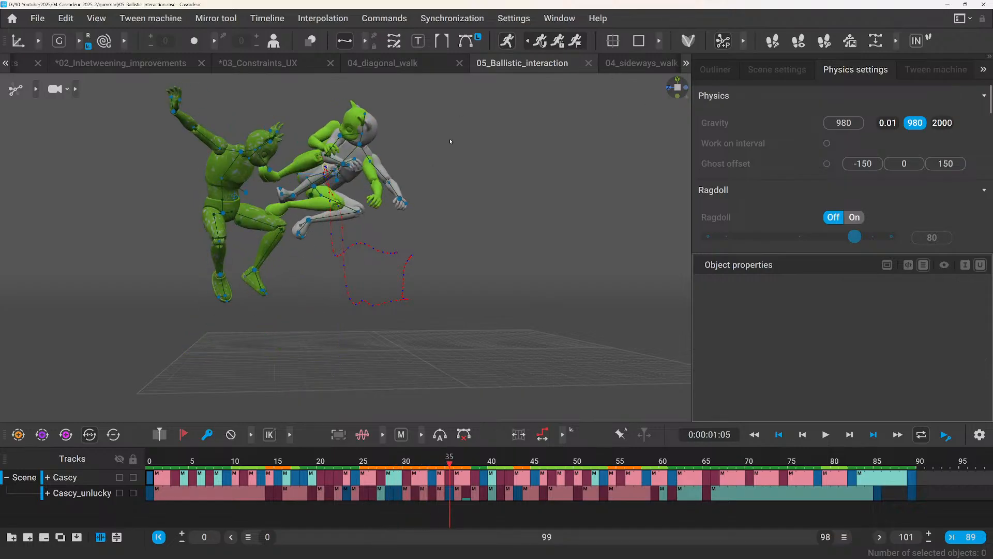
pyautogui.click(508, 43)
pyautogui.click(507, 41)
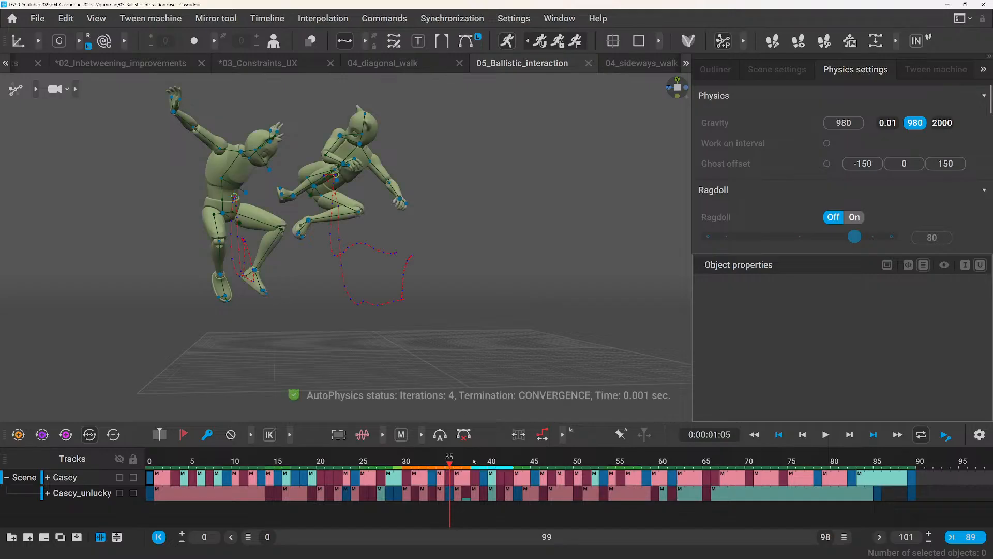
# Compare frames 37 and 38 to examine the physics result and fulcrum points where the feet contact the other character.
pyautogui.click(475, 460)
pyautogui.moveTo(472, 461); pyautogui.dragTo(475, 461)
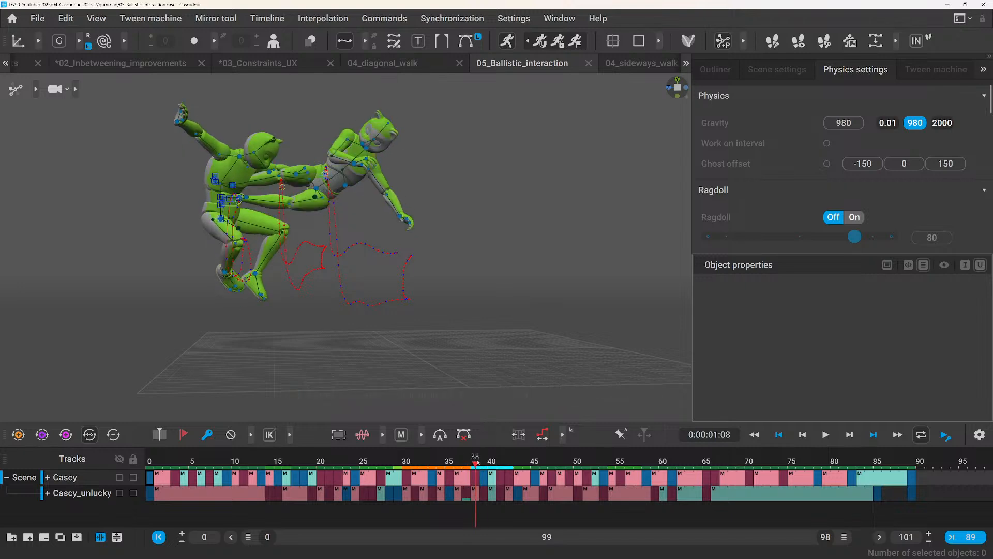
pyautogui.scroll(5, 310, 270)
pyautogui.moveTo(310, 270); pyautogui.dragTo(377, 329, button='middle')
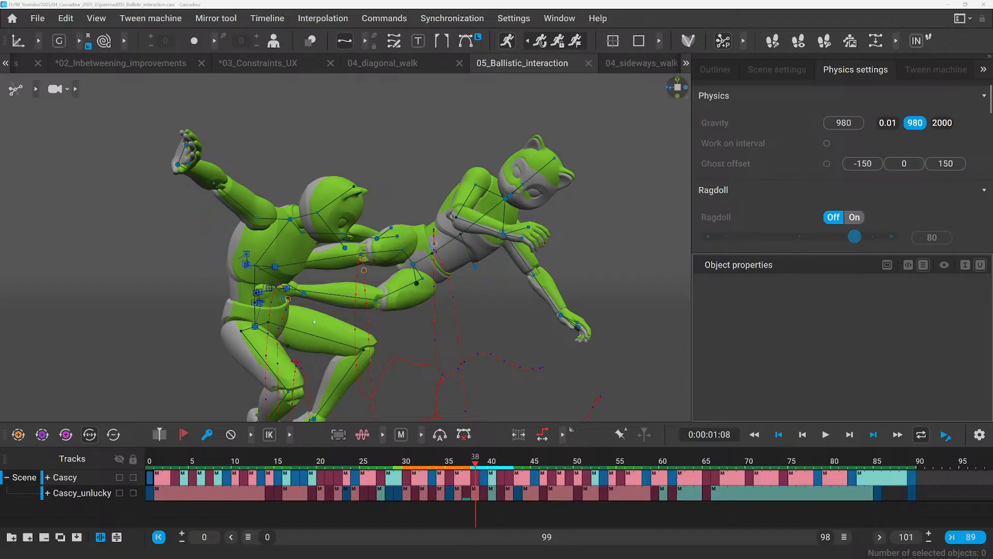
pyautogui.scroll(-2, 248, 319)
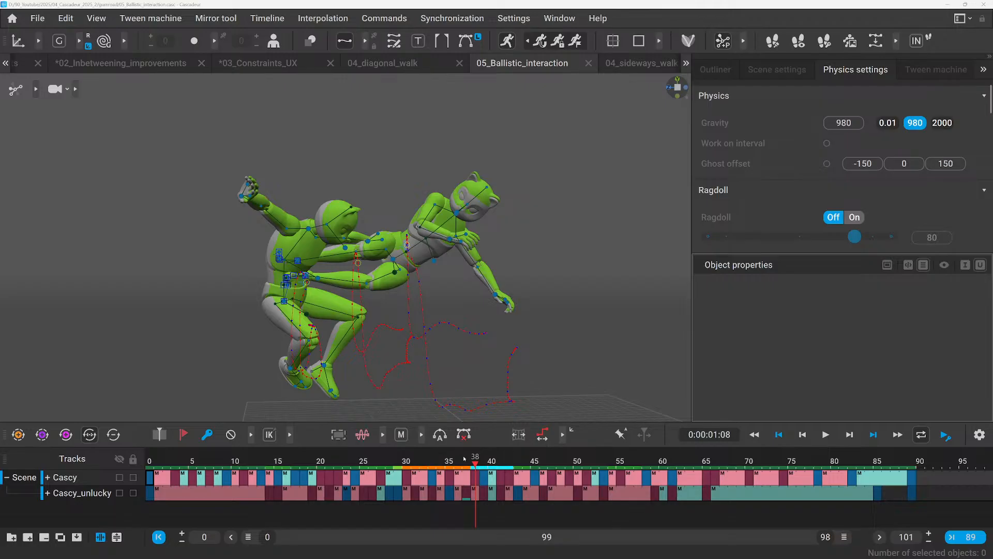
pyautogui.moveTo(465, 458)
pyautogui.mouseDown()
pyautogui.moveTo(444, 458)
pyautogui.moveTo(465, 457)
pyautogui.mouseUp()
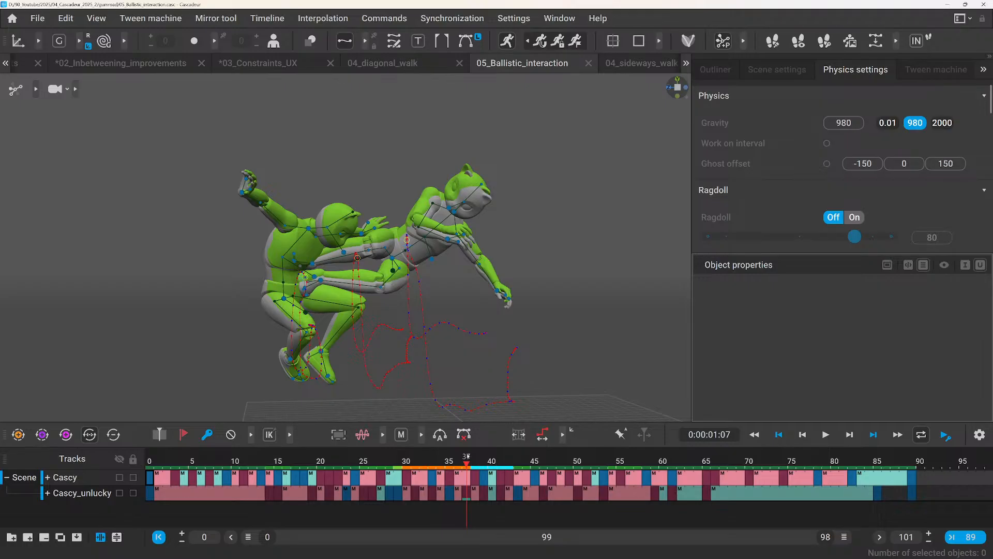
pyautogui.moveTo(467, 457)
pyautogui.mouseDown()
pyautogui.moveTo(504, 458)
pyautogui.moveTo(458, 441)
pyautogui.moveTo(471, 438)
pyautogui.mouseUp()
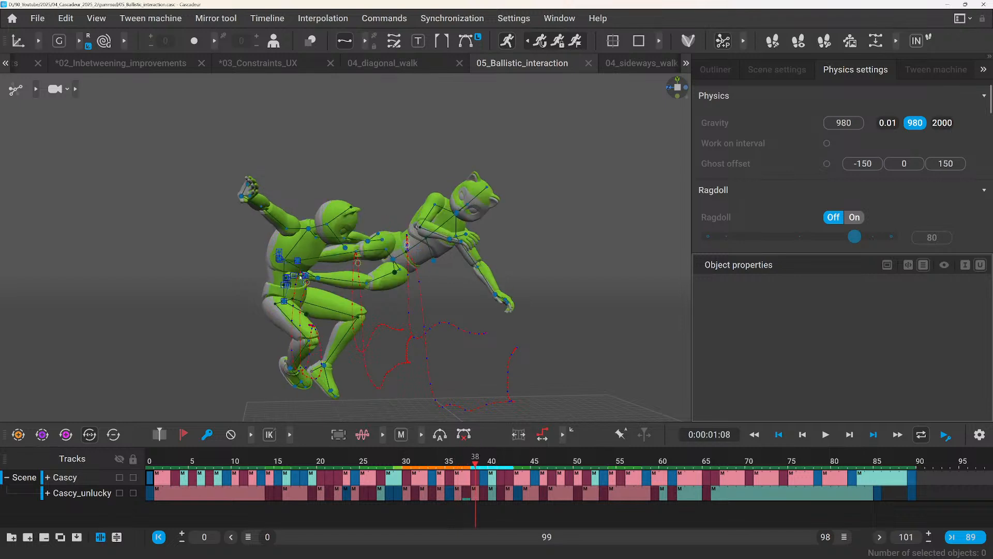
# Select the toe_add_r fulcrum points, expand their Fulcrum point properties, scrub to frame 42, and clear the selection.
pyautogui.click(279, 255)
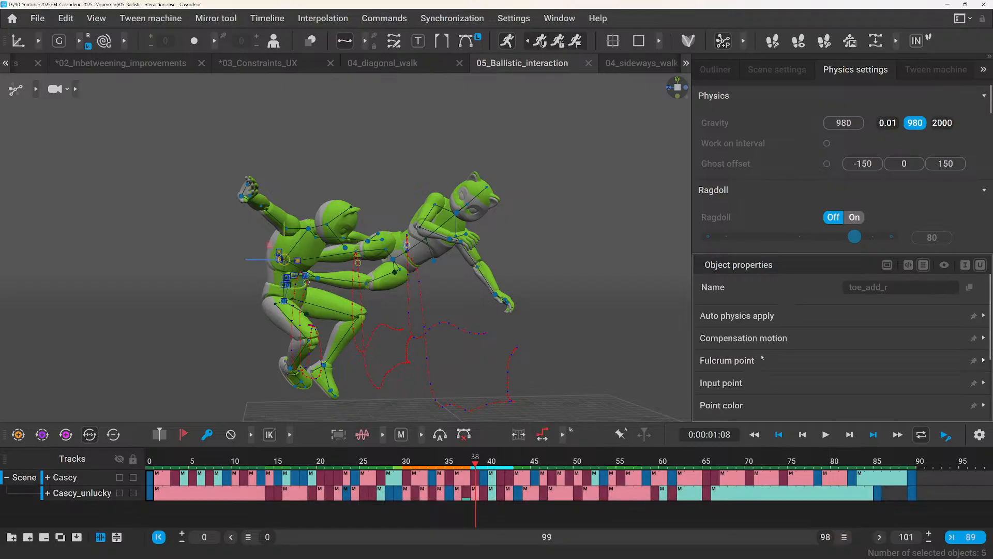
pyautogui.click(744, 361)
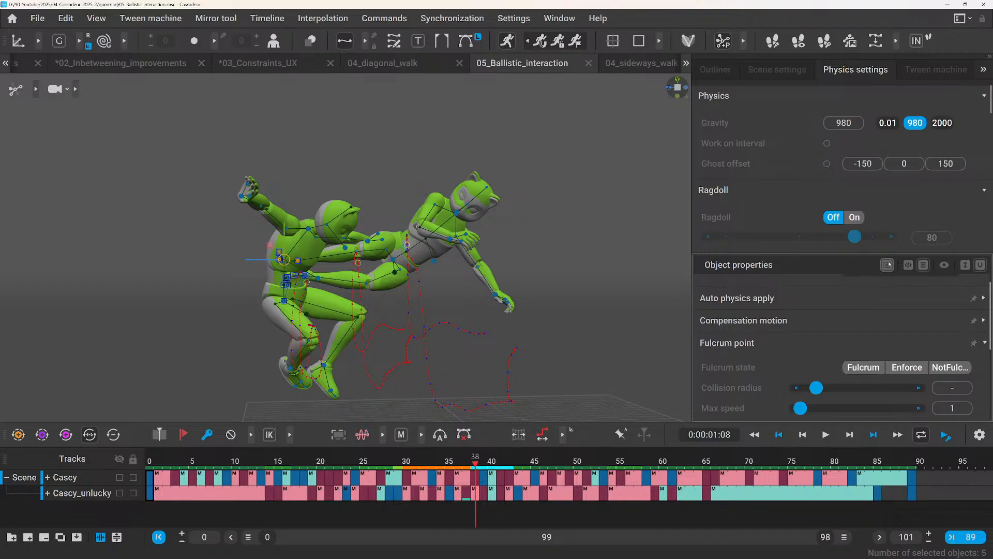
pyautogui.moveTo(477, 464); pyautogui.dragTo(510, 463)
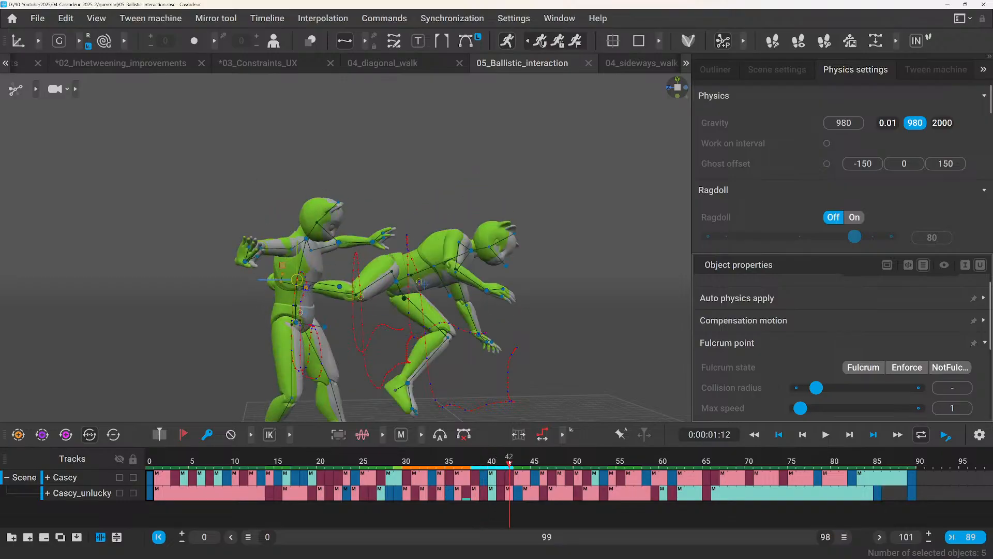
pyautogui.click(407, 220)
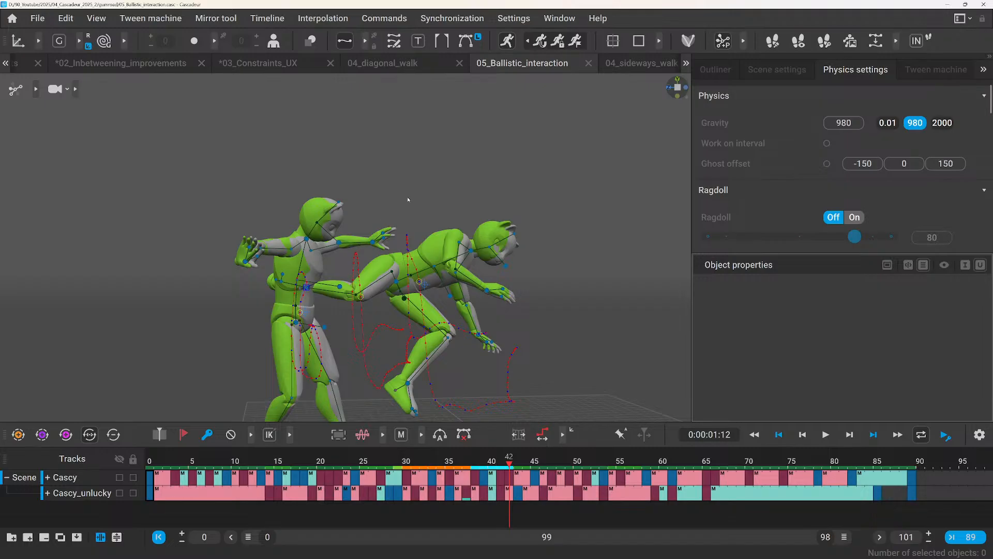
# Return to frame 37 and turn off the Physics Assistant.
pyautogui.scroll(-2, 409, 205)
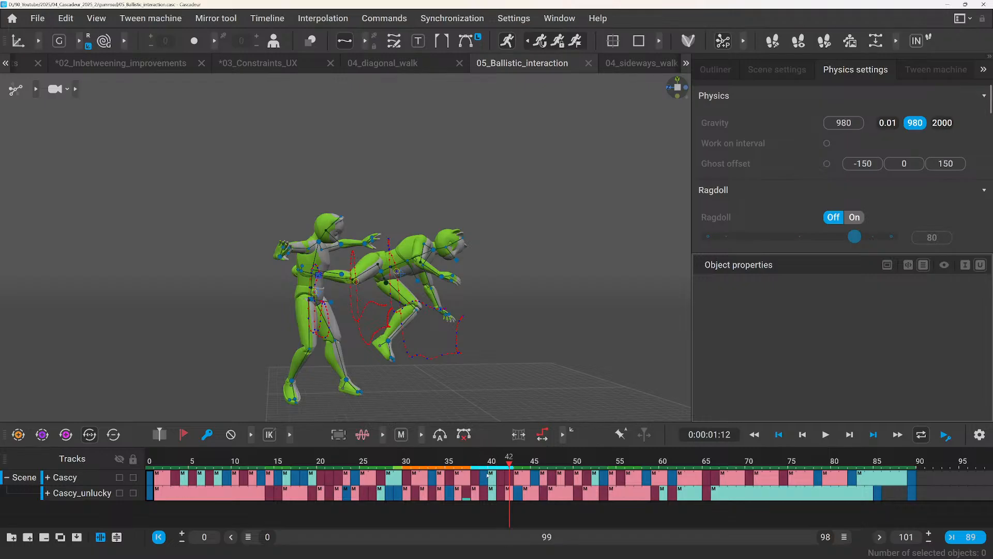
pyautogui.click(468, 460)
pyautogui.moveTo(470, 459)
pyautogui.mouseDown()
pyautogui.moveTo(500, 460)
pyautogui.moveTo(439, 463)
pyautogui.moveTo(492, 463)
pyautogui.moveTo(457, 462)
pyautogui.moveTo(465, 464)
pyautogui.mouseUp()
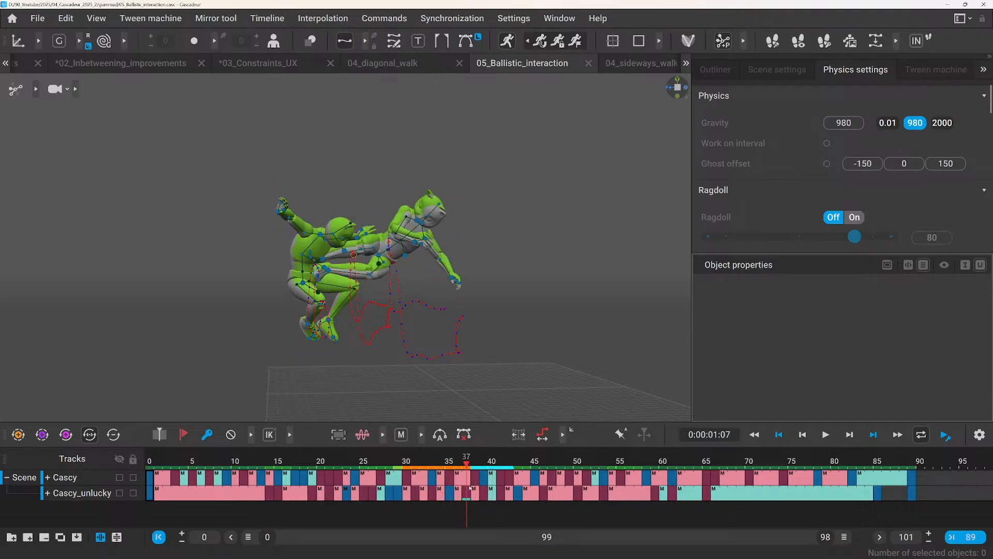
pyautogui.click(400, 177)
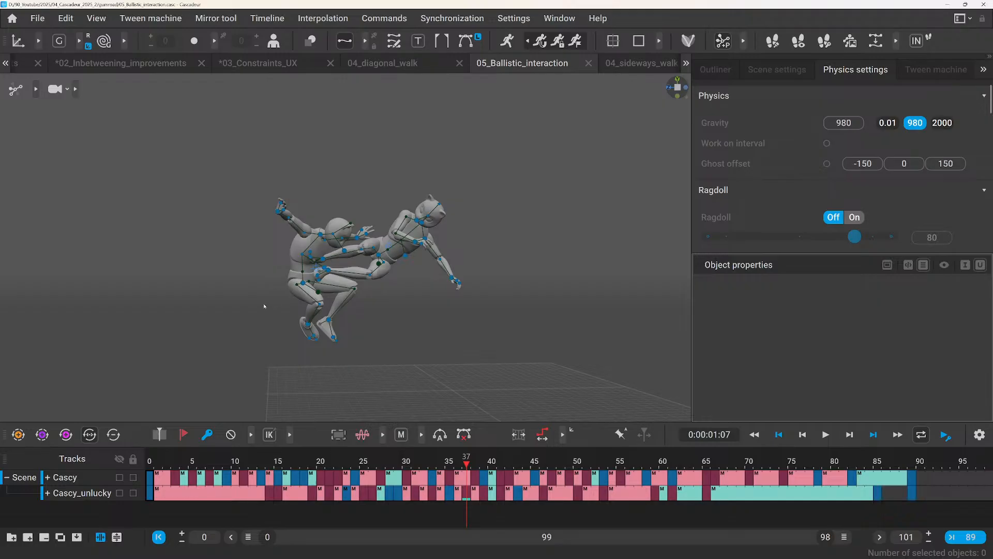
# Select character1's center of mass, mark the interval from frame 37 to 89, and restart the Physics Assistant, moving to frame 38.
pyautogui.click(315, 268)
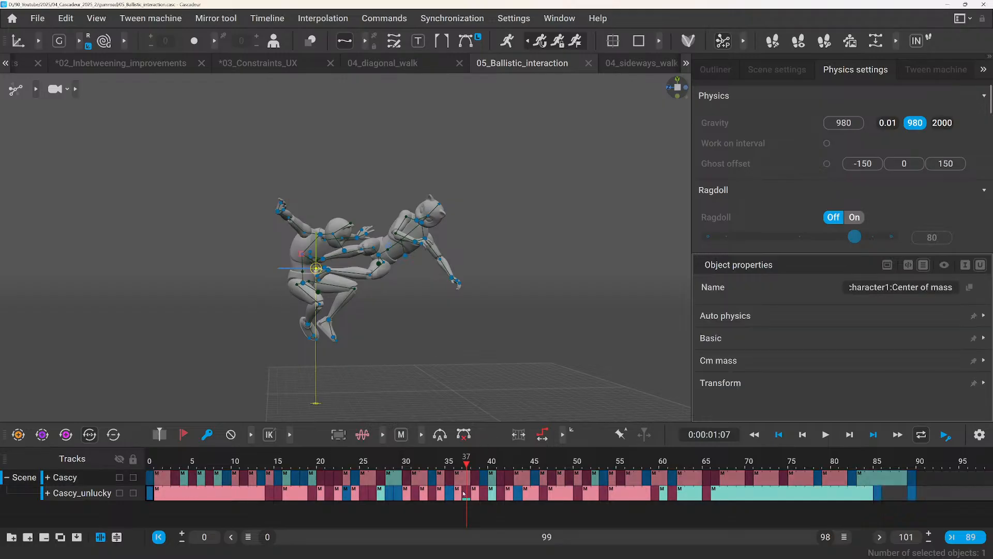
pyautogui.moveTo(464, 494); pyautogui.dragTo(913, 510)
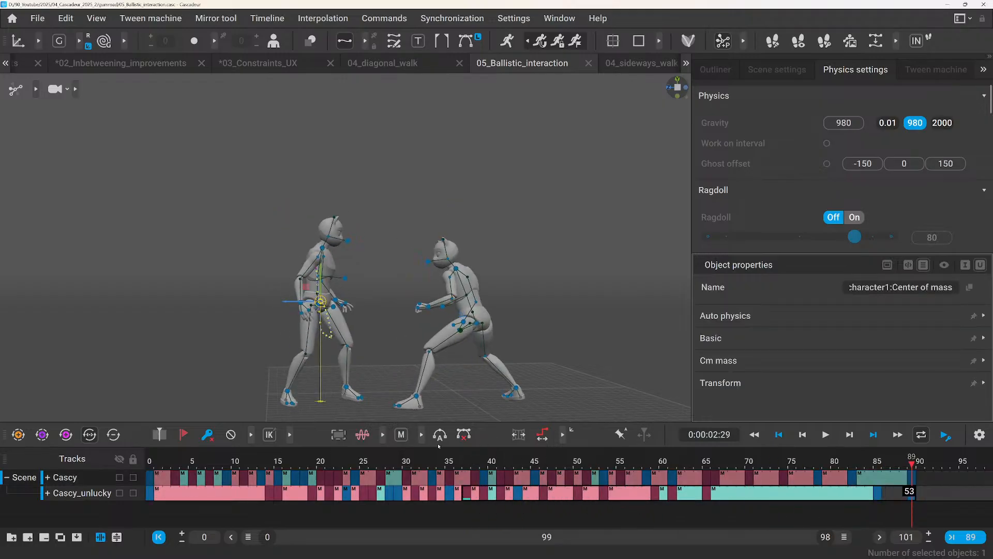
pyautogui.moveTo(480, 466); pyautogui.dragTo(473, 466)
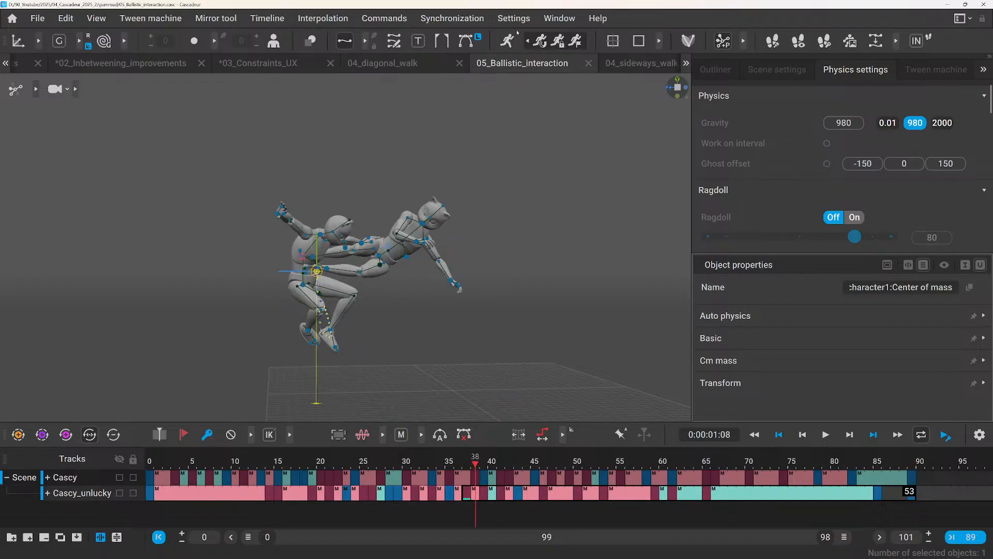
# Switch Ragdoll on for the selected interval and scrub to frame 49 to review the Cascy character's fall.
pyautogui.click(852, 217)
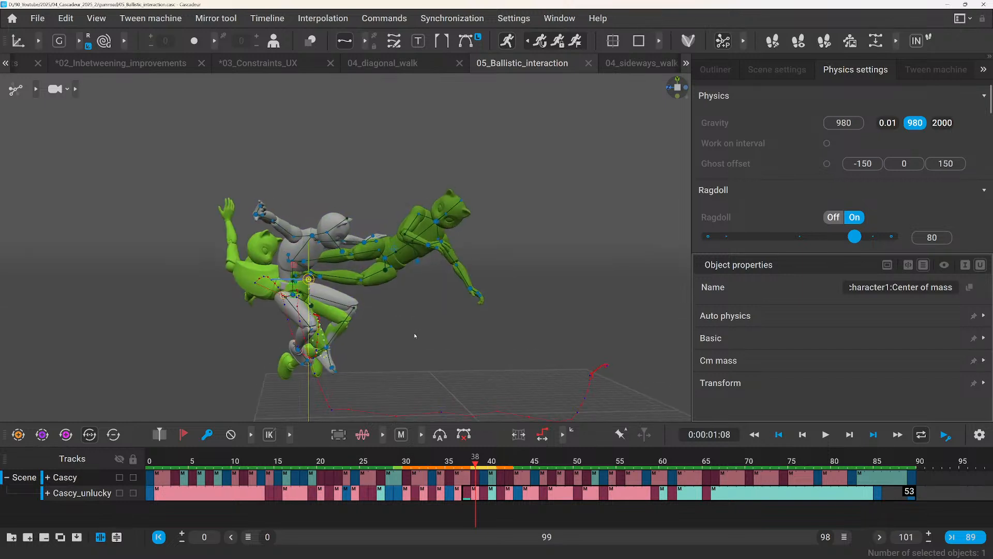
pyautogui.scroll(-1, 290, 207)
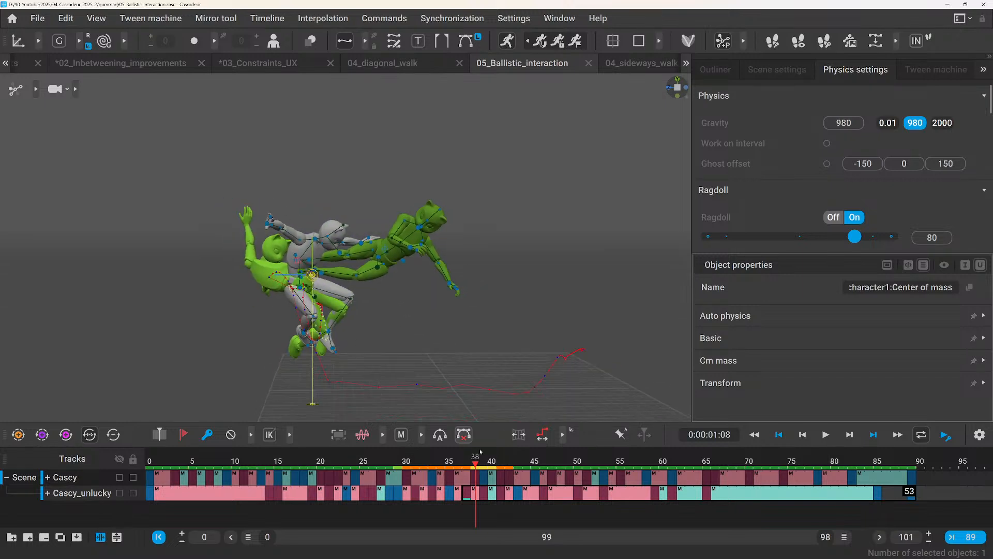
pyautogui.moveTo(475, 459); pyautogui.dragTo(570, 490)
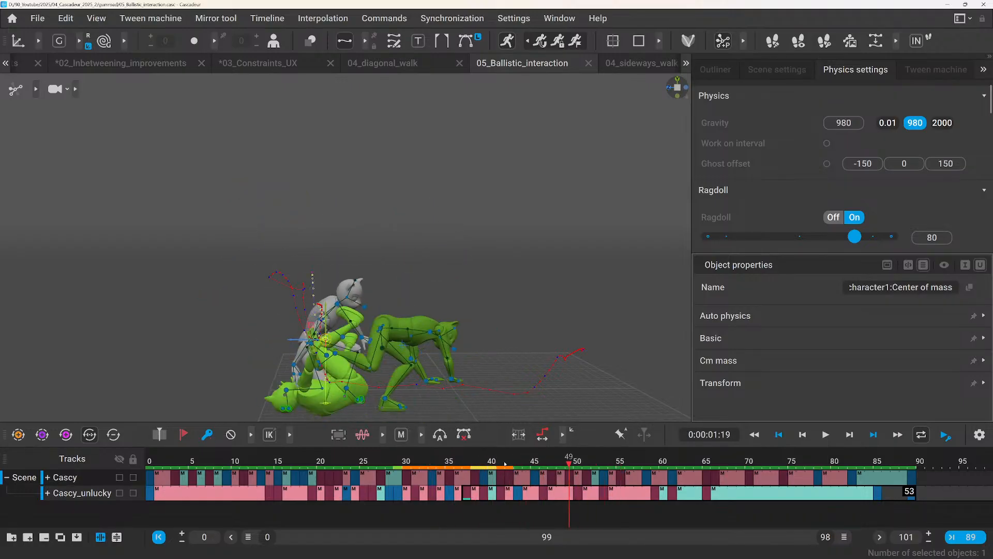
# Scrub back to frame 32 and lower the Ragdoll strength to 66.
pyautogui.moveTo(432, 461); pyautogui.dragTo(423, 458)
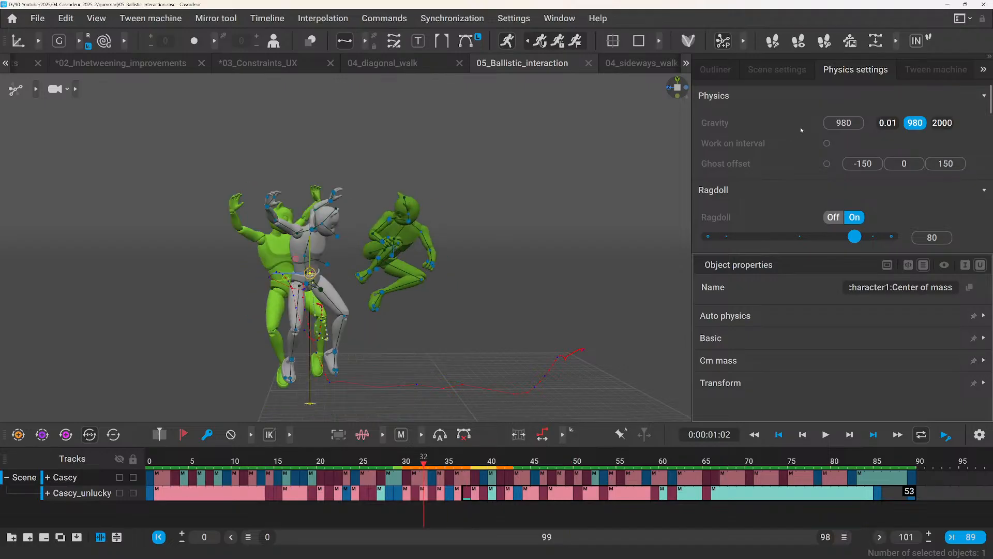
pyautogui.scroll(-2, 799, 155)
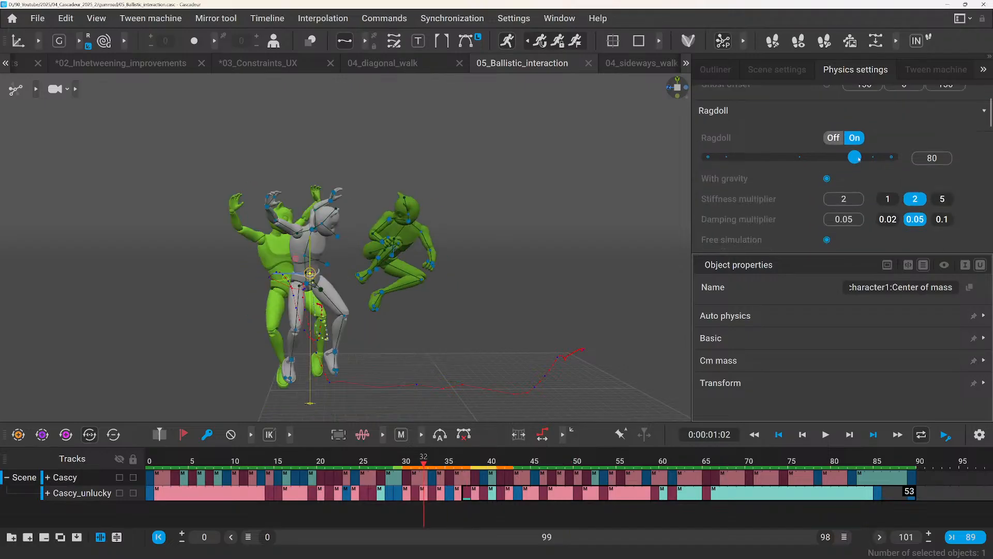
pyautogui.moveTo(856, 159); pyautogui.dragTo(829, 158)
pyautogui.click(463, 434)
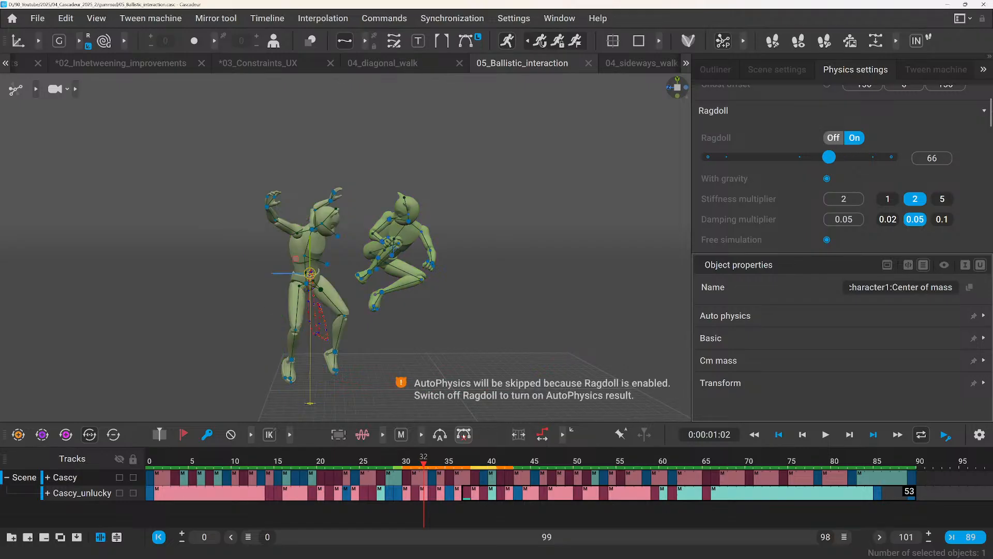
# Play the animation from before the impact to frame 49 to review the weaker ragdoll fall.
pyautogui.click(408, 458)
pyautogui.moveTo(408, 460); pyautogui.dragTo(381, 474)
pyautogui.press('space')
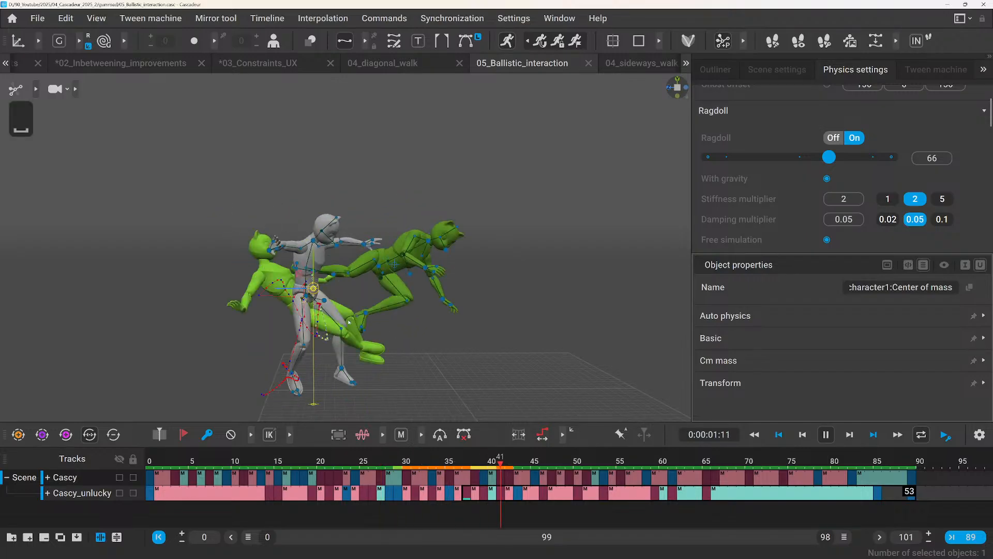
# Turn Ragdoll off and restart the Physics Assistant with the Cascy character's center of mass selected.
pyautogui.click(404, 350)
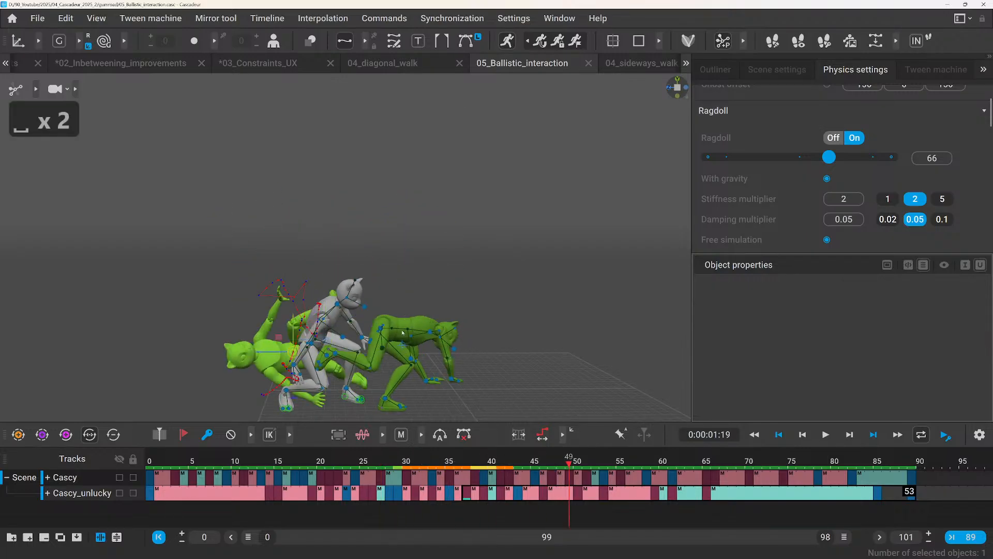
pyautogui.click(507, 41)
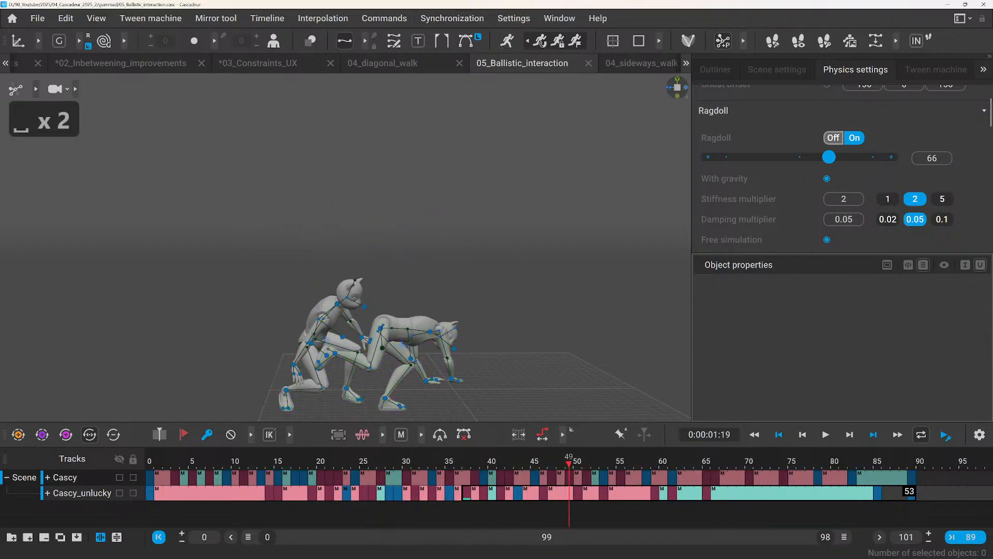
pyautogui.click(833, 138)
pyautogui.click(403, 345)
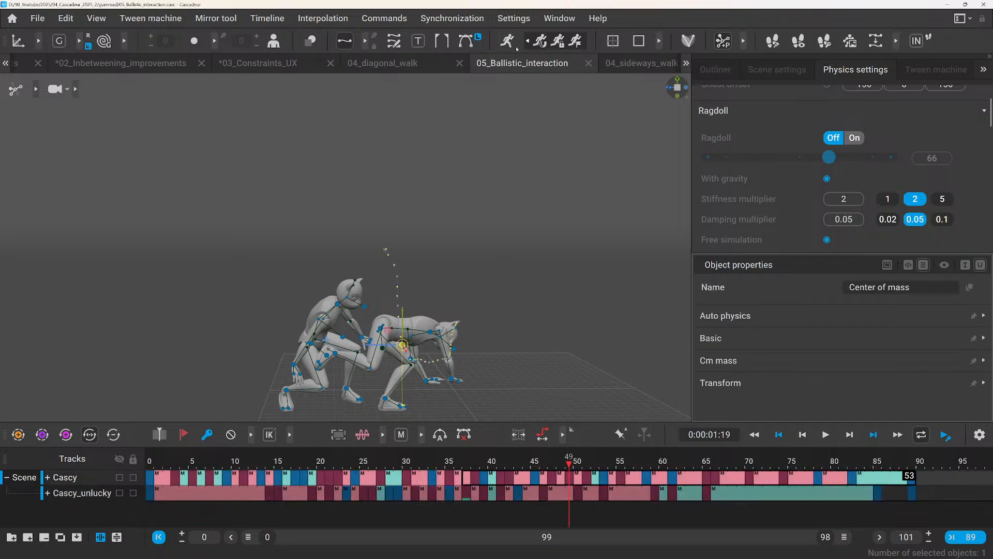
pyautogui.click(540, 40)
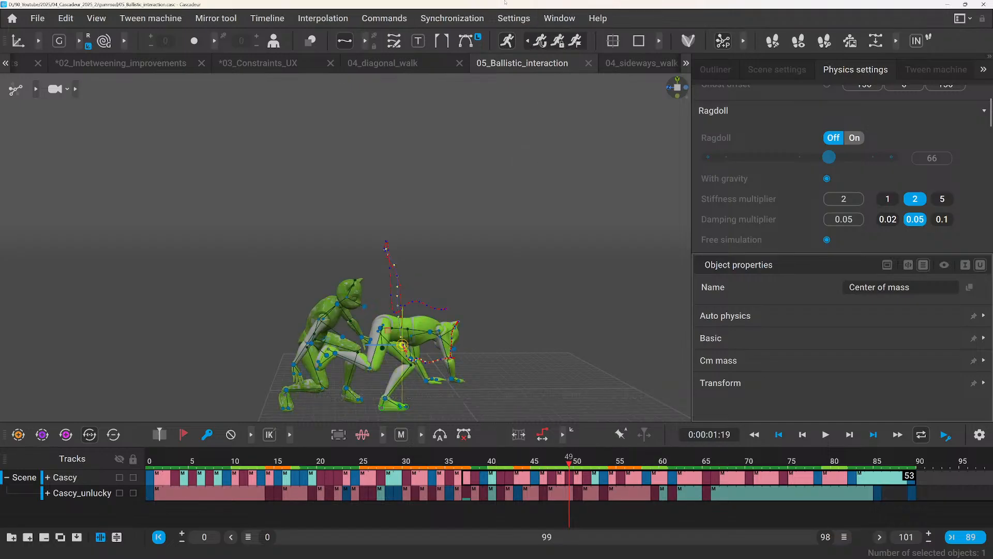
# Apply the AutoPhysics result to the Cascy character, undo it, and apply it again.
pyautogui.click(540, 41)
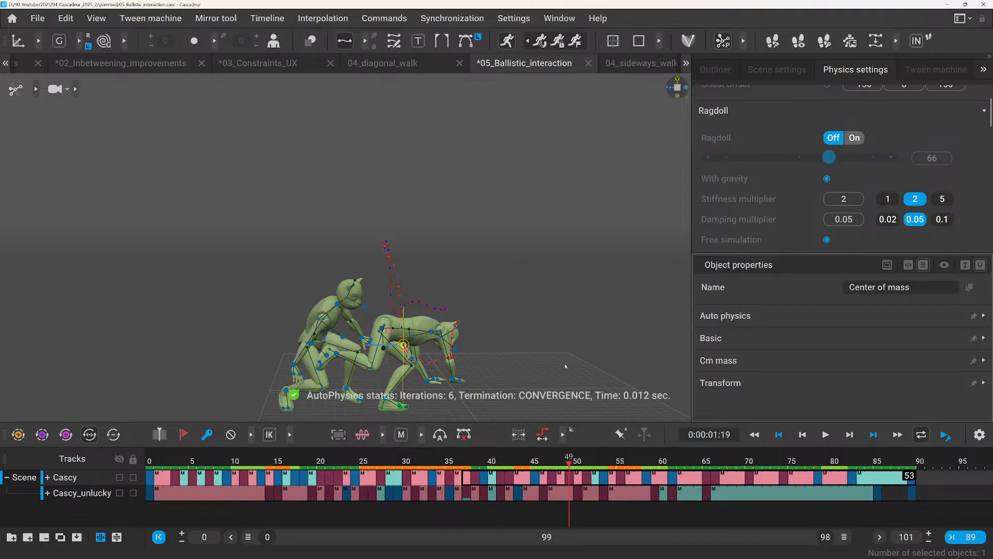
pyautogui.scroll(2, 789, 158)
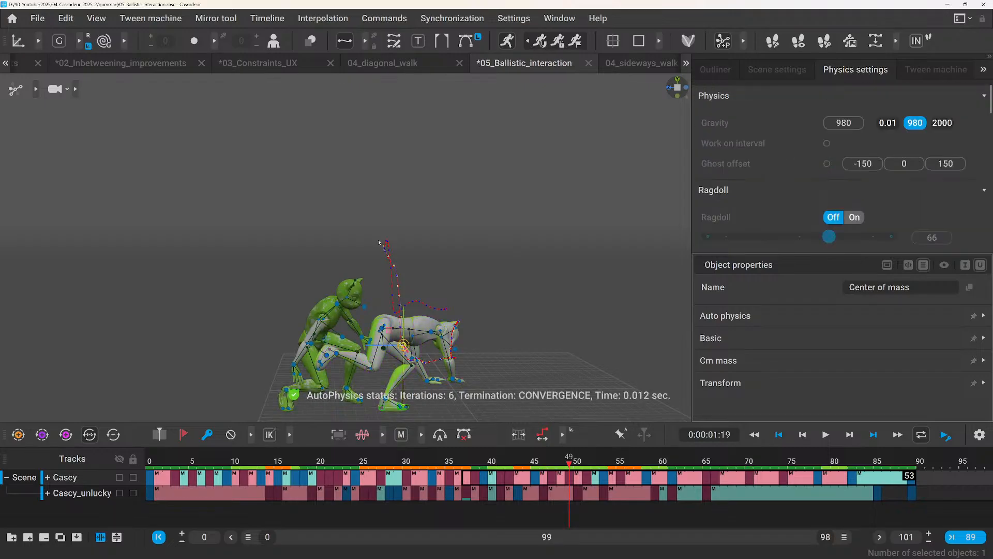
pyautogui.hotkey('ctrl', 'z')
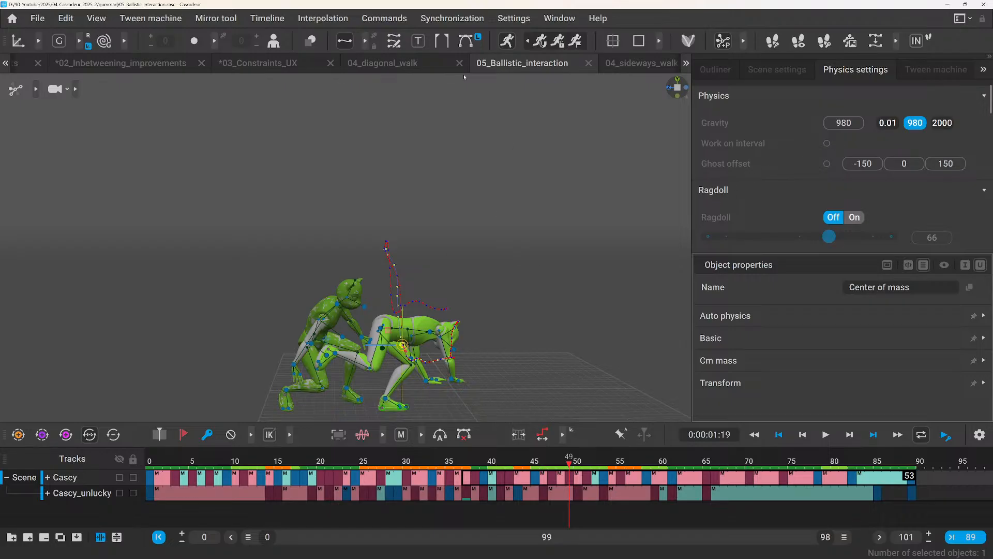
pyautogui.click(541, 43)
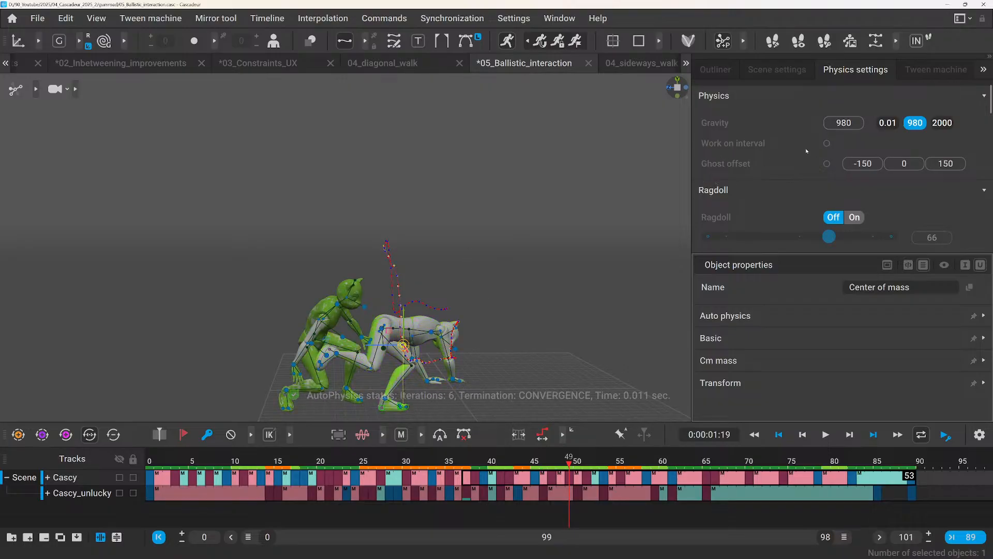
# Enable Work on interval for Cascy_unlucky's frames 37 to 89, with character1's center of mass selected, and start the Physics Assistant.
pyautogui.moveTo(462, 497); pyautogui.dragTo(911, 496)
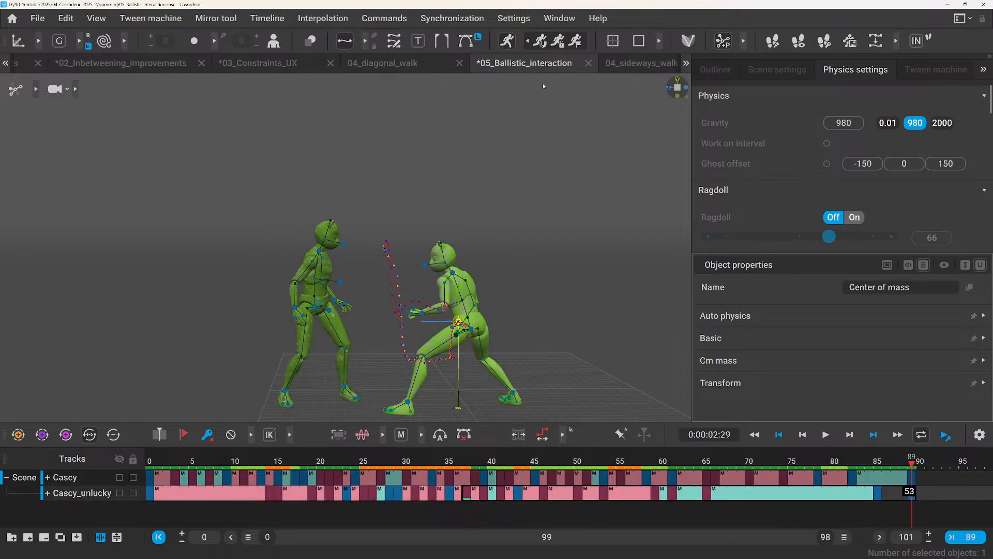
pyautogui.click(318, 303)
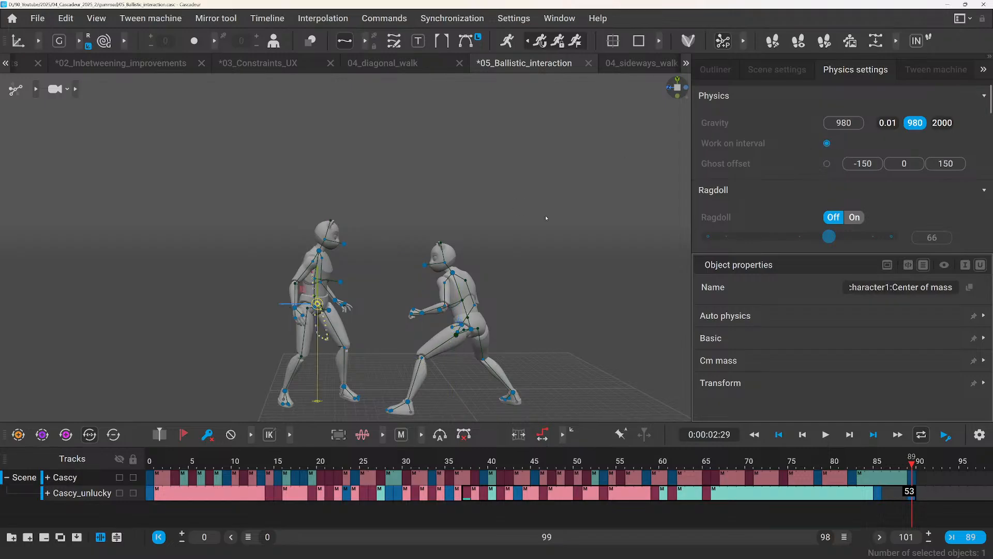
pyautogui.click(507, 41)
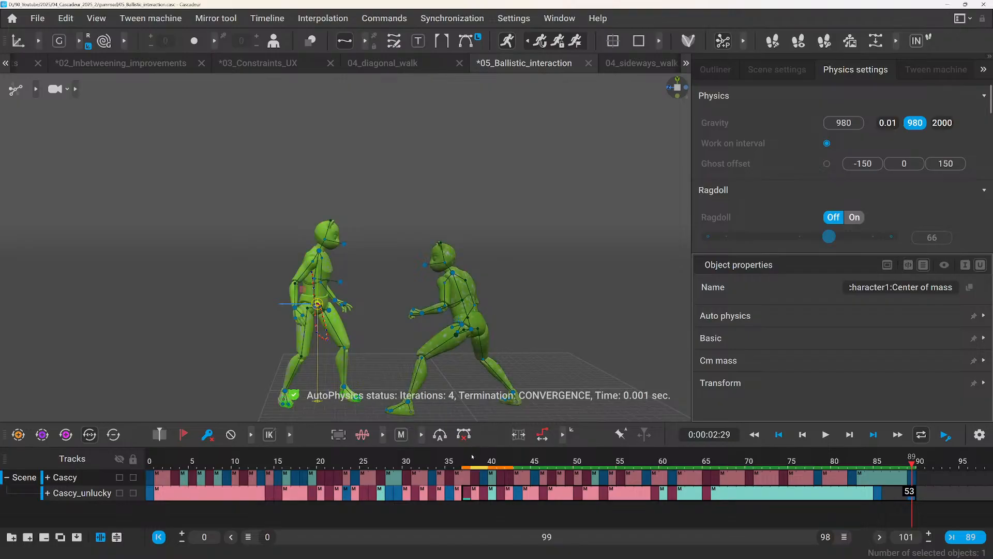
# Scrub to frame 38 and switch Ragdoll on with its strength set to 80.
pyautogui.moveTo(464, 464)
pyautogui.mouseDown()
pyautogui.moveTo(486, 467)
pyautogui.moveTo(476, 465)
pyautogui.mouseUp()
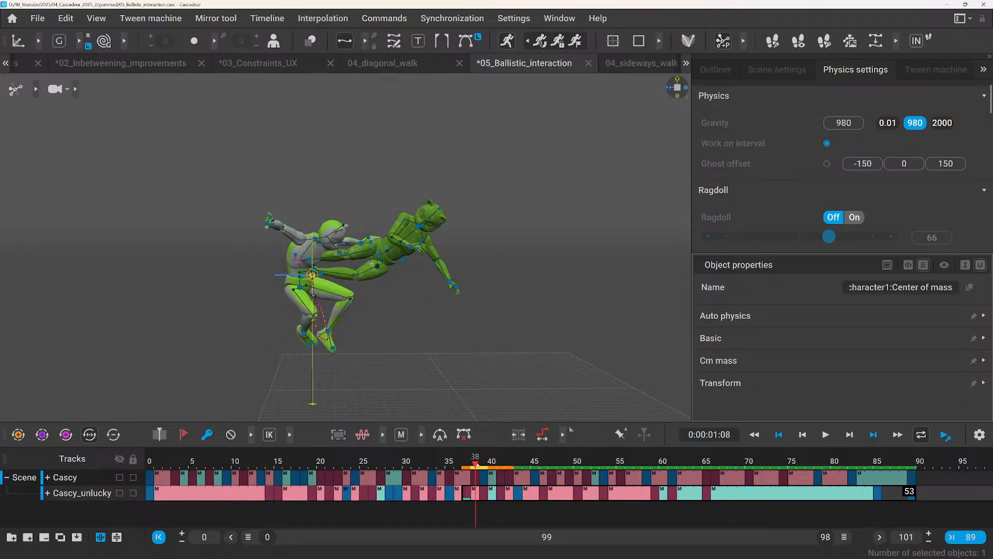
pyautogui.click(854, 217)
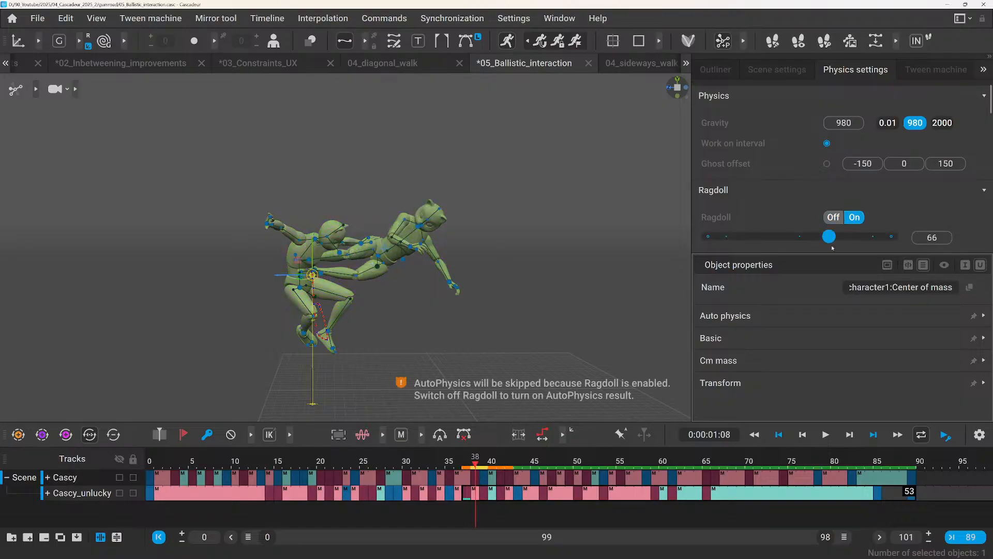
pyautogui.moveTo(828, 237); pyautogui.dragTo(855, 243)
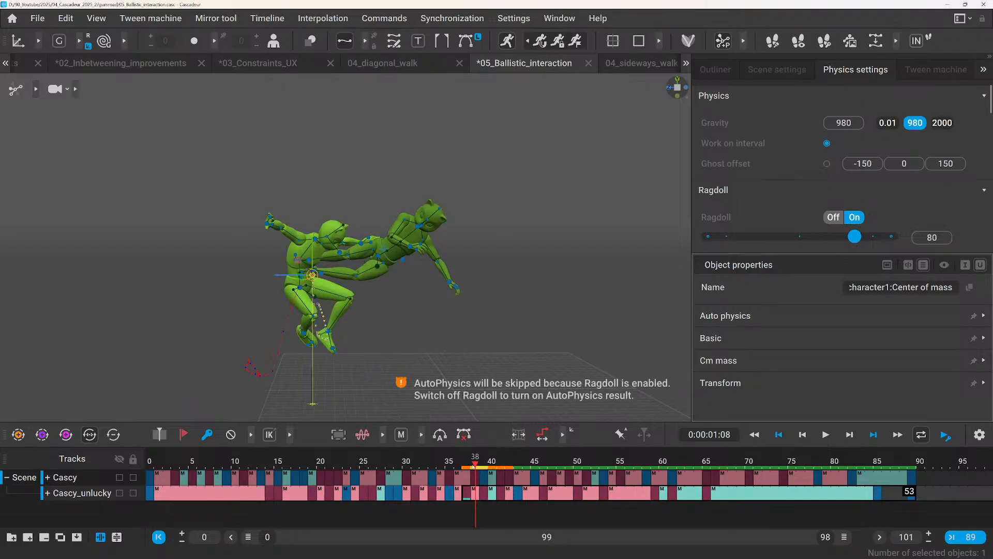
# Play the animation from frame 0 and from another angle to review the ragdoll fall, checking the Ragdoll settings in between.
pyautogui.click(483, 464)
pyautogui.moveTo(485, 470); pyautogui.dragTo(203, 437)
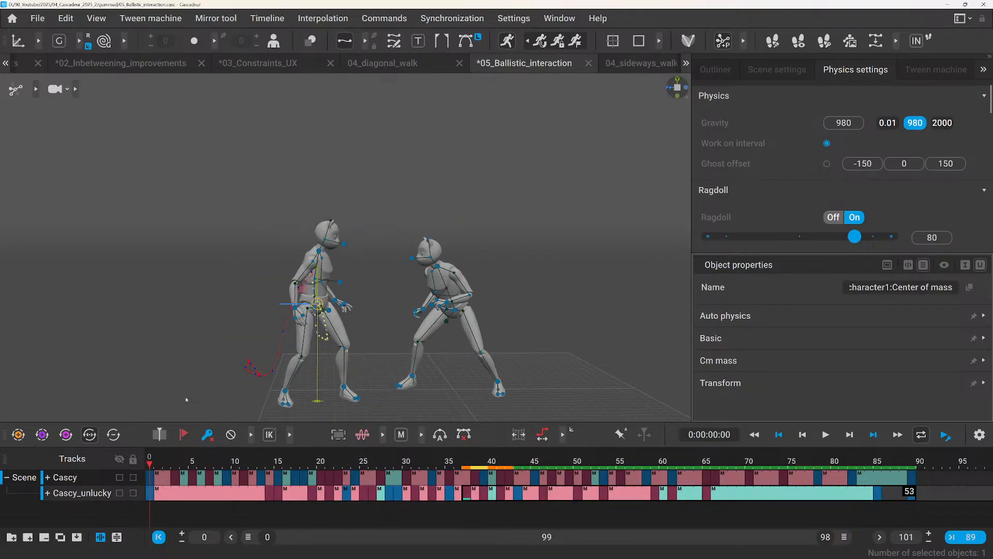
pyautogui.press('space')
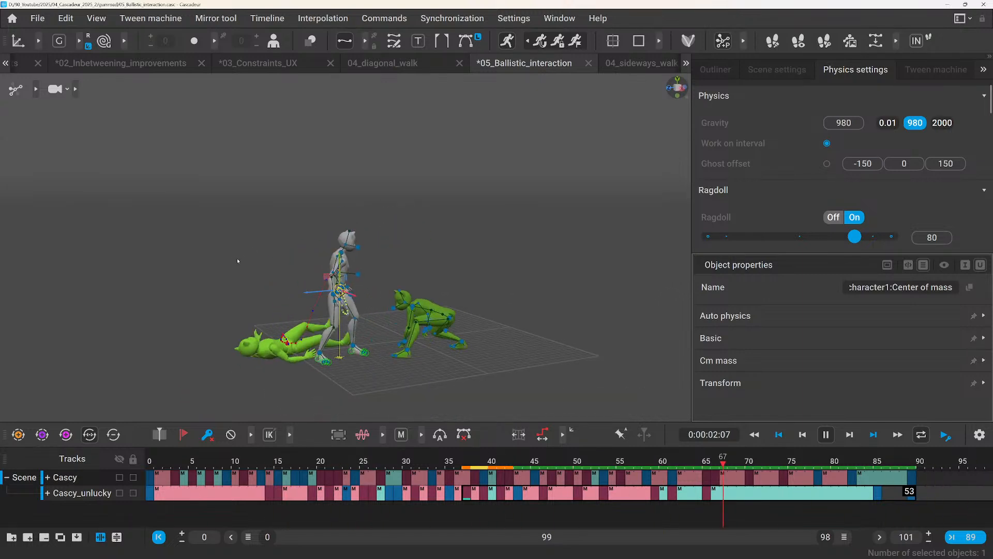
pyautogui.press('space')
pyautogui.scroll(-2, 805, 165)
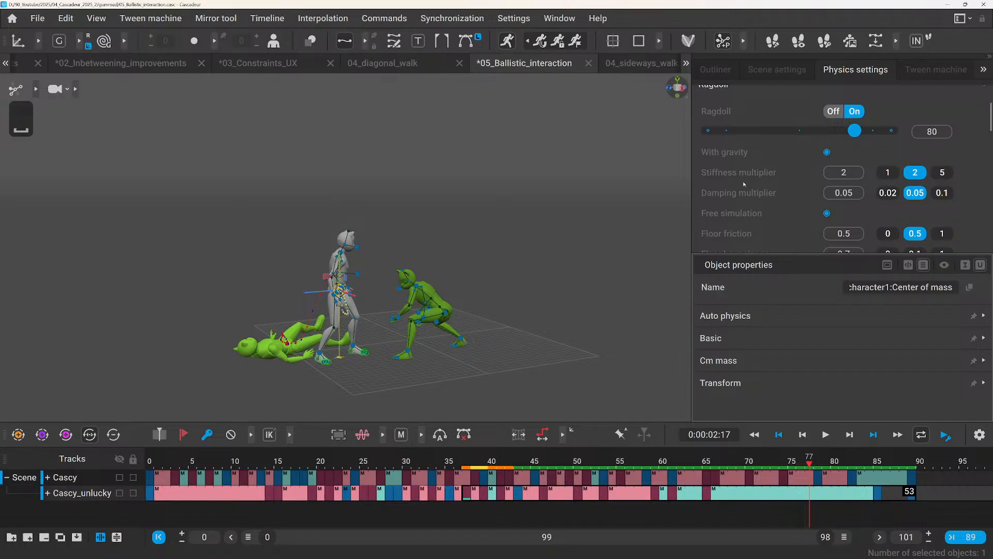
pyautogui.scroll(-1, 751, 206)
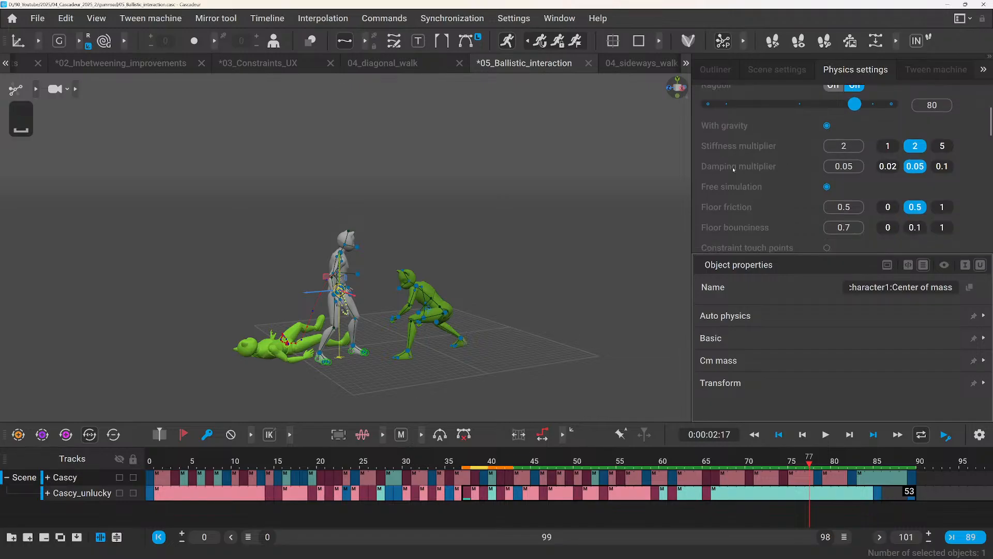
pyautogui.press('space')
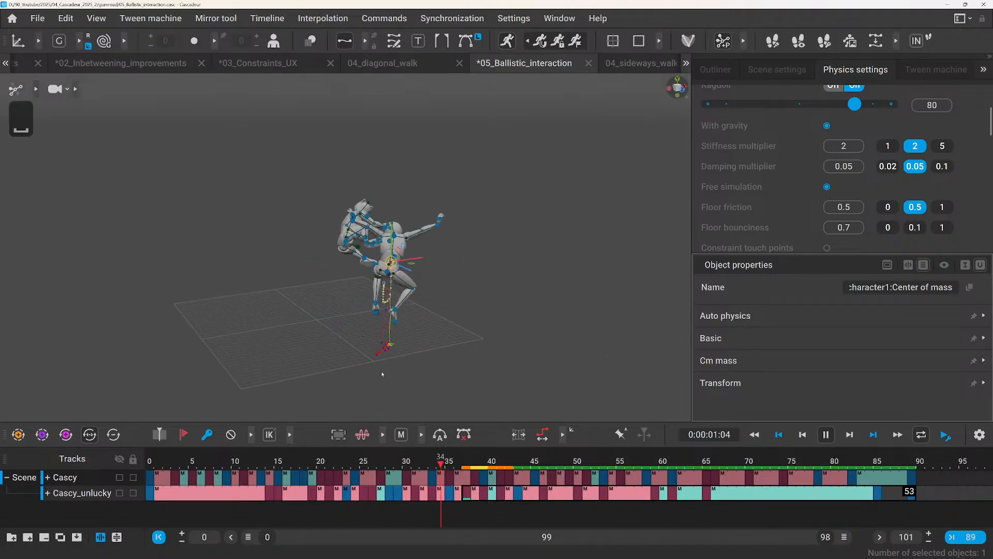
pyautogui.press('space')
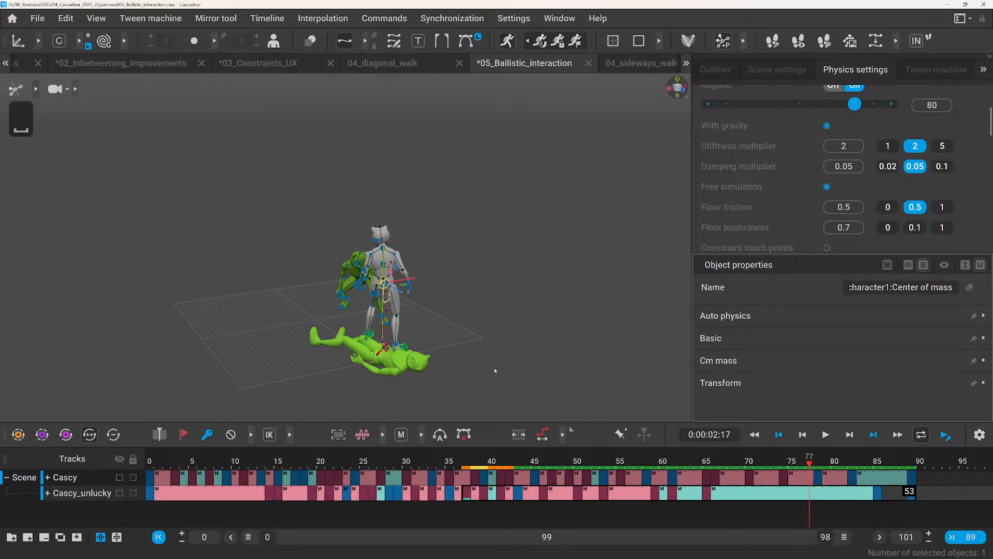
# Move to frame 38 and examine the two characters' collision up close along with the physics settings.
pyautogui.moveTo(495, 370); pyautogui.dragTo(335, 401, button='right')
pyautogui.click(475, 464)
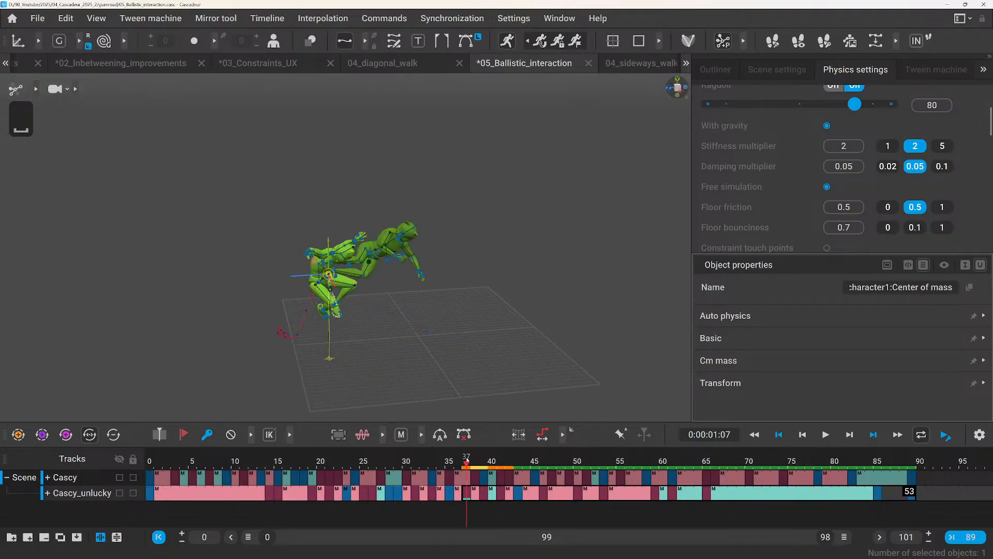
pyautogui.scroll(3, 317, 271)
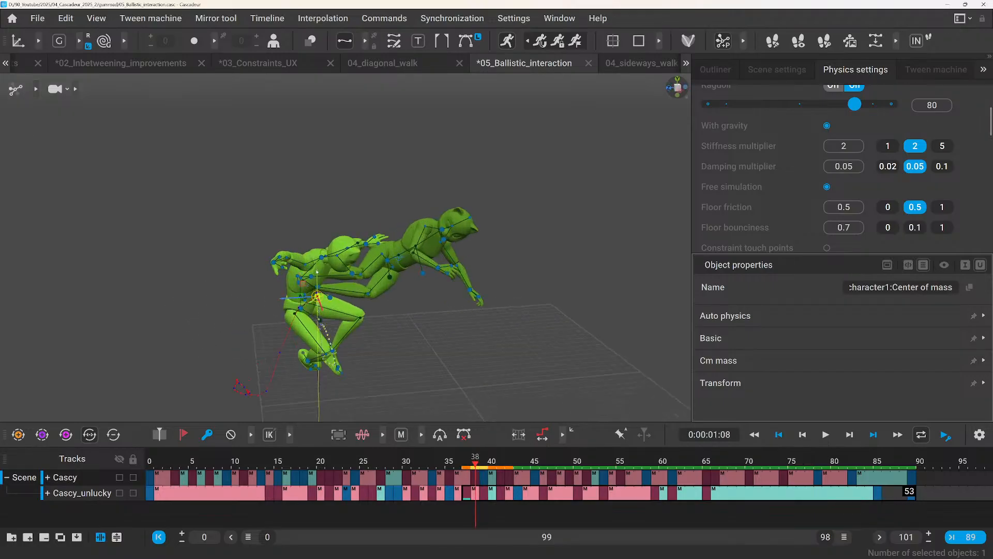
pyautogui.moveTo(381, 326); pyautogui.dragTo(354, 323, button='right')
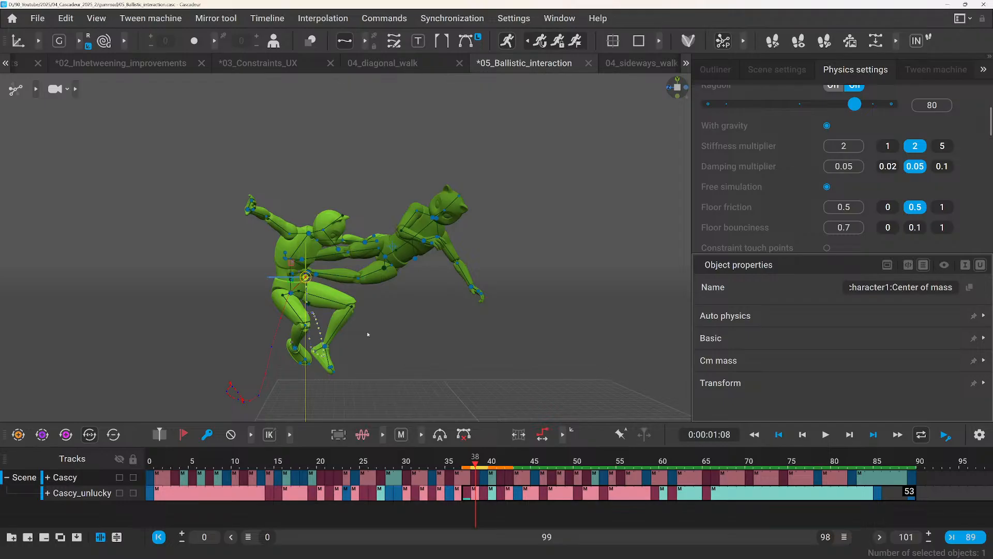
pyautogui.scroll(-1, 745, 187)
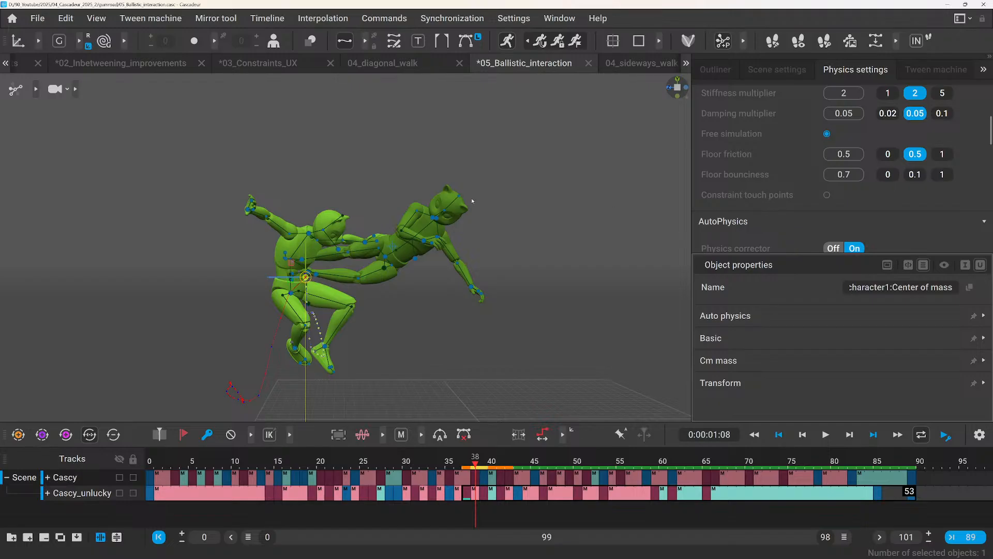
pyautogui.scroll(4, 764, 175)
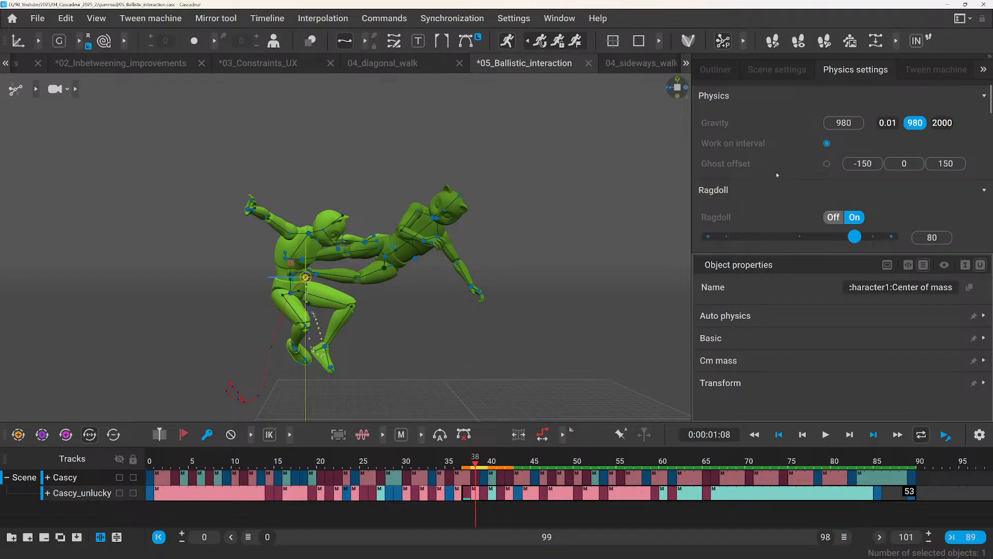
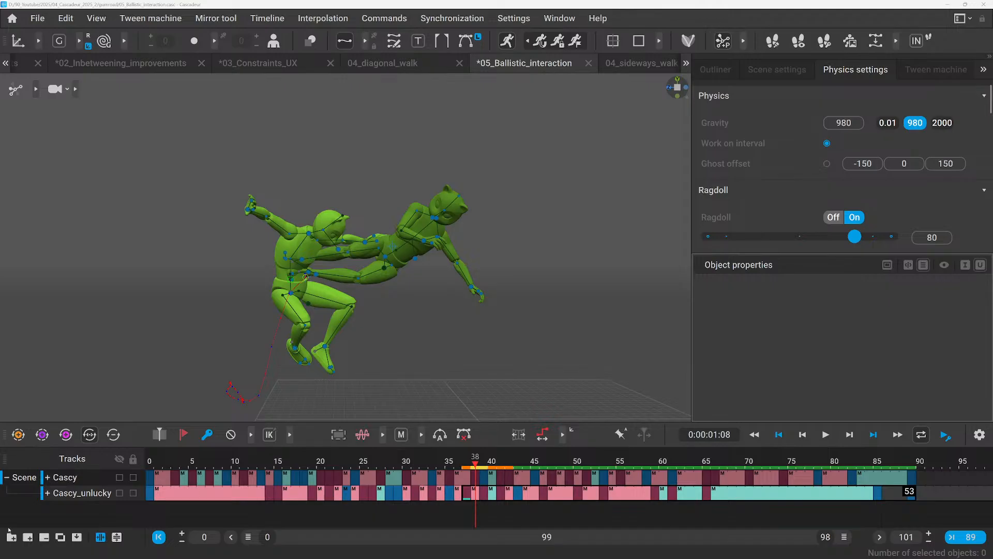
# Examine the Fulcrum point settings of Cascy's left foot at frame 15, with frames 12 to 17 selected on its track.
pyautogui.click(278, 463)
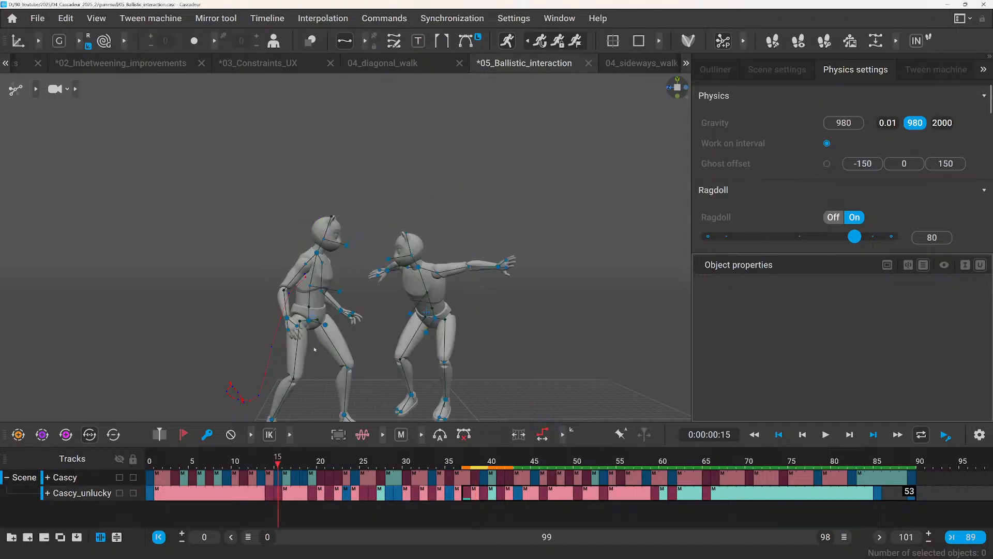
pyautogui.scroll(-3, 371, 369)
pyautogui.click(348, 352)
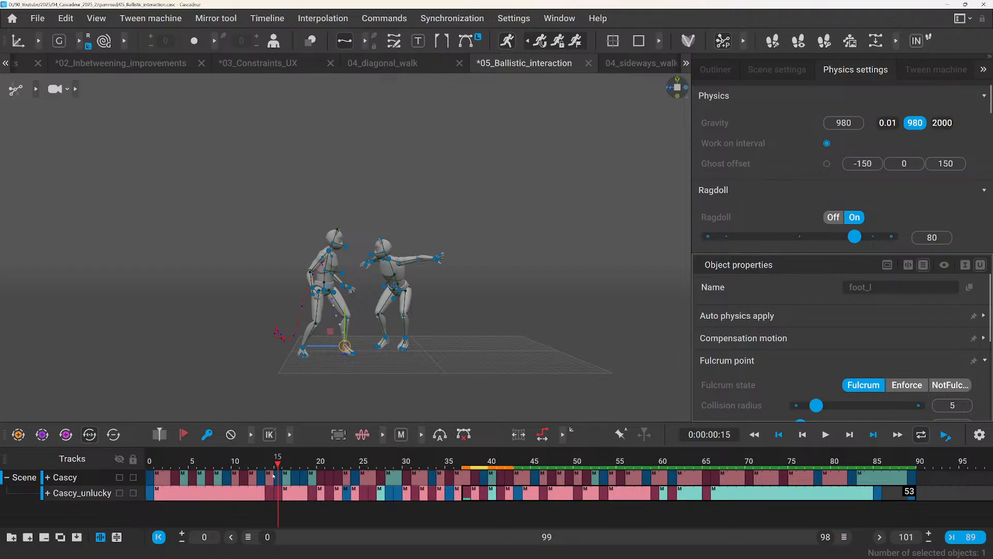
pyautogui.moveTo(252, 478); pyautogui.dragTo(294, 476)
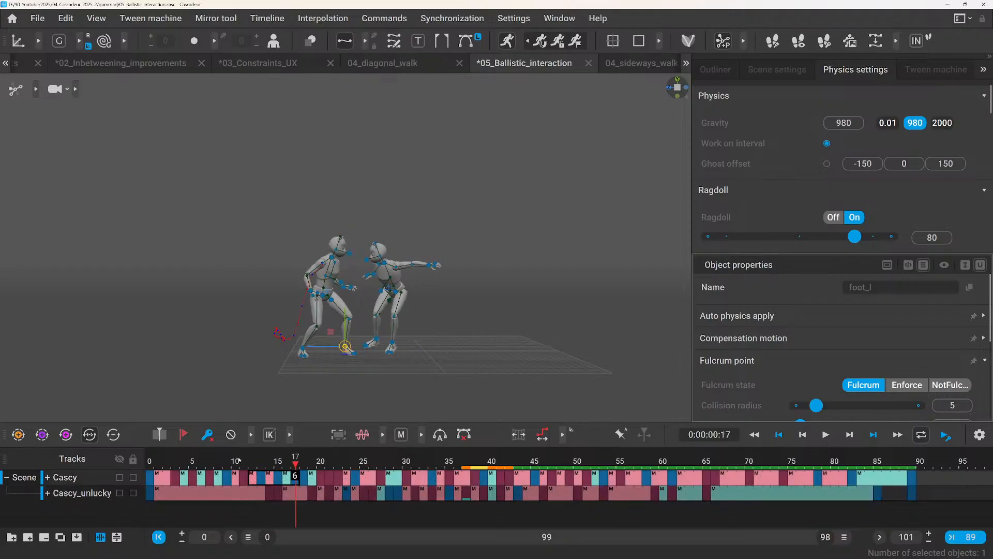
pyautogui.click(277, 465)
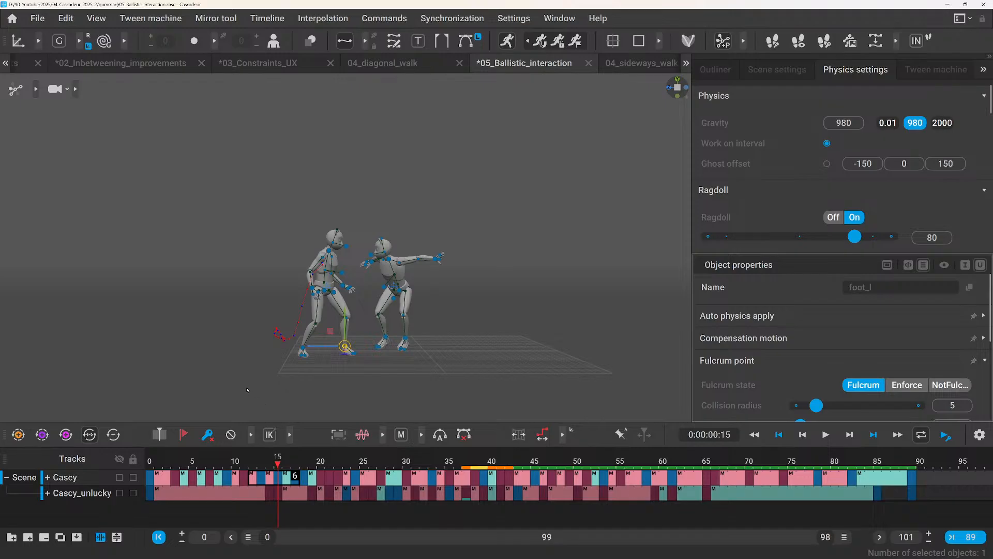
pyautogui.scroll(-2, 802, 342)
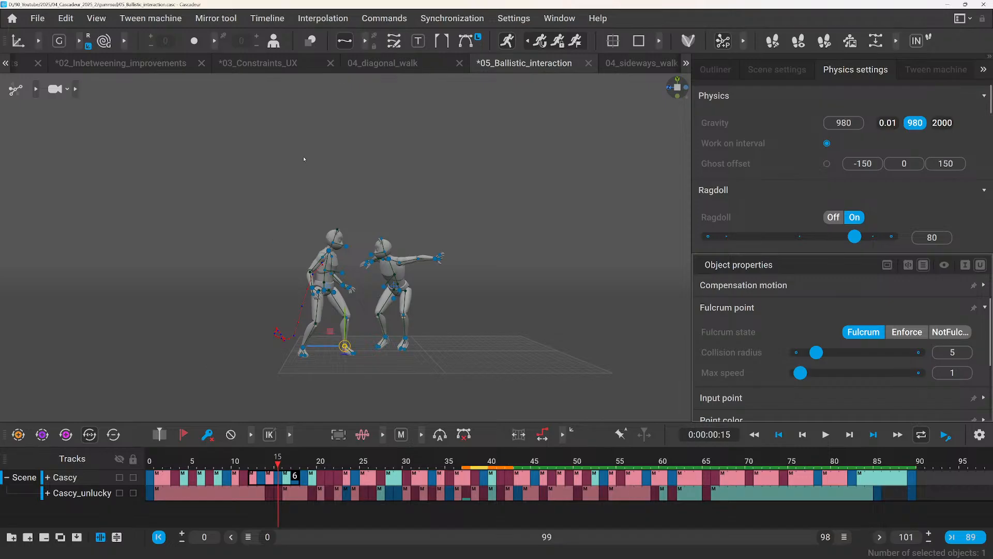
# Switch to the 02_Inbetweening_improvements scene, go to frame 356 and look up the Keyframe reduction script's description.
pyautogui.click(121, 64)
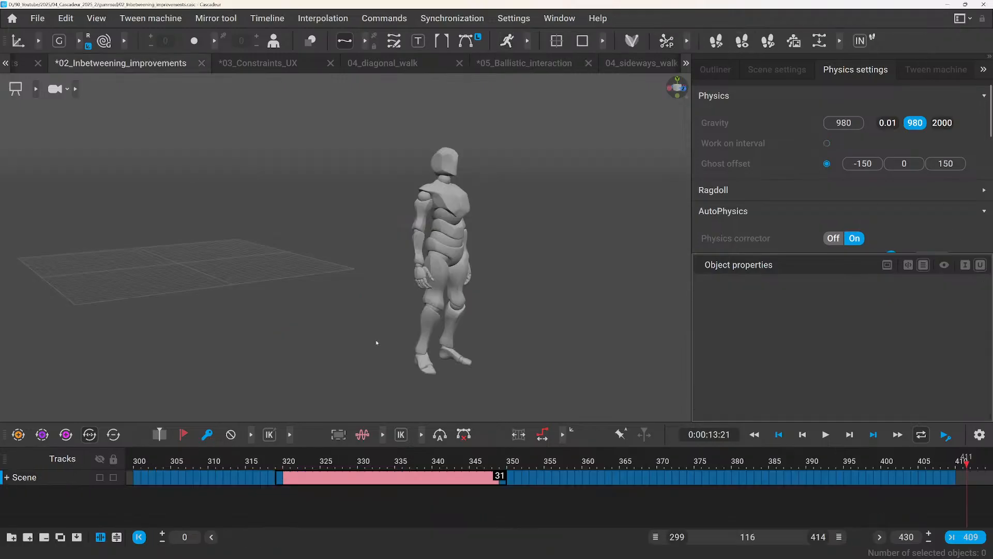
pyautogui.click(554, 460)
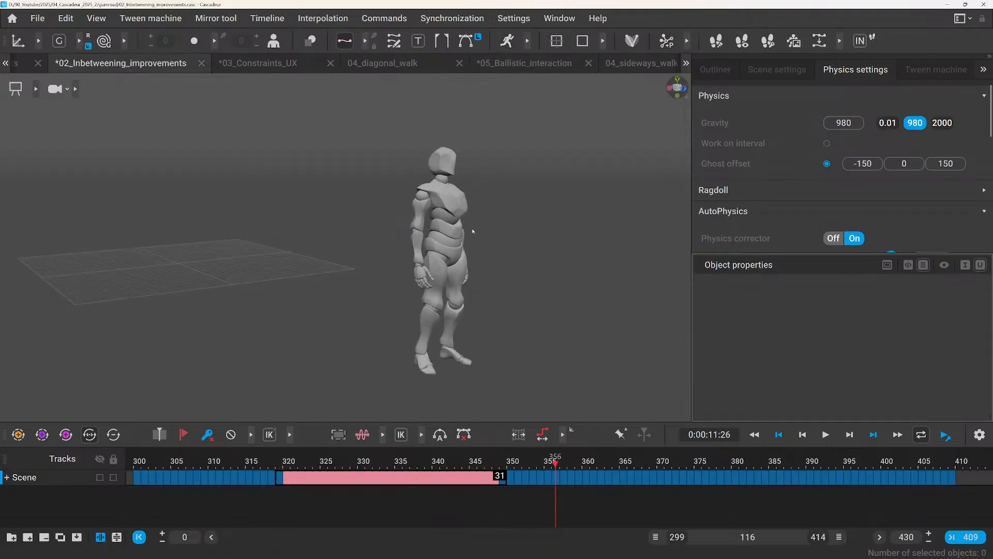
pyautogui.moveTo(472, 231); pyautogui.dragTo(403, 237, button='middle')
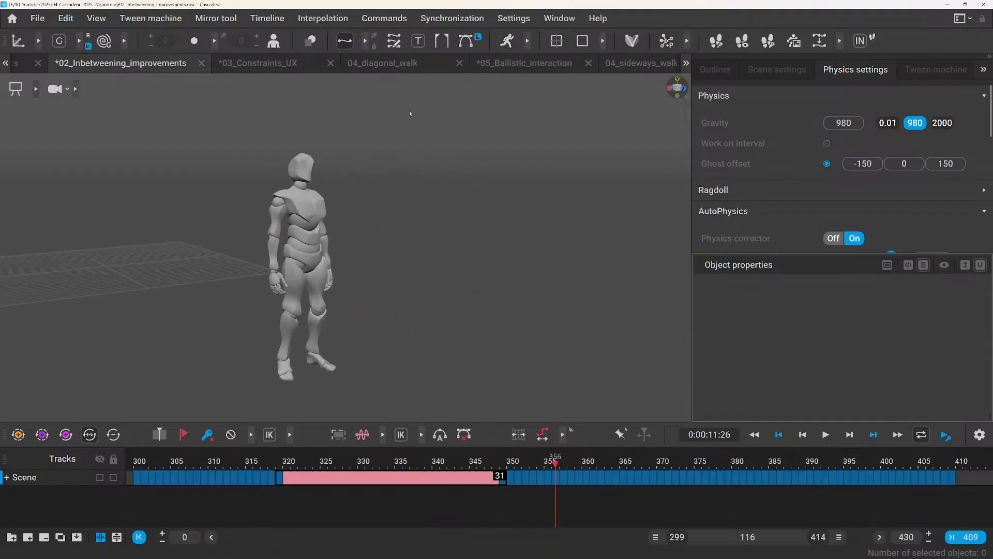
pyautogui.click(394, 20)
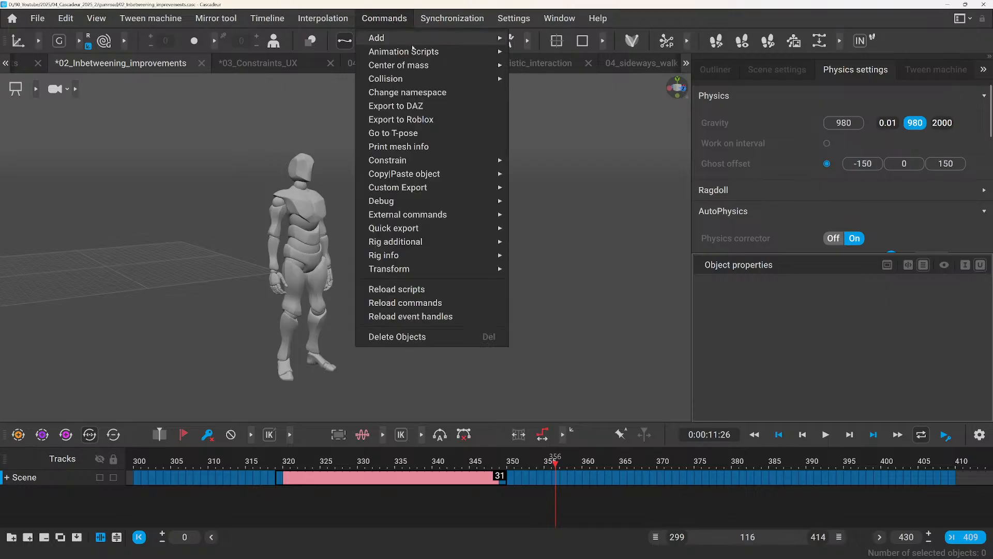
pyautogui.moveTo(409, 51)
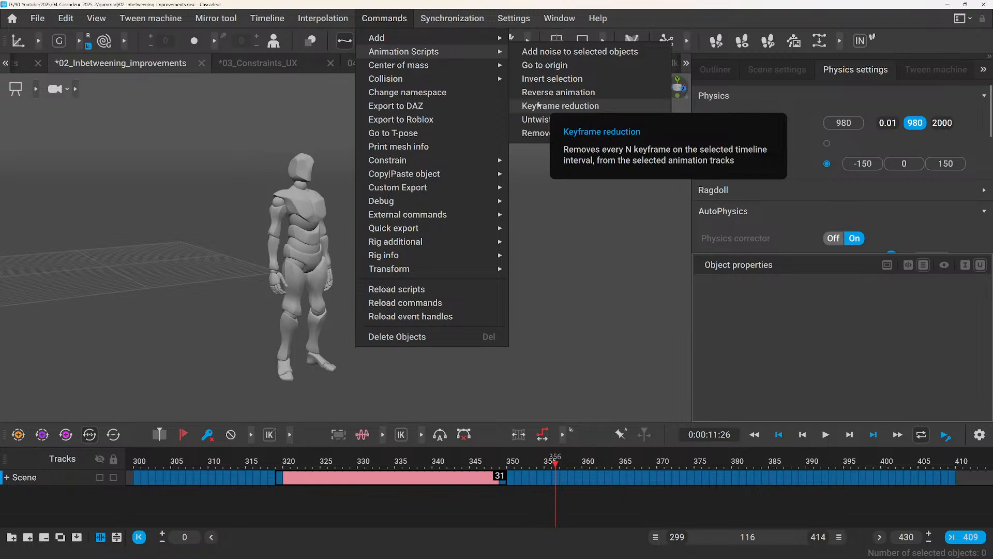
# Select frames 349 to 409 on the Scene track and start the Keyframe reduction script, keeping its dialog clear of the timeline.
pyautogui.click(504, 479)
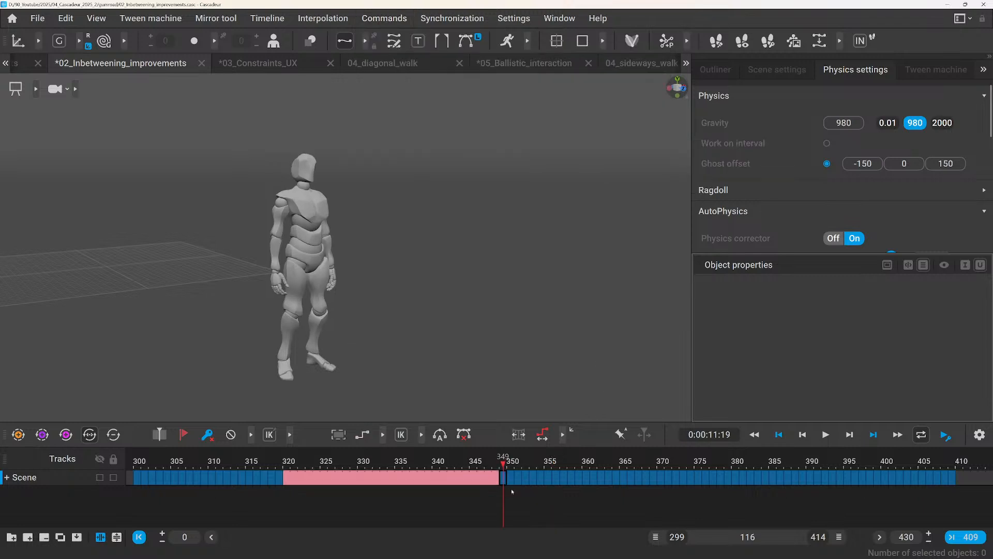
pyautogui.moveTo(504, 479); pyautogui.dragTo(954, 476)
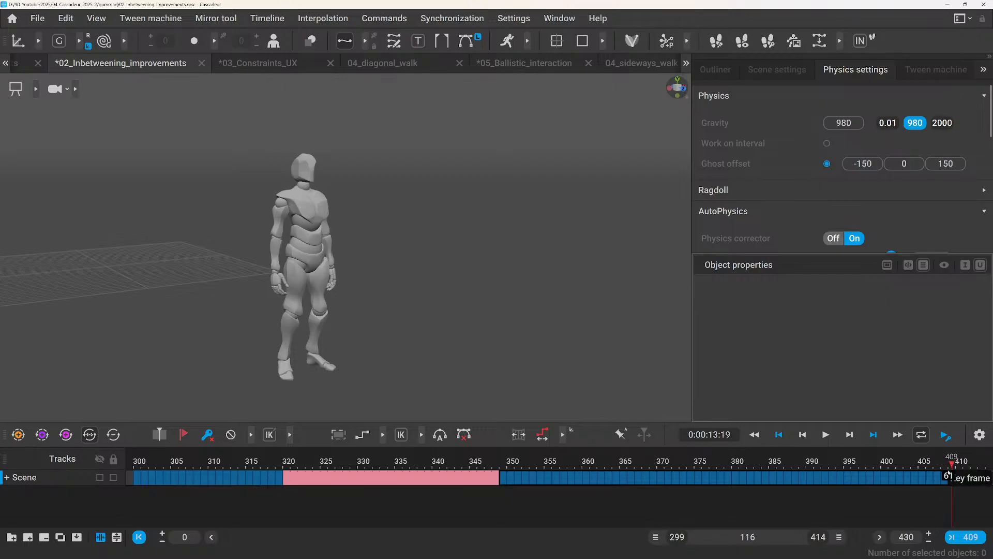
pyautogui.click(385, 18)
pyautogui.moveTo(408, 56)
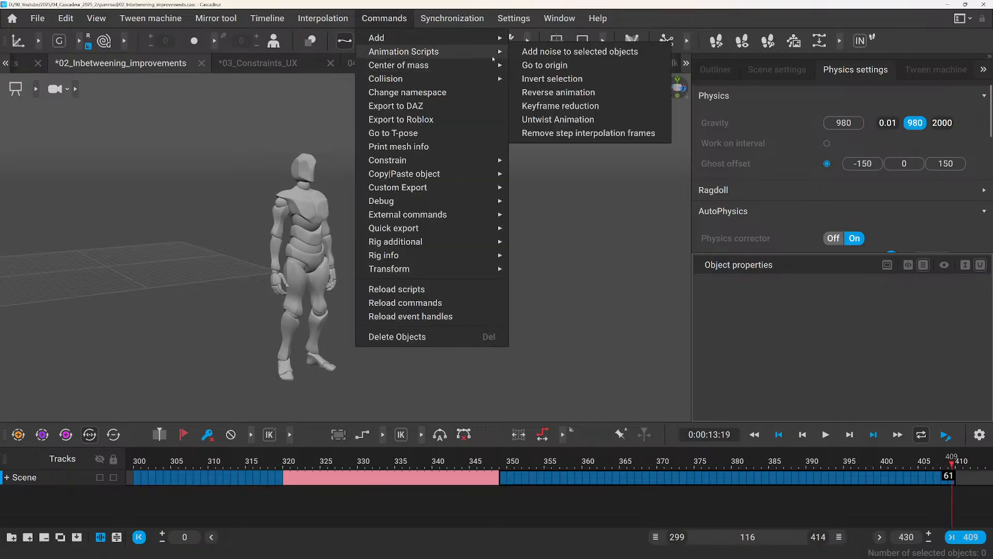
pyautogui.moveTo(506, 61)
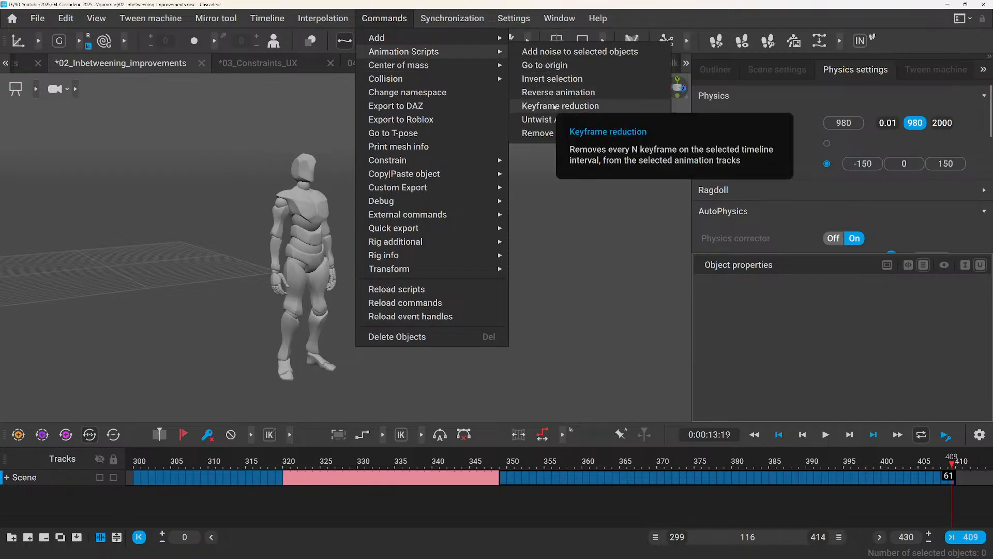
pyautogui.click(554, 107)
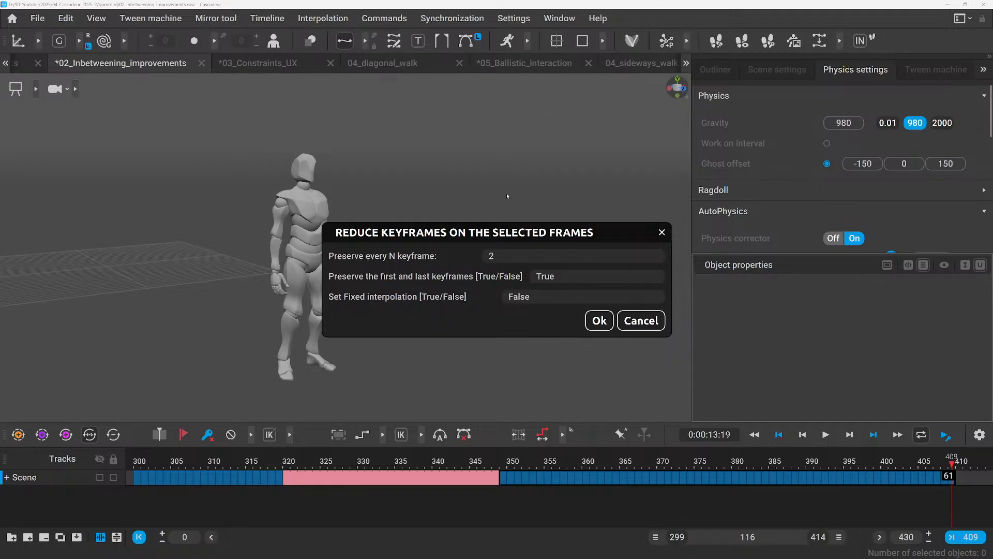
pyautogui.moveTo(498, 236); pyautogui.dragTo(525, 179)
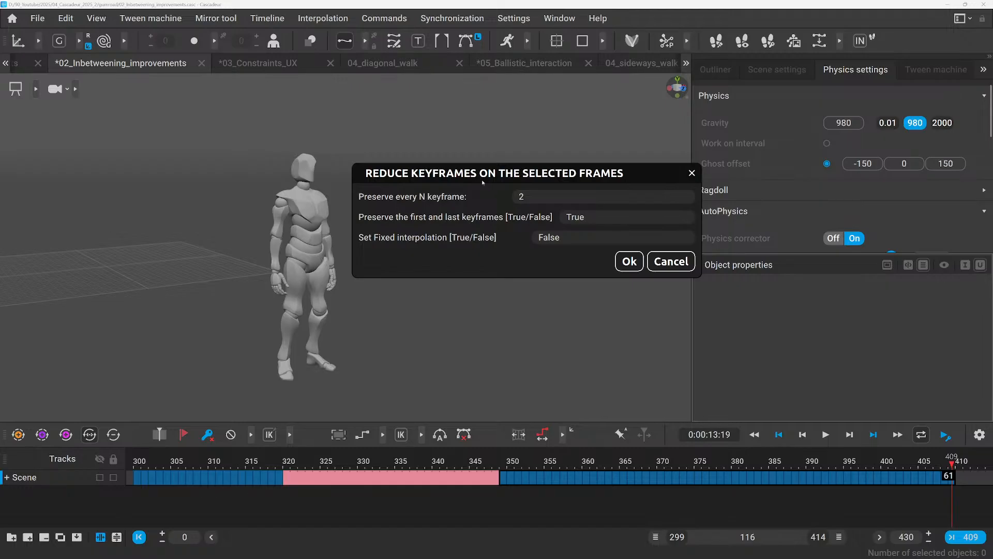
pyautogui.moveTo(472, 178); pyautogui.dragTo(450, 150)
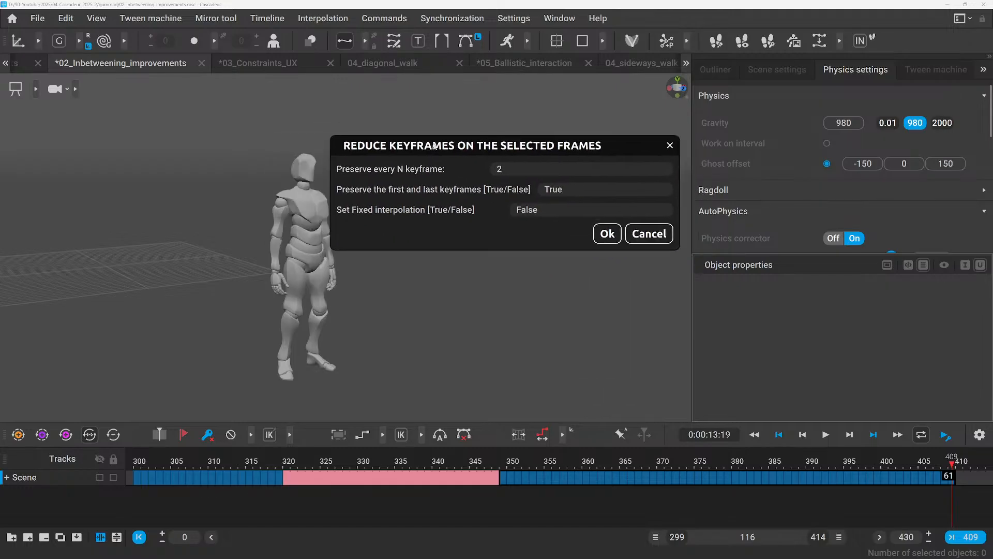
# Reduce the selected keyframes to every 3rd one, preserving the first and last keyframes, with Set Fixed interpolation at False.
pyautogui.click(520, 171)
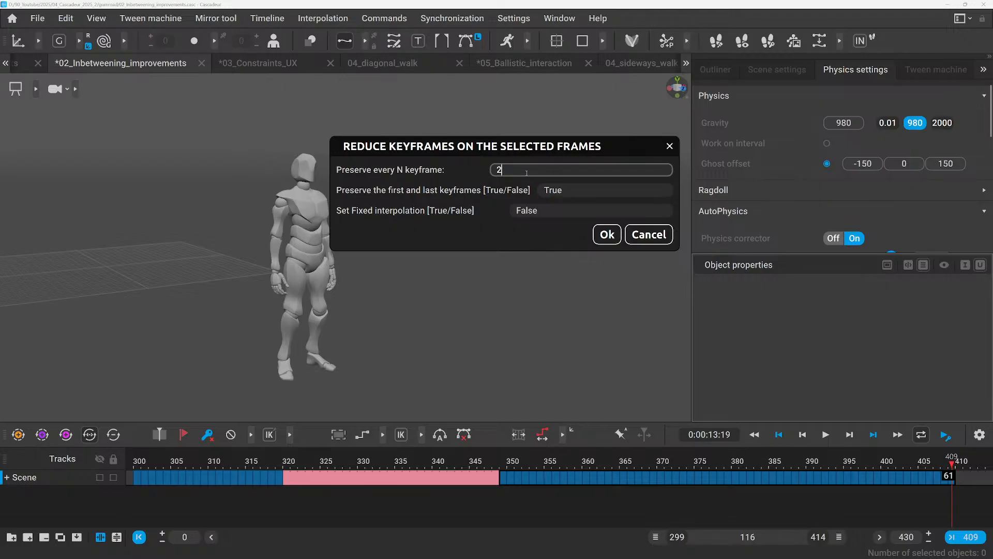
pyautogui.press('BackSpace')
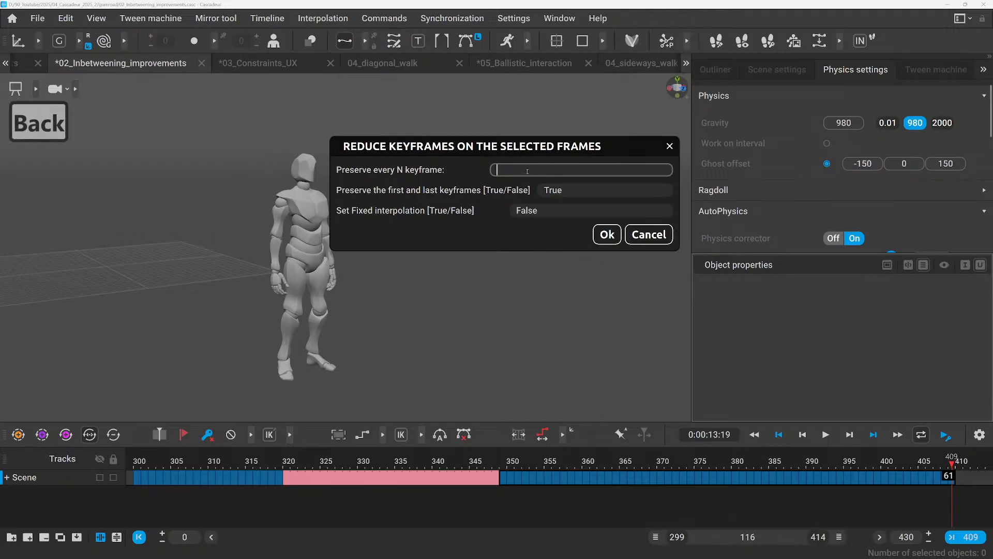
pyautogui.write('3')
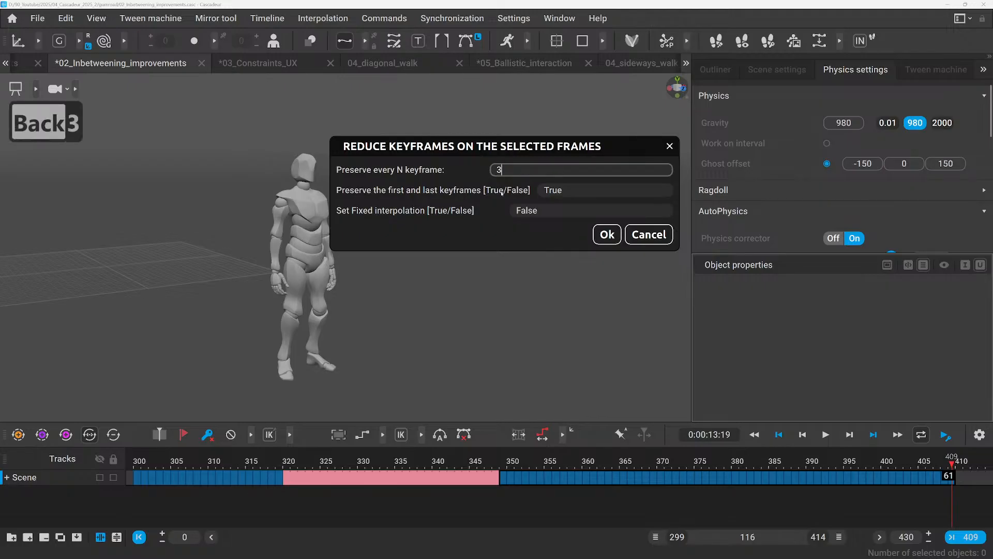
pyautogui.doubleClick(551, 189)
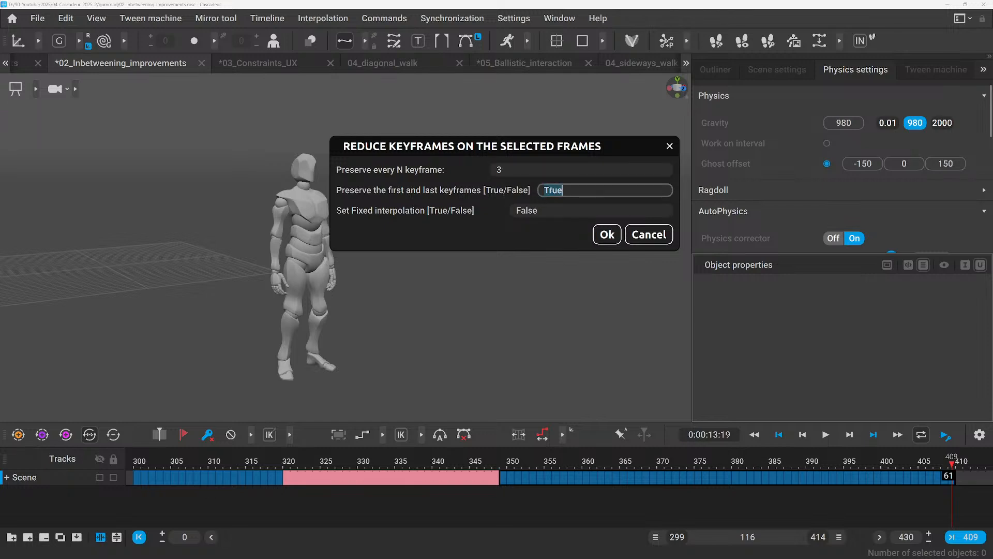
pyautogui.doubleClick(531, 210)
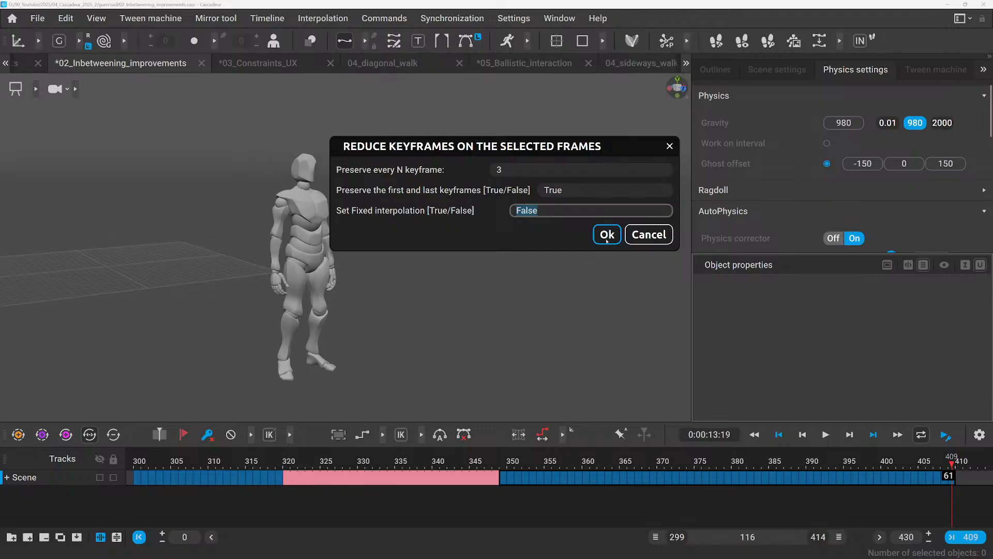
pyautogui.click(607, 236)
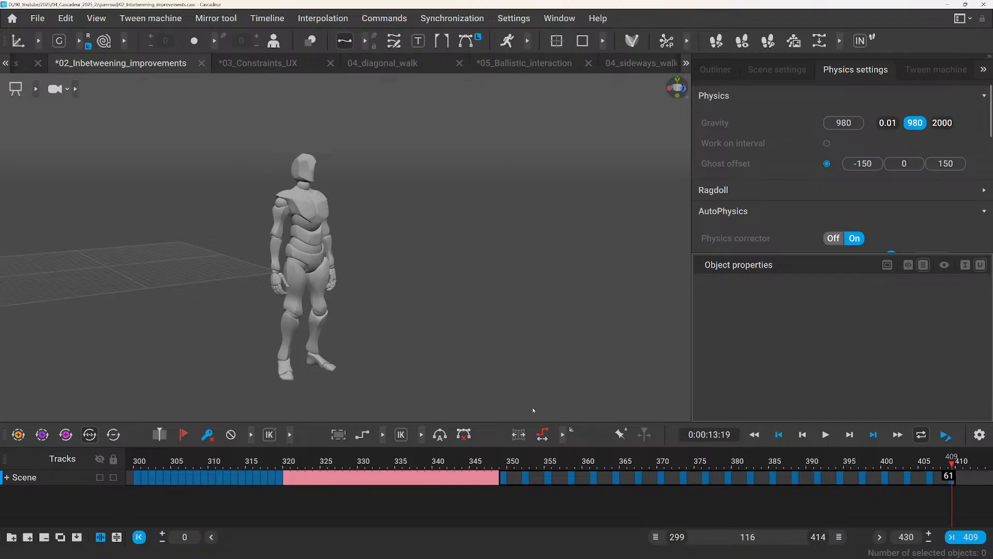
# Undo the keyframe reduction and interval selection, open the Event log, and redo and undo the last two changes.
pyautogui.hotkey('ctrl', 'z')
pyautogui.hotkey('ctrl', 'z')
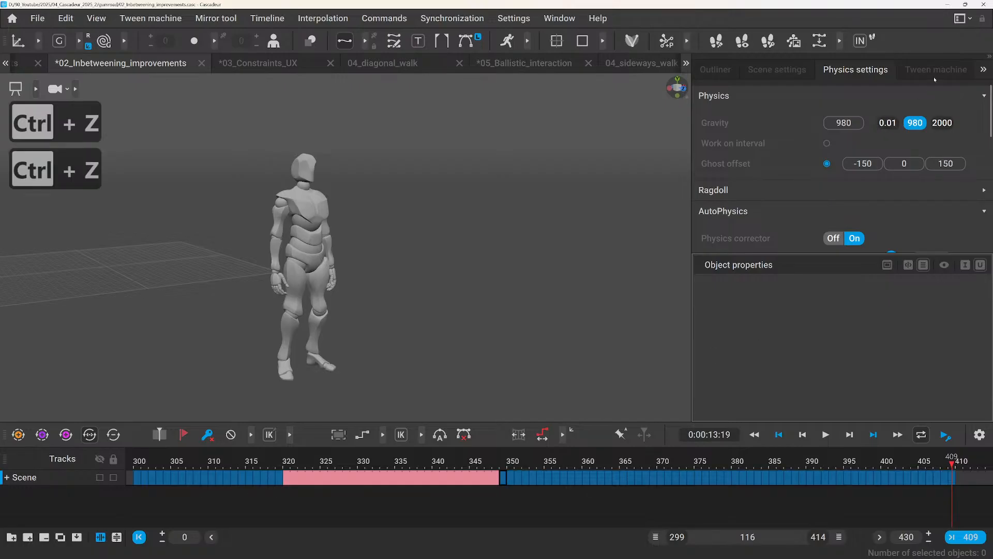
pyautogui.click(983, 70)
pyautogui.click(966, 69)
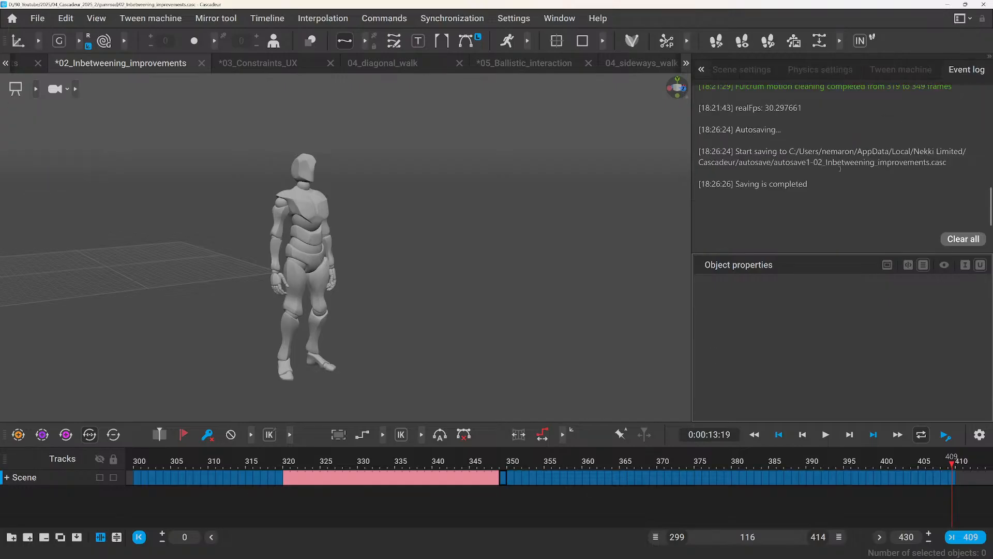
pyautogui.hotkey('ctrl', 'shift', 'z')
pyautogui.hotkey('ctrl', 'shift', 'z')
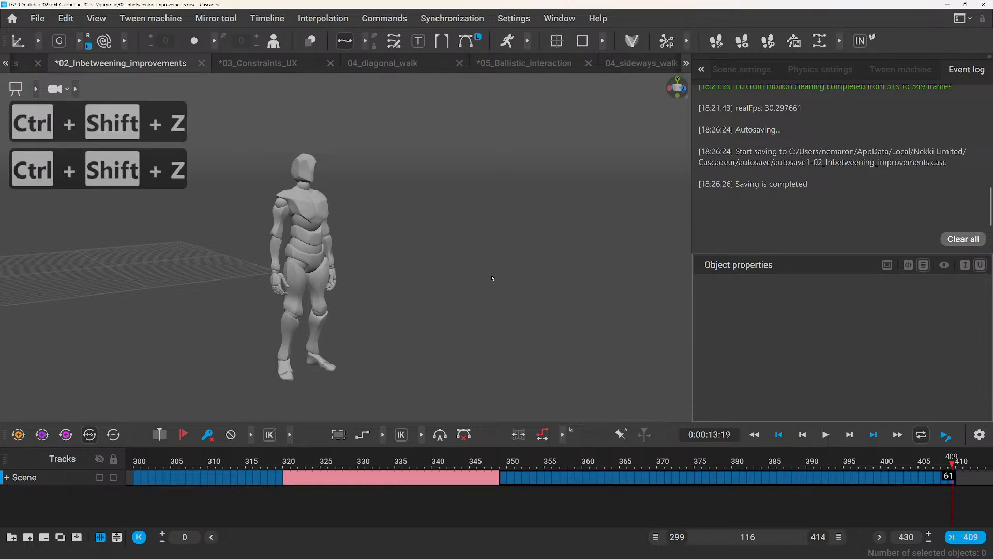
pyautogui.hotkey('ctrl', 'z')
pyautogui.hotkey('ctrl', 'z')
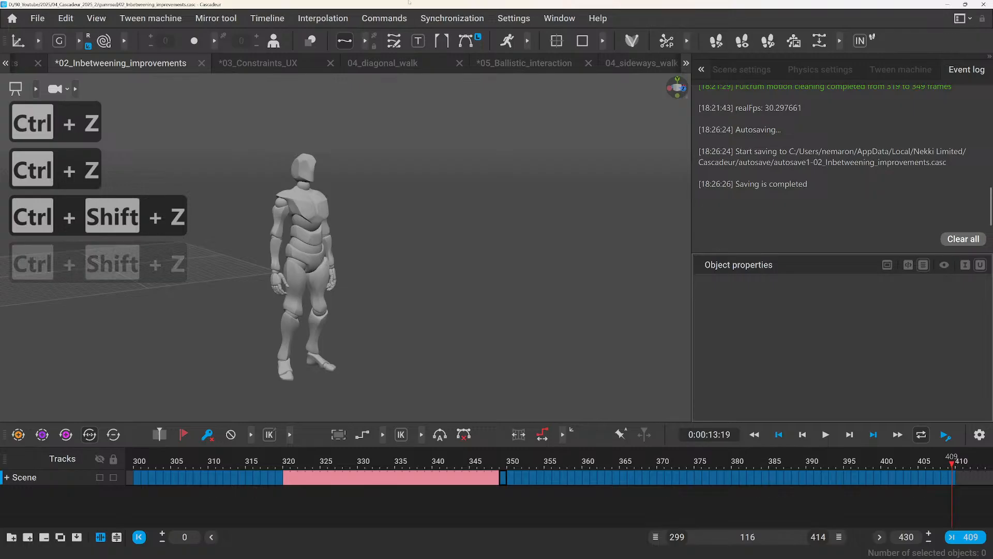
pyautogui.click(384, 18)
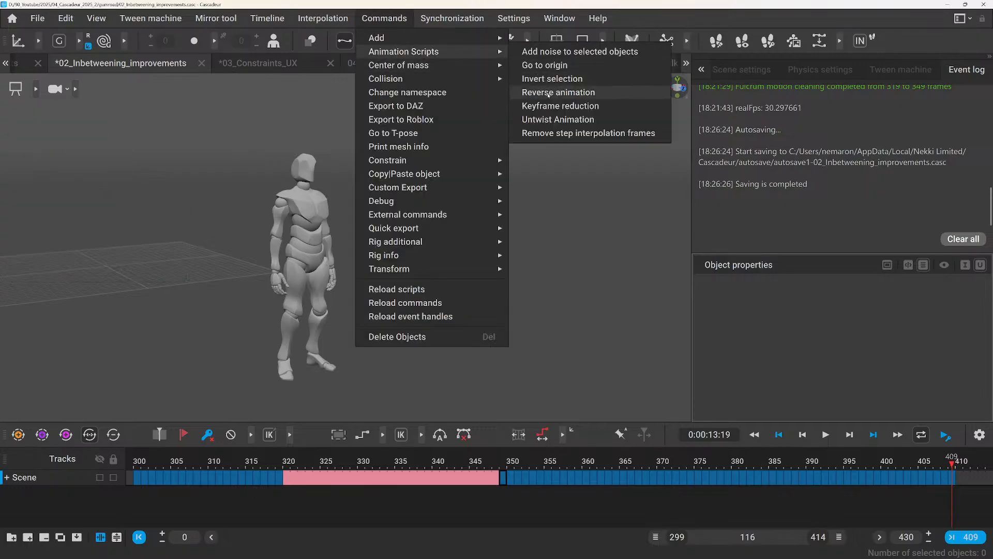
pyautogui.click(550, 106)
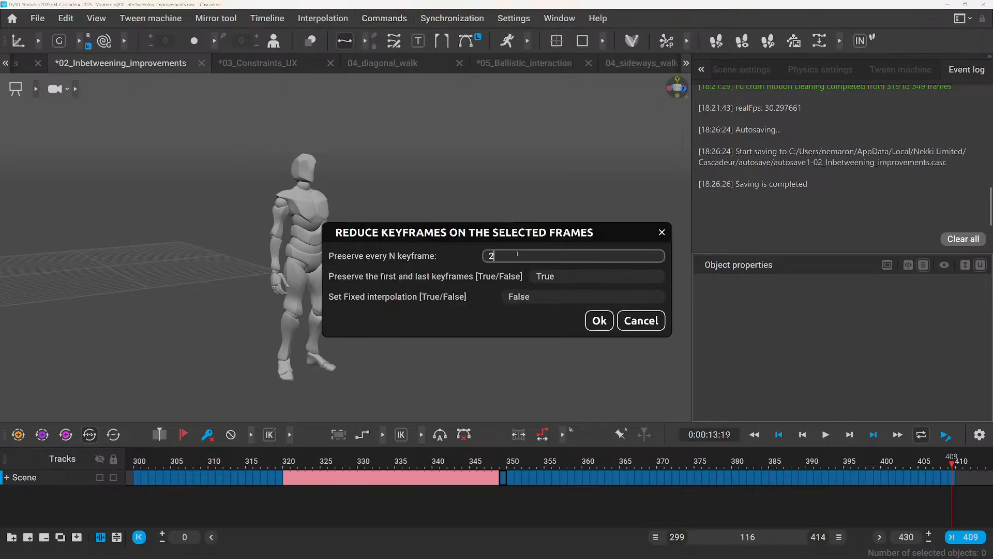
pyautogui.moveTo(517, 253); pyautogui.dragTo(479, 255)
pyautogui.click(641, 320)
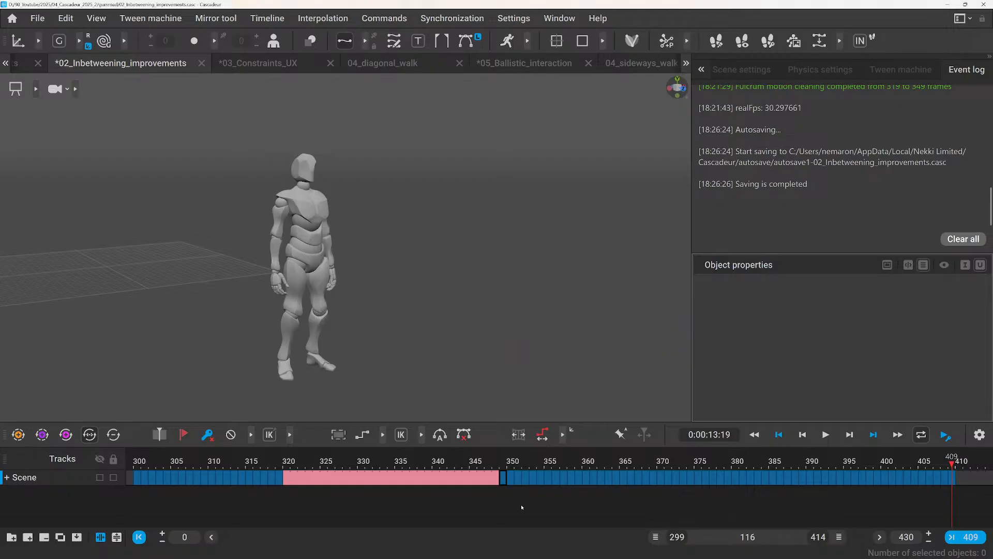
# Reduce frames 349 to 409 on the Scene track to every 7th keyframe with the Keyframe reduction script, and undo the reduction.
pyautogui.moveTo(503, 479); pyautogui.dragTo(951, 480)
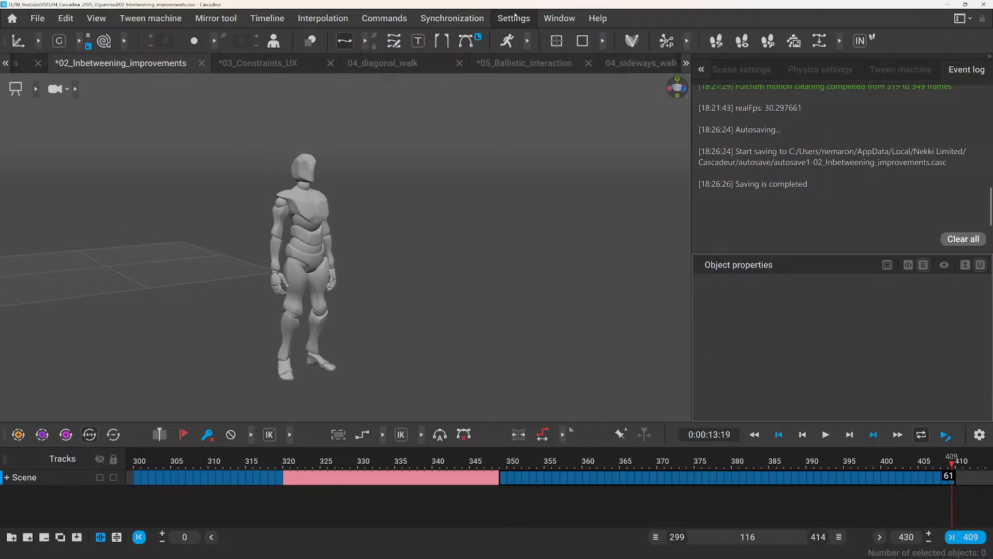
pyautogui.click(514, 15)
pyautogui.moveTo(476, 17)
pyautogui.moveTo(409, 20)
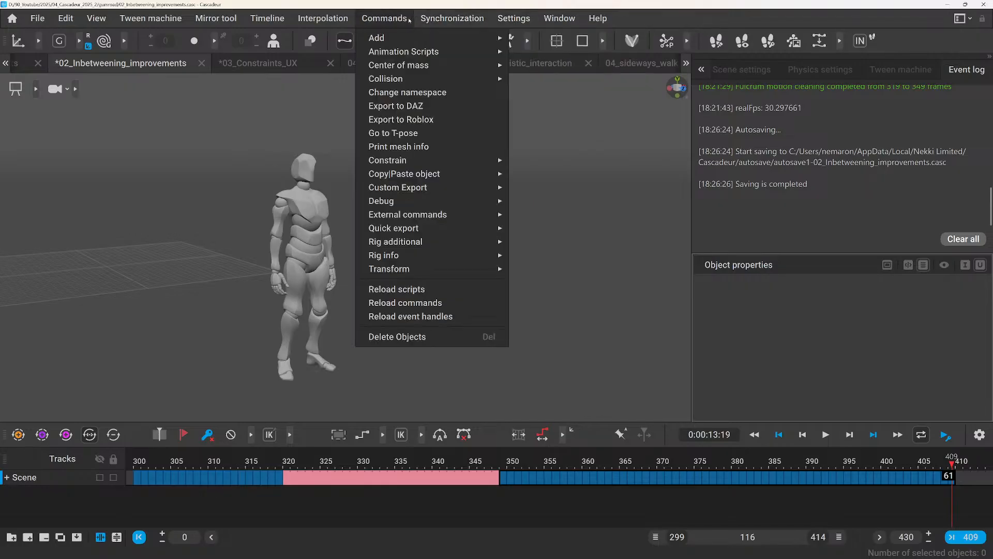
pyautogui.moveTo(416, 66)
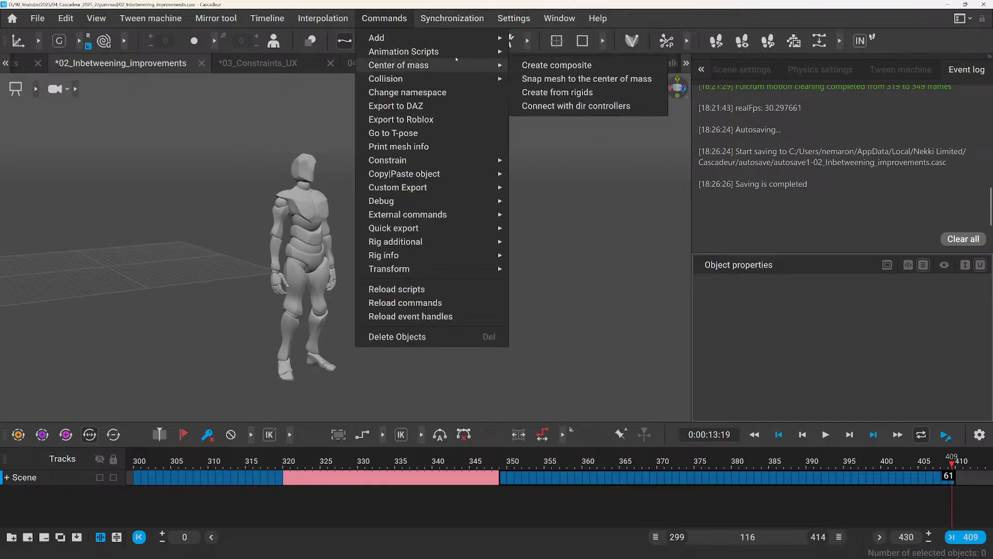
pyautogui.moveTo(491, 52)
pyautogui.click(563, 106)
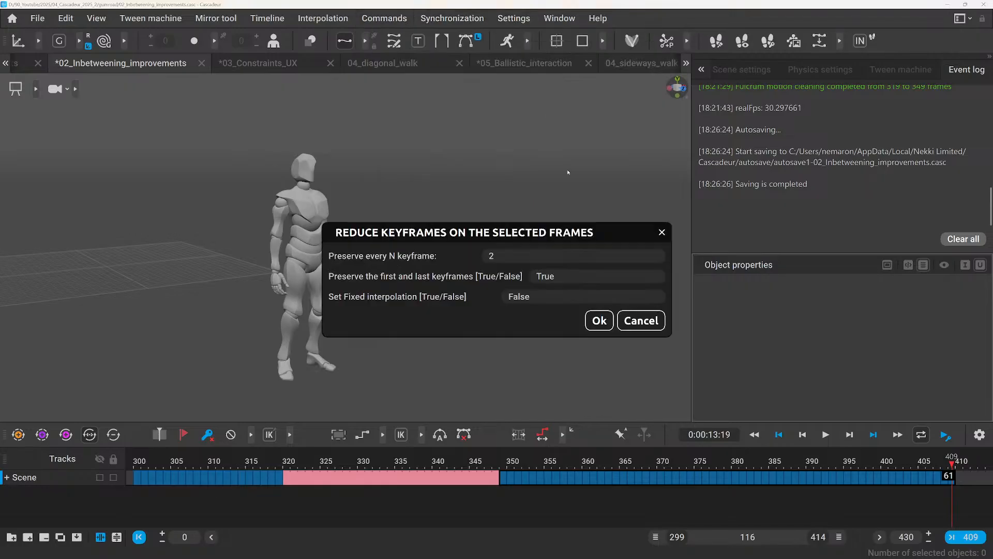
pyautogui.click(523, 255)
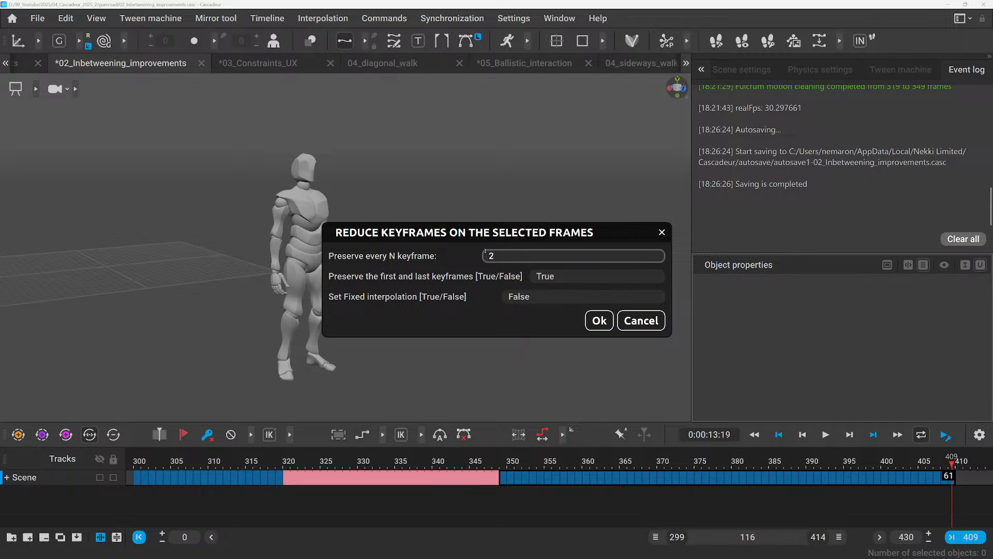
pyautogui.write('7')
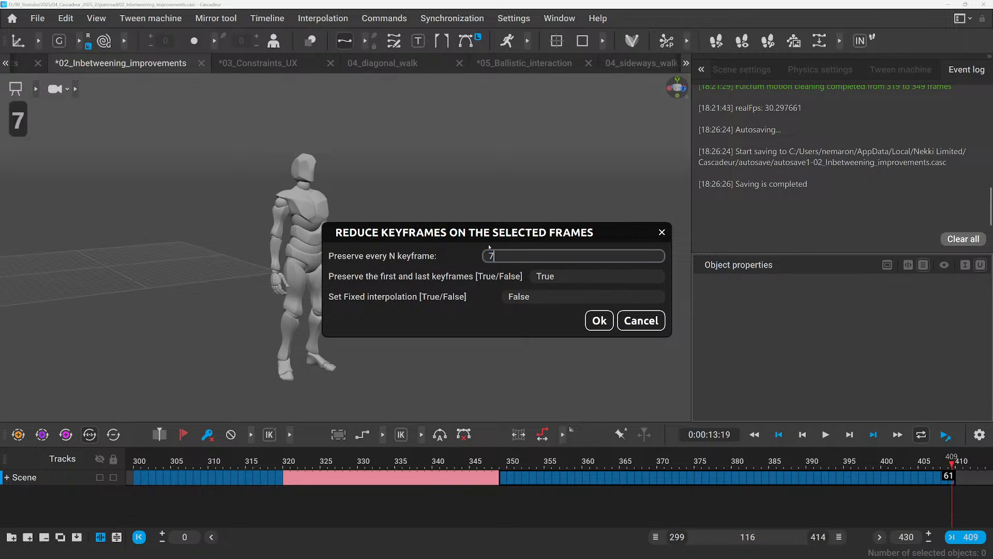
pyautogui.click(598, 320)
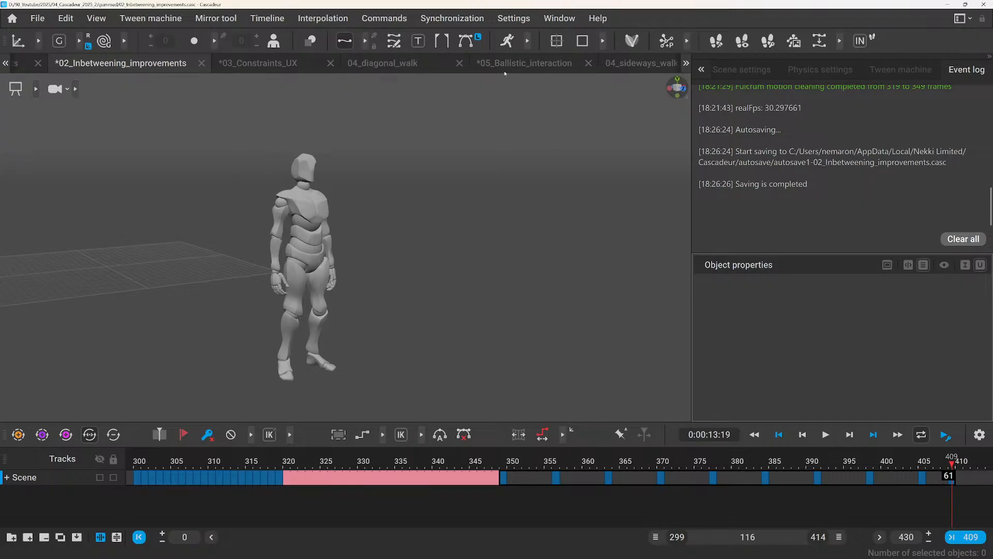
pyautogui.hotkey('ctrl', 'z')
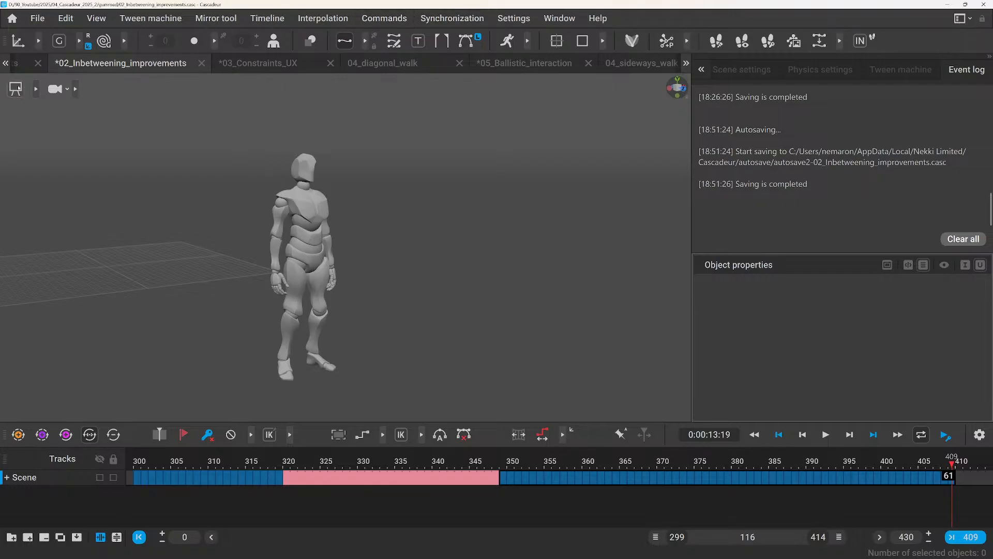
# Select the left arm's points in Point controller mode, try the Invert selection script on them, and clear the selection.
pyautogui.click(36, 91)
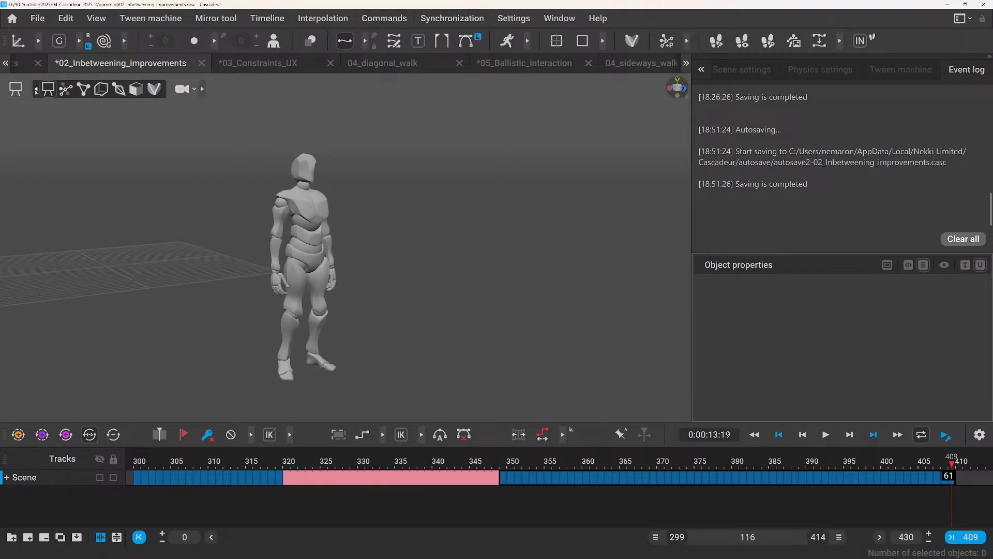
pyautogui.click(83, 89)
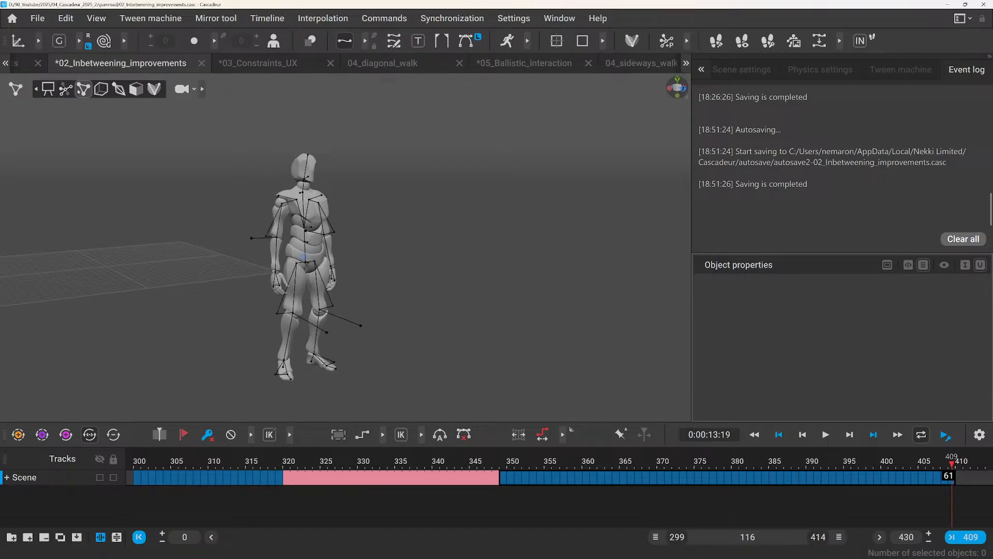
pyautogui.click(318, 204)
pyautogui.click(384, 18)
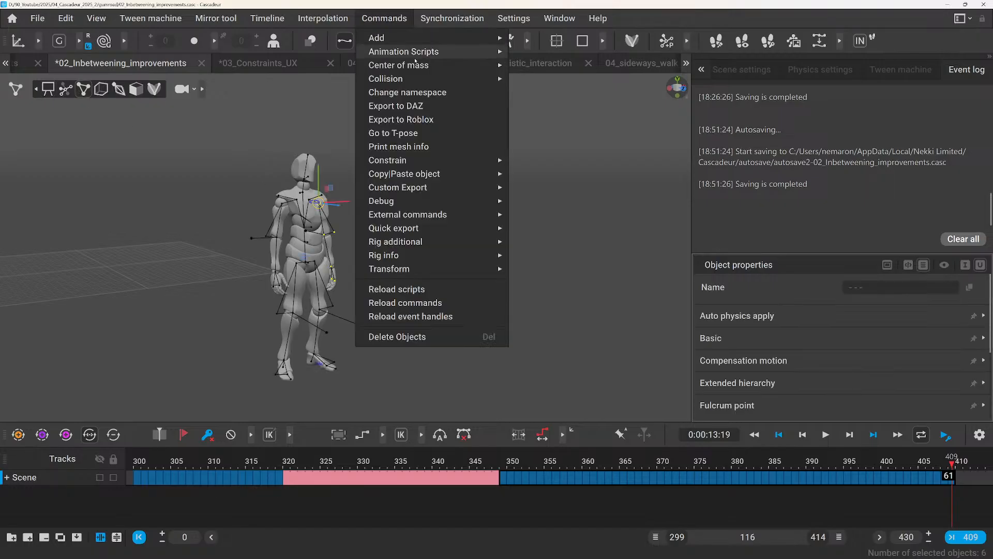
pyautogui.moveTo(416, 52)
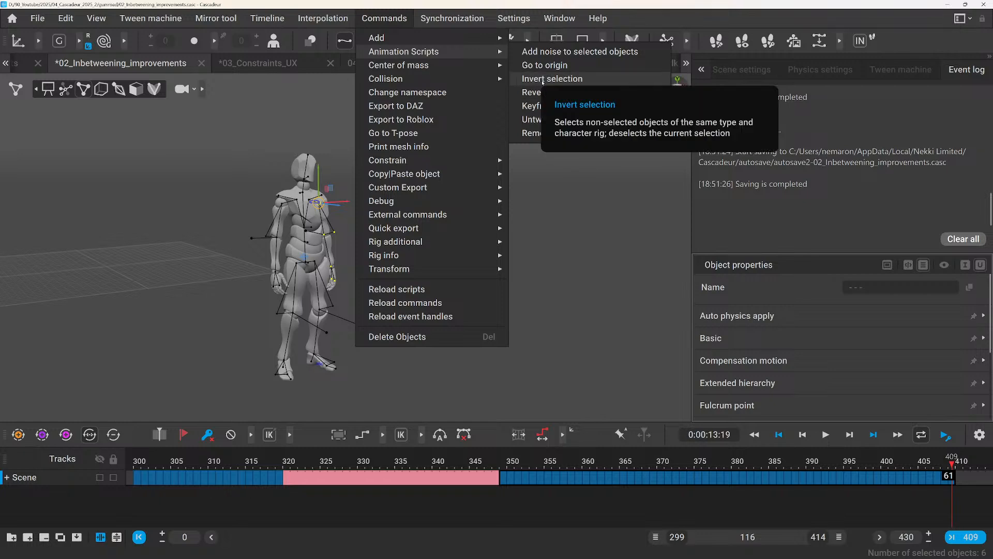
pyautogui.click(542, 79)
pyautogui.click(386, 198)
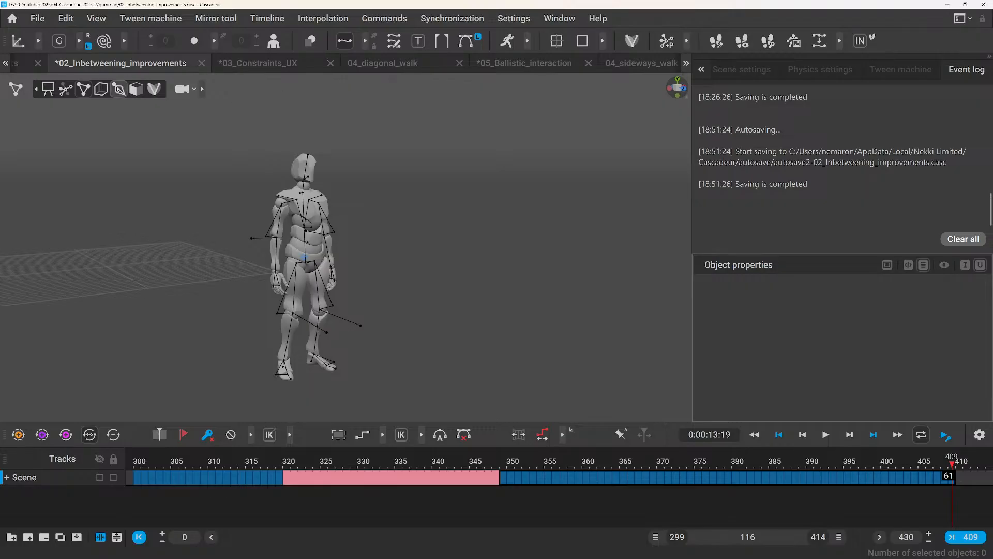
# Select the left arm's joints down to the fingers in Joint mode and invert the selection with the Invert selection script.
pyautogui.click(319, 203)
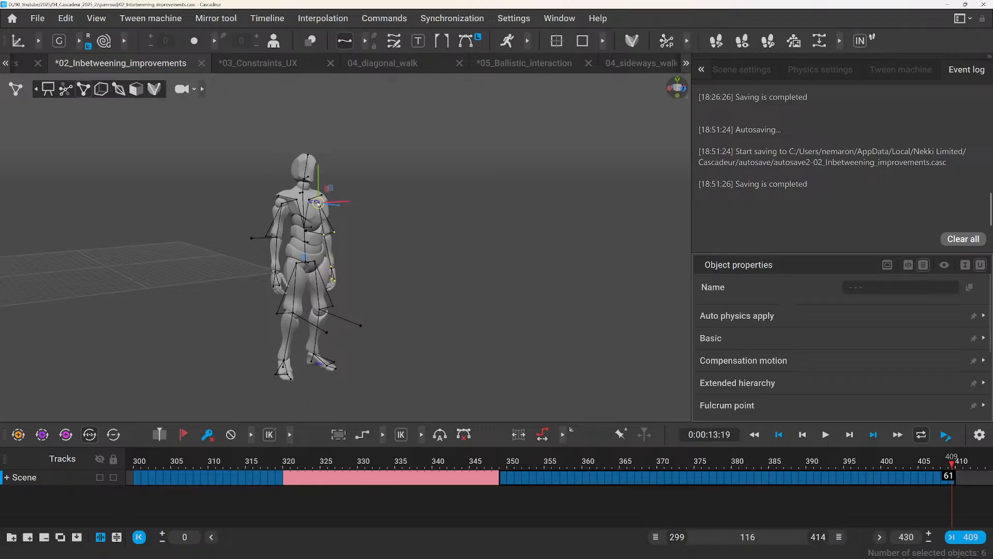
pyautogui.click(118, 89)
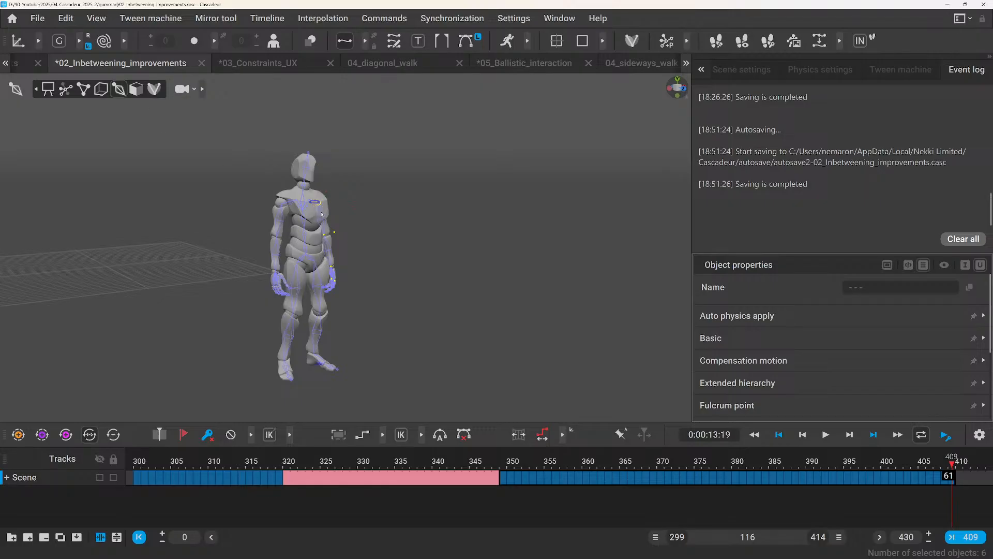
pyautogui.doubleClick(328, 228)
pyautogui.scroll(4, 332, 220)
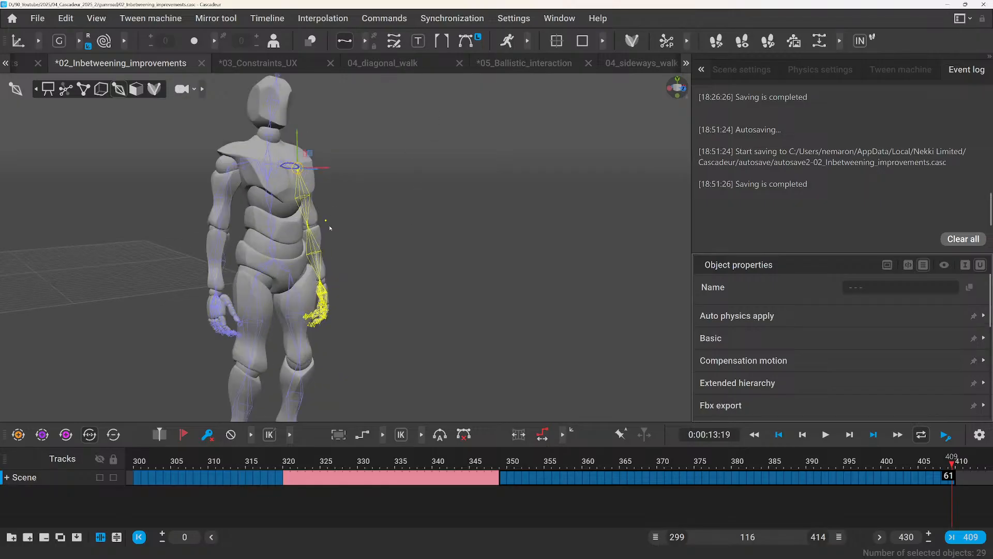
pyautogui.scroll(4, 330, 228)
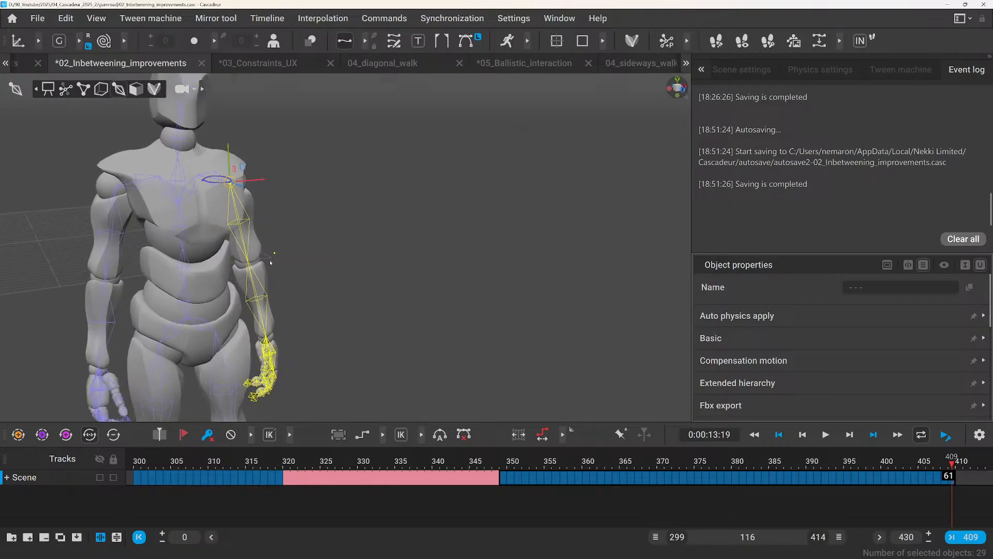
pyautogui.click(384, 18)
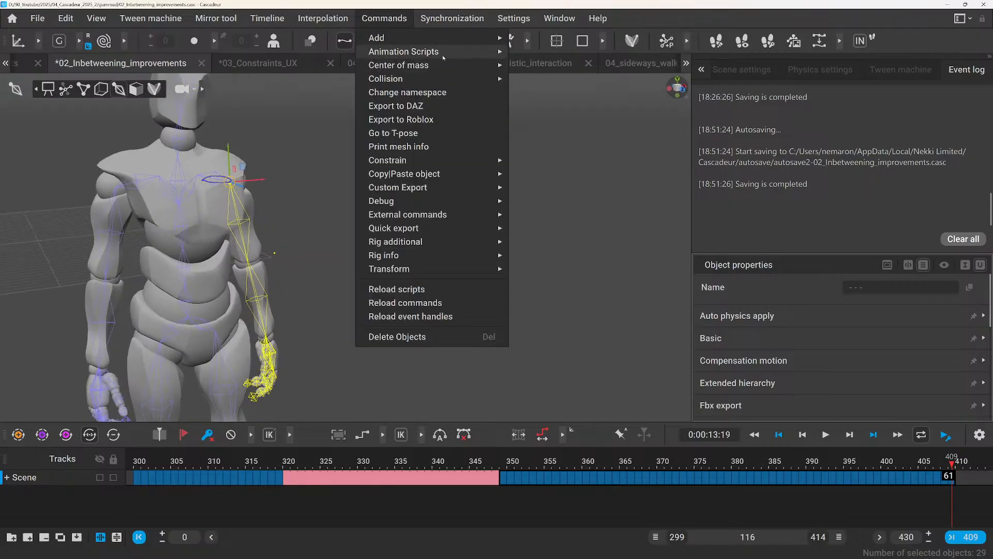
pyautogui.moveTo(491, 52)
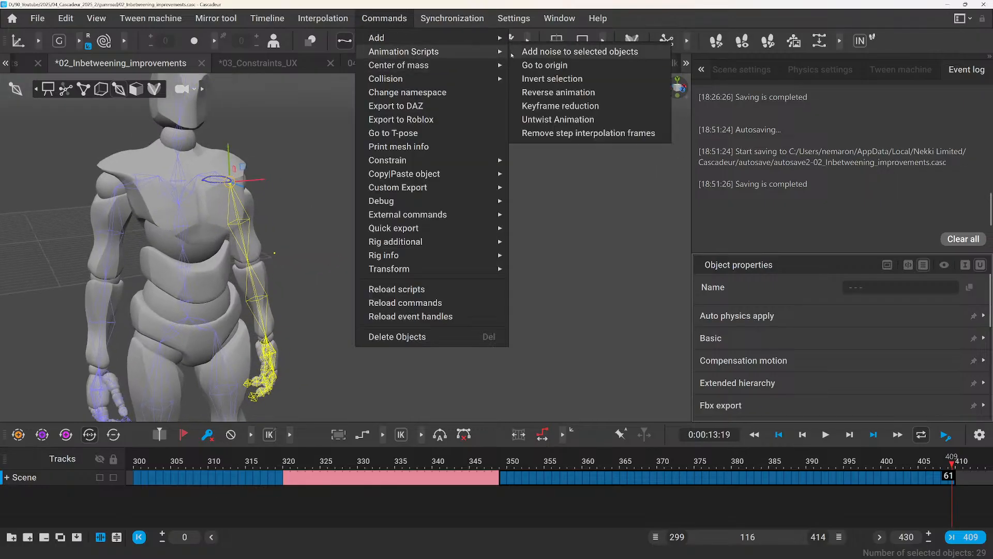
pyautogui.click(544, 80)
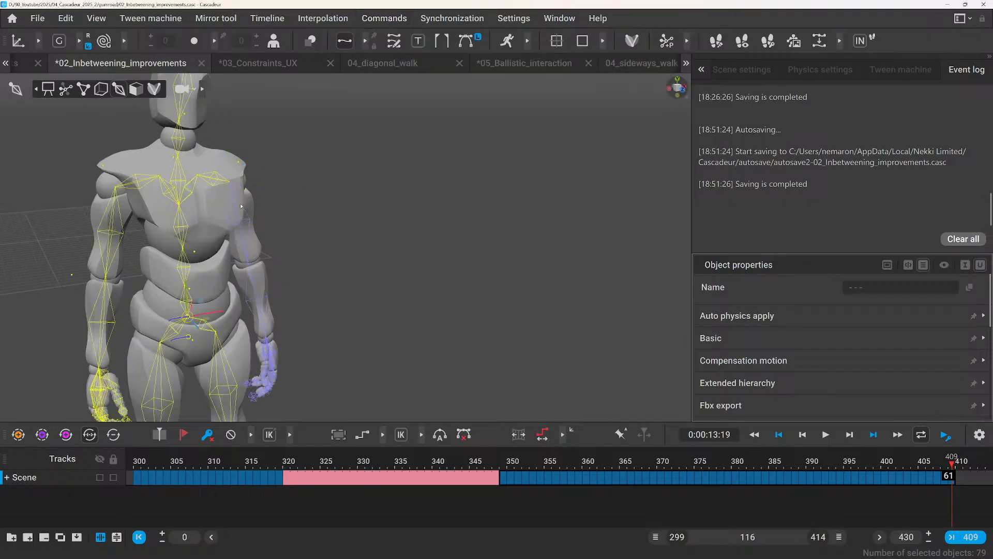
# Switch the inbetweening scene to AutoPosing mode and clear the selection.
pyautogui.scroll(-3, 187, 155)
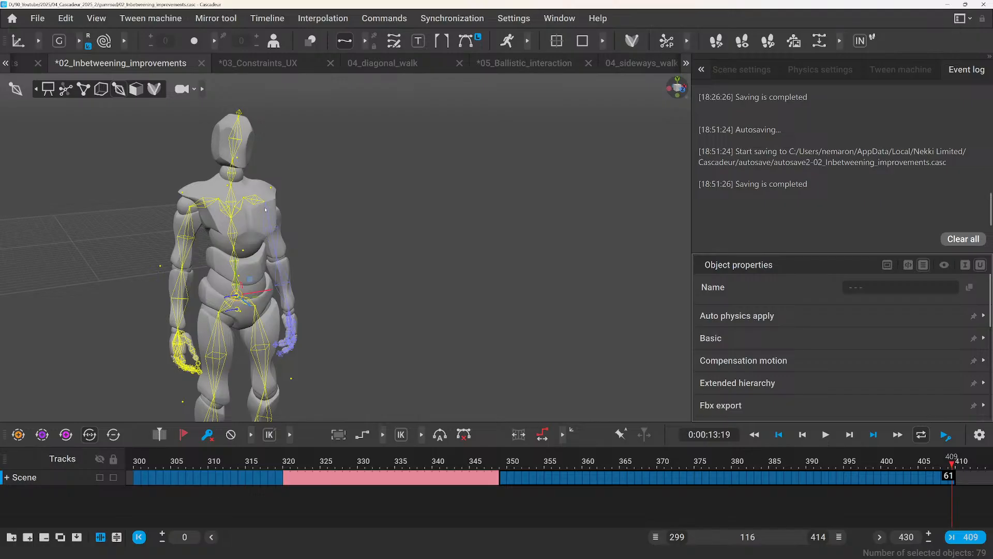
pyautogui.click(66, 89)
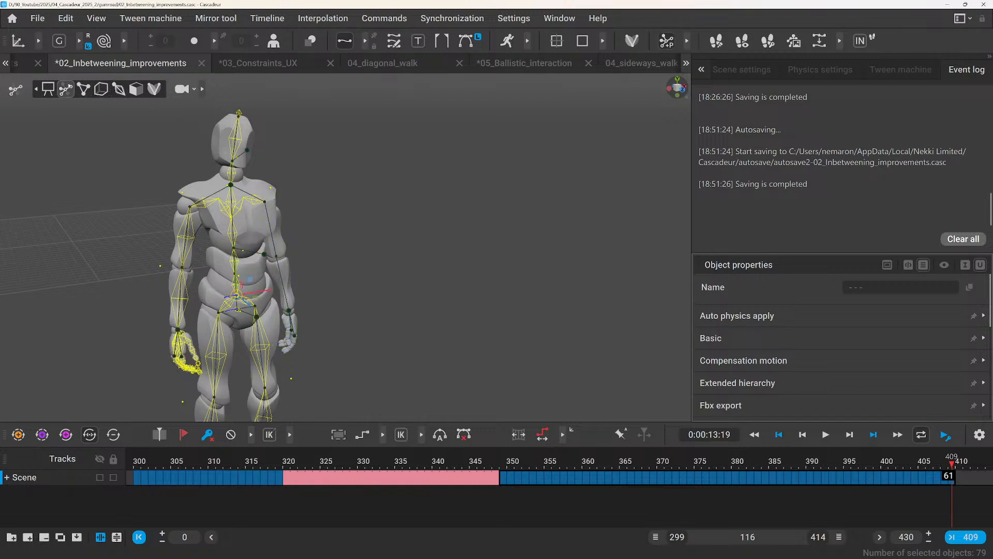
pyautogui.click(296, 160)
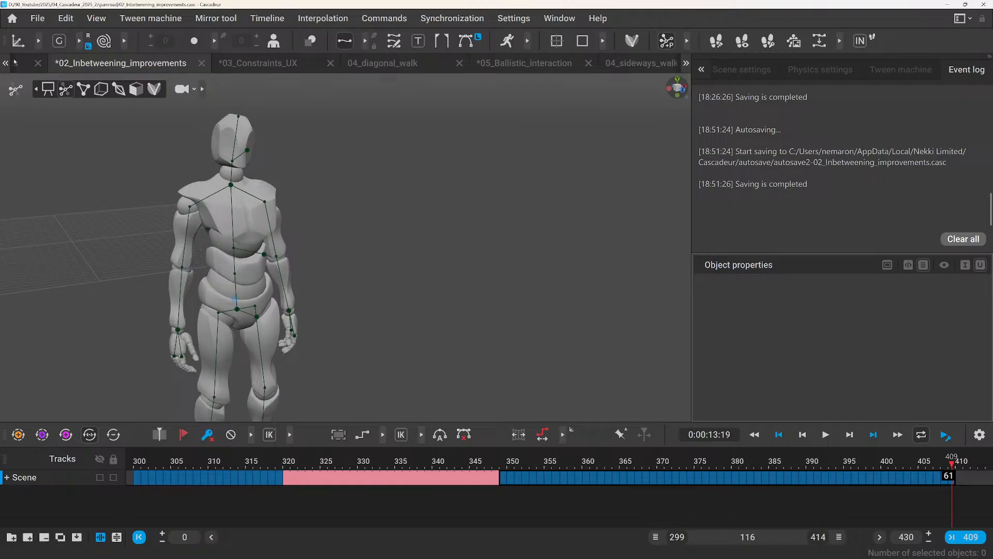
# Open the 01_Viewport_tangents scene in AutoPosing mode and go to frame 12.
pyautogui.click(20, 64)
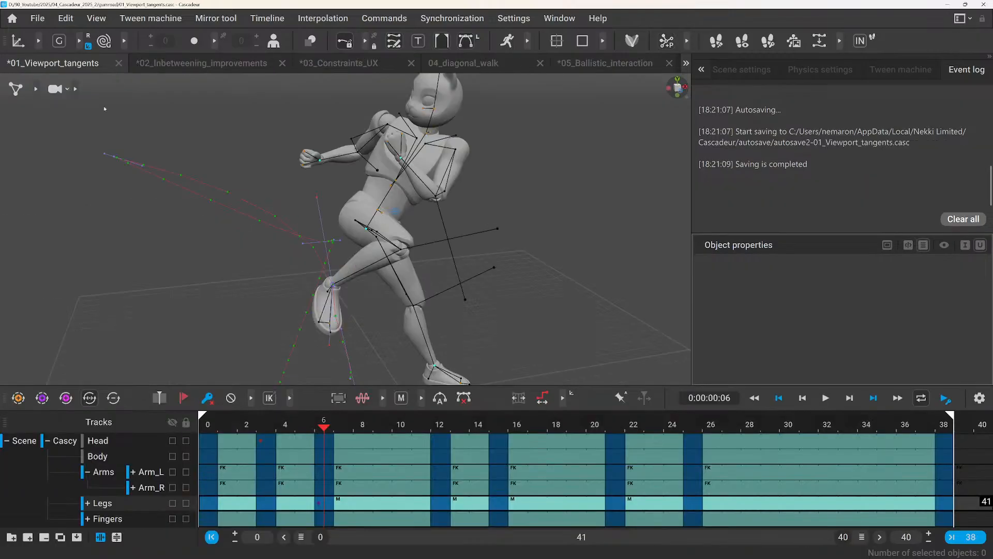
pyautogui.click(36, 89)
pyautogui.click(65, 89)
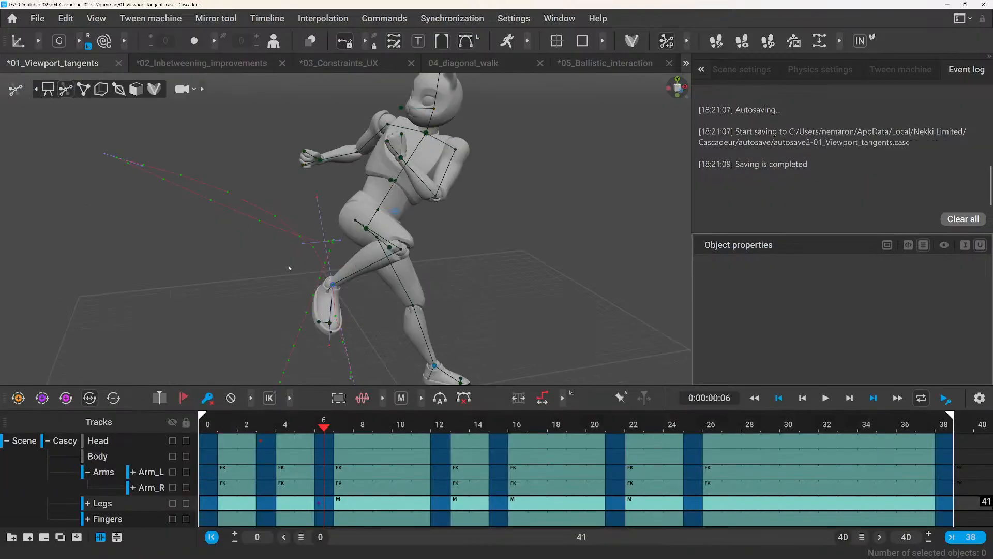
pyautogui.moveTo(332, 425); pyautogui.dragTo(443, 433)
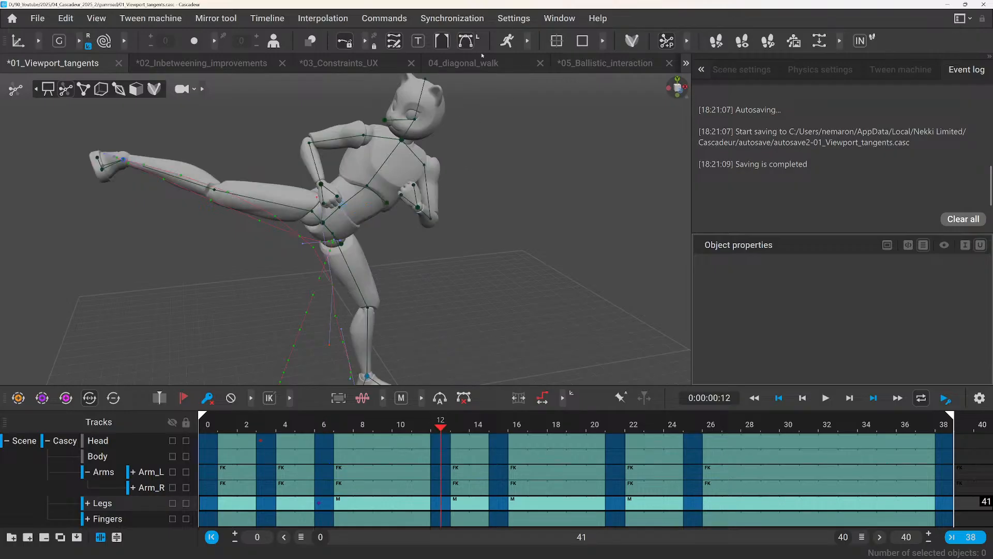
# Select the right hand's AutoPosing point and adjust the AutoPosing lock state to preserve the current pose on this frame only.
pyautogui.scroll(-2, 383, 156)
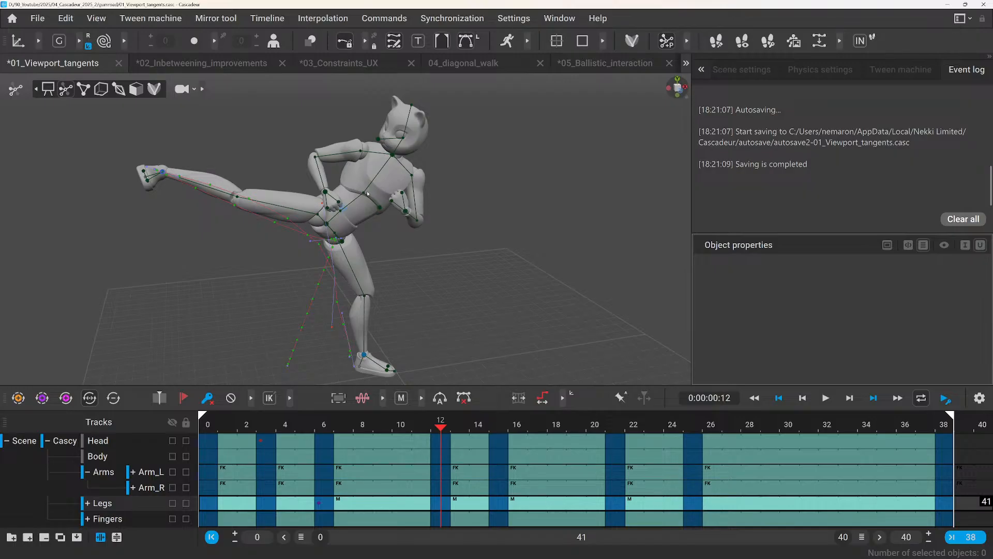
pyautogui.click(327, 192)
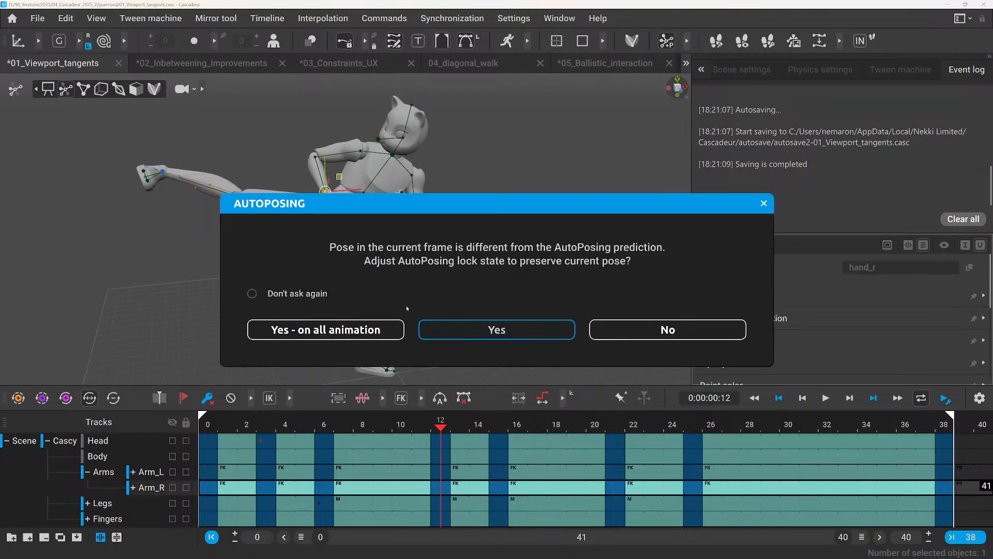
pyautogui.click(425, 329)
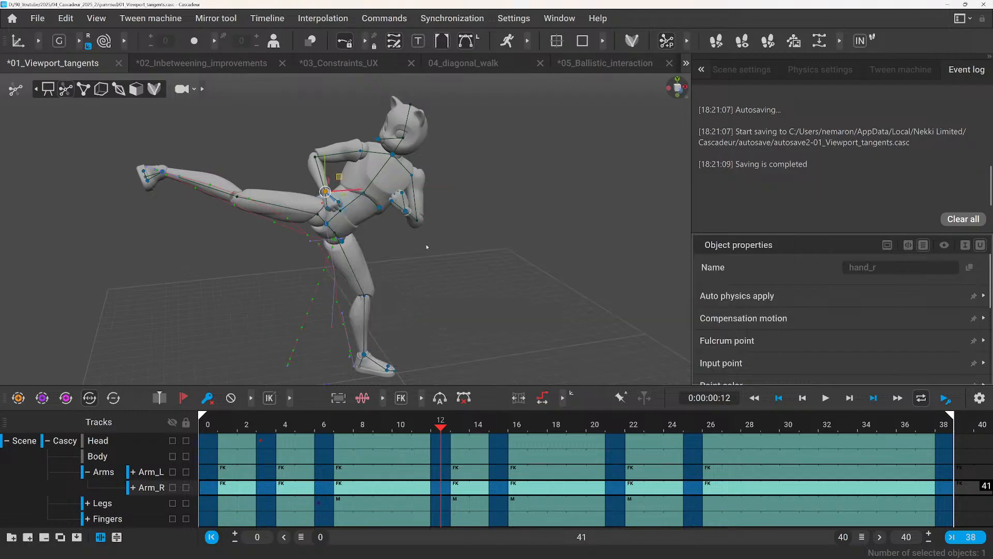
# Select the raised right foot's AutoPosing points, invert the selection with the Invert selection script, and clear the selection.
pyautogui.moveTo(145, 123); pyautogui.dragTo(303, 266)
pyautogui.click(385, 18)
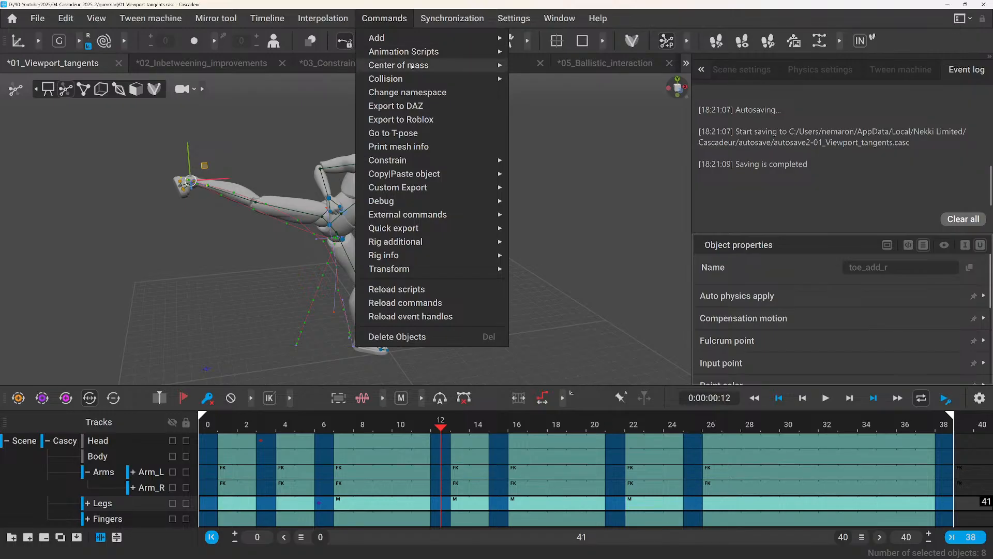
pyautogui.moveTo(408, 51)
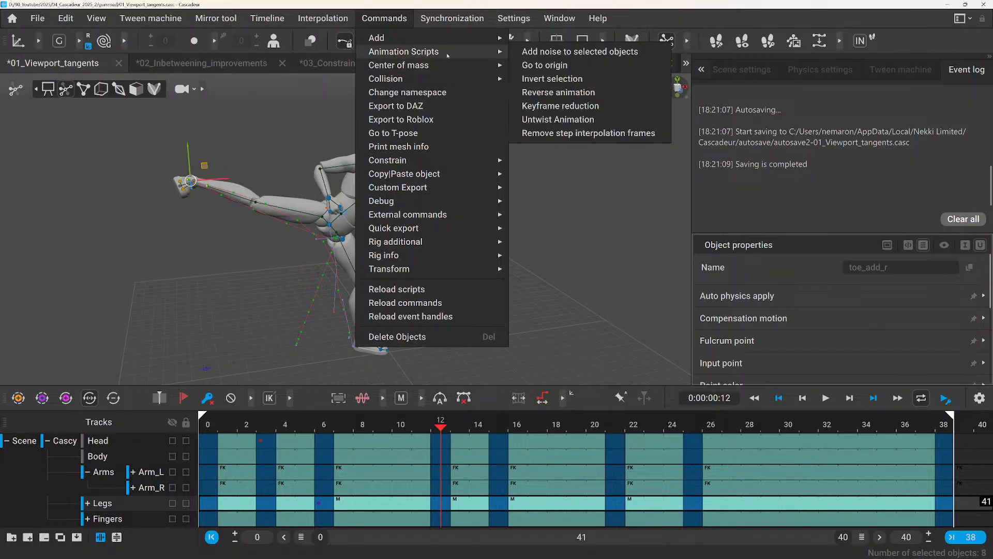
pyautogui.click(552, 79)
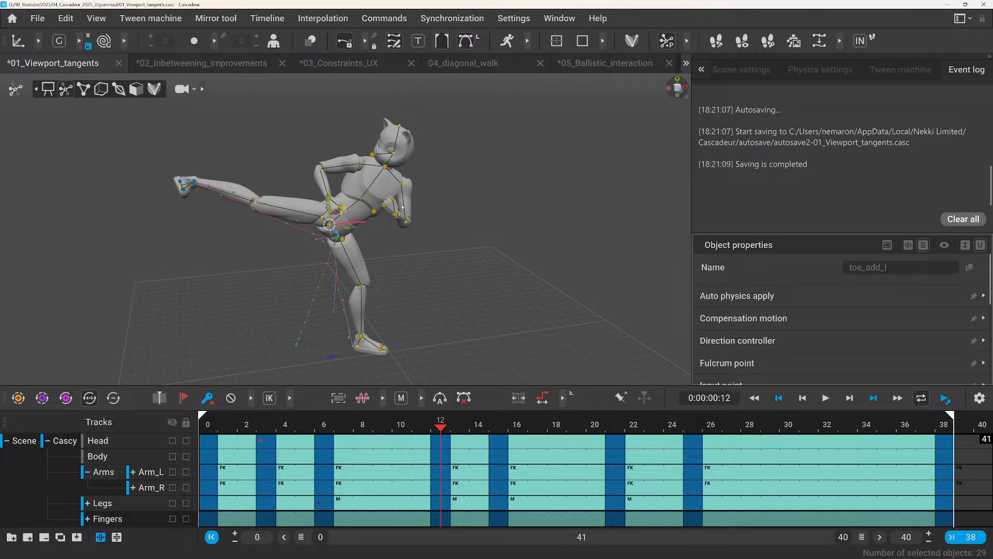
pyautogui.moveTo(402, 207); pyautogui.dragTo(468, 281, button='right')
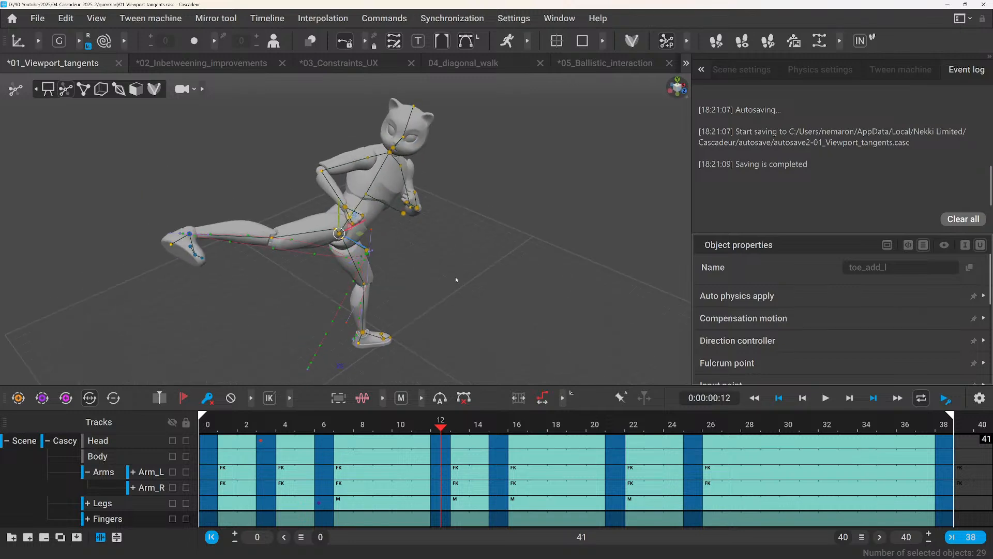
pyautogui.scroll(2, 435, 262)
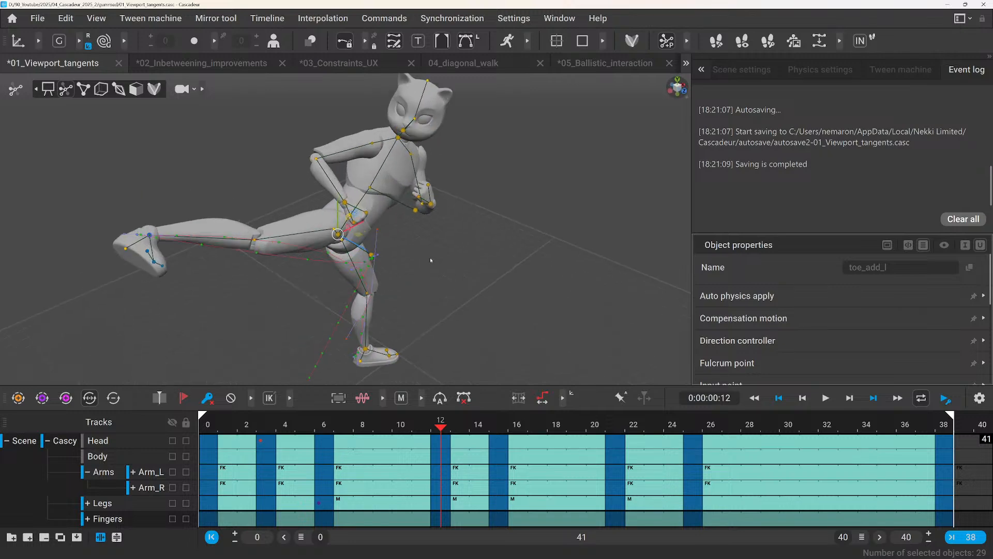
pyautogui.click(240, 182)
pyautogui.moveTo(240, 182); pyautogui.dragTo(181, 200, button='right')
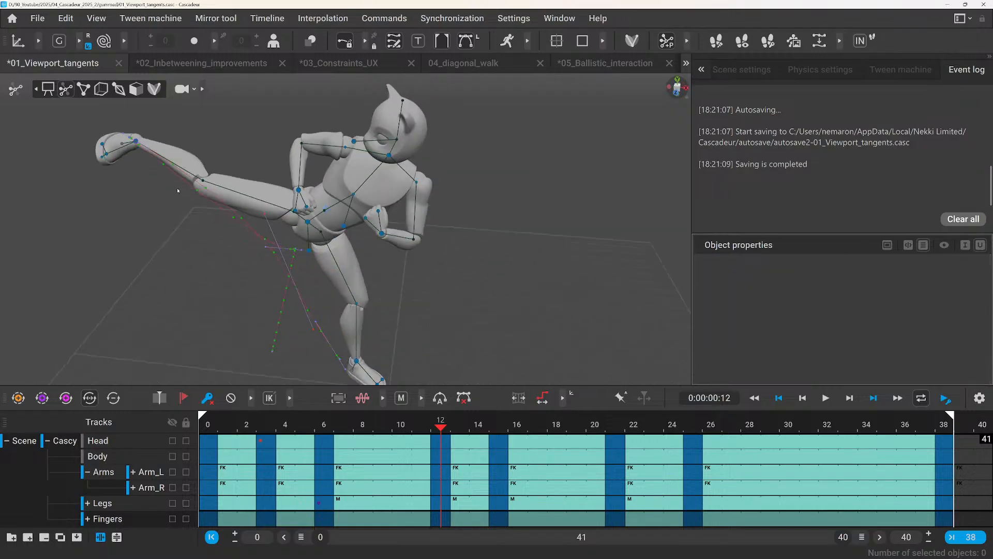
pyautogui.click(384, 18)
pyautogui.moveTo(400, 53)
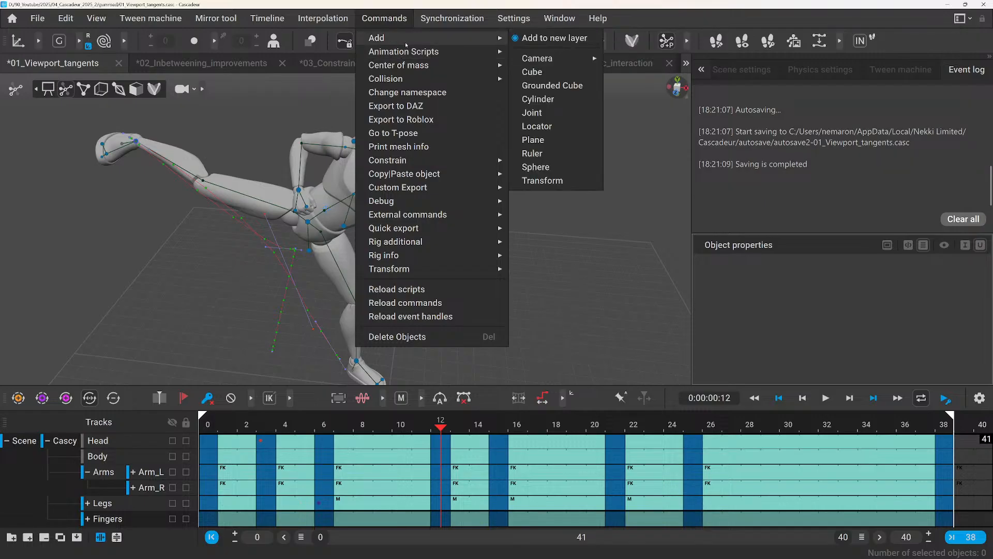
pyautogui.click(238, 122)
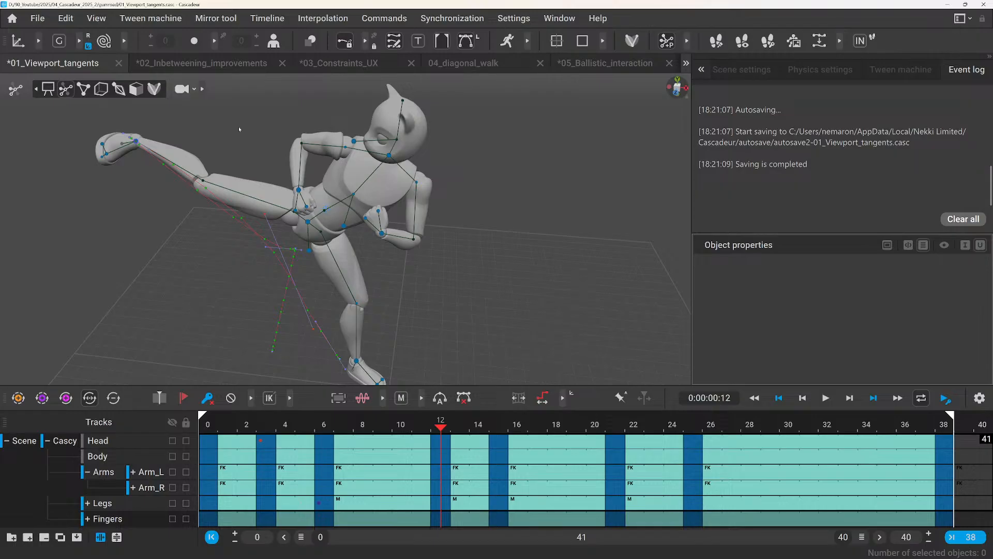
pyautogui.scroll(3, 284, 151)
pyautogui.scroll(-4, 280, 155)
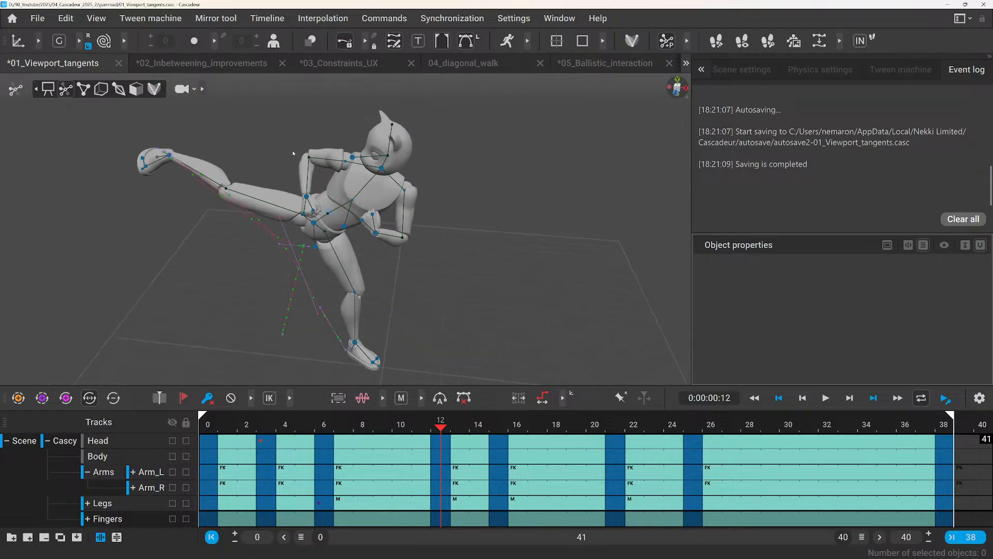
pyautogui.scroll(2, 293, 153)
# Save the 01_Viewport_tangents scene and view the kicking character from another angle.
pyautogui.hotkey('ctrl', 's')
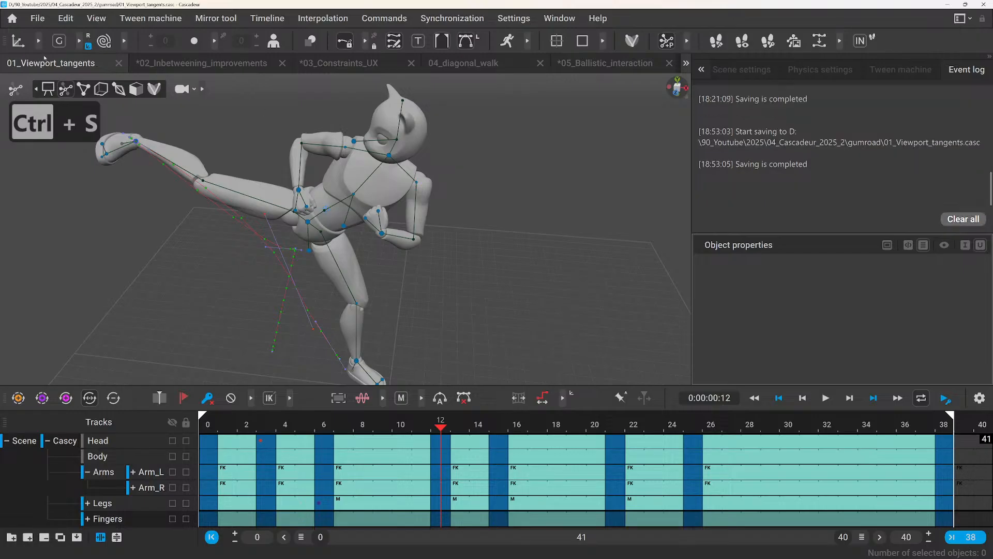
pyautogui.moveTo(182, 113); pyautogui.dragTo(427, 209, button='right')
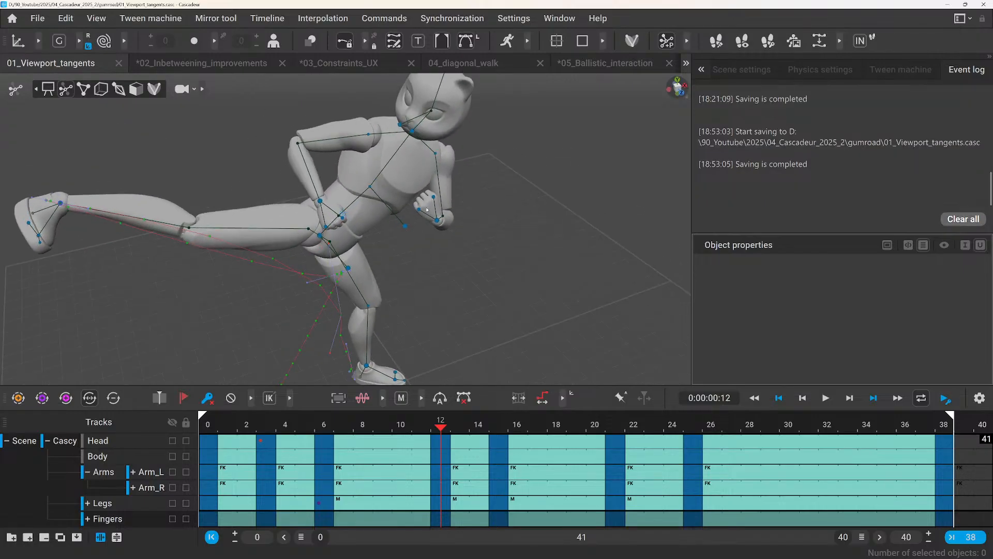
pyautogui.moveTo(262, 174); pyautogui.dragTo(359, 184, button='middle')
pyautogui.scroll(-4, 338, 189)
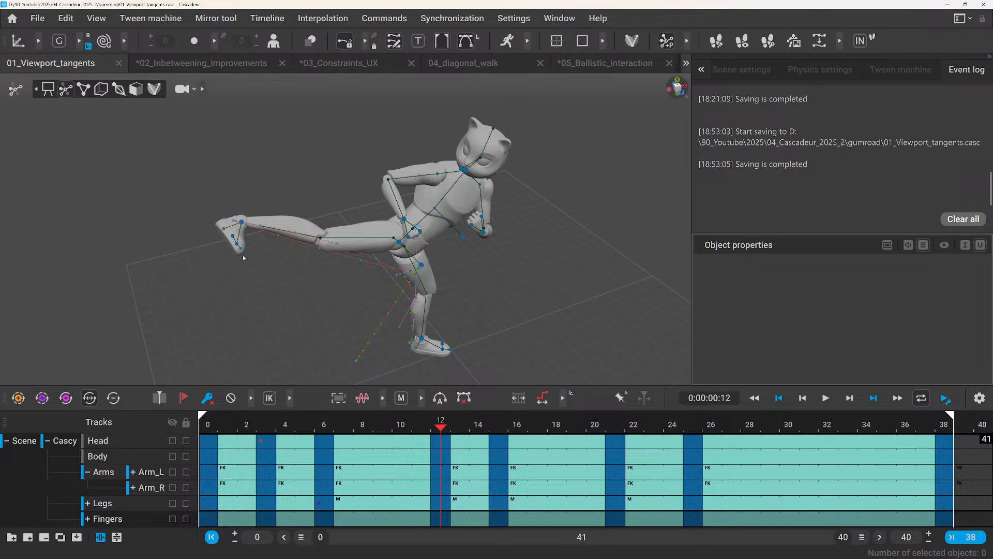
# Show the camera commands available for adding objects to the scene.
pyautogui.click(390, 19)
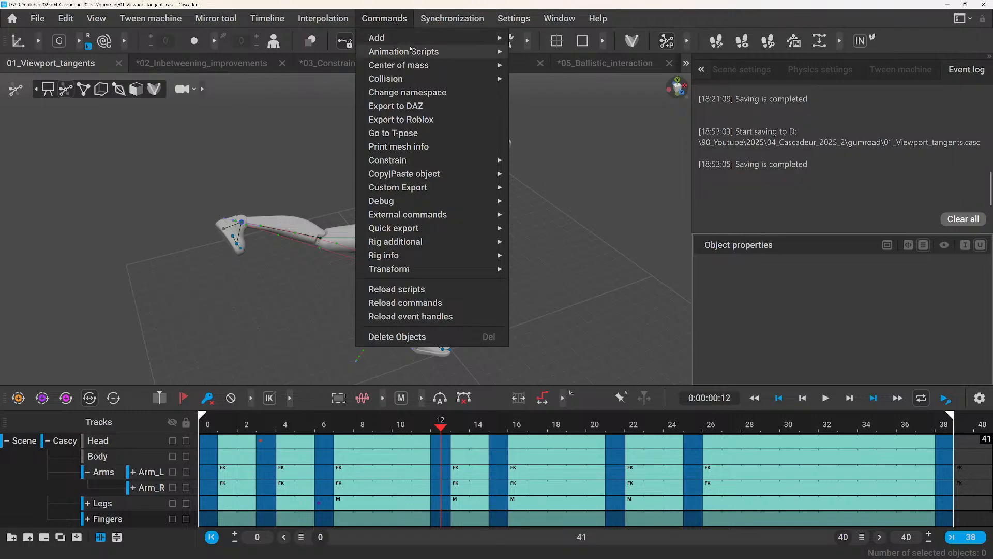
pyautogui.moveTo(393, 38)
pyautogui.moveTo(548, 60)
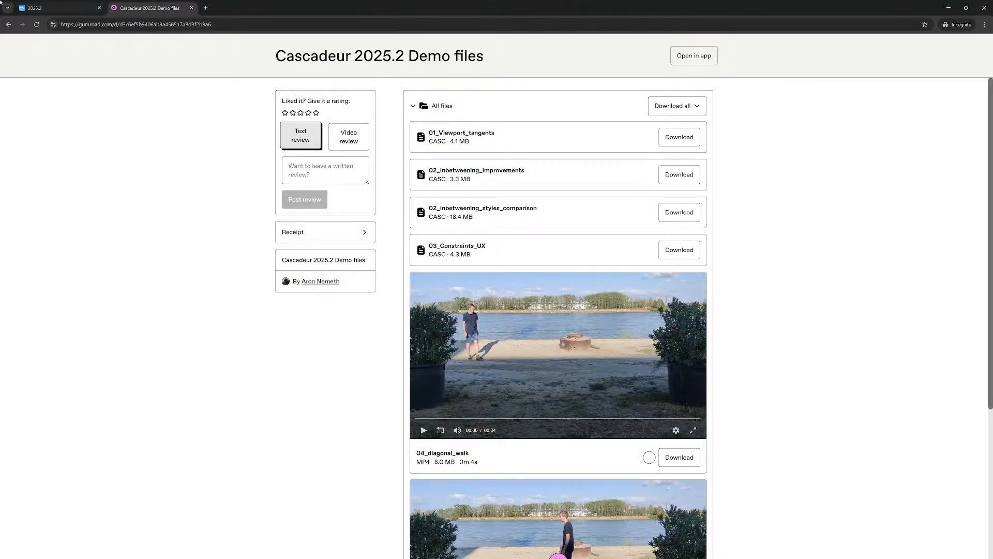
# Switch to the Cascadeur 2025.2 release notes in the browser and read from Improved Inbetweening through the User Interface section.
pyautogui.click(57, 7)
pyautogui.scroll(-3, 680, 270)
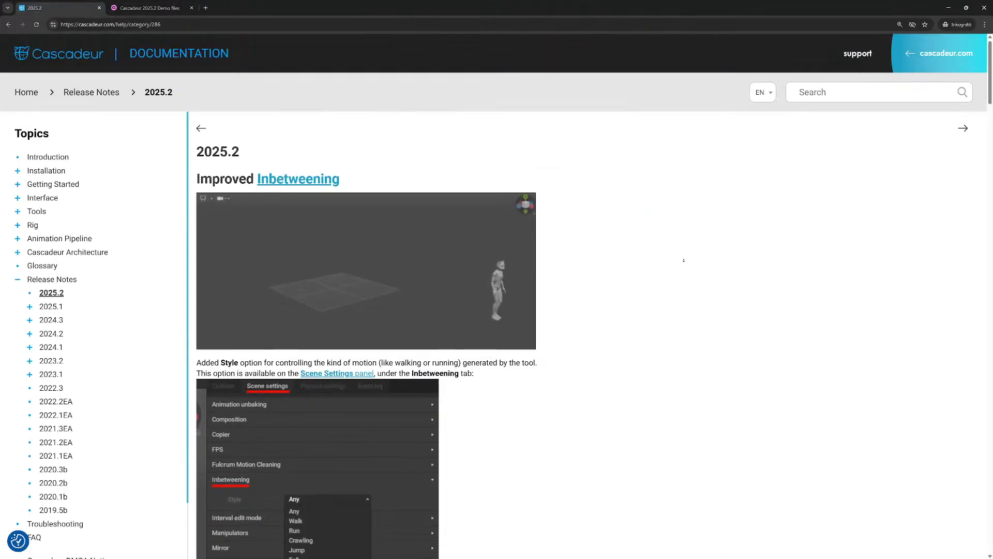
pyautogui.scroll(-5, 680, 270)
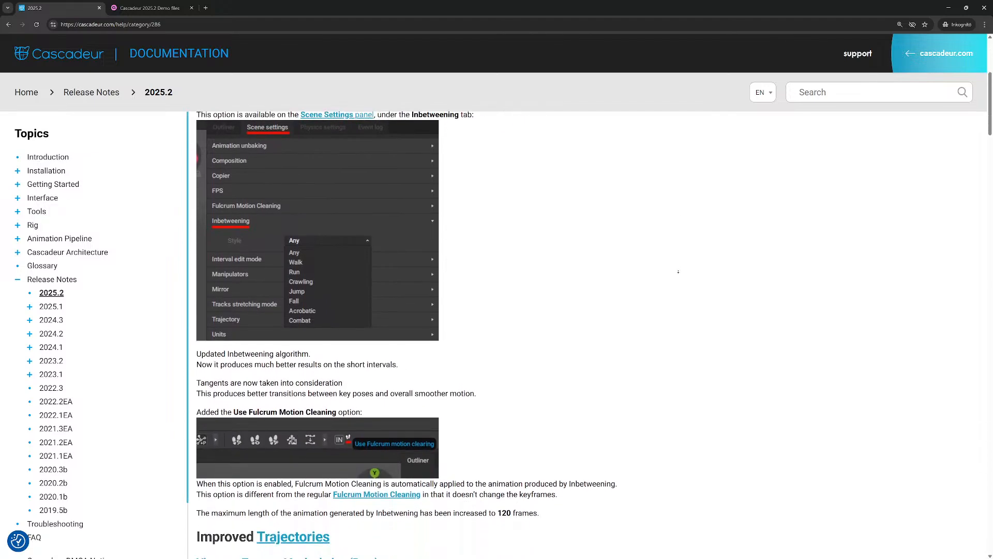
pyautogui.scroll(-10, 677, 276)
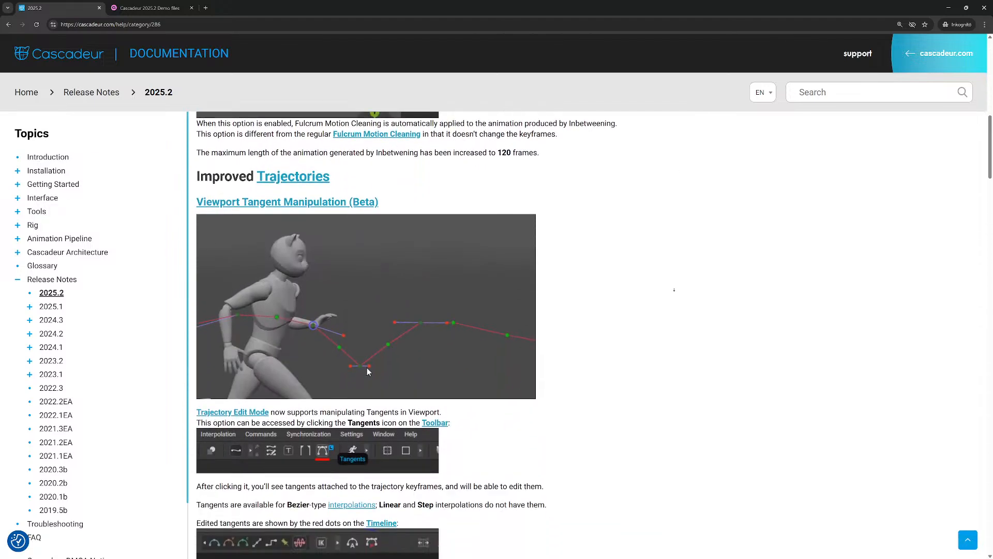
pyautogui.scroll(-4, 673, 293)
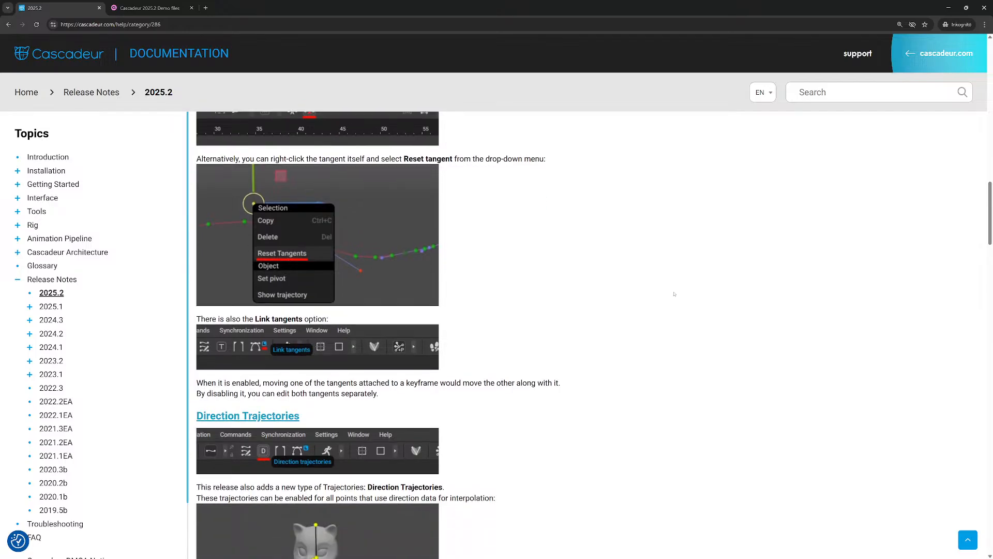
pyautogui.scroll(-2, 567, 279)
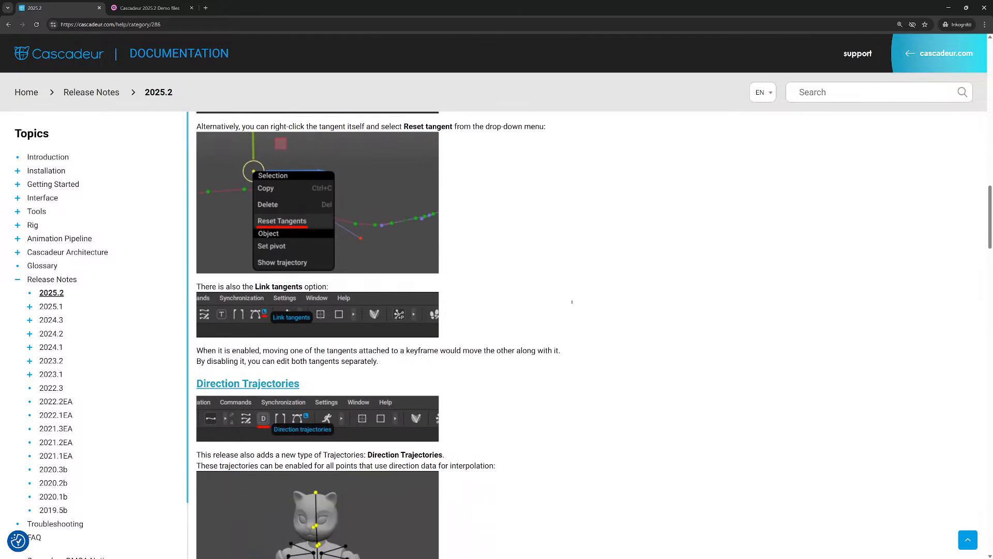
pyautogui.scroll(-1, 574, 318)
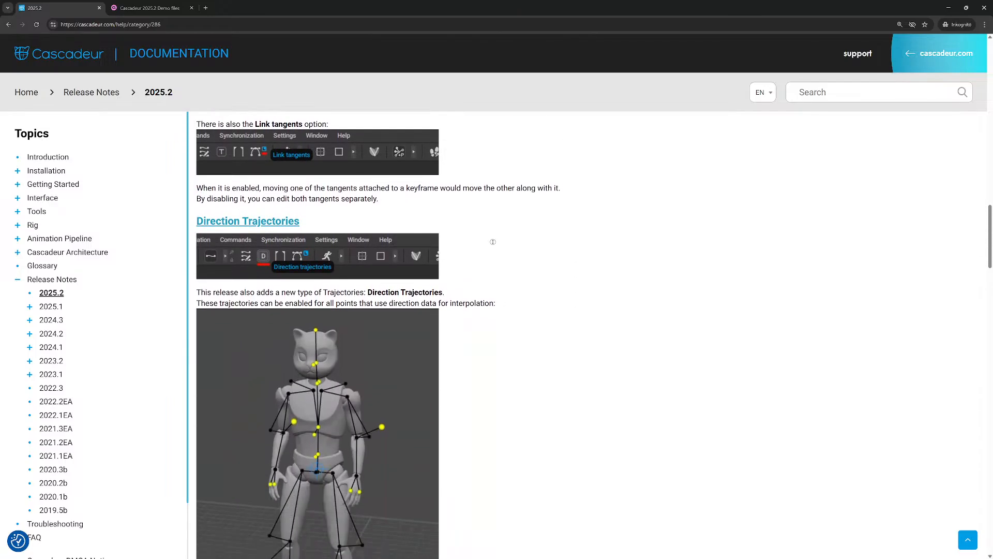
pyautogui.scroll(-6, 519, 308)
pyautogui.scroll(-8, 530, 296)
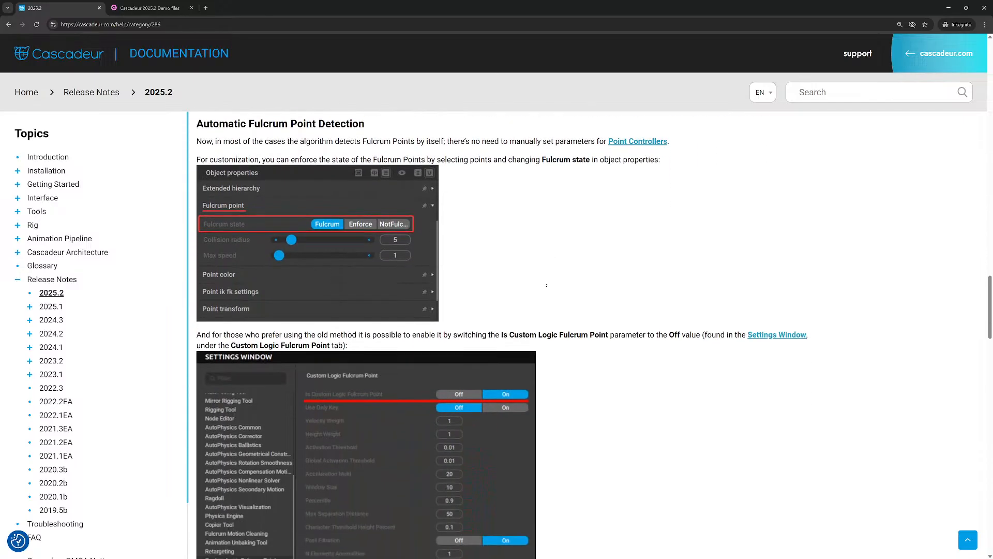
pyautogui.scroll(-3, 558, 292)
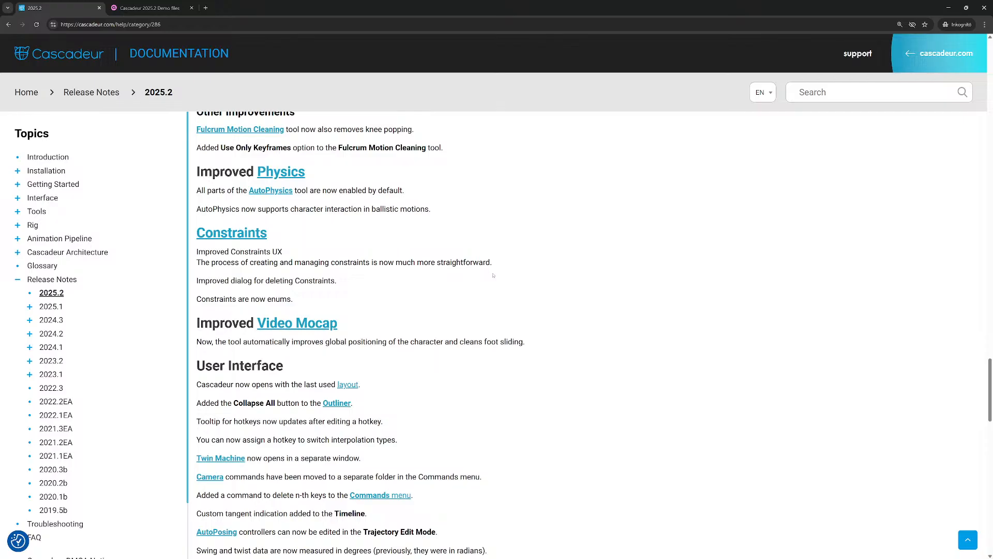
pyautogui.scroll(-1, 493, 275)
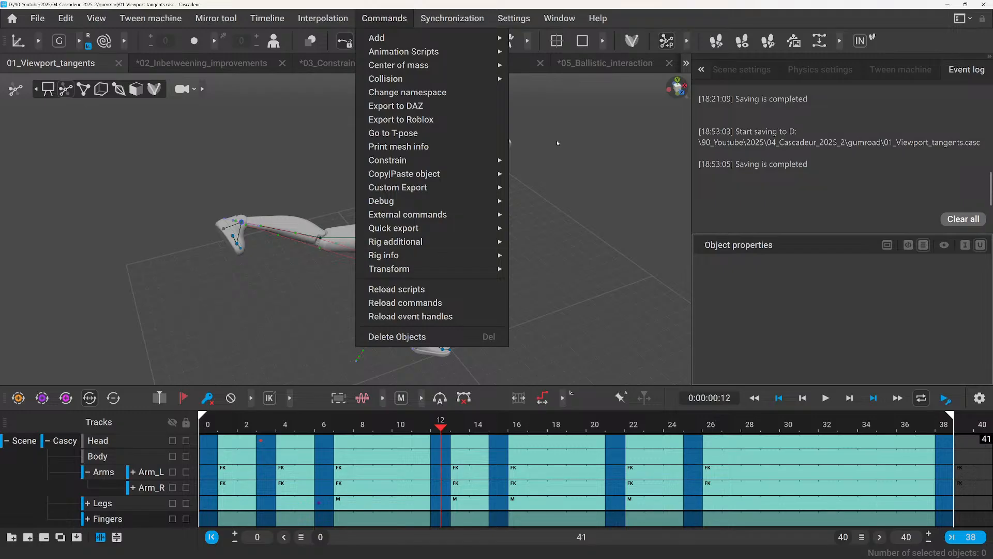
# Switch to Cascadeur, enlarge the area showing the physics settings, and collapse the Ragdoll section to review the AutoPhysics options.
pyautogui.click(741, 69)
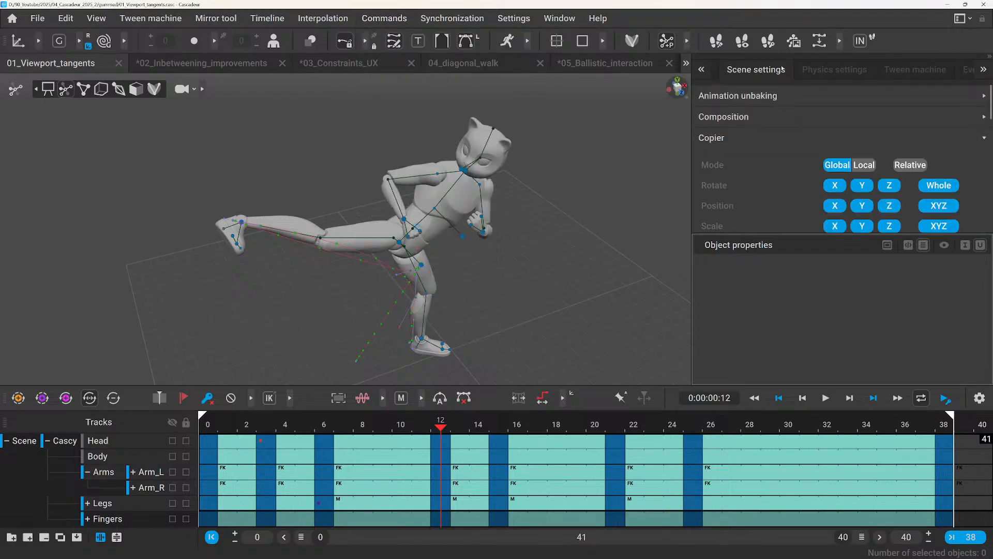
pyautogui.click(814, 70)
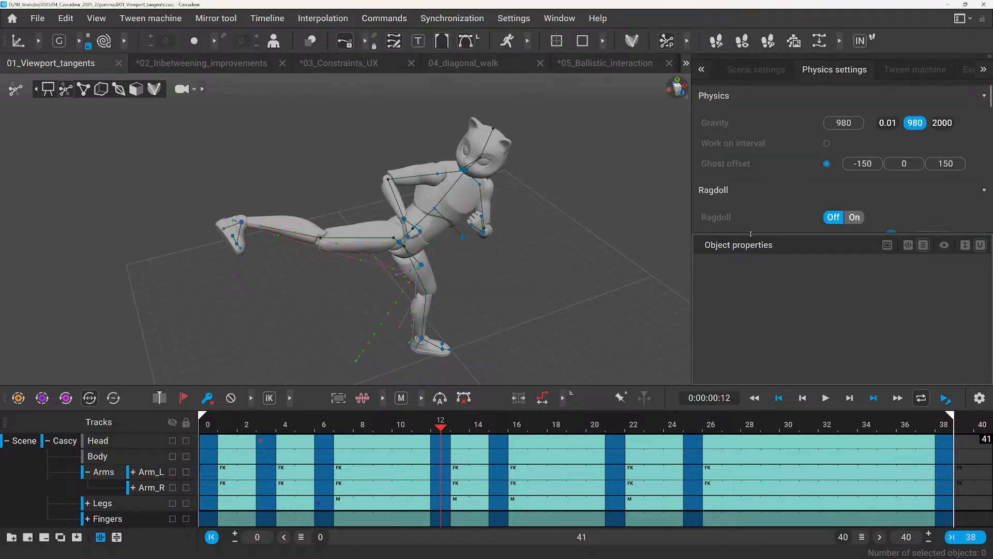
pyautogui.moveTo(750, 234); pyautogui.dragTo(765, 329)
pyautogui.click(729, 190)
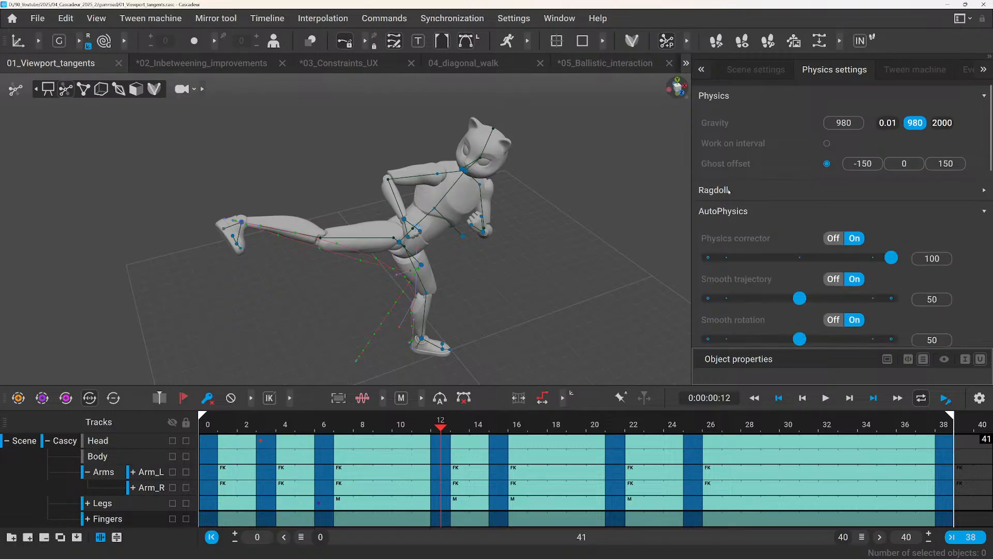
pyautogui.scroll(-7, 750, 248)
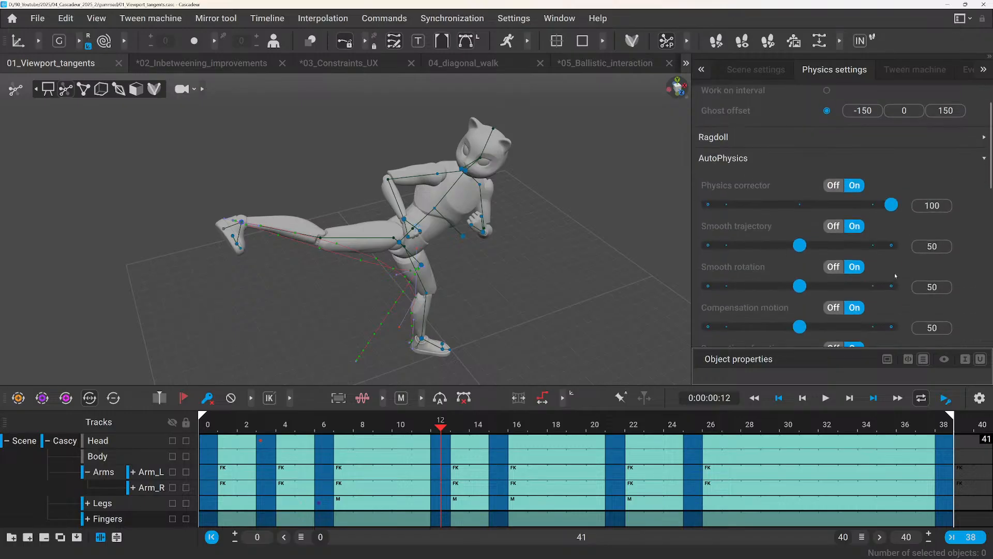
pyautogui.scroll(2, 755, 278)
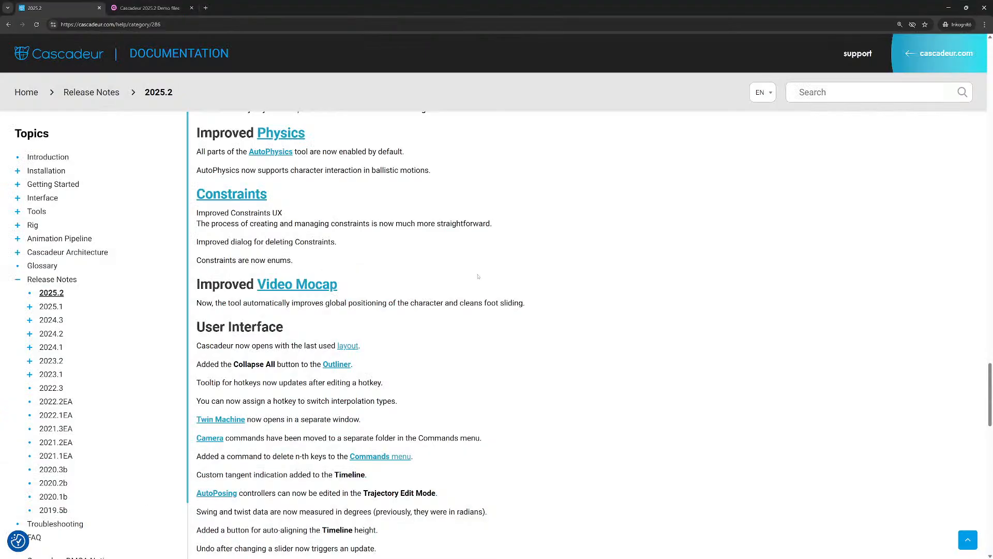
# Examine the User Interface items in the browser's release notes, highlighting the Collapse All and Twin Machine entries.
pyautogui.scroll(-3, 488, 213)
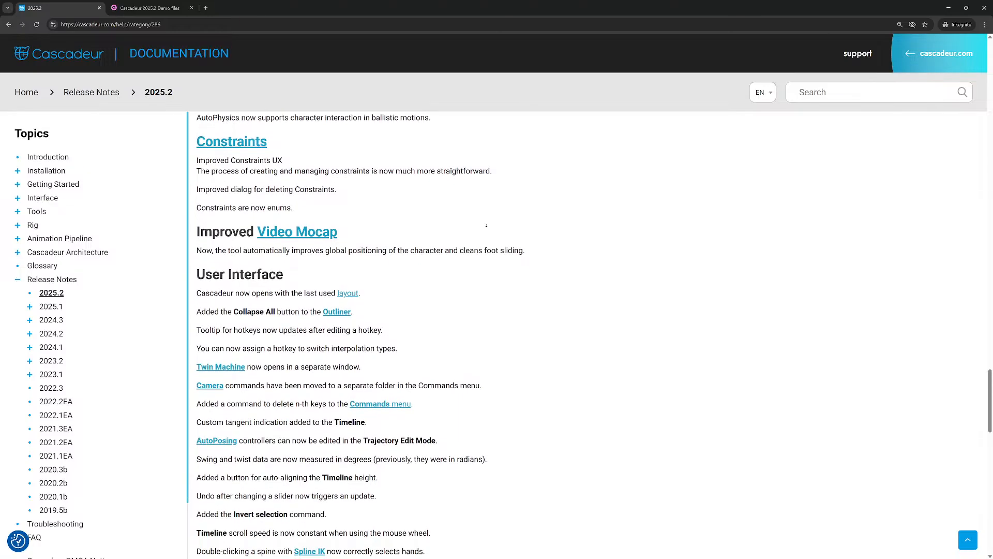
pyautogui.moveTo(246, 236)
pyautogui.mouseDown()
pyautogui.moveTo(283, 240)
pyautogui.moveTo(238, 238)
pyautogui.mouseUp()
pyautogui.doubleClick(270, 237)
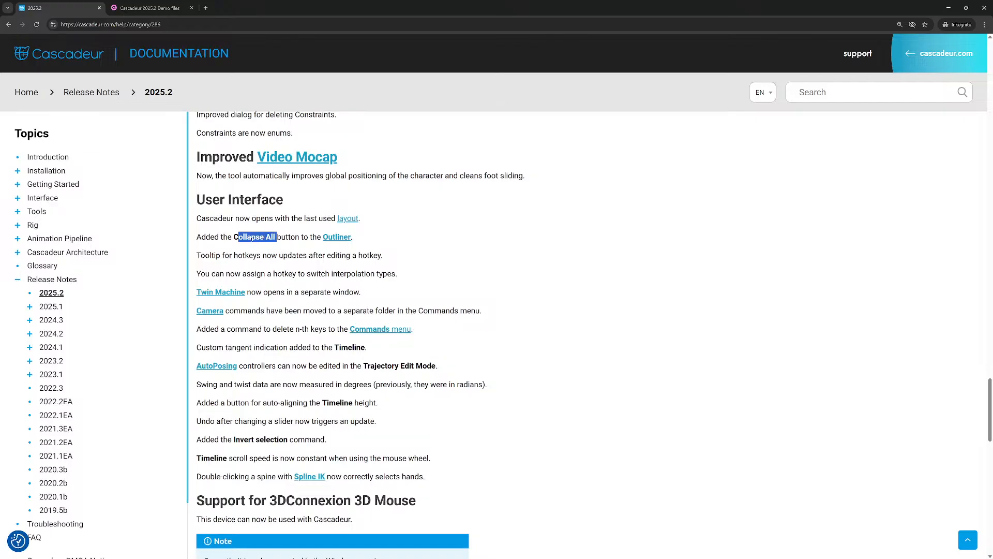
pyautogui.click(252, 269)
pyautogui.scroll(-1, 258, 280)
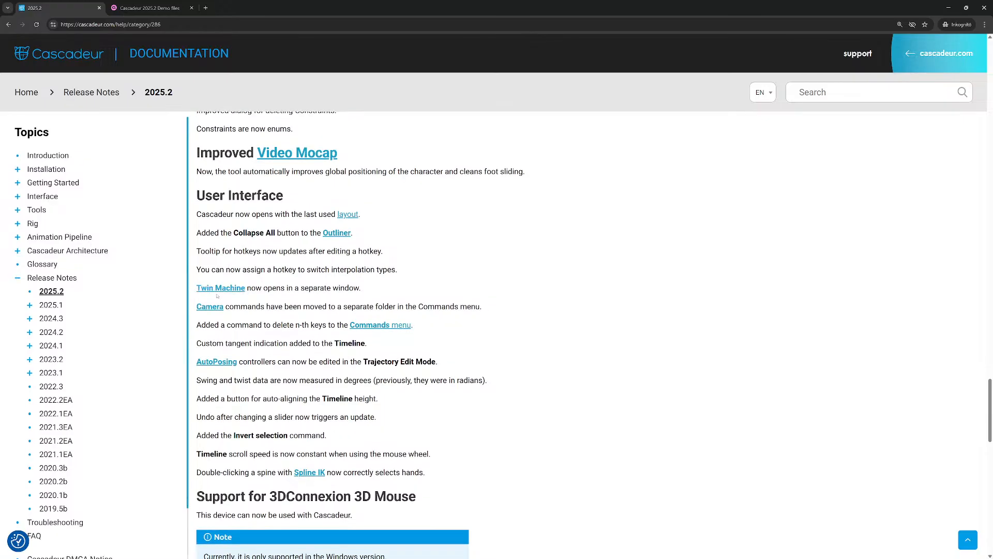
pyautogui.moveTo(196, 290); pyautogui.dragTo(309, 280)
pyautogui.click(309, 281)
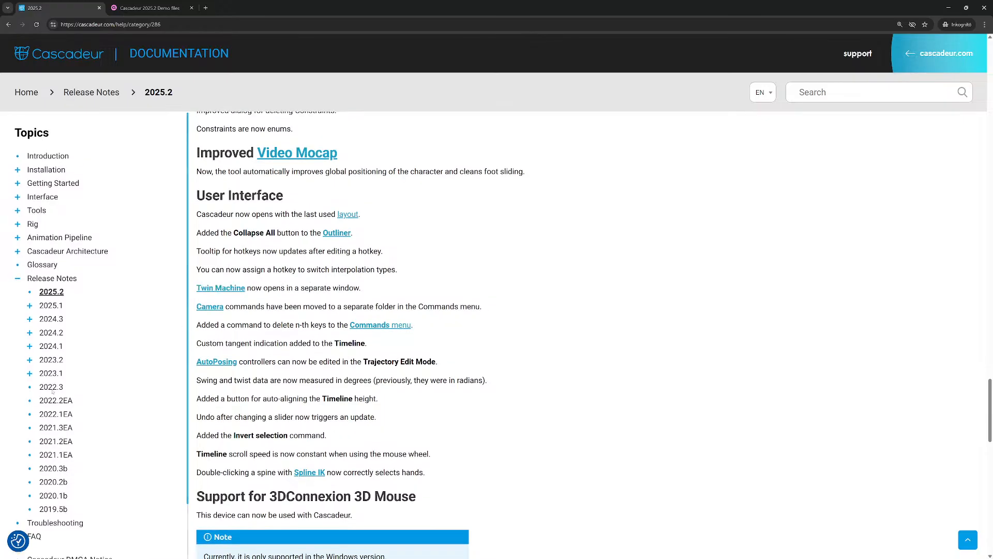
# Switch to Cascadeur, try the Tween machine as a separate panel with its Main controls expanded, and dock it back with the settings.
pyautogui.hotkey('alt', 'Tab')
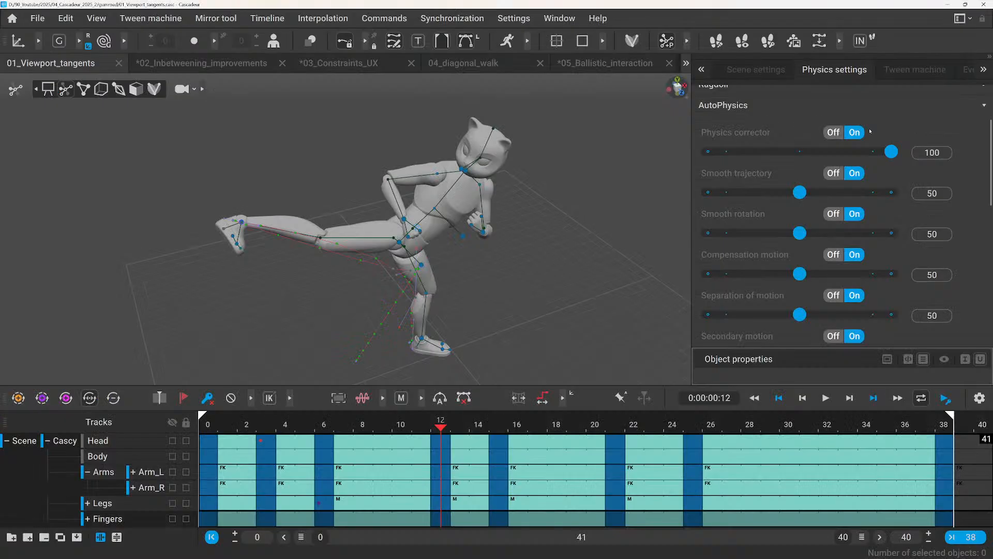
pyautogui.click(900, 66)
pyautogui.moveTo(900, 65); pyautogui.dragTo(675, 158)
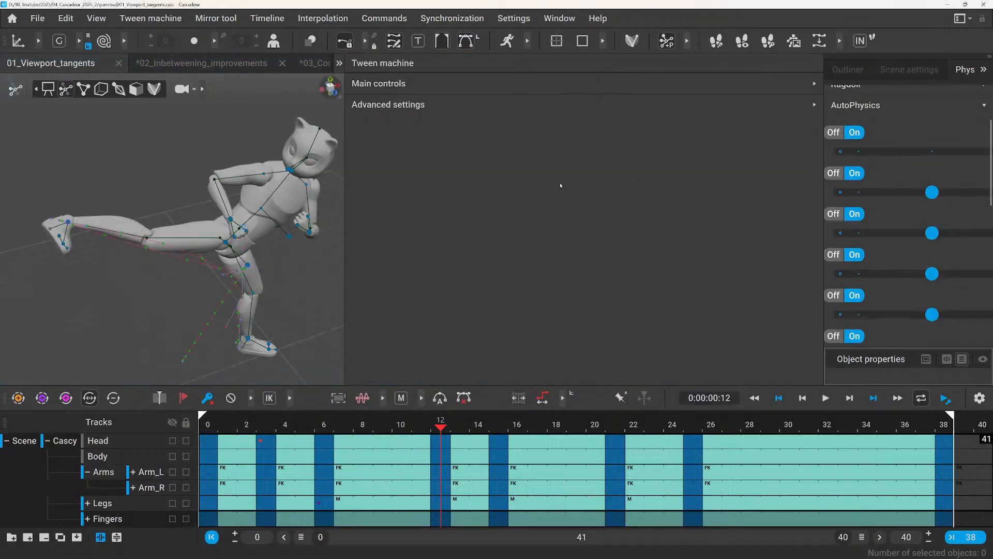
pyautogui.click(732, 90)
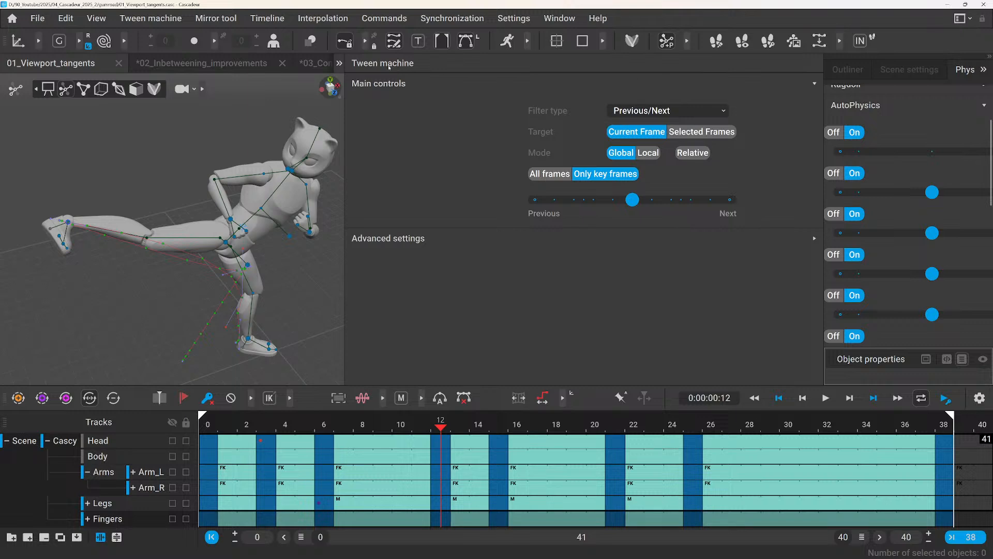
pyautogui.moveTo(383, 65); pyautogui.dragTo(916, 161)
# Collapse Copier, FPS and Manipulators in the scene settings, expand Units, and compare with the Tween machine settings.
pyautogui.click(747, 71)
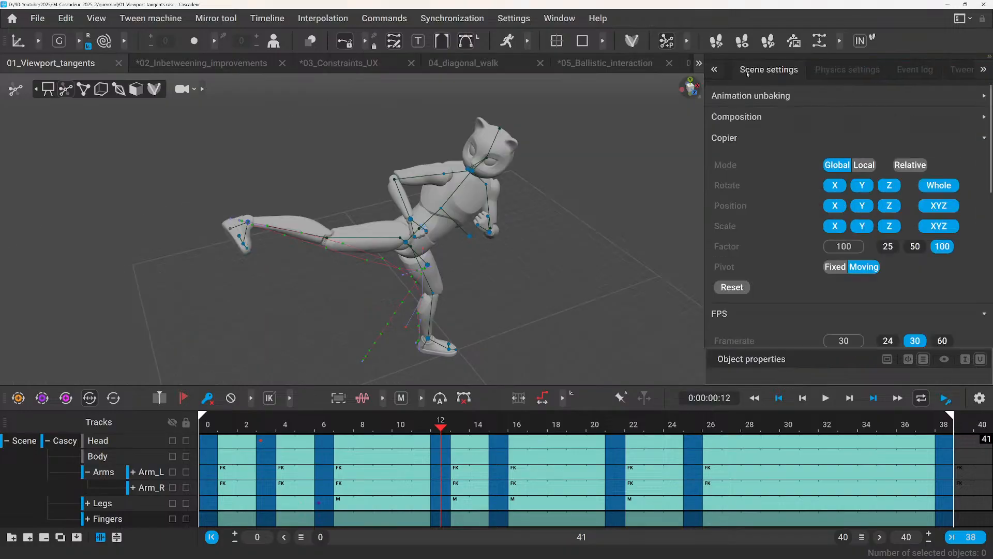
pyautogui.scroll(-3, 786, 111)
pyautogui.scroll(3, 773, 130)
pyautogui.click(765, 139)
pyautogui.click(753, 158)
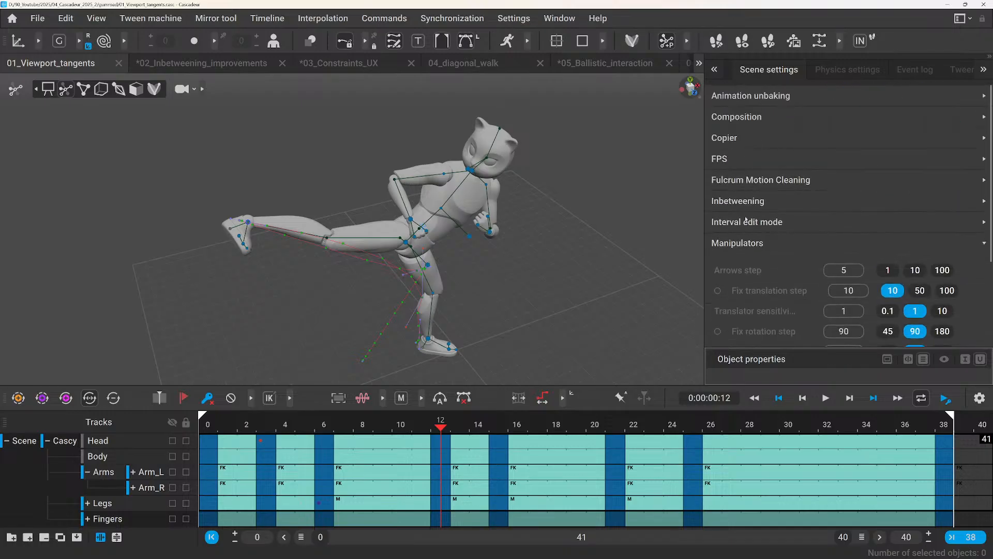
pyautogui.click(742, 243)
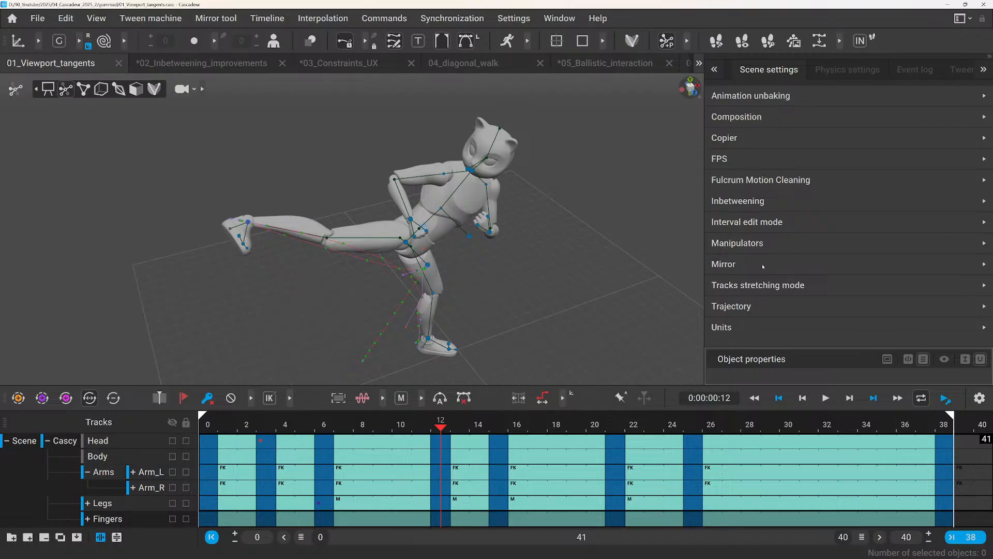
pyautogui.click(741, 331)
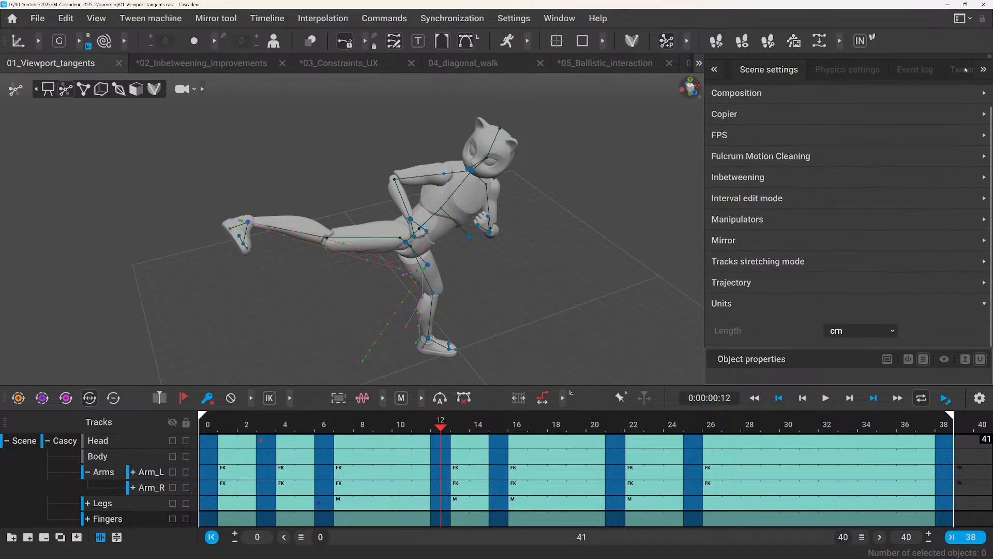
pyautogui.click(967, 70)
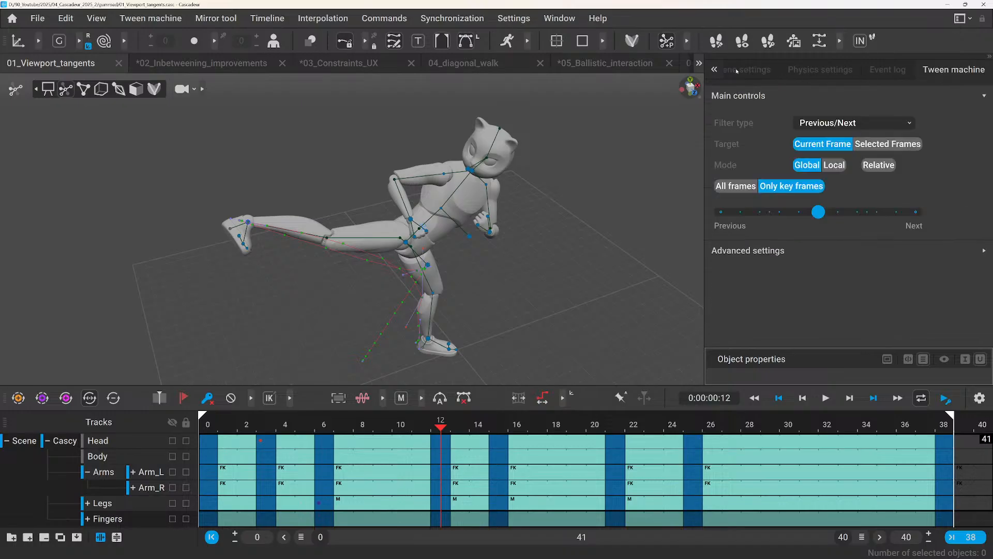
pyautogui.click(780, 73)
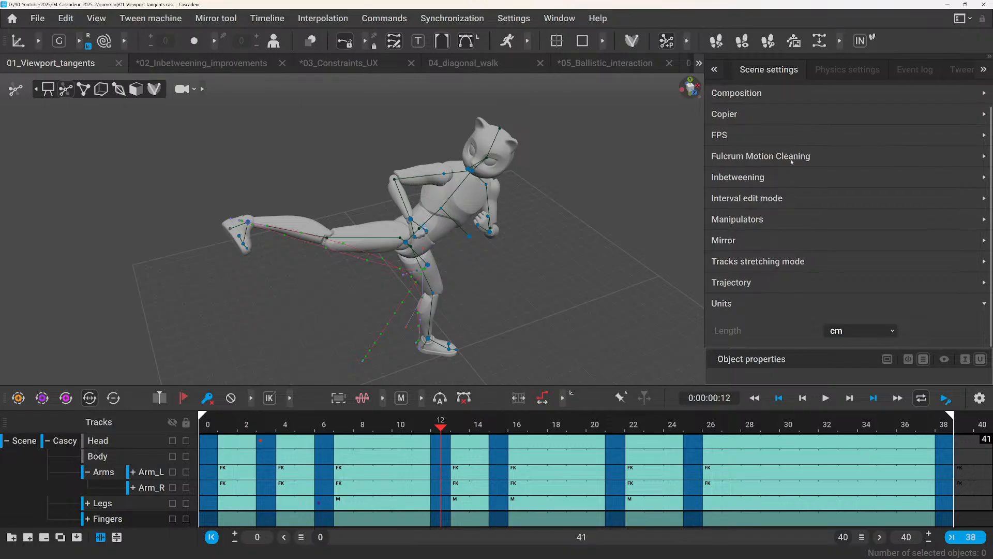
# Return from the scene settings to the Tween machine settings.
pyautogui.scroll(1, 783, 172)
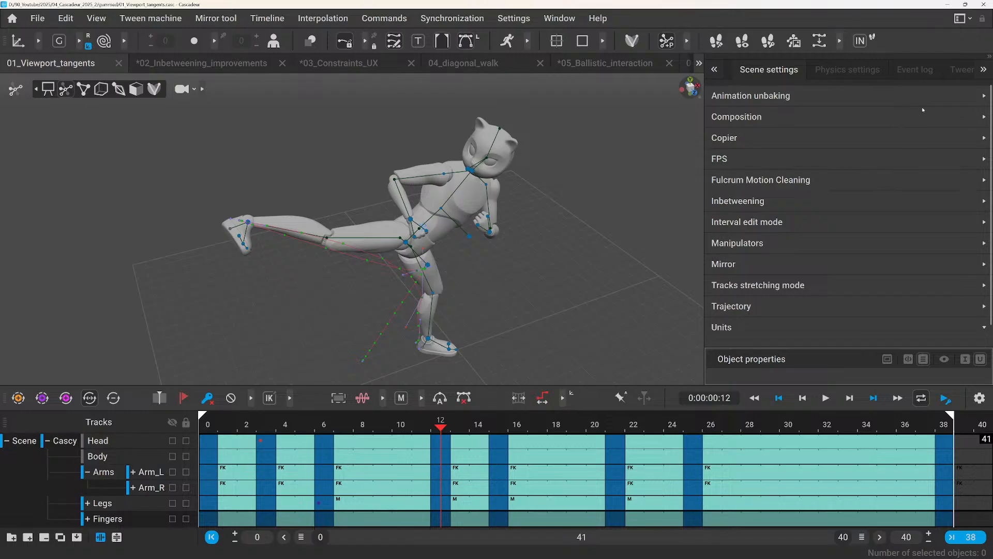
pyautogui.click(956, 71)
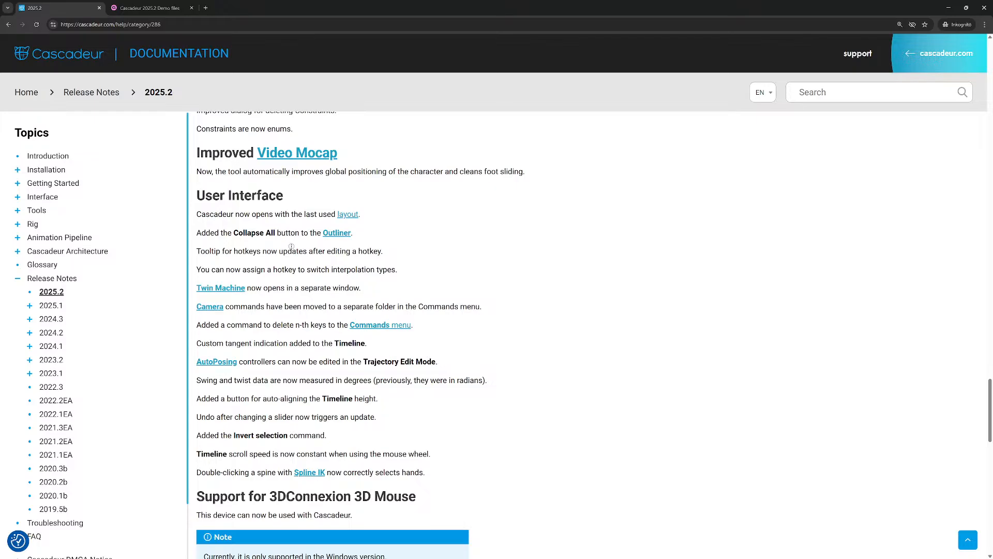
# Switch to the browser and examine the remaining User Interface items, 3DConnexion mouse support and Other Updates in the 2025.2 release notes.
pyautogui.scroll(-2, 290, 245)
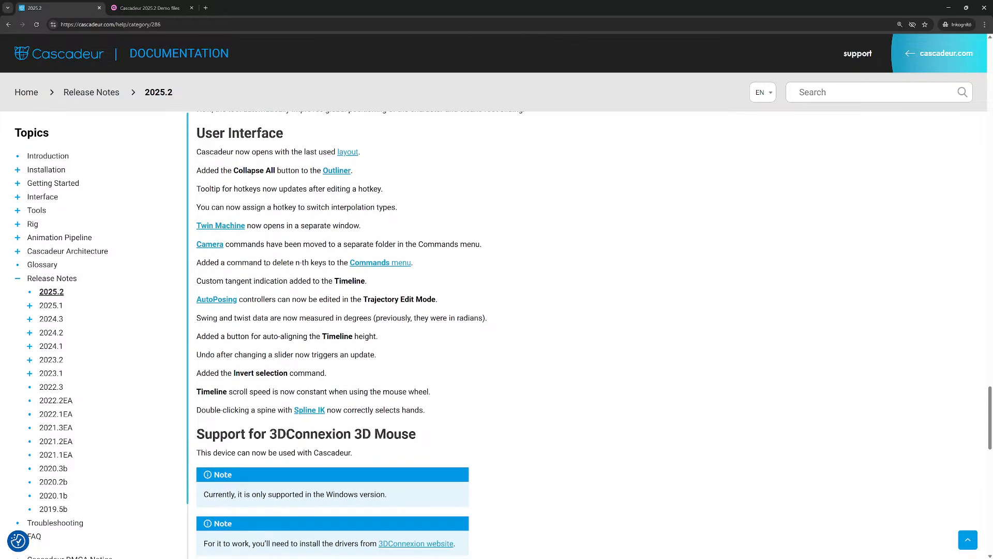
pyautogui.doubleClick(229, 264)
pyautogui.scroll(-3, 256, 332)
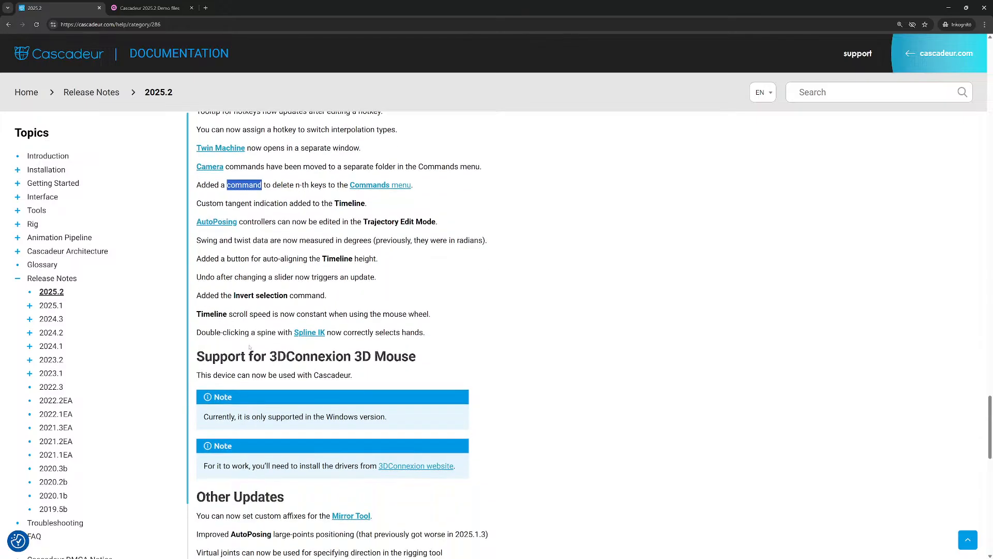
pyautogui.moveTo(262, 360); pyautogui.dragTo(345, 358)
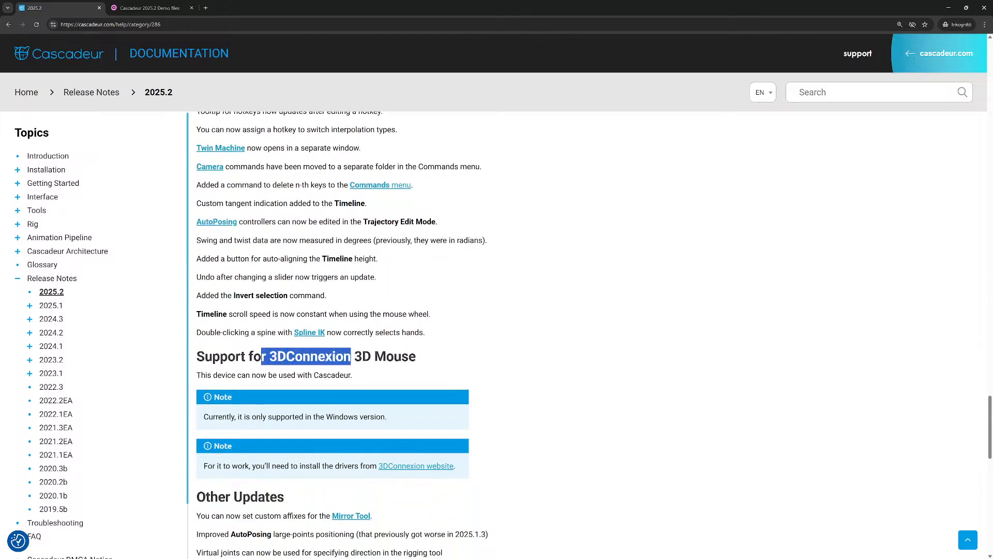
pyautogui.scroll(-2, 327, 370)
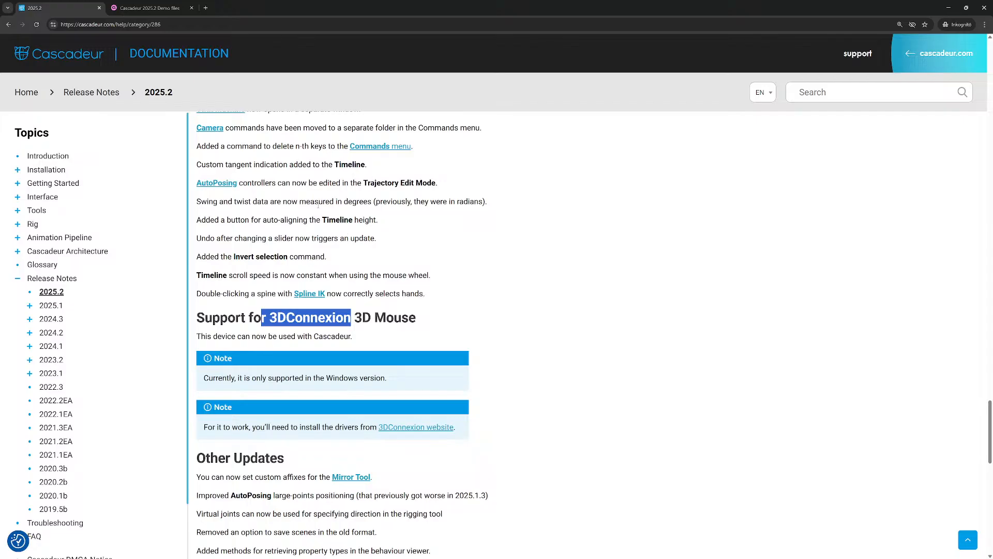
pyautogui.click(317, 205)
pyautogui.scroll(-6, 320, 217)
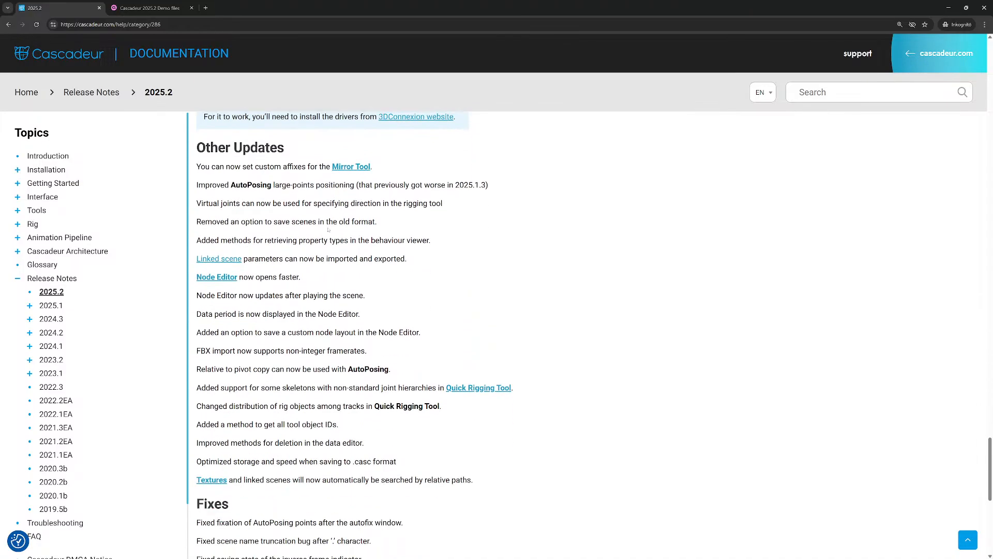
pyautogui.scroll(-2, 328, 230)
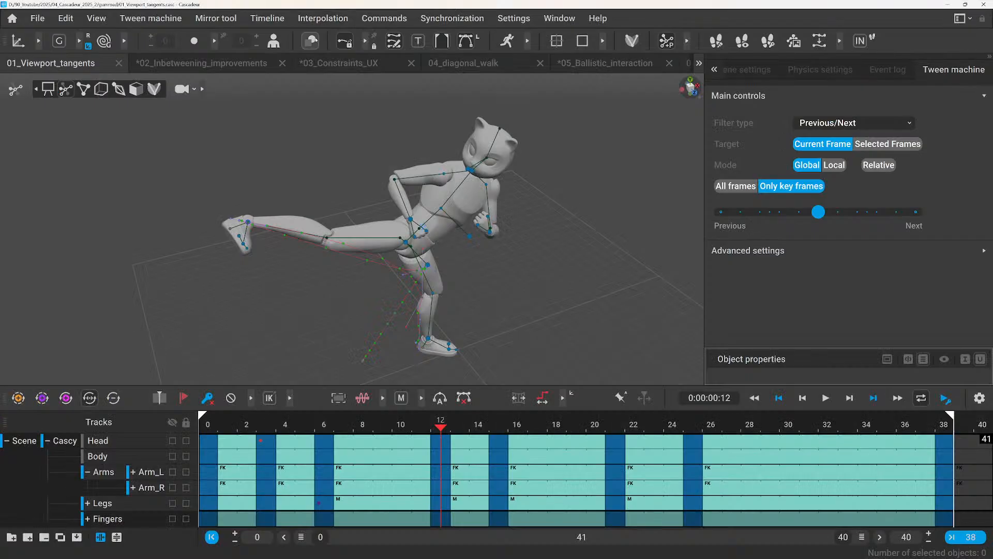
# Switch to Cascadeur, display the point controllers, select forearm_LimbDir_l, and open the Node Editor in an enlarged window.
pyautogui.click(83, 89)
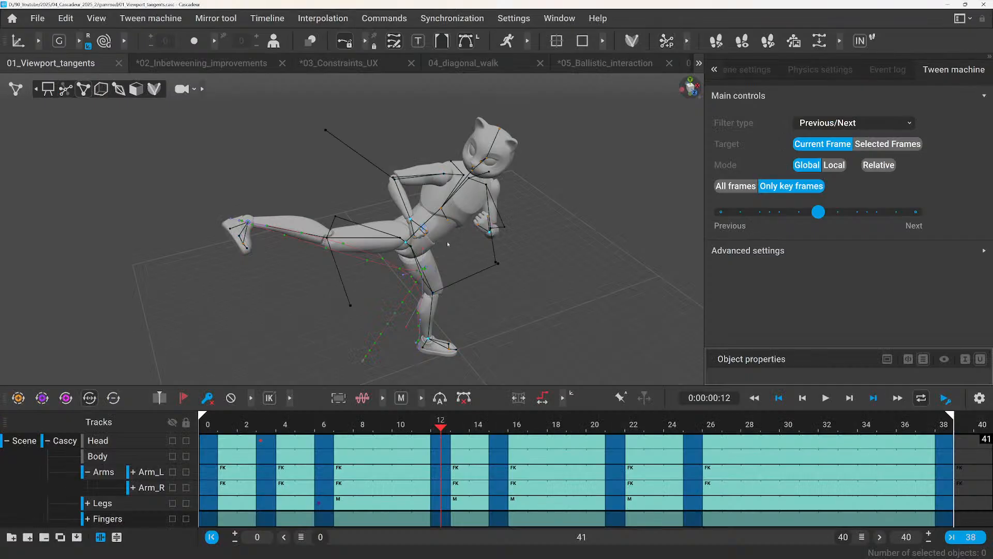
pyautogui.click(495, 262)
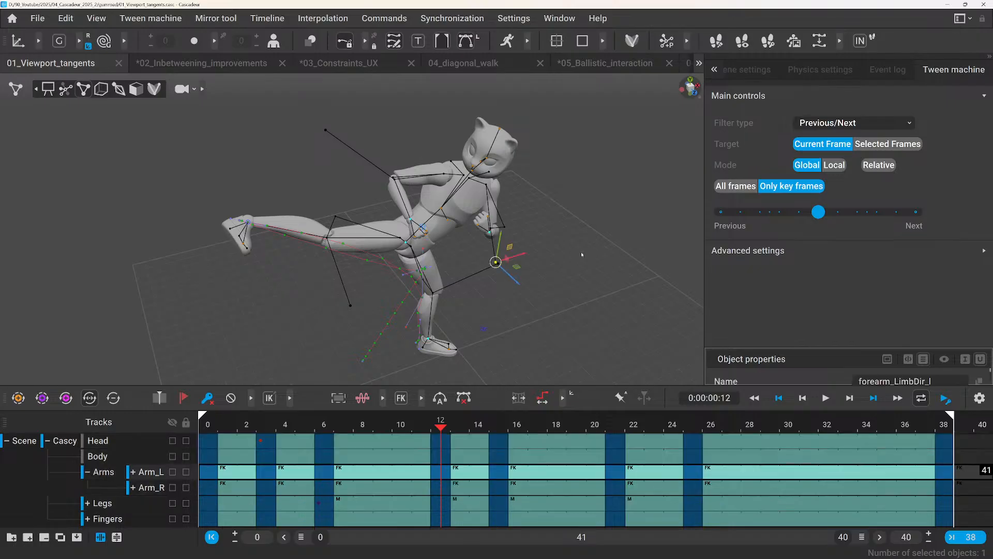
pyautogui.click(560, 18)
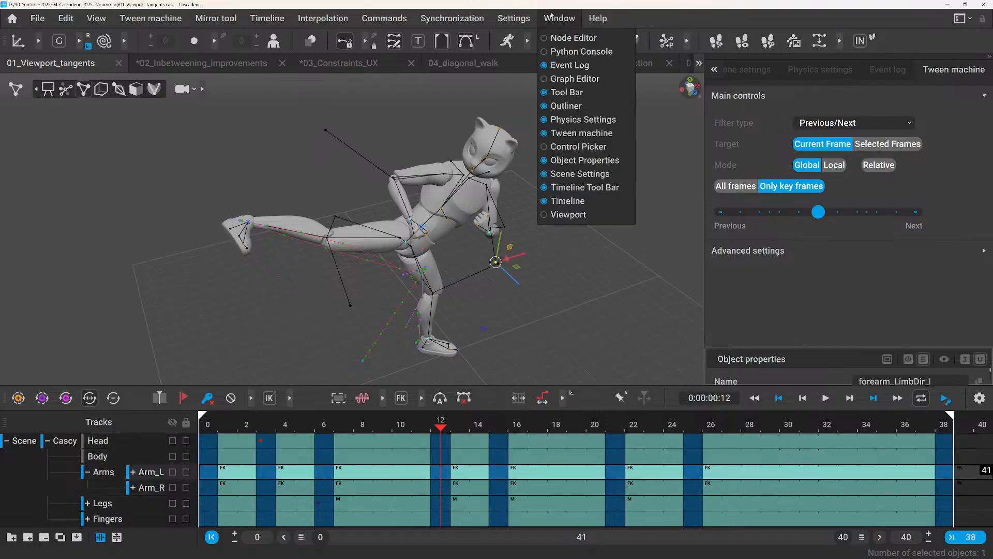
pyautogui.click(569, 38)
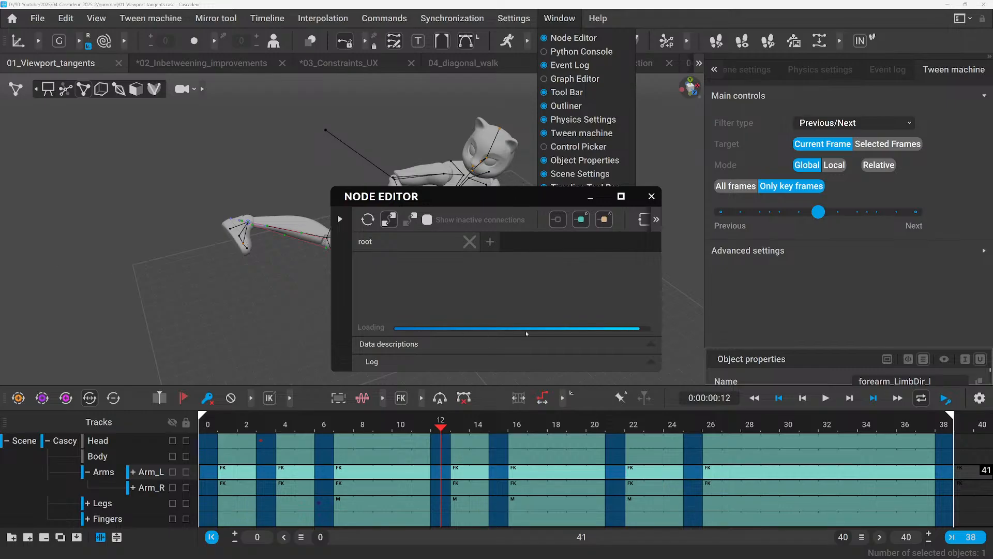
pyautogui.moveTo(458, 191); pyautogui.dragTo(154, 28)
pyautogui.moveTo(380, 200); pyautogui.dragTo(885, 480)
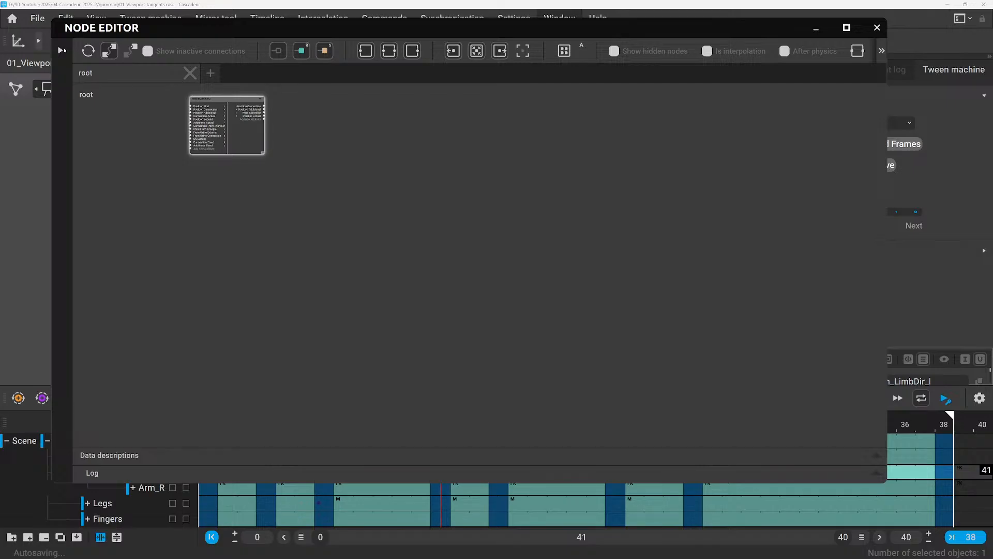
# Show the behaviours of forearm_LimbDir_l, enter its node graph, collapse all behaviours, and minimize the Node Editor.
pyautogui.click(62, 50)
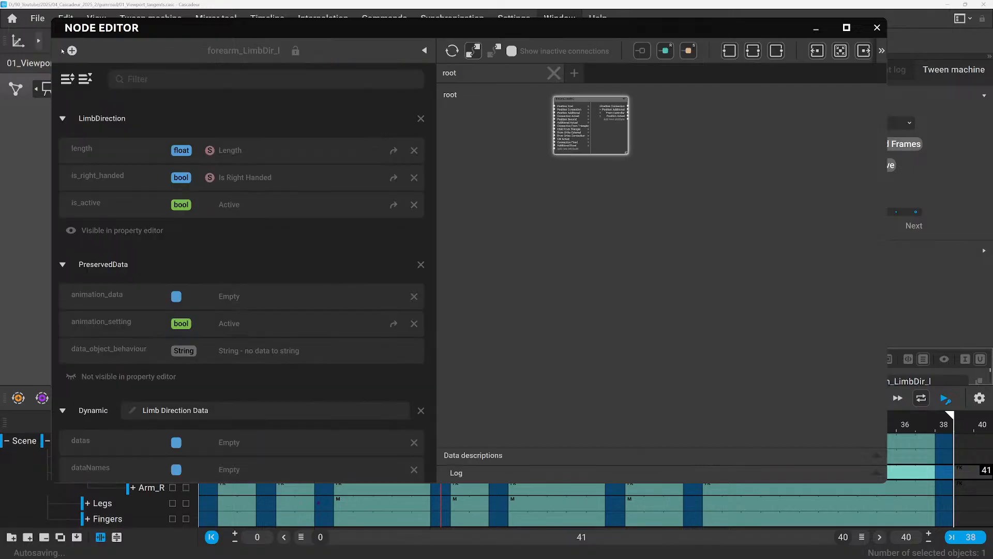
pyautogui.doubleClick(610, 138)
pyautogui.click(85, 79)
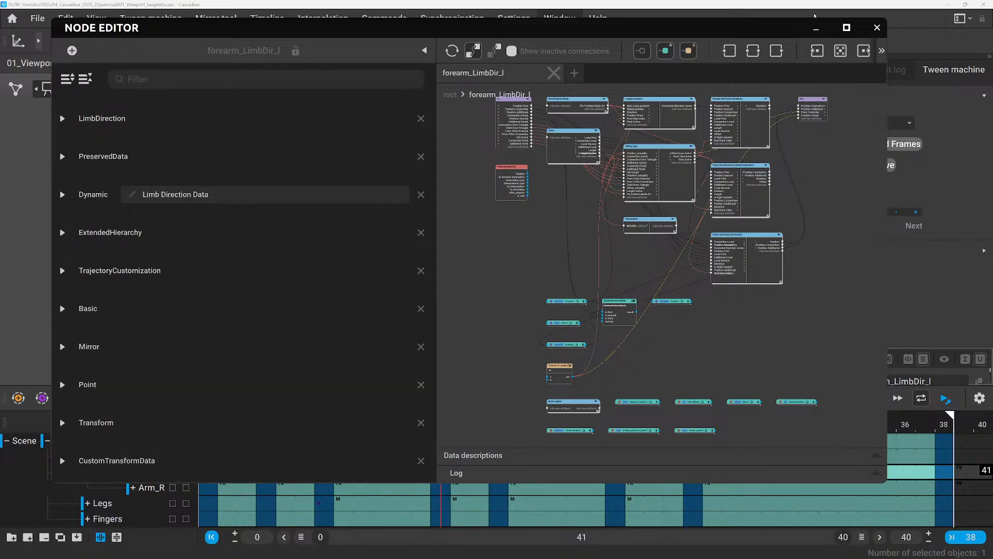
pyautogui.click(816, 30)
# Reselect forearm_LimbDir_l, enlarge the object properties, reveal the hidden properties, and expand the Point section.
pyautogui.click(495, 301)
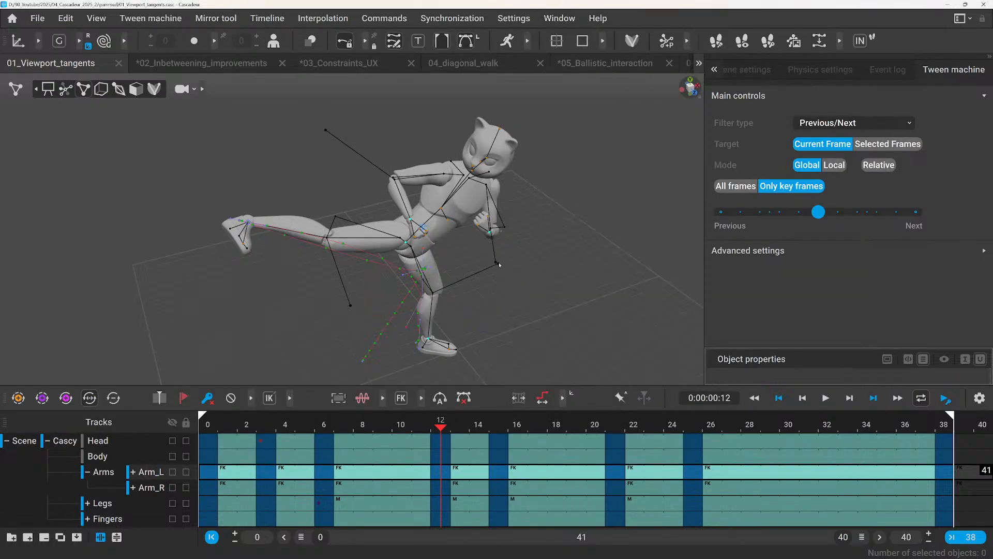
pyautogui.click(496, 265)
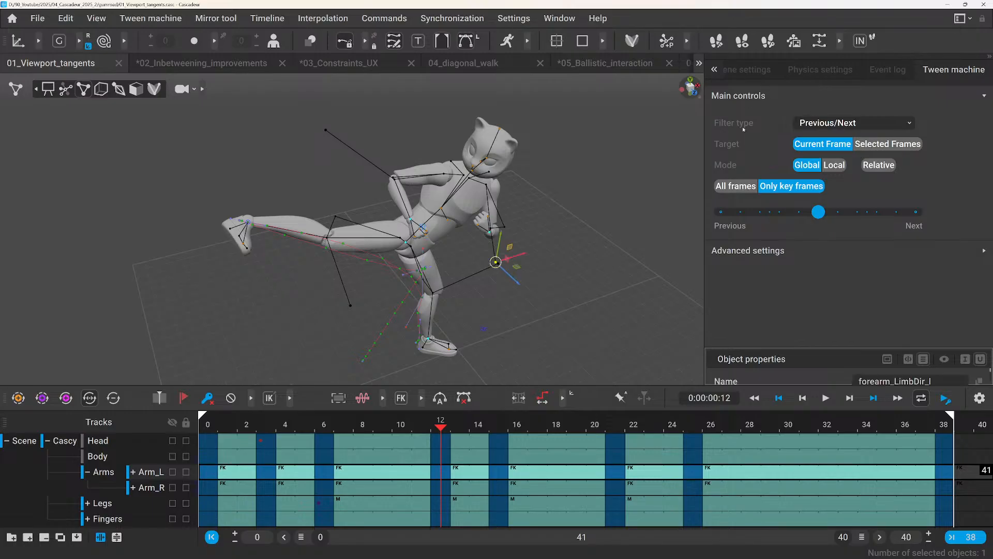
pyautogui.moveTo(761, 346); pyautogui.dragTo(743, 207)
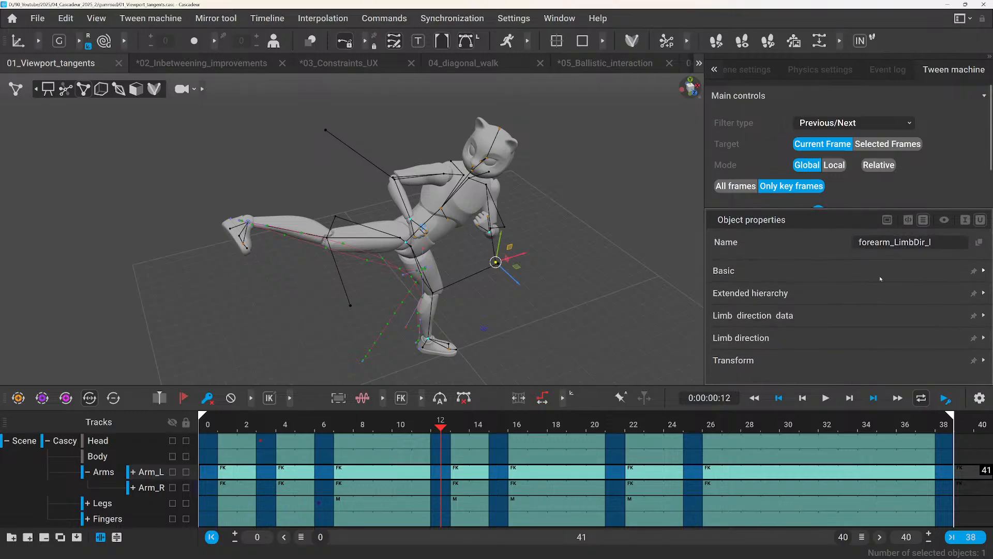
pyautogui.click(944, 220)
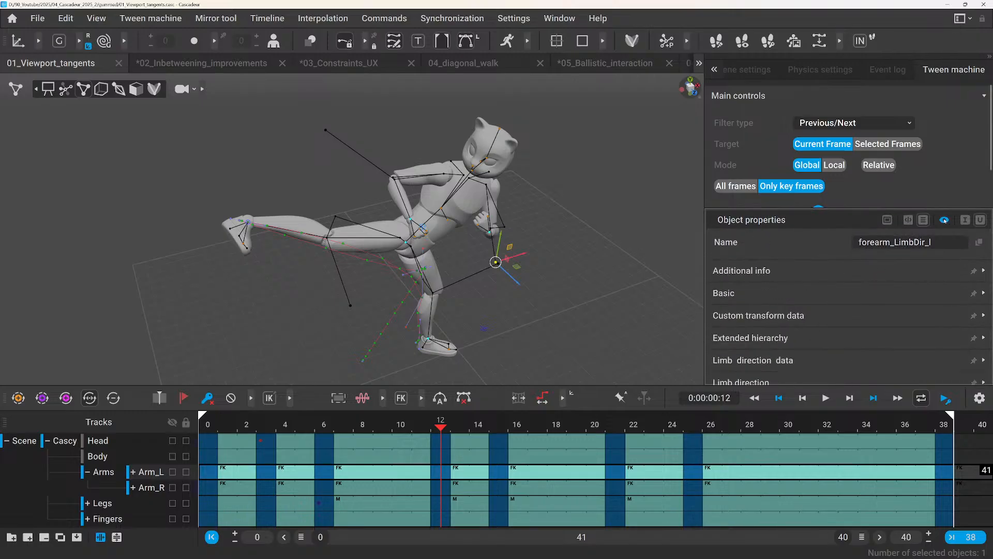
pyautogui.scroll(-4, 775, 311)
pyautogui.click(740, 322)
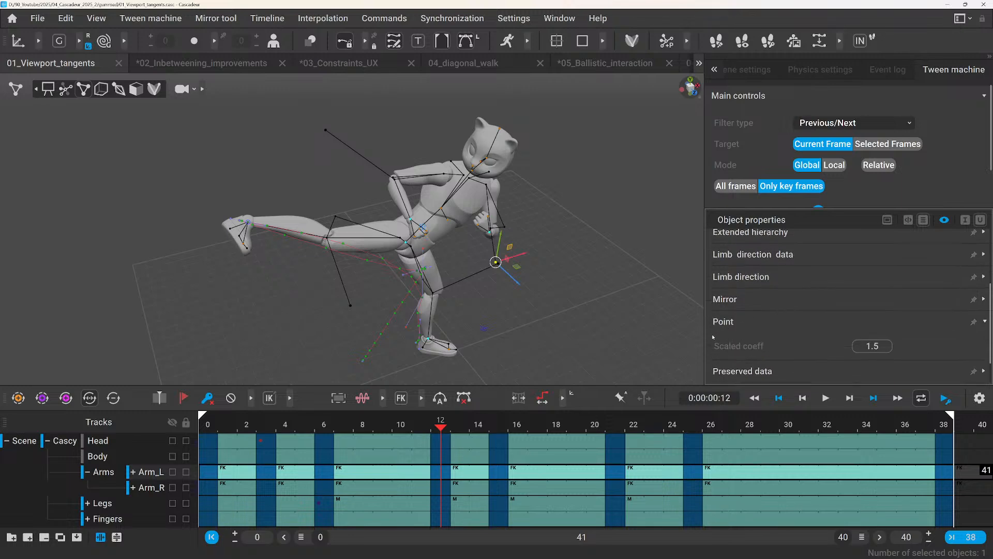
# Select chest_MainPoint and examine the color options in its Point properties for comparison.
pyautogui.click(441, 210)
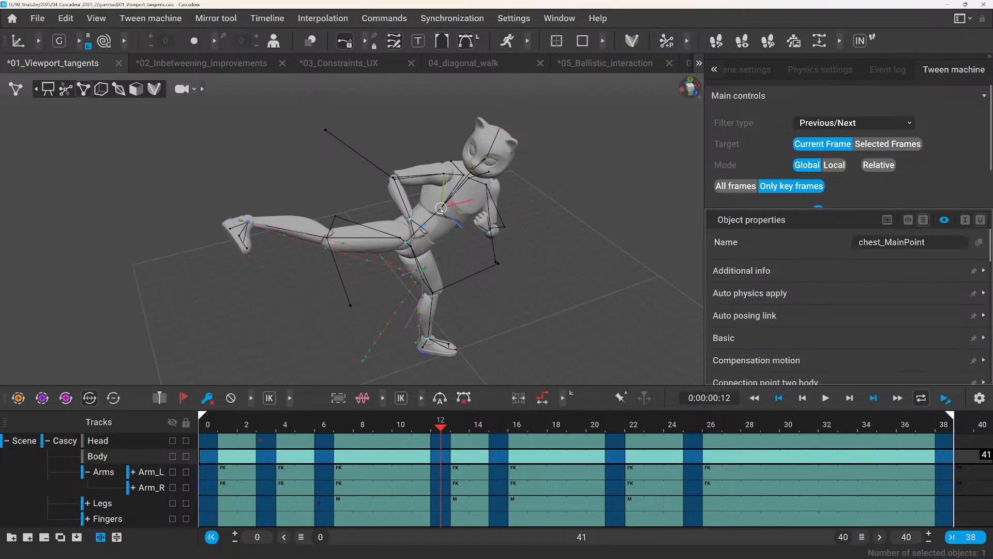
pyautogui.scroll(-5, 746, 349)
pyautogui.scroll(-3, 746, 348)
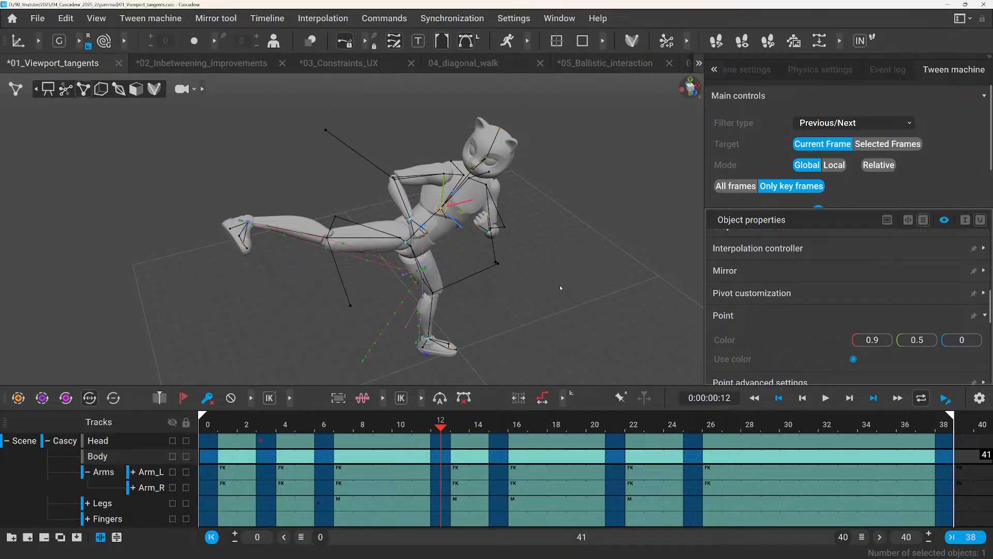
# Select forearm_LimbDir_l again and reopen the Node Editor in an enlarged window.
pyautogui.click(495, 262)
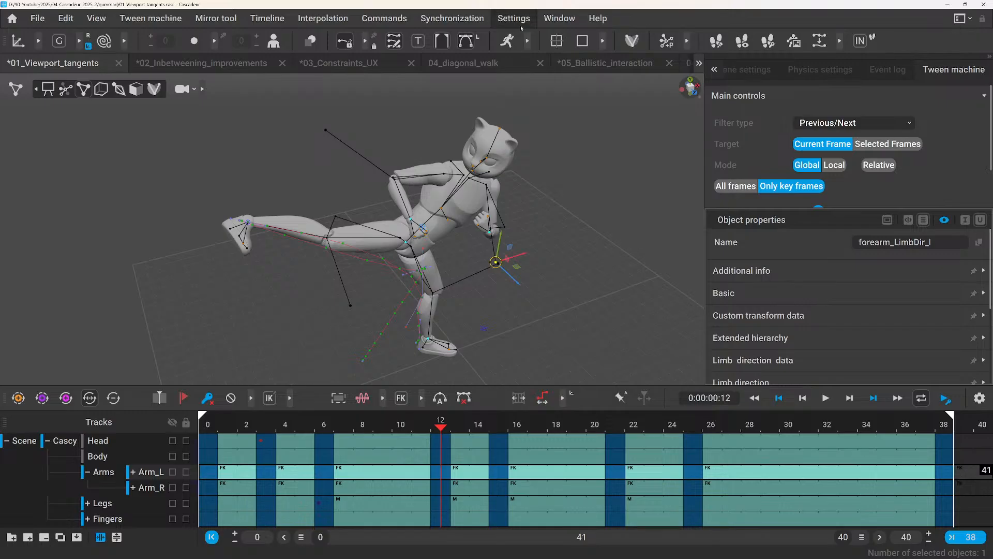
pyautogui.click(552, 21)
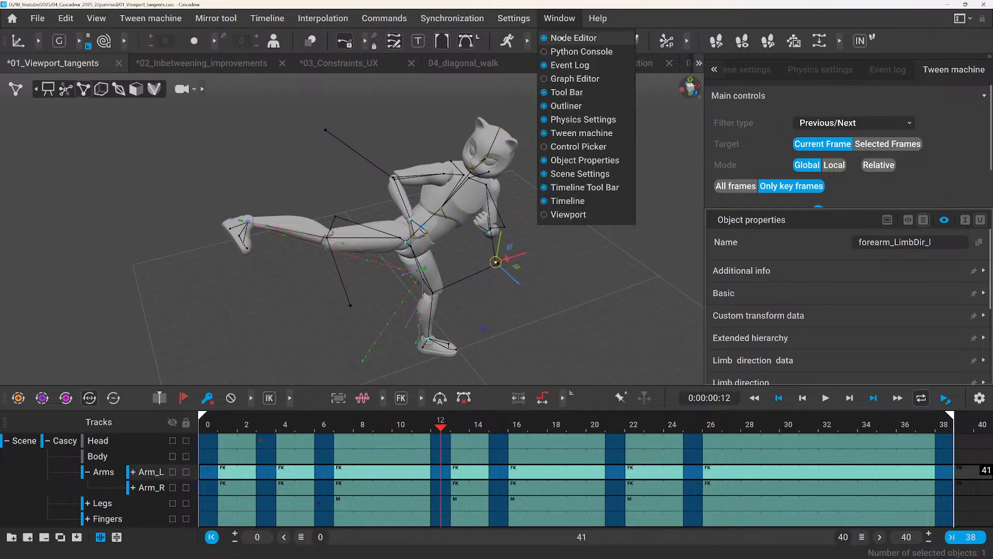
pyautogui.click(559, 39)
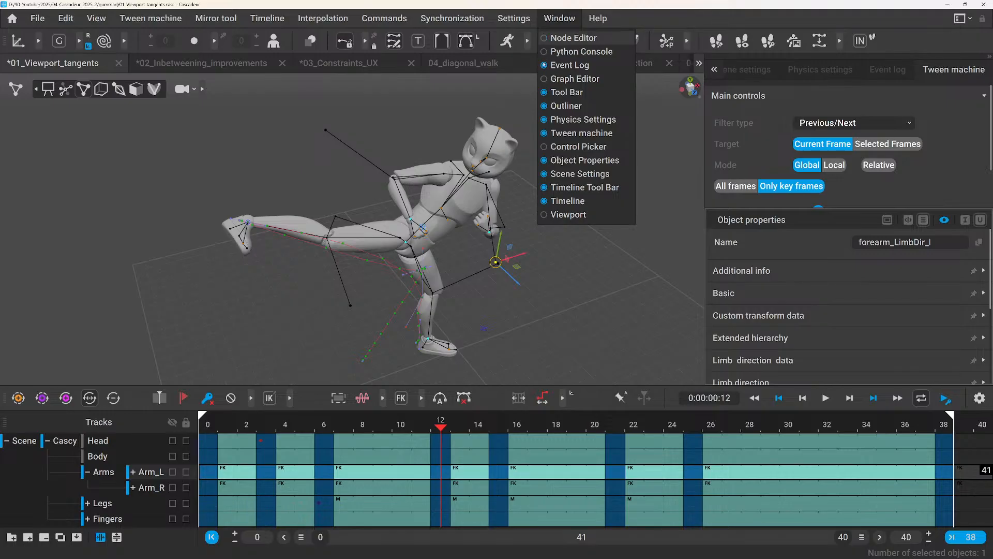
pyautogui.click(561, 39)
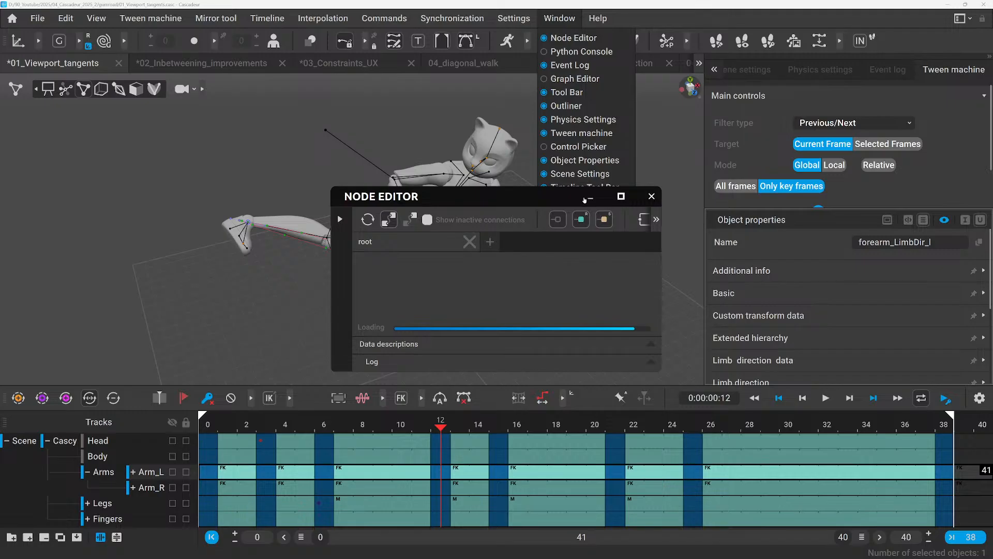
pyautogui.moveTo(513, 198); pyautogui.dragTo(267, 25)
pyautogui.moveTo(416, 195); pyautogui.dragTo(890, 513)
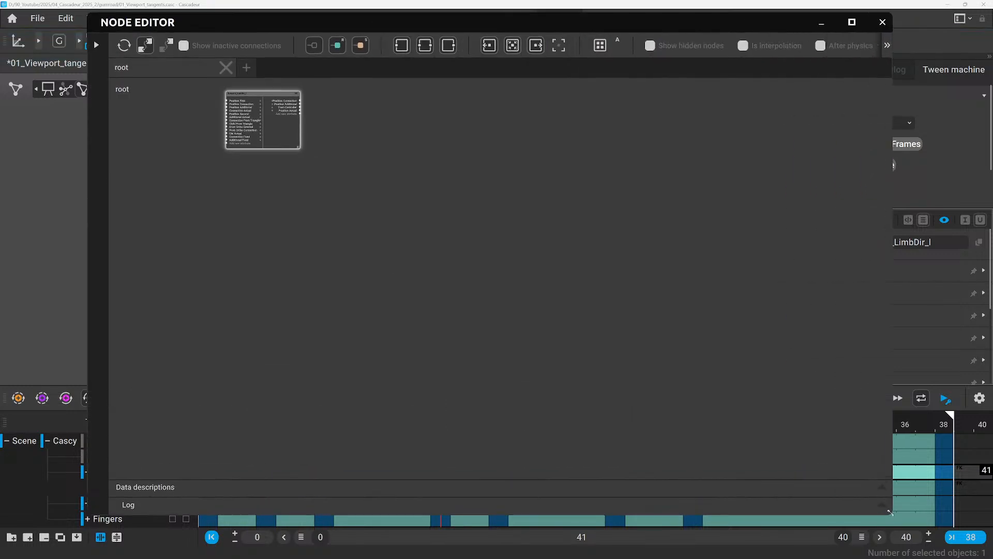
# Enter the forearm_LimbDir_l node graph, show its behaviours, and filter them by "point".
pyautogui.doubleClick(279, 131)
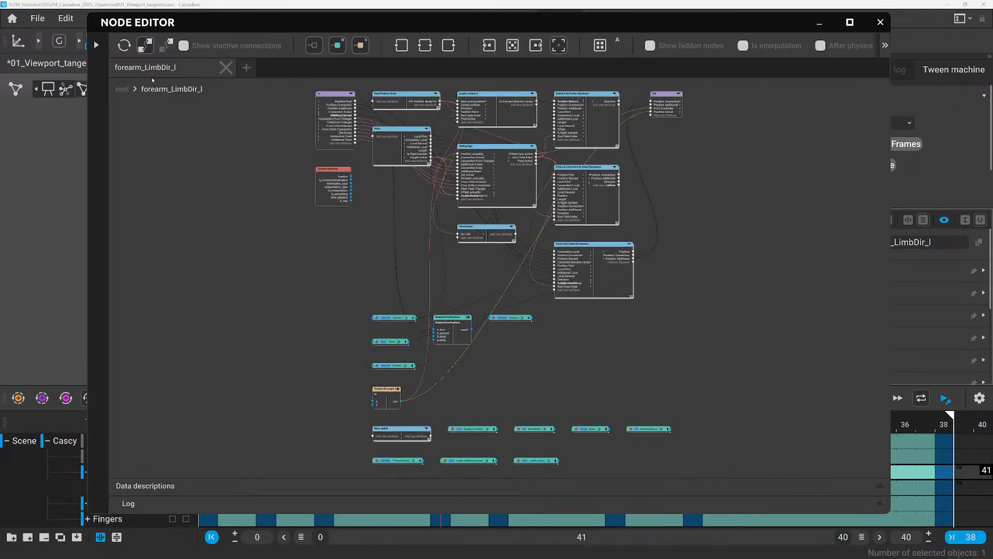
pyautogui.click(96, 45)
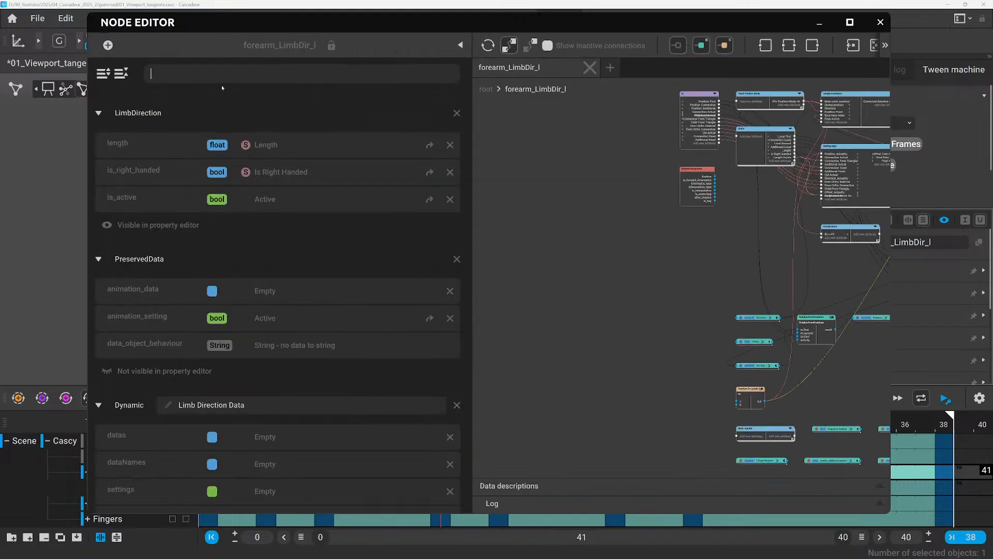
pyautogui.write('point')
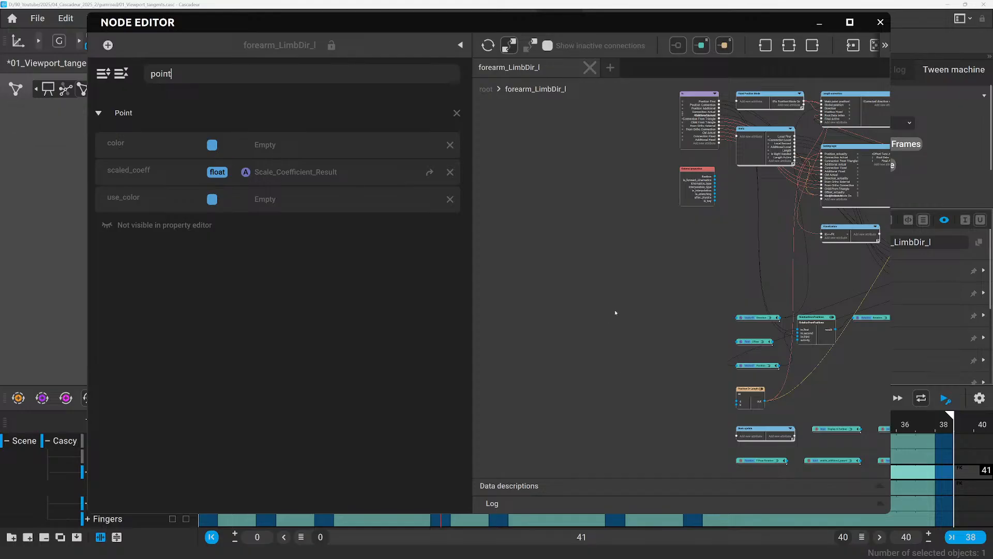
# Add a Static bool regular data node in the empty area beside the existing nodes of the graph.
pyautogui.scroll(-3, 623, 314)
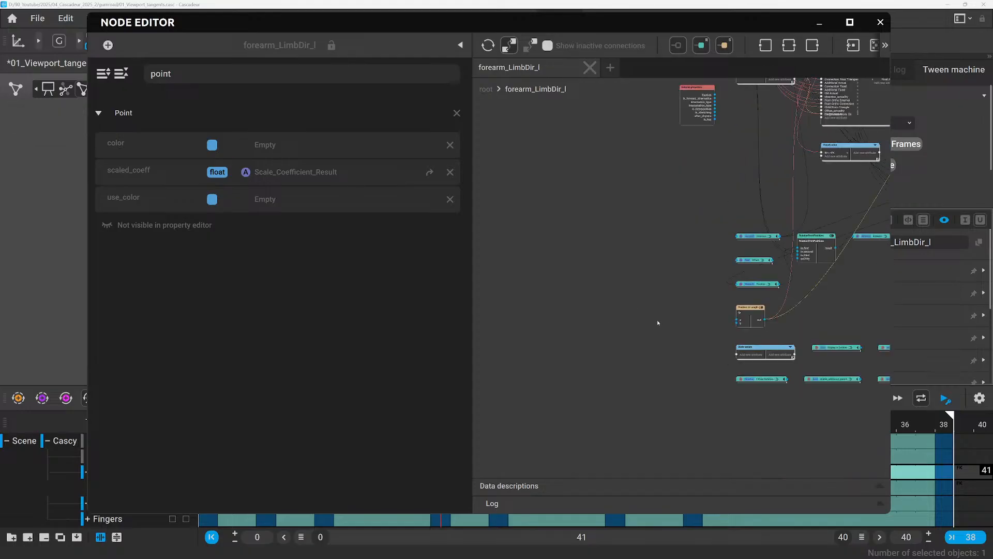
pyautogui.rightClick(594, 268)
pyautogui.click(597, 282)
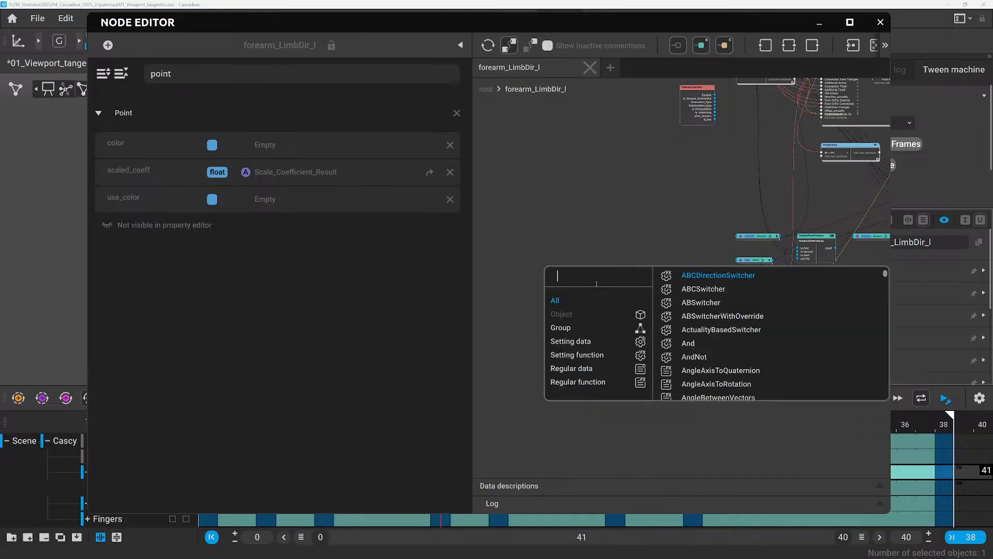
pyautogui.write('bol')
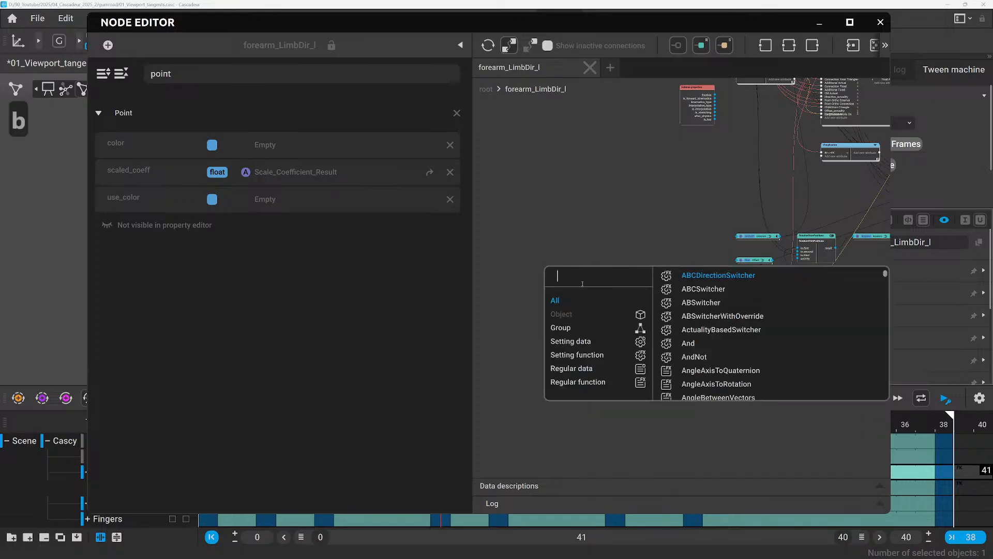
pyautogui.press('BackSpace')
pyautogui.write('oo')
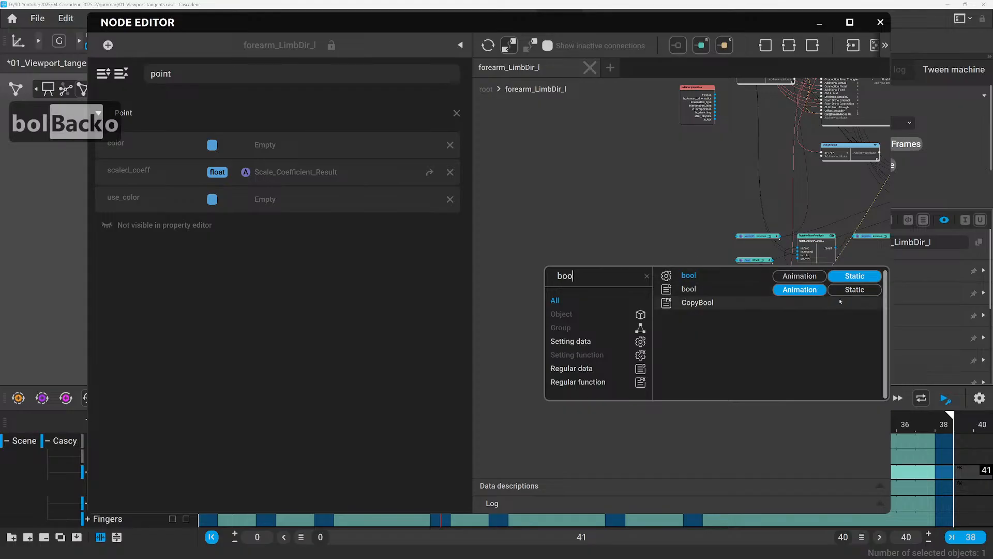
pyautogui.click(854, 289)
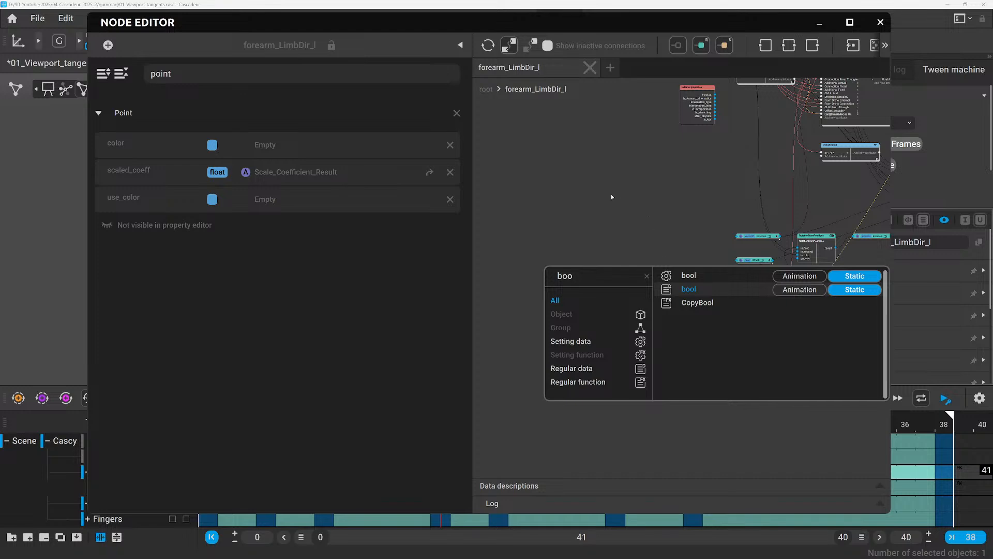
pyautogui.click(689, 289)
pyautogui.scroll(-3, 616, 290)
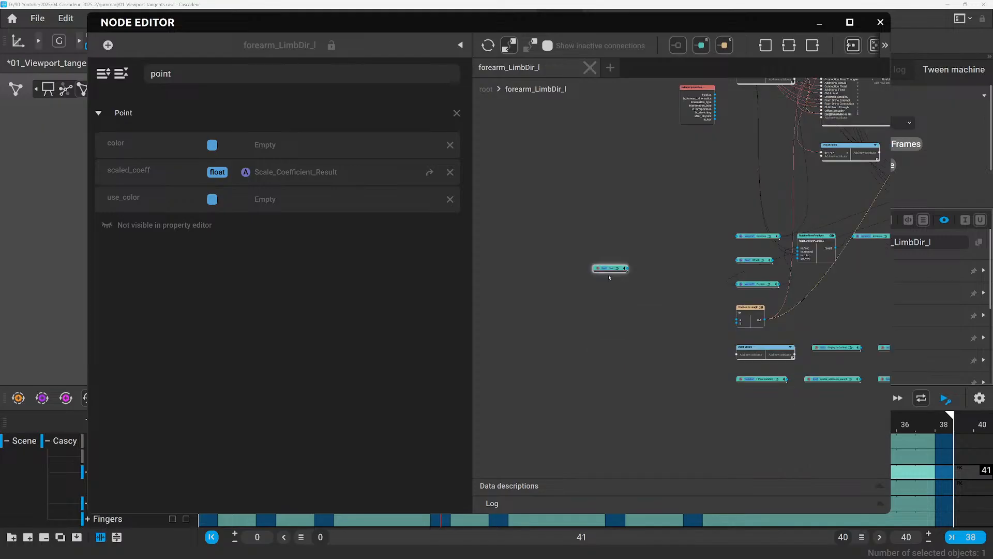
# Expand the new bool node, rename it use_color, and assign it to the use_color slot of the Point behaviour.
pyautogui.click(623, 269)
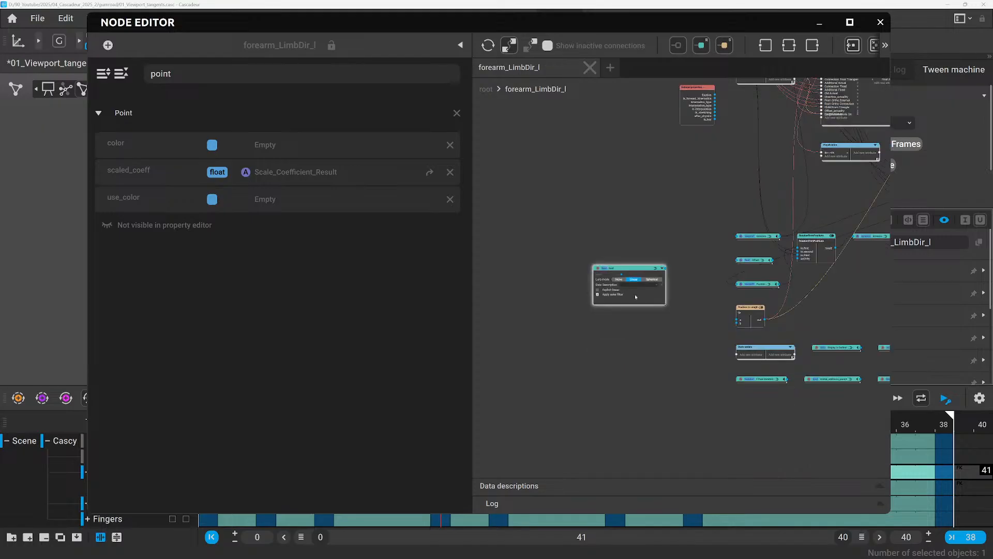
pyautogui.scroll(4, 635, 297)
pyautogui.doubleClick(574, 221)
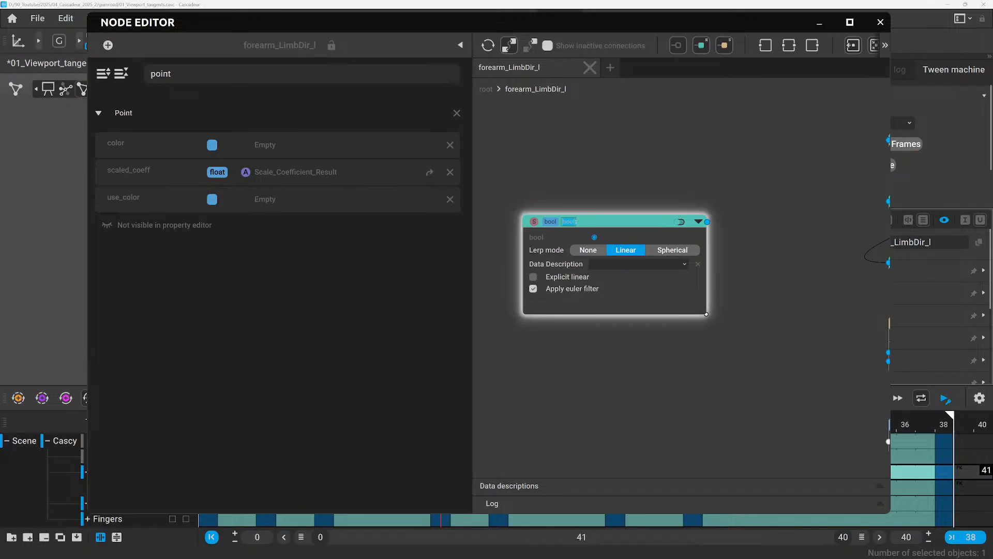
pyautogui.write('use_c')
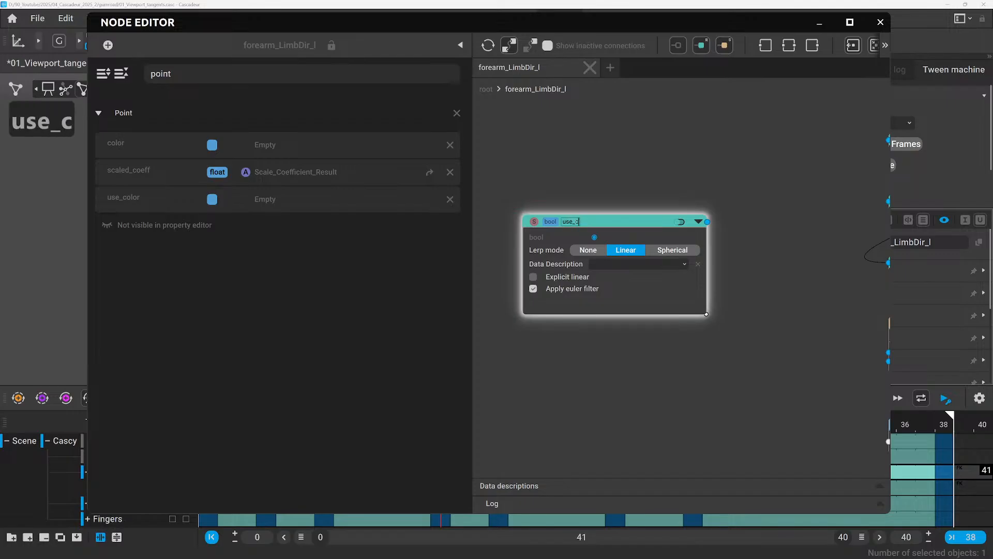
pyautogui.write('olor')
pyautogui.press('Return')
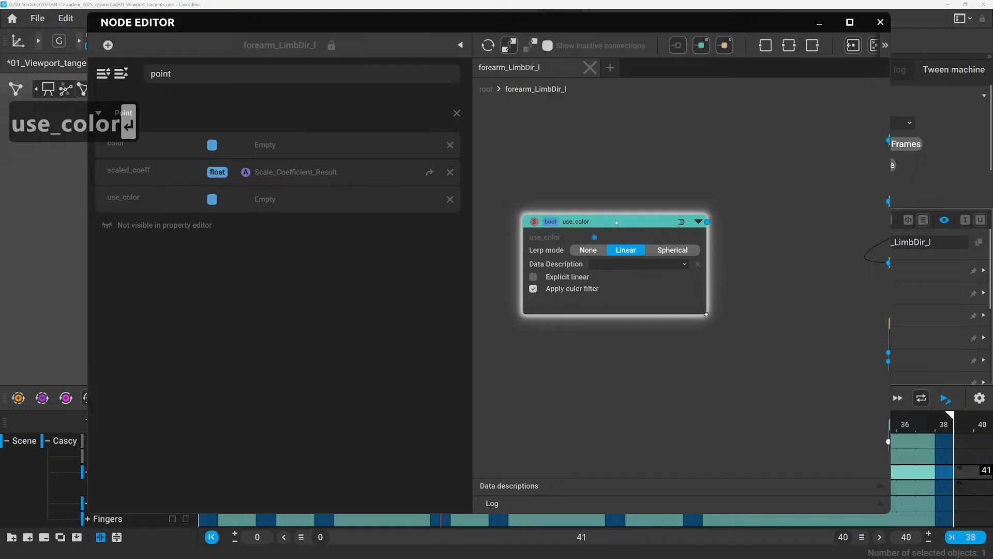
pyautogui.click(269, 203)
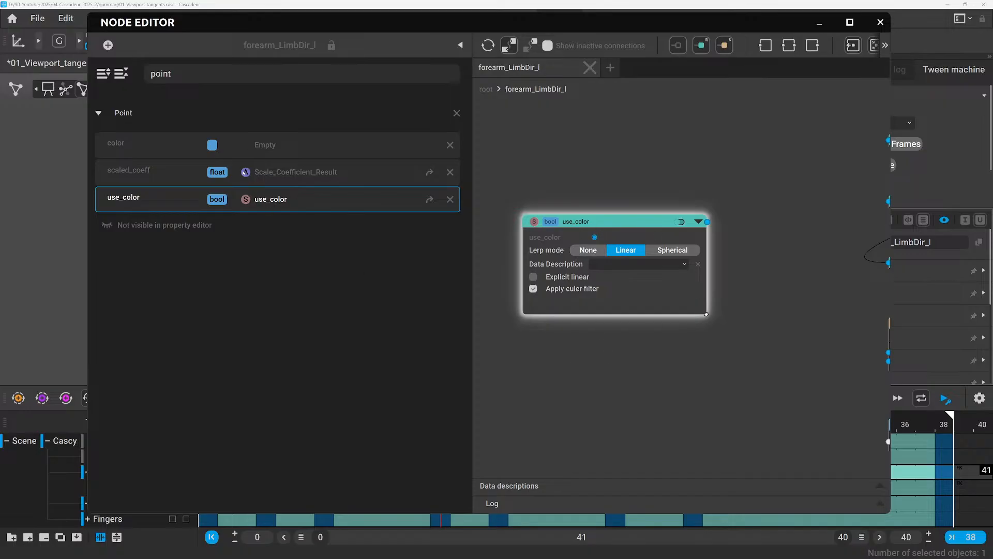
# Add a Static Vector3f regular data node below the use_color node.
pyautogui.rightClick(581, 384)
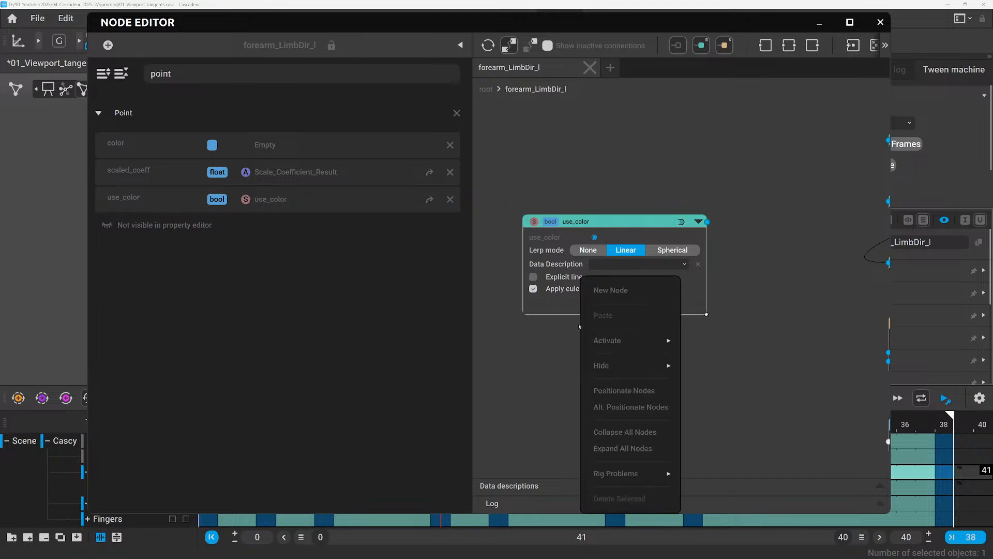
pyautogui.click(621, 288)
pyautogui.write('boo')
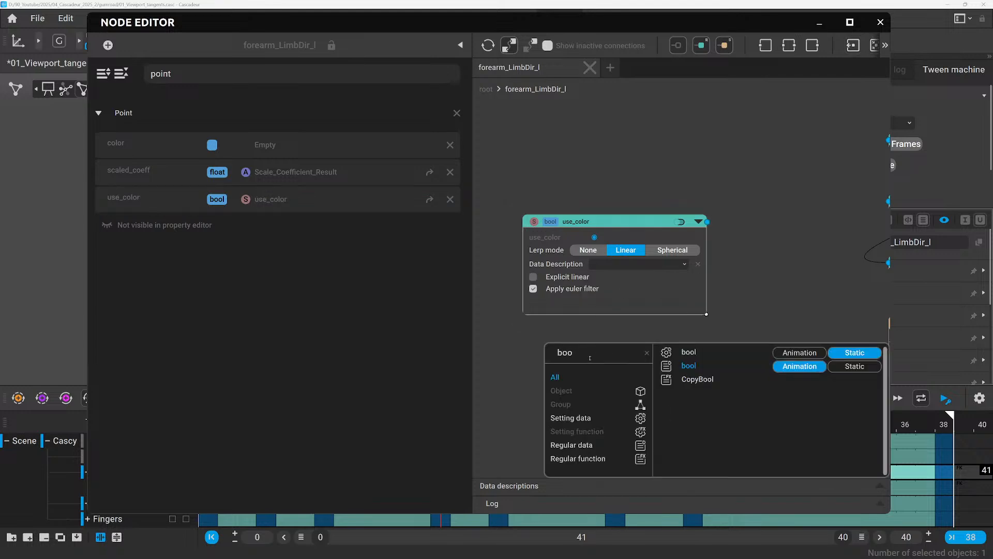
pyautogui.press('BackSpace')
pyautogui.press('BackSpace')
pyautogui.press('BackSpace')
pyautogui.press('BackSpace')
pyautogui.write('float')
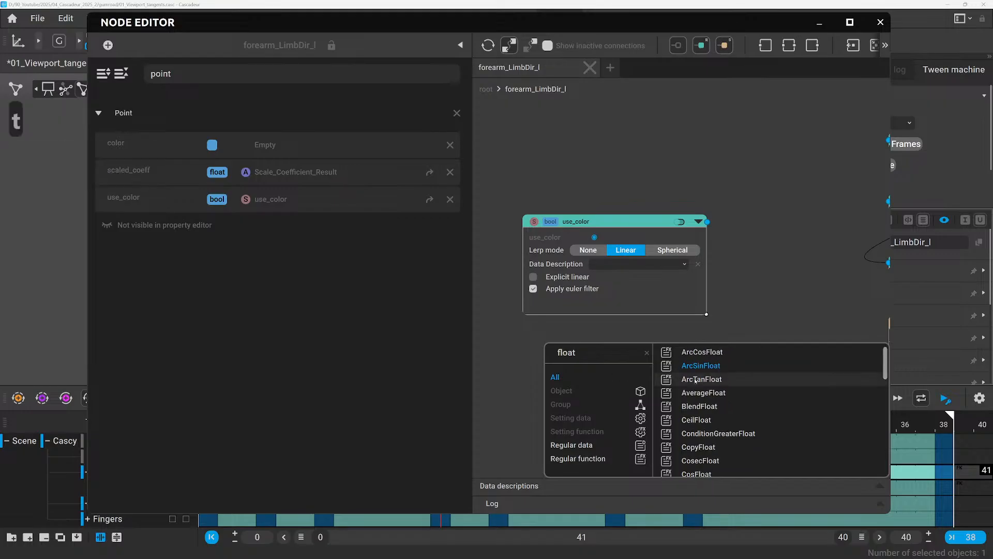
pyautogui.press('BackSpace')
pyautogui.press('BackSpace')
pyautogui.press('BackSpace')
pyautogui.press('BackSpace')
pyautogui.press('BackSpace')
pyautogui.press('BackSpace')
pyautogui.press('BackSpace')
pyautogui.press('BackSpace')
pyautogui.press('BackSpace')
pyautogui.press('BackSpace')
pyautogui.press('BackSpace')
pyautogui.write('vecto')
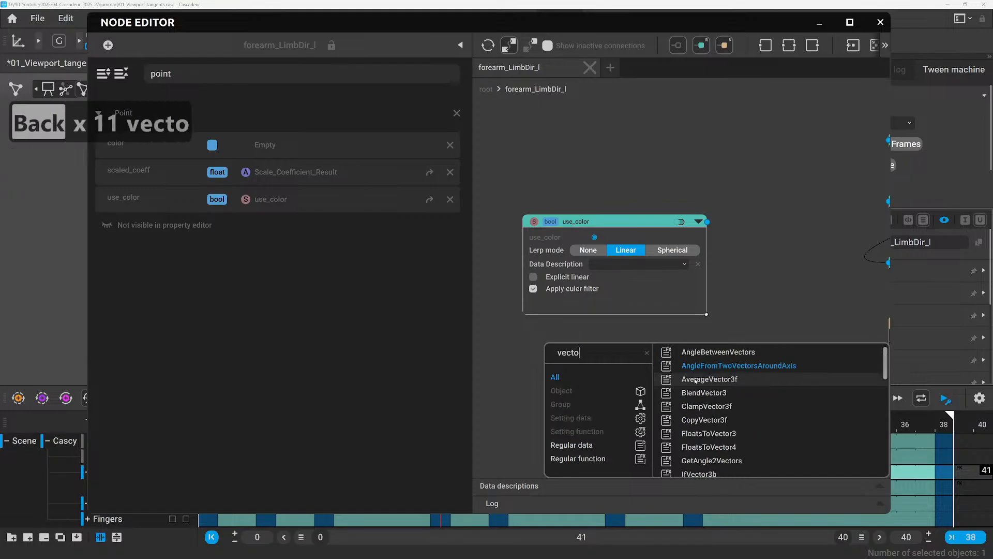
pyautogui.scroll(-15, 695, 381)
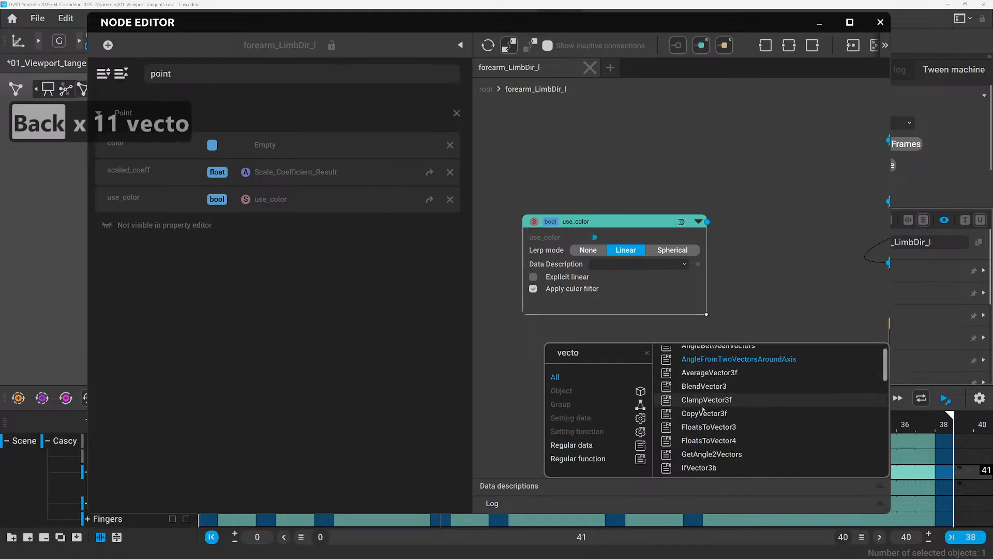
pyautogui.scroll(-2, 707, 410)
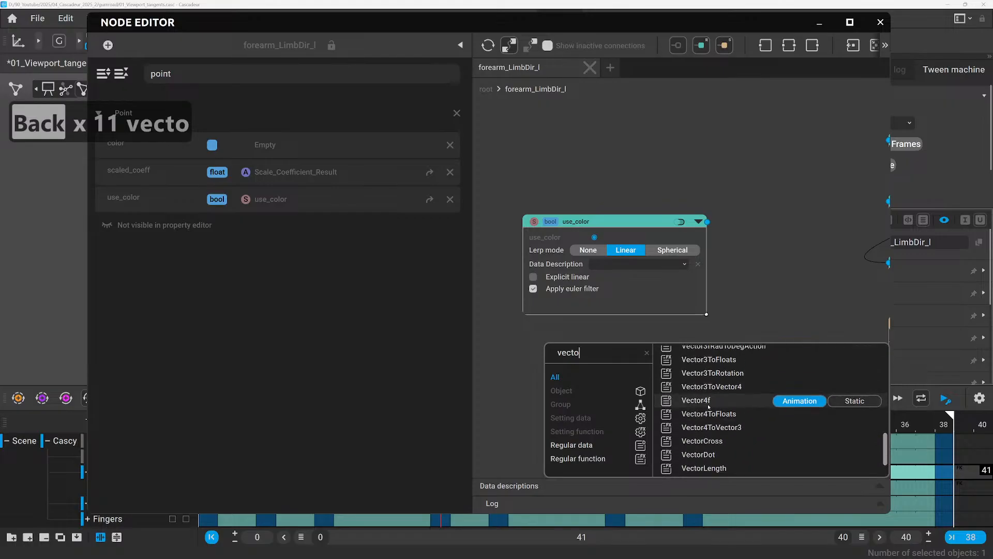
pyautogui.scroll(5, 707, 410)
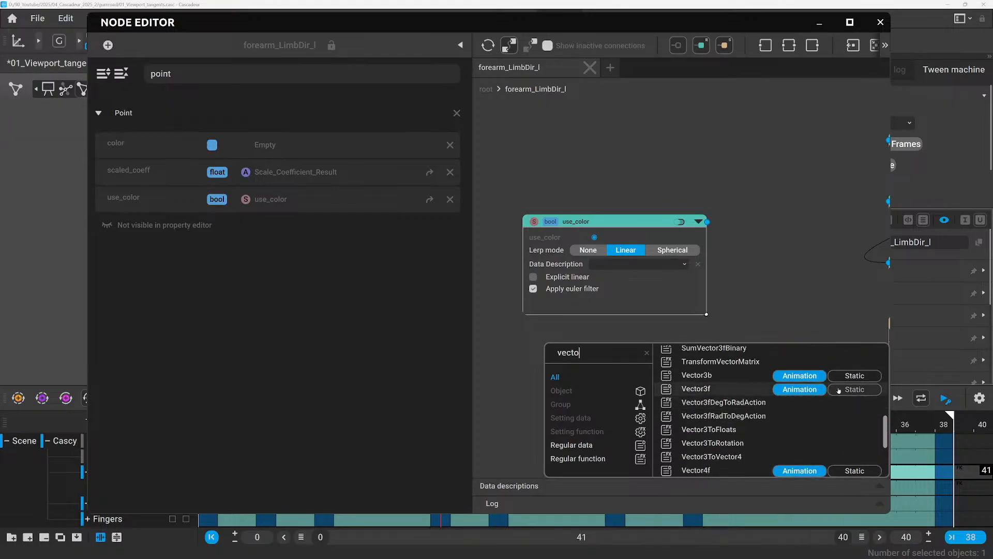
pyautogui.click(848, 389)
pyautogui.click(746, 390)
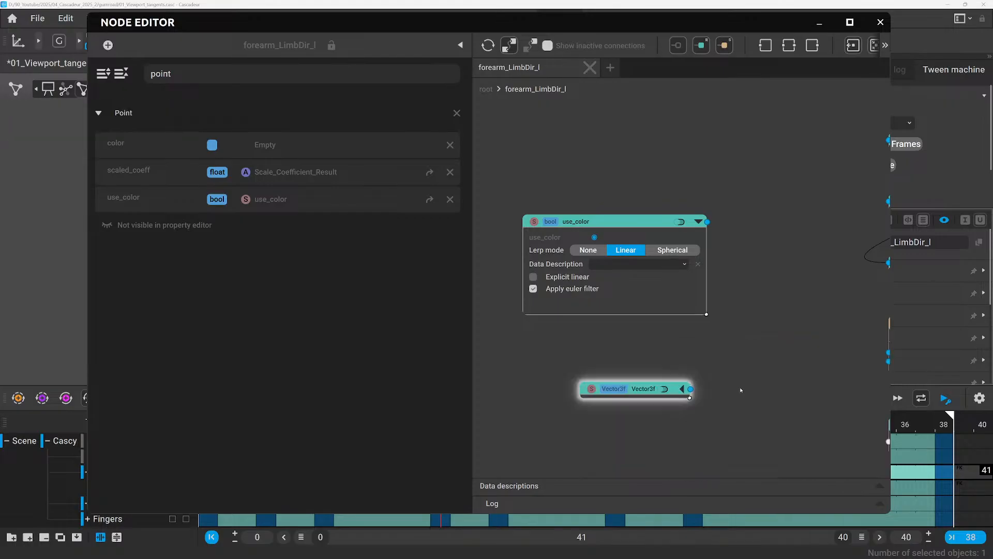
# Expand the Vector3f node, move it beneath use_color, set its third component to 0, and assign it to the Point behaviour's color.
pyautogui.click(682, 389)
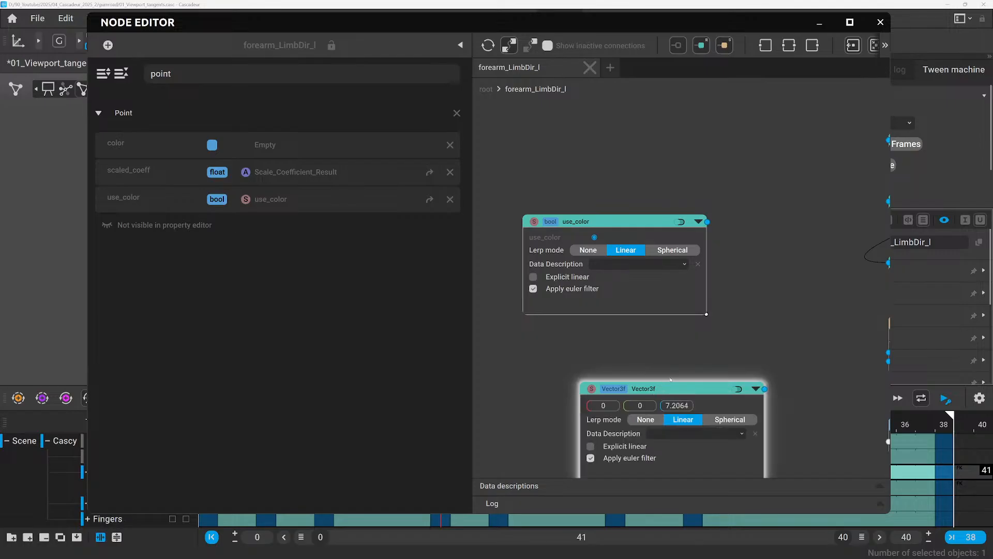
pyautogui.moveTo(670, 384); pyautogui.dragTo(620, 339)
pyautogui.doubleClick(628, 360)
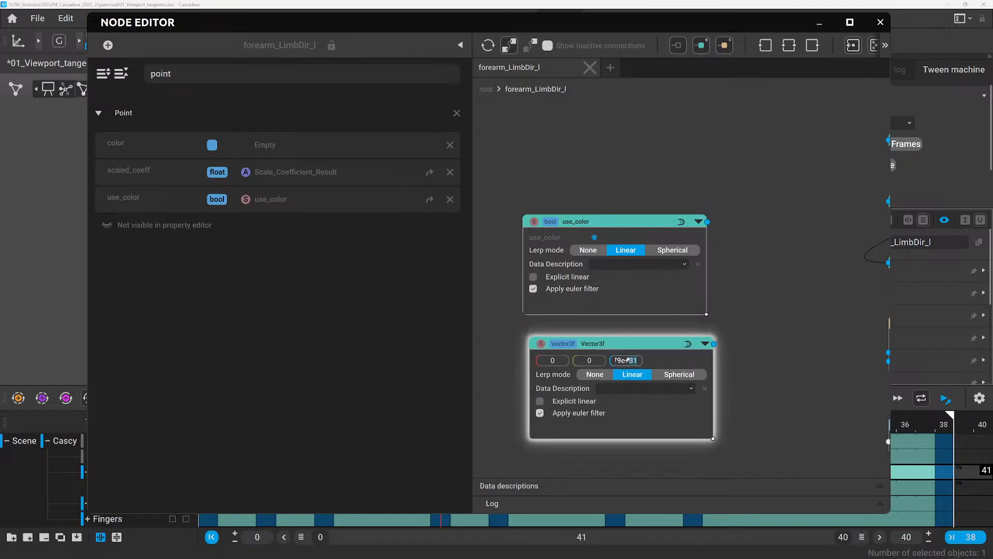
pyautogui.hotkey('ctrl', 'a')
pyautogui.write('0')
pyautogui.press('Return')
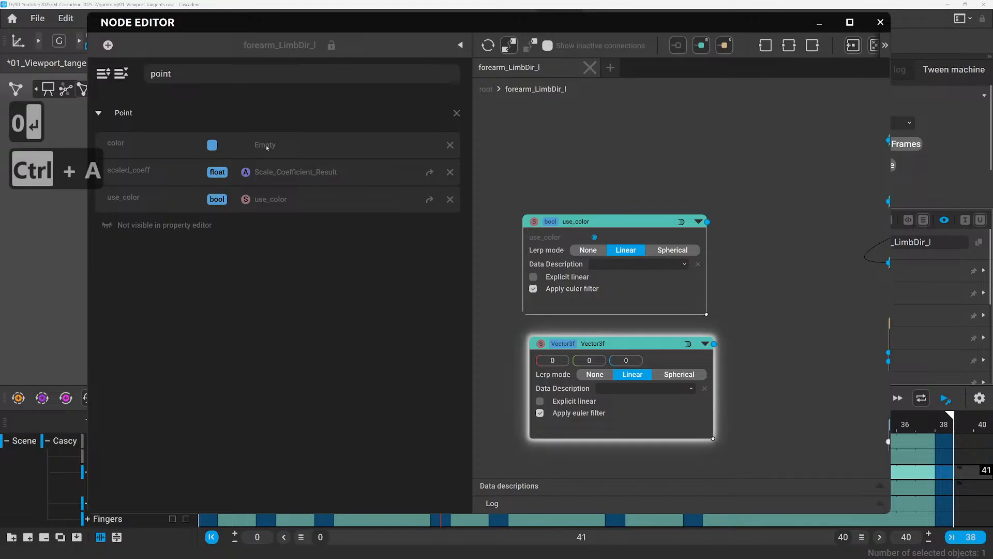
pyautogui.click(267, 147)
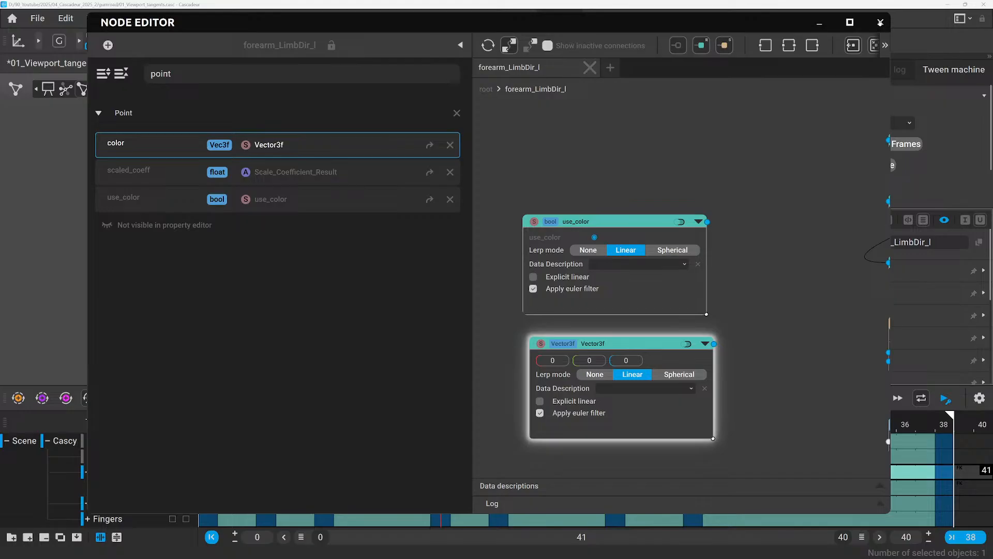
# Close the Node Editor, select forearm_LimbDir_l, and set the first component of its Point color to 1.
pyautogui.click(880, 23)
pyautogui.click(491, 263)
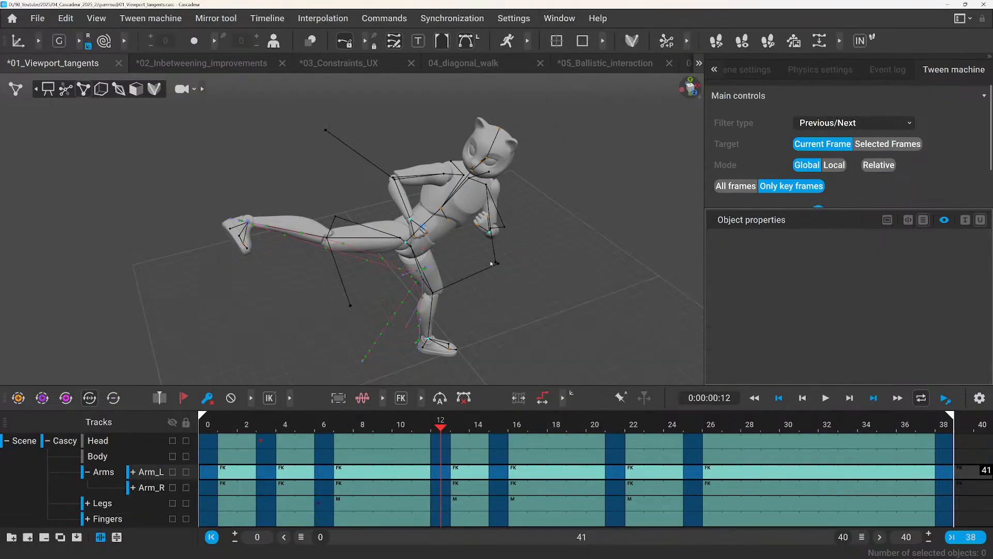
pyautogui.click(495, 262)
pyautogui.scroll(-5, 797, 335)
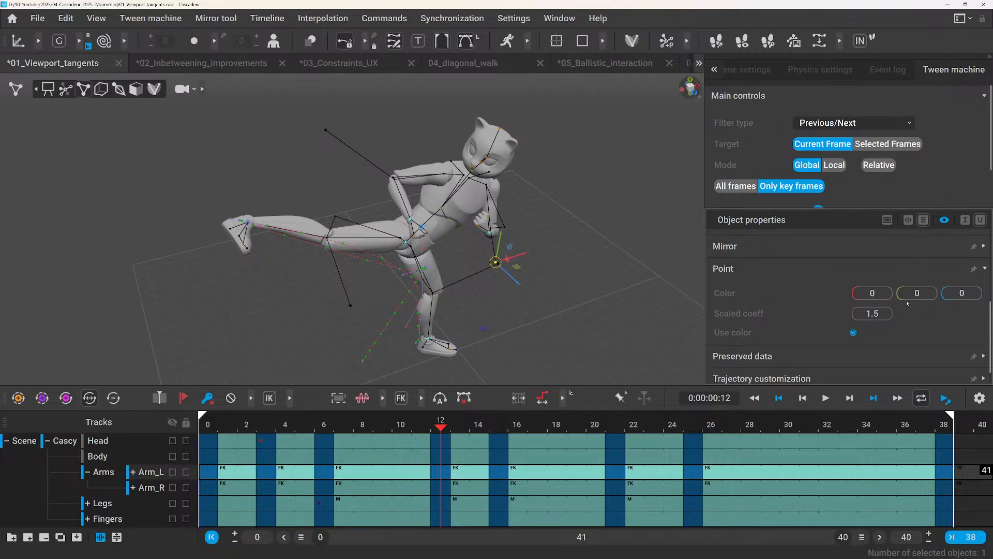
pyautogui.click(872, 293)
pyautogui.write('1')
pyautogui.press('Return')
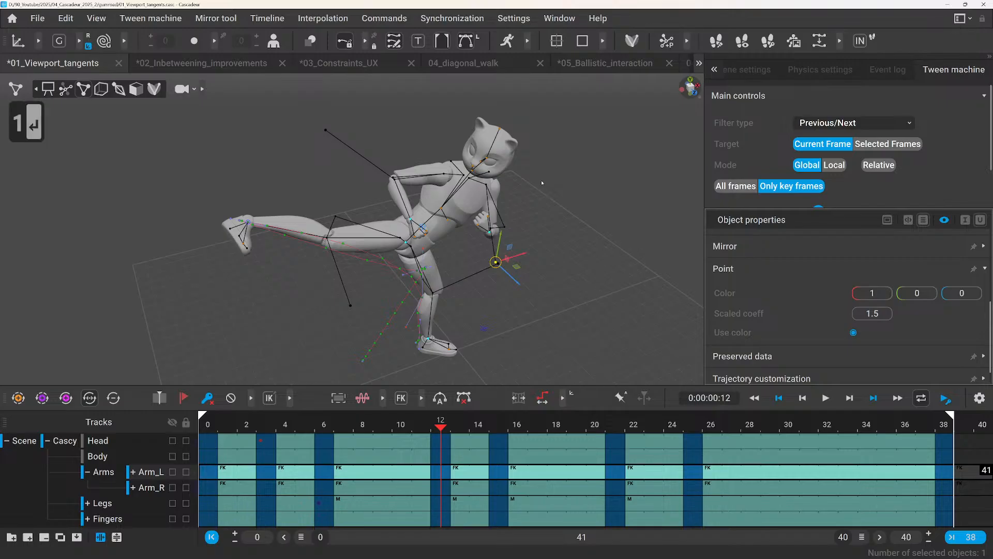
# Compare the forearm_LimbDir_l point with the chest point in the viewport, deselecting everything to check its color.
pyautogui.click(495, 292)
pyautogui.click(496, 263)
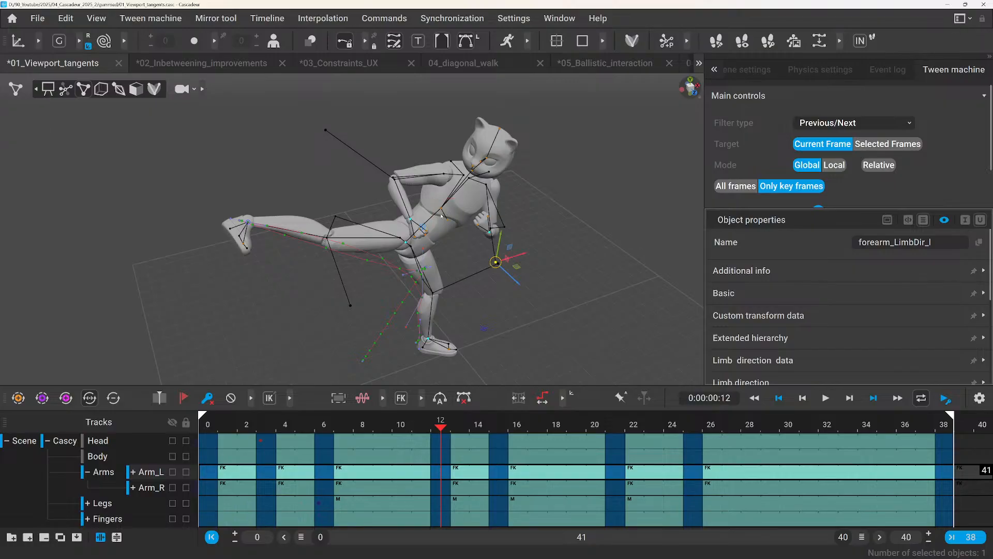
pyautogui.click(441, 209)
pyautogui.click(528, 267)
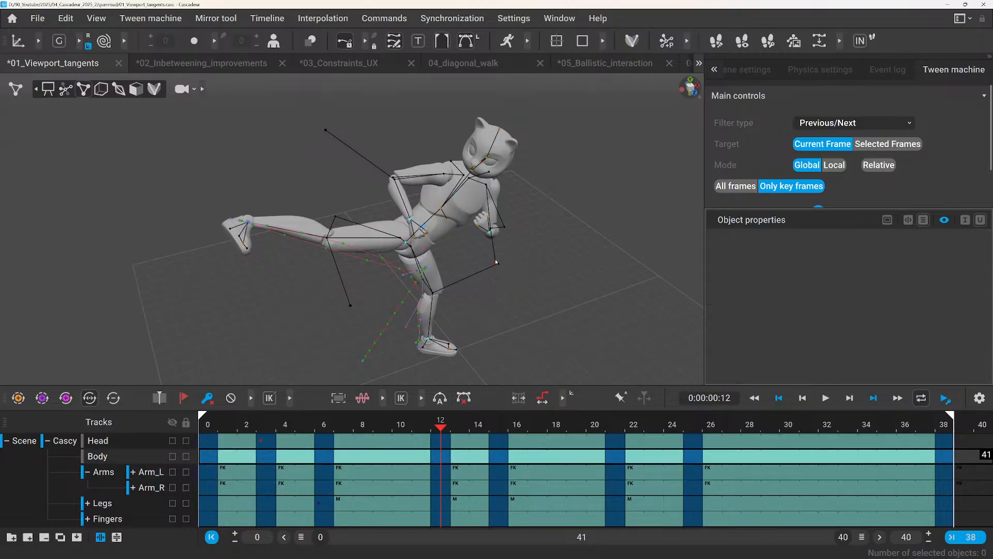
# Select forearm_LimbDir_r and enter its node graph in an enlarged Node Editor window.
pyautogui.click(325, 130)
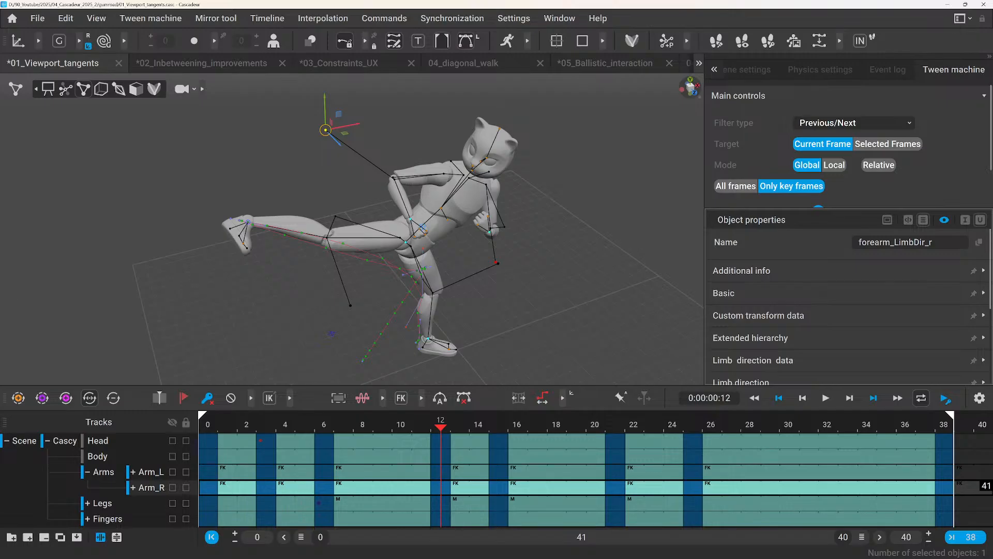
pyautogui.click(559, 18)
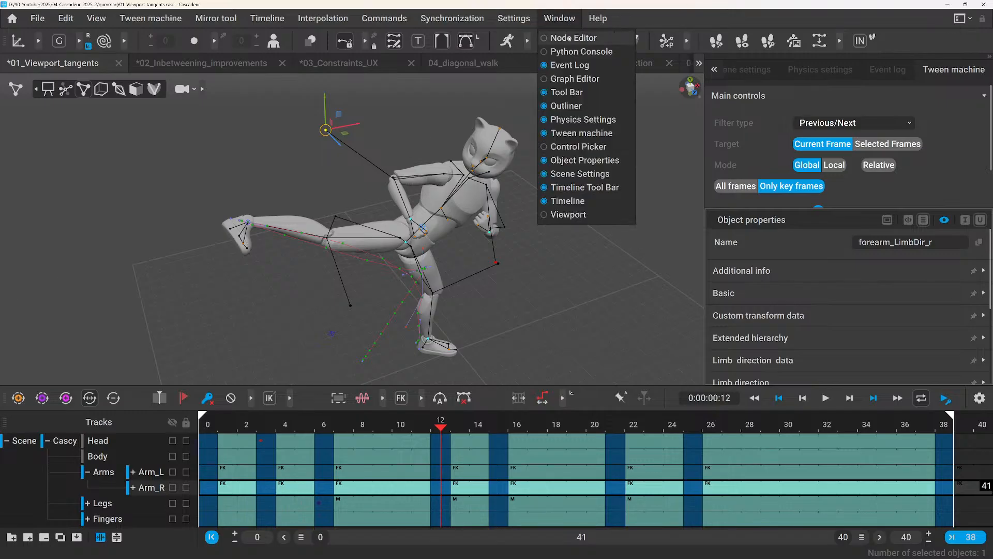
pyautogui.click(574, 37)
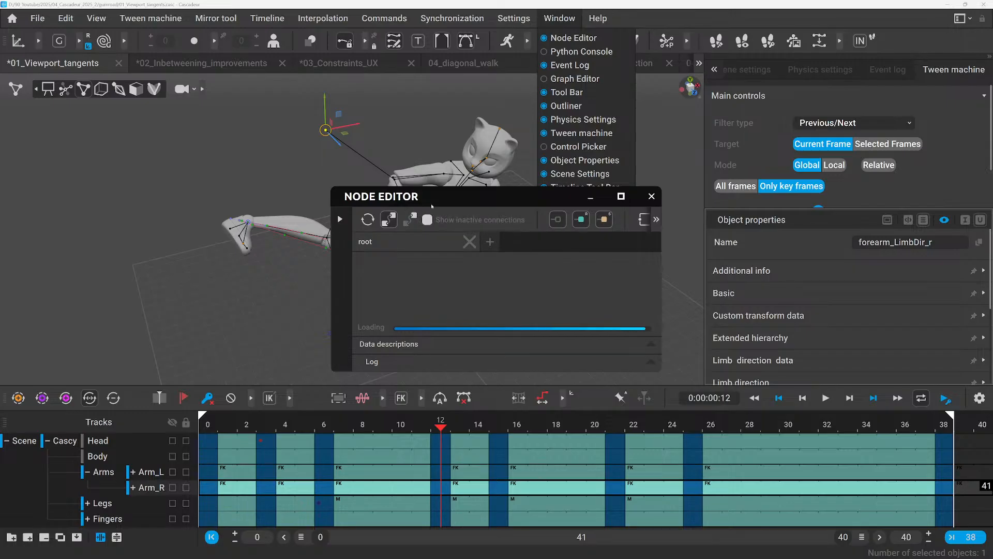
pyautogui.moveTo(432, 205); pyautogui.dragTo(177, 27)
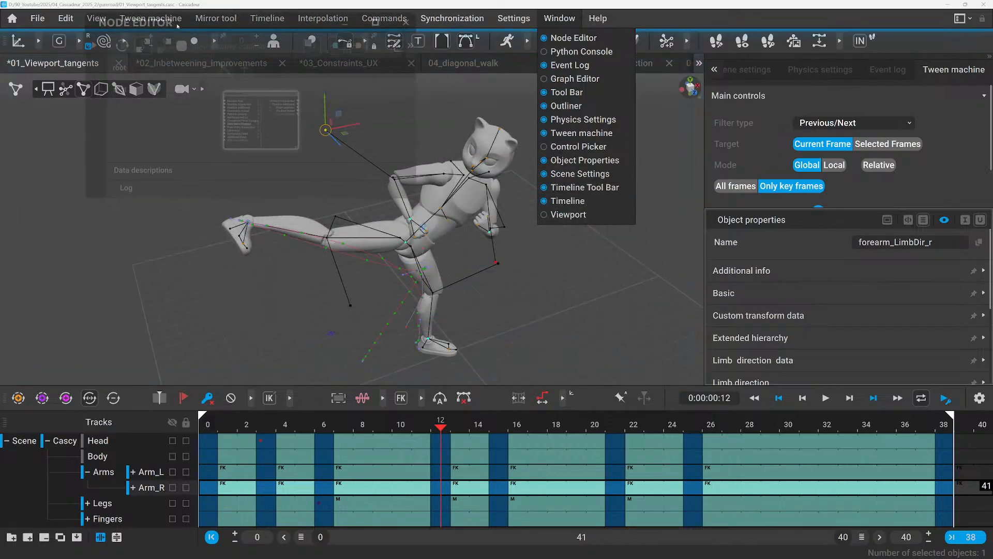
pyautogui.moveTo(417, 200); pyautogui.dragTo(704, 392)
pyautogui.doubleClick(280, 136)
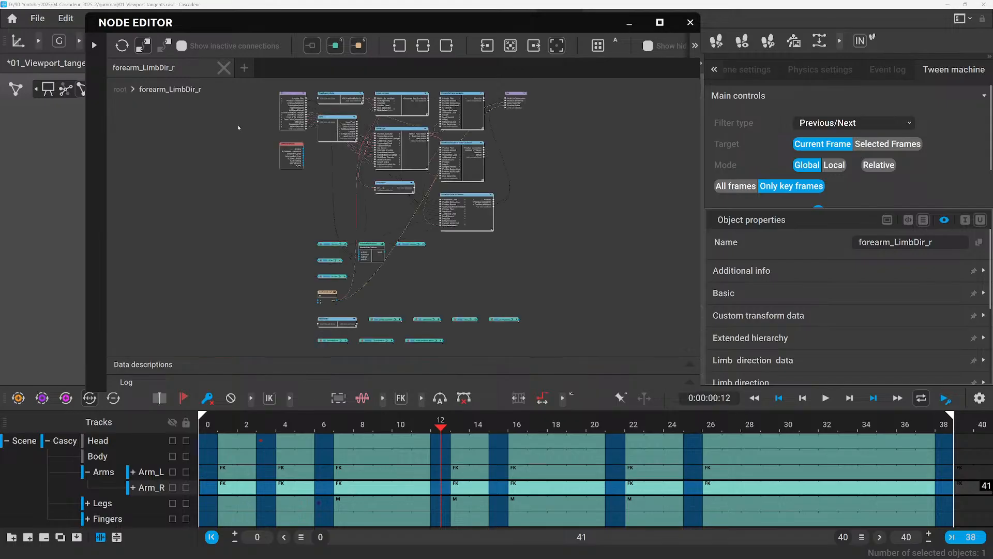
# Examine the Point behaviour's color and use_color slots for forearm_LimbDir_r, and close the Node Editor.
pyautogui.click(93, 45)
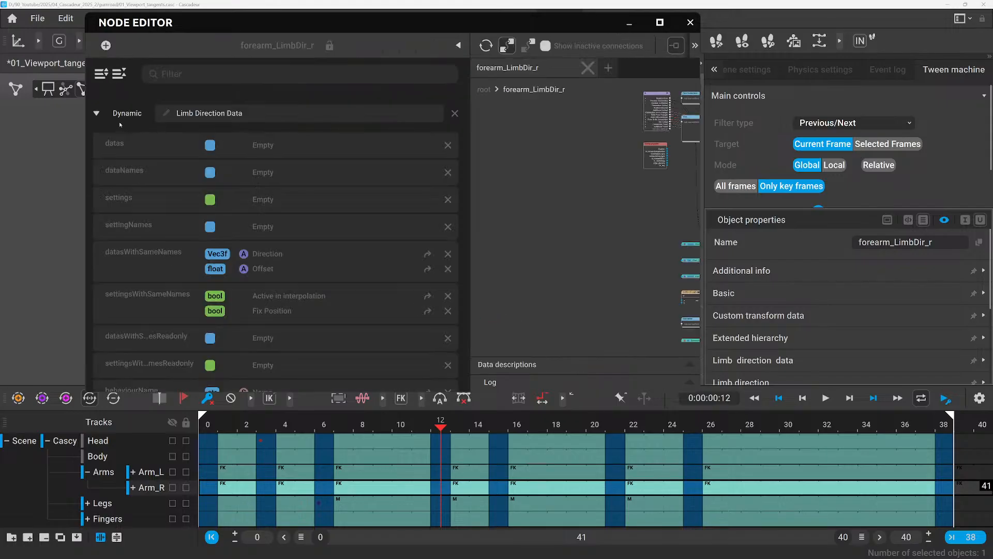
pyautogui.scroll(-15, 161, 159)
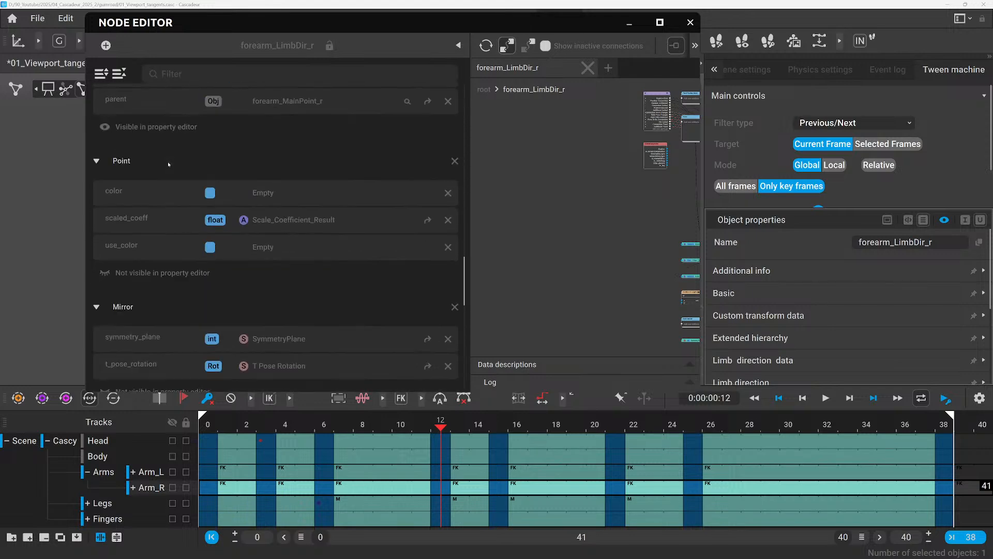
pyautogui.click(691, 23)
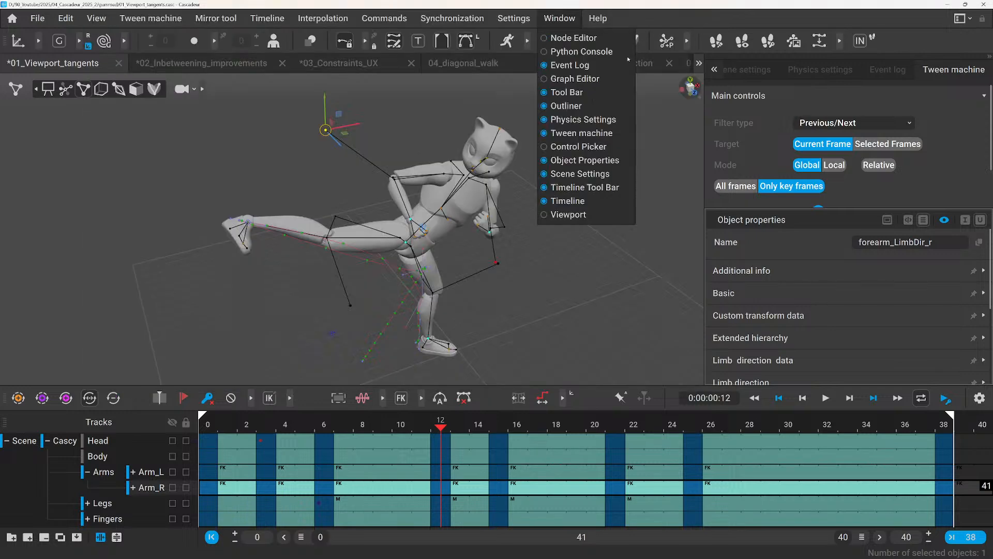